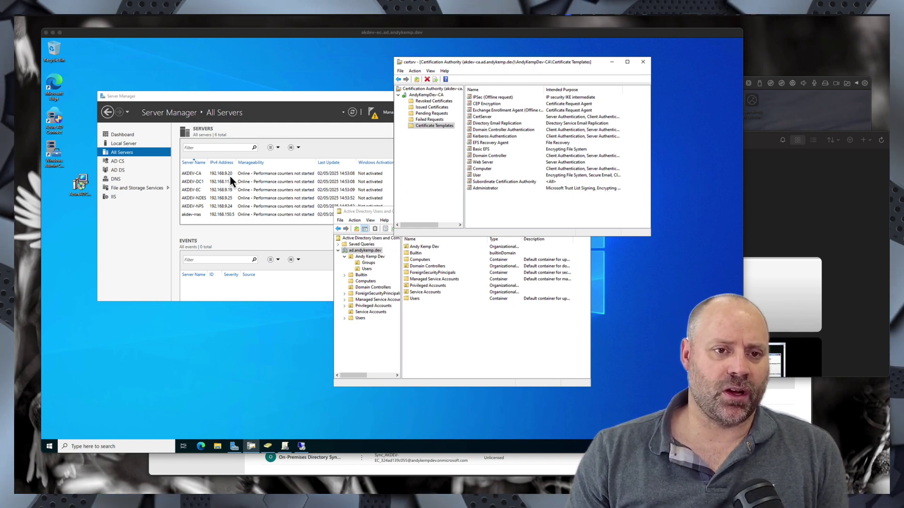
- Resume the paused AKDEV-CLIENT1 VM, then show the akdev-rras server's events in All Servers
left_click(273, 97)
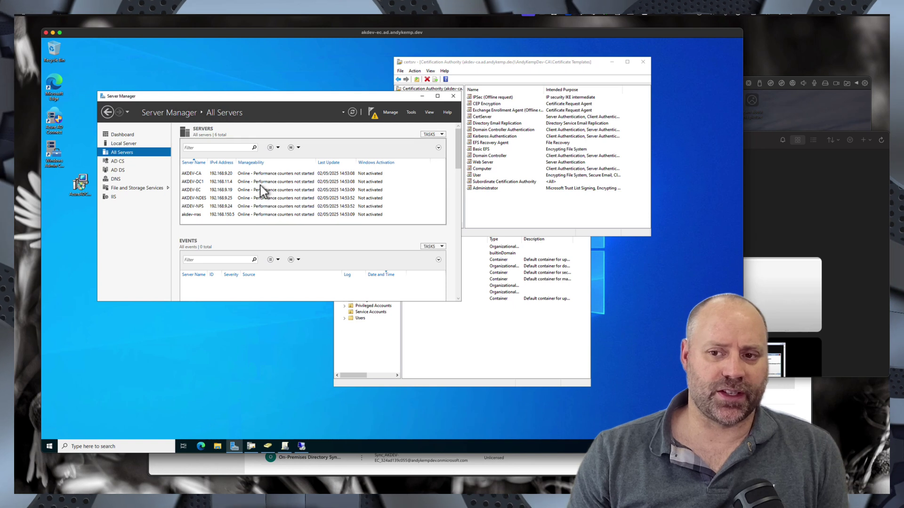
left_click(809, 120)
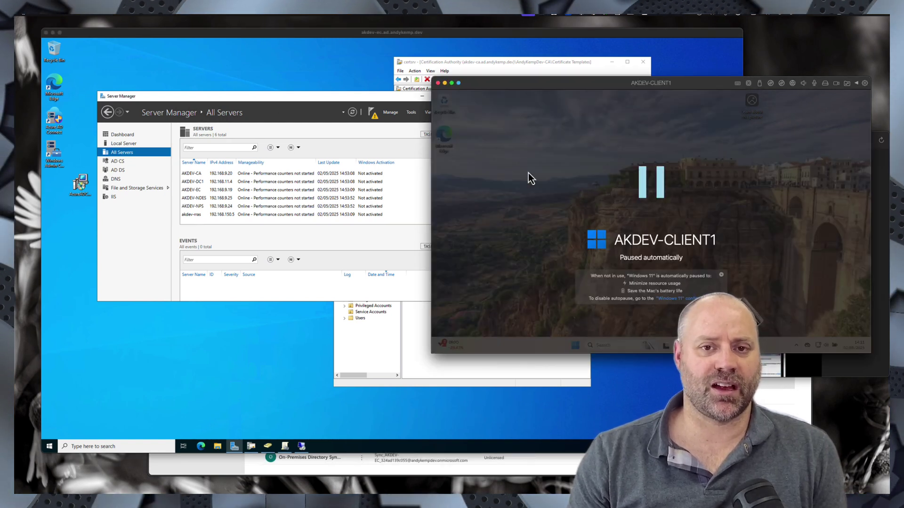
left_click(640, 229)
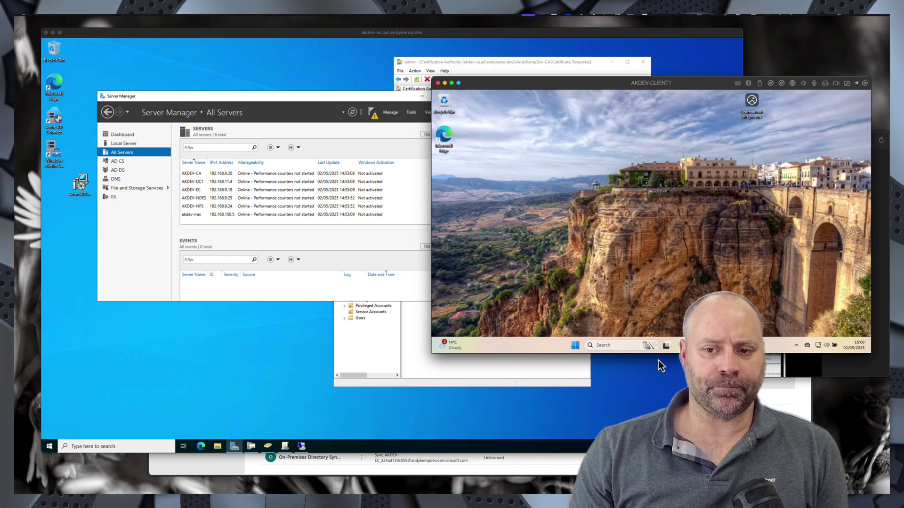
left_click(325, 238)
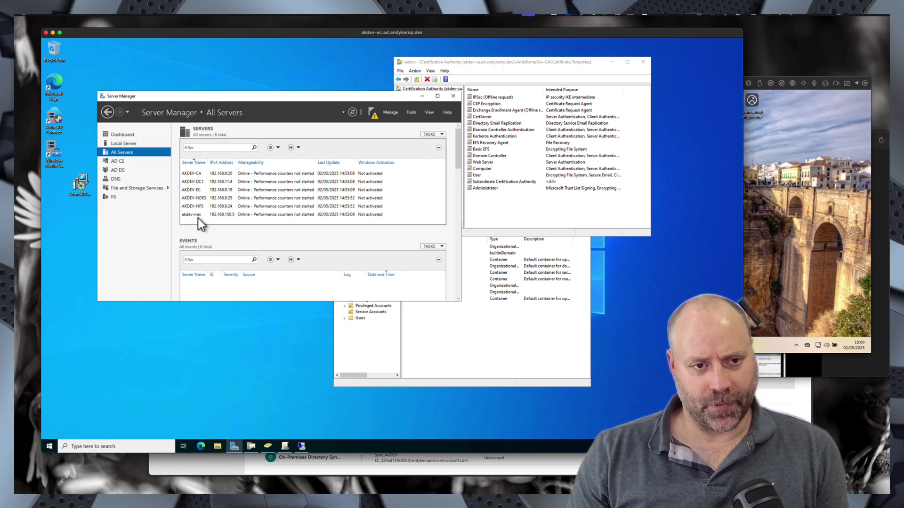
left_click(199, 216)
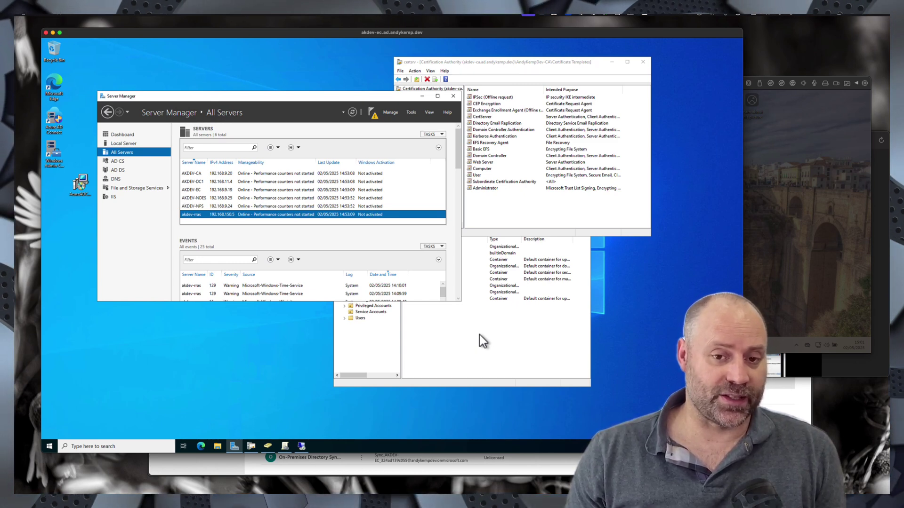
- Create a new group in the Groups OU, initially named 'VPN USer'
left_click(451, 346)
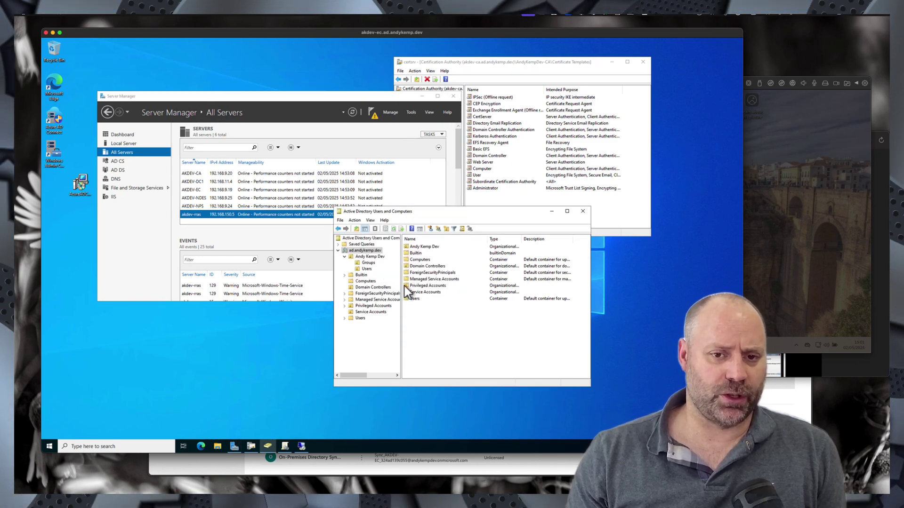
left_click(368, 264)
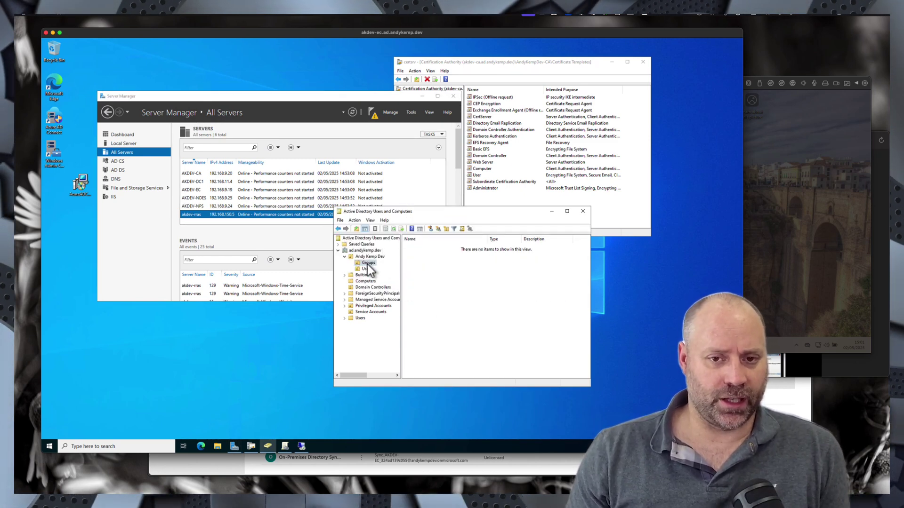
right_click(428, 269)
mouse_move(456, 298)
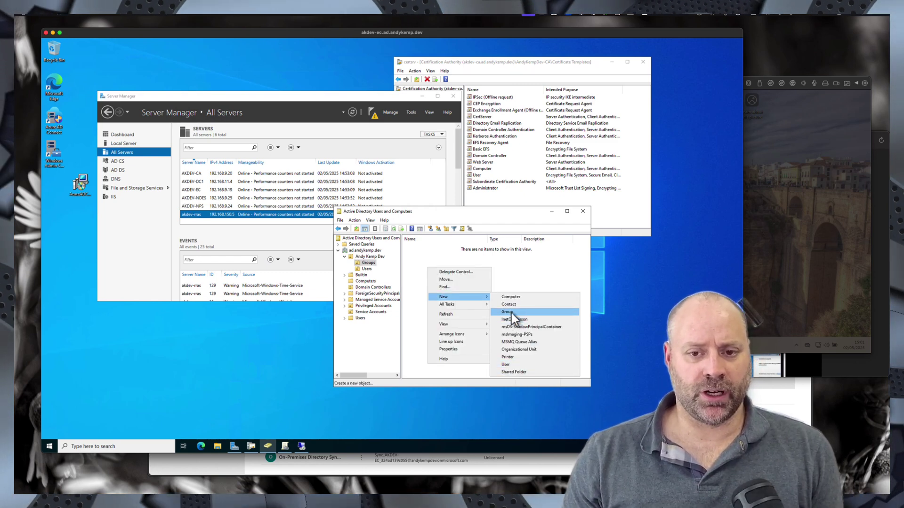
left_click(510, 312)
type("V")
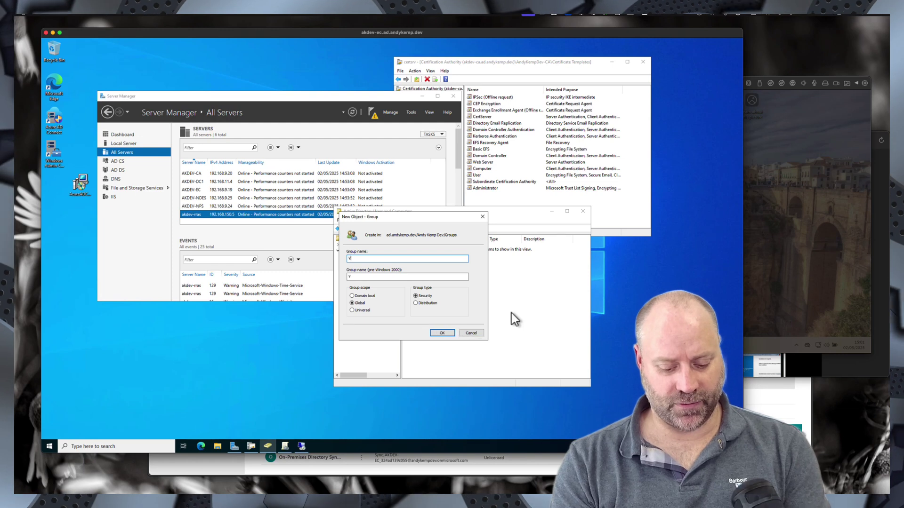
type("PN ")
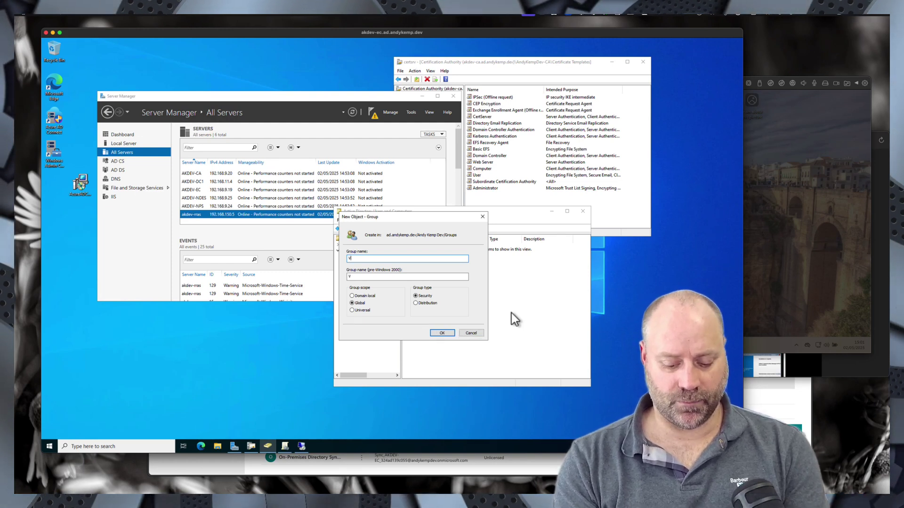
type("USers")
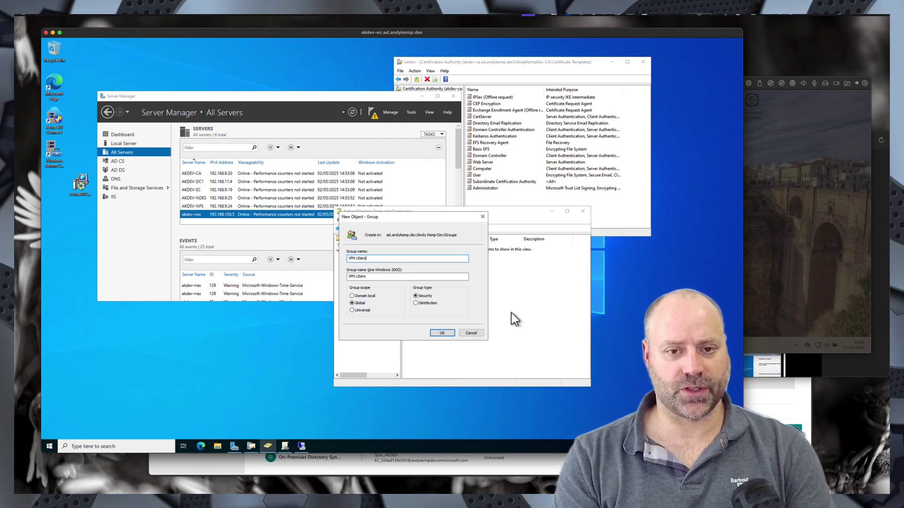
left_click(439, 333)
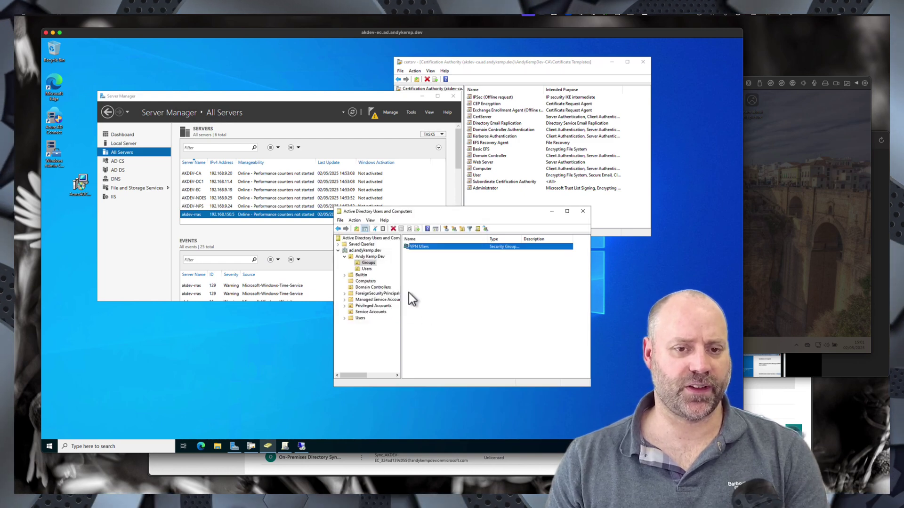
- Rename the group to 'VPN Users', including its pre-Windows 2000 name
left_click(423, 247)
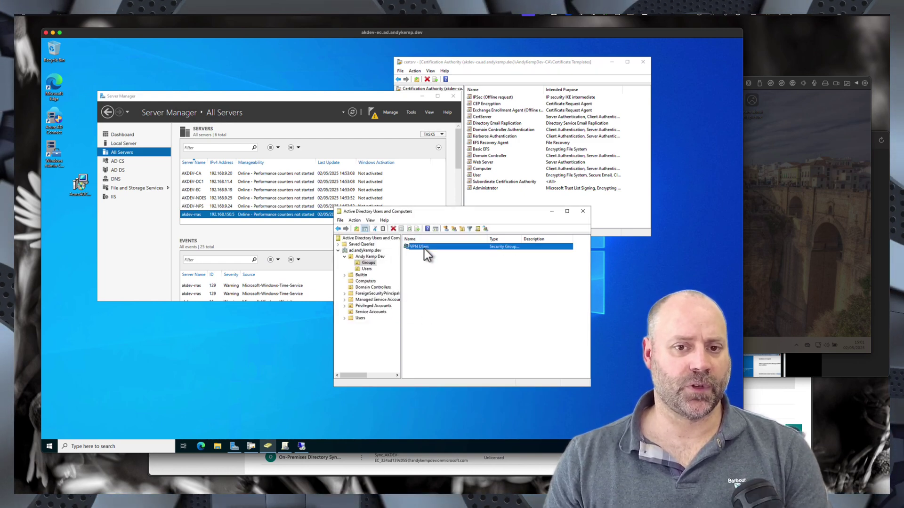
left_click(423, 248)
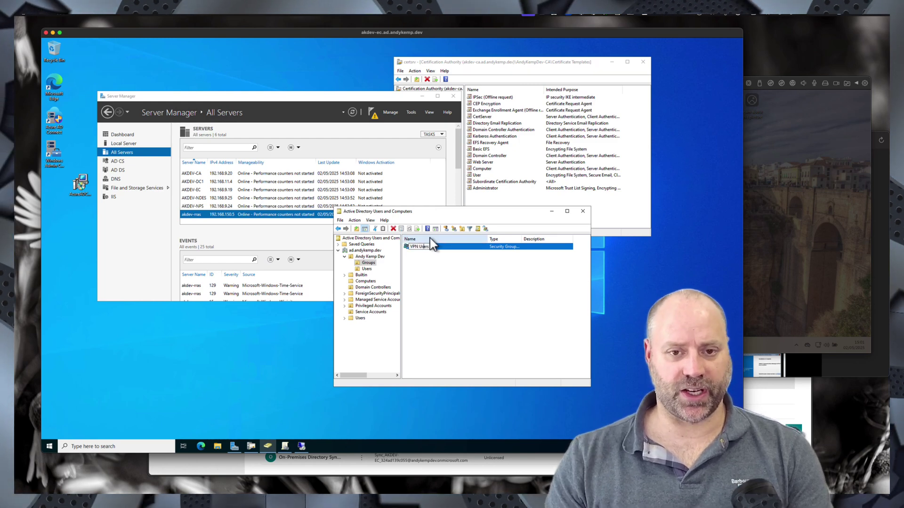
key("Return")
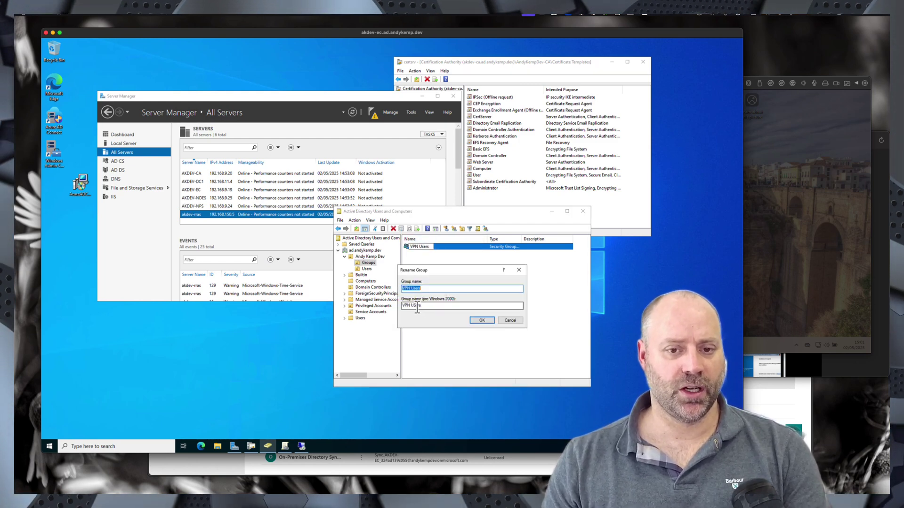
left_click(418, 306)
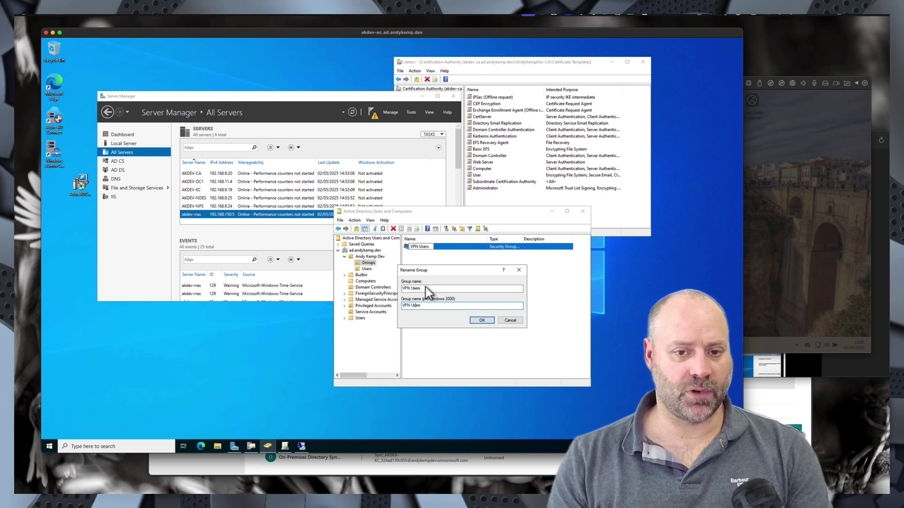
left_click(486, 320)
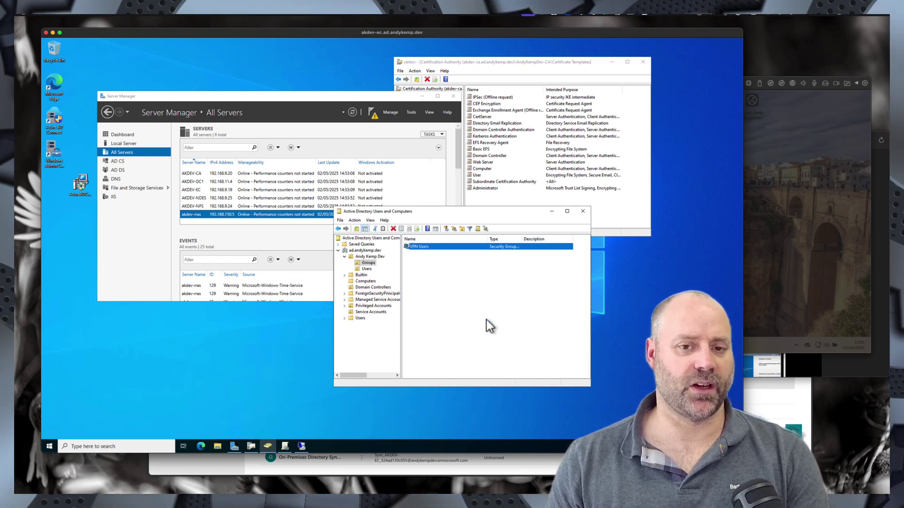
- Create a 'VPN Servers' group in the Groups OU
right_click(427, 273)
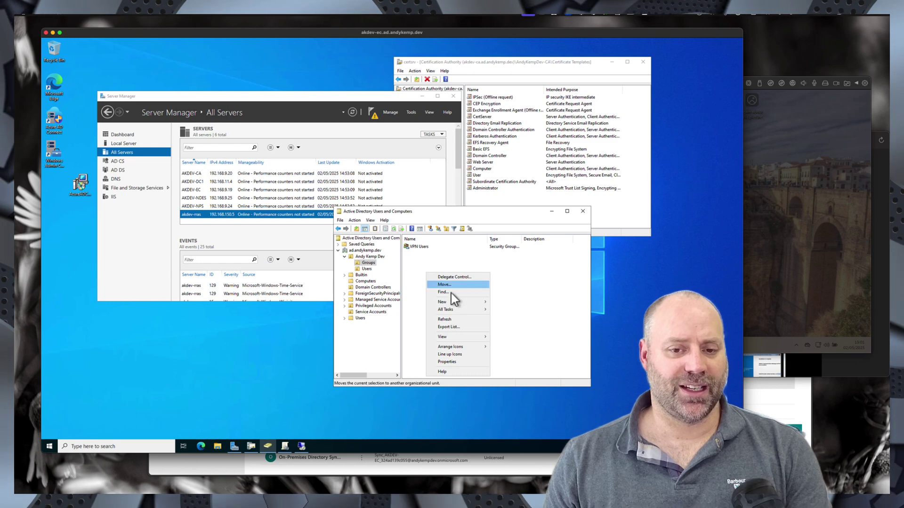
mouse_move(453, 304)
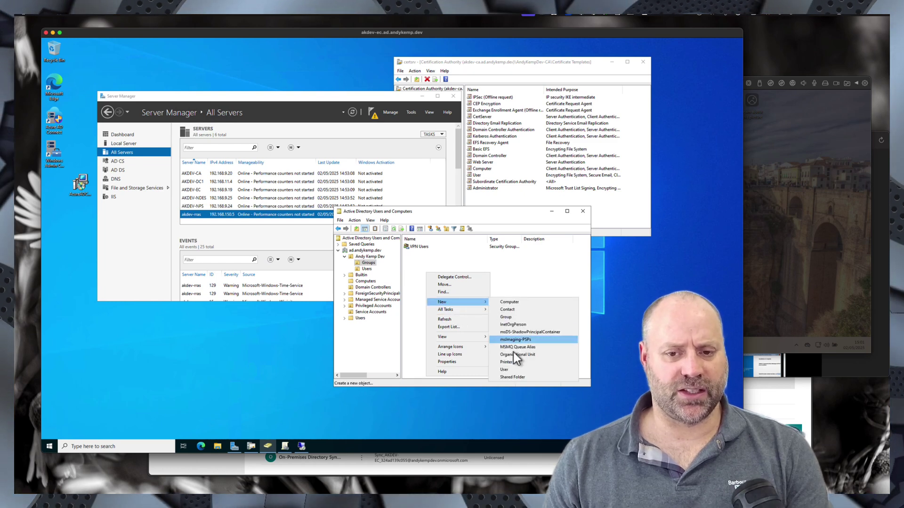
left_click(514, 317)
type("V")
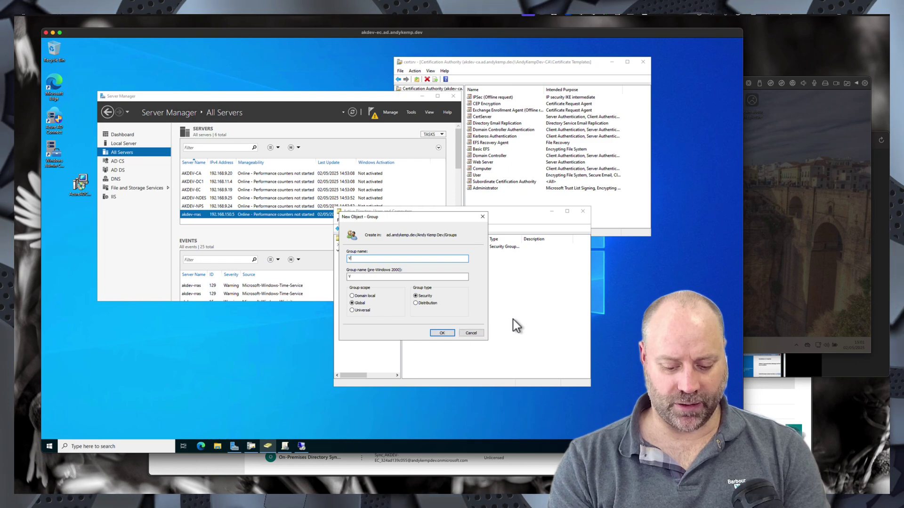
type("PN")
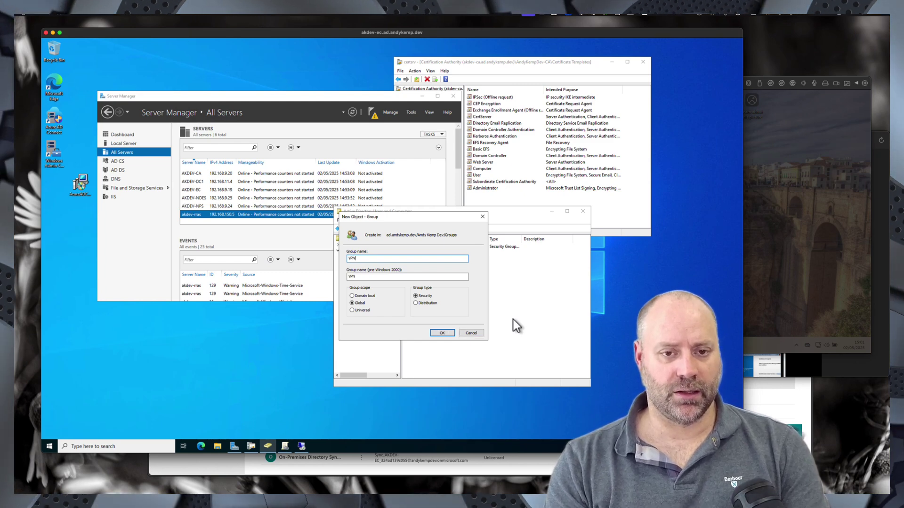
type(" Servers")
key("Return")
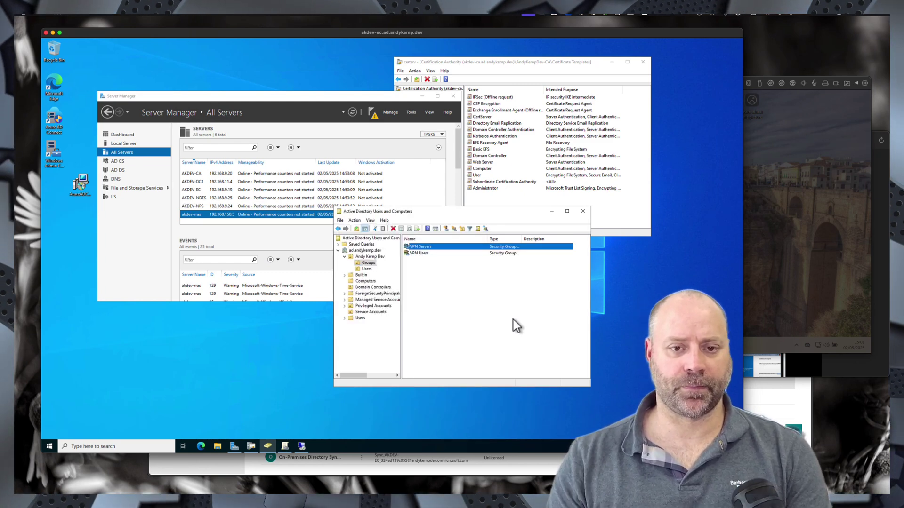
- Create an 'NP Servers' group in the Groups OU
right_click(411, 271)
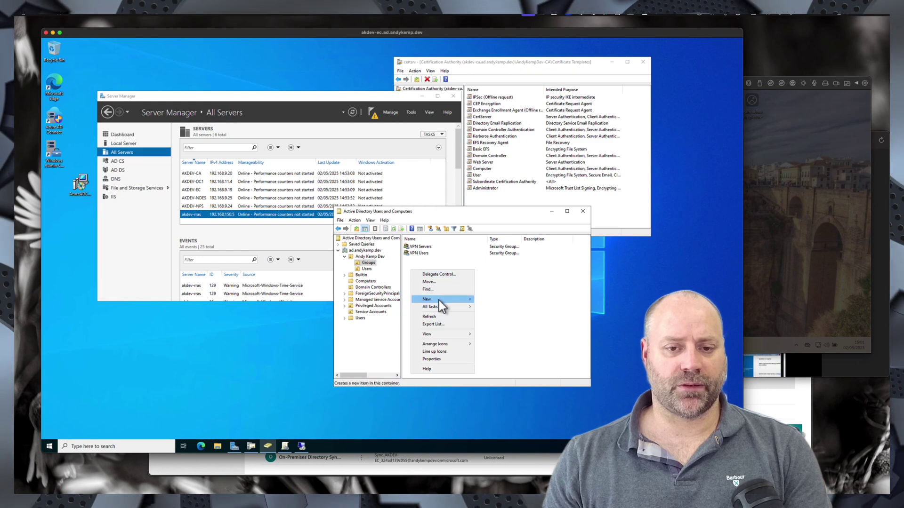
mouse_move(439, 301)
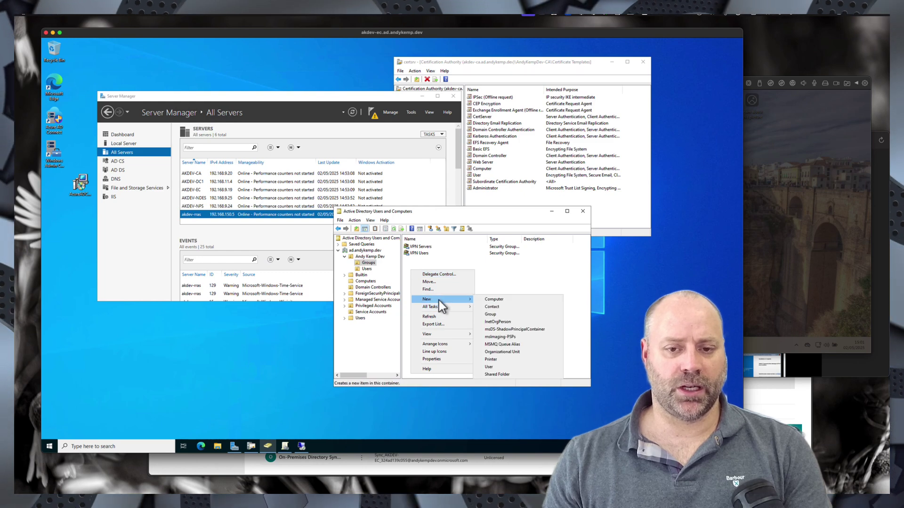
left_click(498, 317)
type("N")
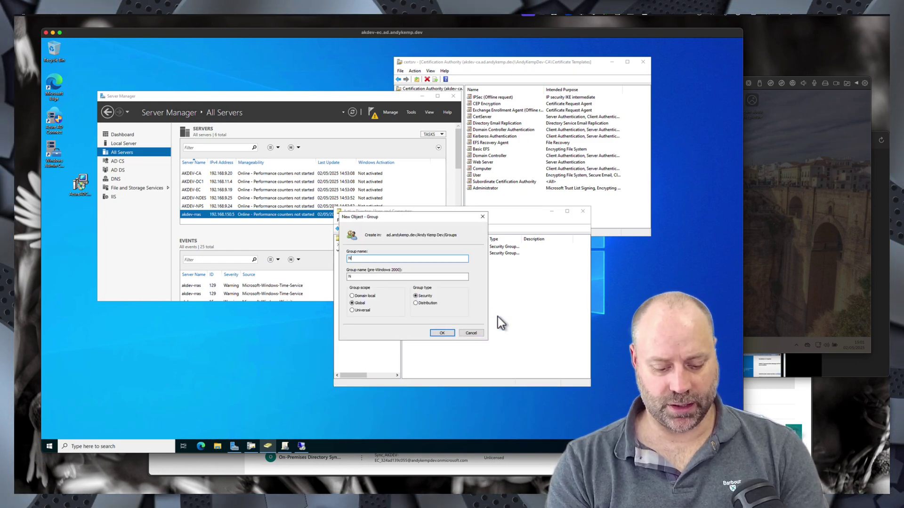
type("P Servers")
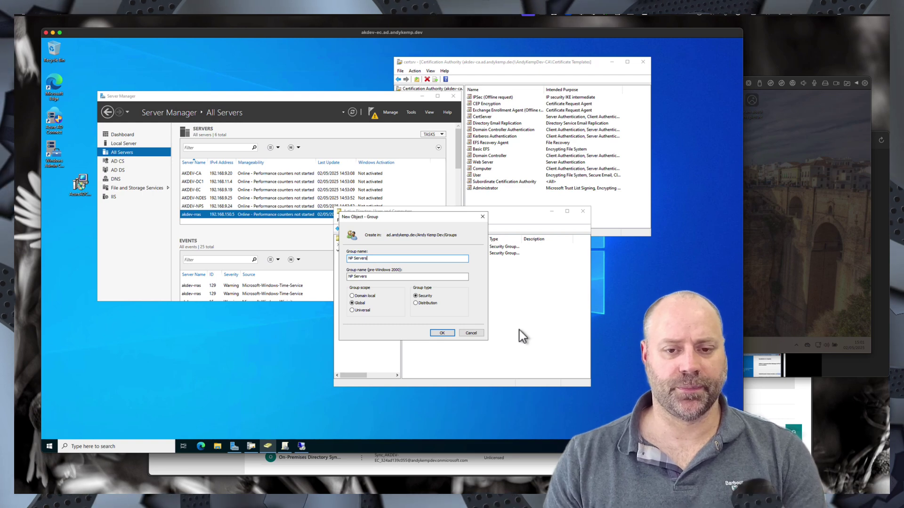
left_click(444, 334)
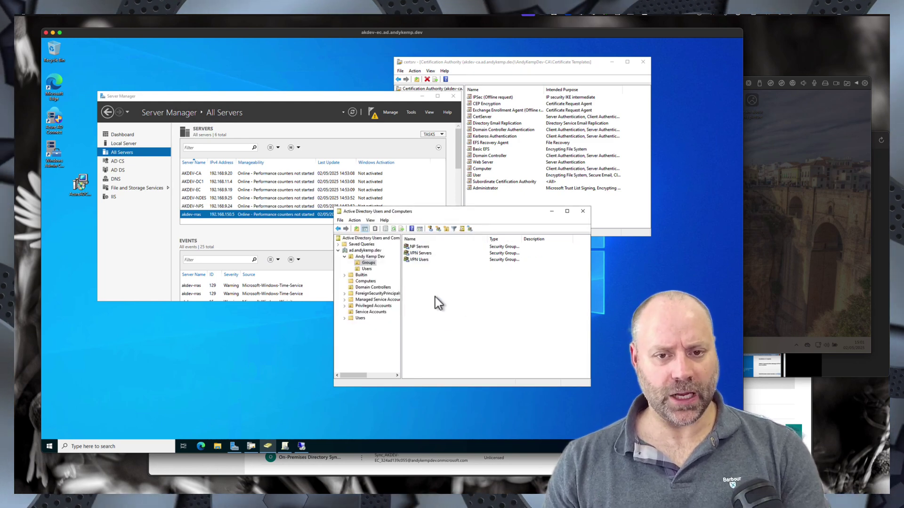
- Create an 'NDE Servers' global security group in the Groups OU
right_click(435, 297)
left_click(460, 326)
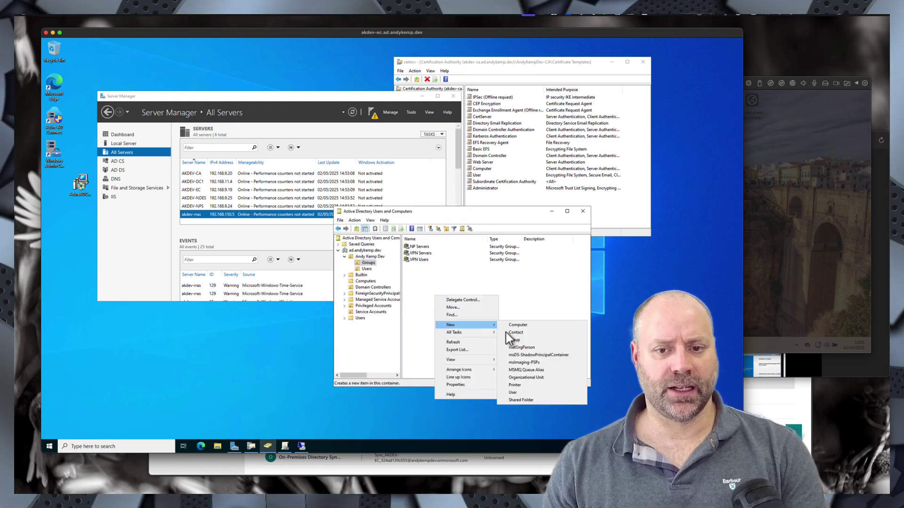
left_click(514, 340)
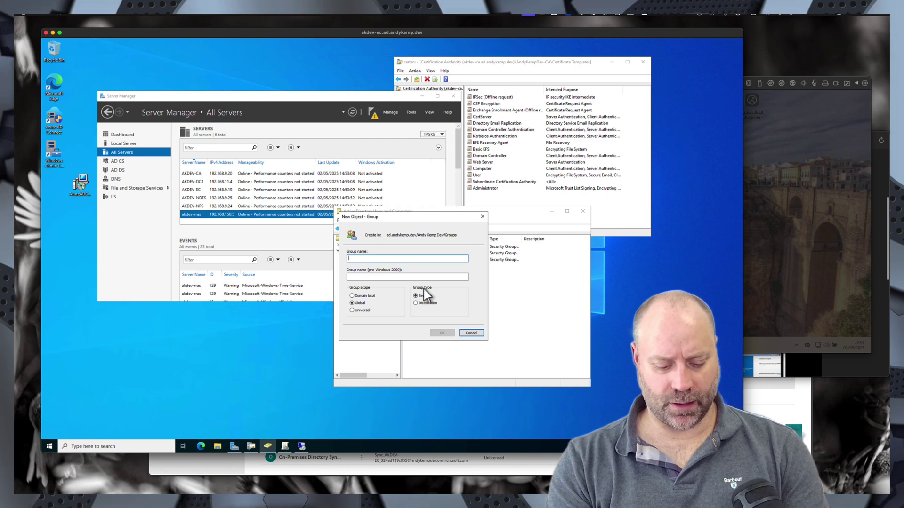
type("NDE Servers")
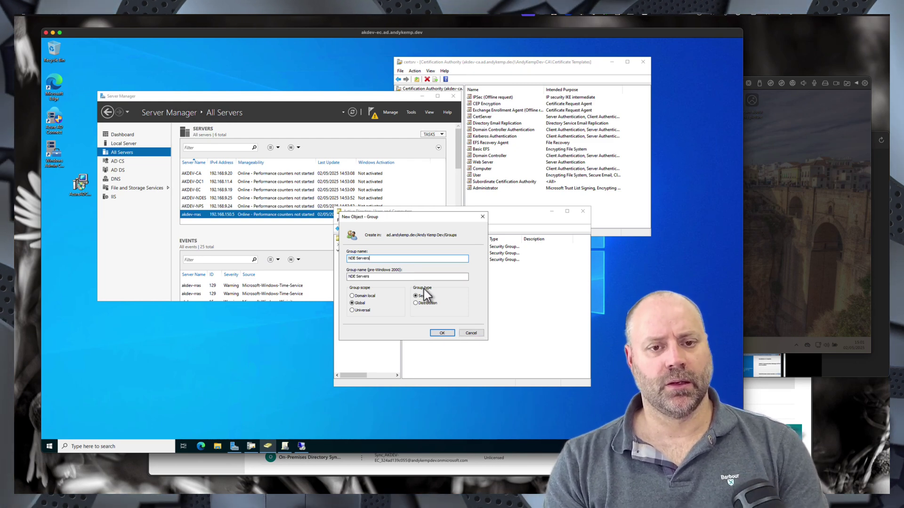
left_click(441, 333)
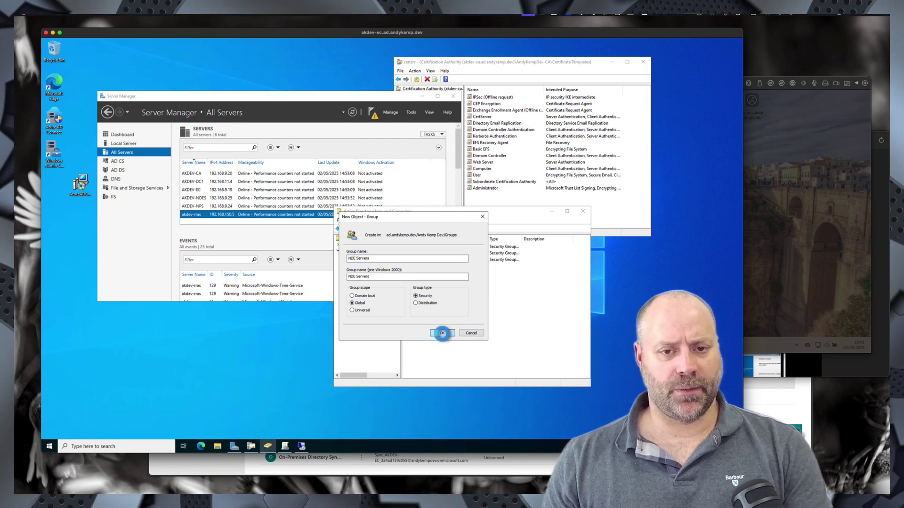
- Start a new user 'NDES Service' in Service Accounts with its logon name
left_click(368, 313)
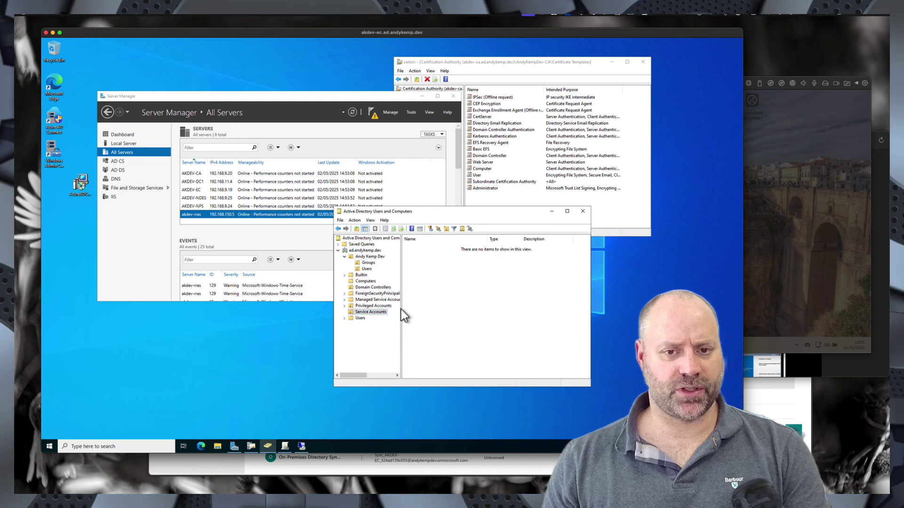
right_click(422, 287)
mouse_move(452, 316)
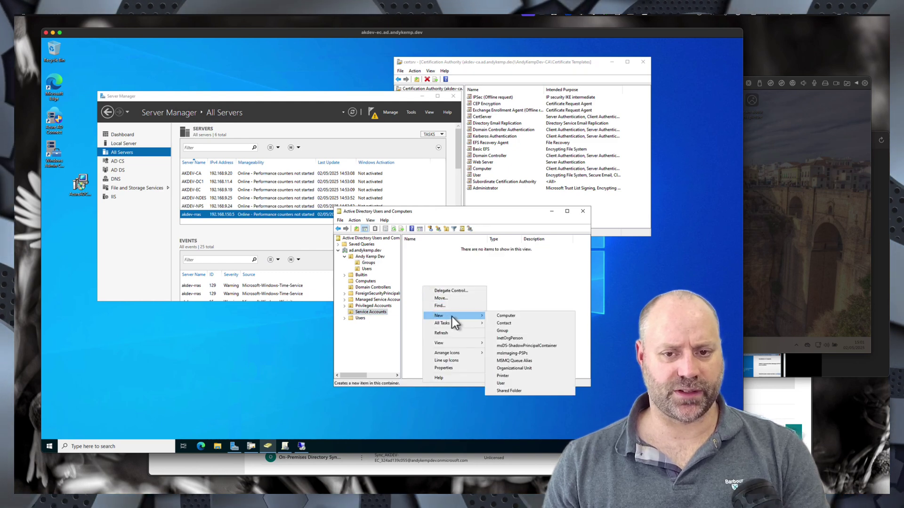
left_click(504, 384)
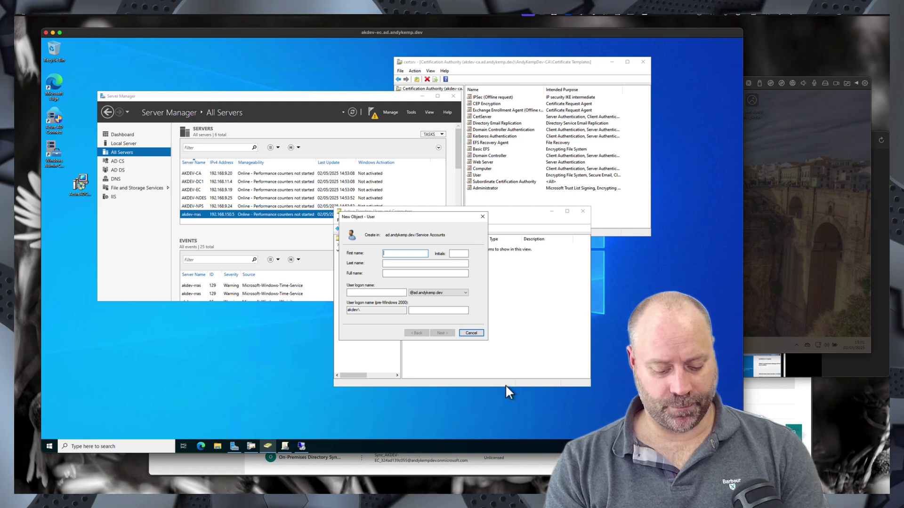
type("NDES")
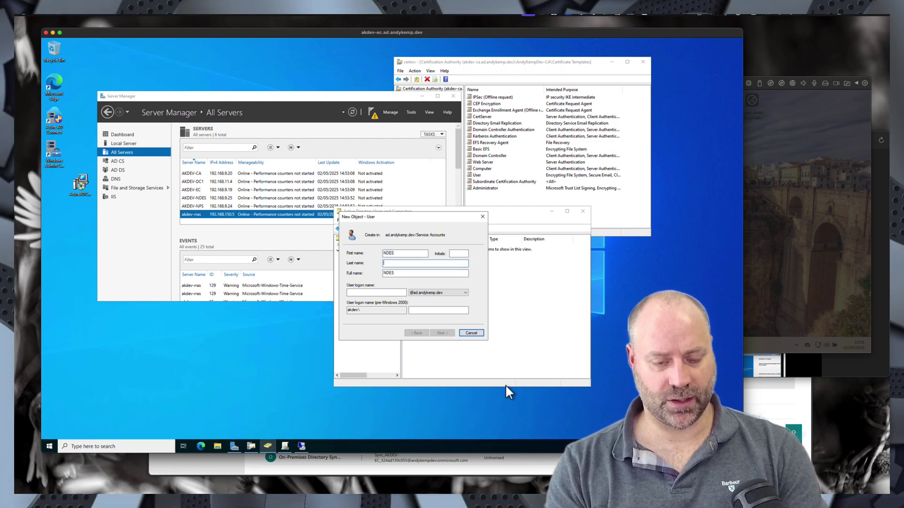
type("Servi")
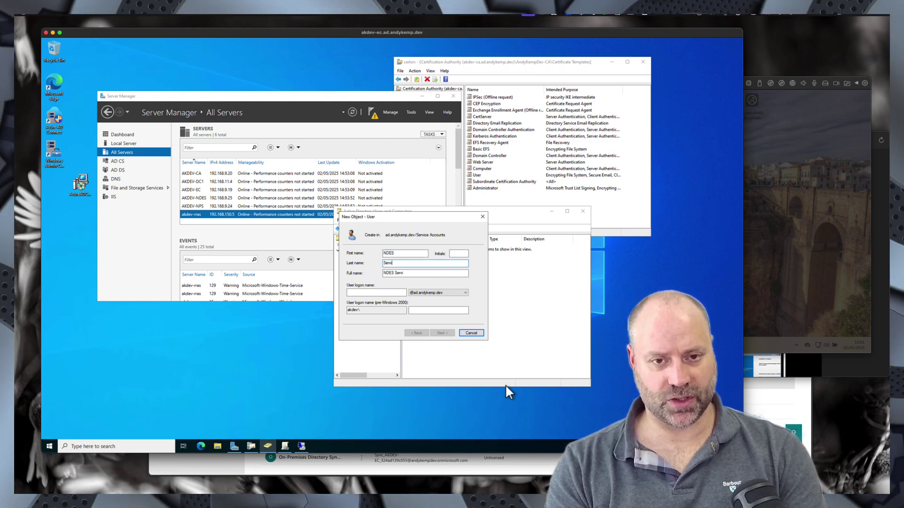
type("ce")
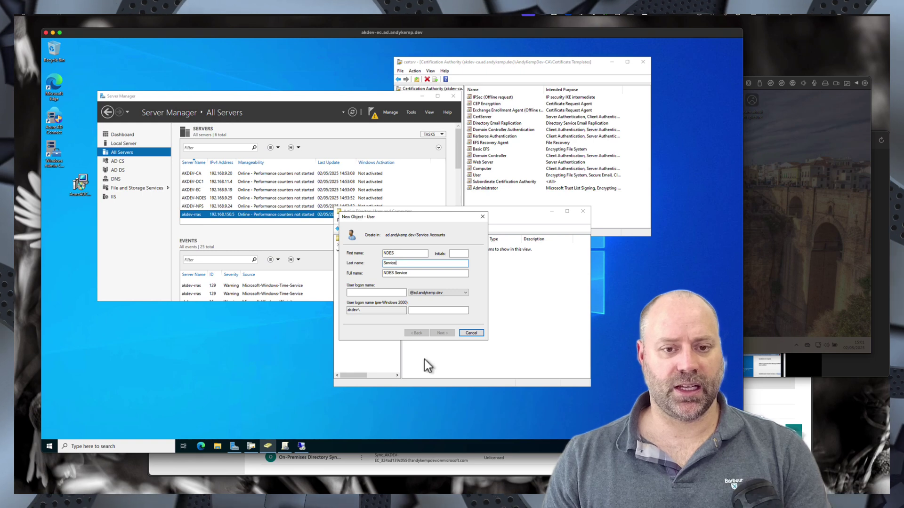
type("NDES_svc")
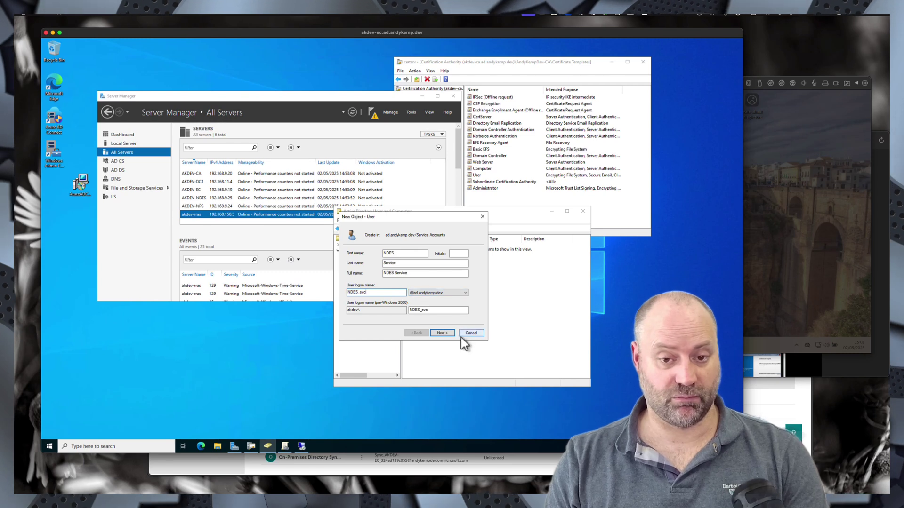
left_click(444, 333)
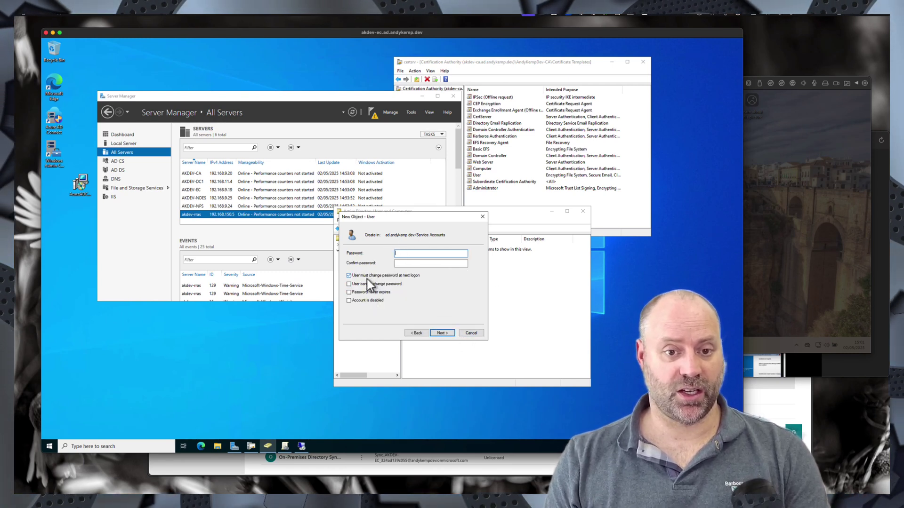
- Set the account's password to never expire, finish creating it, and open Group Policy Management
left_click(349, 275)
left_click(349, 292)
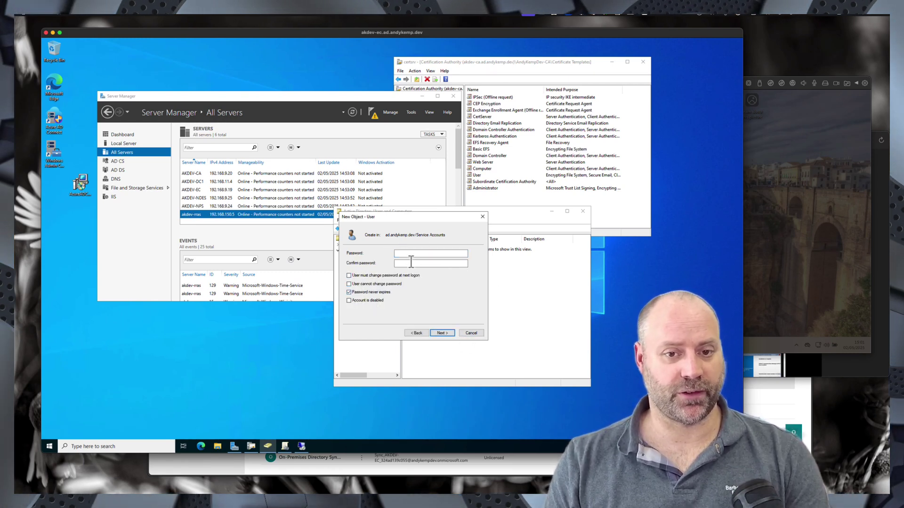
left_click(406, 253)
type("P*******")
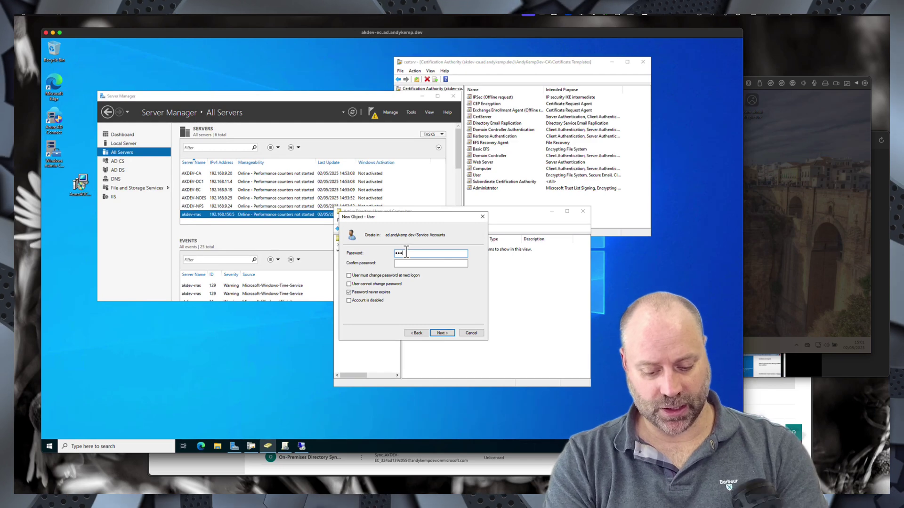
key("Tab")
type("***")
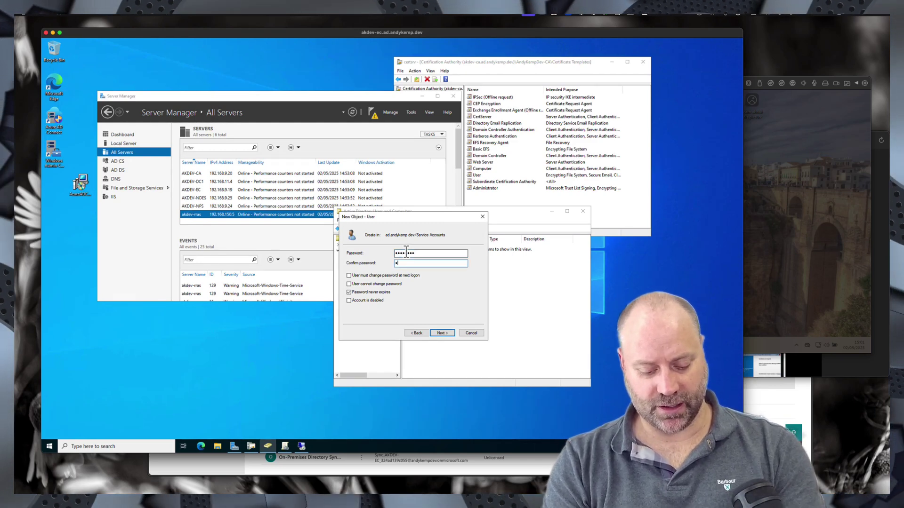
type("*****")
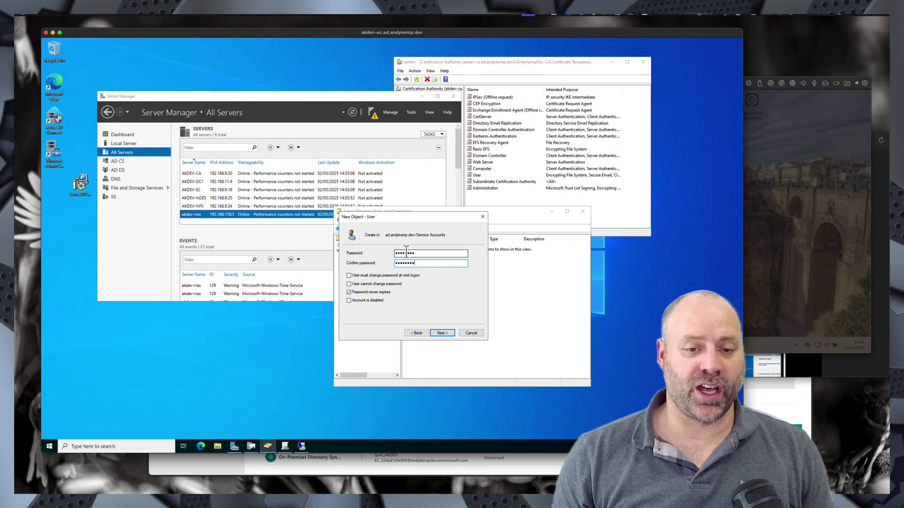
left_click(446, 335)
left_click(445, 333)
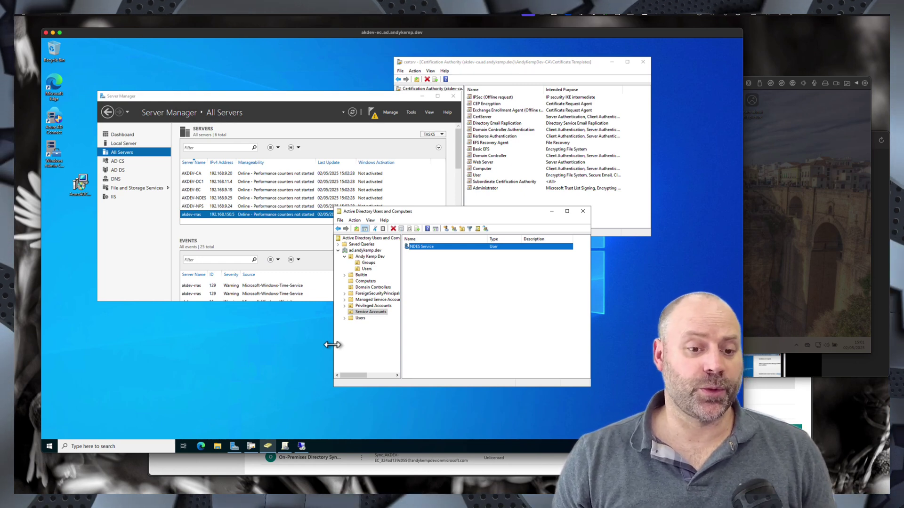
left_click(283, 446)
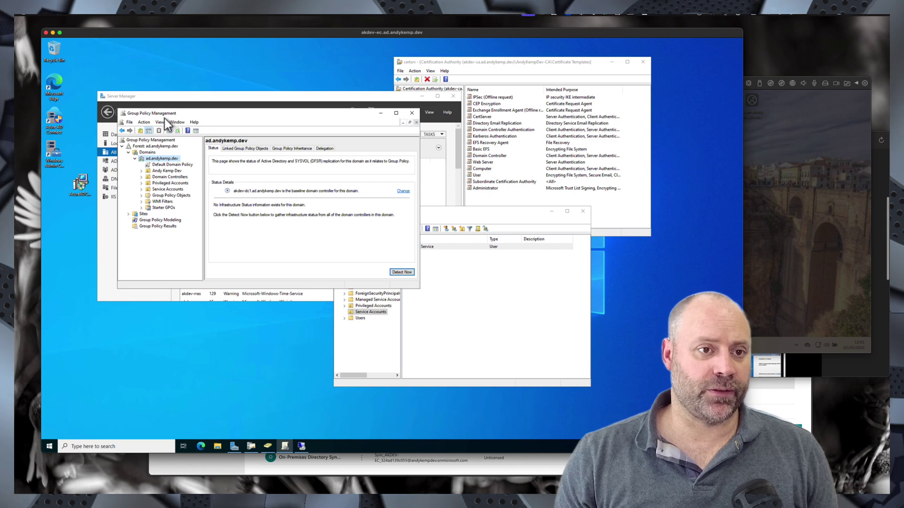
- Create the 'AOVPN Auto-Enrollment Policy' GPO linked to the ad.andykemp.dev domain
left_click(154, 159)
right_click(155, 159)
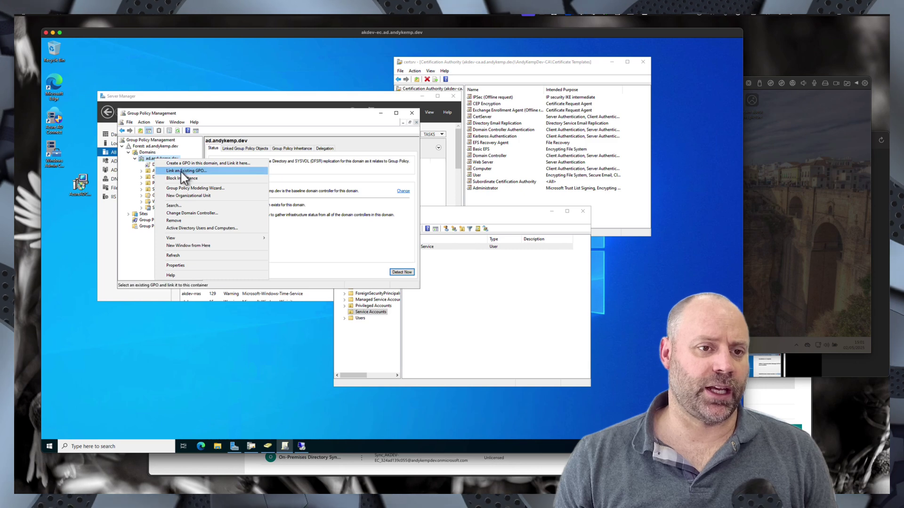
left_click(188, 164)
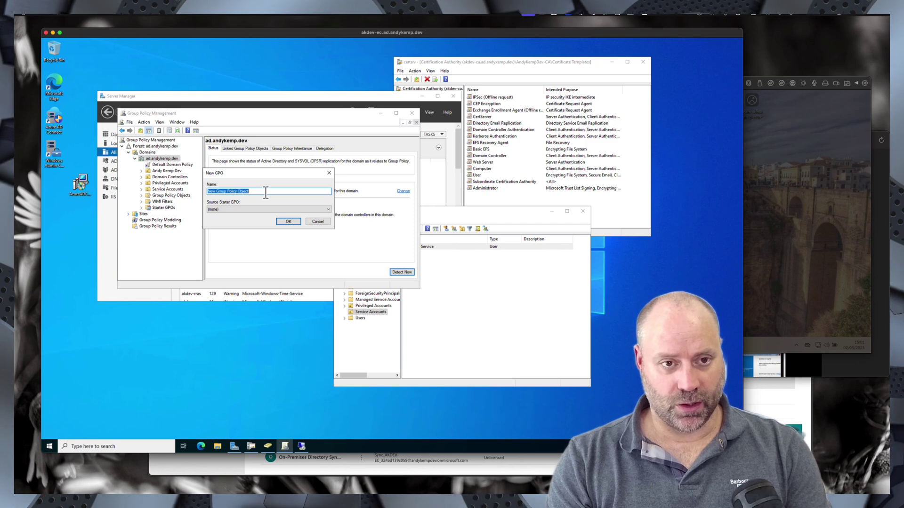
type("Au")
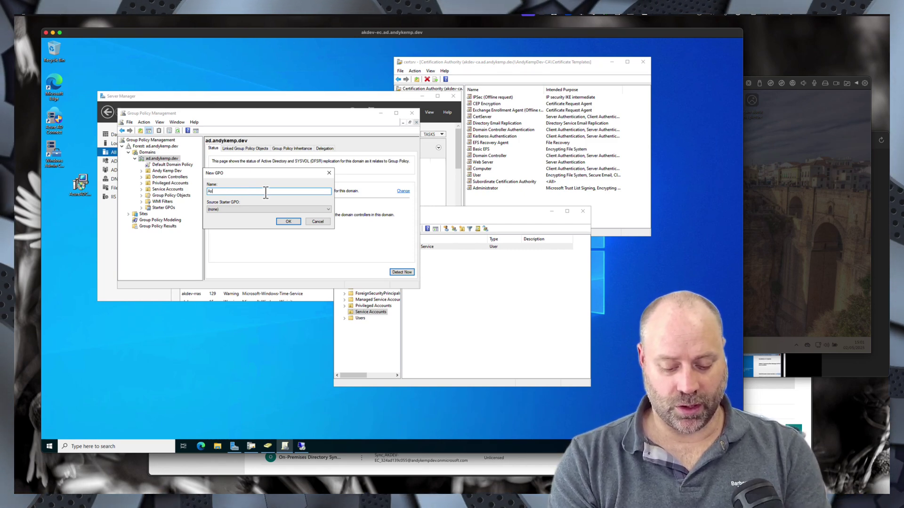
type("to-Enrollment Pol")
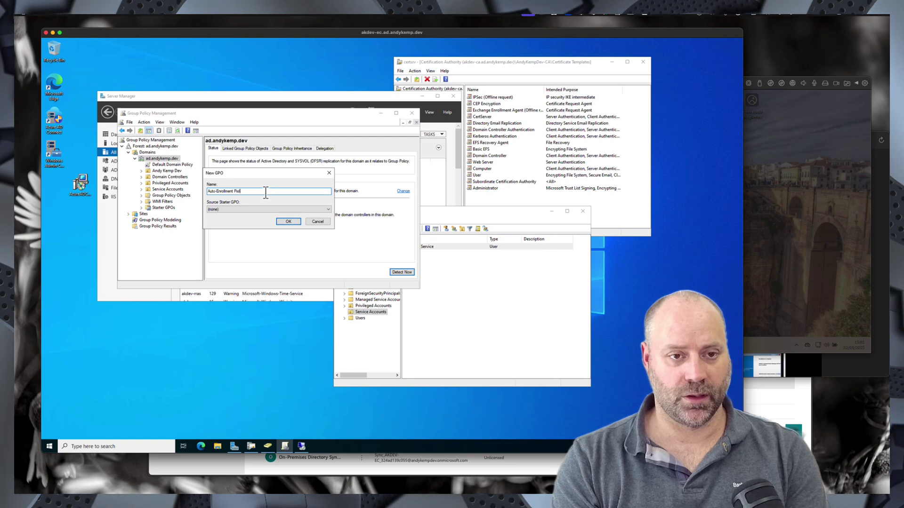
type("icy")
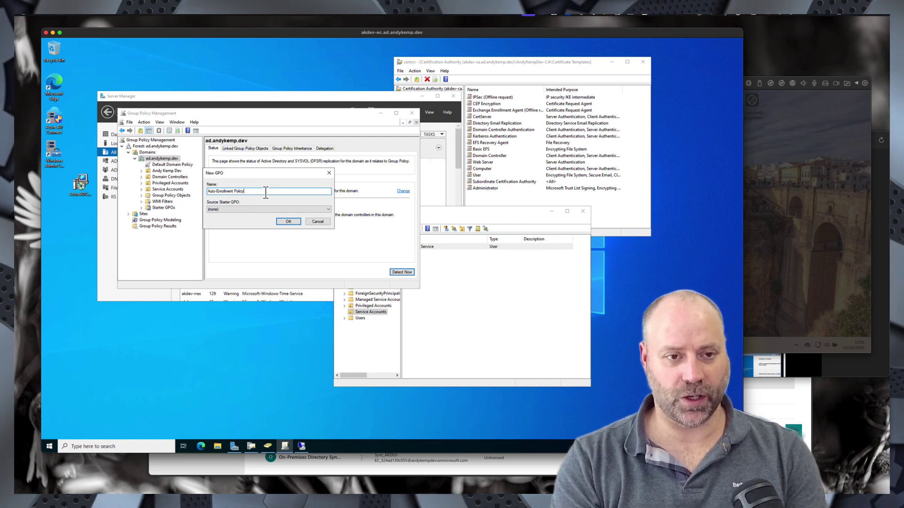
key("Return")
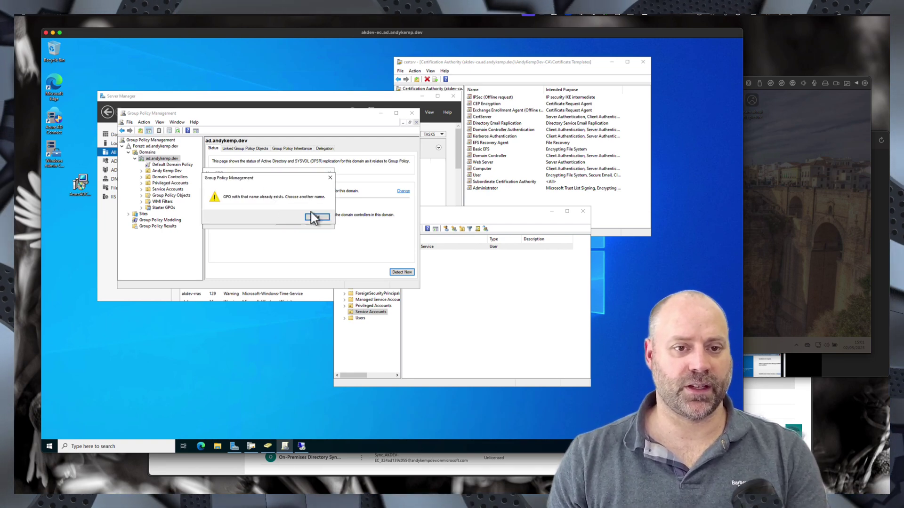
left_click(319, 217)
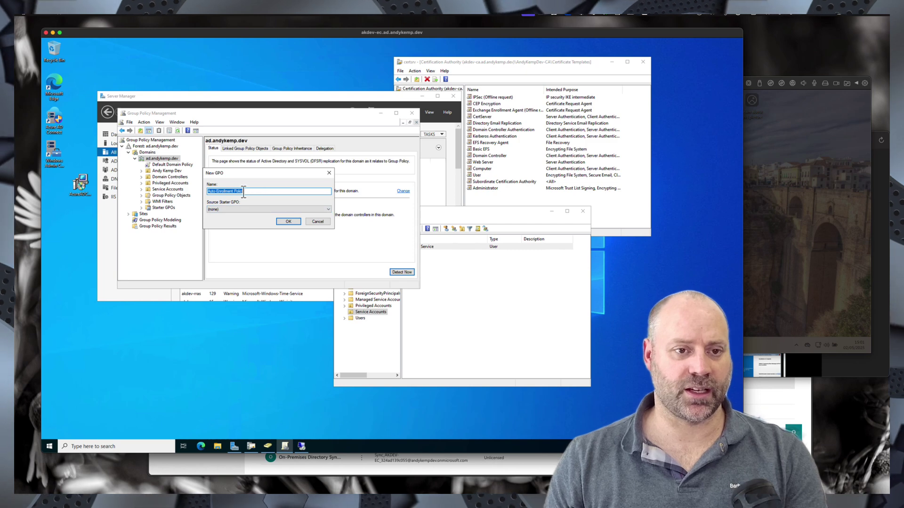
left_click(210, 192)
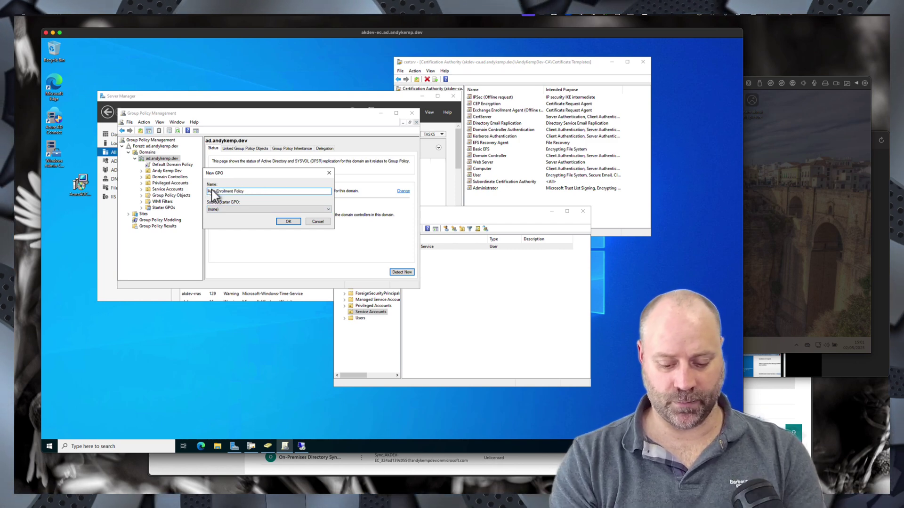
type("VPN")
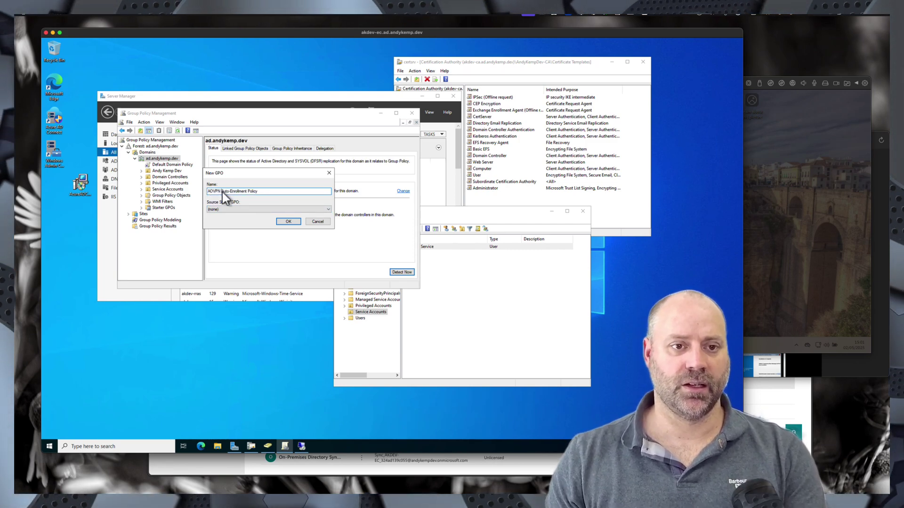
left_click(288, 221)
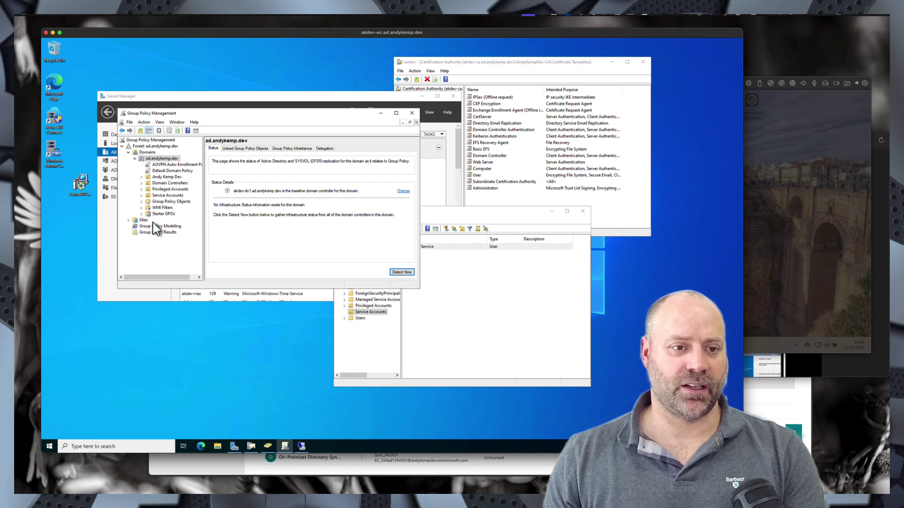
- Select the new AOVPN Auto-Enrollment Policy link to view its scope
left_click(171, 165)
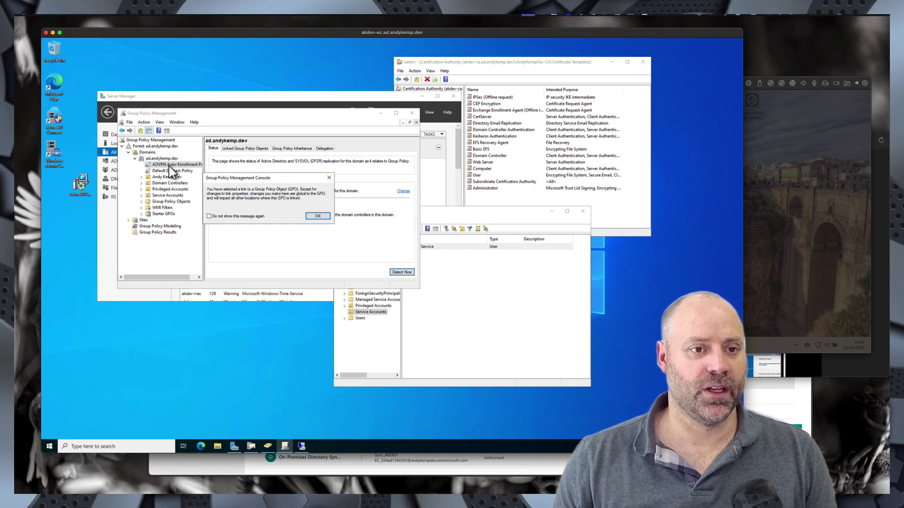
left_click(312, 217)
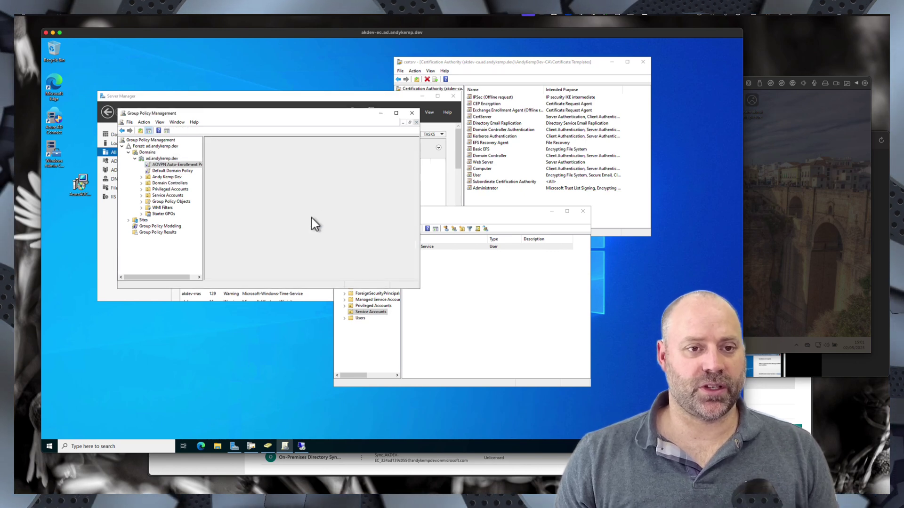
right_click(176, 167)
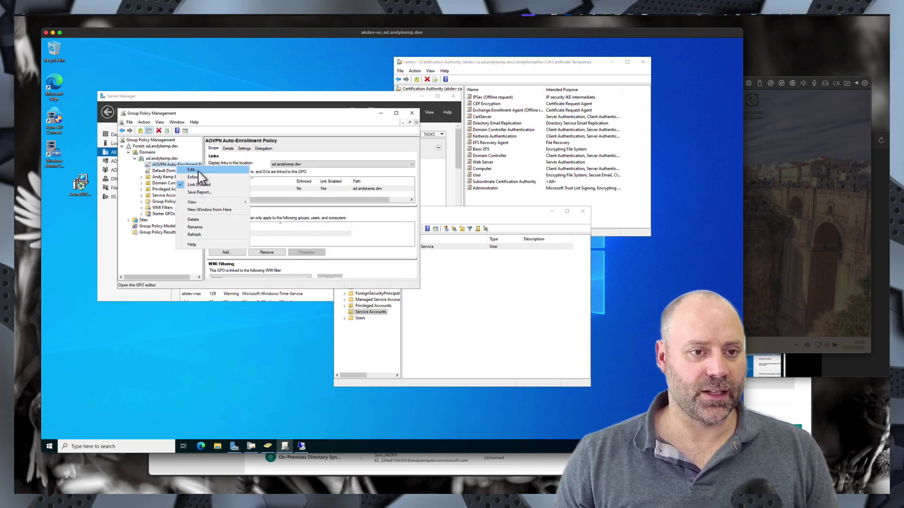
- Enable Computer Configuration's Certificate Services Client – Auto-Enrollment with renewal and template-update options
left_click(198, 171)
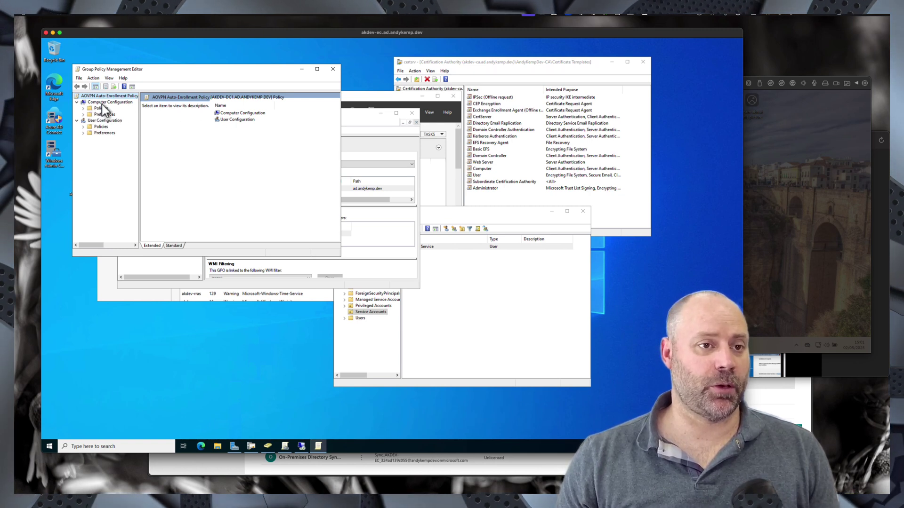
double_click(100, 109)
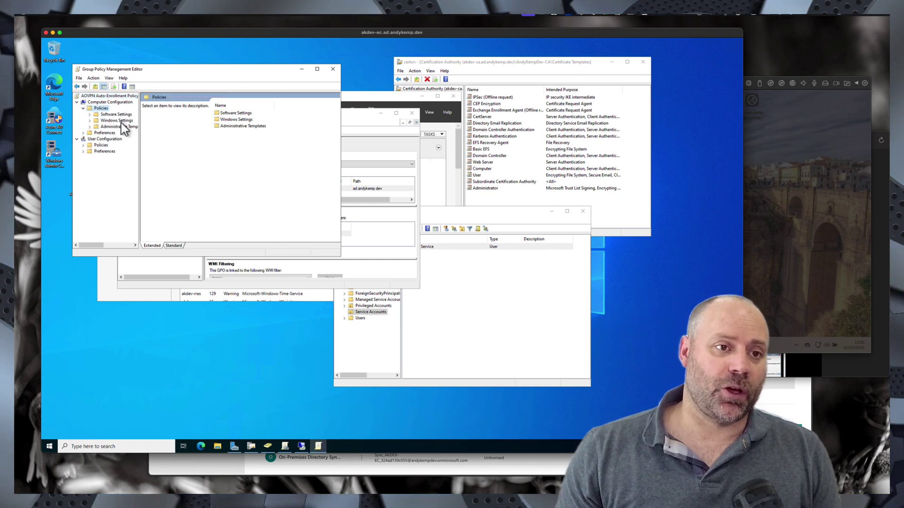
double_click(122, 123)
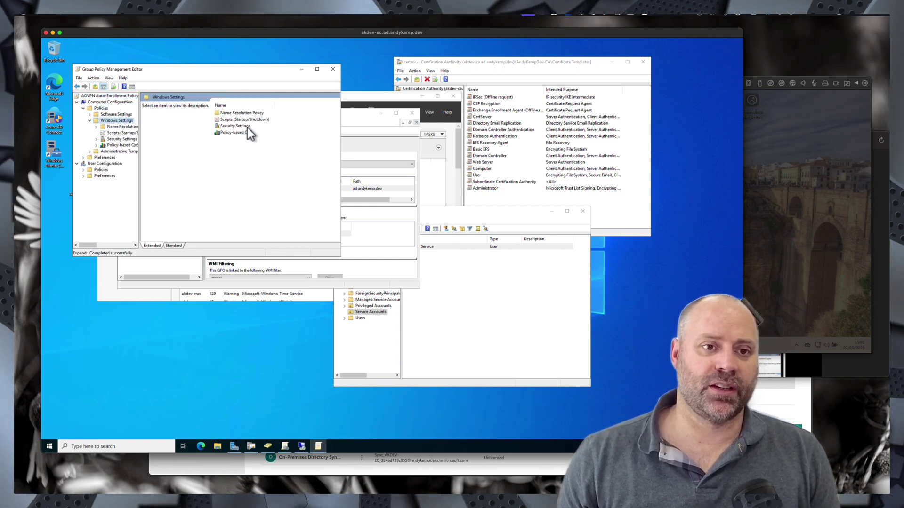
double_click(239, 128)
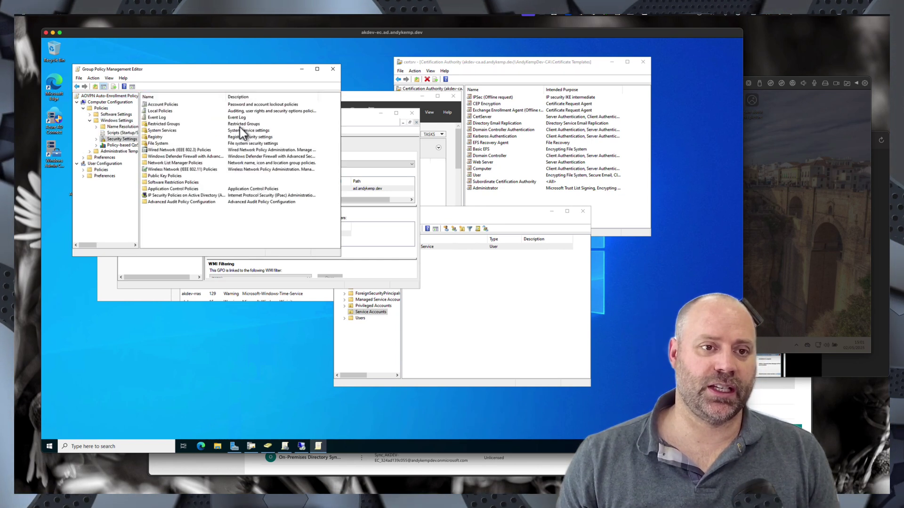
double_click(170, 176)
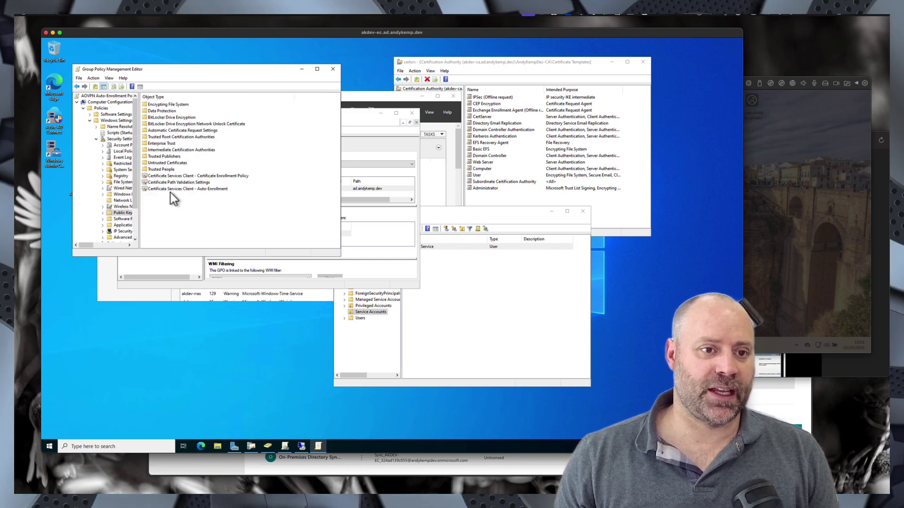
left_click(170, 190)
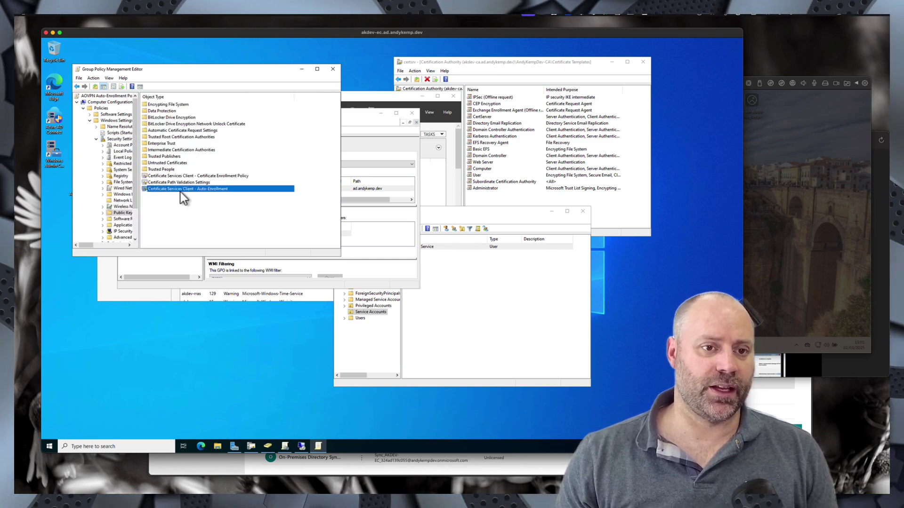
double_click(180, 191)
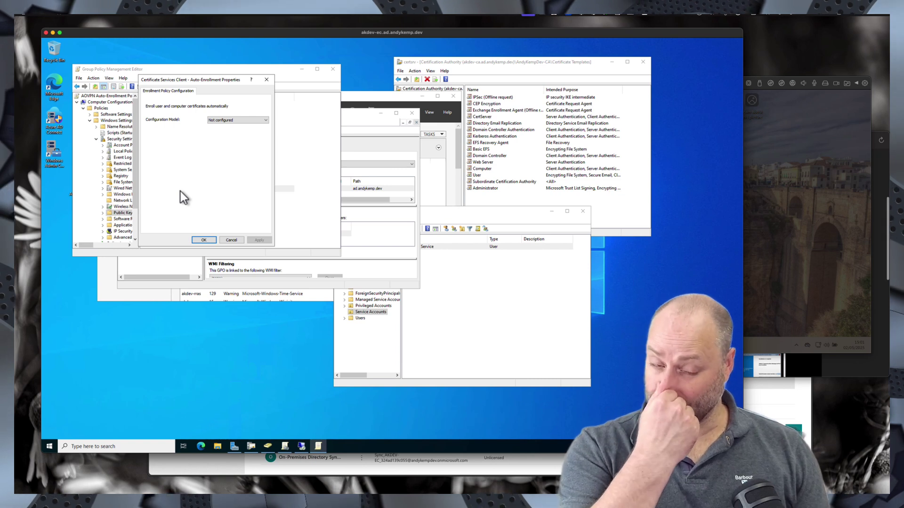
left_click(221, 120)
left_click(220, 132)
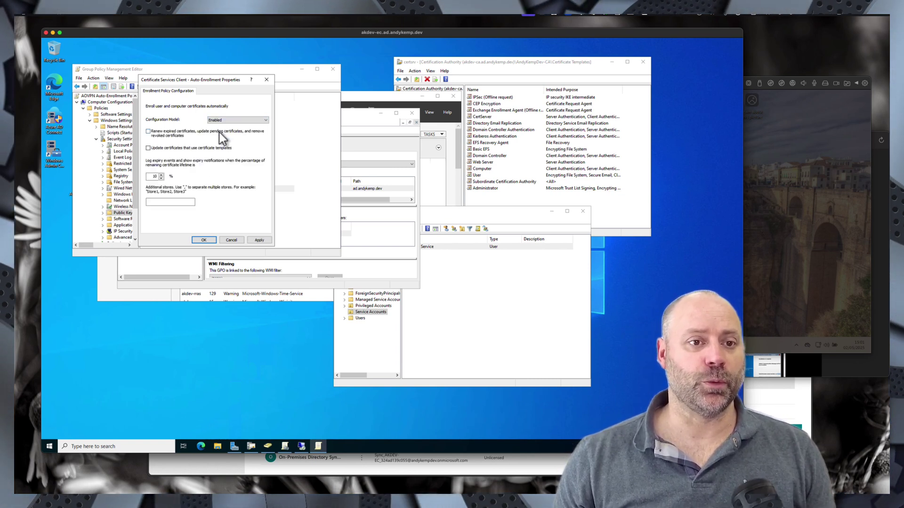
left_click(149, 148)
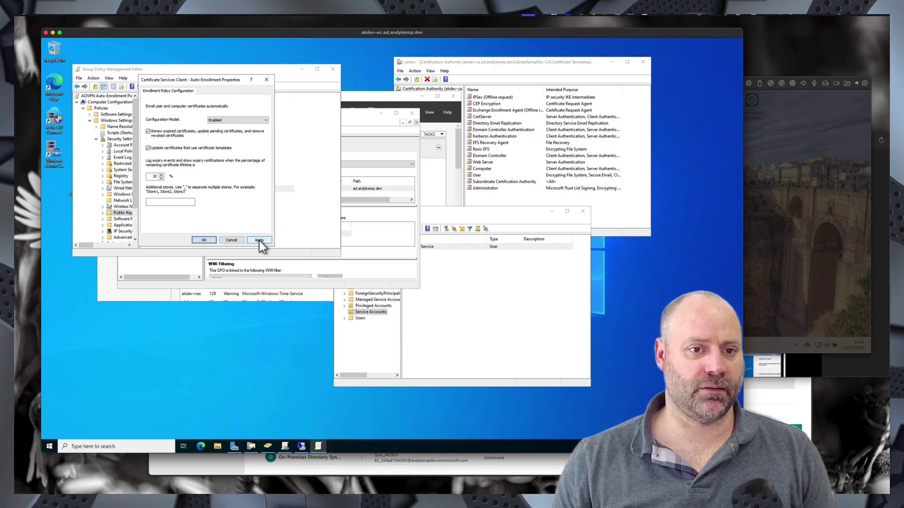
left_click(259, 240)
left_click(203, 240)
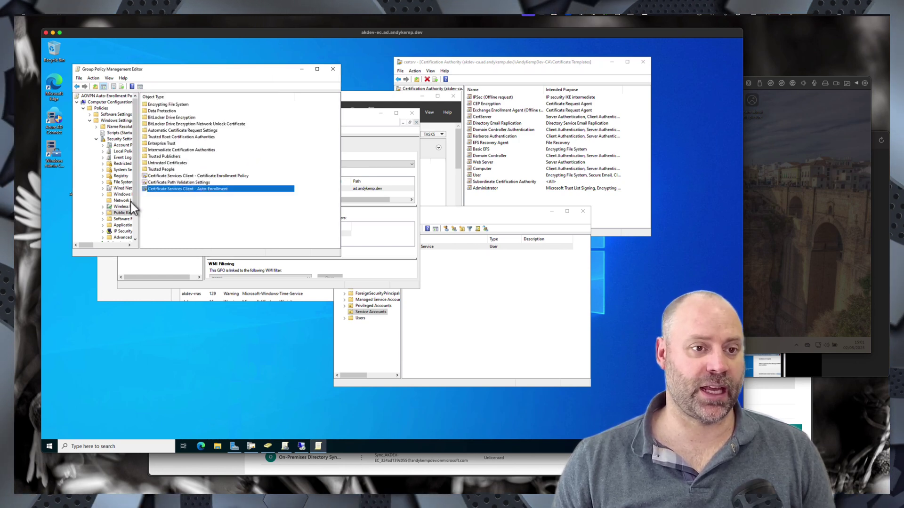
- Enable User Configuration's Certificate Services Client – Auto-Enrollment with renewal and template-update options
left_click(137, 178)
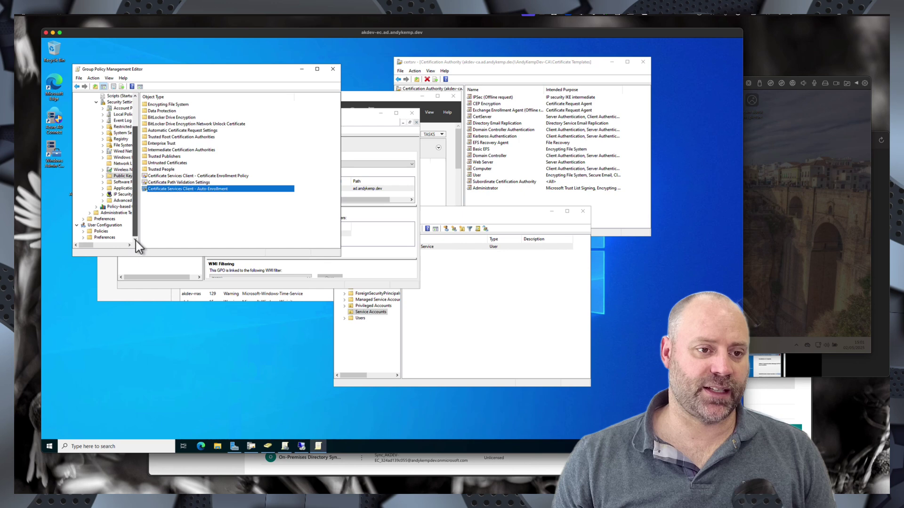
double_click(101, 231)
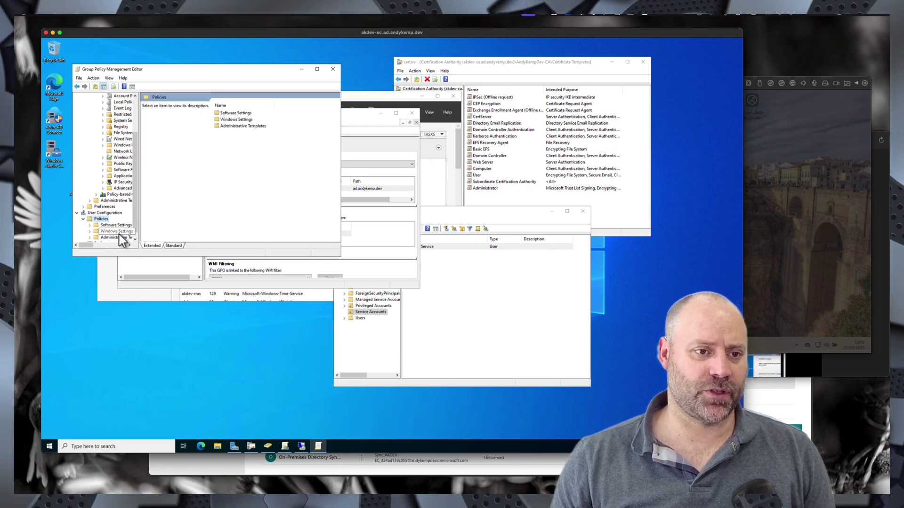
double_click(120, 235)
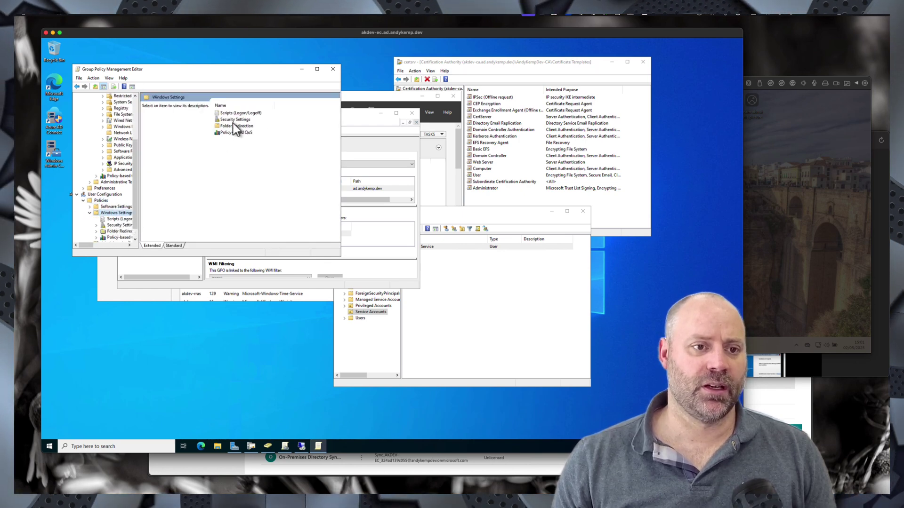
double_click(233, 120)
left_click(160, 105)
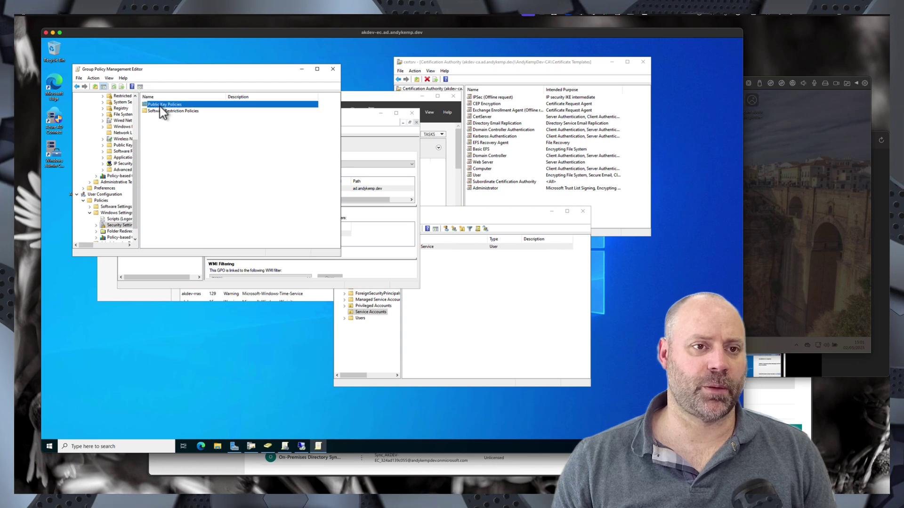
double_click(160, 105)
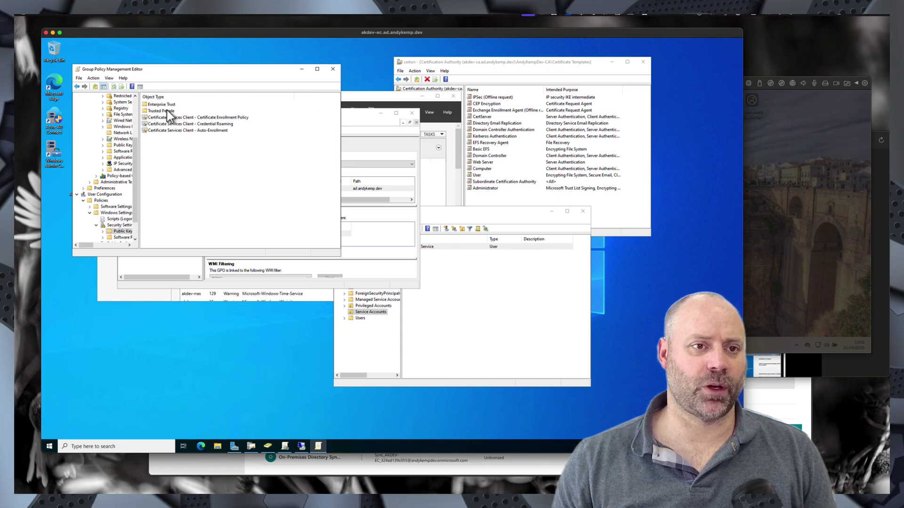
double_click(175, 132)
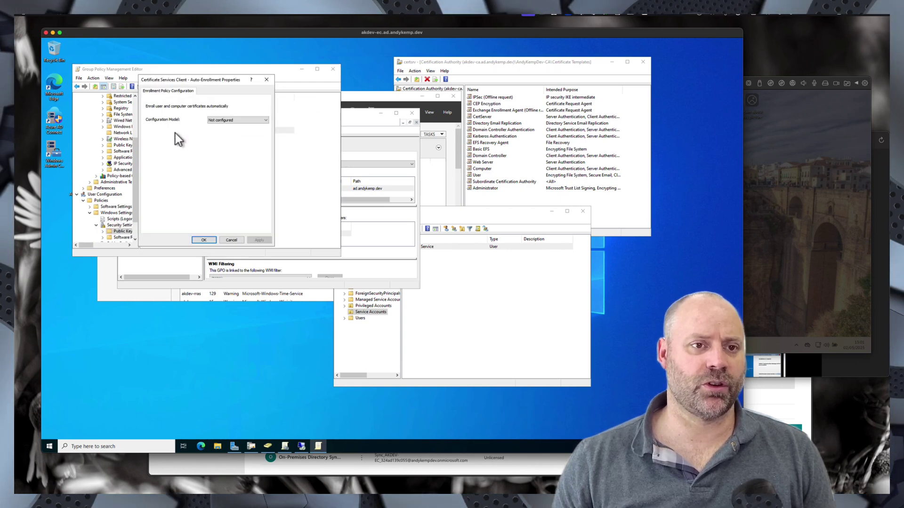
left_click(239, 118)
left_click(221, 132)
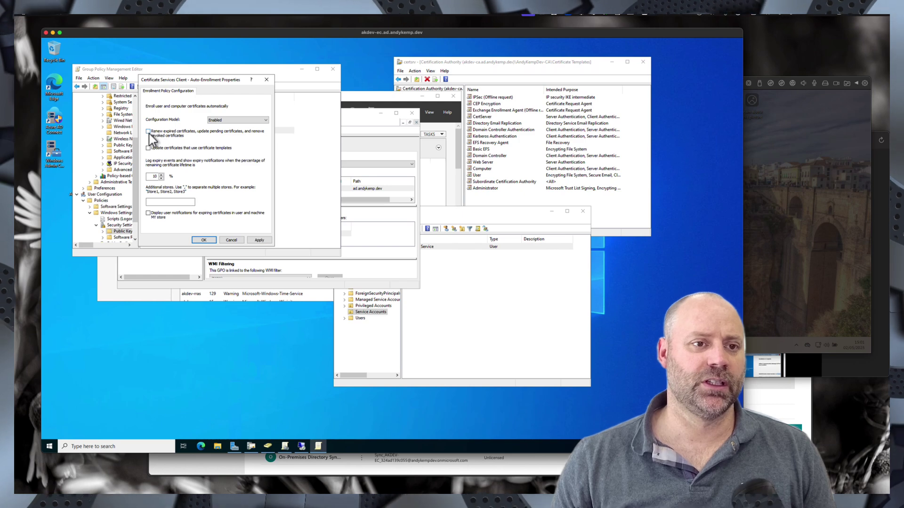
left_click(149, 148)
left_click(204, 240)
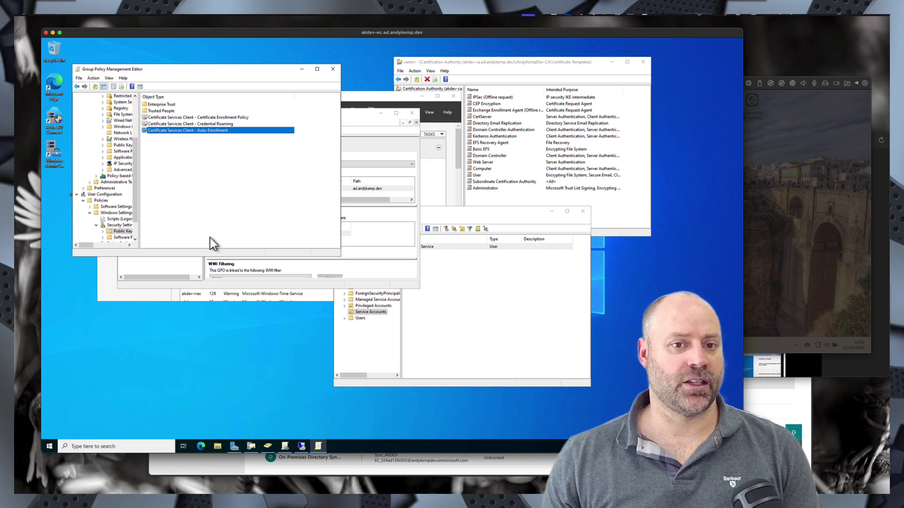
- Open AKDEV-NDES's properties and try adding it to an NDES group, which isn't found
left_click(334, 71)
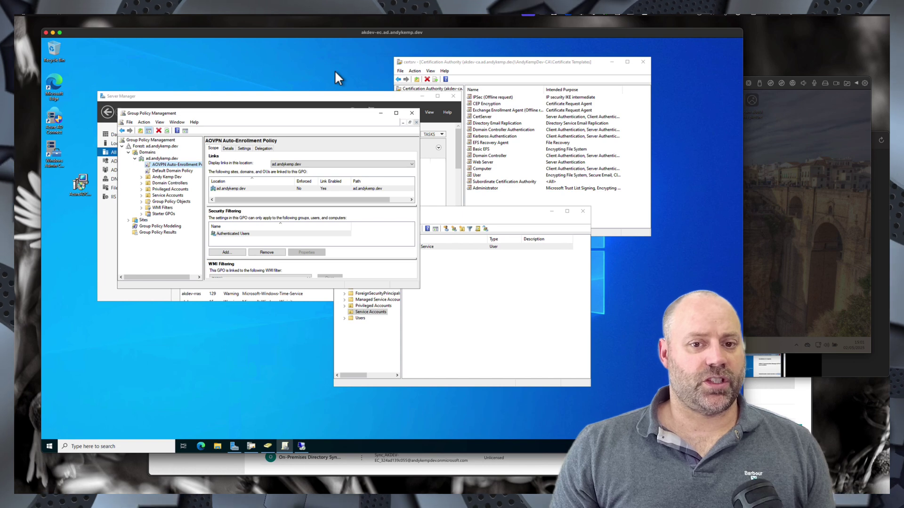
left_click(456, 294)
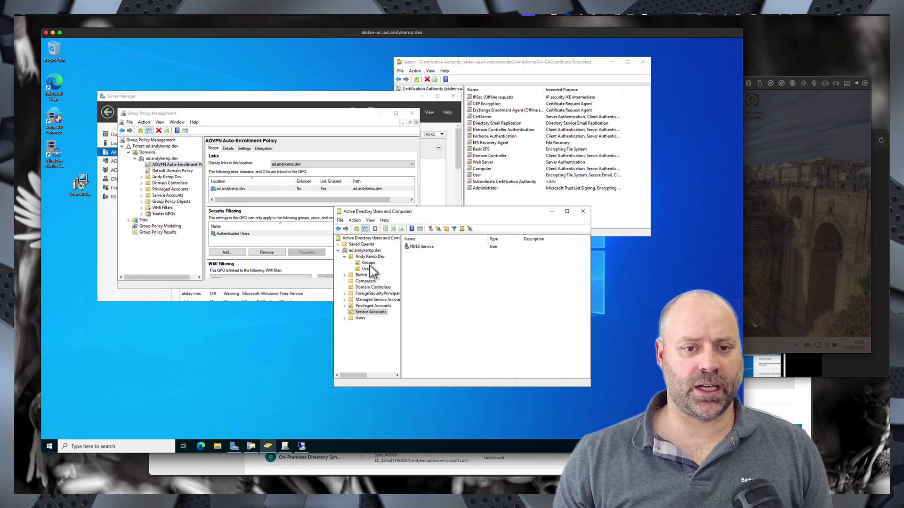
left_click(367, 281)
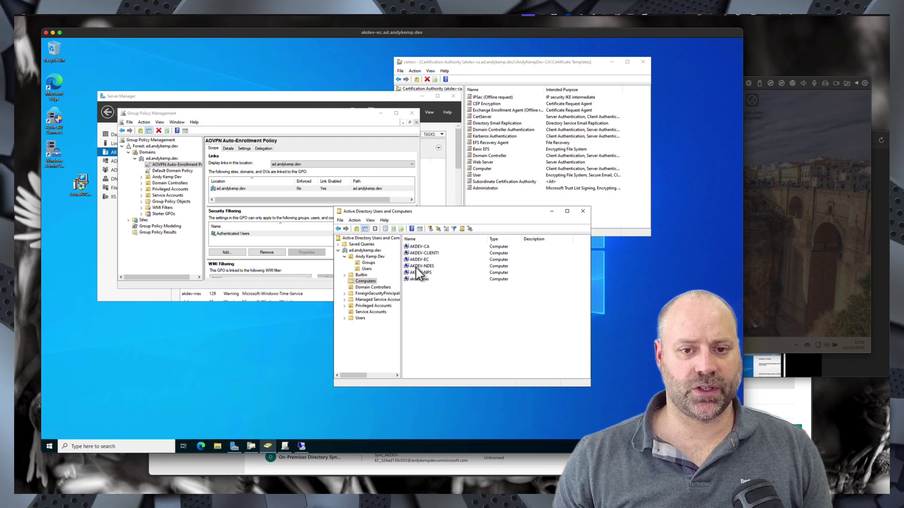
double_click(421, 267)
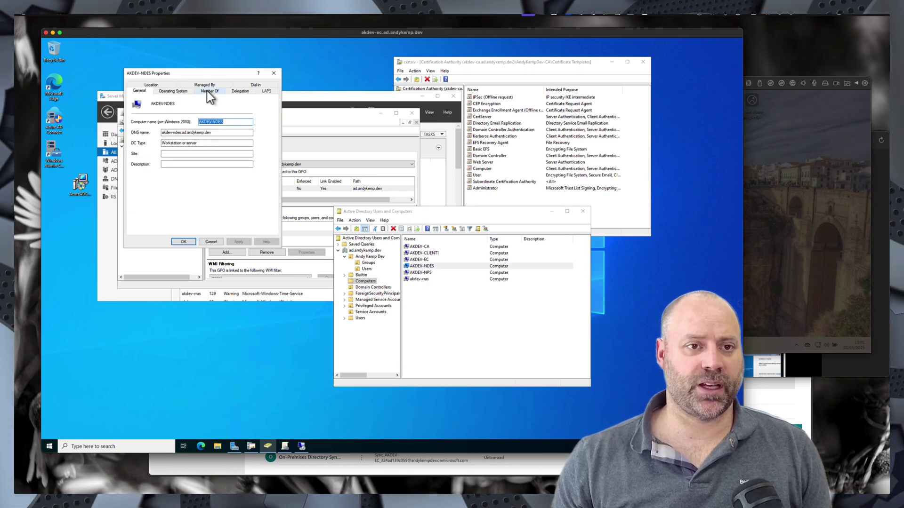
left_click(207, 92)
left_click(149, 175)
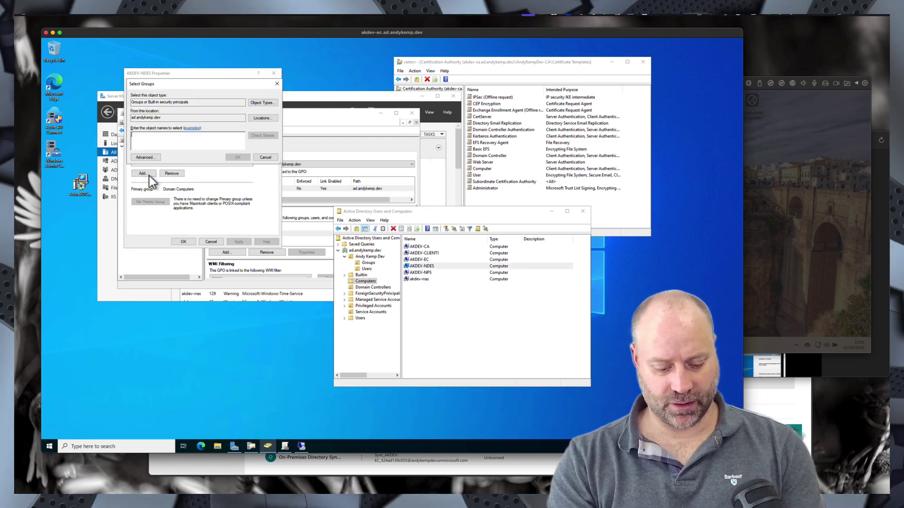
type("NDES")
key("Return")
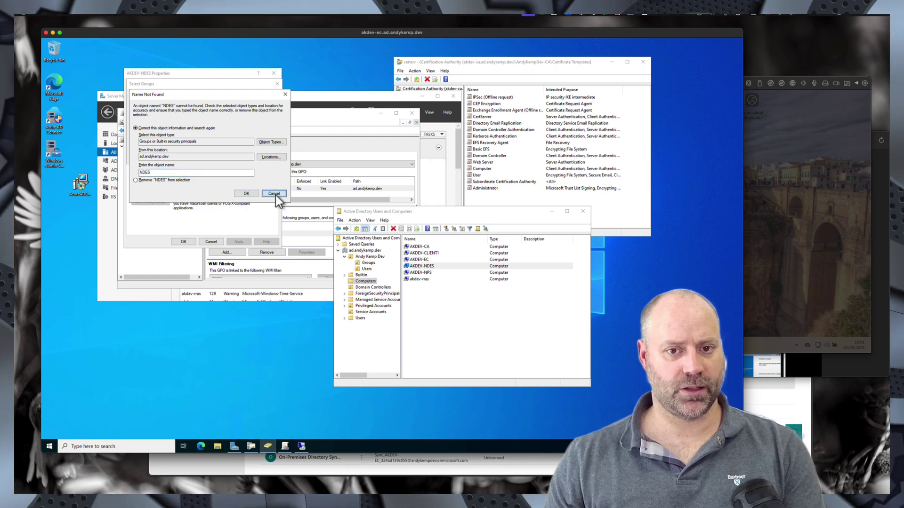
left_click(275, 194)
left_click(265, 158)
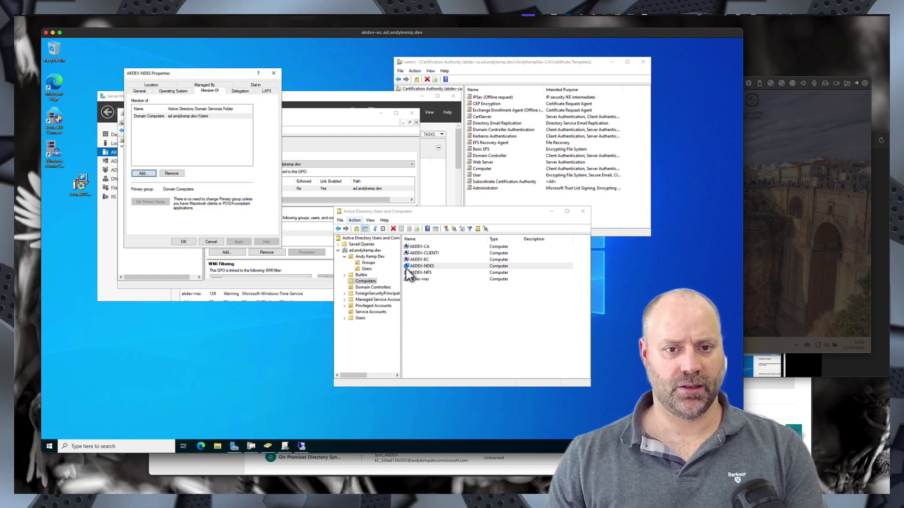
- Rename the NDE Servers group to 'NDES Servers', including its pre-Windows 2000 name
left_click(369, 263)
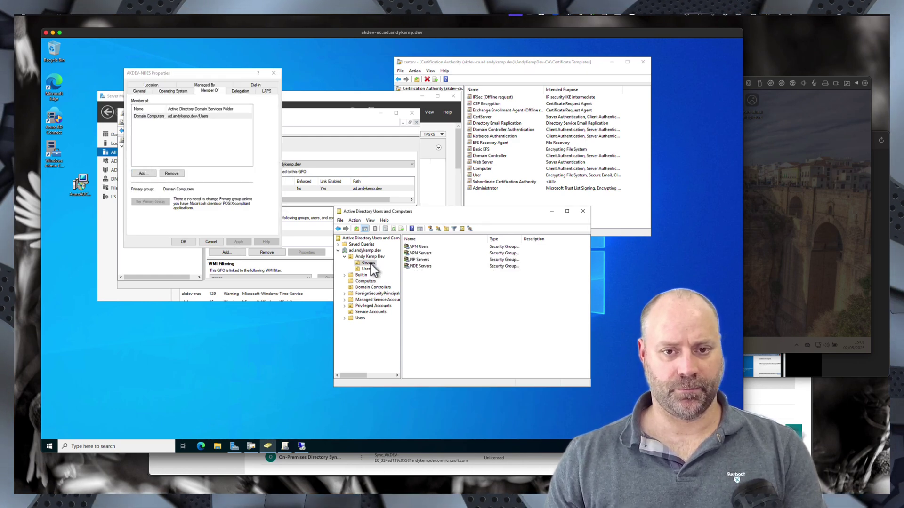
left_click(422, 268)
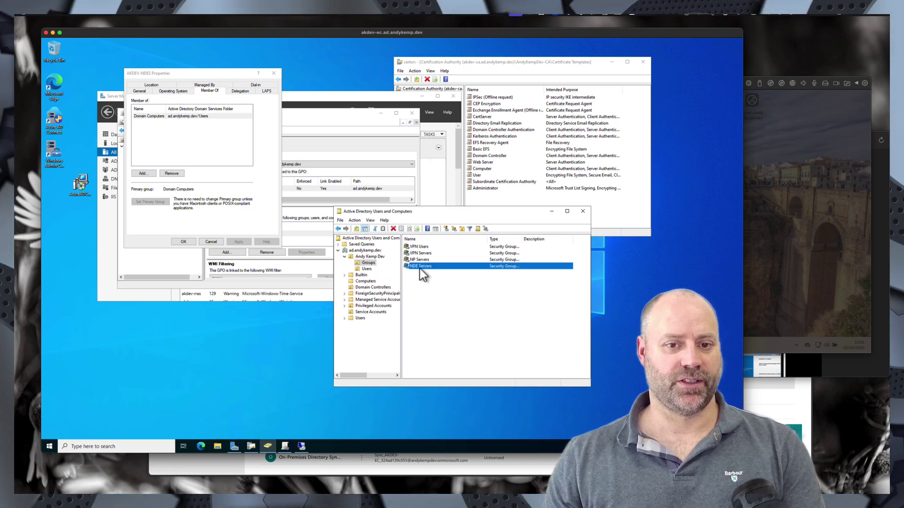
left_click(419, 267)
type("S")
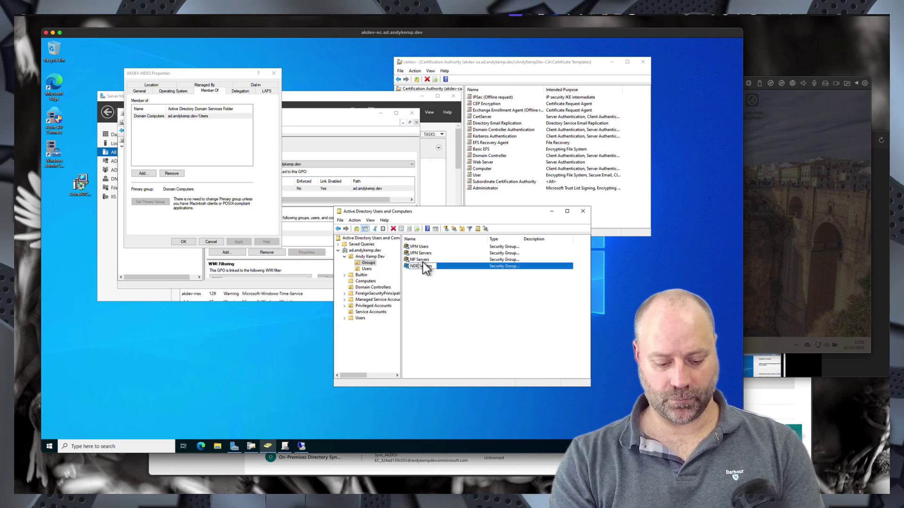
key("Return")
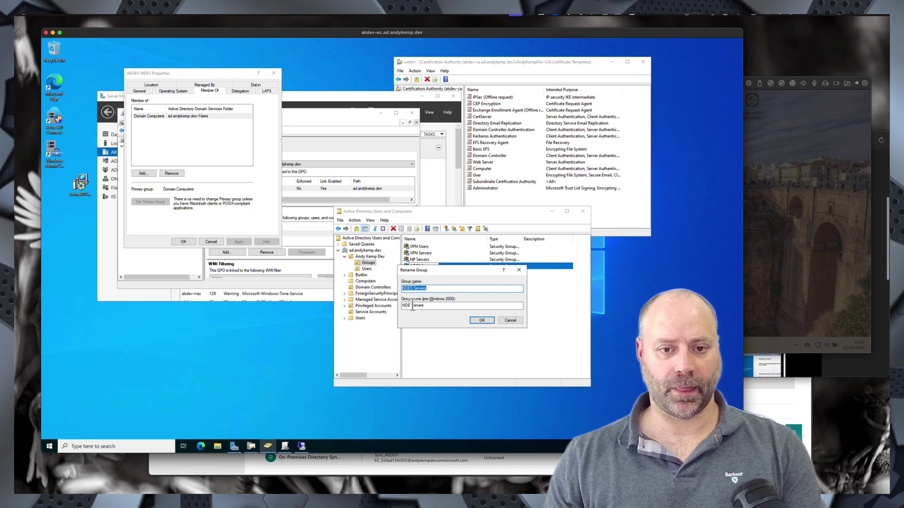
left_click(412, 305)
type("S")
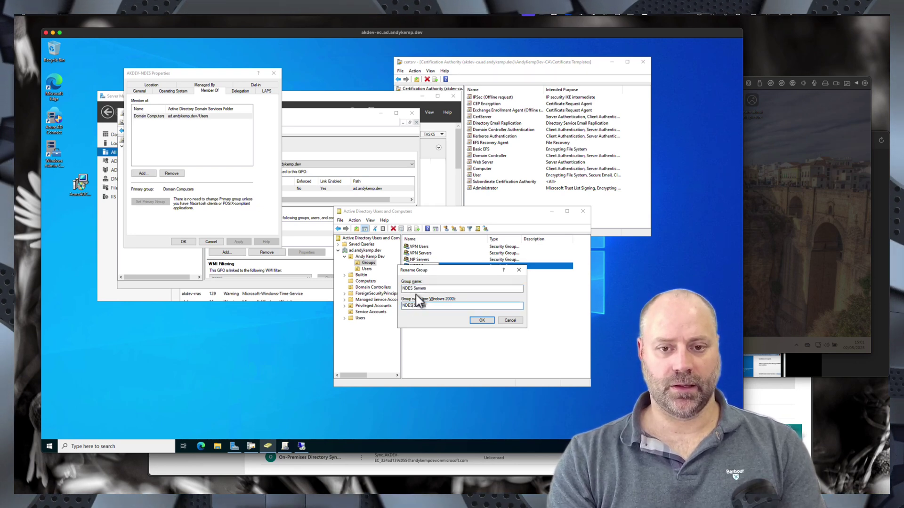
key("Return")
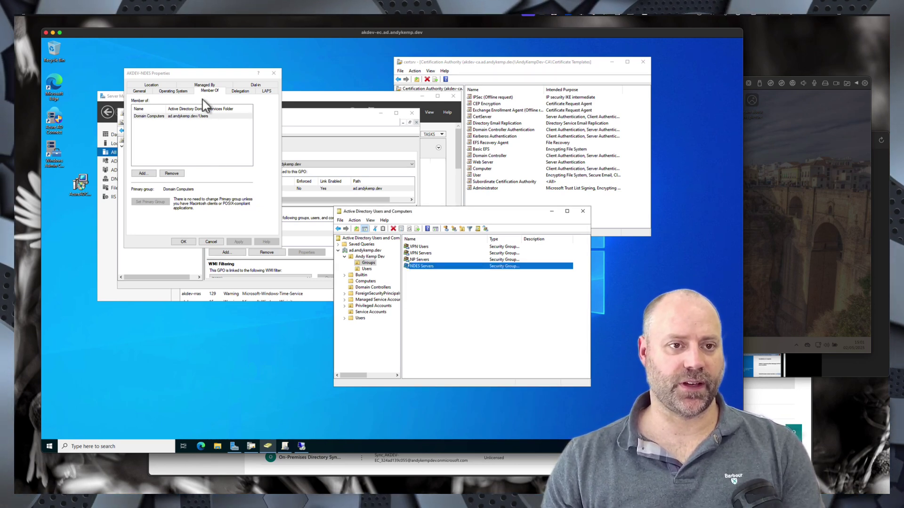
- Add AKDEV-NDES to the NDES Servers group and save
left_click(151, 173)
type("NDES")
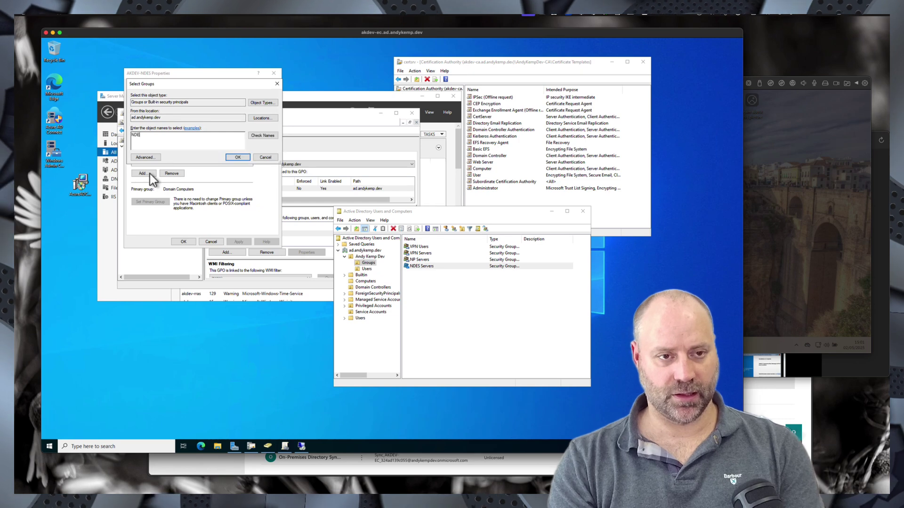
key("Return")
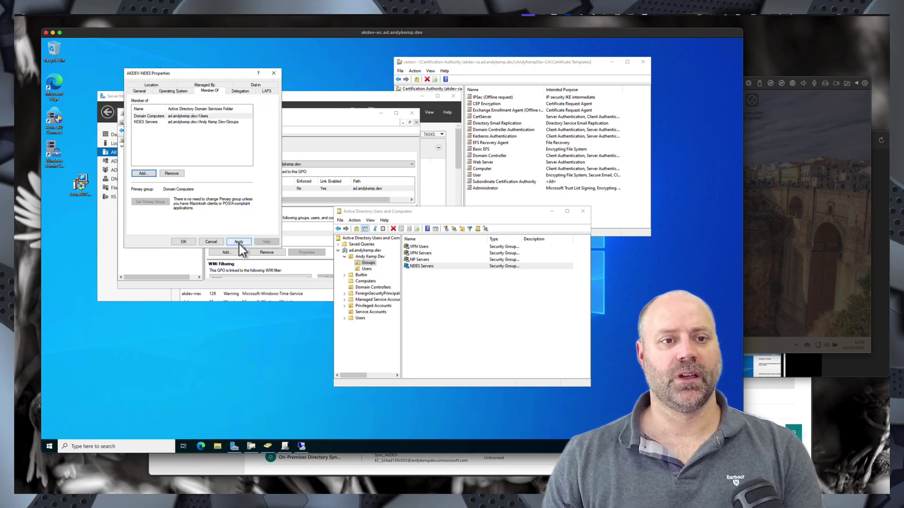
left_click(239, 242)
left_click(184, 242)
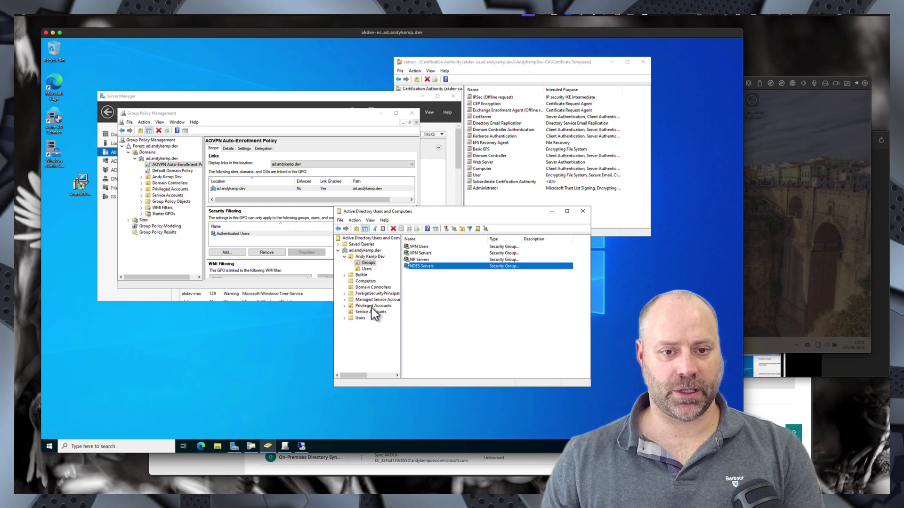
- Add AKDEV-NPS to the NP Servers group and apply
left_click(367, 282)
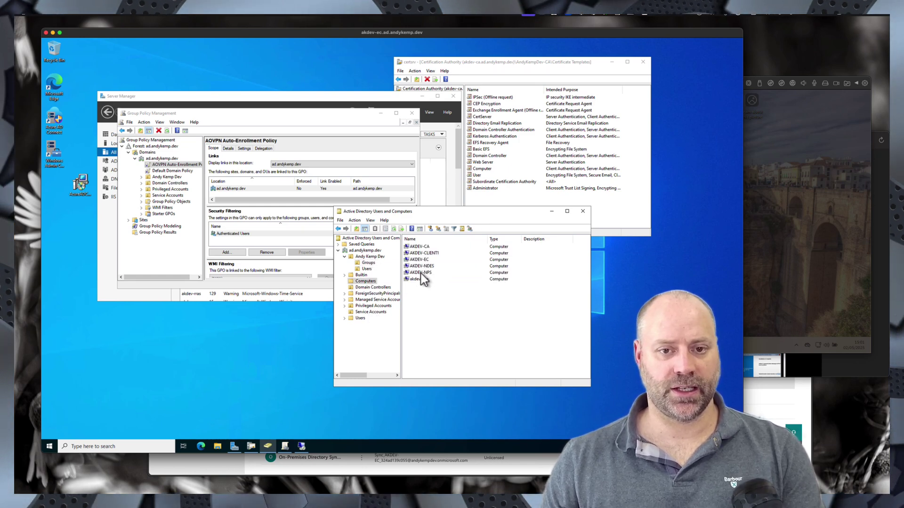
double_click(421, 273)
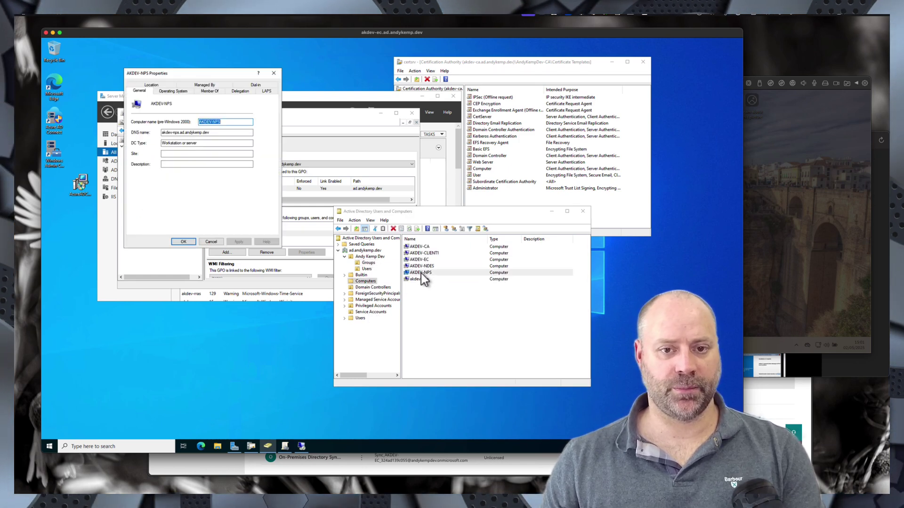
left_click(208, 92)
left_click(143, 175)
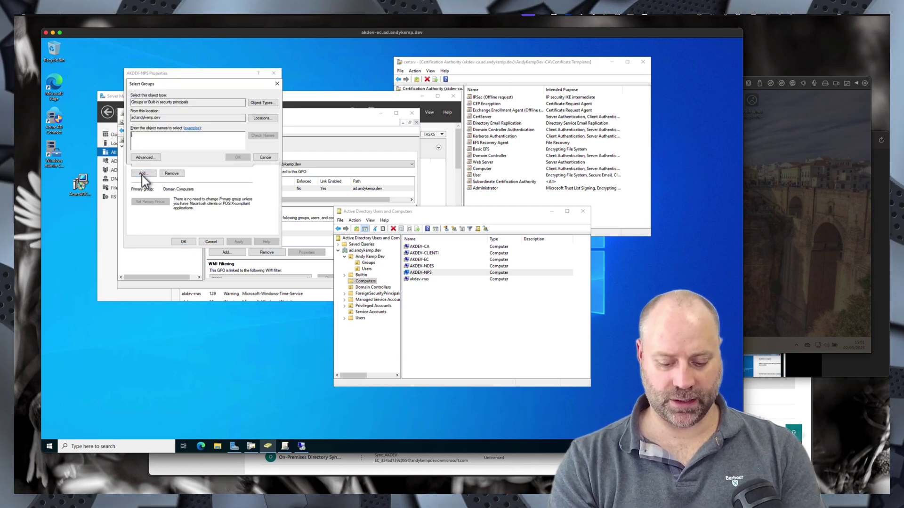
type("NP")
key("Return")
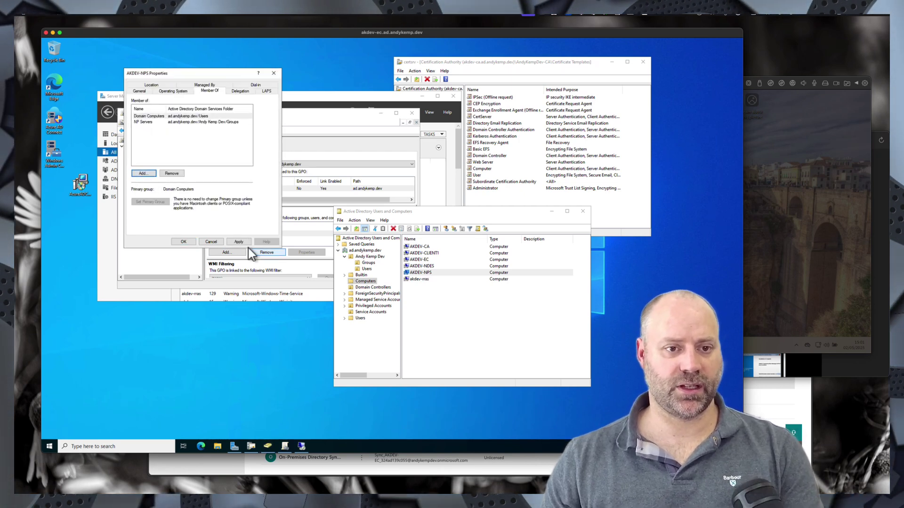
left_click(238, 242)
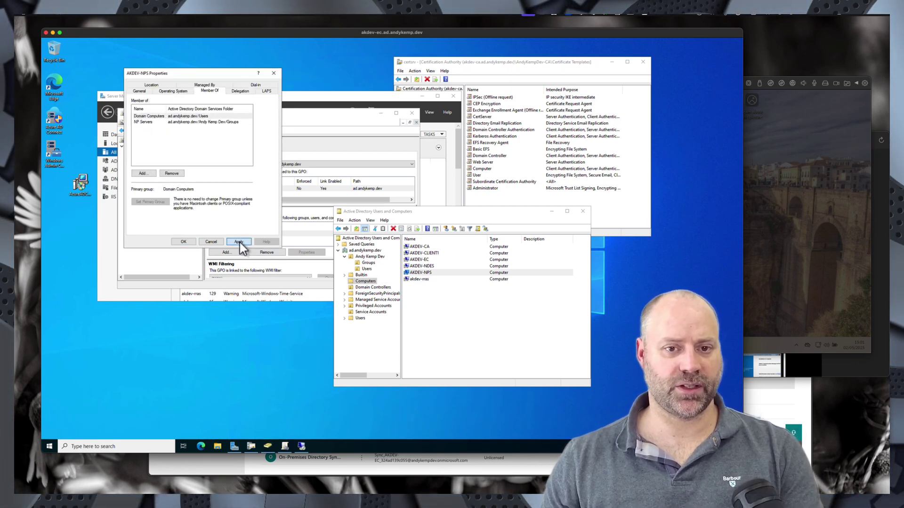
- Add akdev-rras to the VPN Servers group and close both computers' properties
double_click(419, 279)
left_click(218, 99)
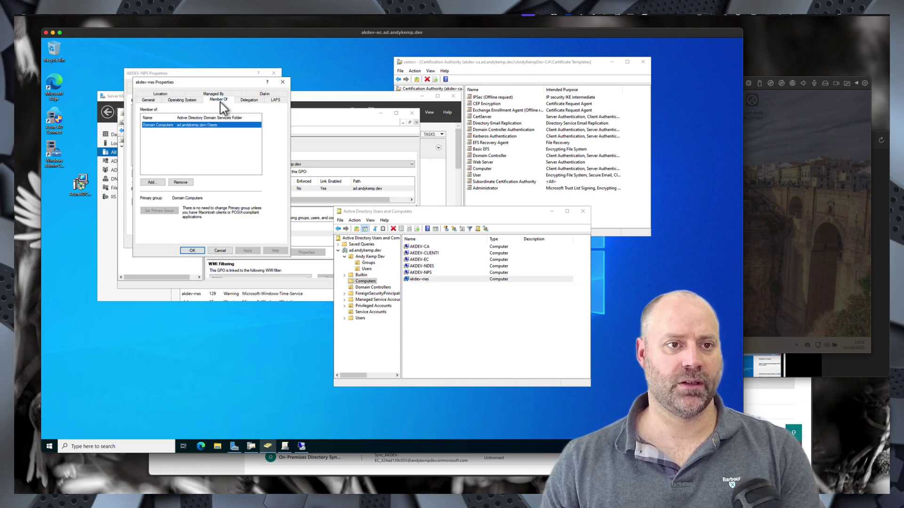
left_click(150, 184)
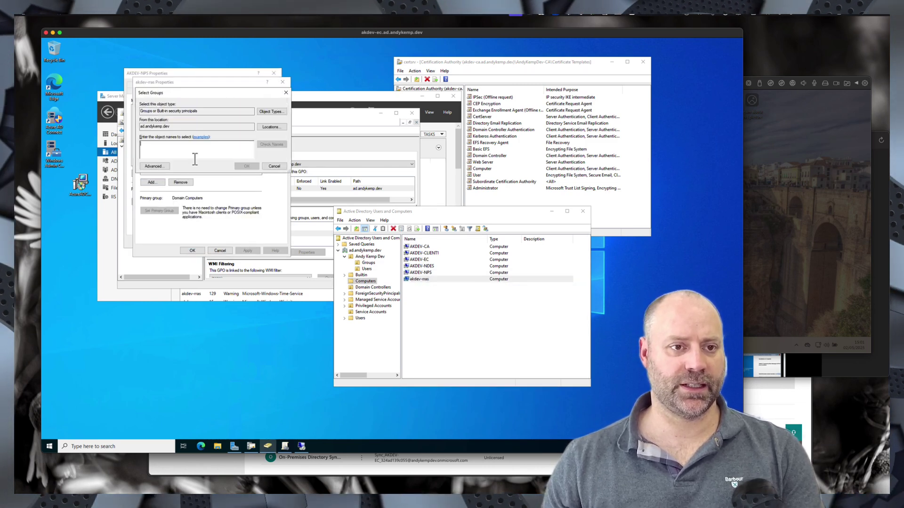
type("VPN")
key("Return")
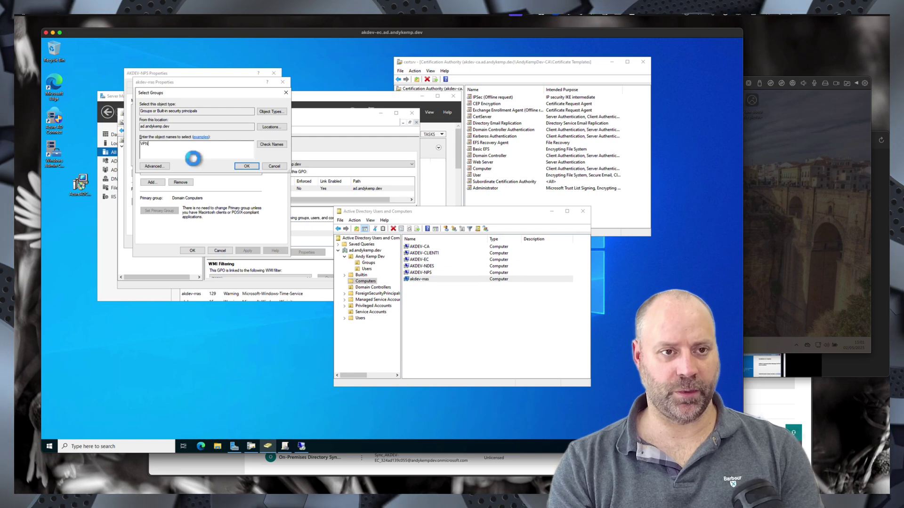
double_click(174, 149)
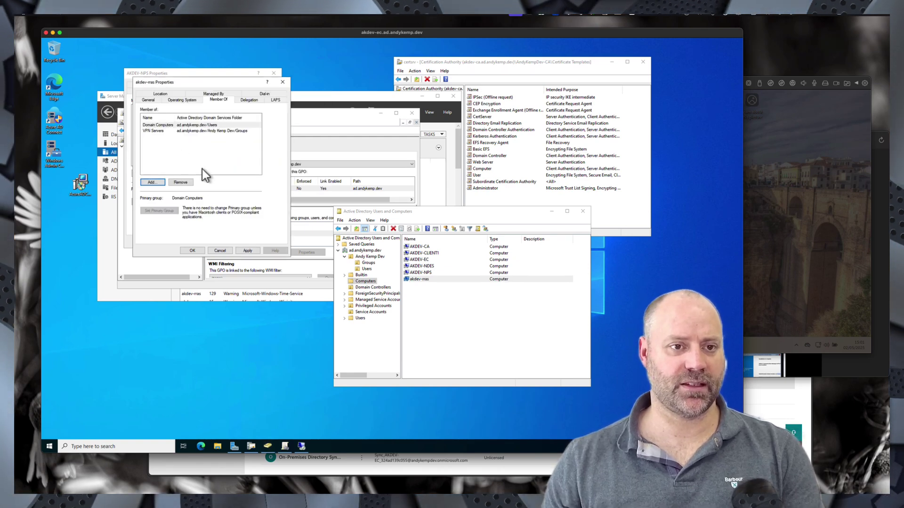
left_click(249, 251)
left_click(188, 250)
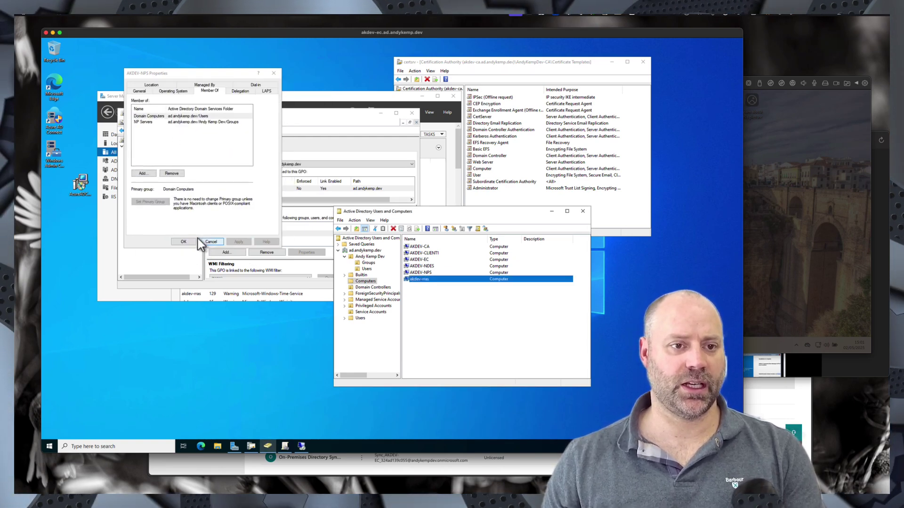
left_click(183, 242)
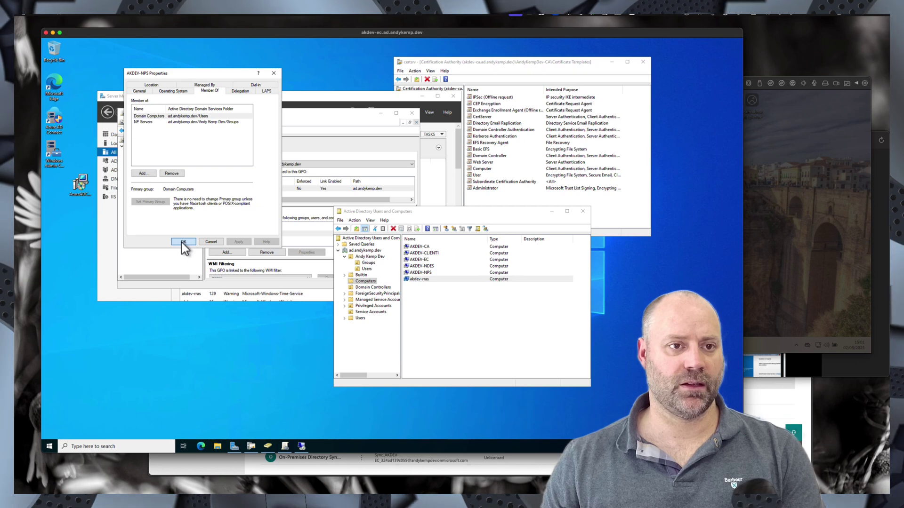
left_click(182, 242)
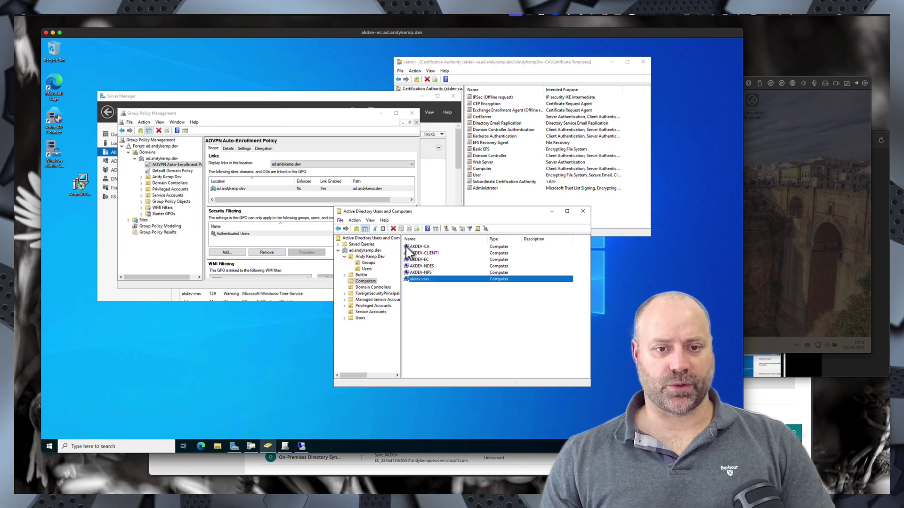
- Make the Users OU account a member of VPN Users through its Member Of tab
left_click(366, 270)
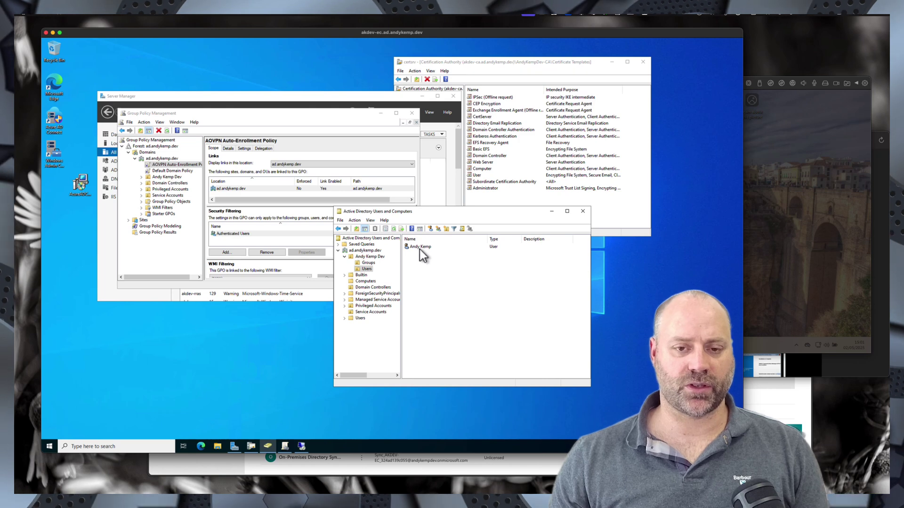
double_click(420, 250)
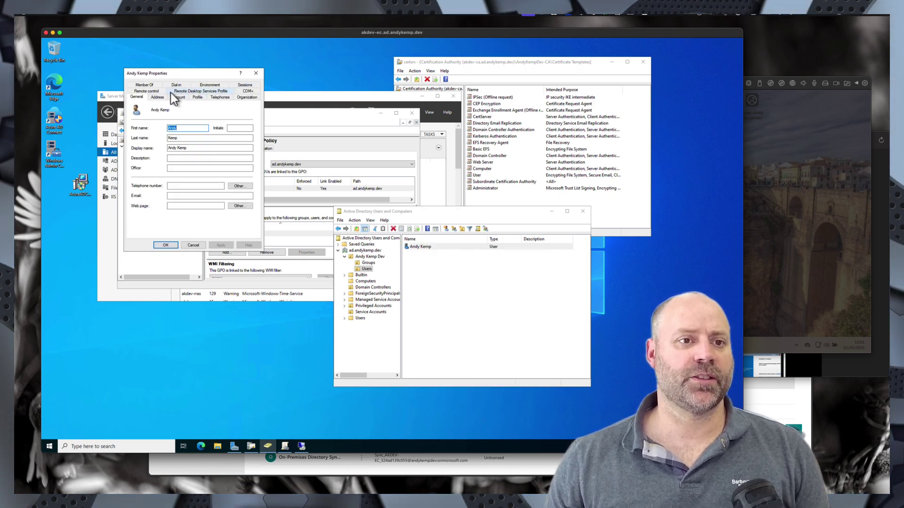
left_click(149, 85)
left_click(143, 181)
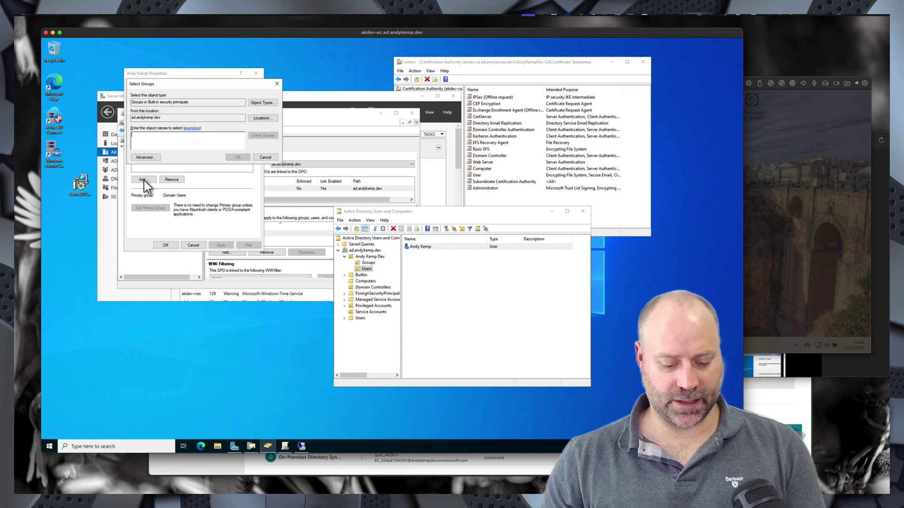
type("VPN Users")
key("Return")
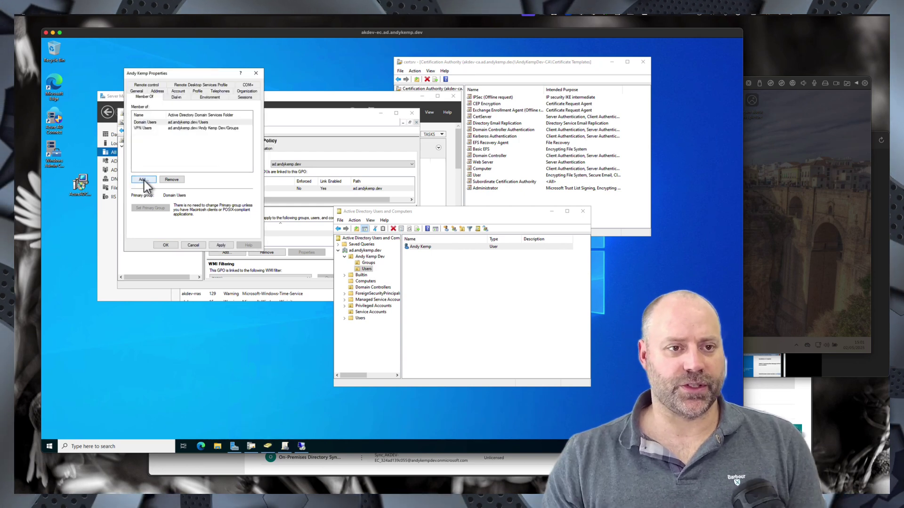
left_click(221, 244)
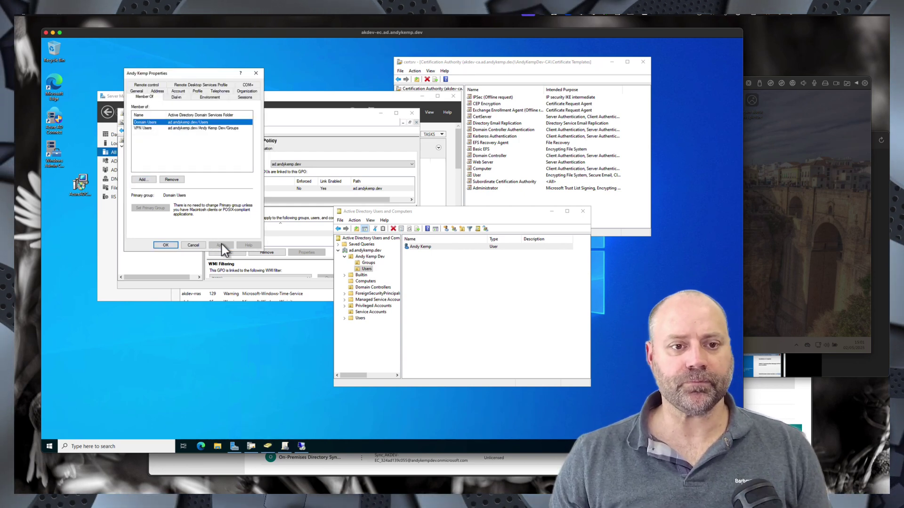
left_click(171, 244)
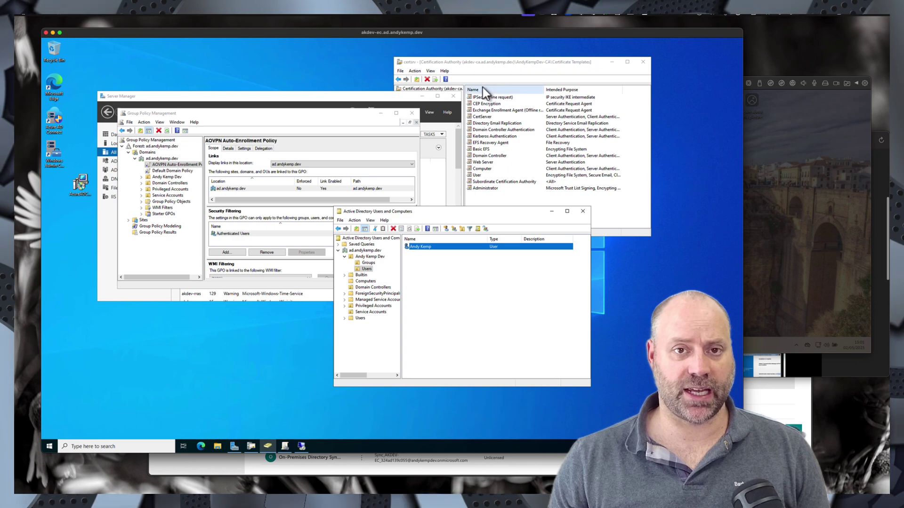
- Launch Certificate Templates Console via Manage on certsrv's Certificate Templates, then enlarge it
left_click(460, 62)
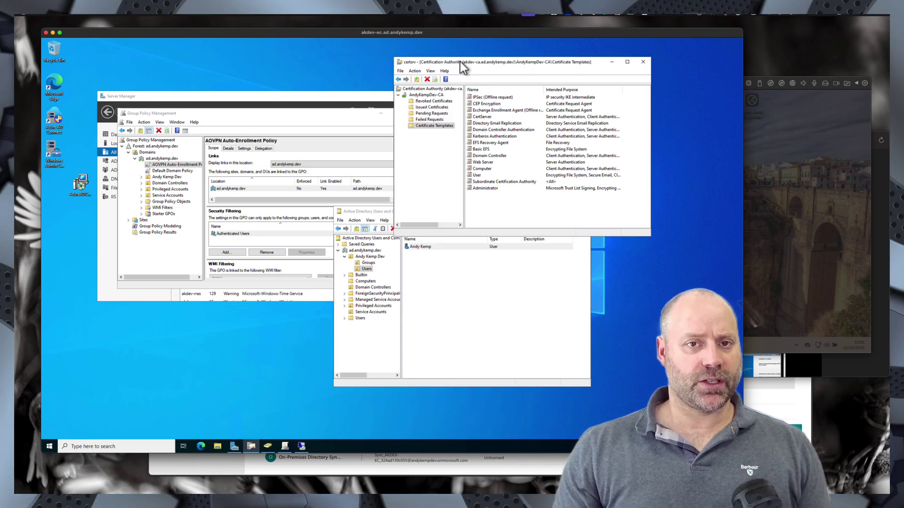
left_click_drag(459, 61, 403, 69)
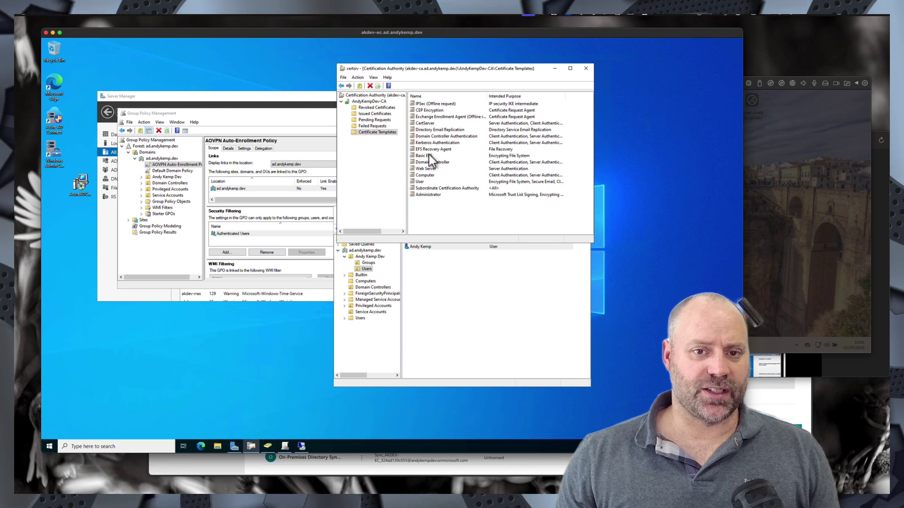
right_click(366, 131)
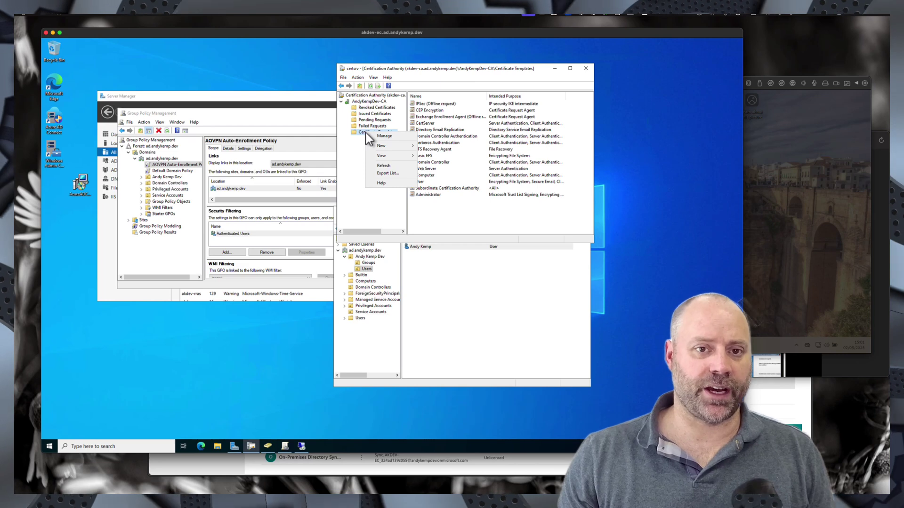
left_click(389, 137)
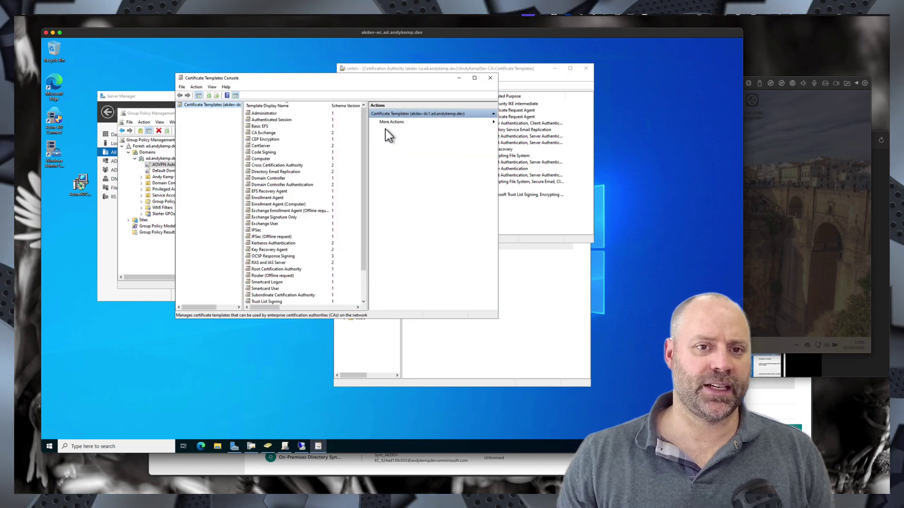
left_click_drag(386, 78, 383, 58)
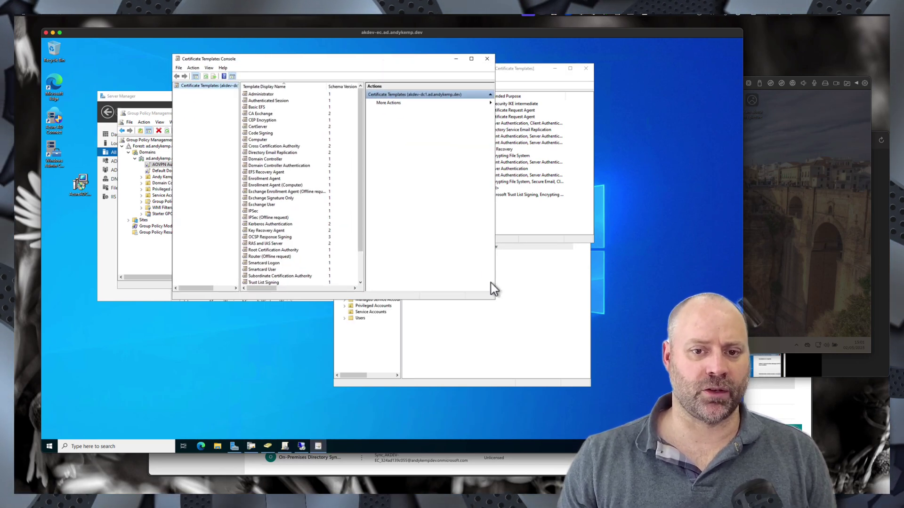
left_click_drag(494, 299, 569, 341)
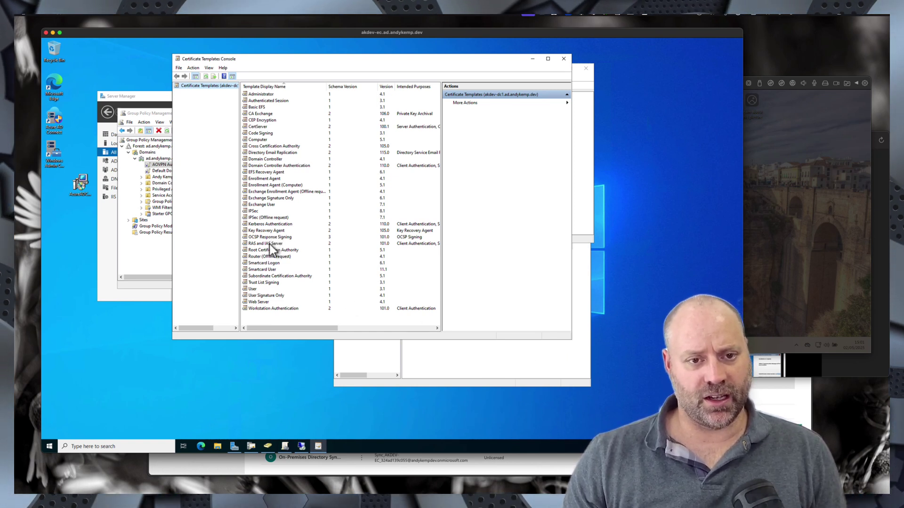
left_click(253, 289)
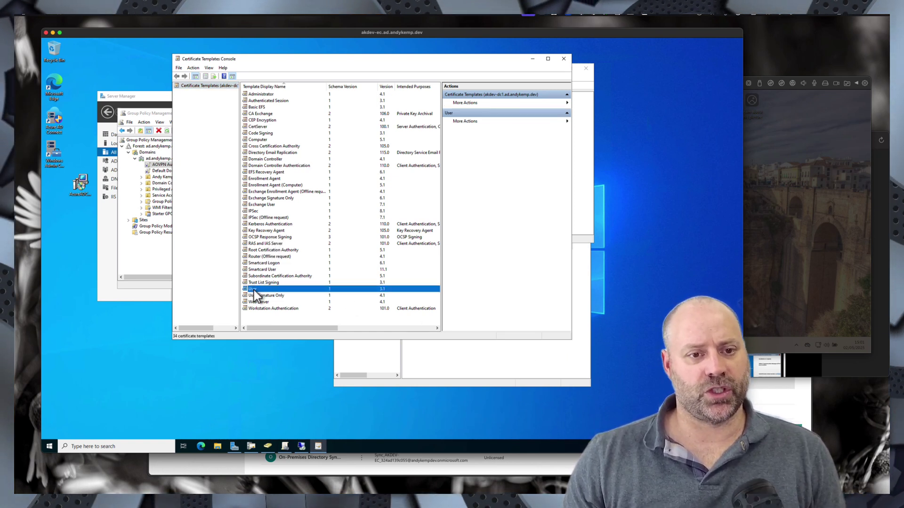
- Compare the RAS and IAS Server template with the User template in the list
left_click(260, 244)
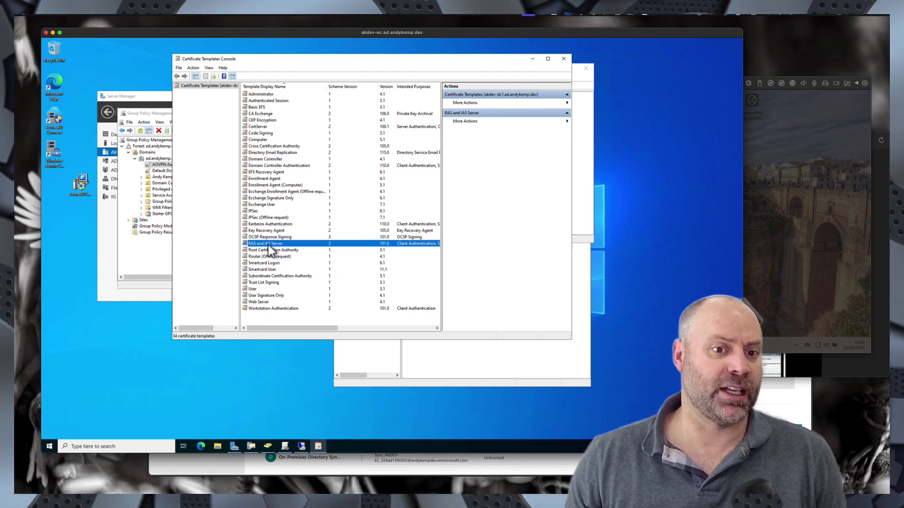
left_click(255, 291)
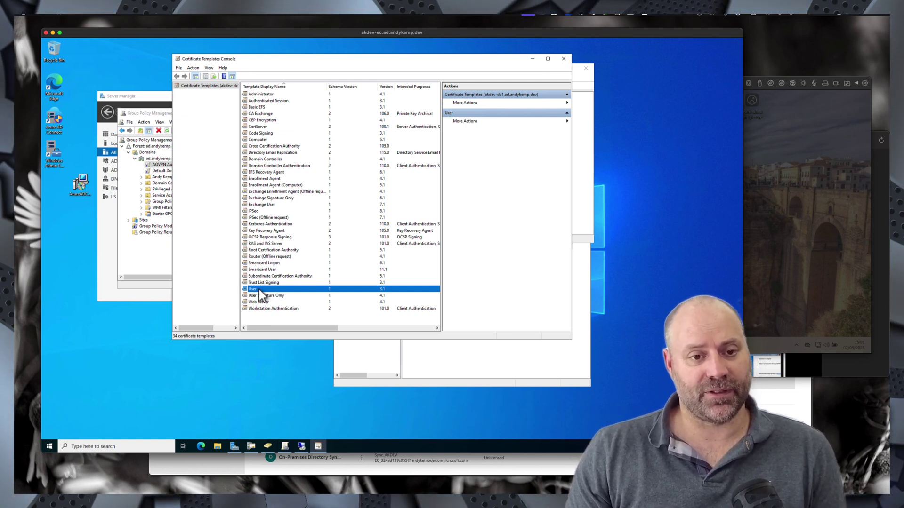
- Duplicate RAS and IAS Server with Windows Server 2016 CA and Windows 10 / Windows Server 2016 recipient compatibility
right_click(266, 244)
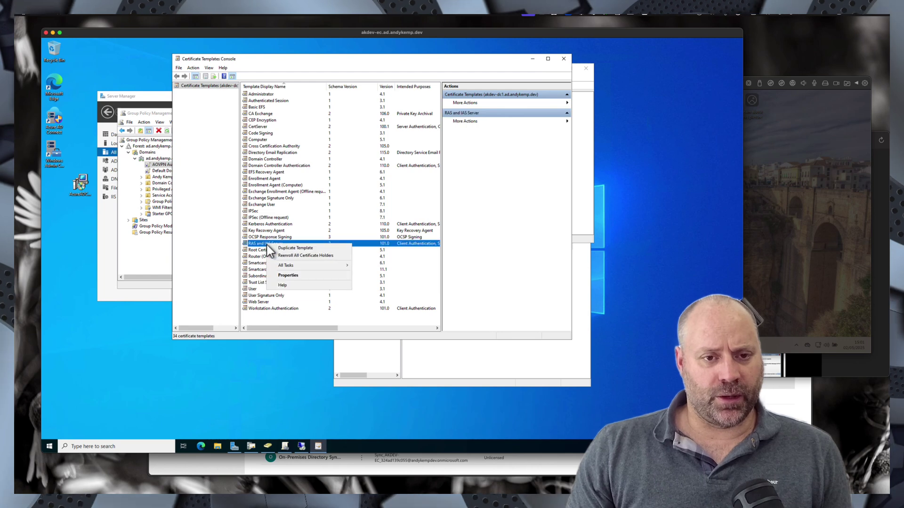
left_click(281, 249)
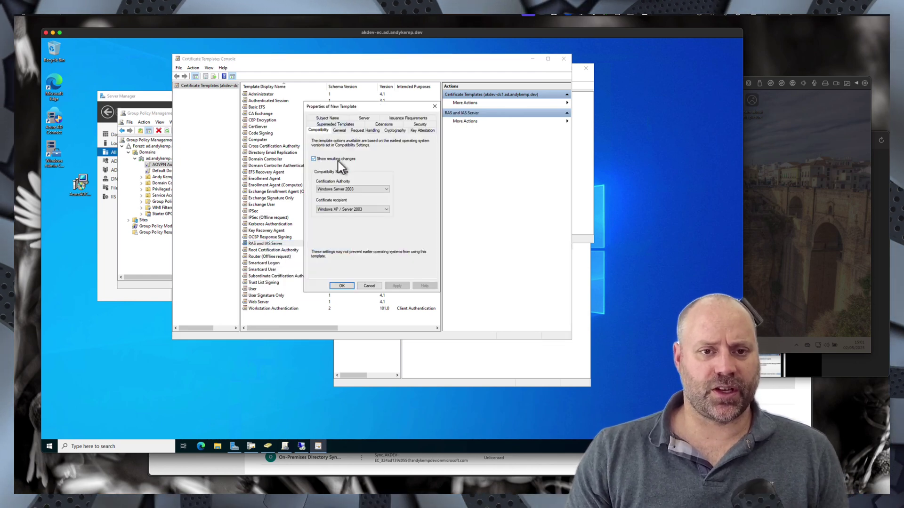
left_click(342, 190)
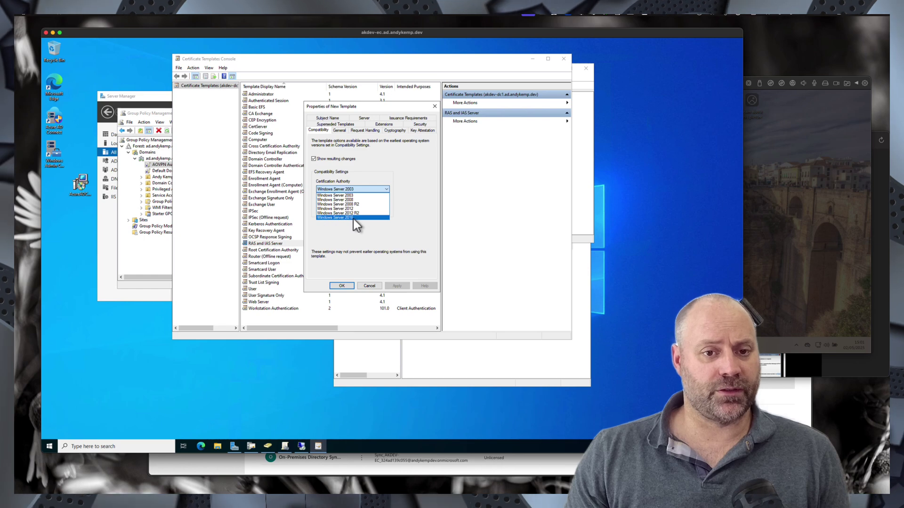
left_click(353, 218)
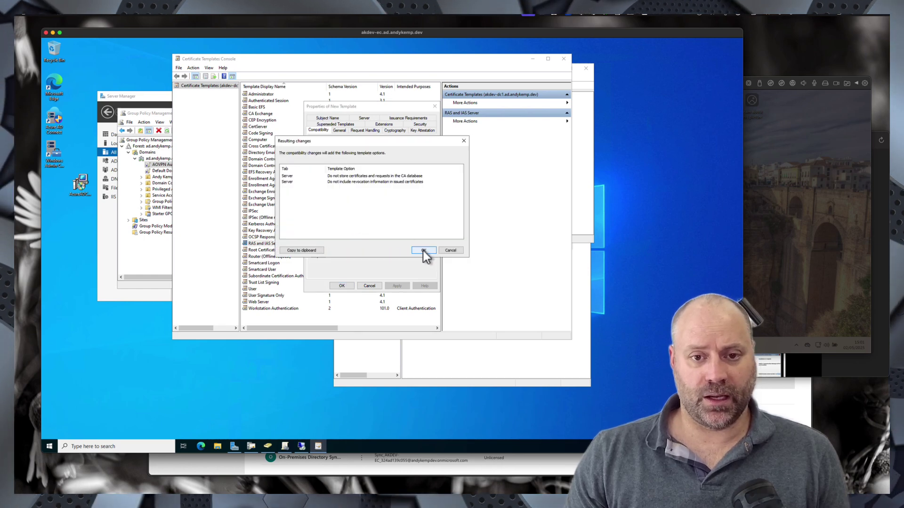
left_click(422, 251)
left_click(339, 209)
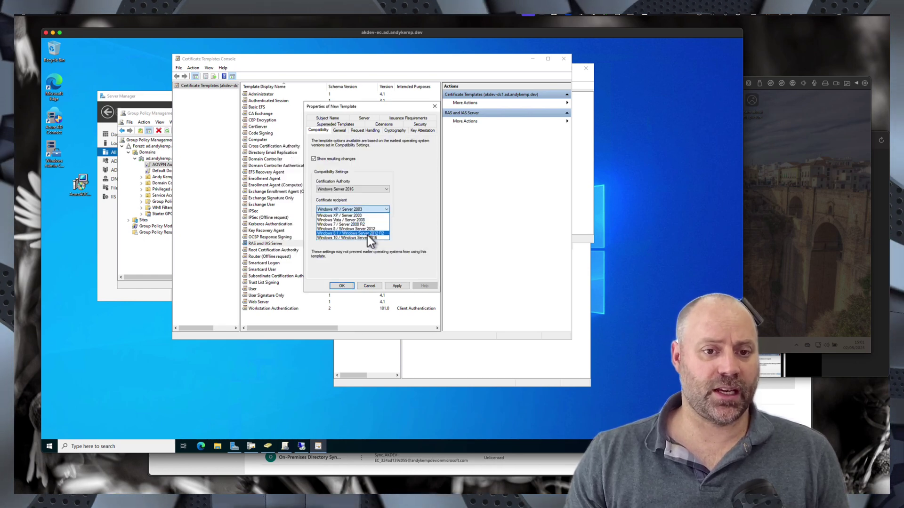
left_click(360, 238)
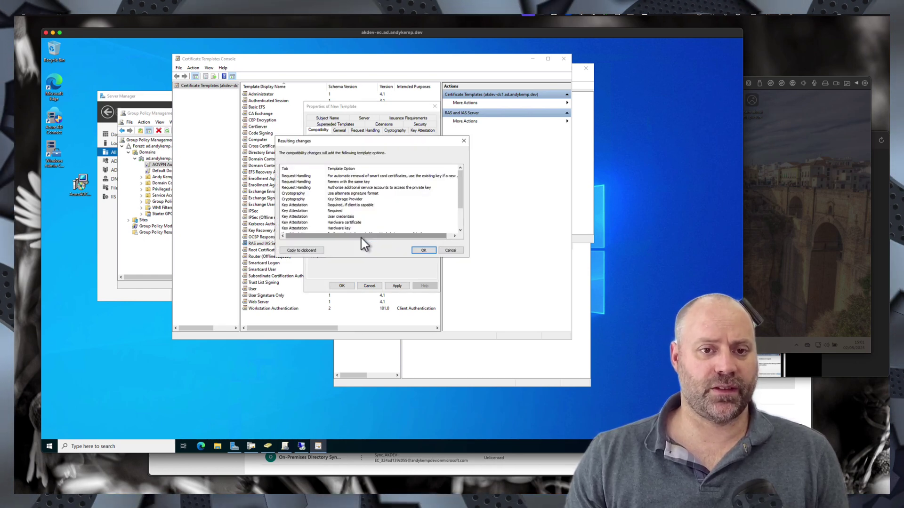
left_click(425, 250)
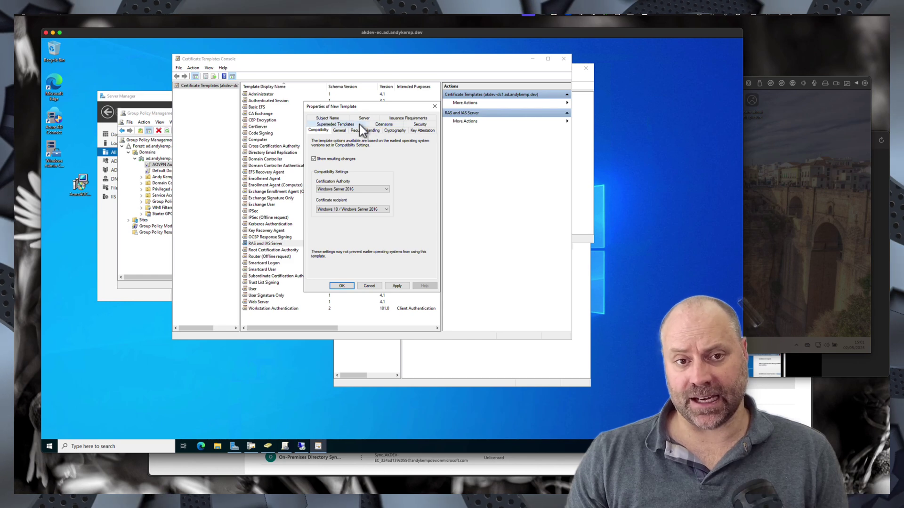
- Give the duplicated template the display name AOVPN-RRAS
left_click(339, 130)
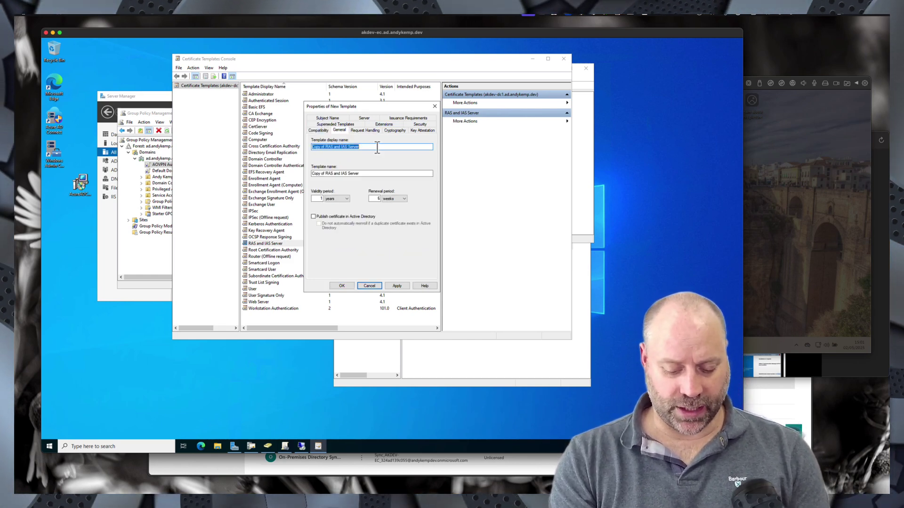
type("AOVPN-RRAS")
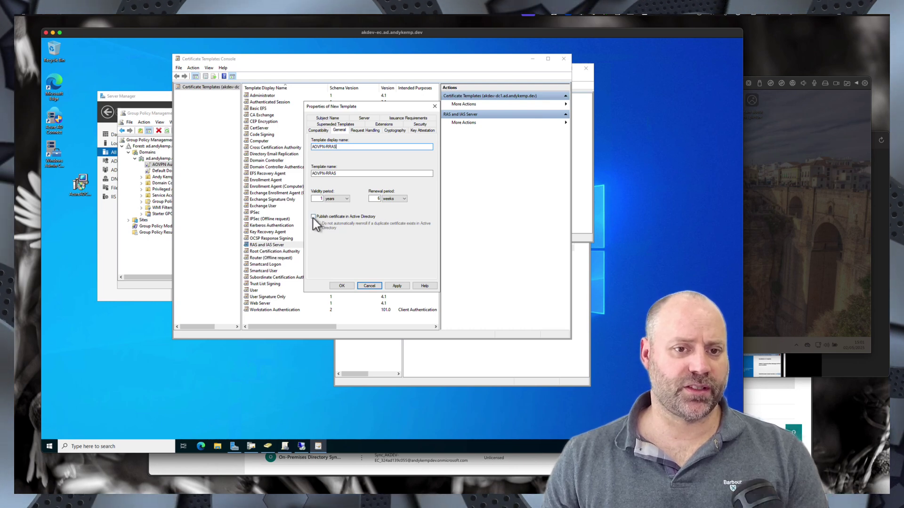
left_click(365, 131)
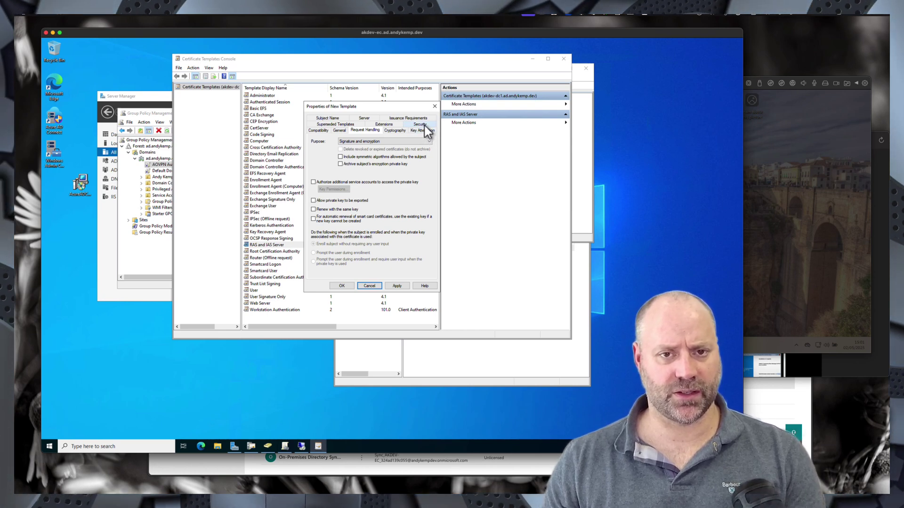
- Review the template's Cryptography, Key Attestation, Superseded Templates and Extensions settings
left_click(399, 131)
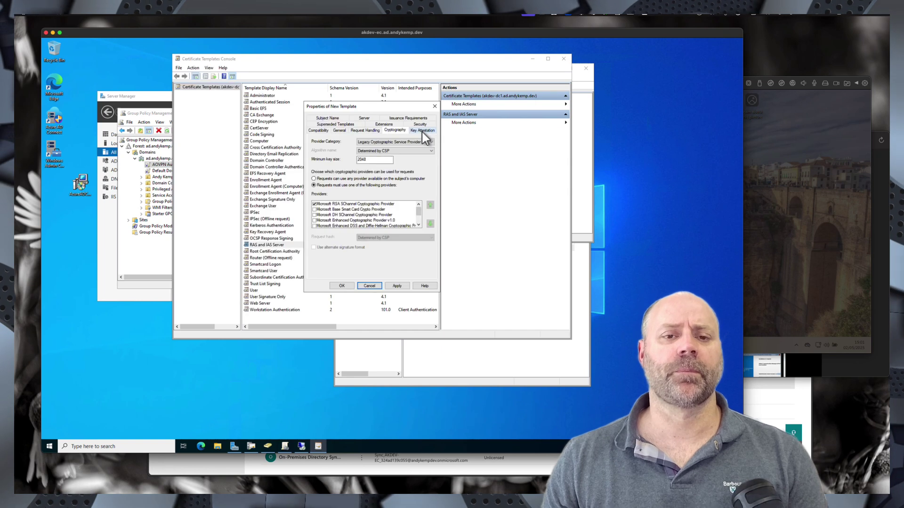
left_click(422, 134)
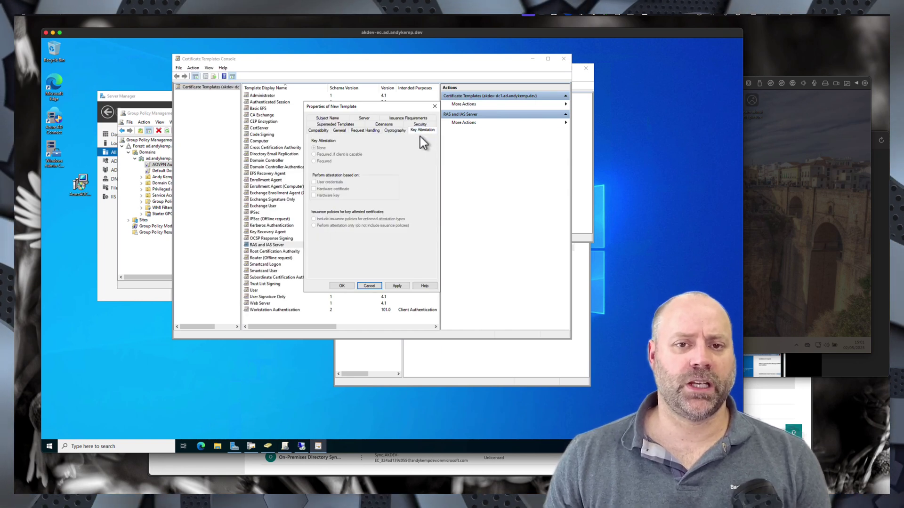
left_click(329, 126)
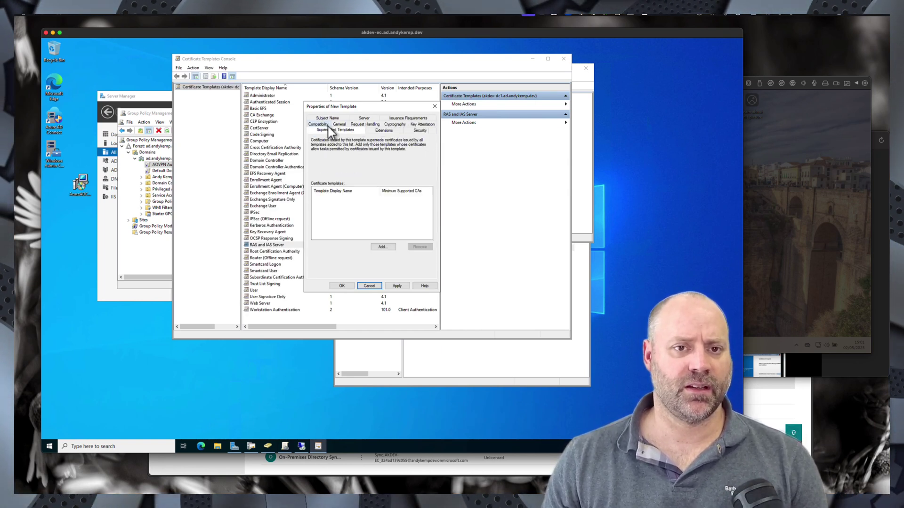
left_click(379, 132)
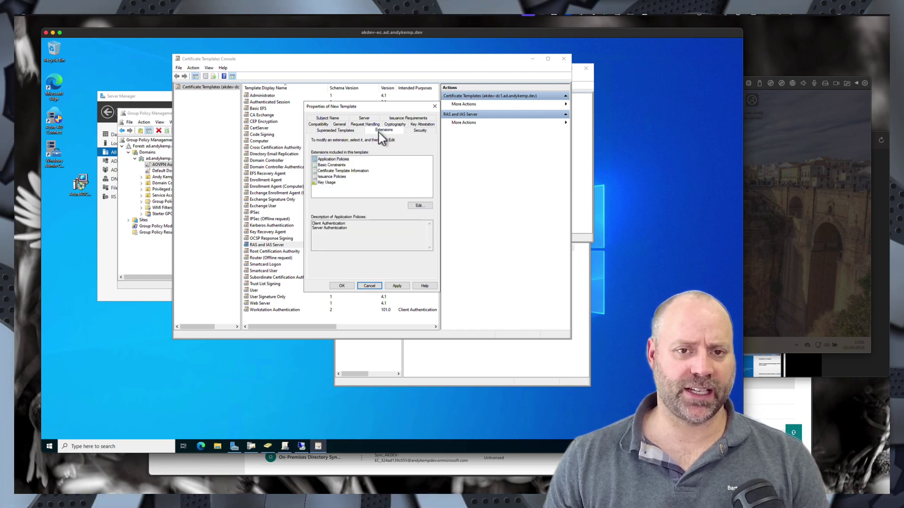
- Add IP security IKE intermediate to the Application Policies extension
left_click(343, 160)
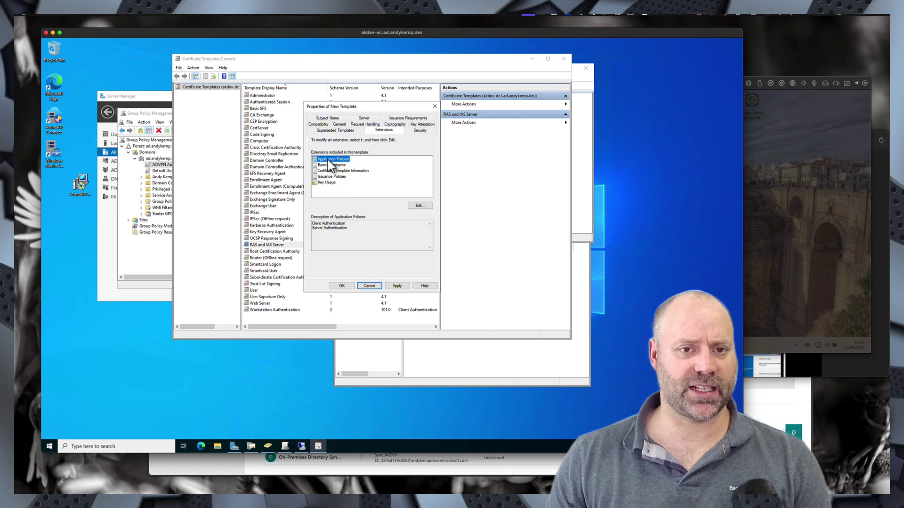
left_click(420, 206)
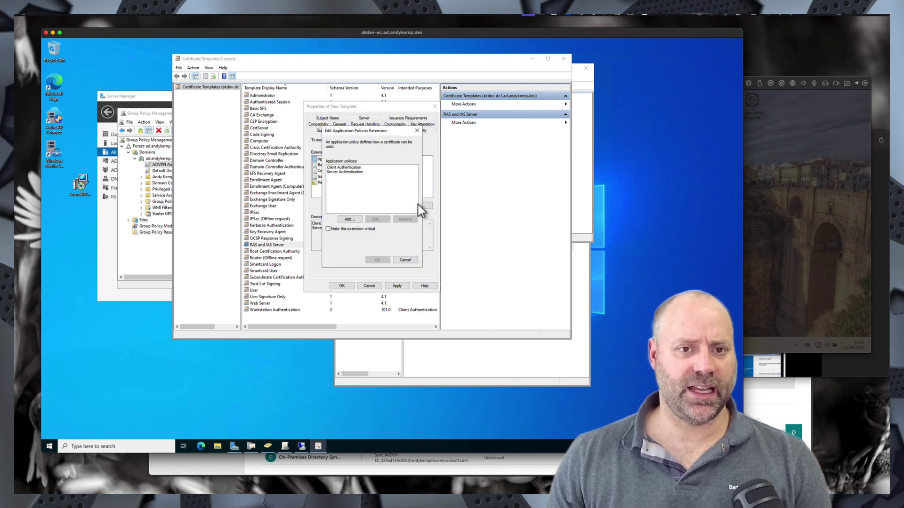
left_click(349, 222)
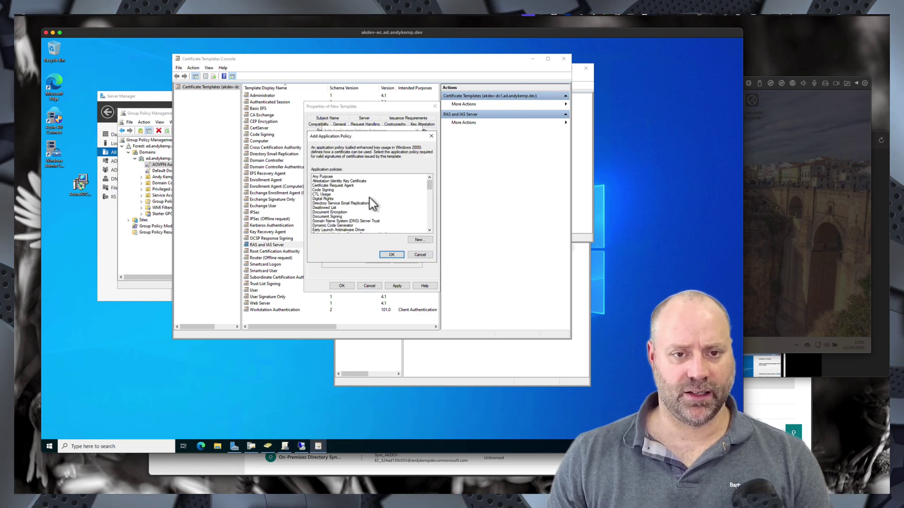
left_click_drag(431, 185, 431, 194)
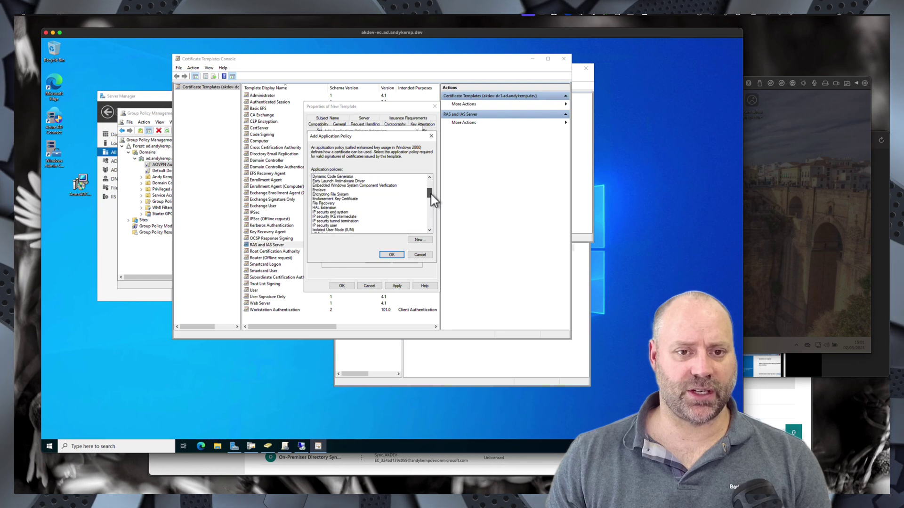
double_click(334, 217)
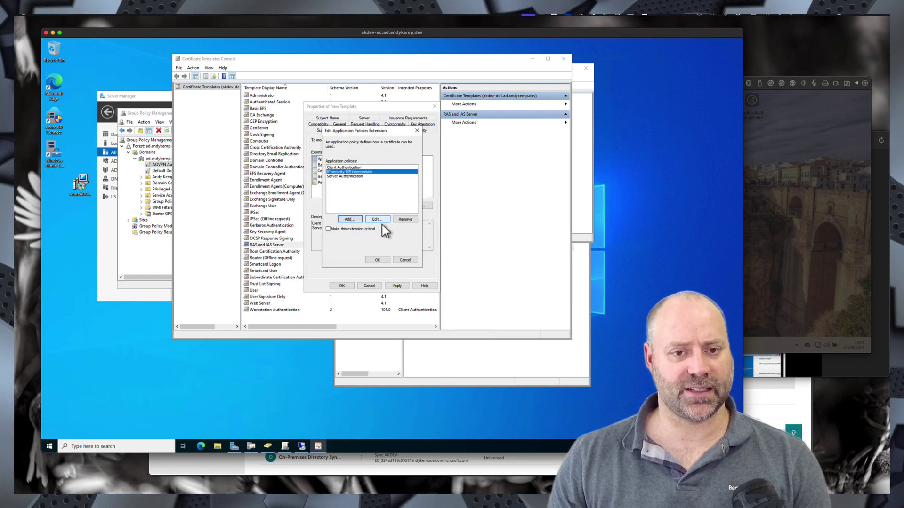
left_click(378, 259)
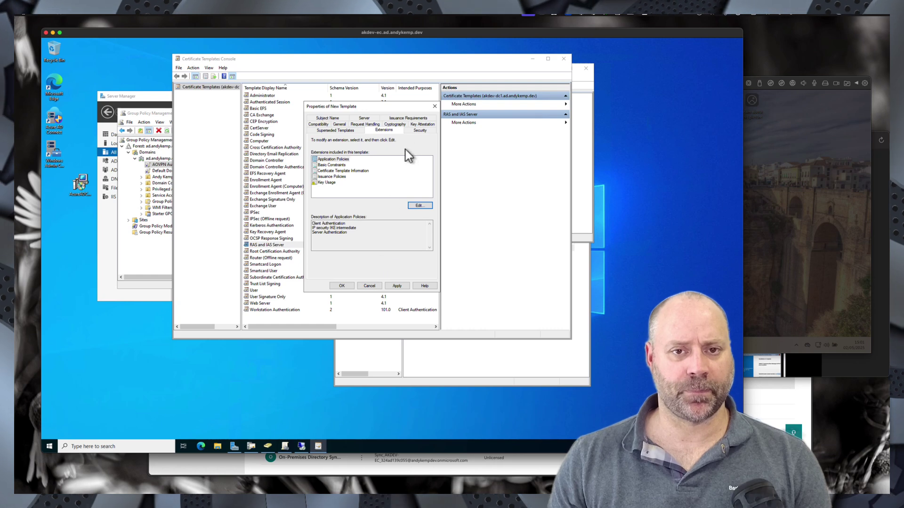
left_click(418, 131)
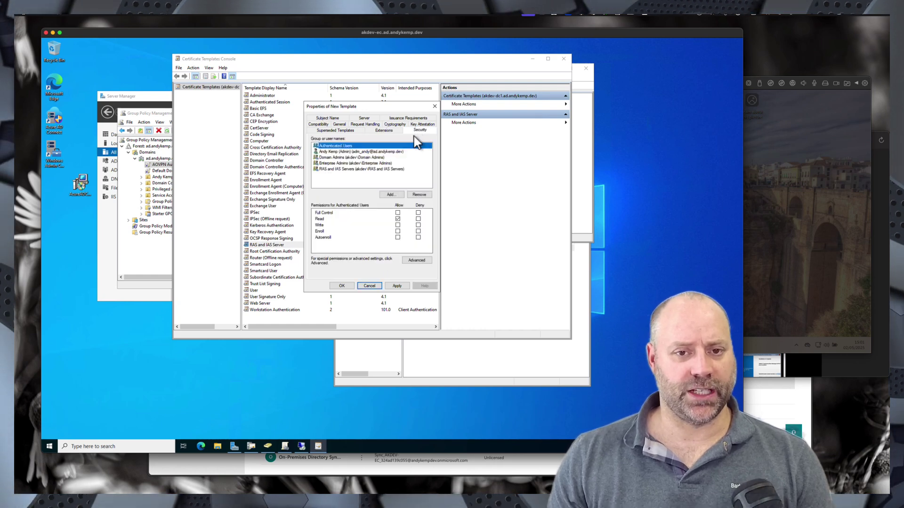
- Remove RAS and IAS Servers from security, add the VPN Servers group, and grant it Enroll
left_click(336, 169)
left_click(419, 195)
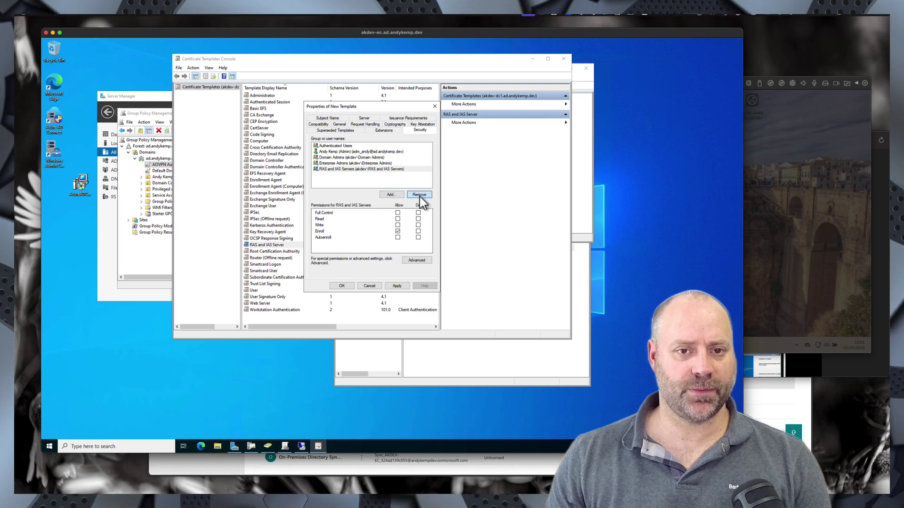
left_click(391, 195)
type("V")
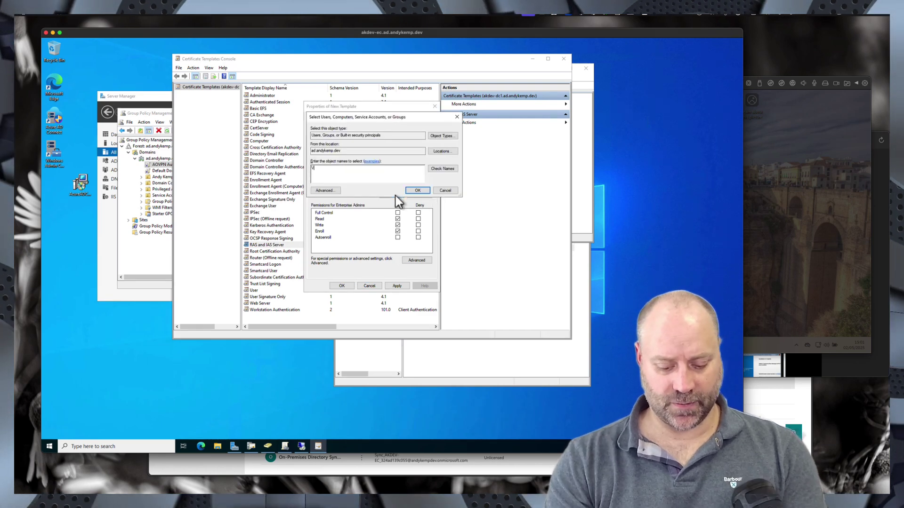
type("PM Ser")
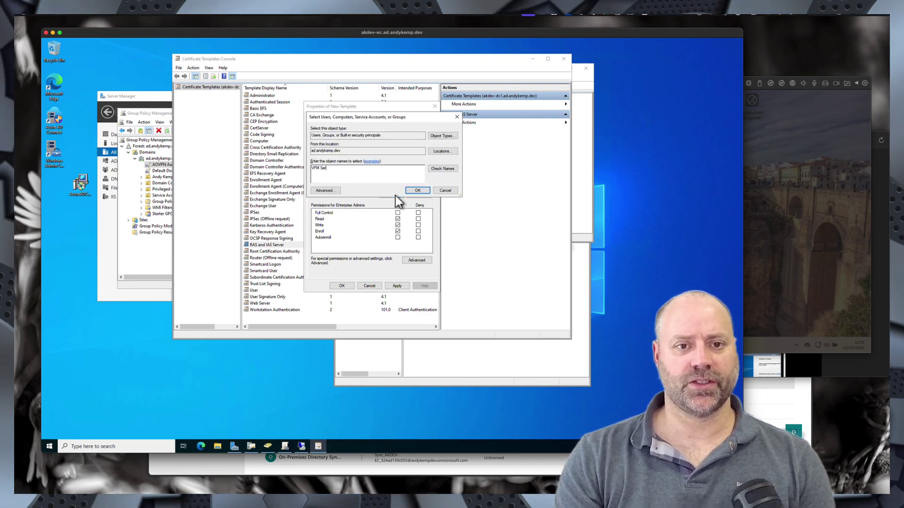
key("Return")
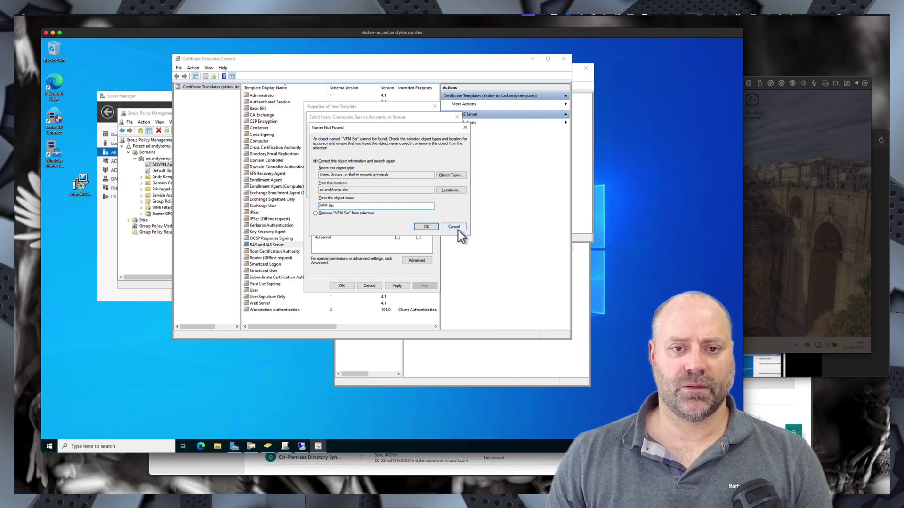
left_click(328, 206)
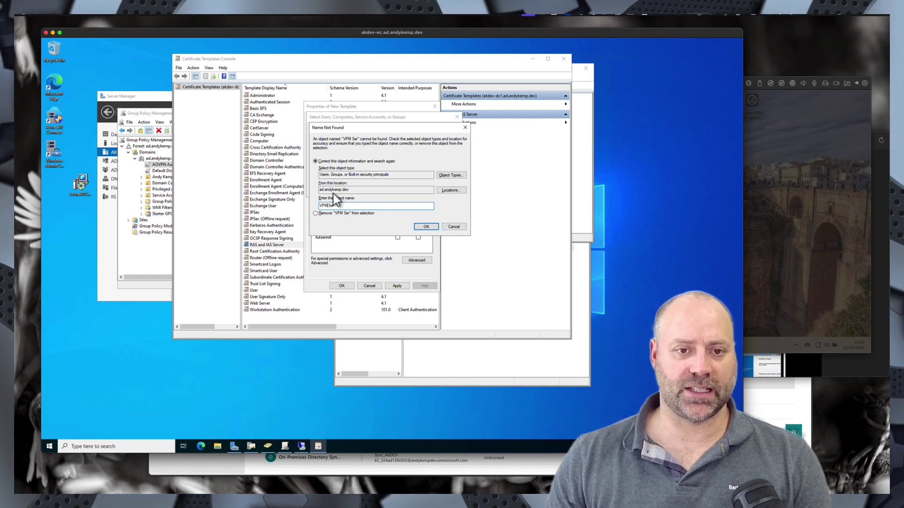
key("BackSpace")
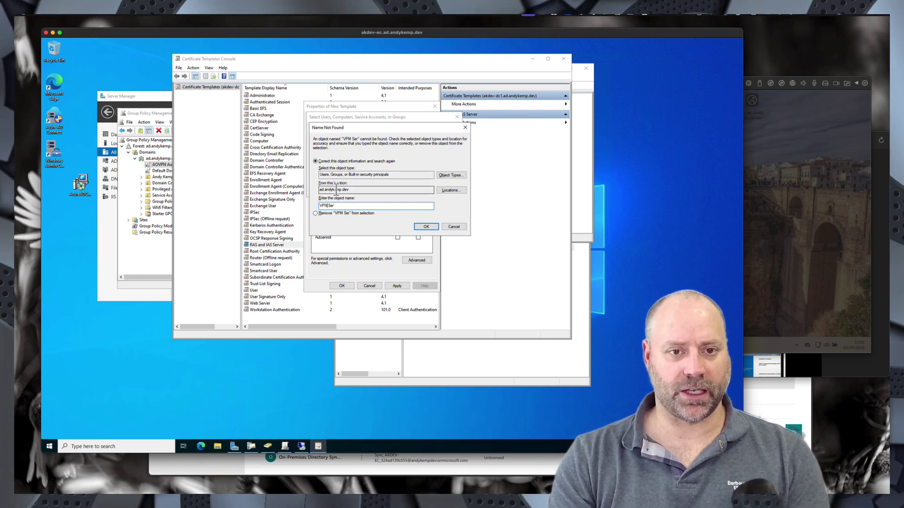
key("Return")
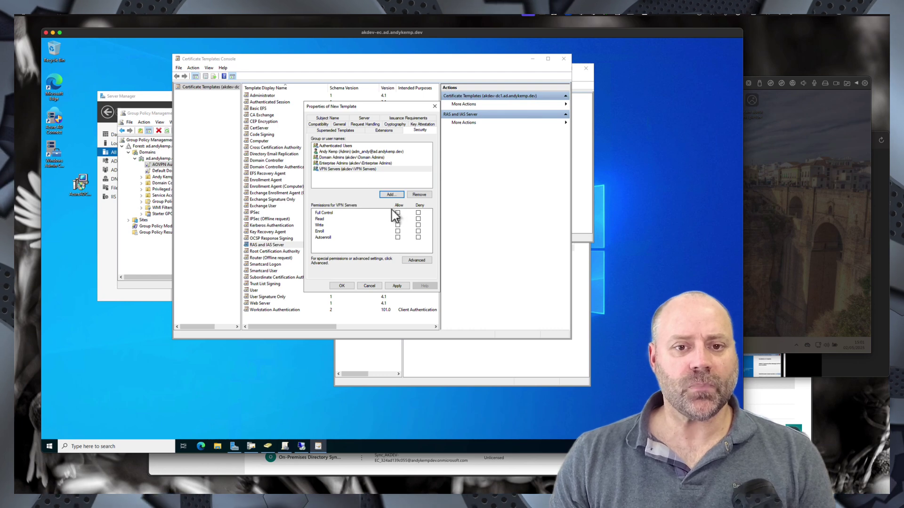
left_click(398, 232)
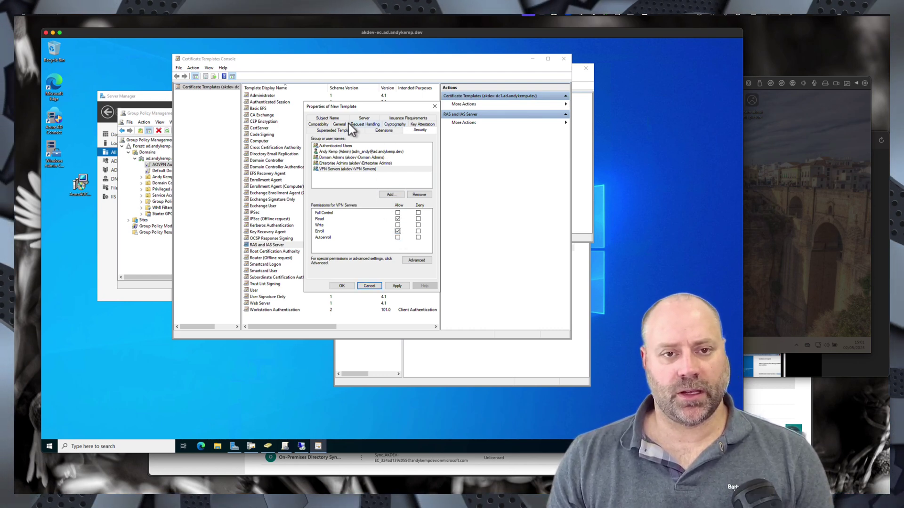
- Set Subject Name to Supply in the request, accept the warning, and save AOVPN-RRAS
left_click(401, 120)
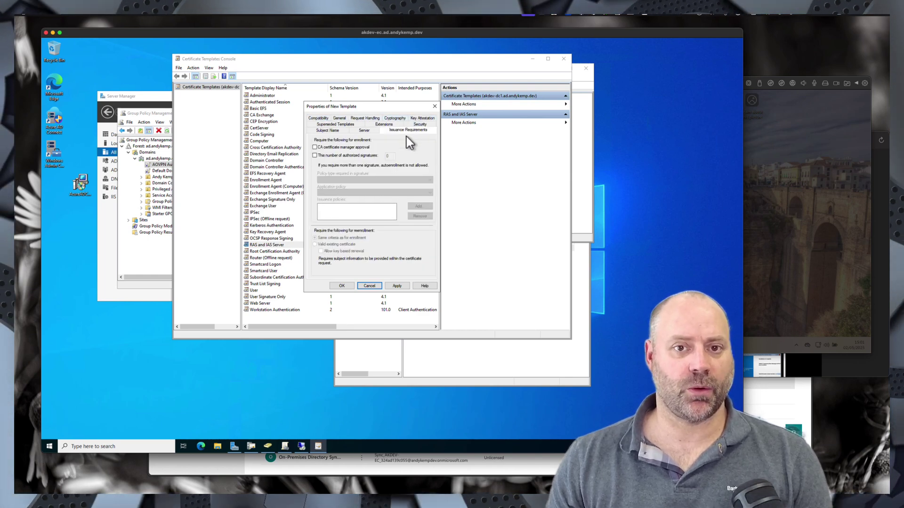
left_click(365, 131)
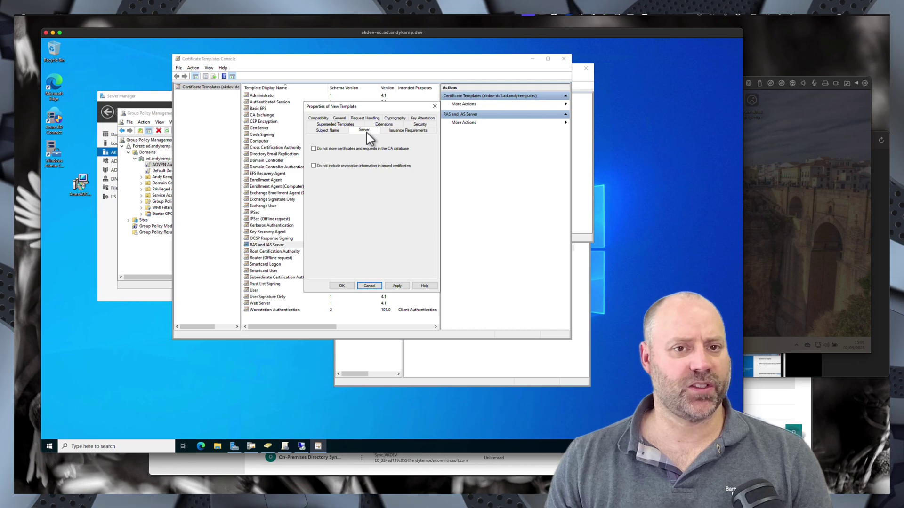
left_click(331, 132)
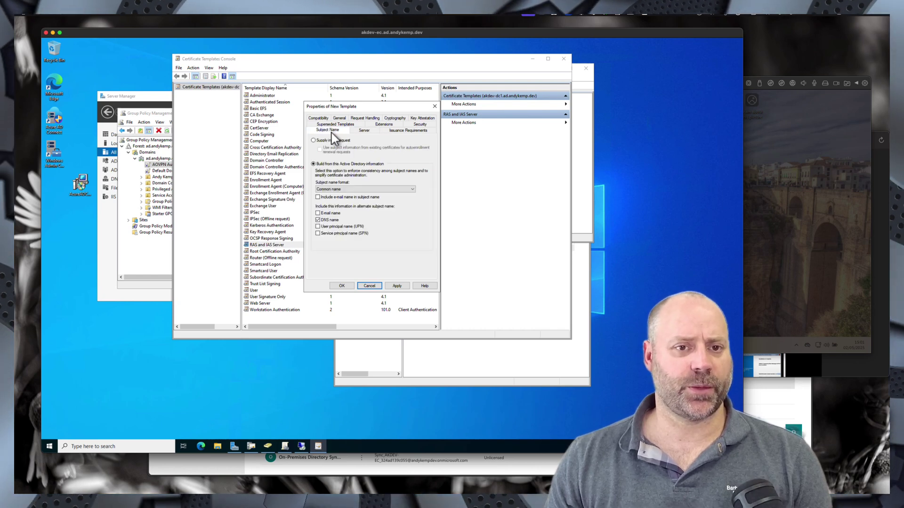
left_click(320, 141)
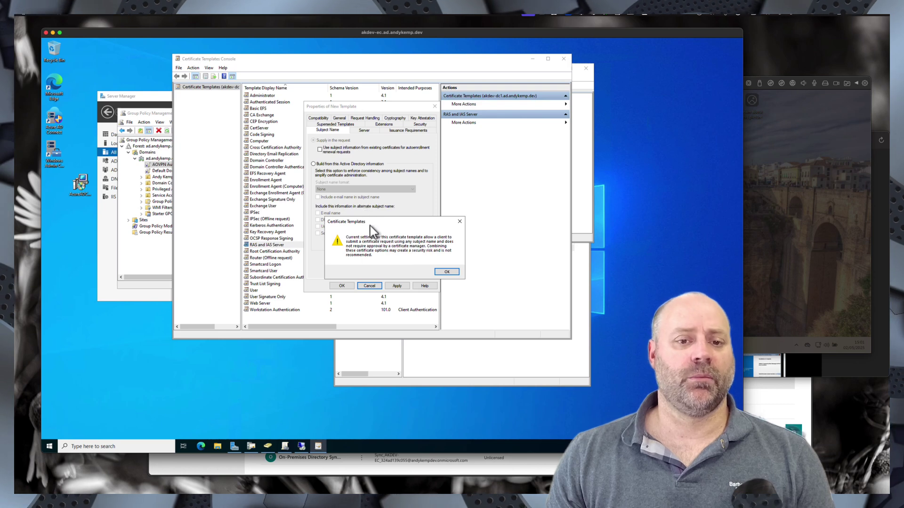
left_click(451, 272)
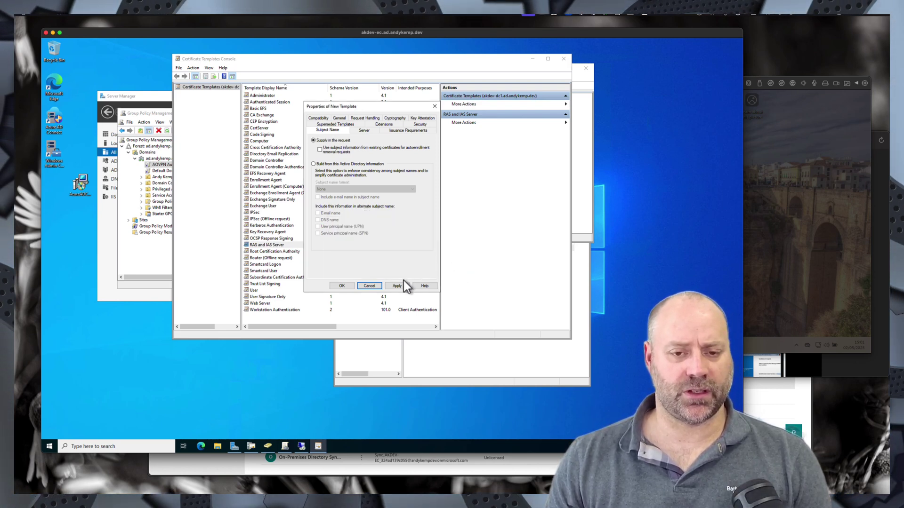
left_click(342, 286)
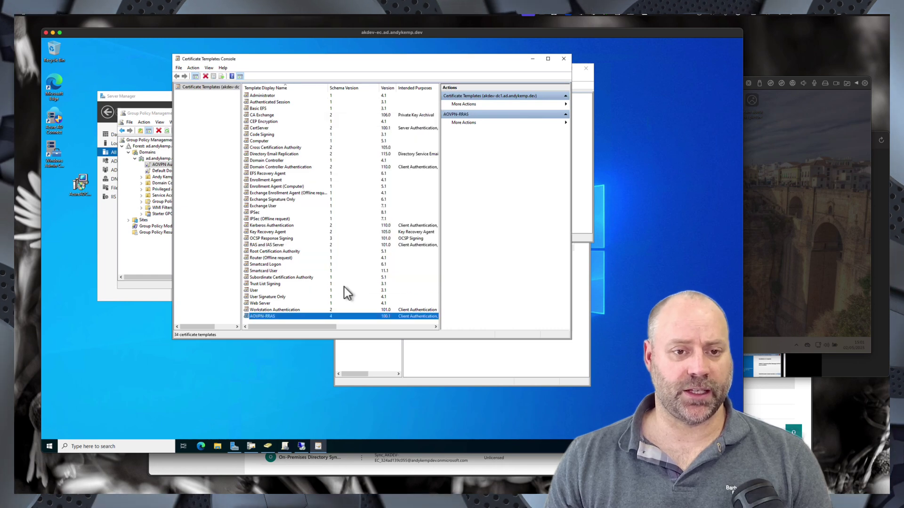
- Duplicate RAS and IAS Server with Windows Server 2016 / Windows 10 compatibility and name it AOVPN-NPS
right_click(264, 245)
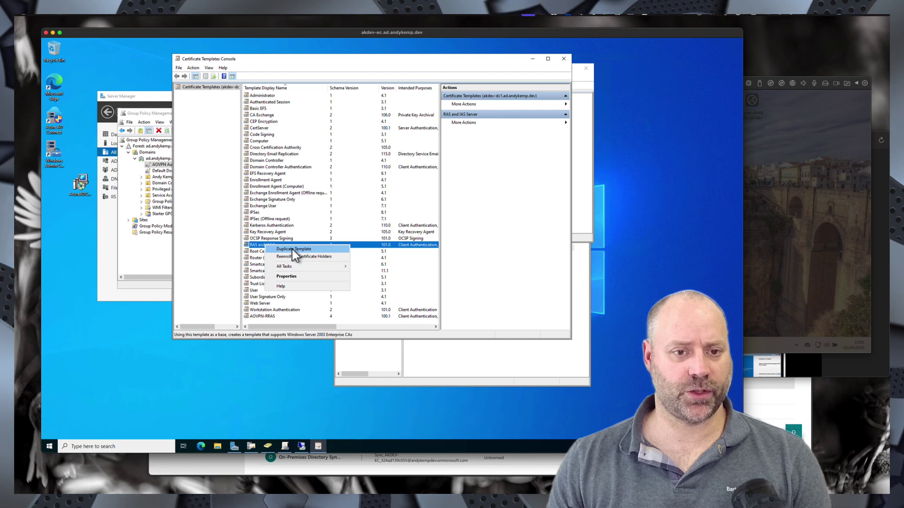
left_click(292, 250)
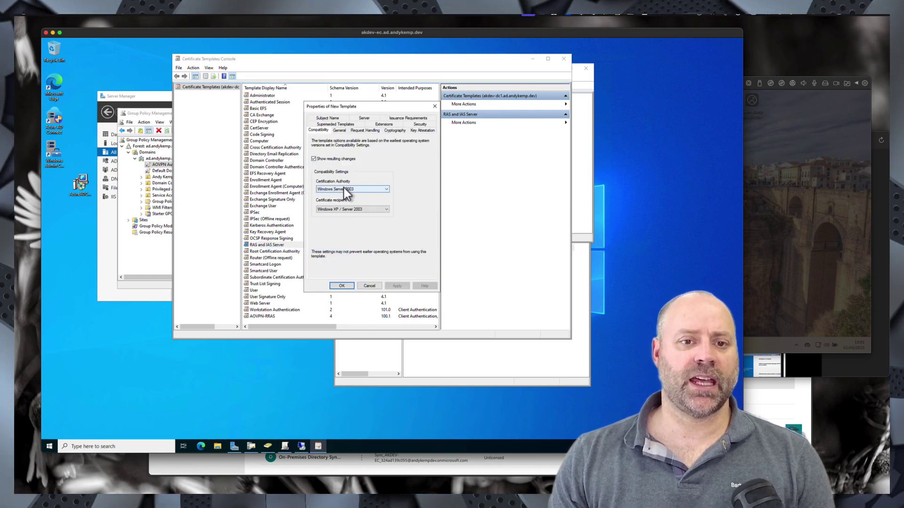
left_click(372, 190)
left_click(351, 219)
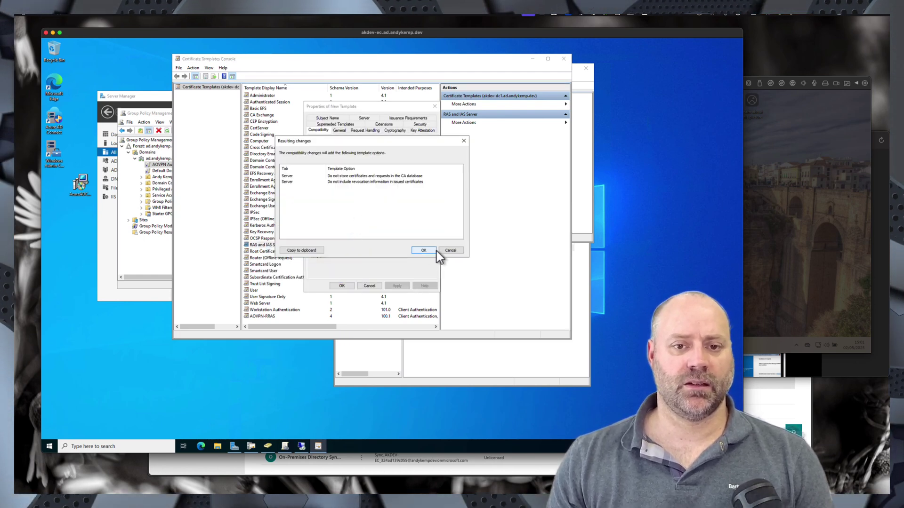
left_click(436, 250)
left_click(341, 210)
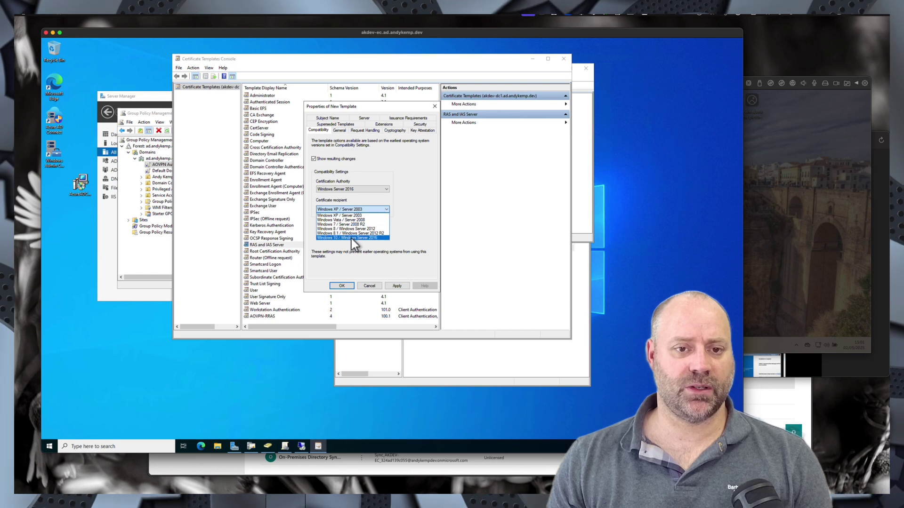
left_click(351, 239)
left_click(422, 250)
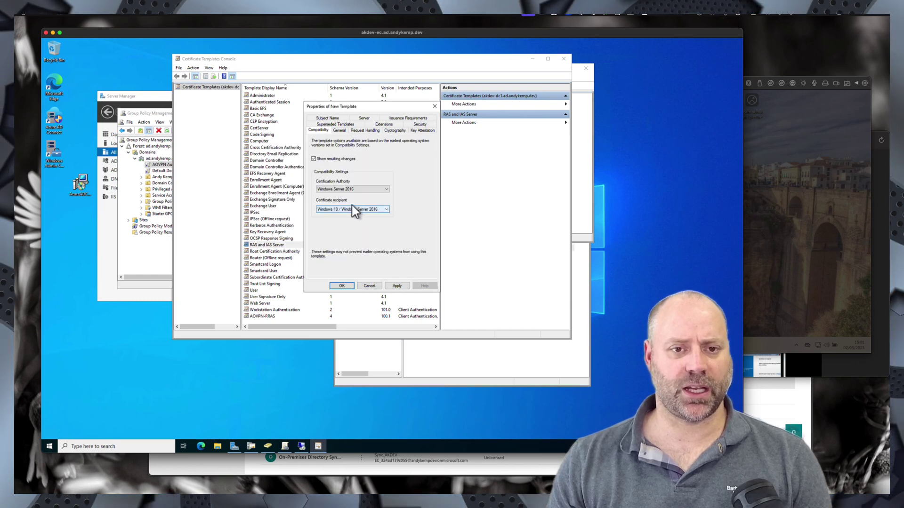
left_click(339, 131)
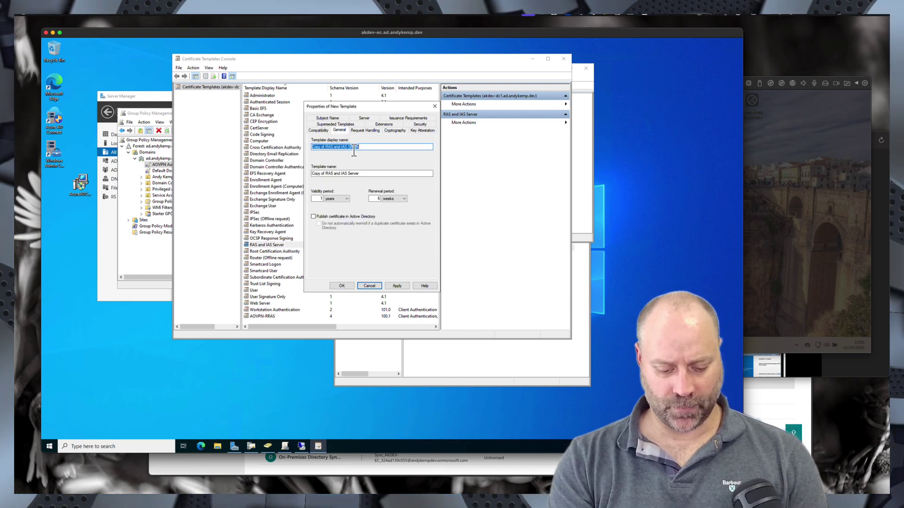
type("AOVPN-NPS")
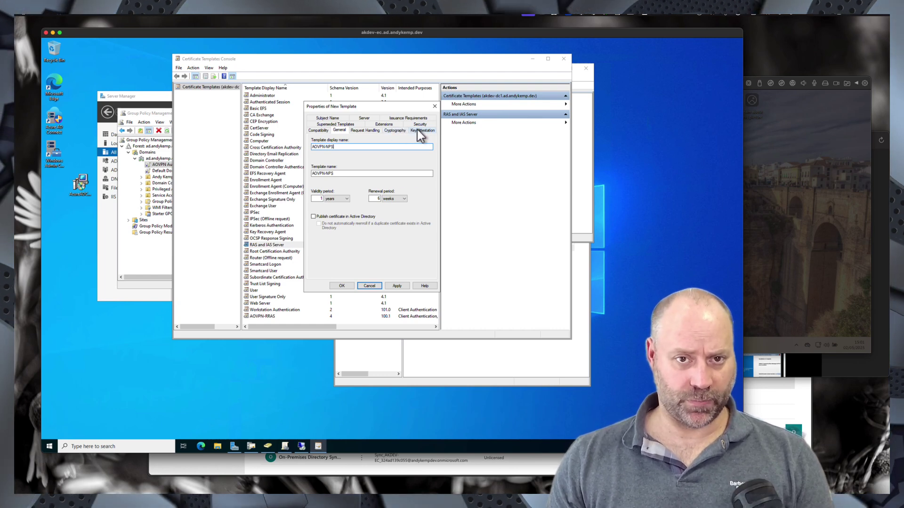
- Replace RAS and IAS Servers with NP Servers allowed to Enroll, check Subject Name, and save AOVPN-NPS
left_click(416, 125)
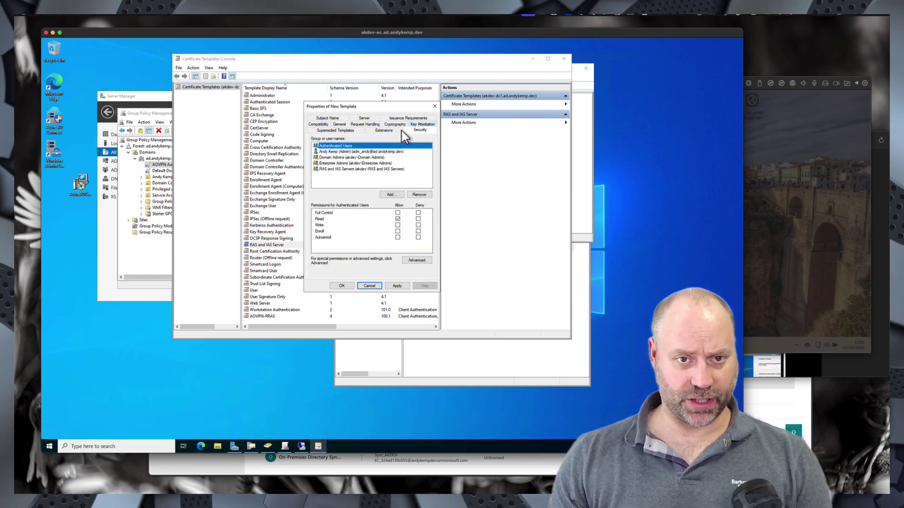
left_click(346, 170)
left_click(420, 195)
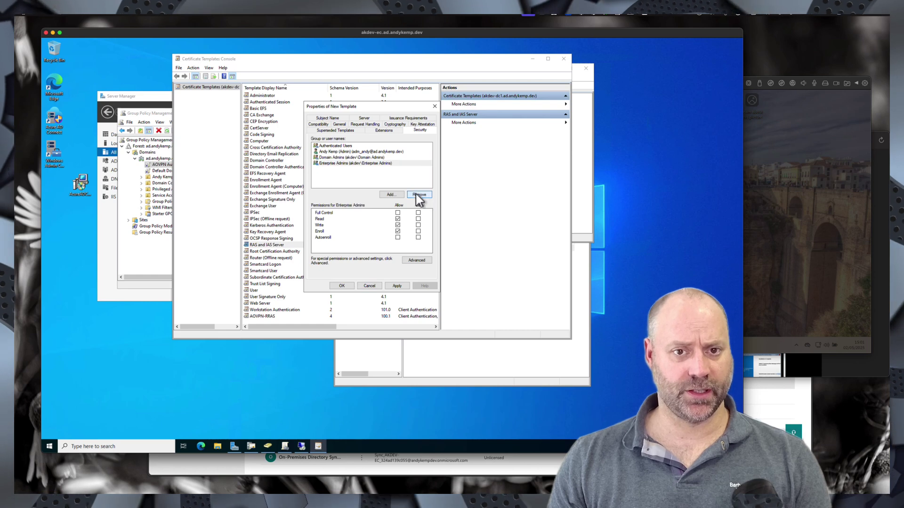
left_click(394, 193)
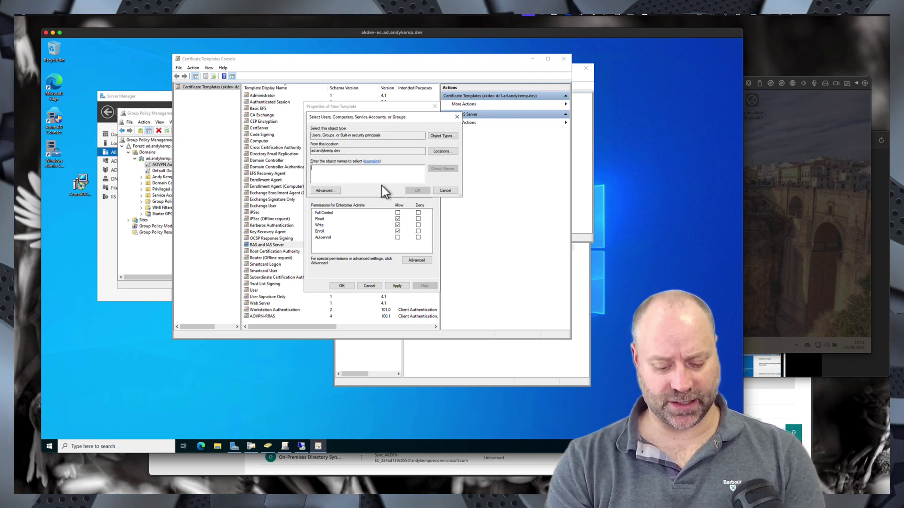
type("NP S")
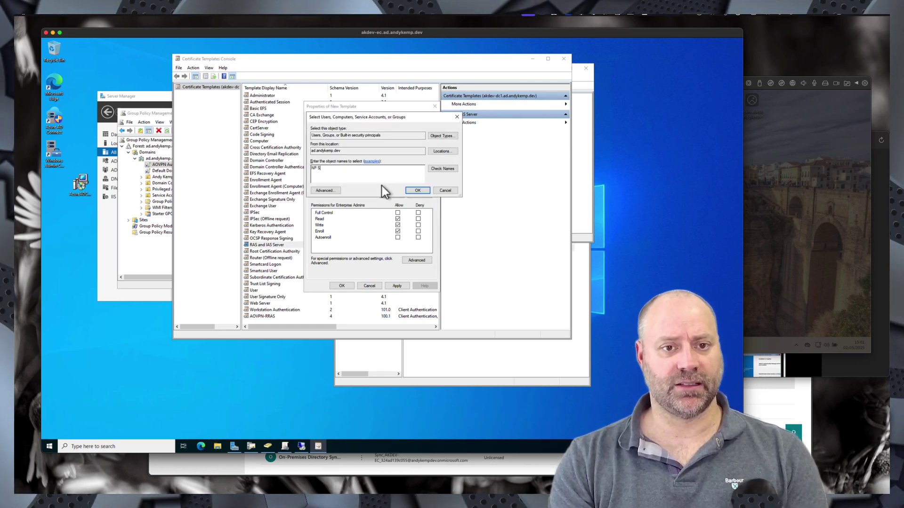
key("Return")
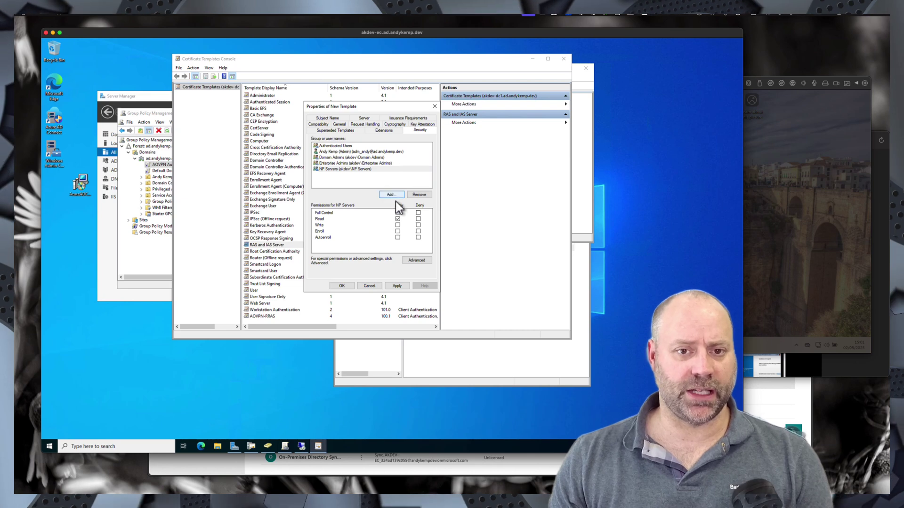
left_click(397, 231)
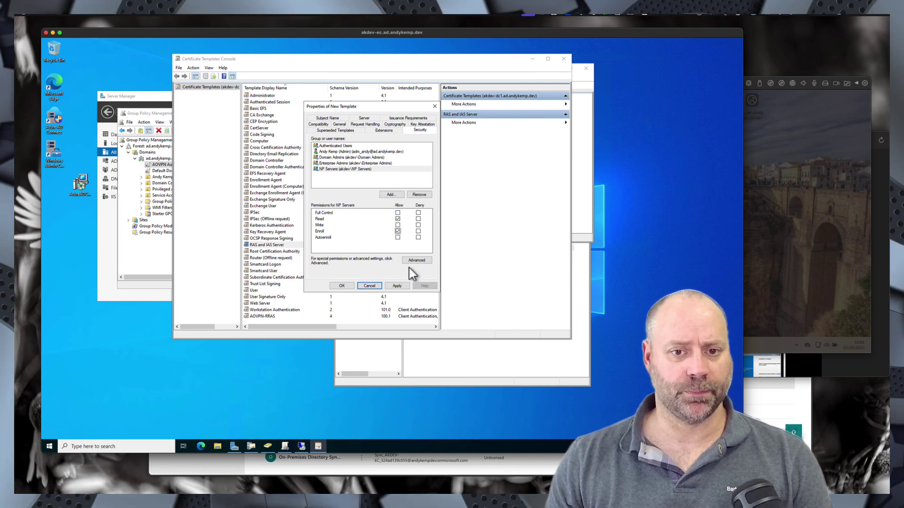
left_click(327, 118)
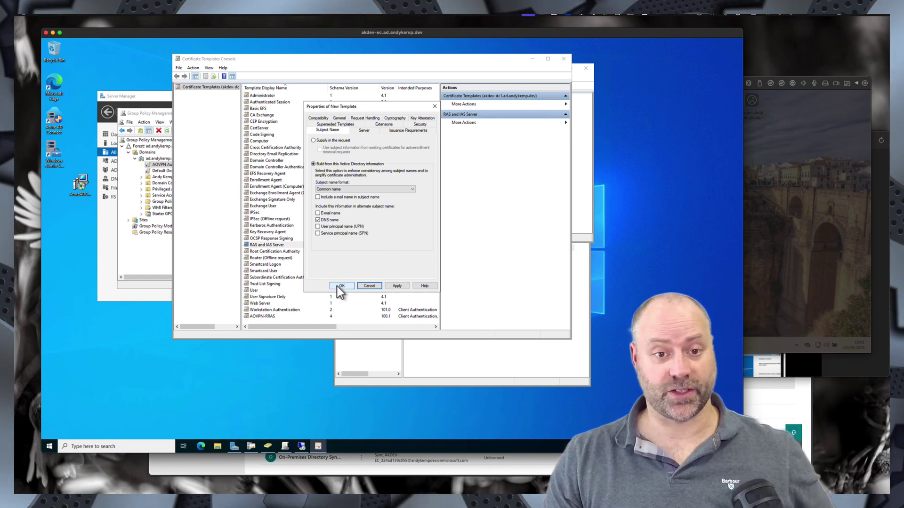
left_click(337, 286)
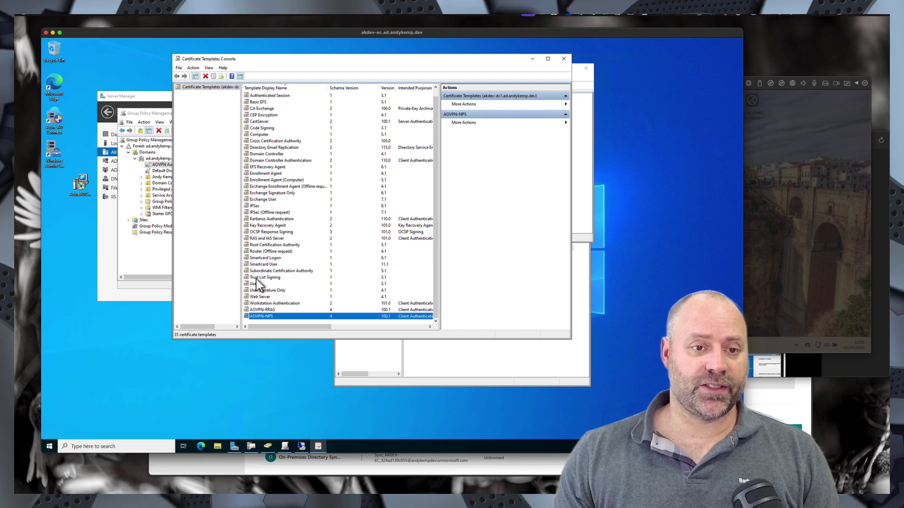
- Duplicate RAS and IAS Server with Windows Server 2016 / Windows 10 compatibility and name it AOVPN-NDES
right_click(261, 238)
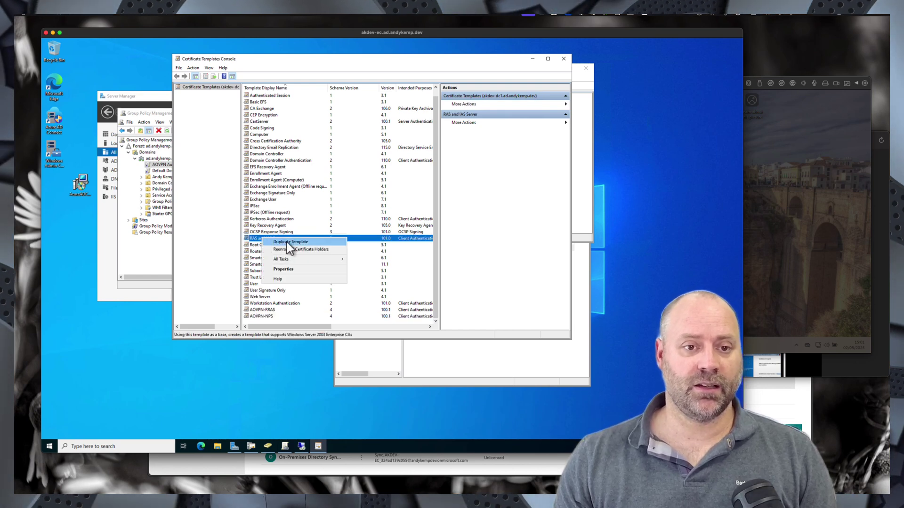
left_click(289, 243)
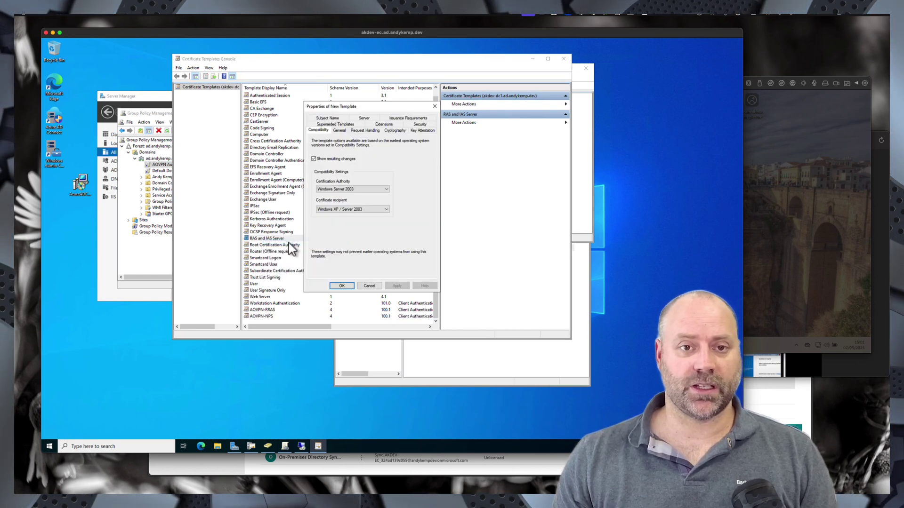
left_click(336, 189)
left_click(341, 218)
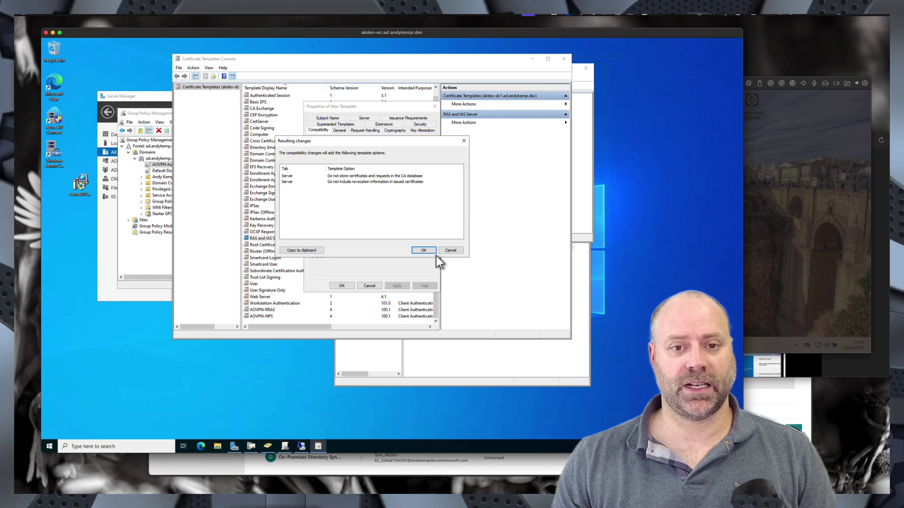
left_click(432, 251)
left_click(343, 209)
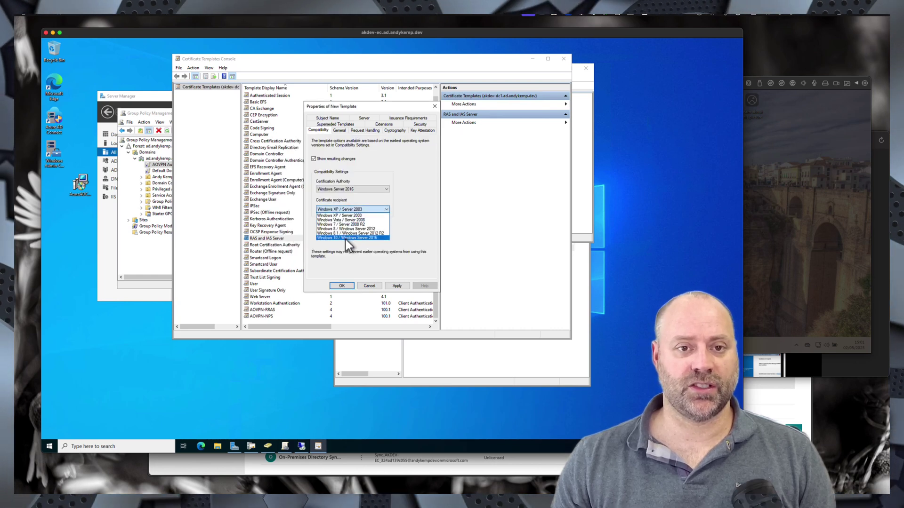
left_click(345, 238)
left_click(422, 250)
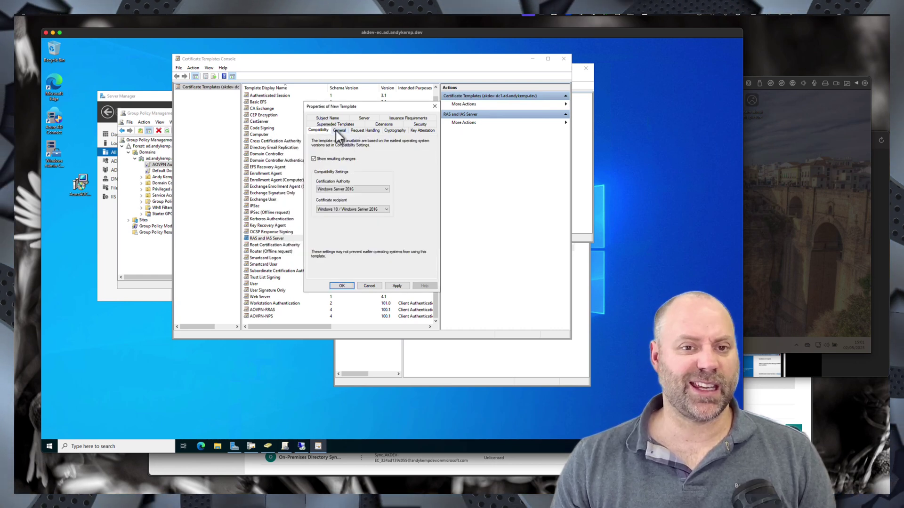
left_click(338, 131)
type("A")
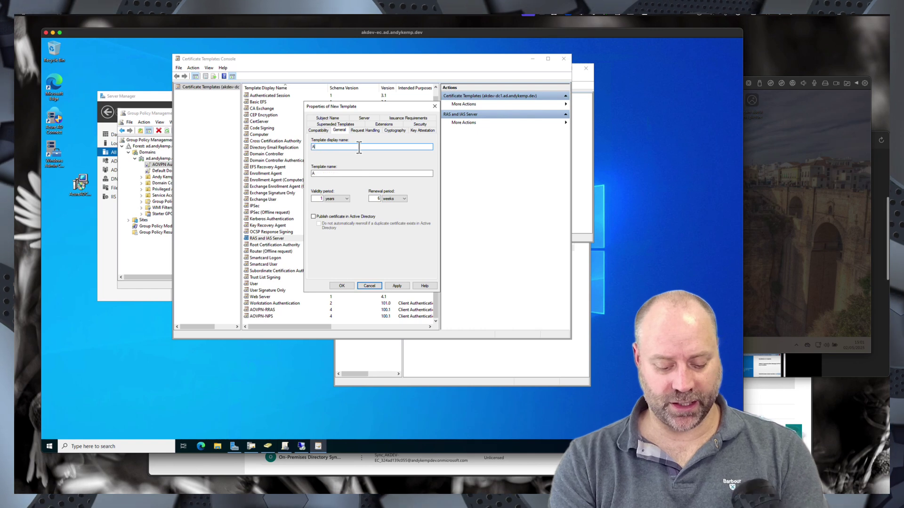
type("OVPN-")
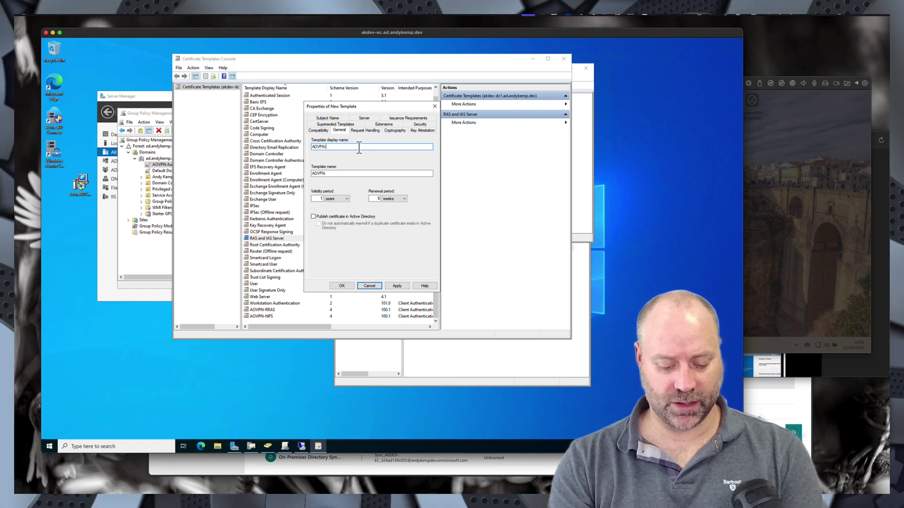
type("NDES")
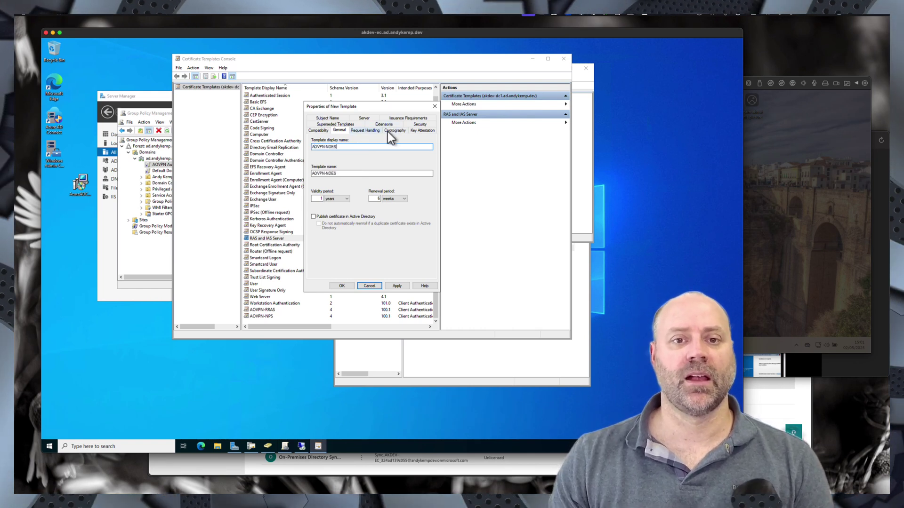
left_click(419, 124)
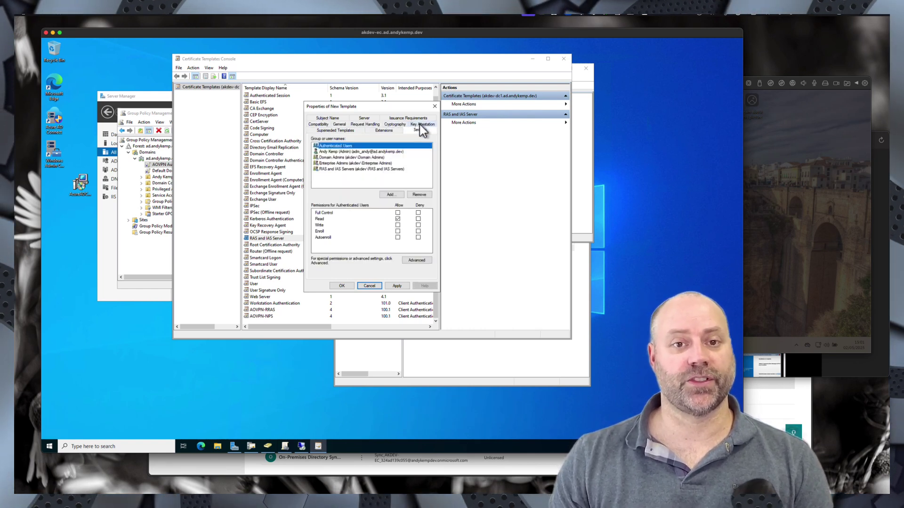
- Remove RAS and IAS Servers, add NDES Servers from the name matches, and allow it to Enroll
left_click(360, 169)
left_click(416, 195)
left_click(391, 194)
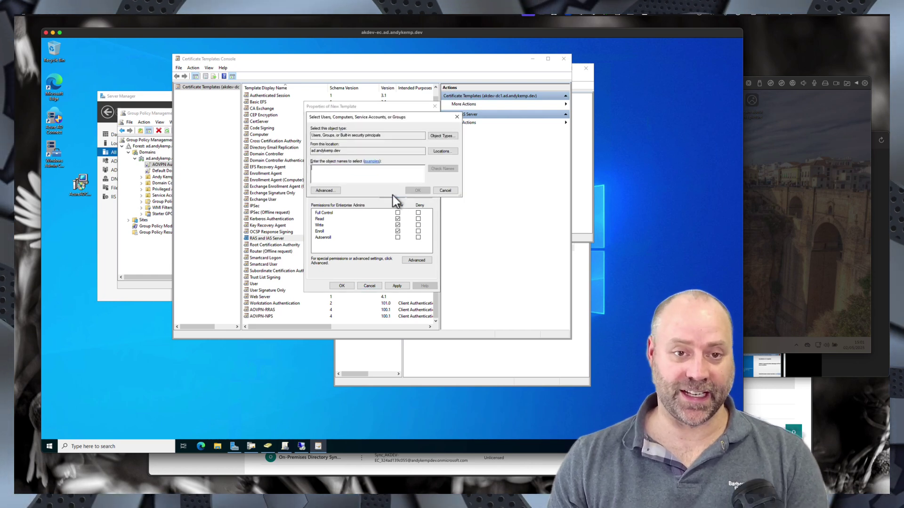
type("NDES")
key("Return")
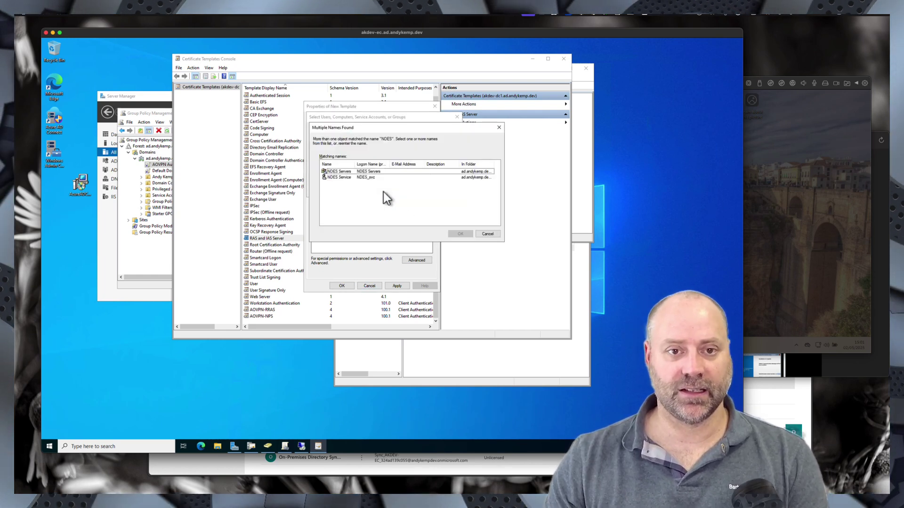
left_click(344, 171)
key("Return")
key("Return")
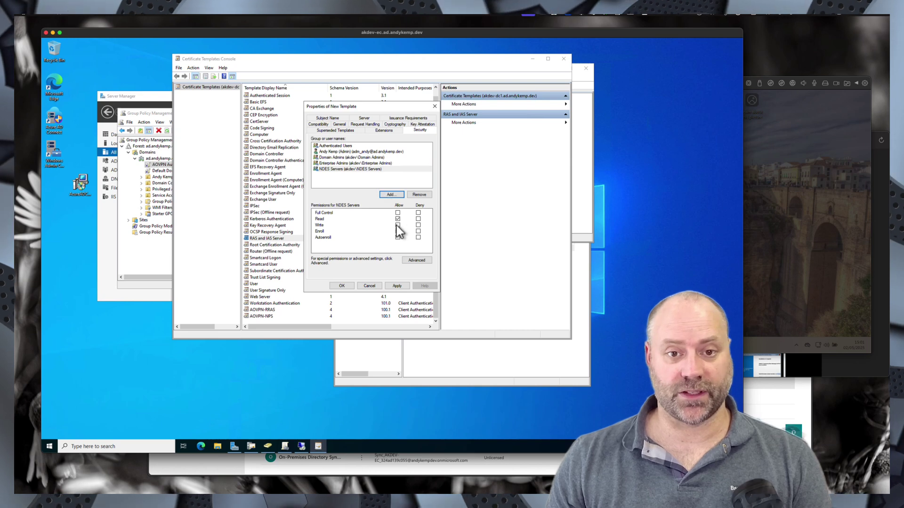
left_click(397, 231)
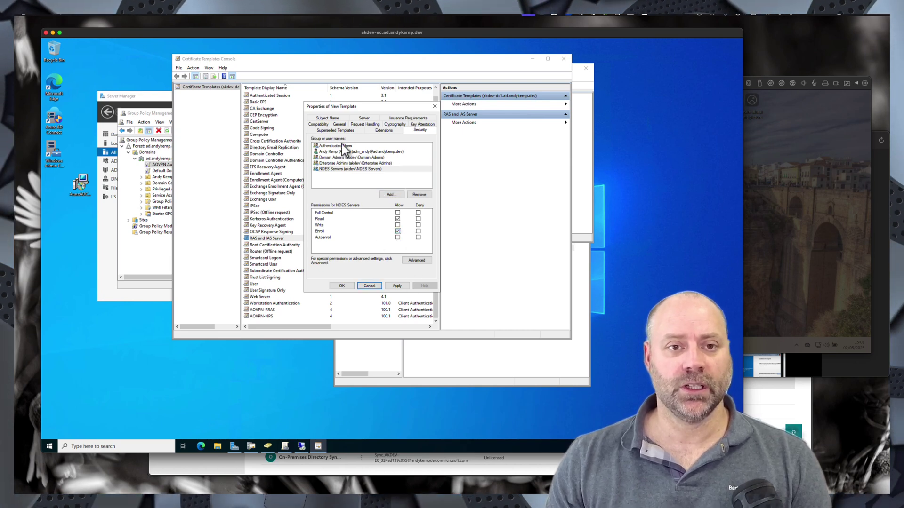
left_click(328, 118)
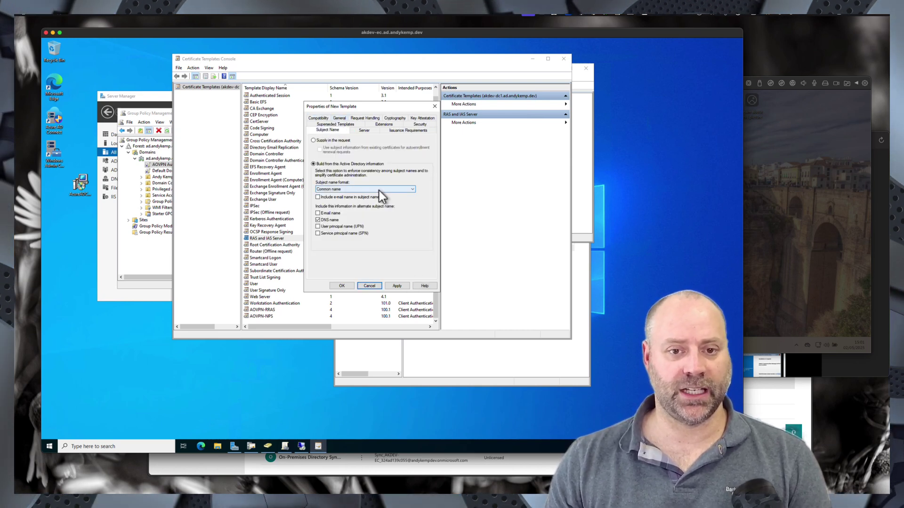
- Save the AOVPN-NDES template and duplicate the User template
left_click(342, 286)
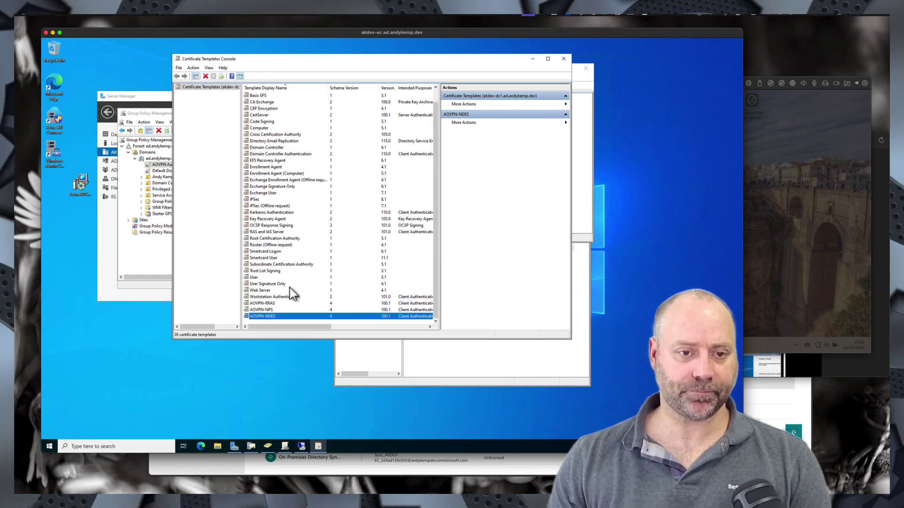
right_click(253, 279)
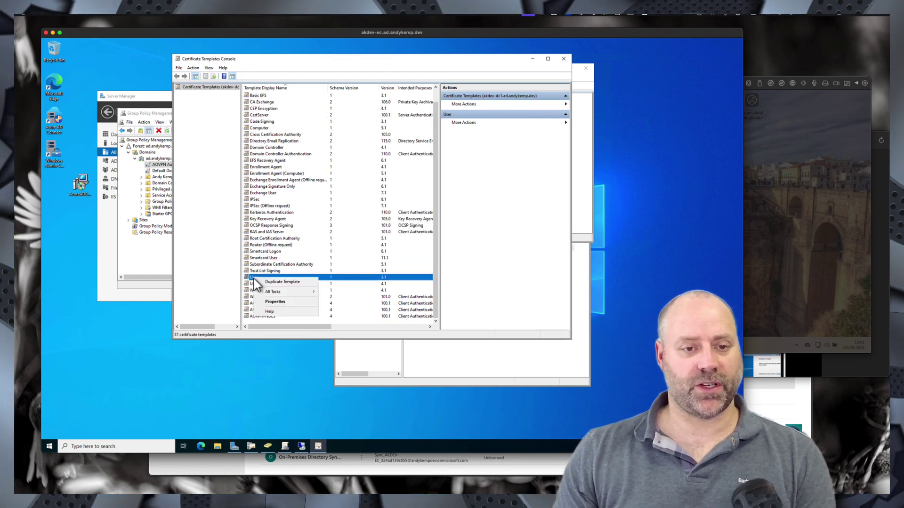
left_click(287, 283)
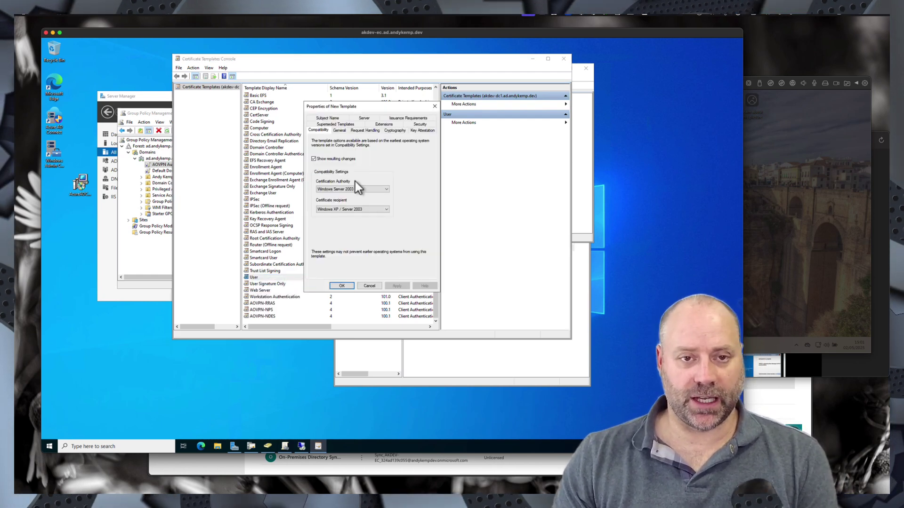
- Set CA compatibility to Windows Server 2016 and recipients to Windows 10 / Windows Server 2016
left_click(336, 189)
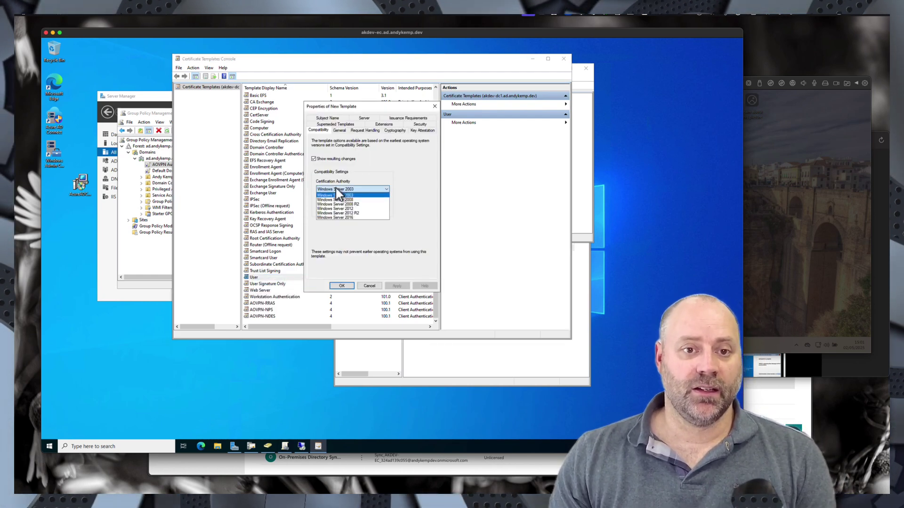
left_click(340, 218)
left_click(424, 250)
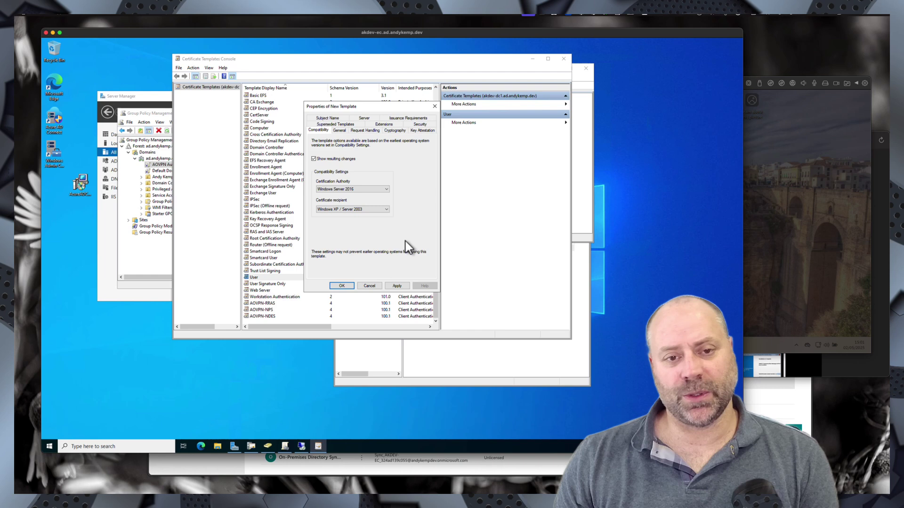
left_click(352, 210)
left_click(349, 238)
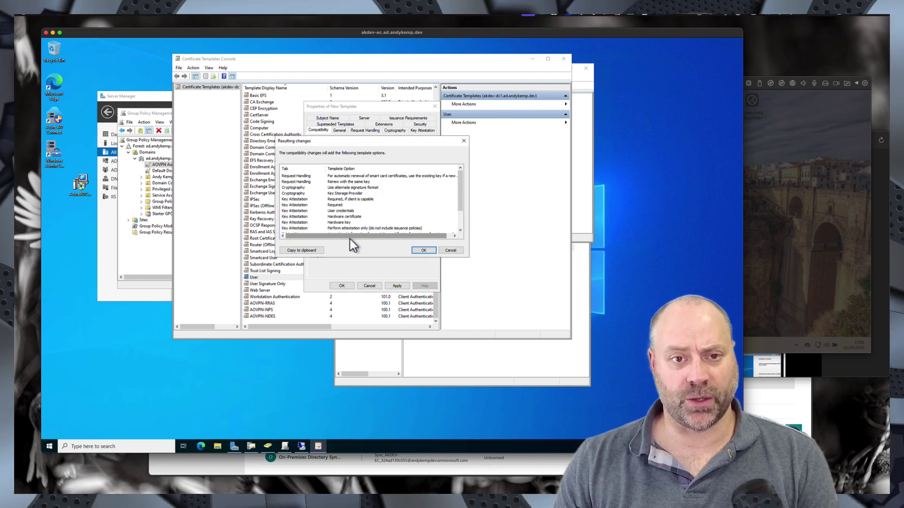
left_click(423, 250)
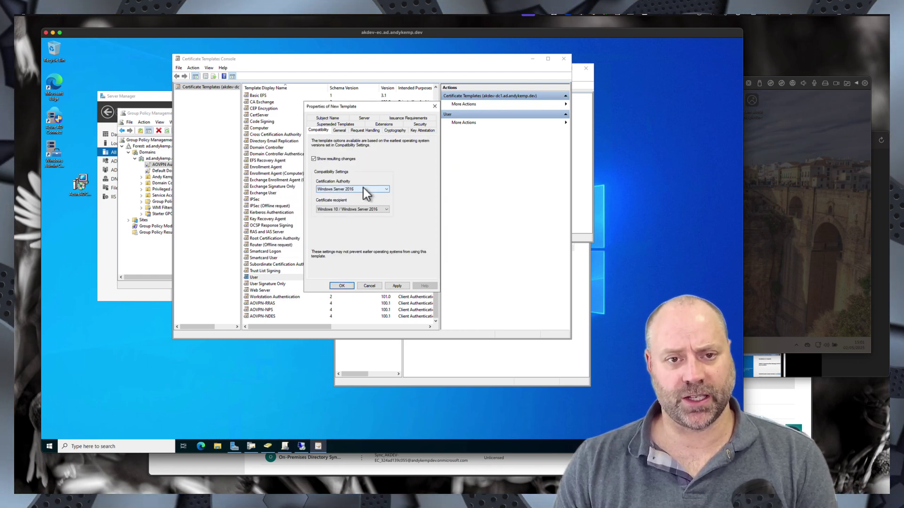
left_click(343, 131)
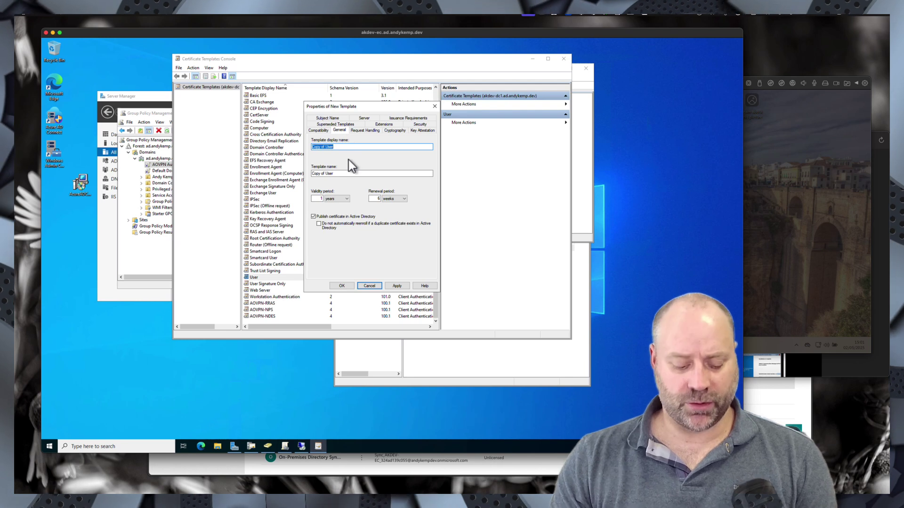
- Name the template AOVPN-User and untick Publish certificate in Active Directory
type("AOVPN")
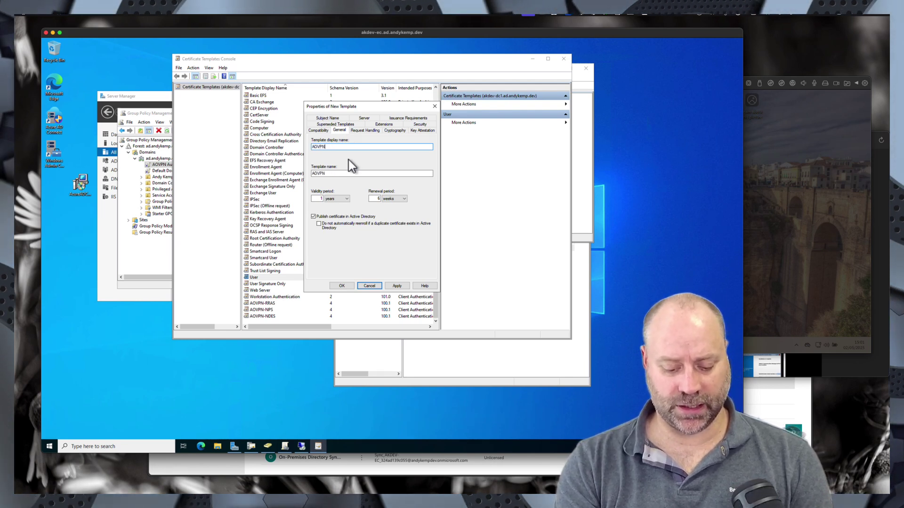
type("-User")
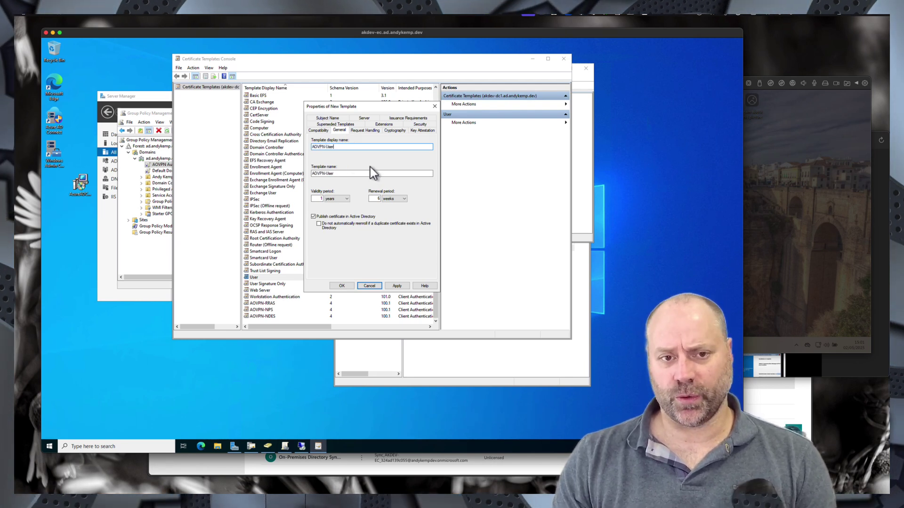
left_click(314, 217)
left_click(360, 130)
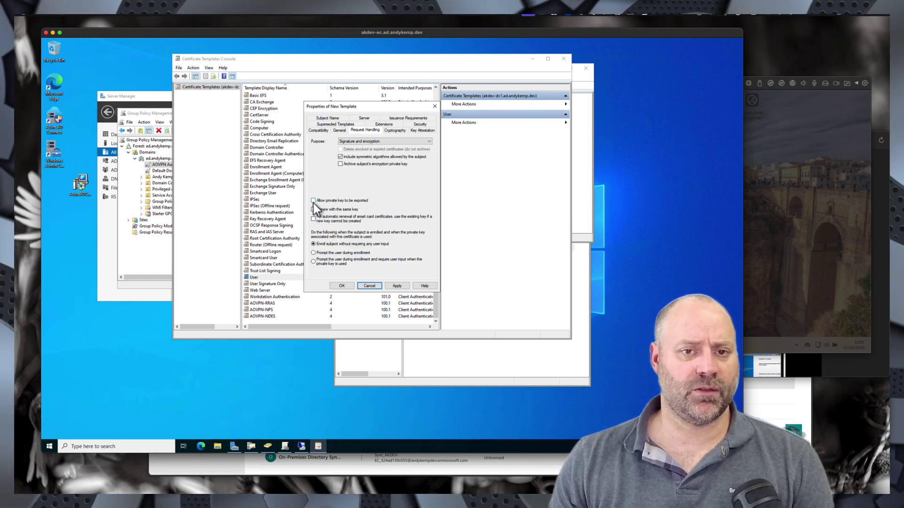
- Use Key Storage Provider, allowing only Platform Crypto (first) and Software KSP, with SHA256 hashing
left_click(392, 132)
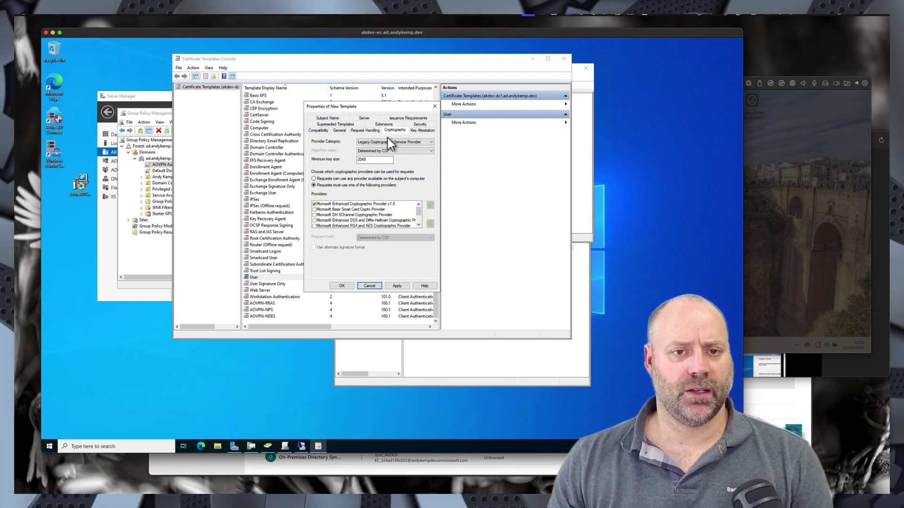
left_click(385, 143)
left_click(381, 148)
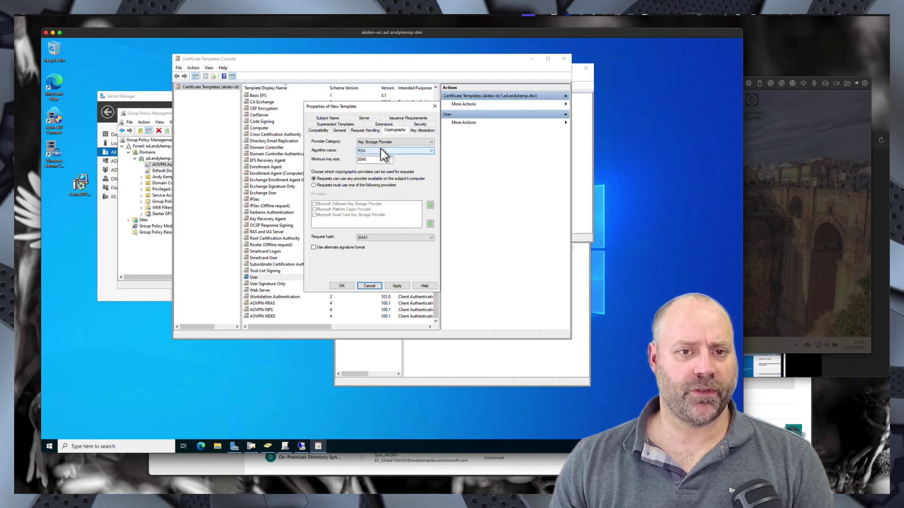
left_click(314, 186)
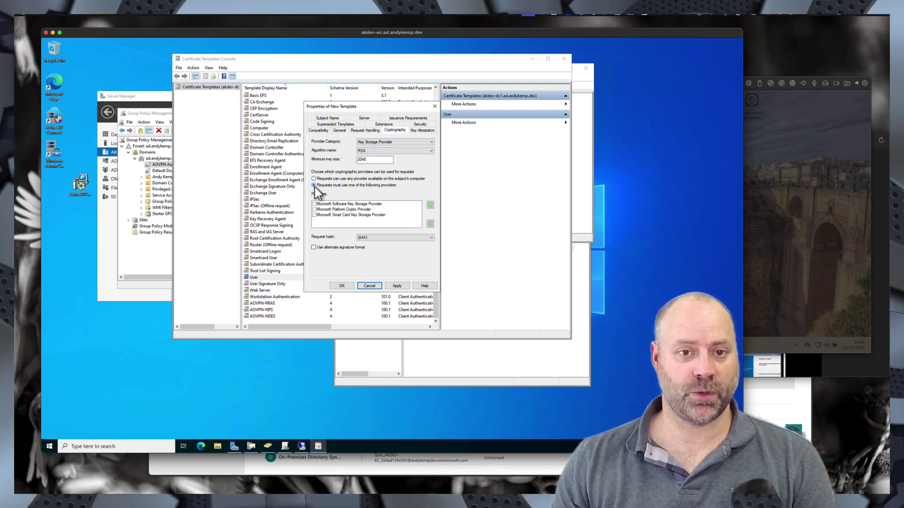
left_click(334, 210)
left_click(430, 206)
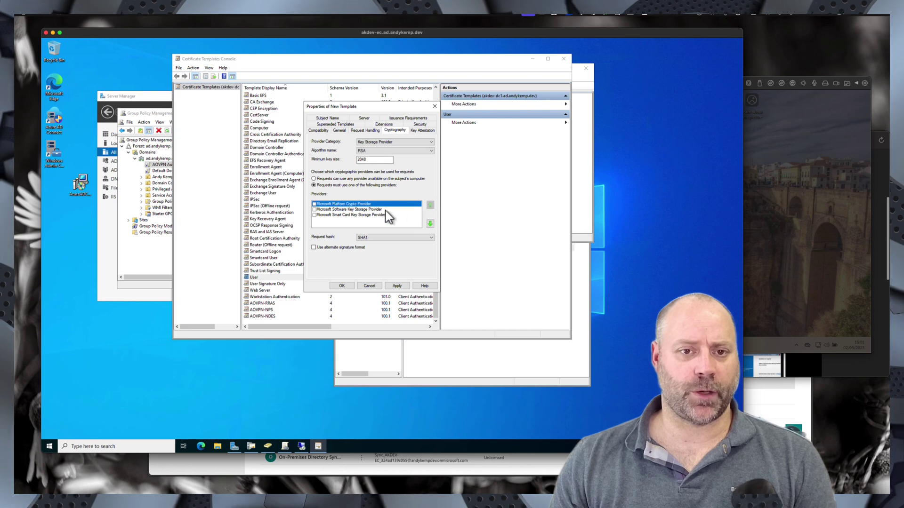
left_click(314, 204)
left_click(314, 209)
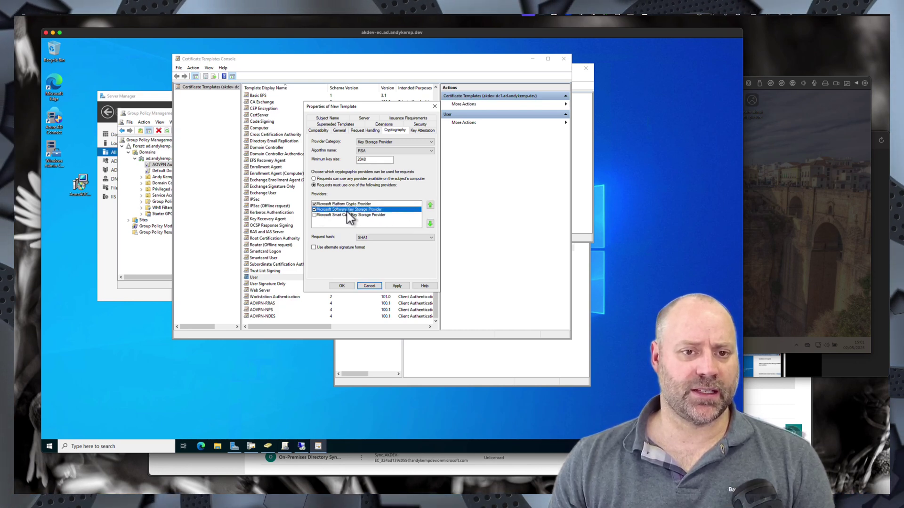
left_click(385, 239)
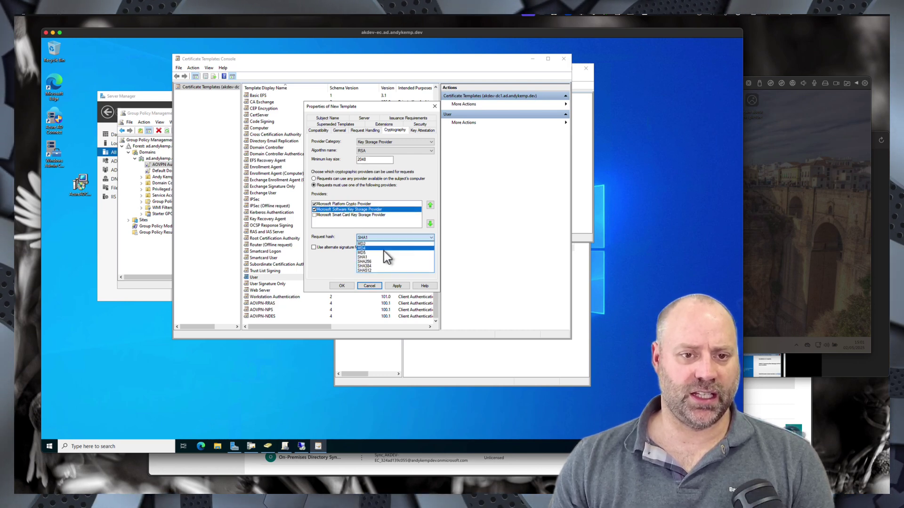
left_click(377, 262)
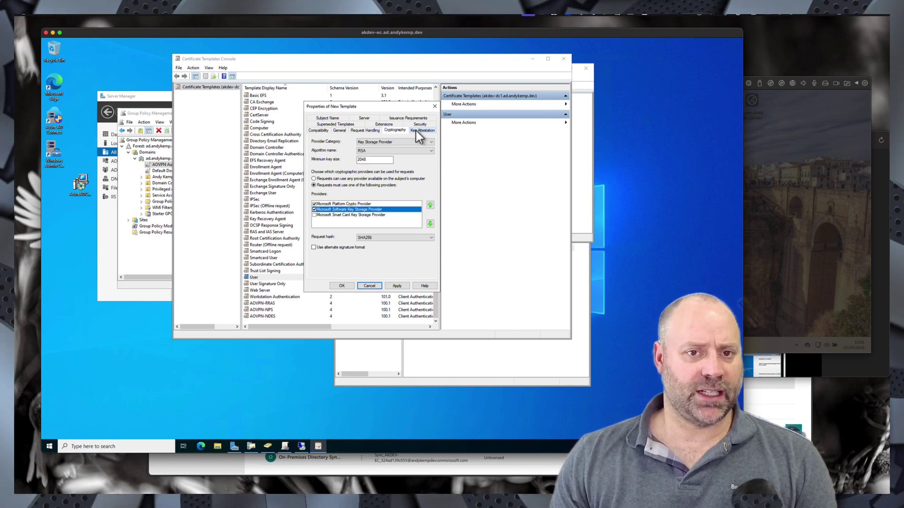
- Remove Domain Users from the template's security permissions
left_click(385, 124)
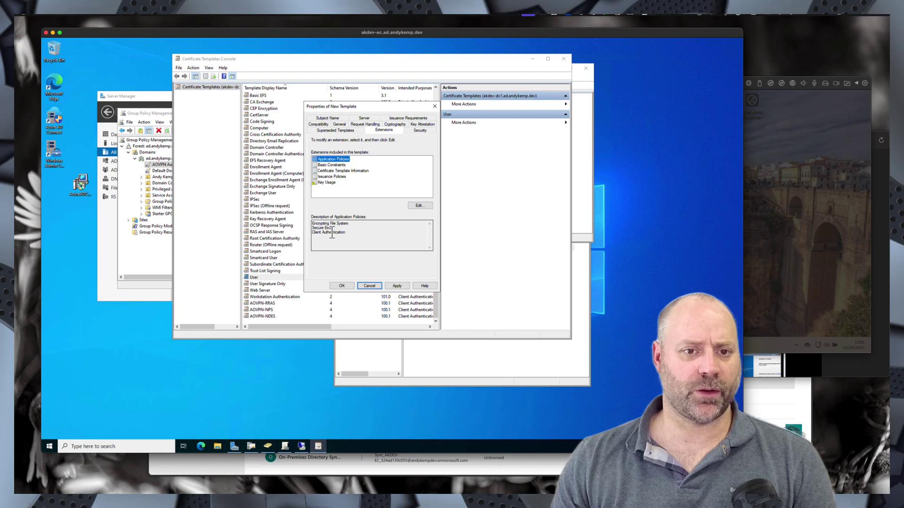
left_click(418, 131)
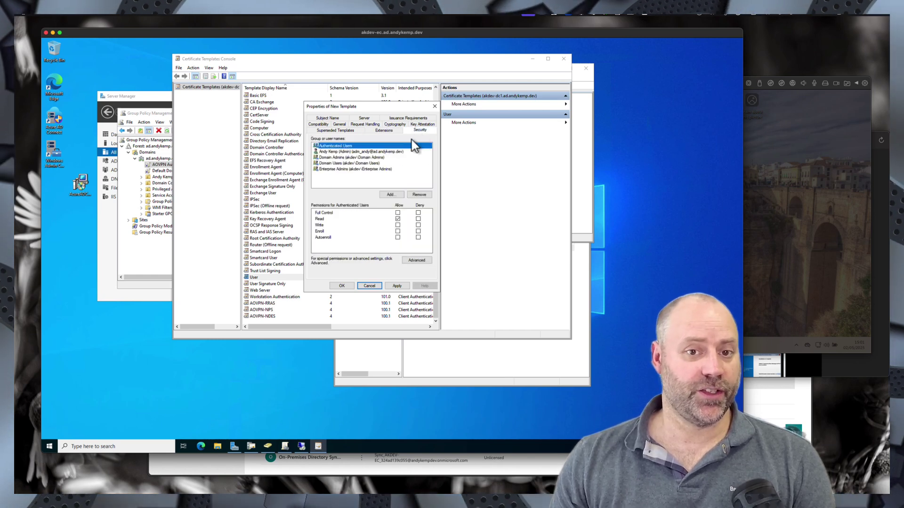
left_click(342, 165)
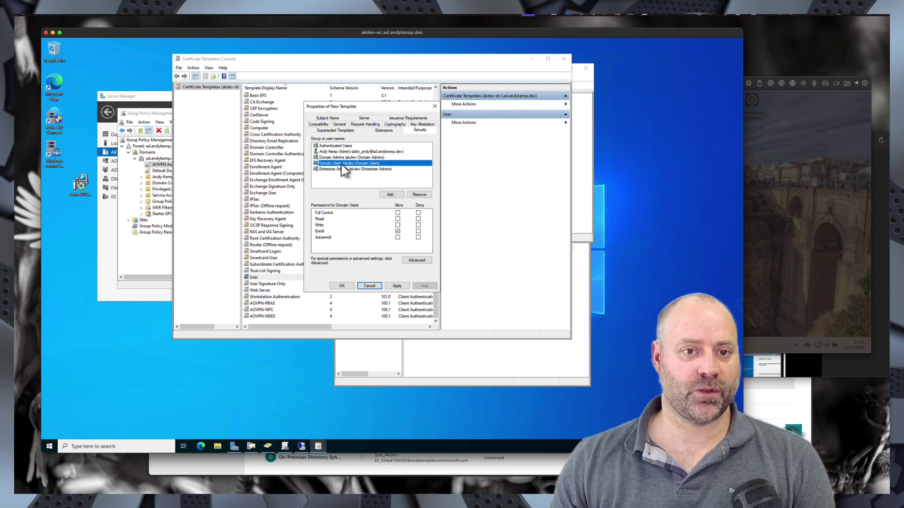
left_click(419, 195)
- Add the VPN Users group with Allow Enroll and Autoenroll permissions
left_click(393, 195)
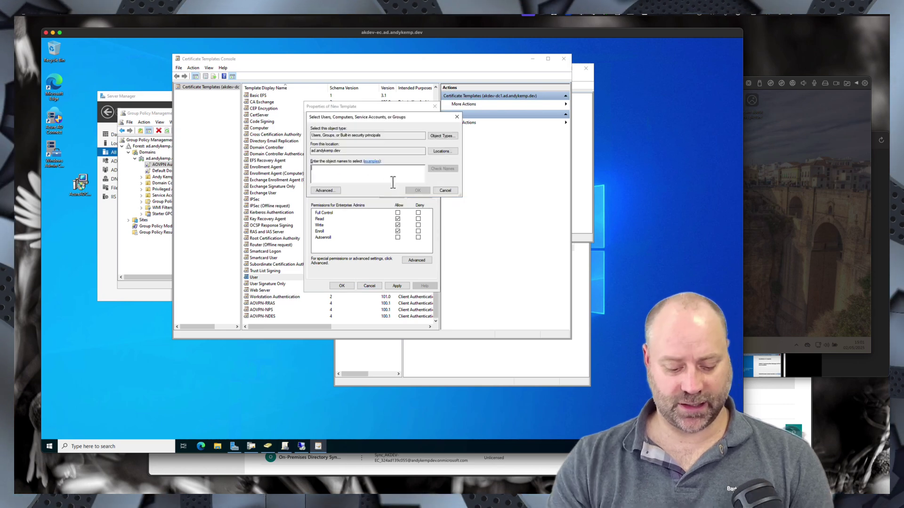
type("VPN U")
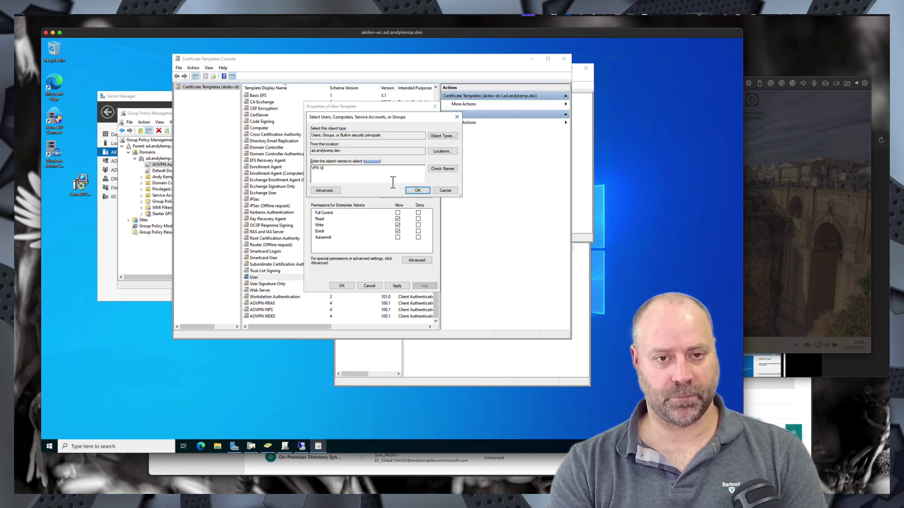
key("Return")
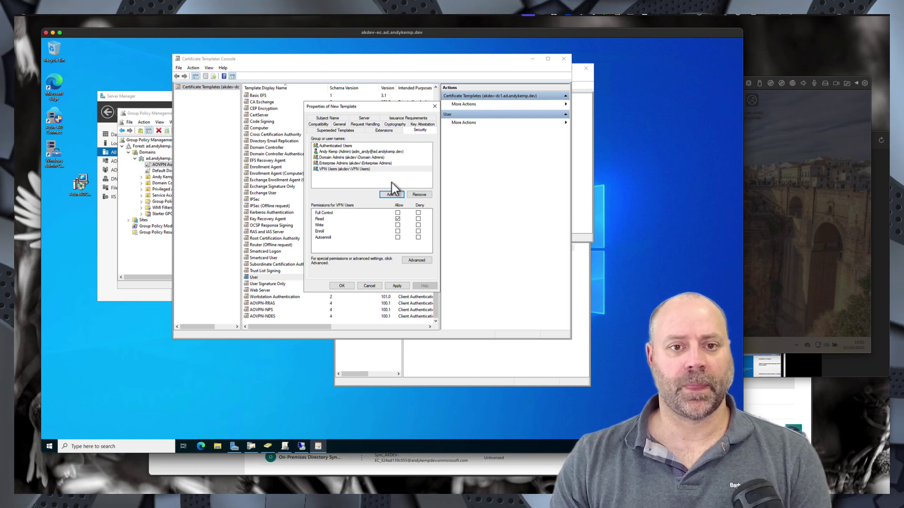
left_click(398, 232)
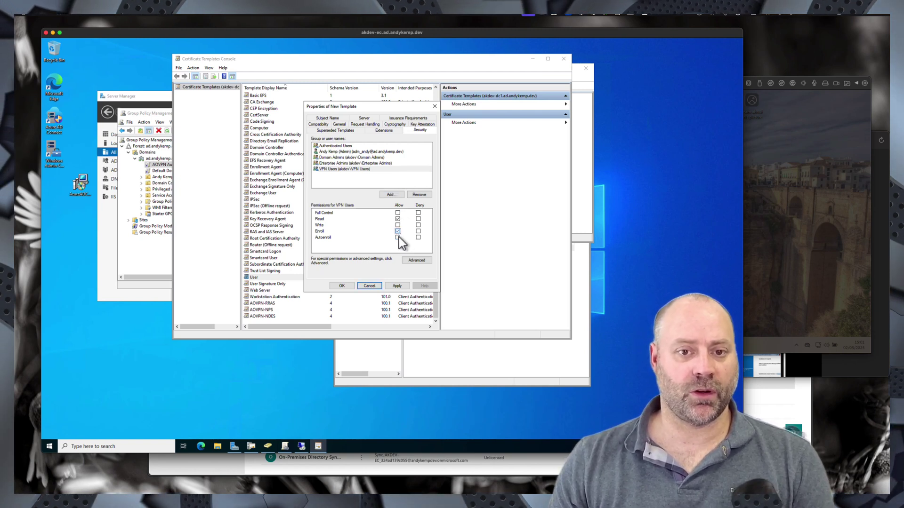
left_click(398, 238)
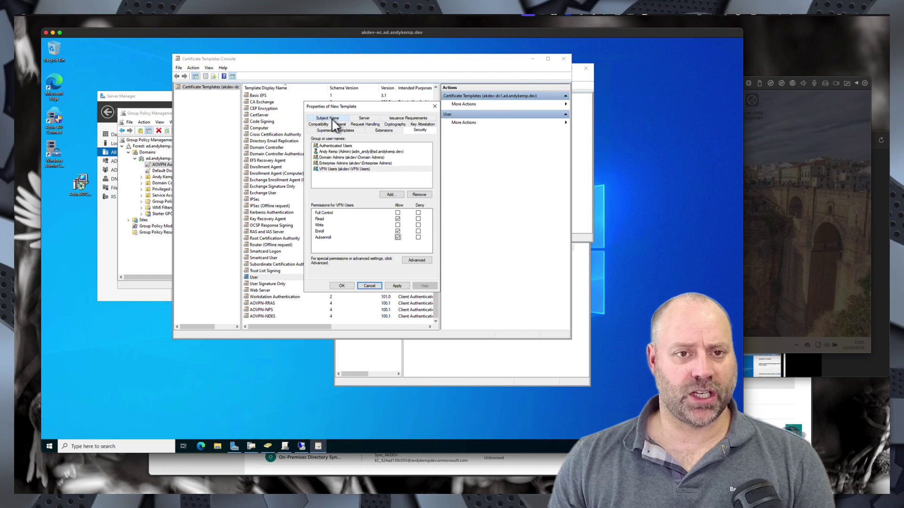
- Drop the e-mail name from the certificate subject and save AOVPN-User
left_click(331, 118)
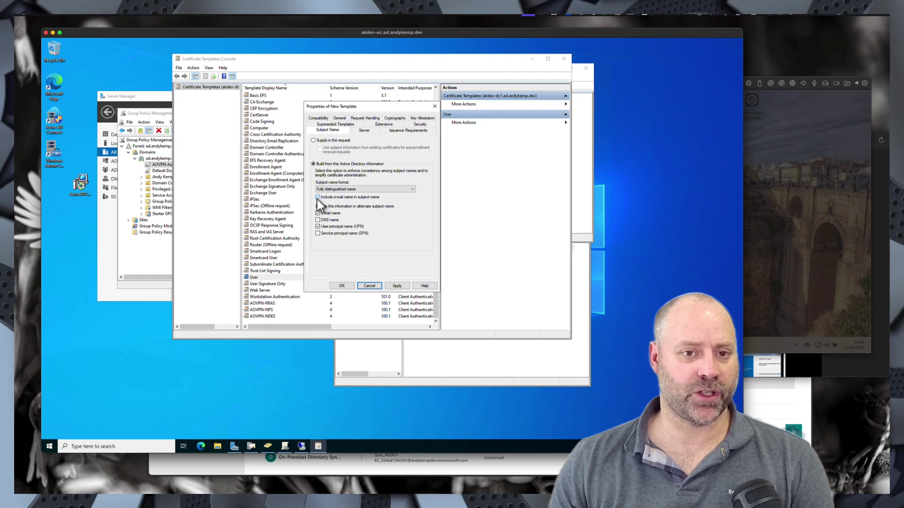
left_click(318, 198)
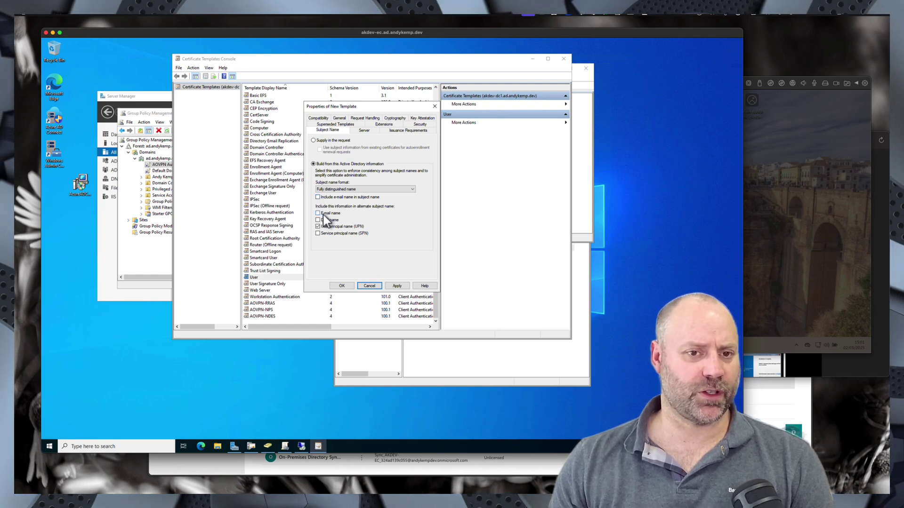
left_click(342, 286)
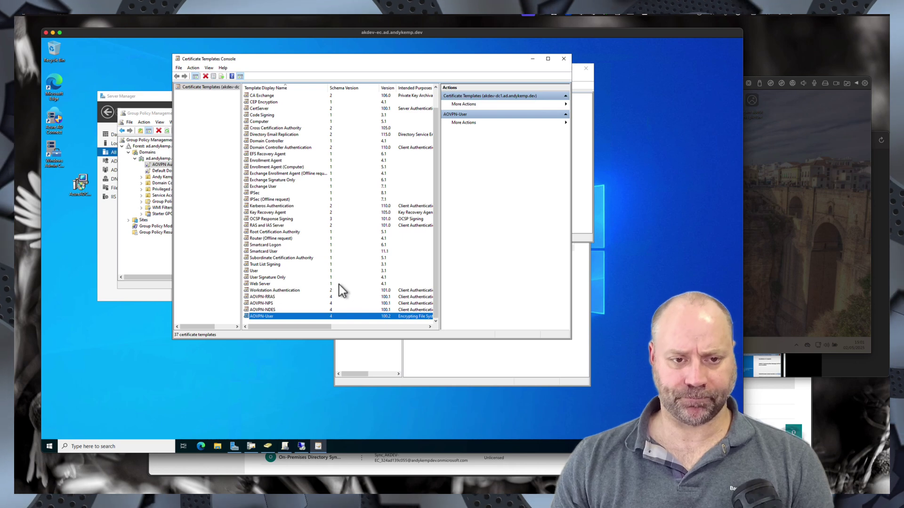
- Duplicate the User template again and set CA compatibility to Windows Server 2016
right_click(256, 272)
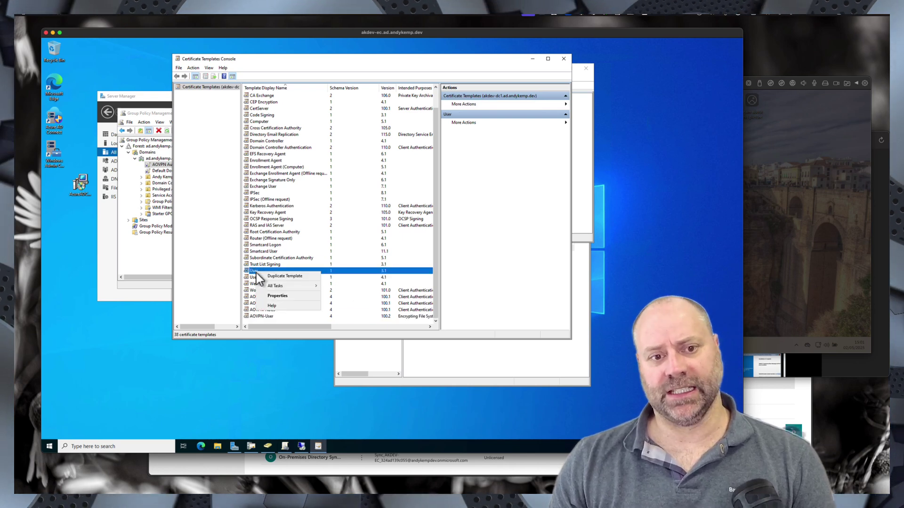
left_click(279, 276)
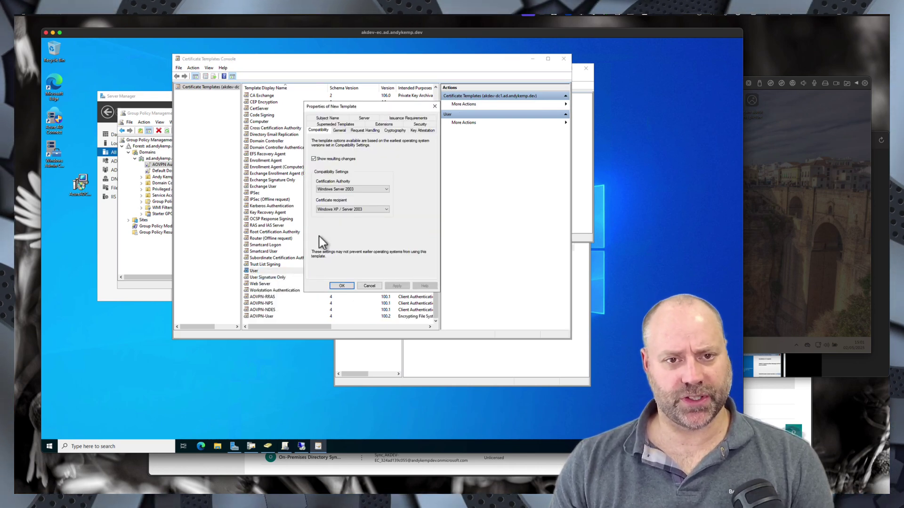
left_click(339, 189)
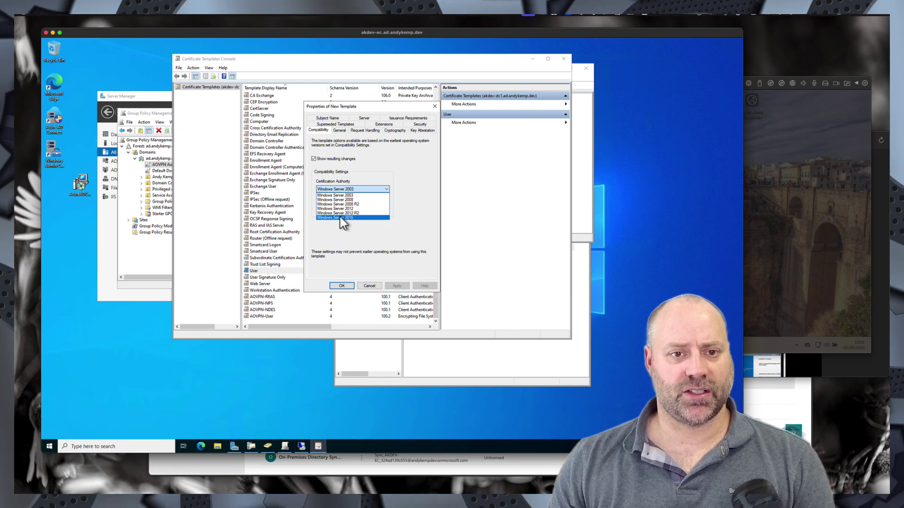
left_click(340, 218)
left_click(419, 254)
- Raise the certificate recipient compatibility to a newer level and accept the resulting changes
left_click(337, 210)
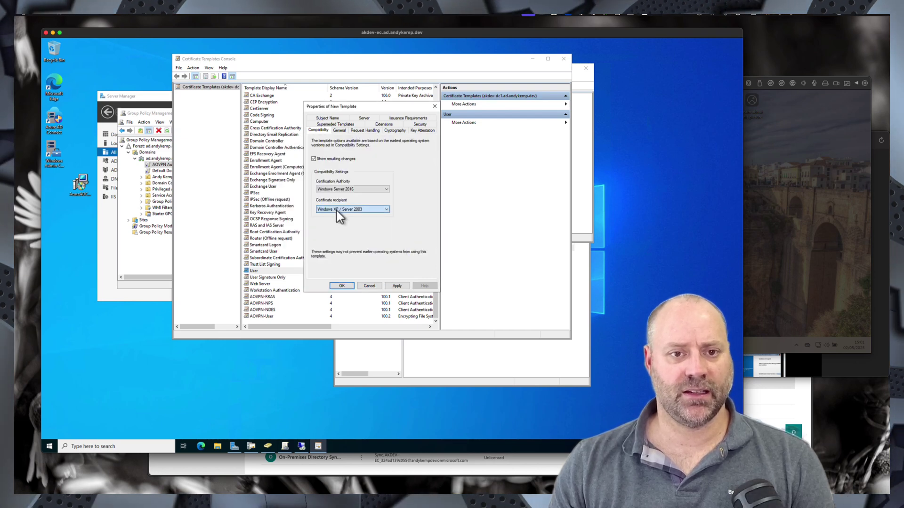
left_click(345, 239)
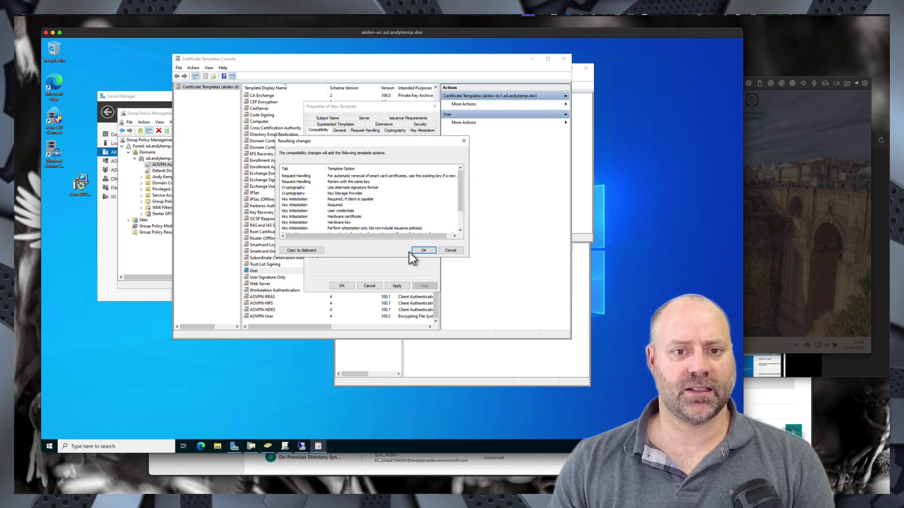
left_click(423, 250)
left_click(339, 131)
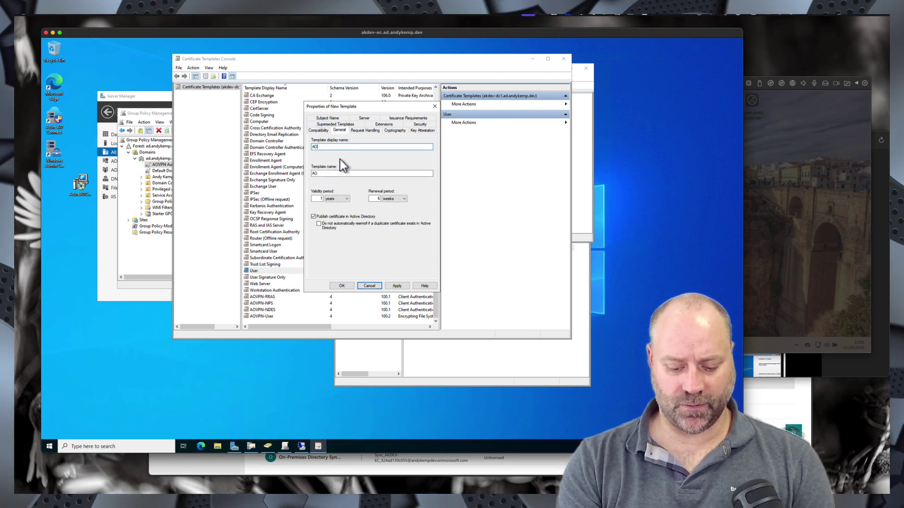
- Name the template AOVPN-SCEP and make its private key non-exportable
type("AOVPN-SCEP")
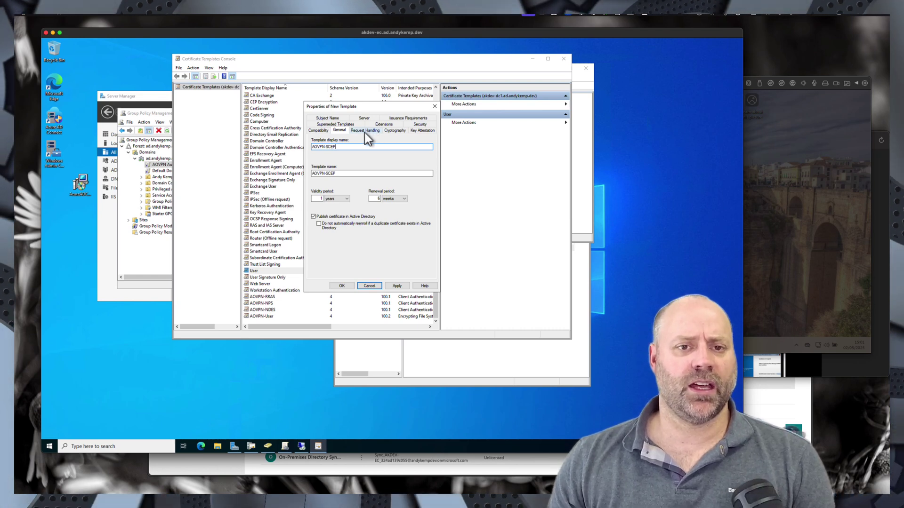
left_click(364, 131)
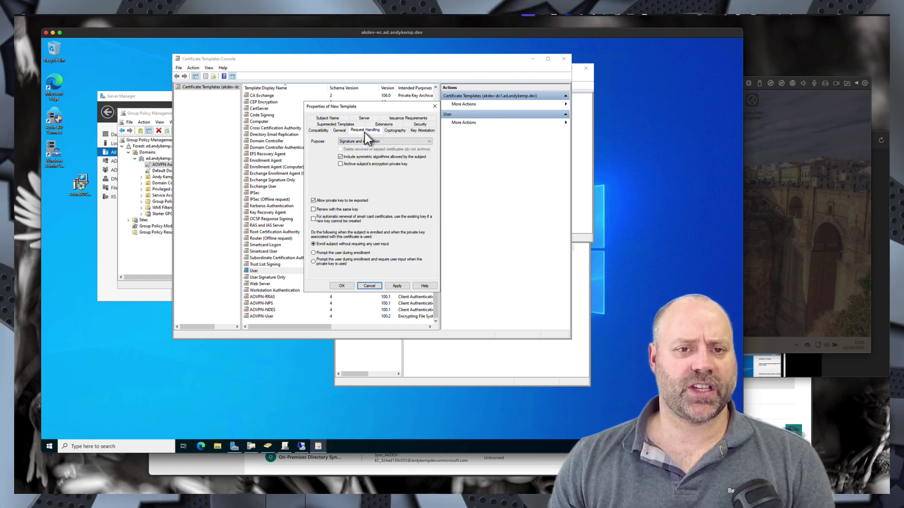
left_click(338, 130)
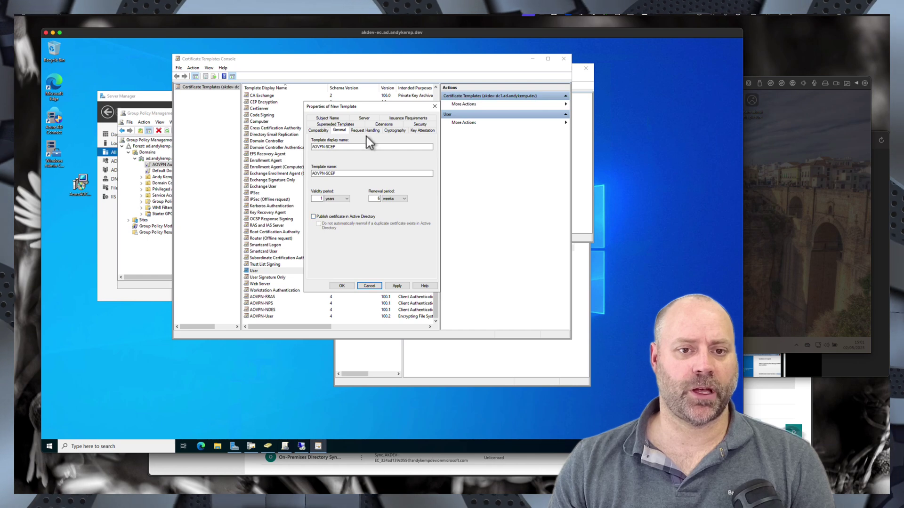
left_click(365, 131)
left_click(313, 202)
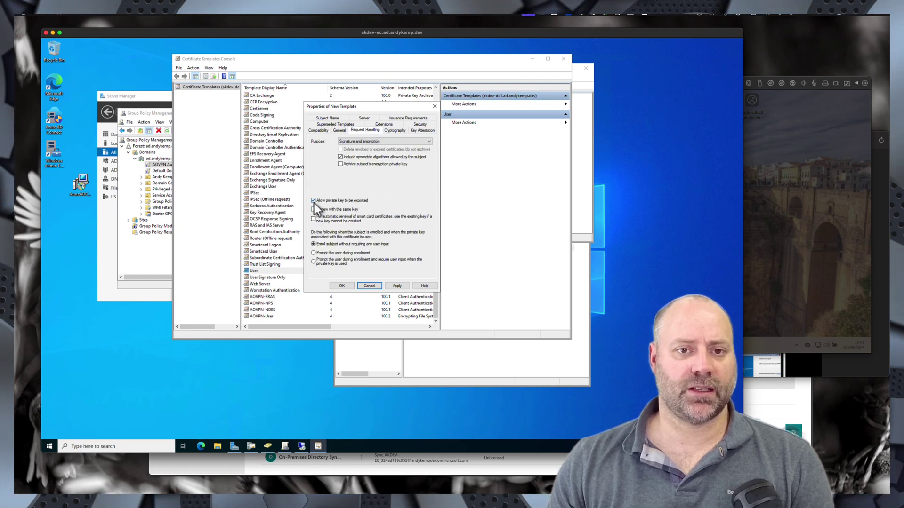
left_click(394, 131)
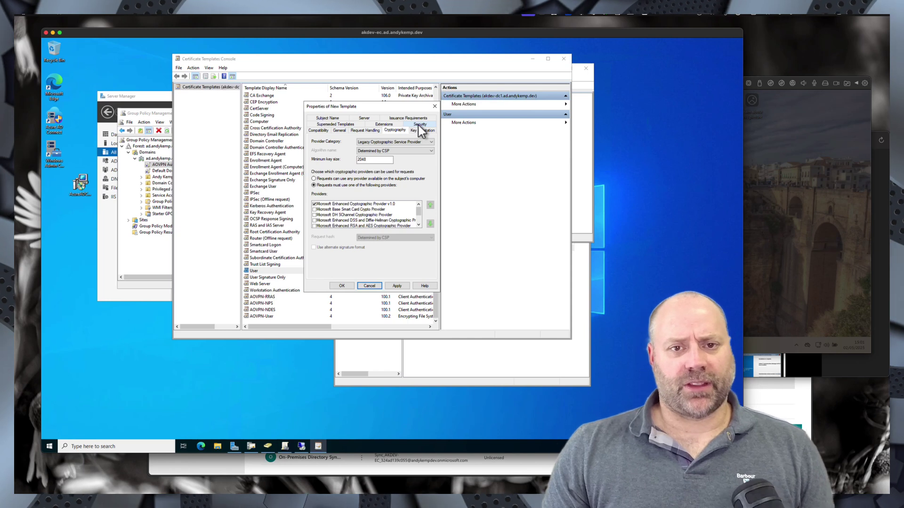
- Replace Domain Users with the NDES Service account and allow it to enroll
left_click(418, 125)
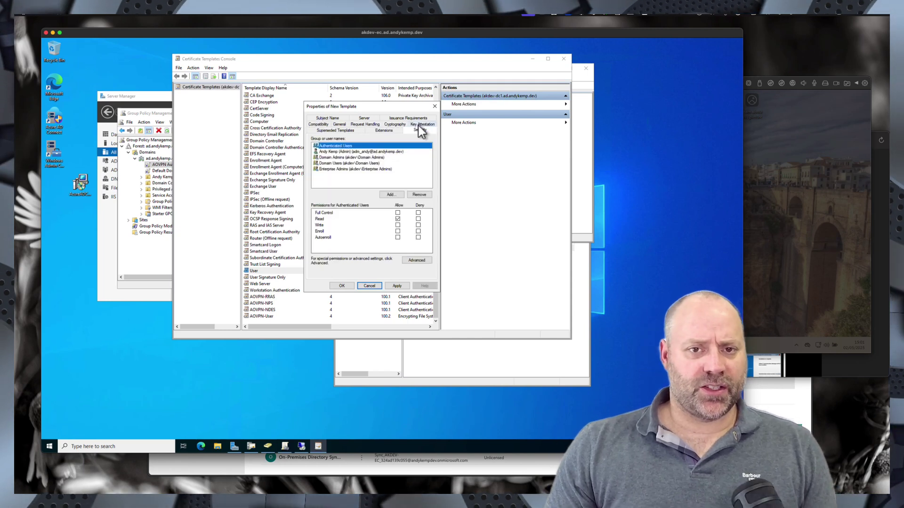
left_click(348, 163)
left_click(419, 194)
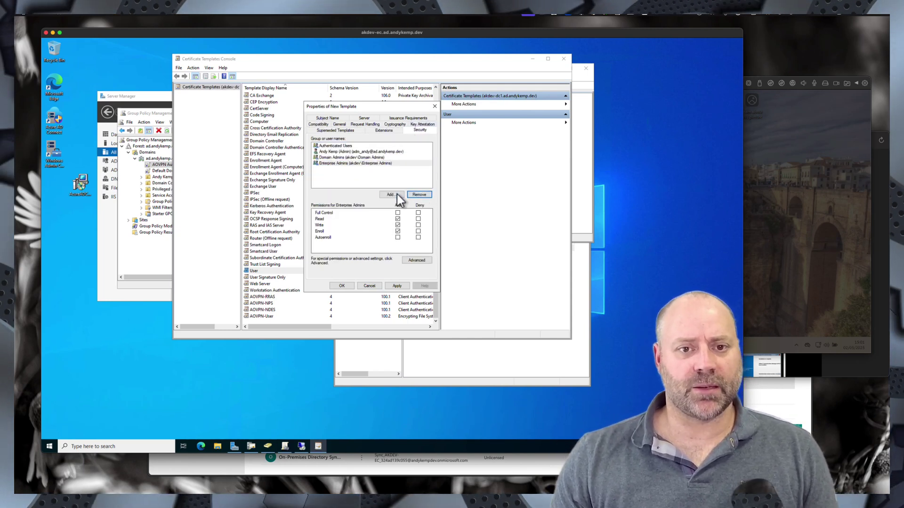
left_click(396, 194)
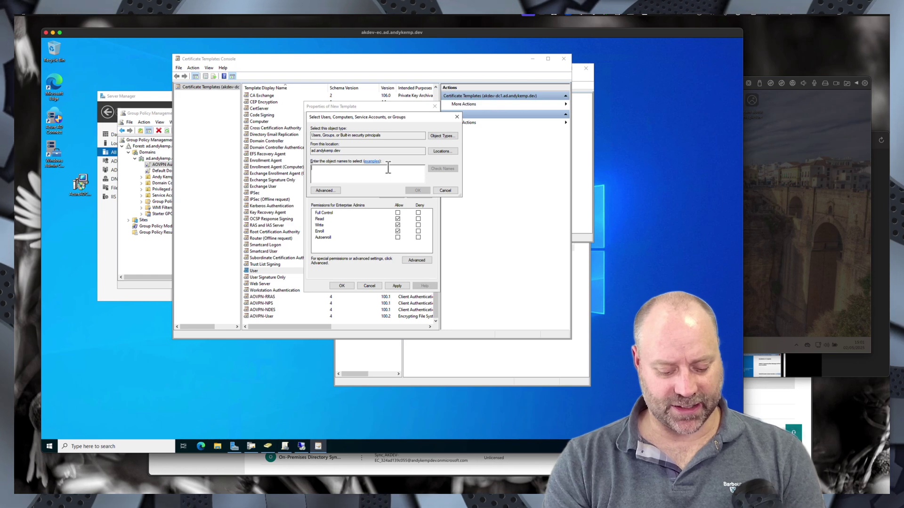
type("NDE")
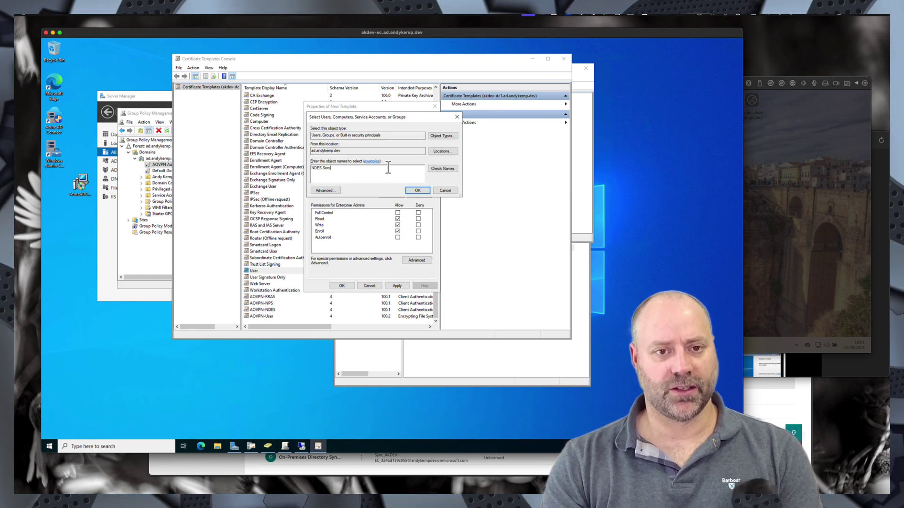
type("S Serv")
key("Return")
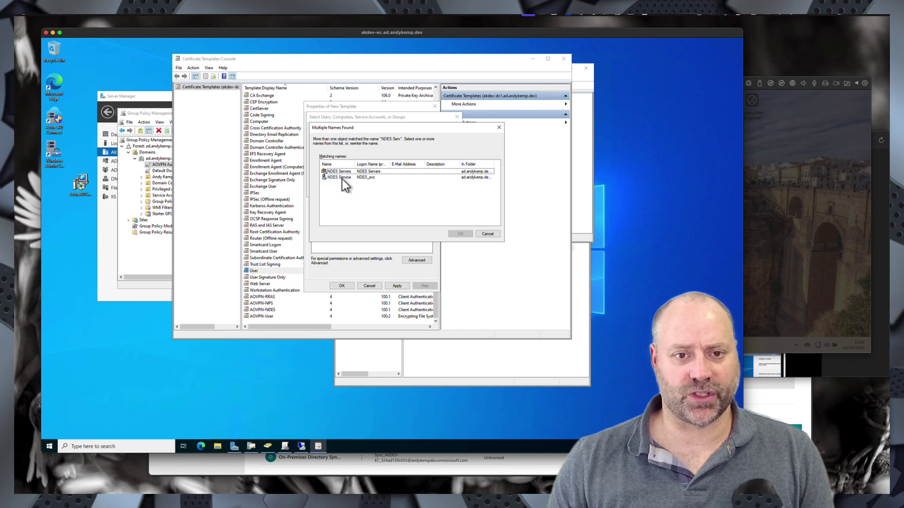
double_click(340, 178)
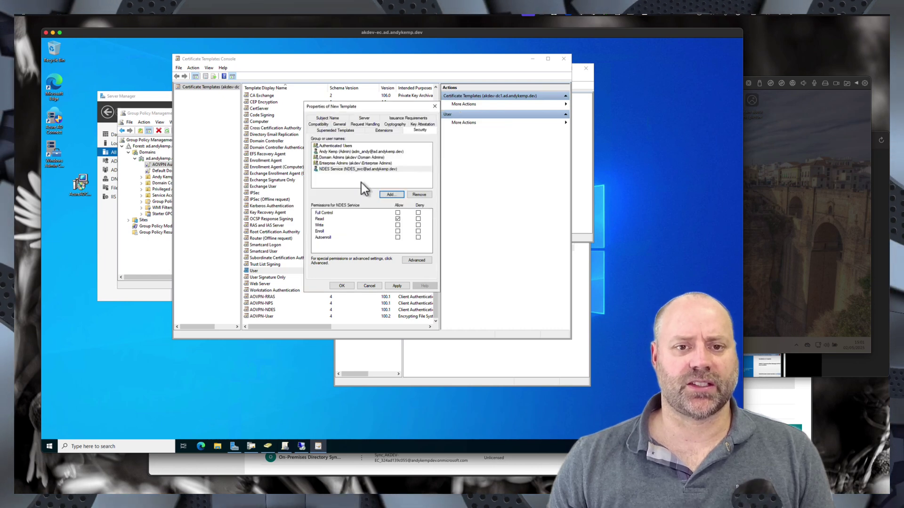
left_click(399, 231)
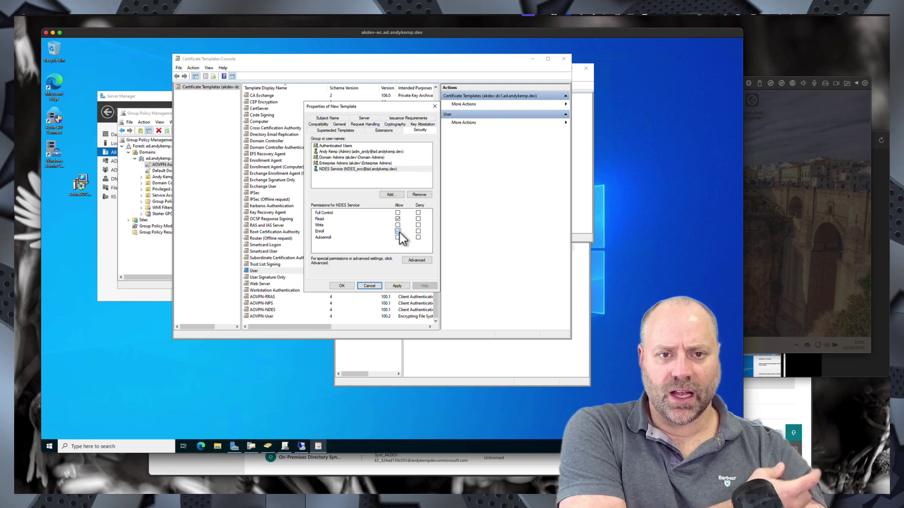
- Take the subject name from the request, accept the warning, and save AOVPN-SCEP
left_click(328, 118)
left_click(314, 141)
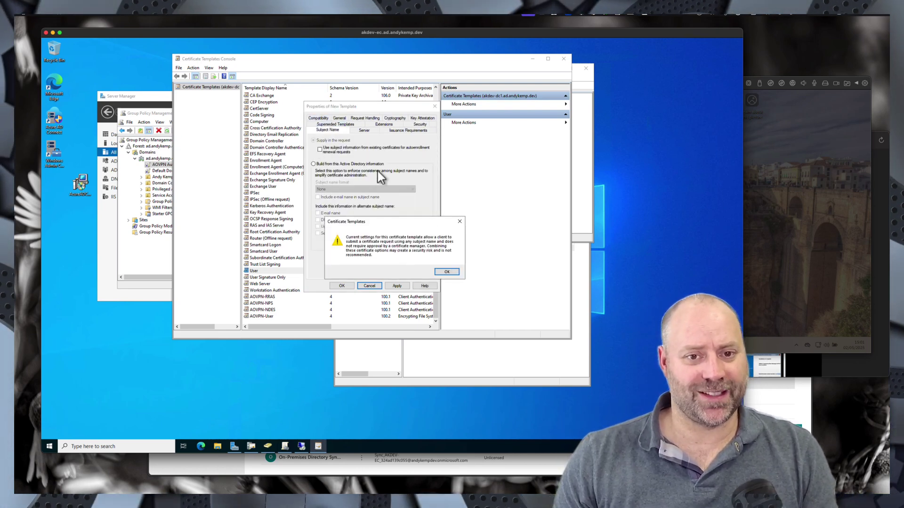
left_click(447, 273)
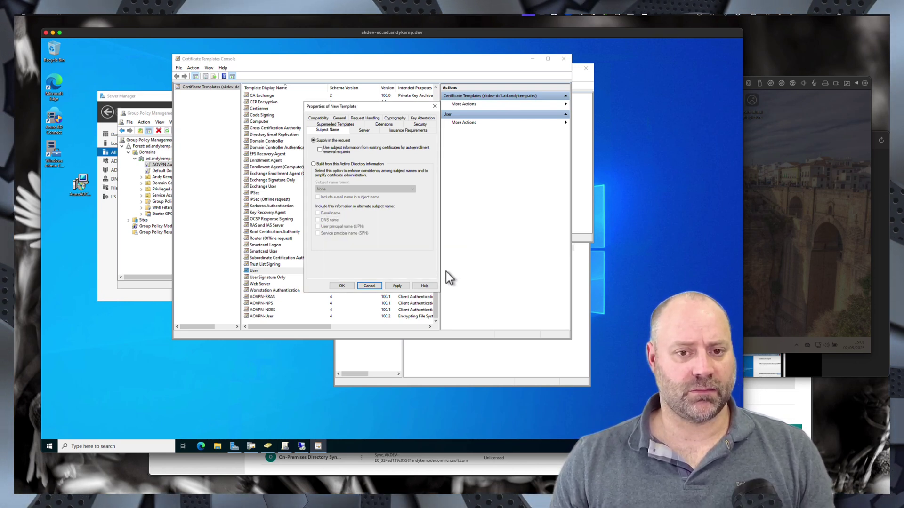
left_click(345, 286)
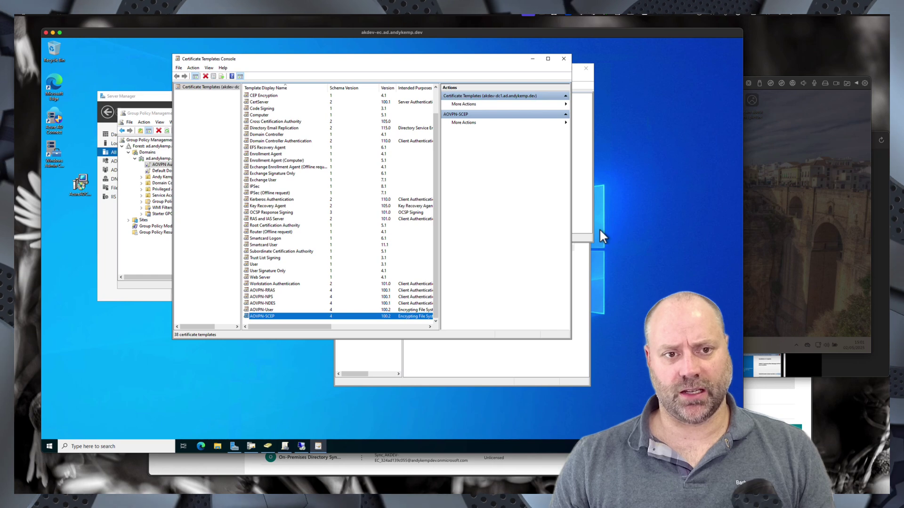
- Resume the Windows 11 client VM and launch Command Prompt via search
left_click(775, 180)
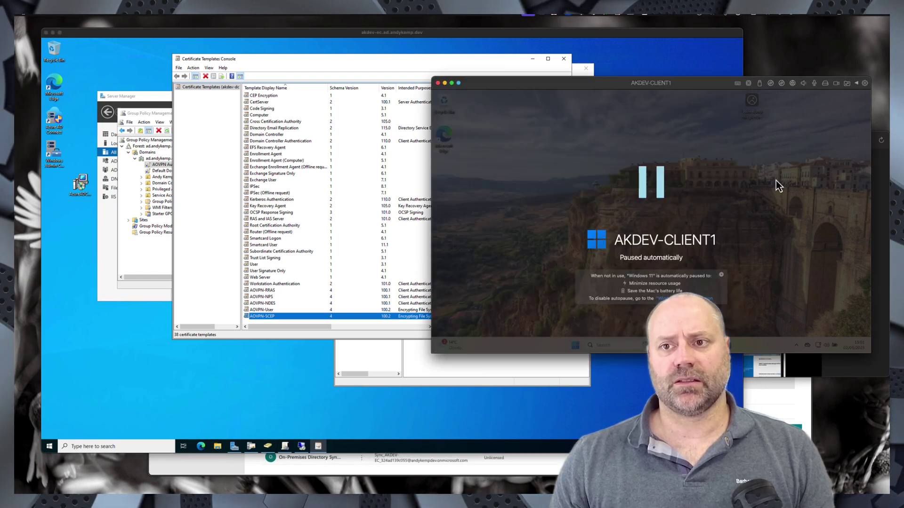
left_click(656, 176)
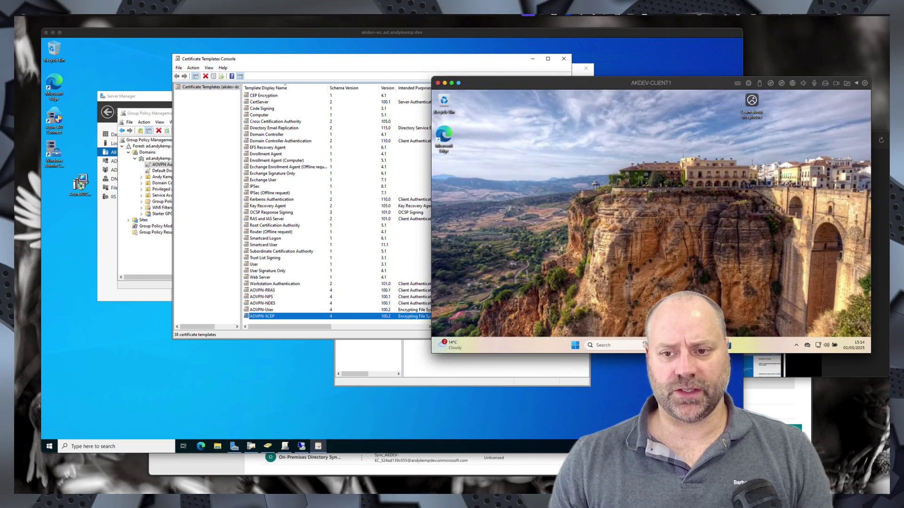
left_click(602, 348)
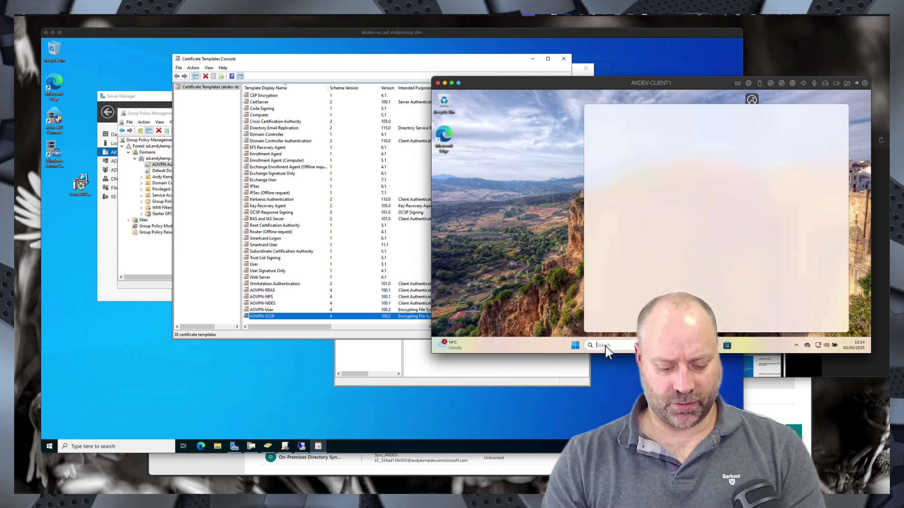
type("cmd")
key("Return")
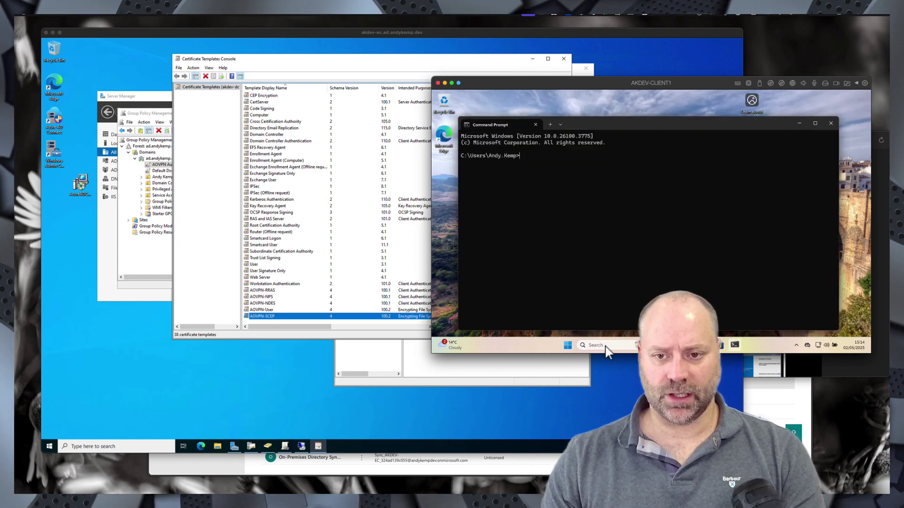
- Delete the personal certificate in the user certificate store and type gpupdate /force
left_click(606, 349)
type("certif")
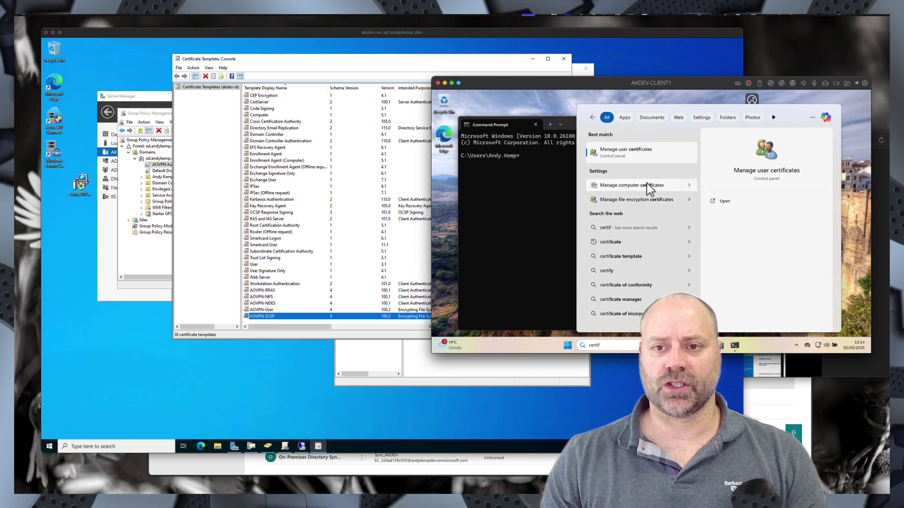
left_click(645, 156)
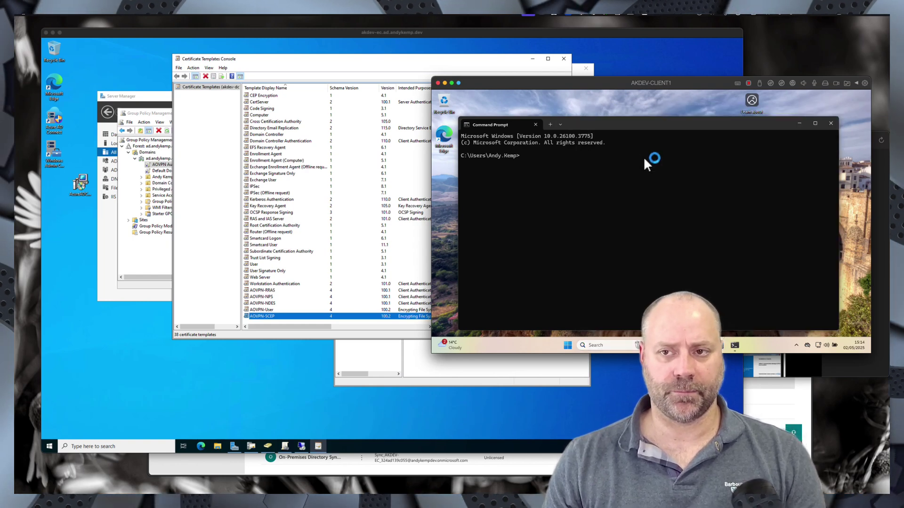
double_click(457, 128)
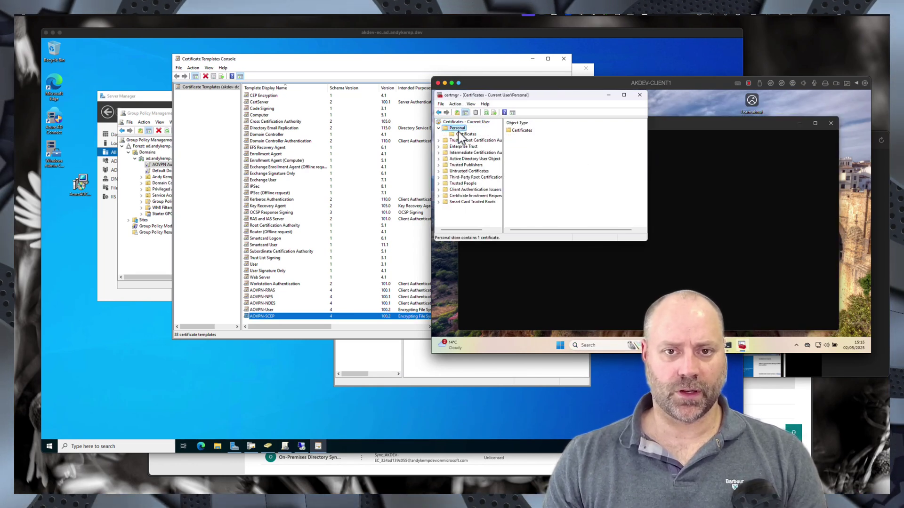
left_click(465, 134)
left_click(535, 132)
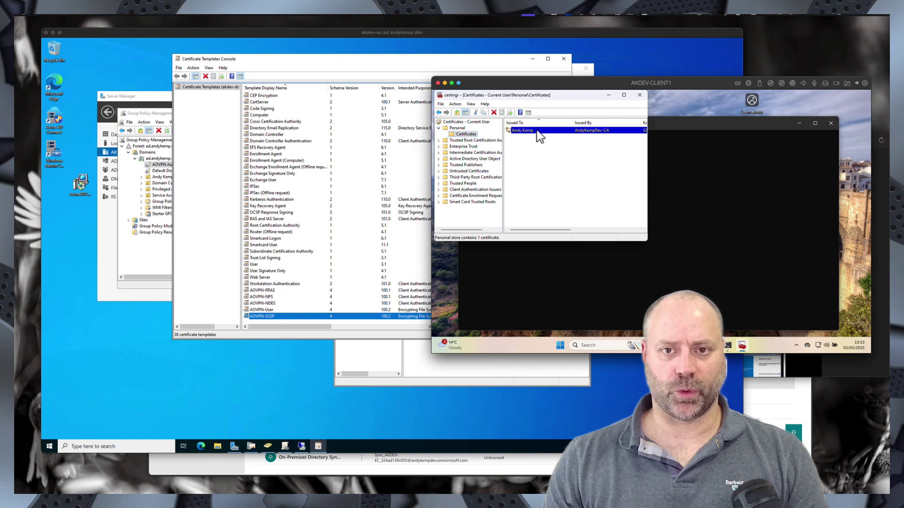
right_click(533, 130)
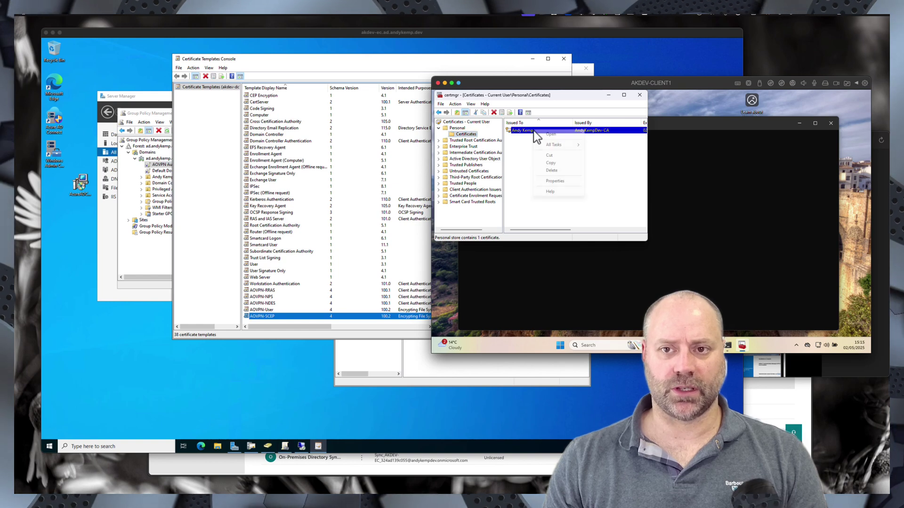
left_click(552, 170)
left_click(674, 245)
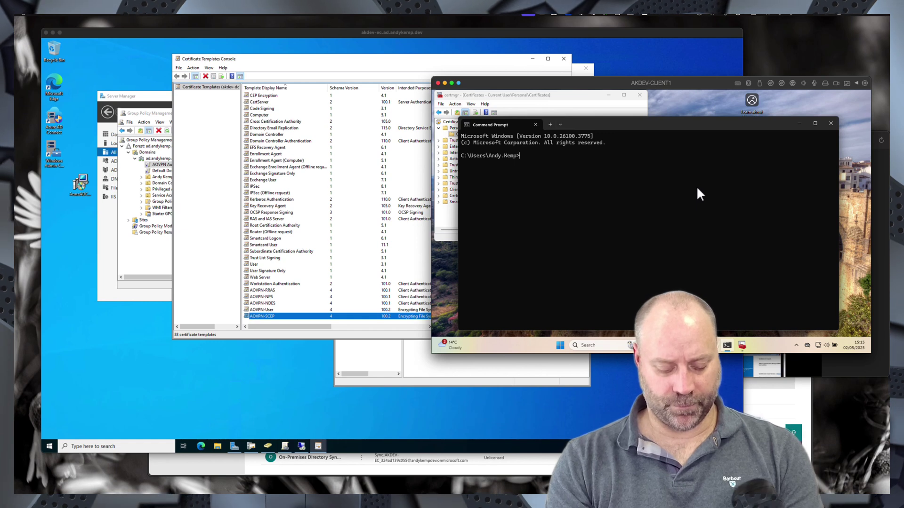
type("gpupdate /")
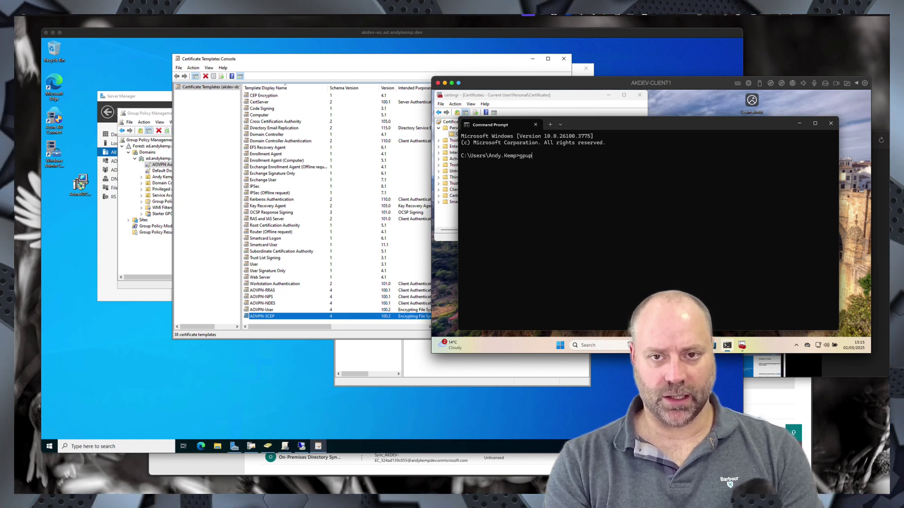
type("force")
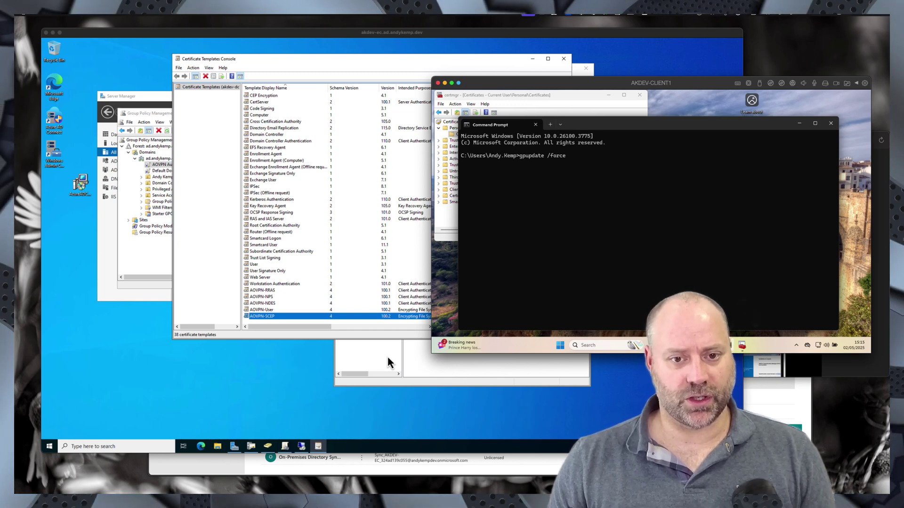
left_click(387, 358)
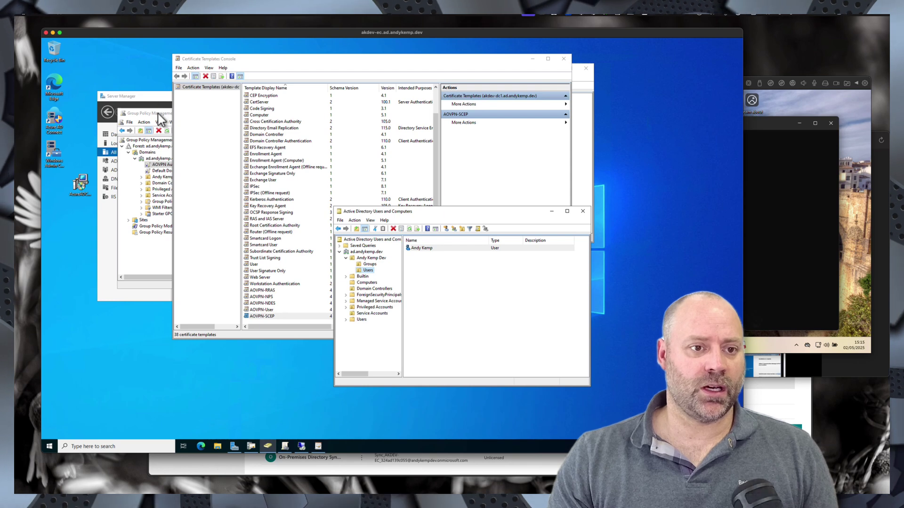
- Issue the AOVPN-NDES through AOVPN-User templates from the Certification Authority
left_click(319, 444)
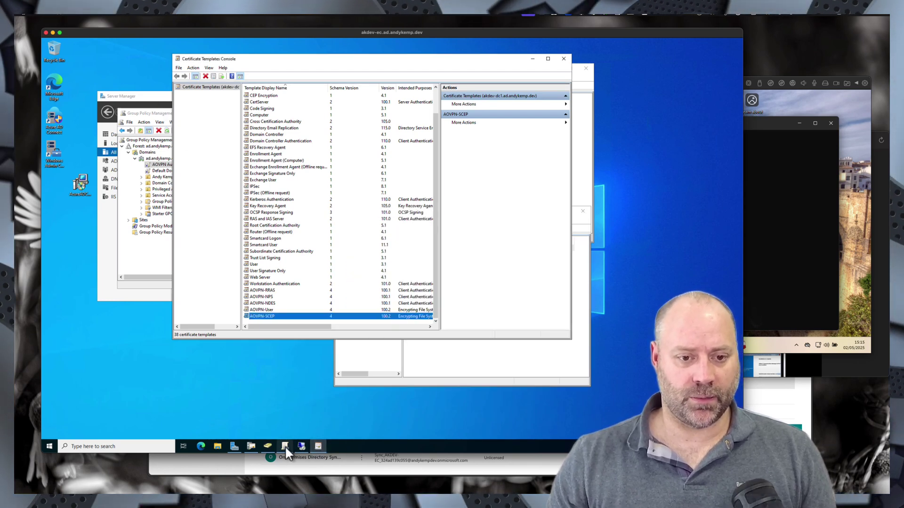
left_click(251, 445)
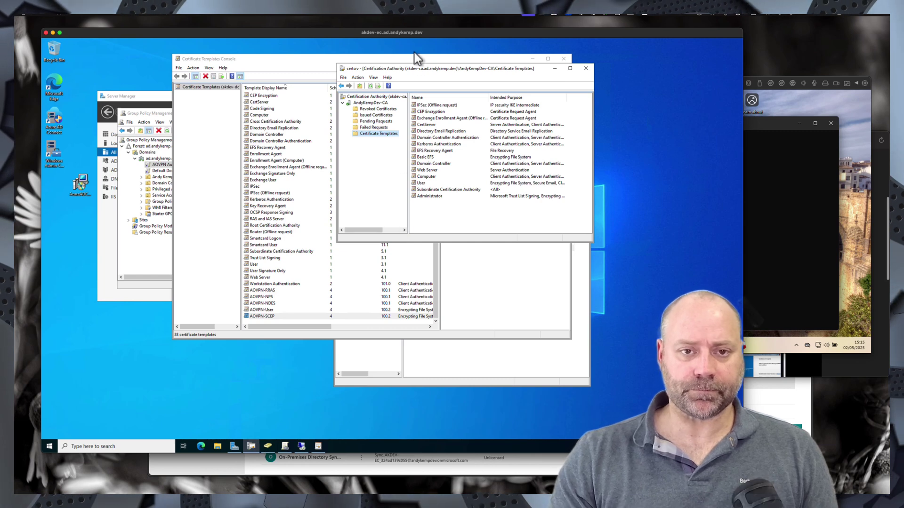
right_click(385, 133)
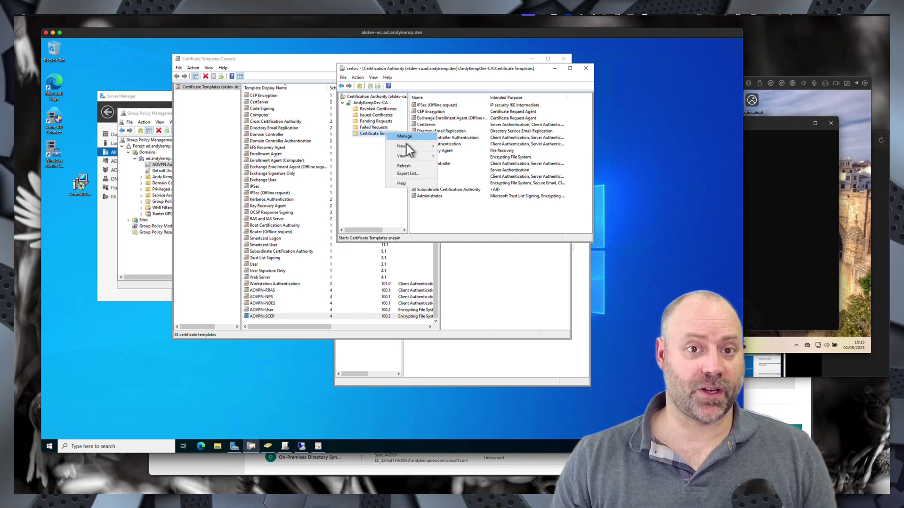
mouse_move(421, 147)
left_click(476, 146)
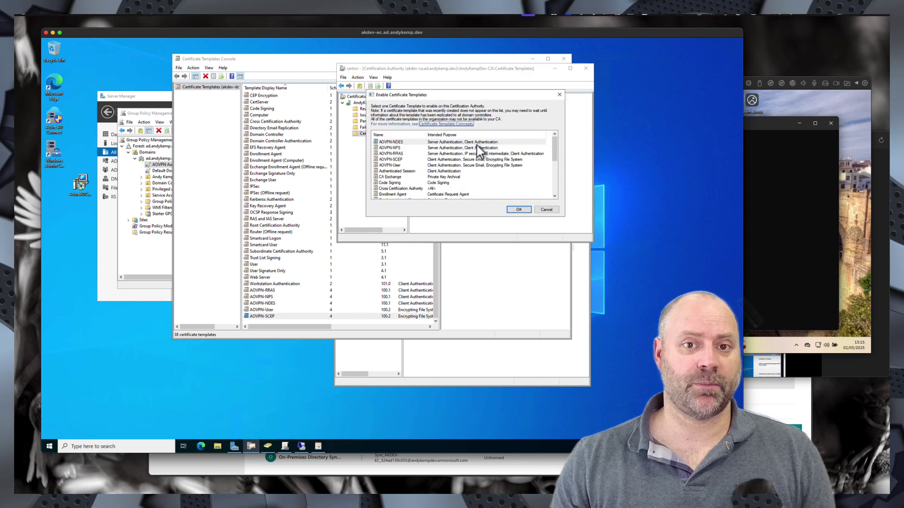
left_click(389, 142)
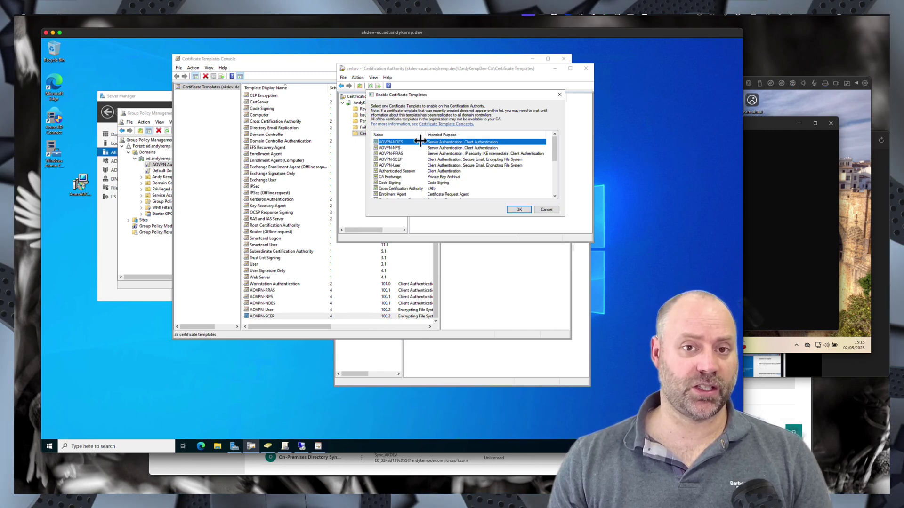
left_click(392, 167, "shift")
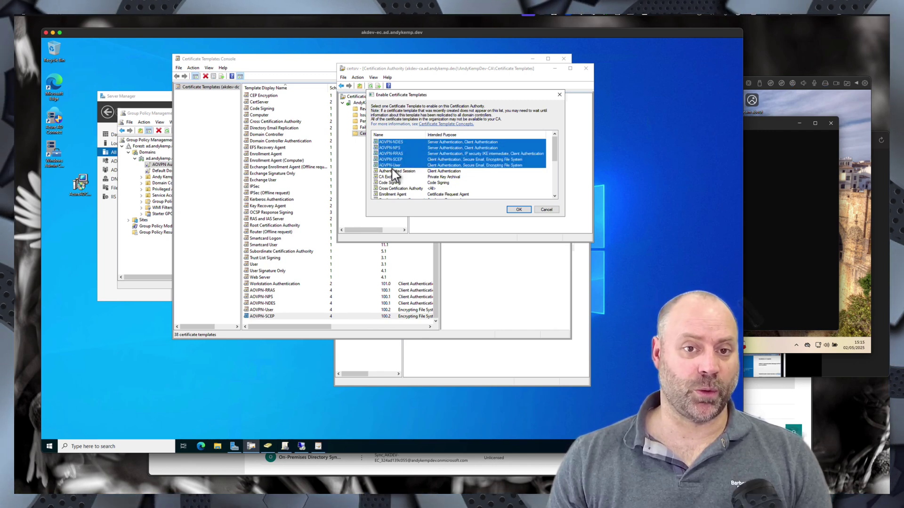
left_click(517, 210)
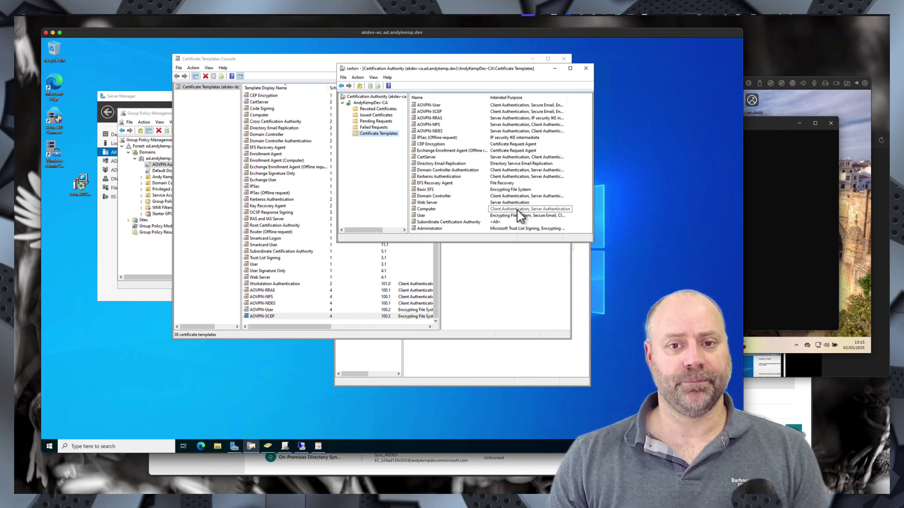
- Review the issued AOVPN-User, AOVPN-NDES and AOVPN-RRAS templates' intended purposes
left_click(431, 106)
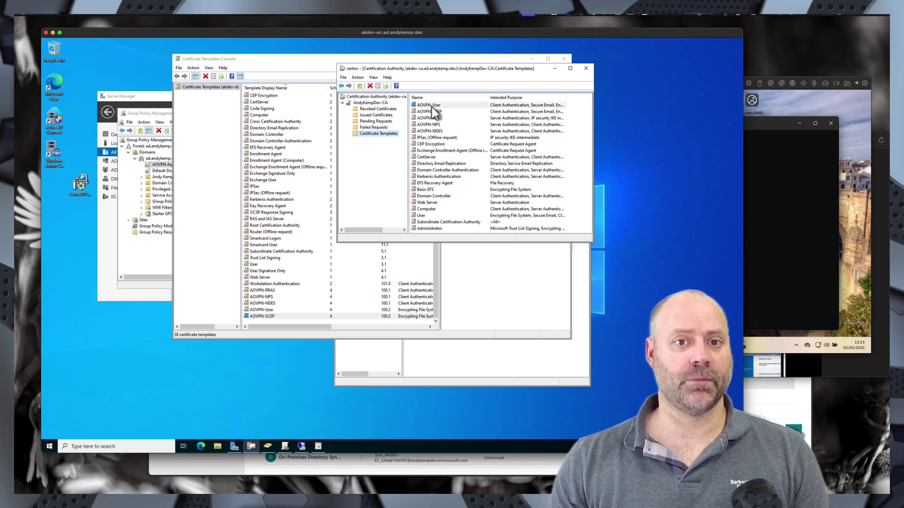
left_click(429, 131)
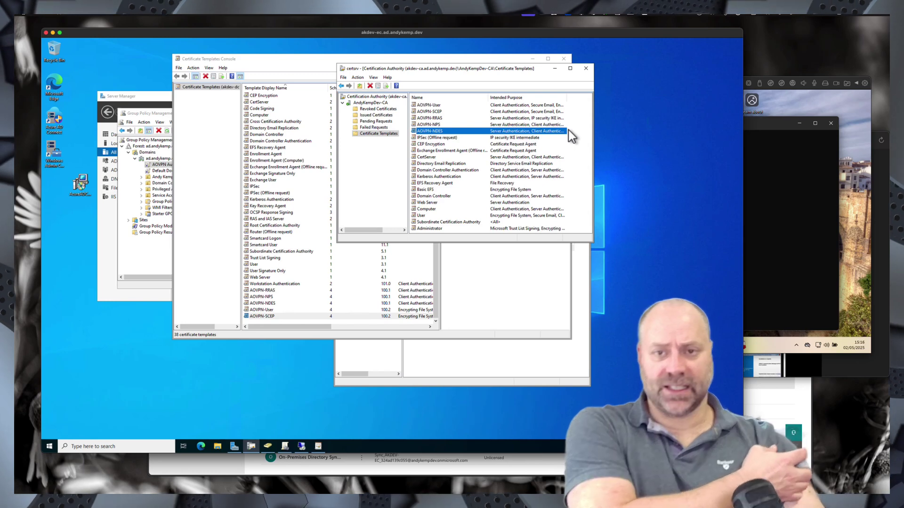
left_click(430, 118)
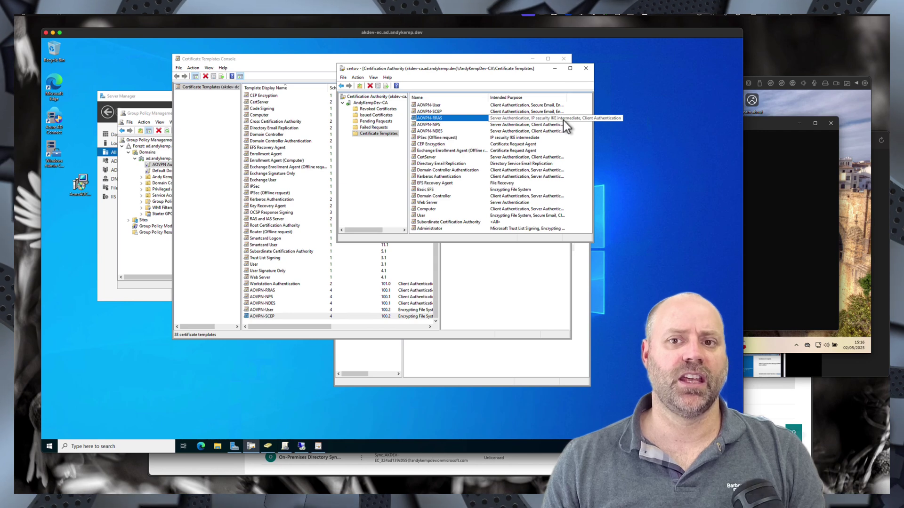
left_click(767, 125)
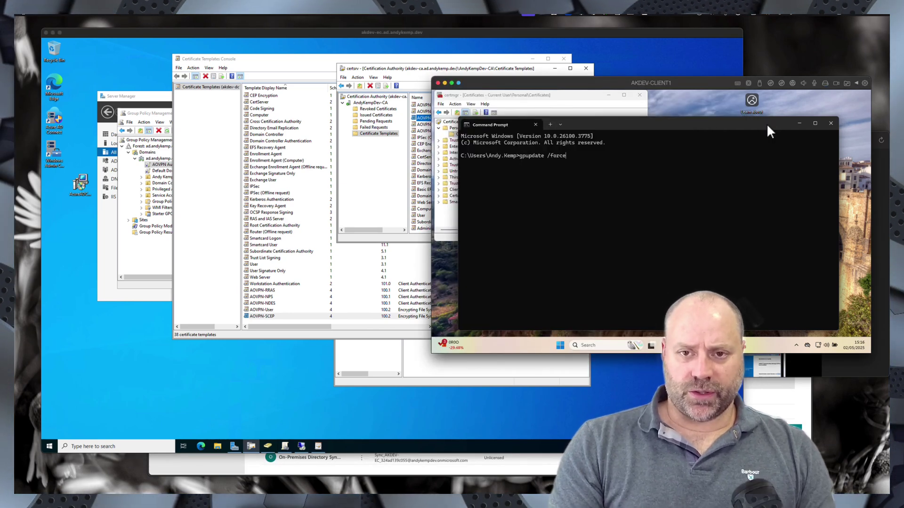
- Run gpupdate /force in the client's Command Prompt and move the window aside
key("Return")
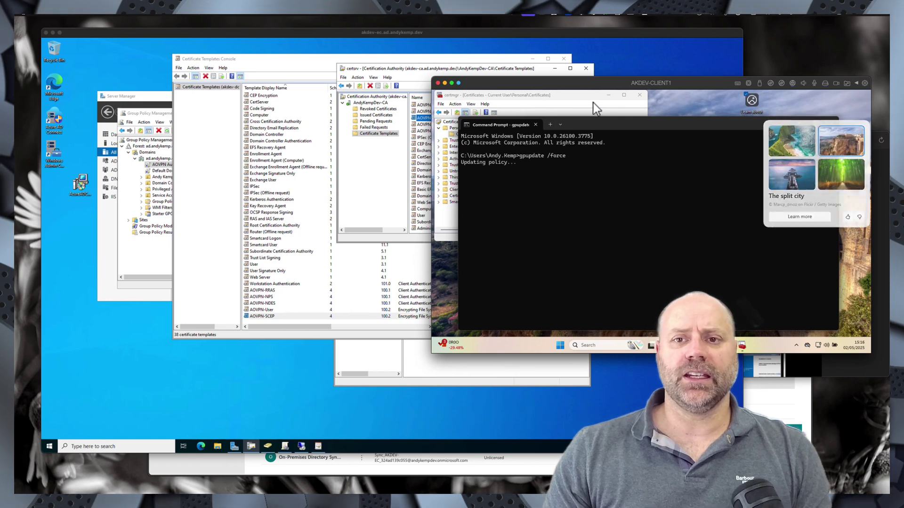
left_click_drag(593, 120, 661, 146)
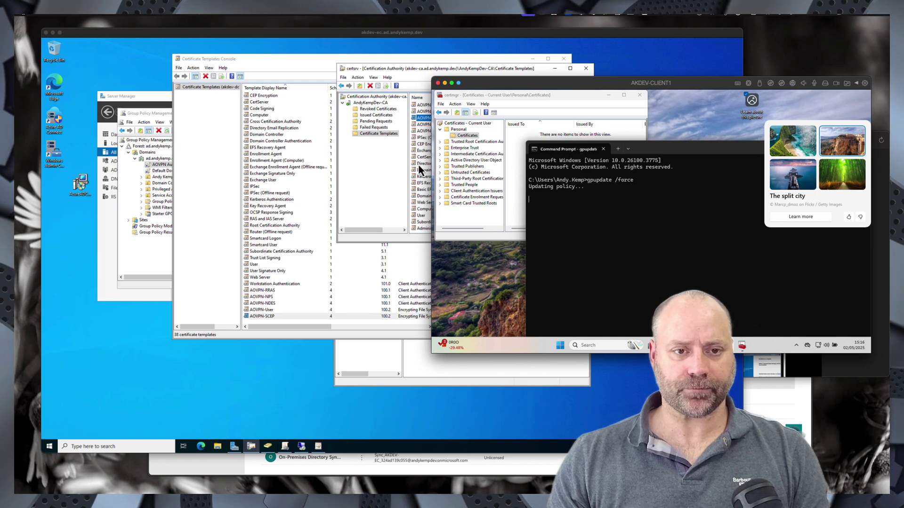
- Select AKDEV-NDES, AKDEV-NPS and akdev-rras in All Servers and restart all three servers
left_click(109, 214)
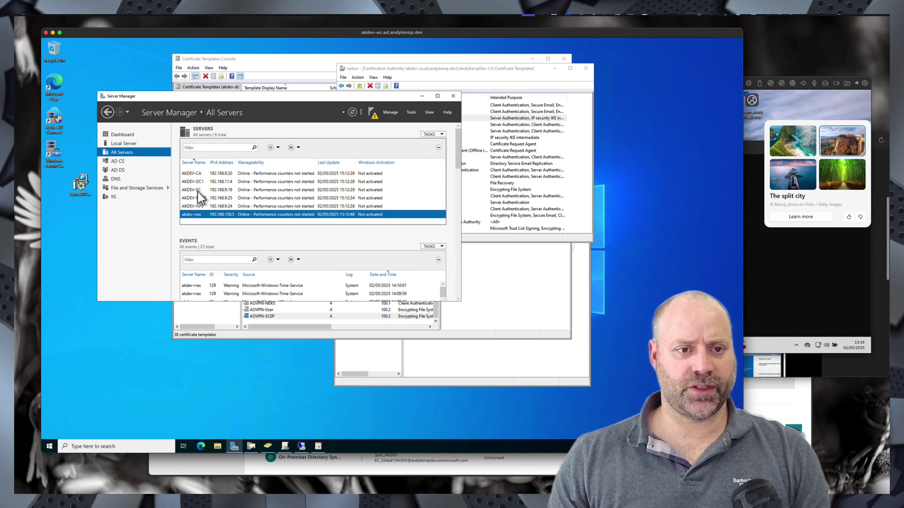
left_click(198, 192)
left_click(201, 199)
left_click(198, 208, "shift")
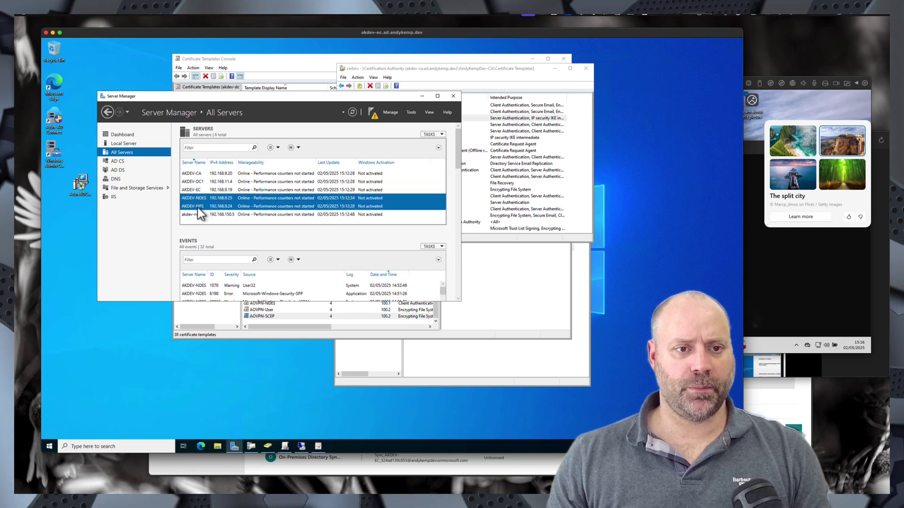
left_click(196, 215, "shift")
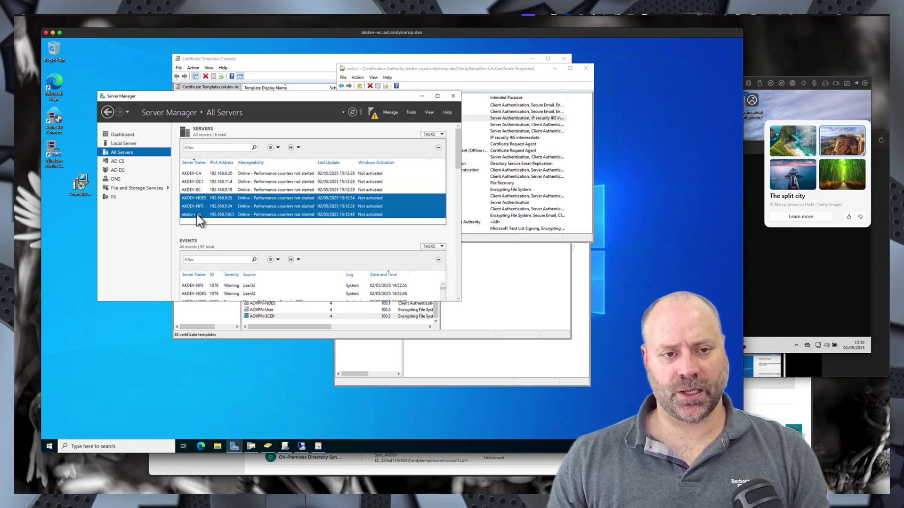
right_click(197, 215)
left_click(222, 226)
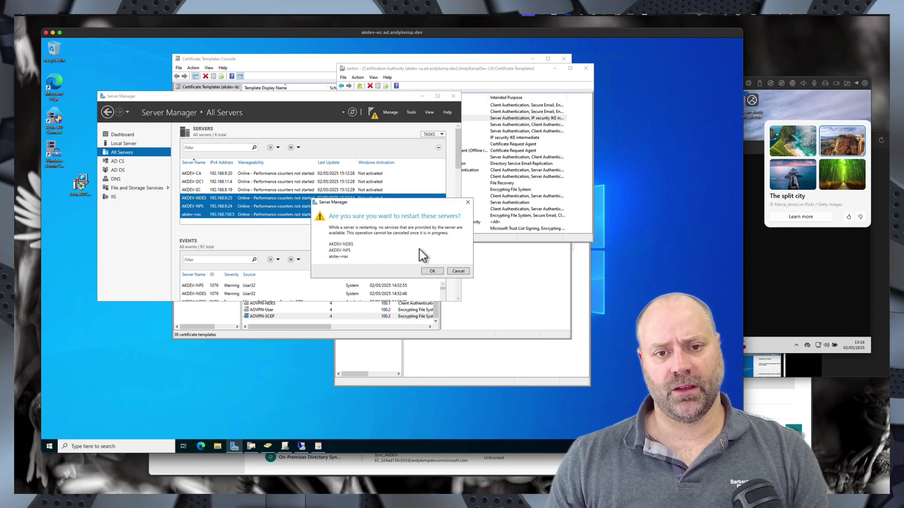
left_click(432, 271)
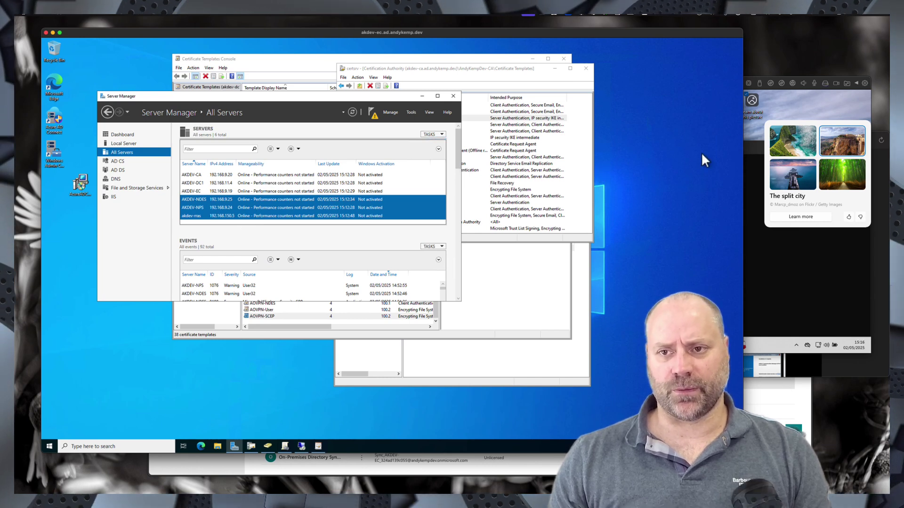
- Refresh the client's Personal certificates list and check the Group Policy update result
left_click(751, 146)
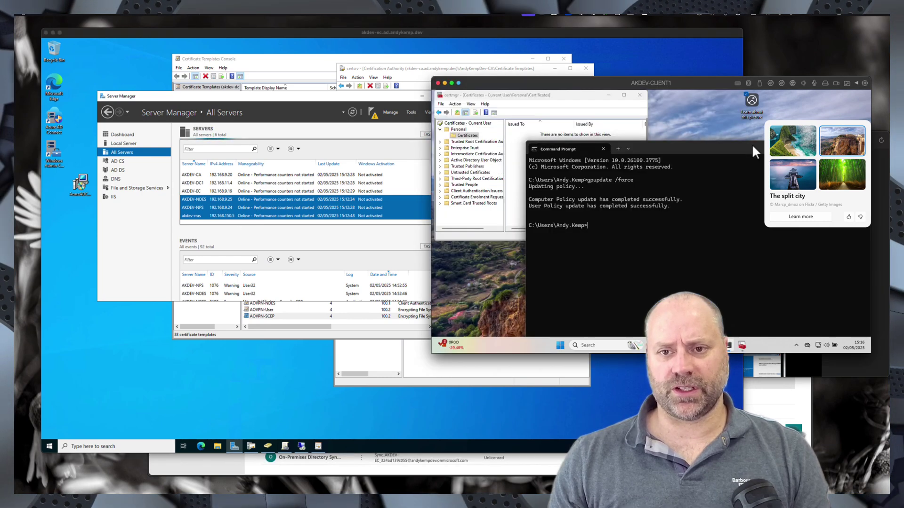
left_click(512, 147)
right_click(516, 145)
left_click(537, 162)
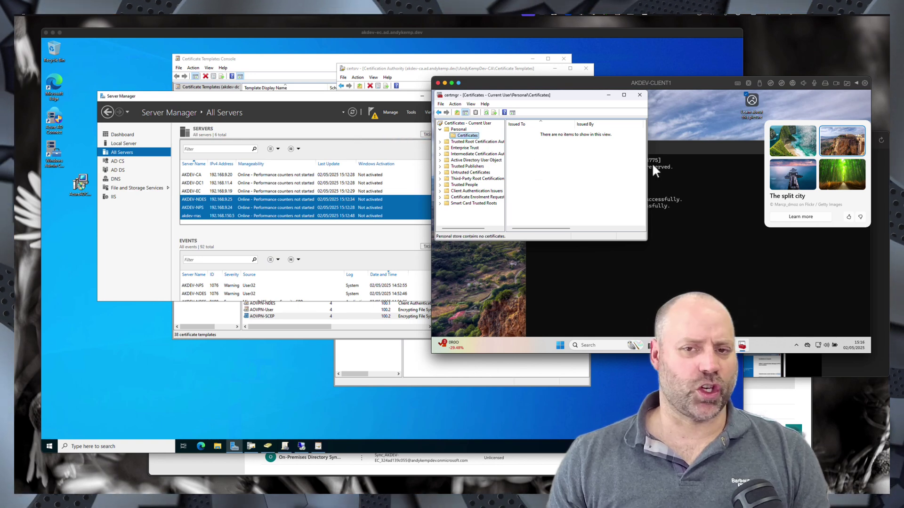
left_click(692, 148)
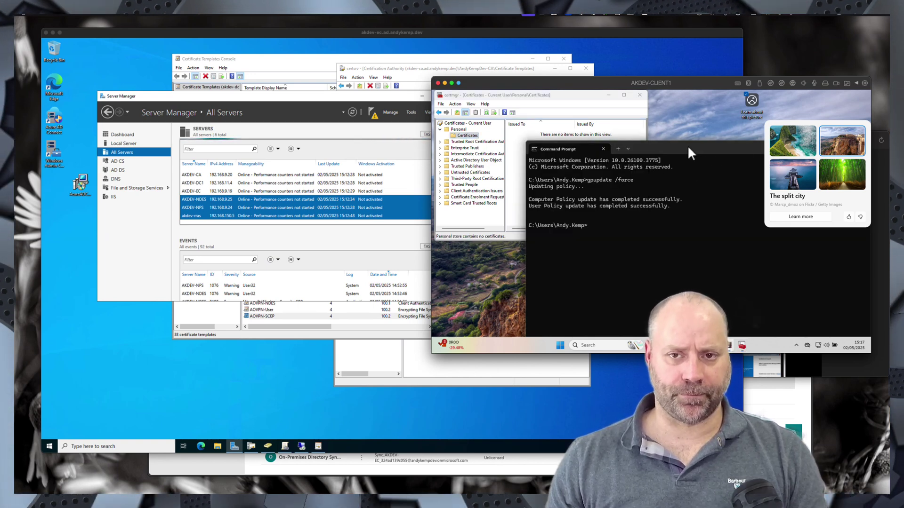
- Start a new certificate request under Active Directory Enrollment Policy, confirm only Basic EFS and User appear, and cancel
left_click(471, 136)
right_click(473, 136)
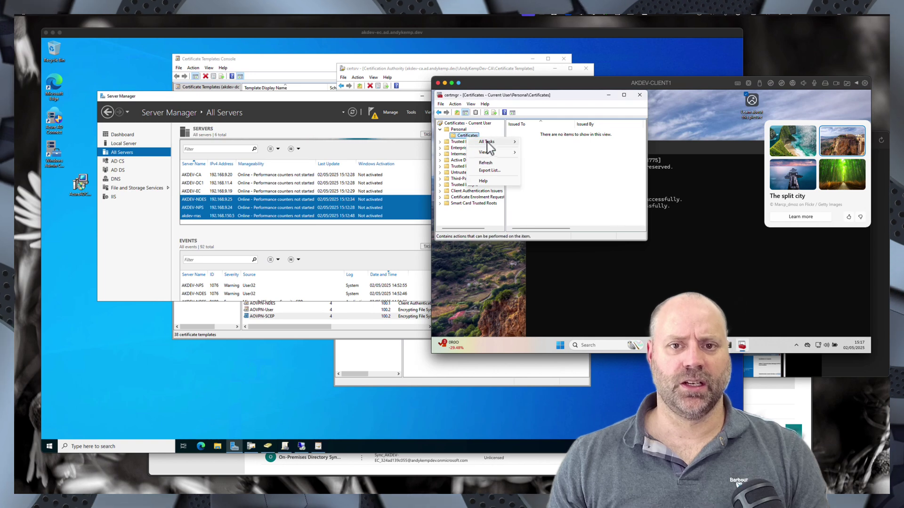
mouse_move(493, 143)
left_click(542, 144)
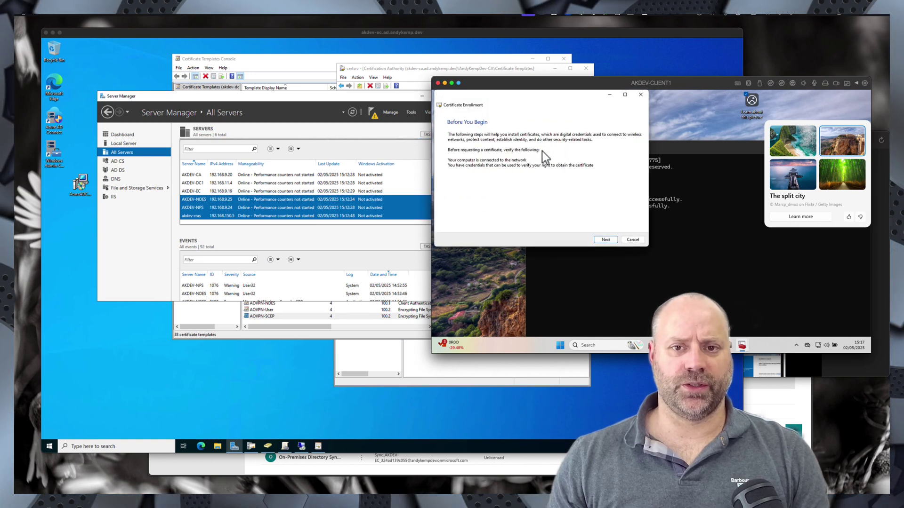
left_click(606, 240)
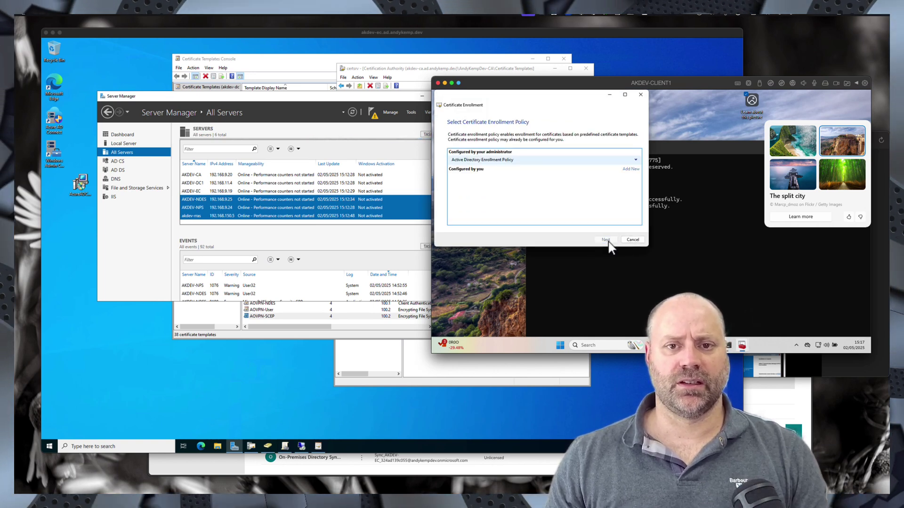
left_click(606, 240)
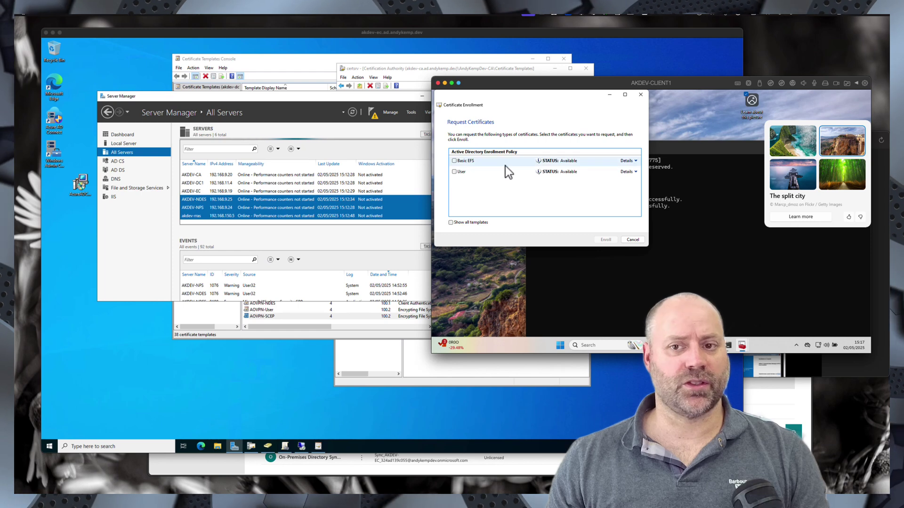
left_click(637, 239)
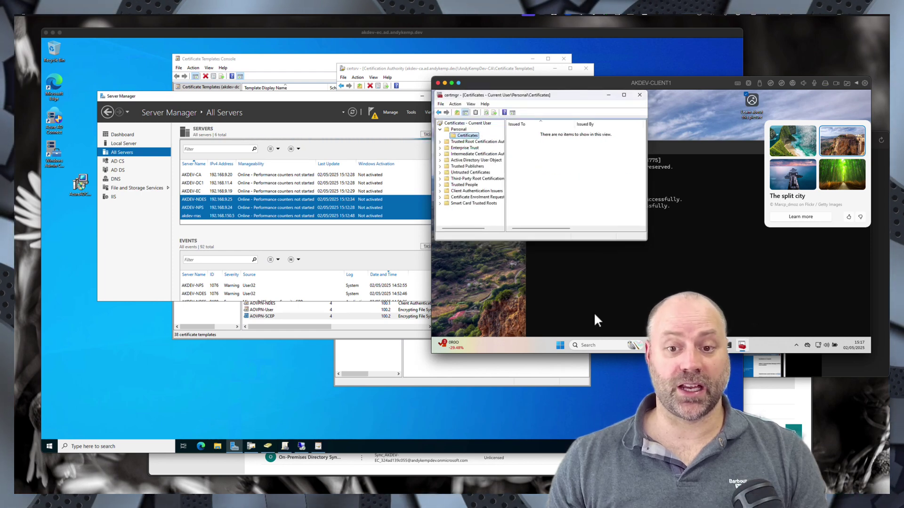
- Restart the Windows 11 client computer
right_click(561, 341)
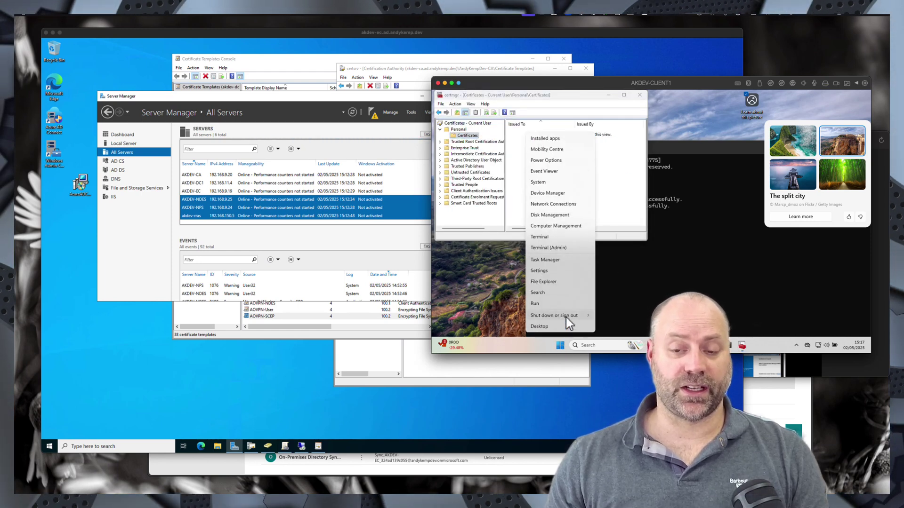
mouse_move(574, 316)
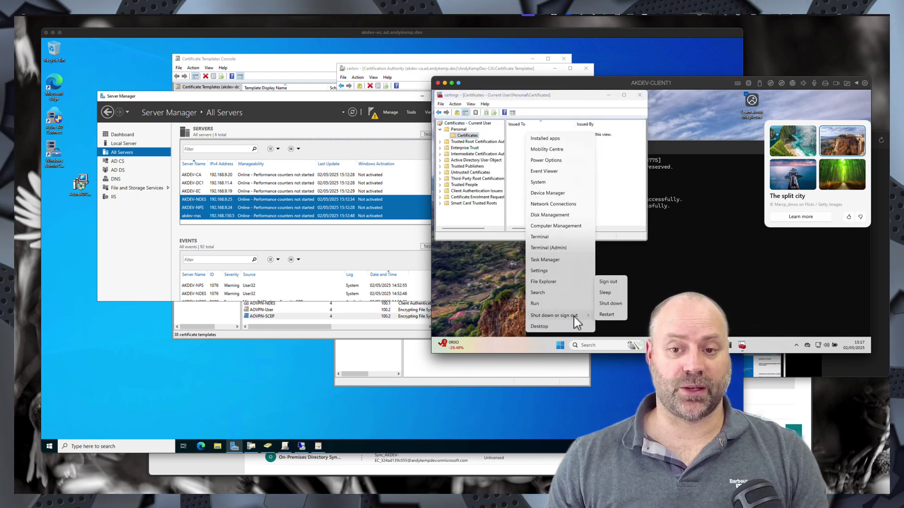
left_click(607, 315)
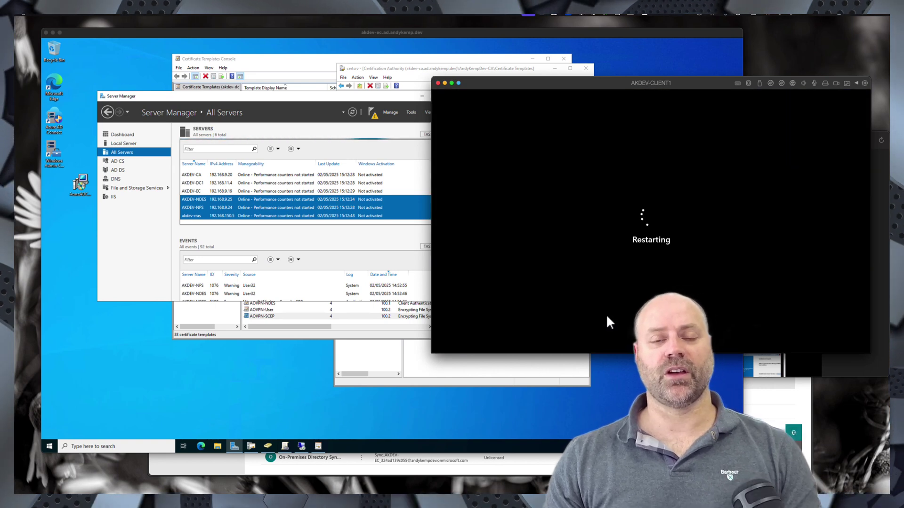
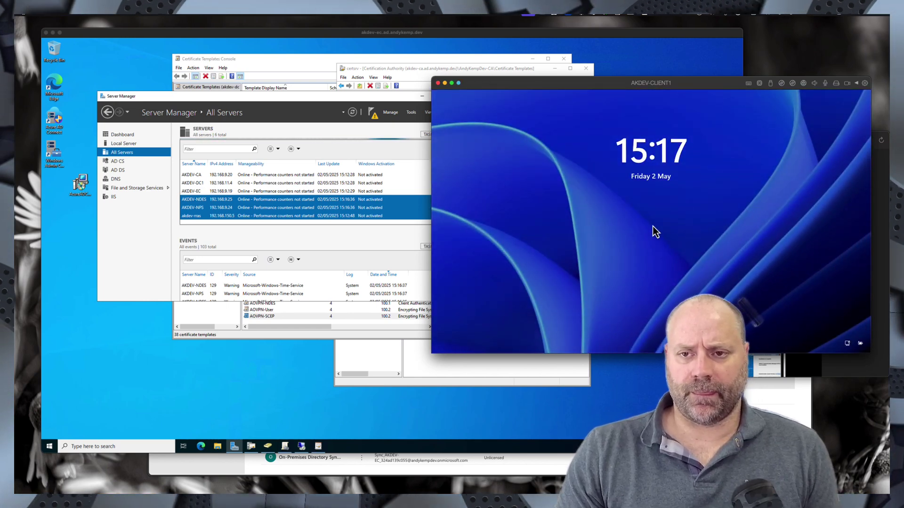
- Sign in to the Windows 11 client with the user's password
left_click(632, 236)
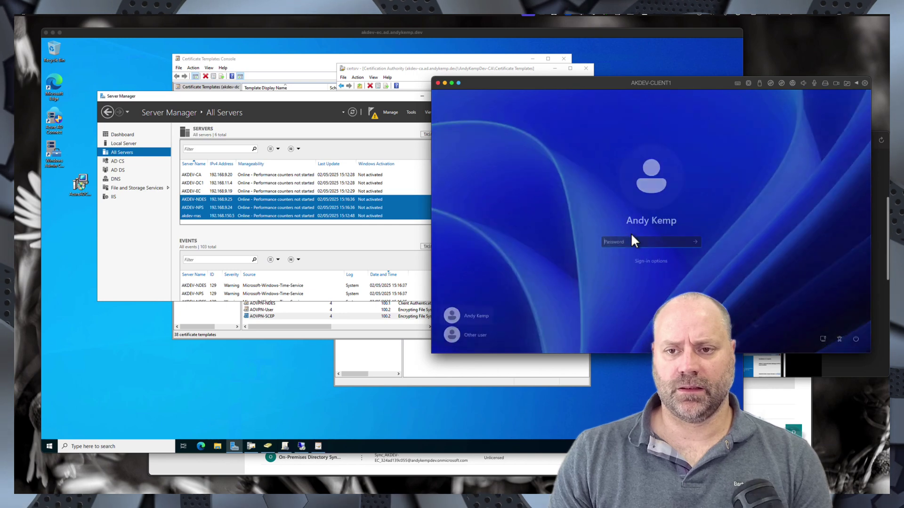
type("********")
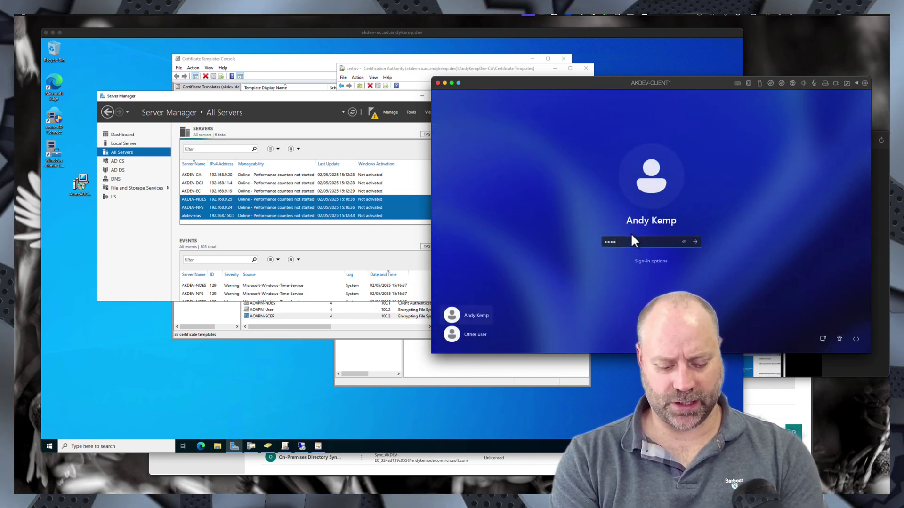
key("Return")
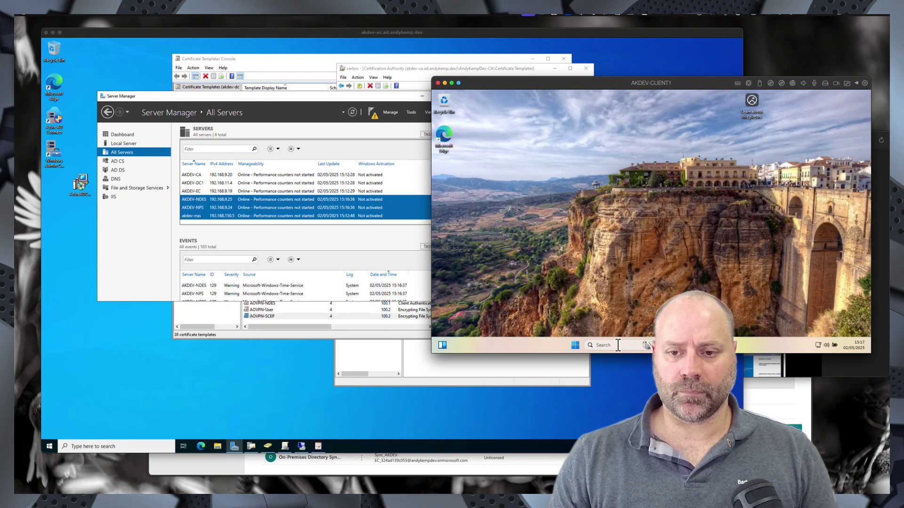
- Search 'certif' and open Manage user certificates (certmgr)
left_click(617, 345)
type("certif")
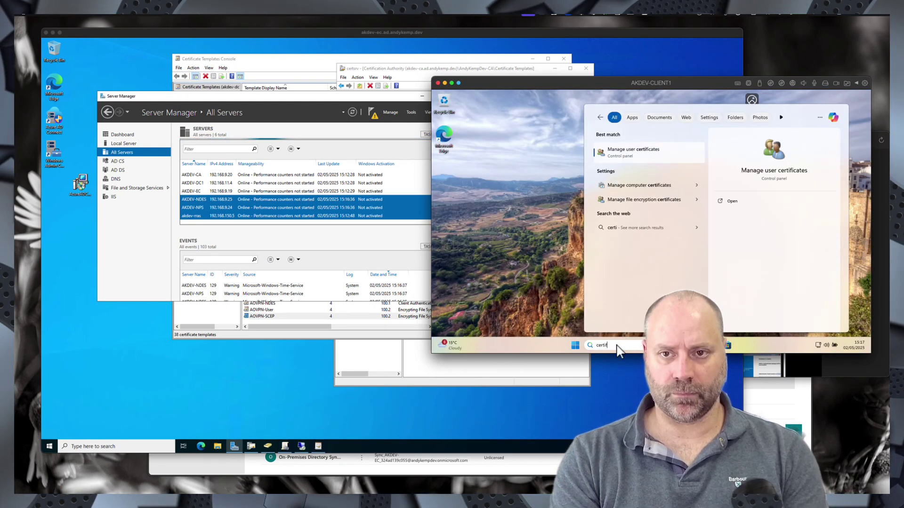
key("Return")
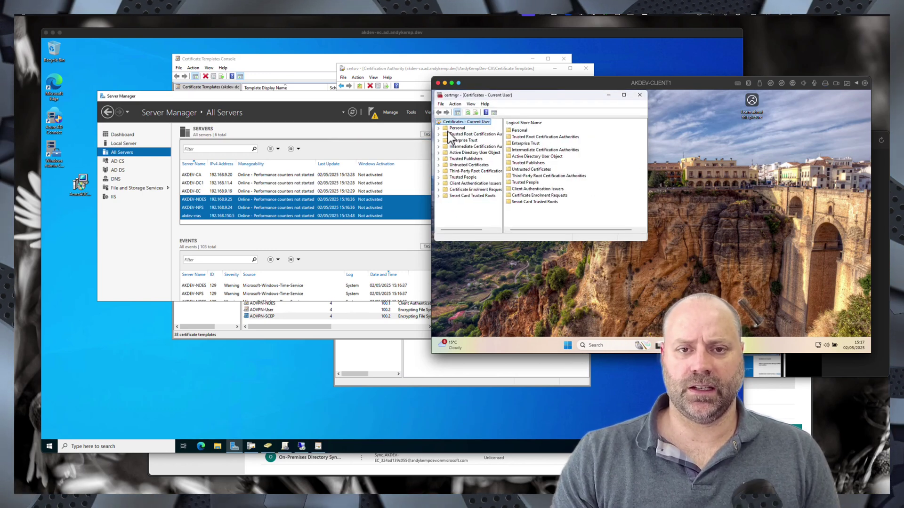
- Refresh the Personal certificate store and confirm it holds no certificates
left_click(453, 128)
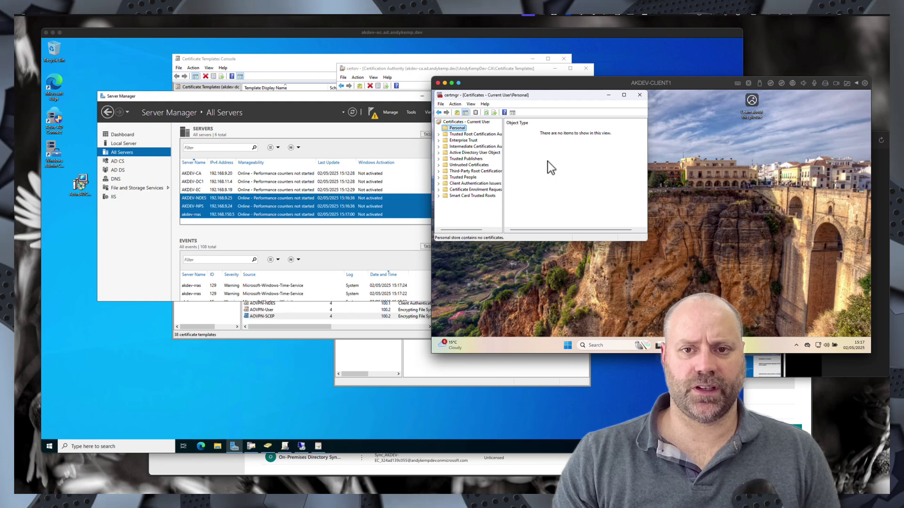
right_click(560, 161)
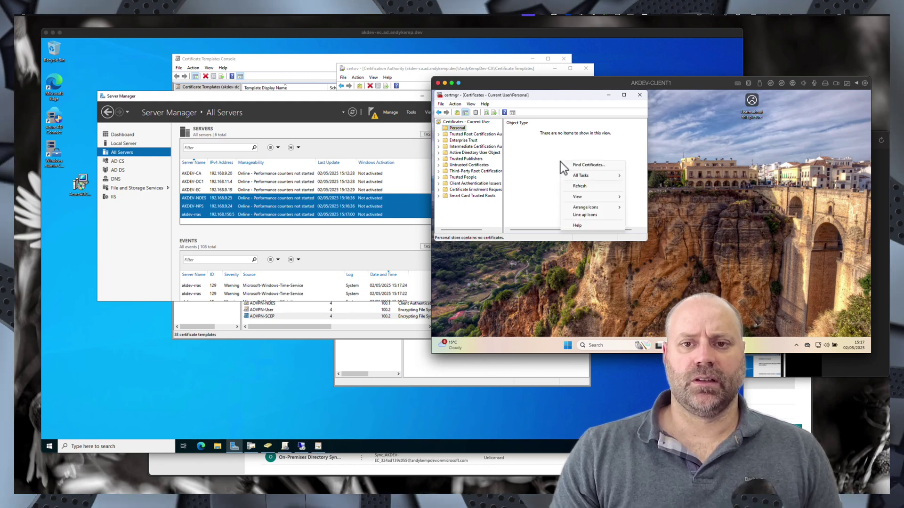
left_click(579, 189)
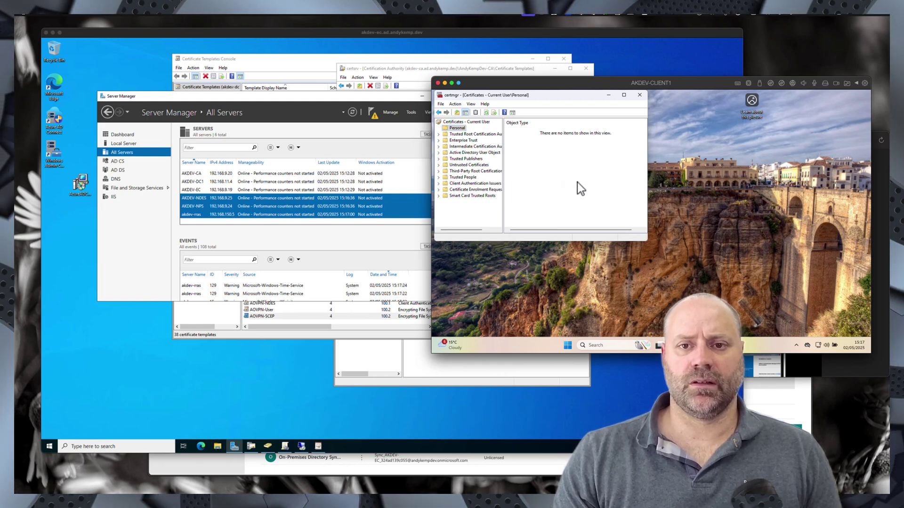
- Open a Command Prompt from taskbar search with 'cmd'
left_click(597, 347)
type("gp")
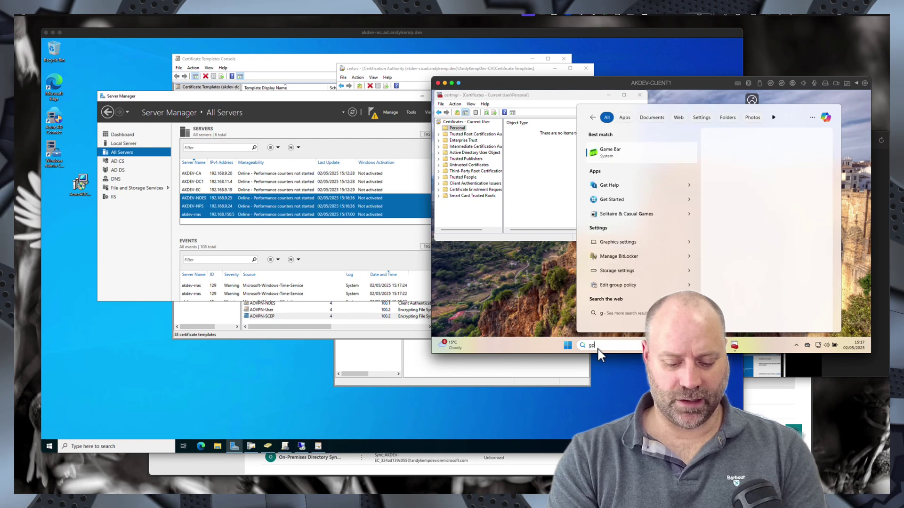
type("update /froce")
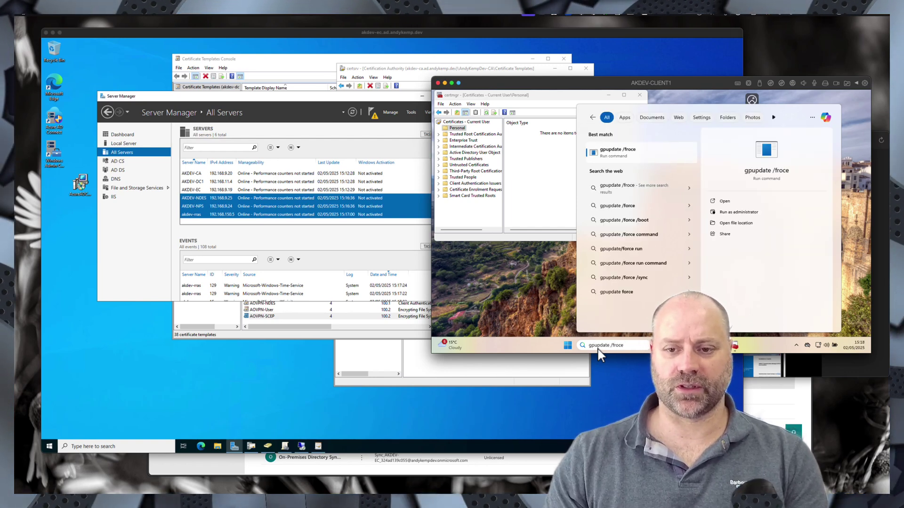
left_click_drag(628, 346, 574, 345)
key("ctrl+c")
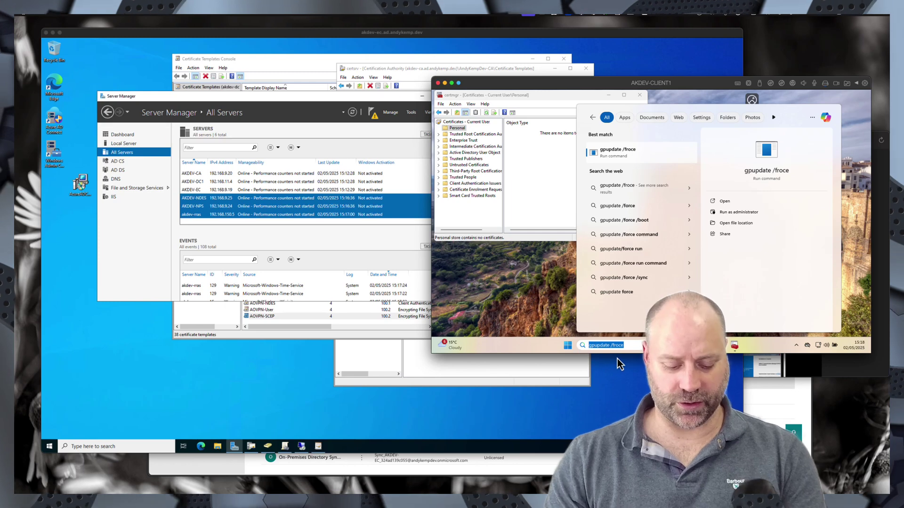
type("cmd")
key("Return")
- Run gpupdate /force at the prompt, correcting the misspelled switch
key("ctrl+v")
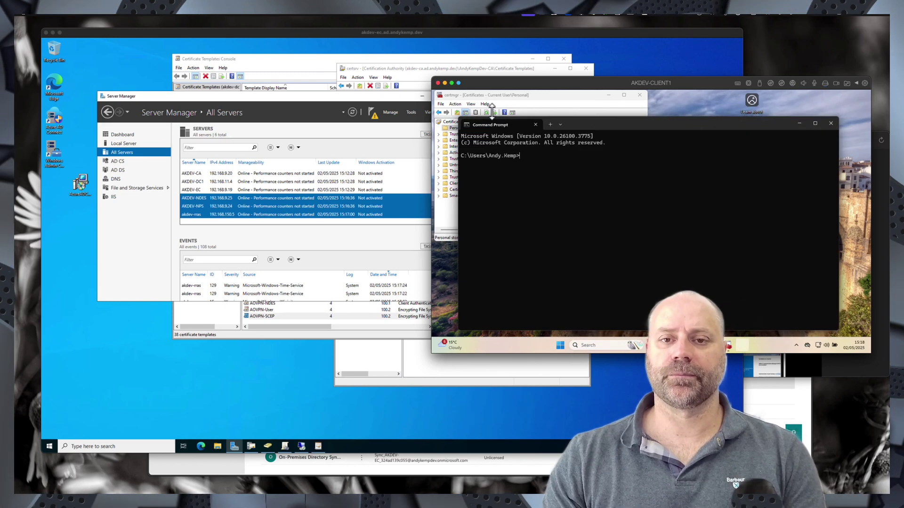
key("Return")
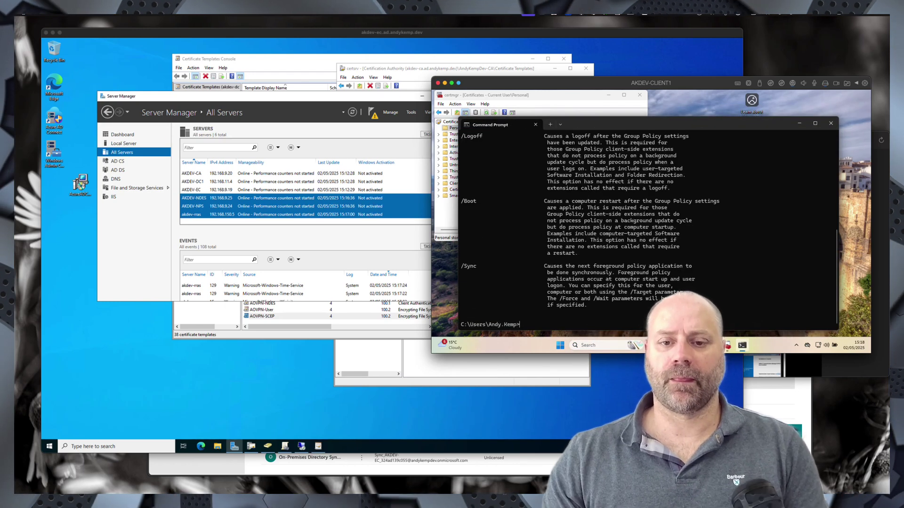
key("Up")
key("Left")
key("Left")
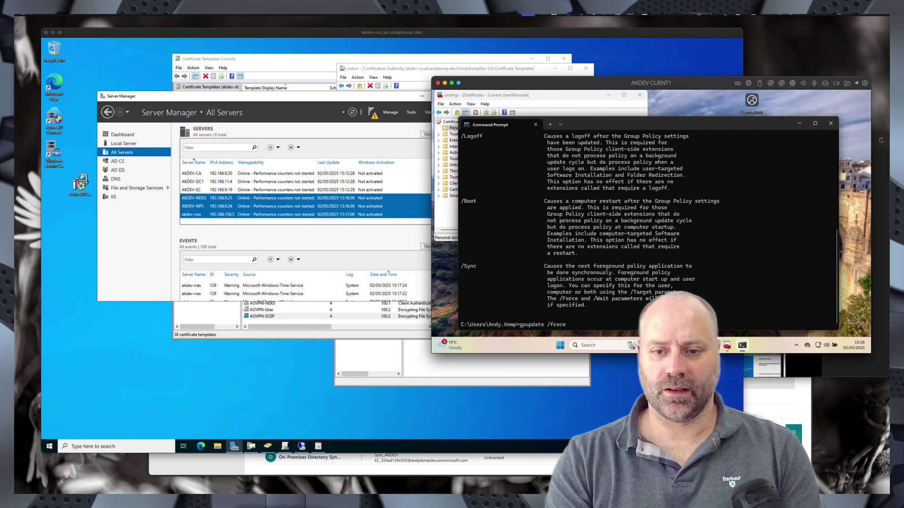
key("BackSpace")
type("r")
key("Return")
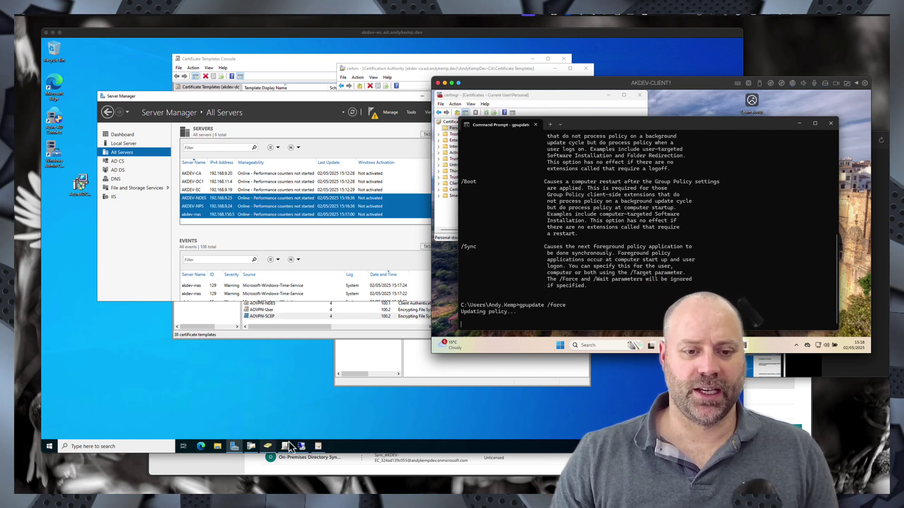
- Try a Remote Desktop connection to akdev-nps and cancel it
left_click(301, 446)
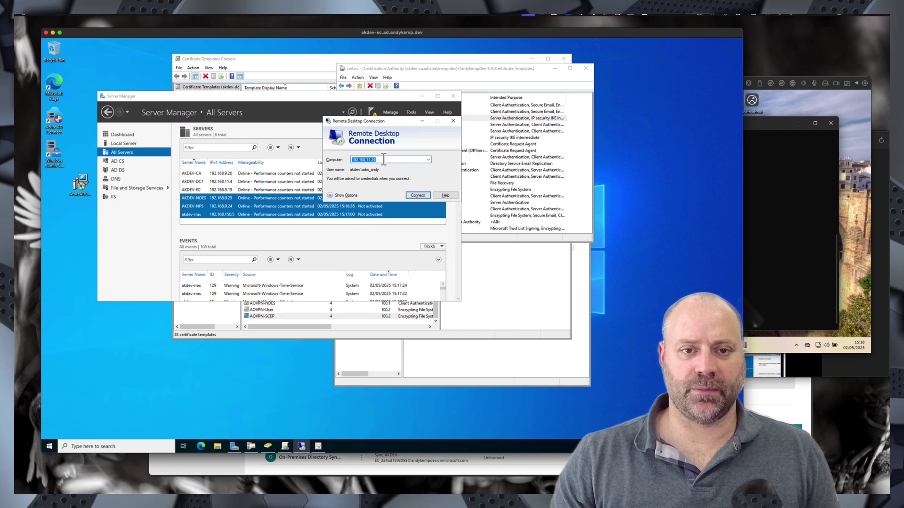
type("akdev-")
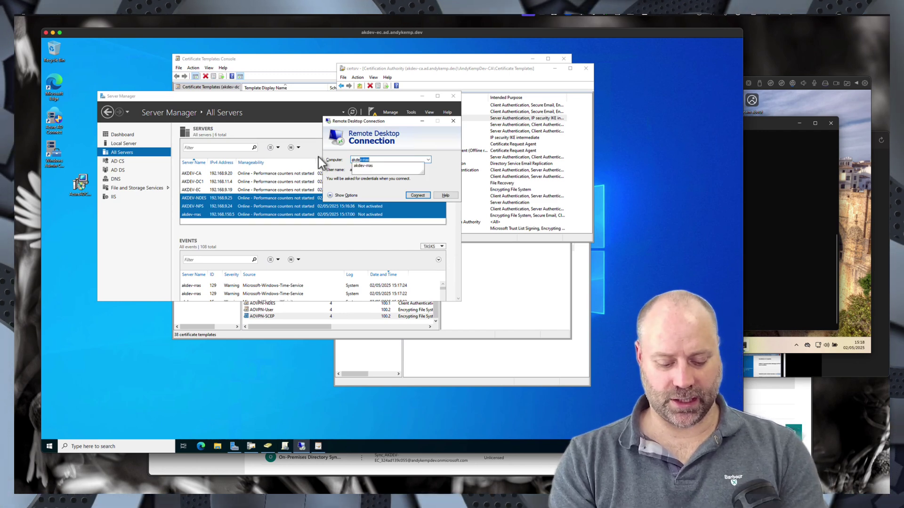
type("nps")
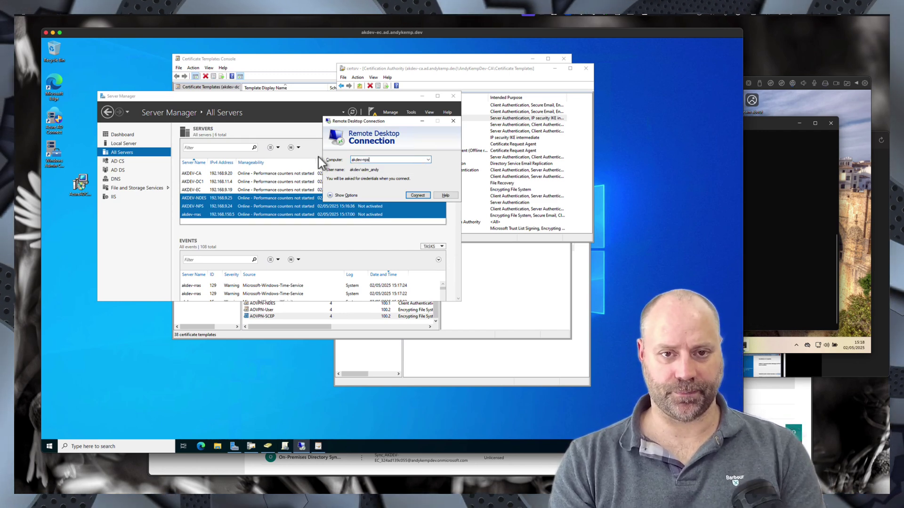
key("Return")
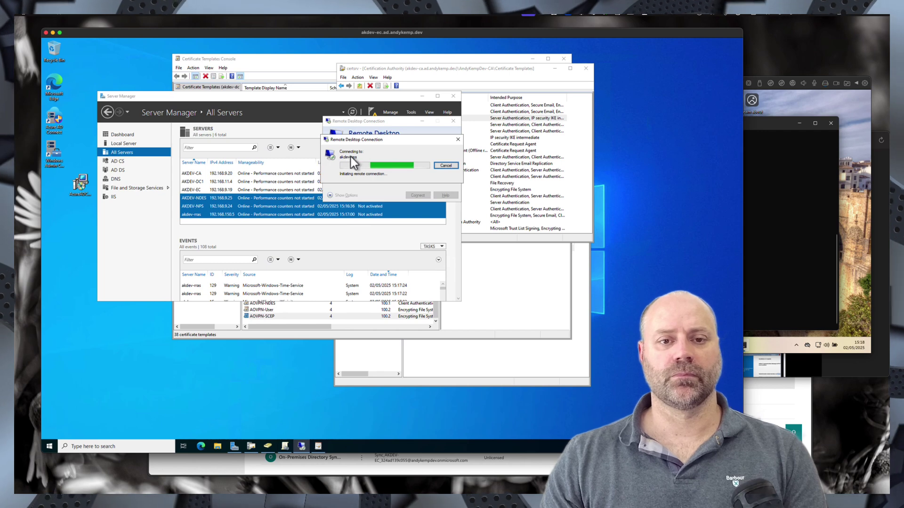
left_click(445, 166)
- Try connecting to 192.168.11.24 instead and cancel that attempt too
left_click(379, 160)
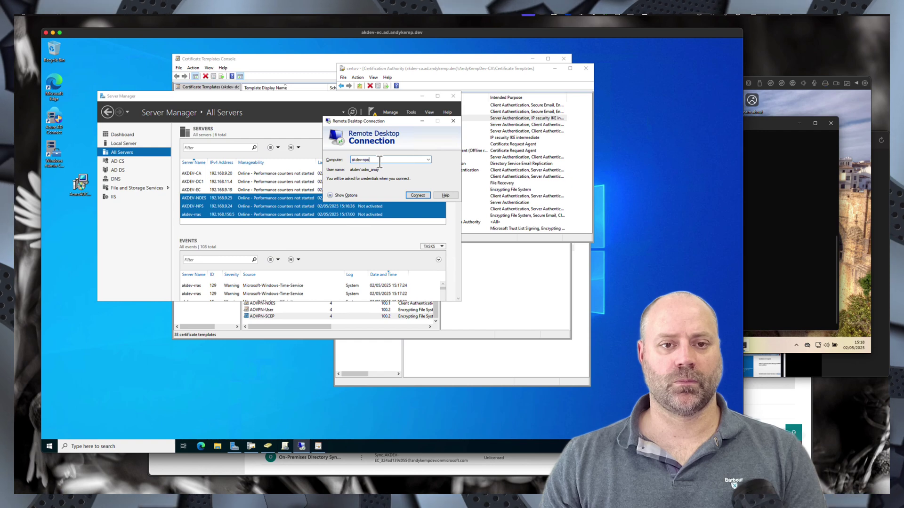
key("BackSpace")
key("BackSpace")
key("BackSpace")
key("BackSpace")
key("BackSpace")
key("BackSpace")
key("BackSpace")
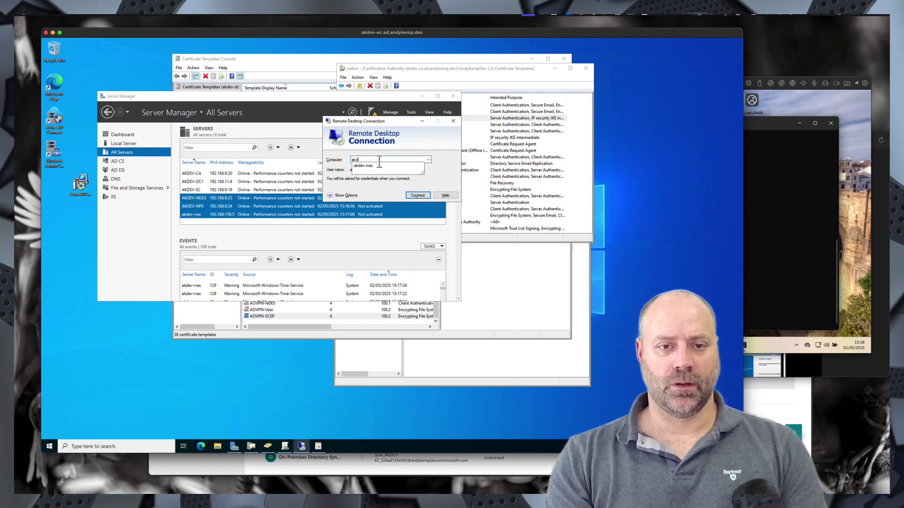
type("192.168.")
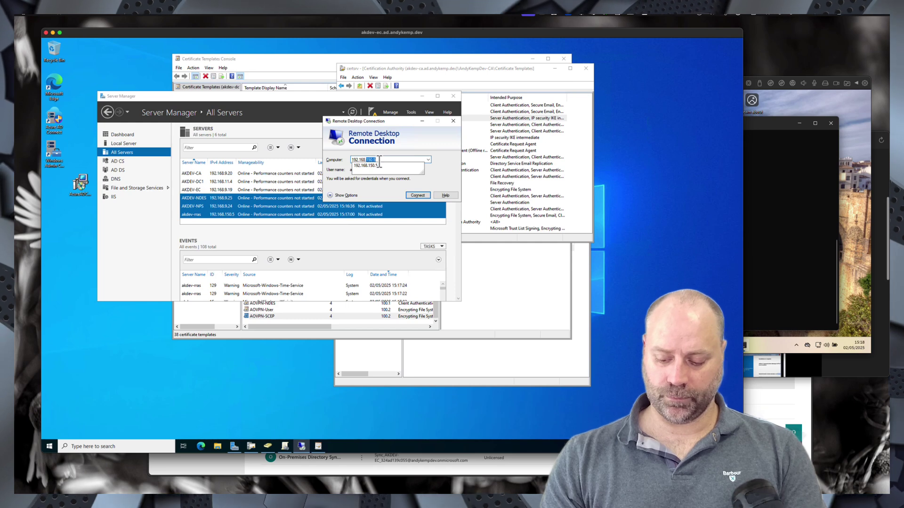
type("11.24")
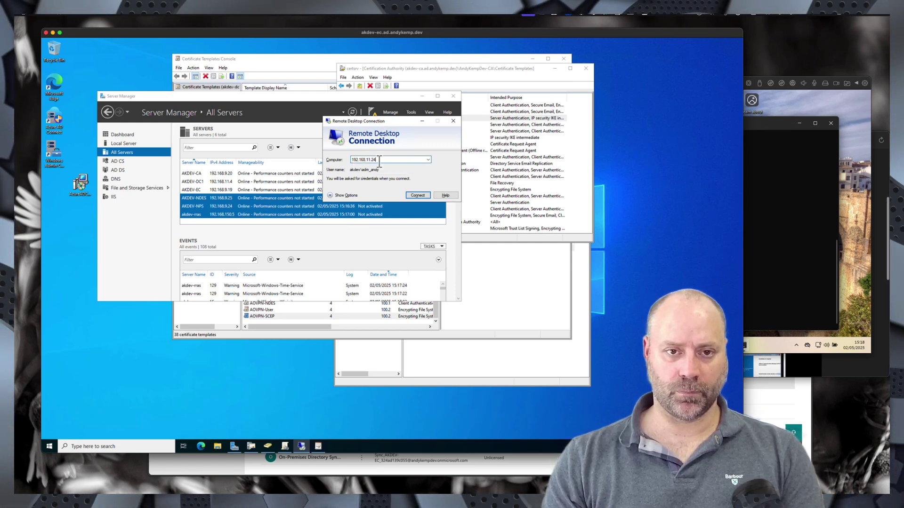
key("Return")
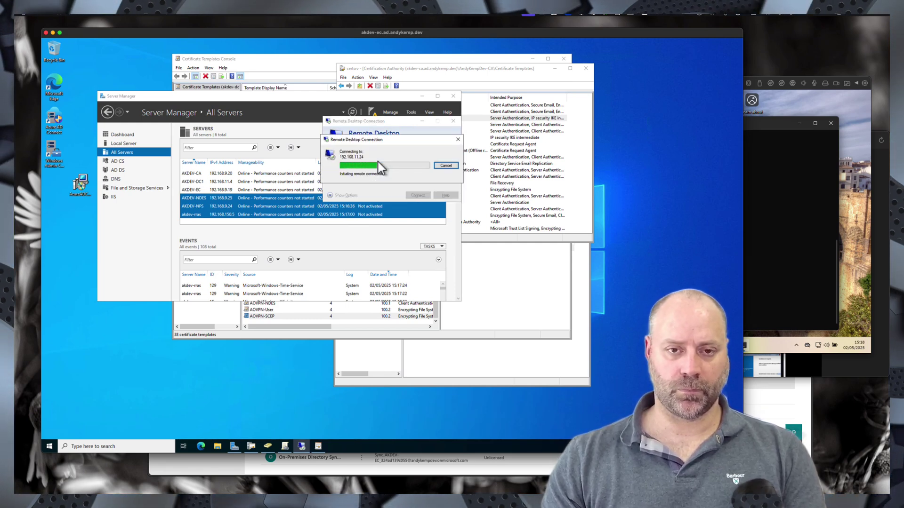
left_click(445, 166)
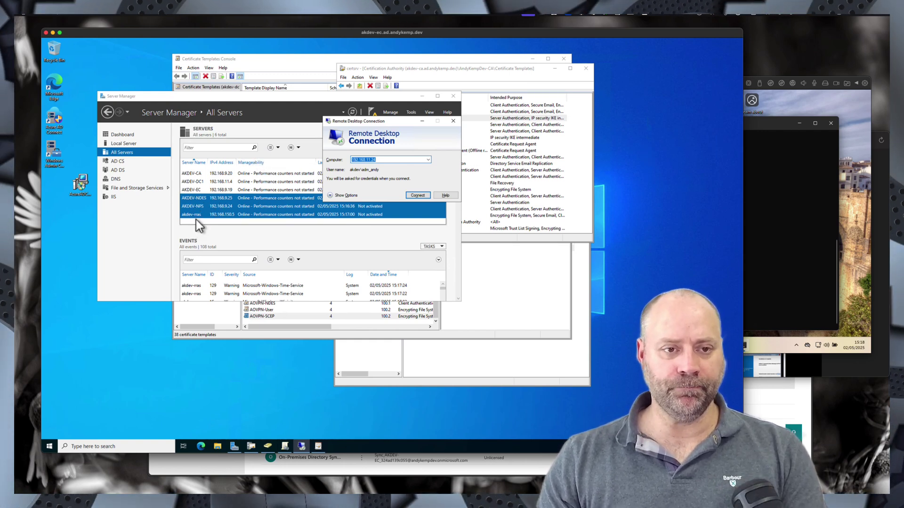
- Start a Remote Desktop session to AKDEV-NDES from Server Manager with a user name and password
left_click(197, 198)
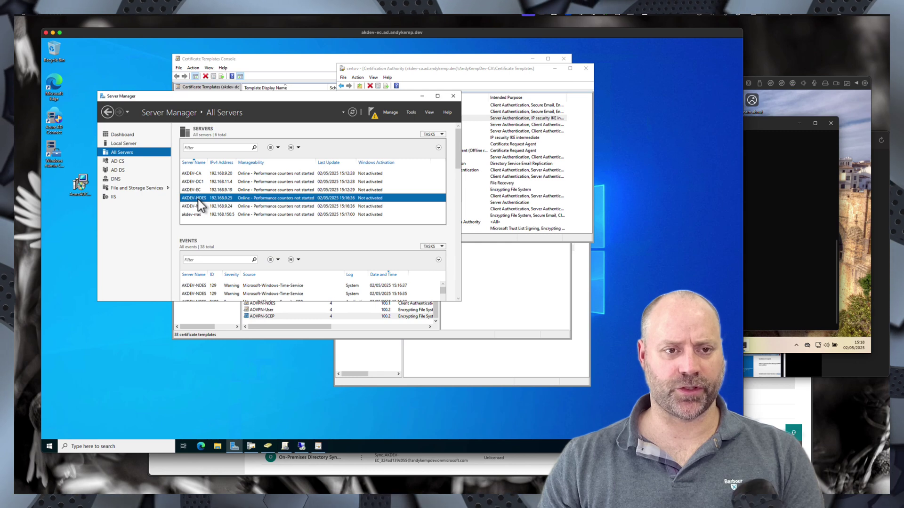
right_click(199, 199)
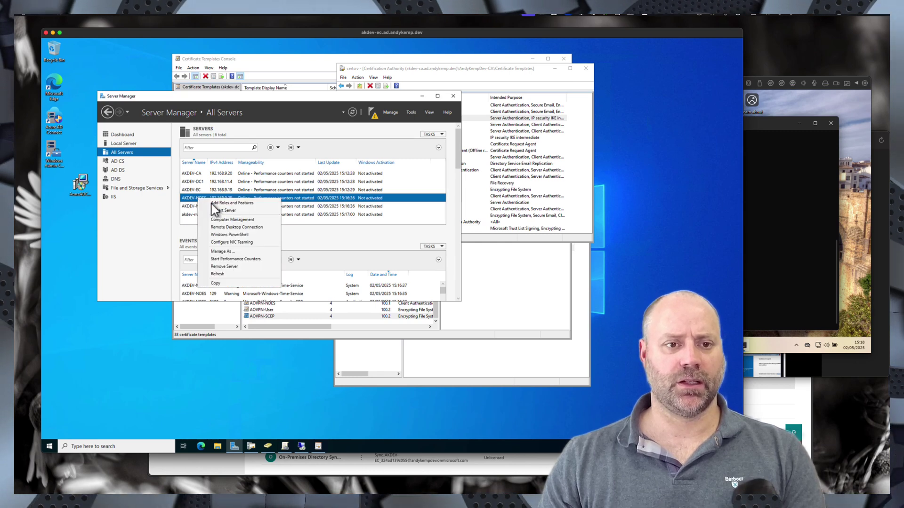
left_click(245, 227)
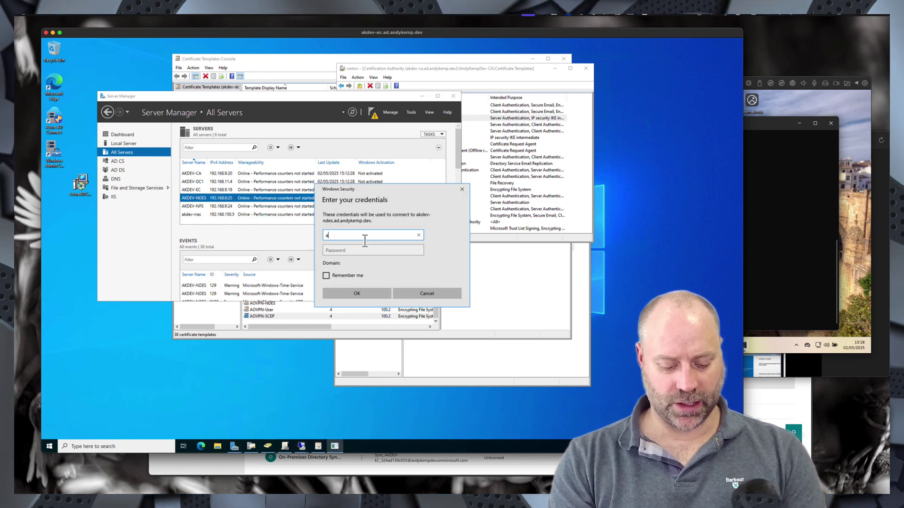
type("and_andy")
key("Tab")
type("abc")
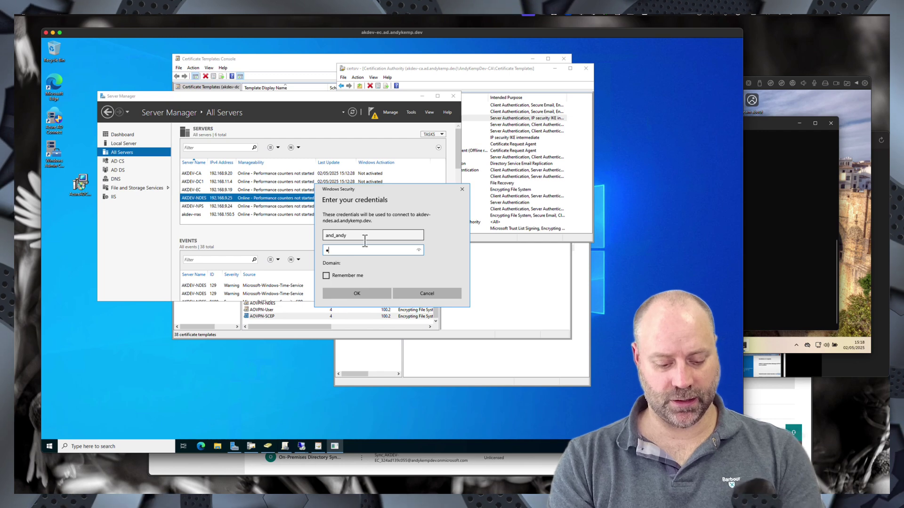
key("Return")
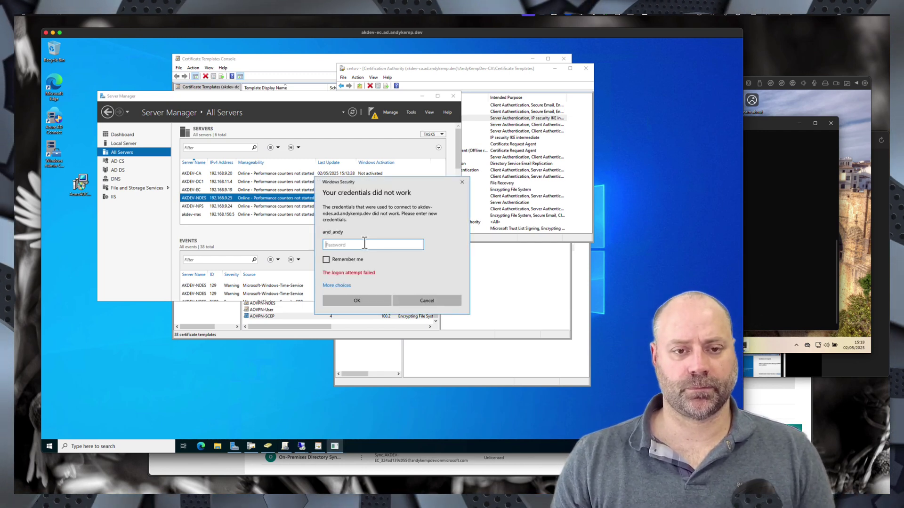
- Sign in with a different domain admin account and connect
left_click(338, 286)
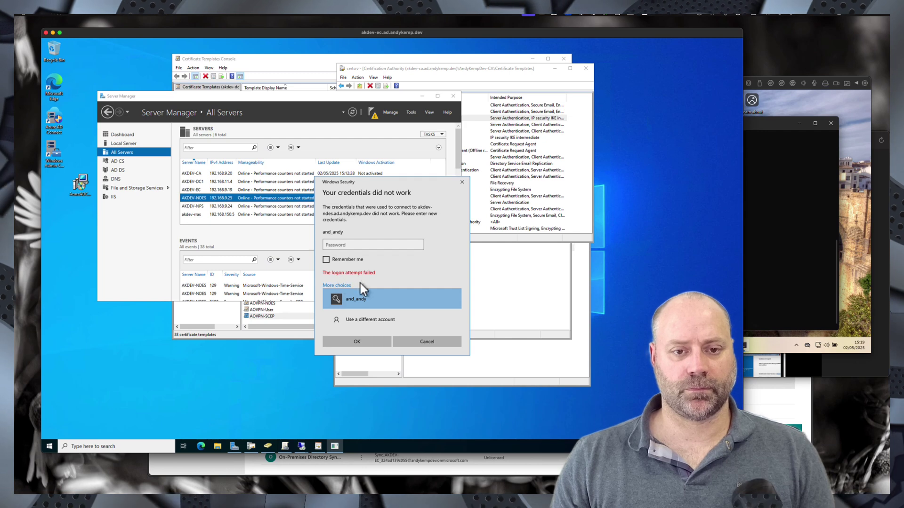
left_click(360, 318)
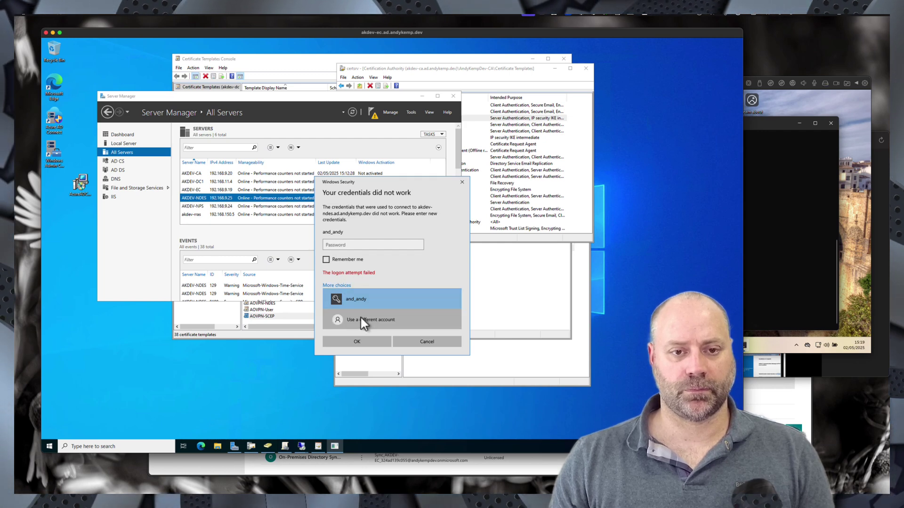
left_click(353, 245)
type("•")
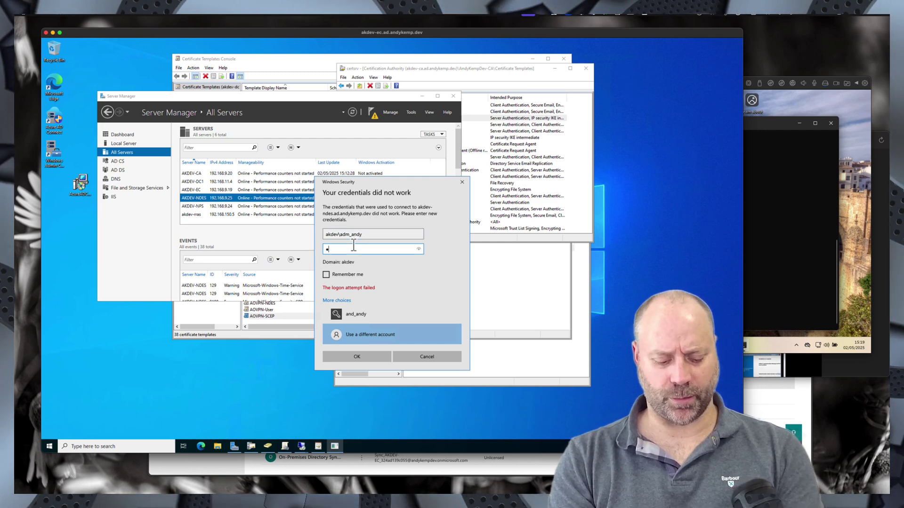
type("•")
key("Return")
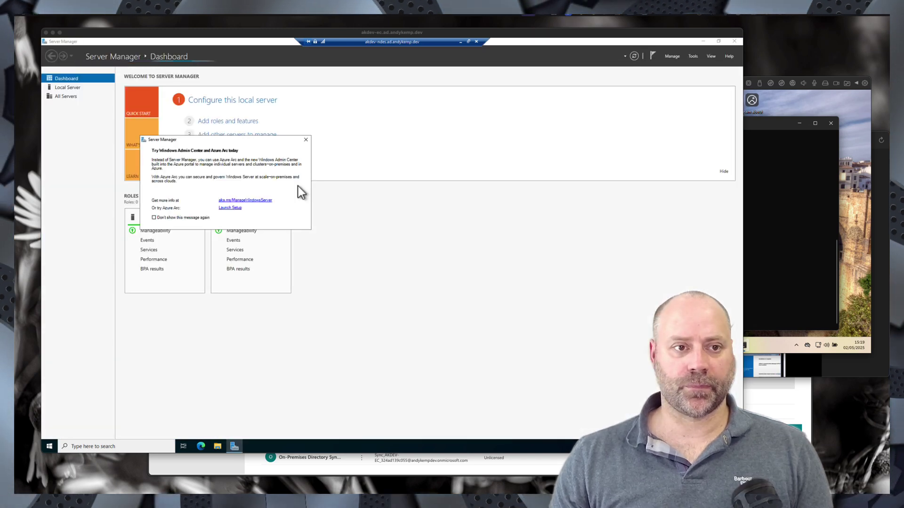
- Launch Manage computer certificates (certlm) on the NDES server and approve the UAC prompt
left_click(156, 445)
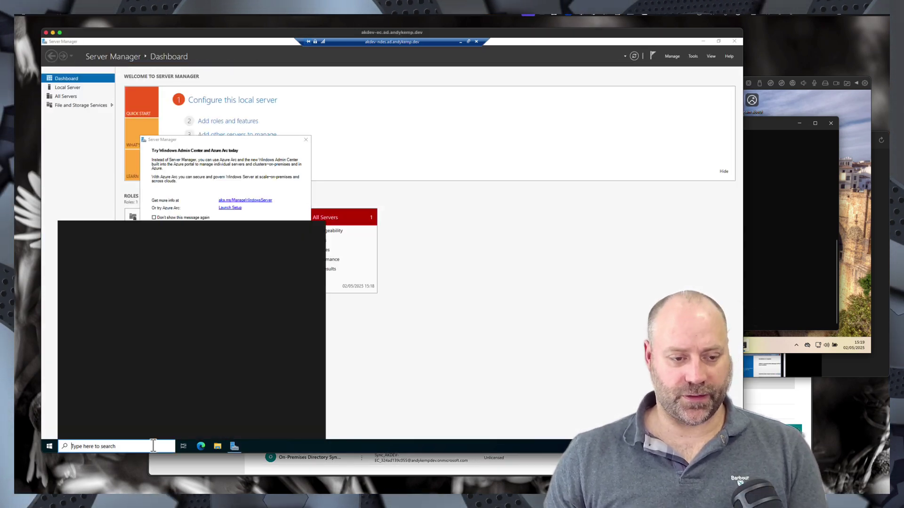
type("dertif")
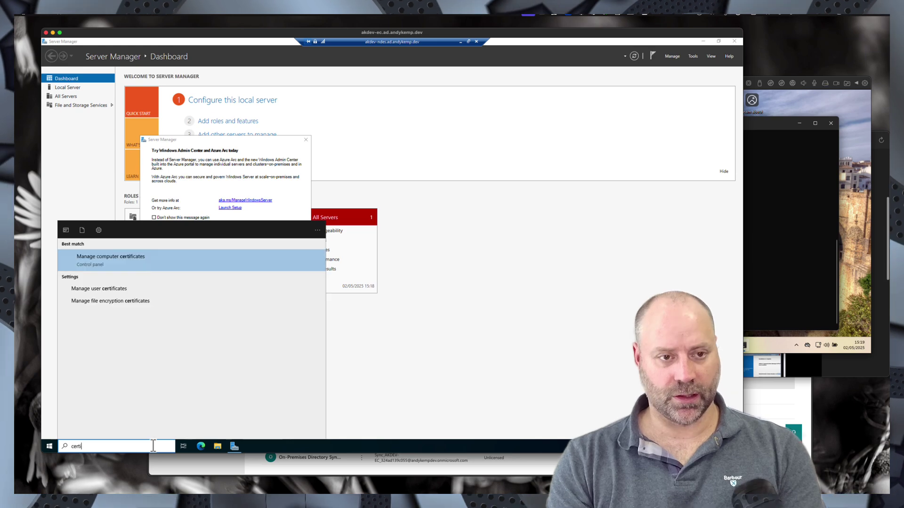
left_click(112, 291)
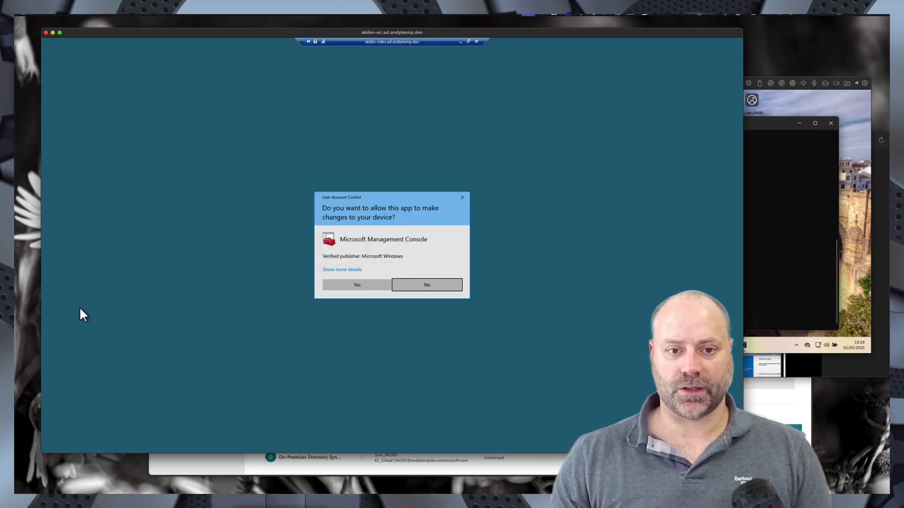
left_click(342, 287)
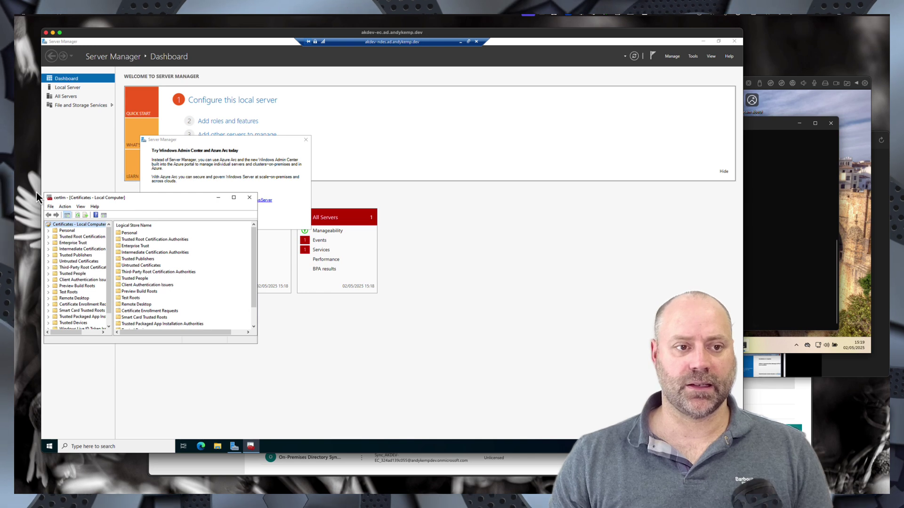
- Start a new certificate request for the Personal store under Active Directory Enrollment Policy
left_click(69, 232)
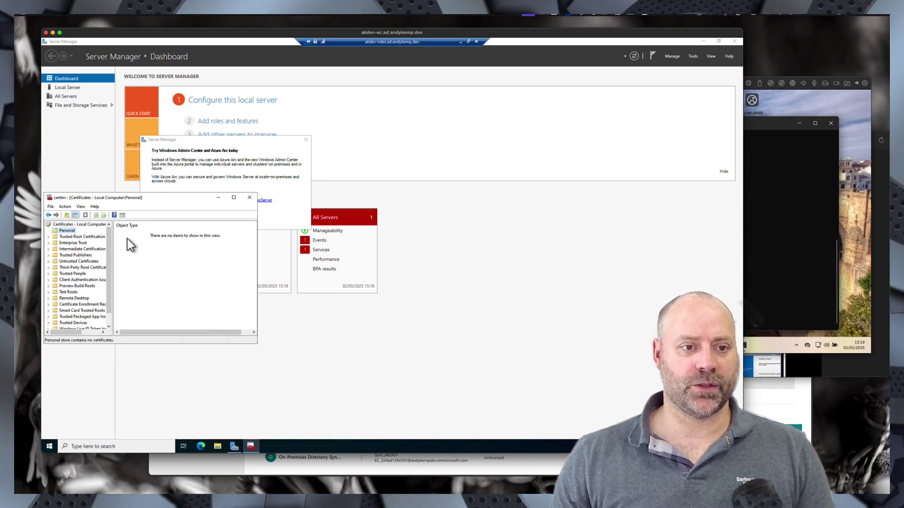
right_click(151, 254)
mouse_move(175, 266)
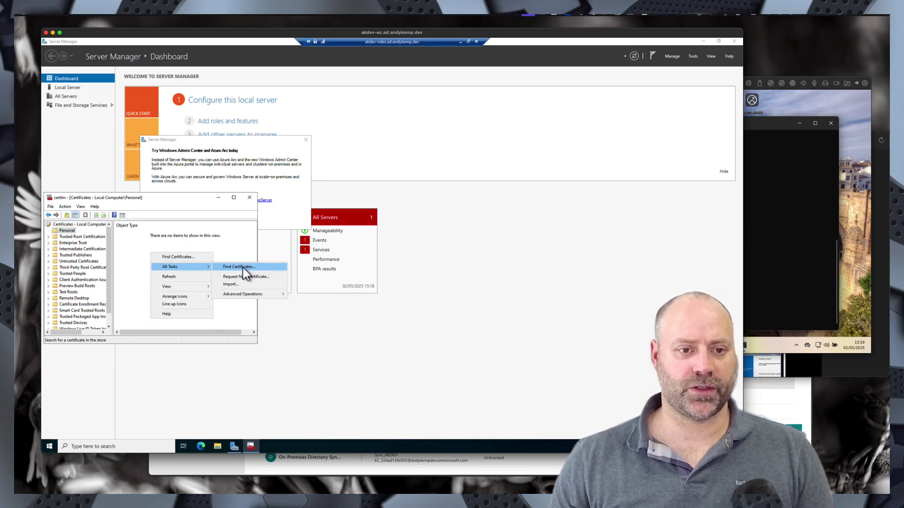
left_click(244, 276)
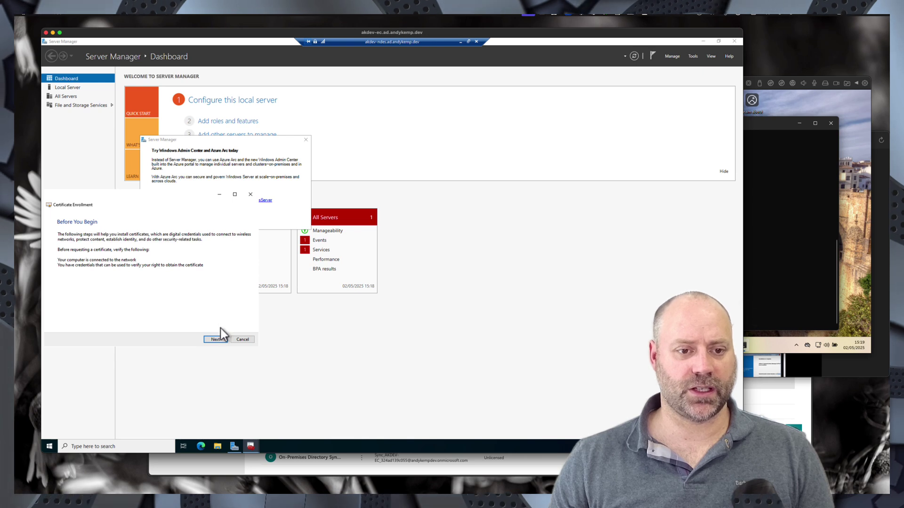
left_click(217, 340)
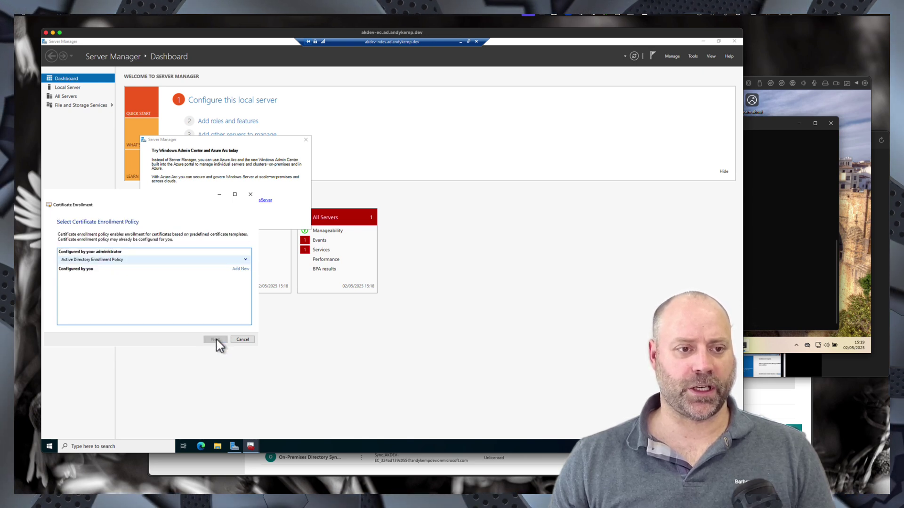
left_click(217, 340)
- Enroll the AOVPN-NDES certificate, then close certlm and Server Manager
left_click(64, 260)
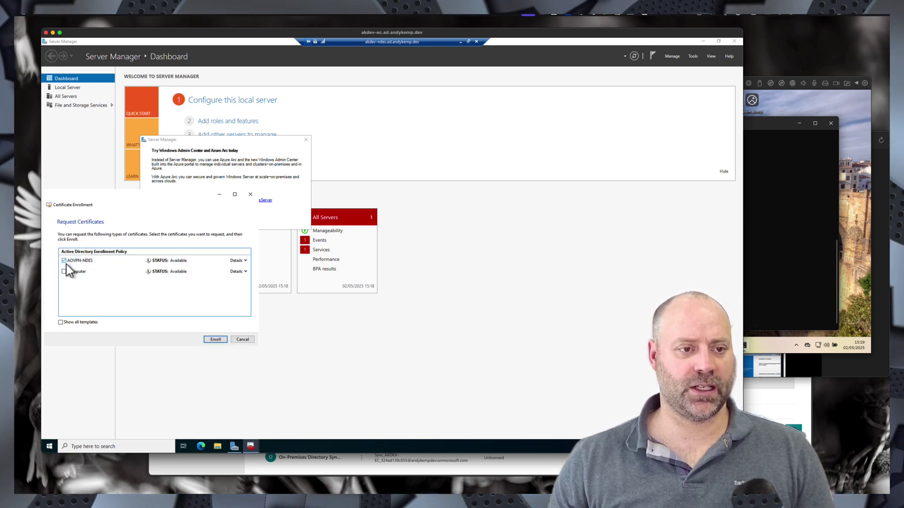
left_click(219, 339)
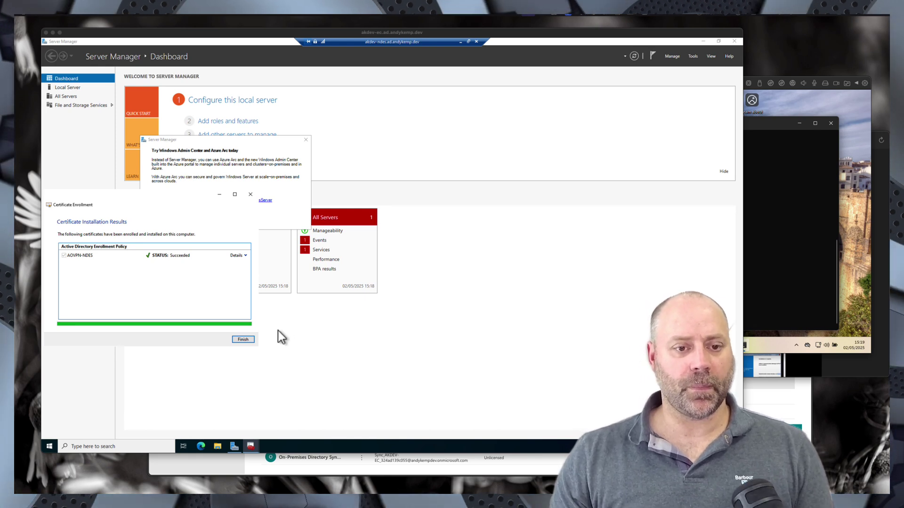
left_click(244, 339)
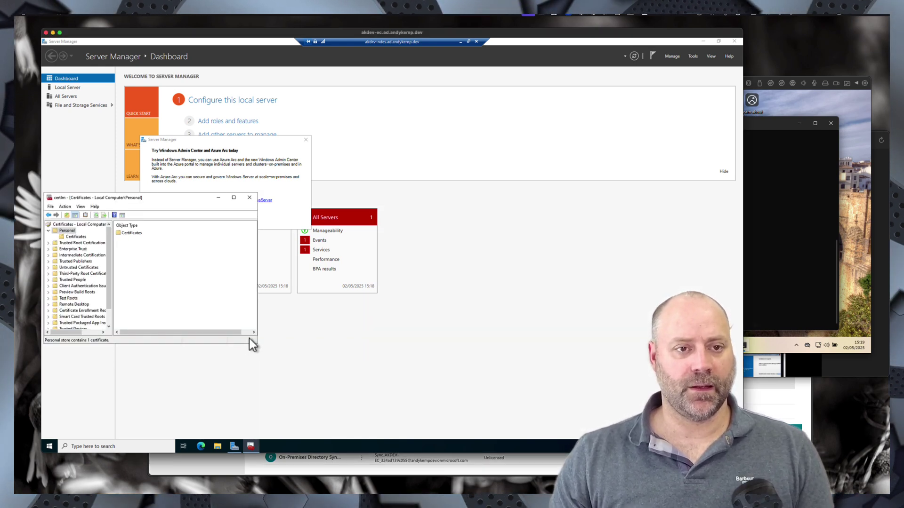
left_click(249, 198)
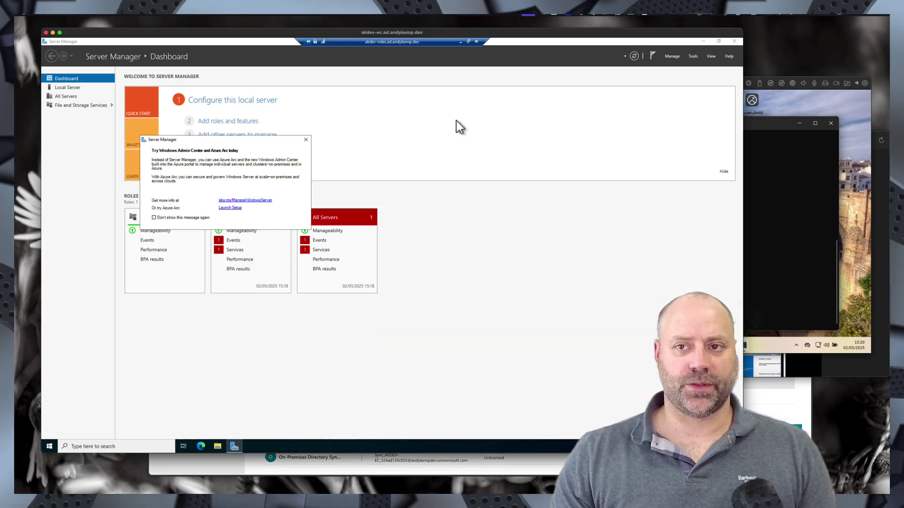
left_click(703, 41)
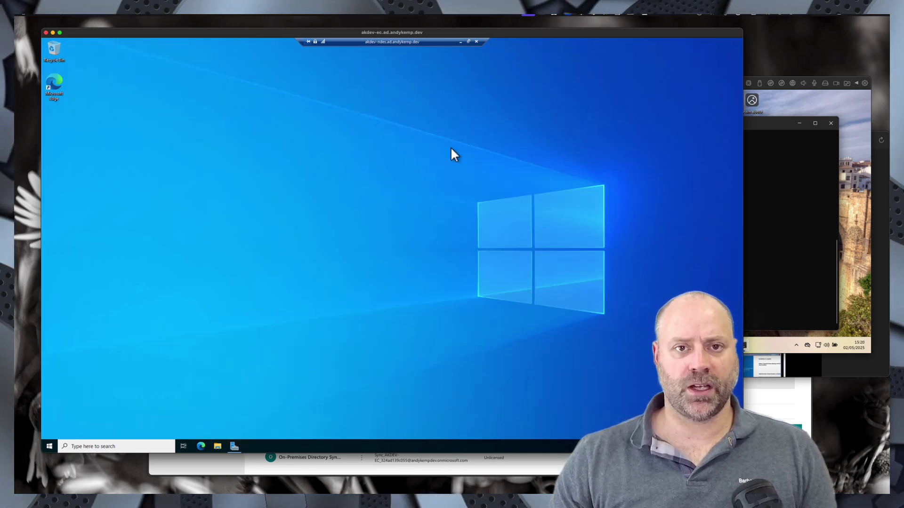
- Connect by Remote Desktop to akdev-rras from All Servers using the domain admin credentials
left_click(461, 42)
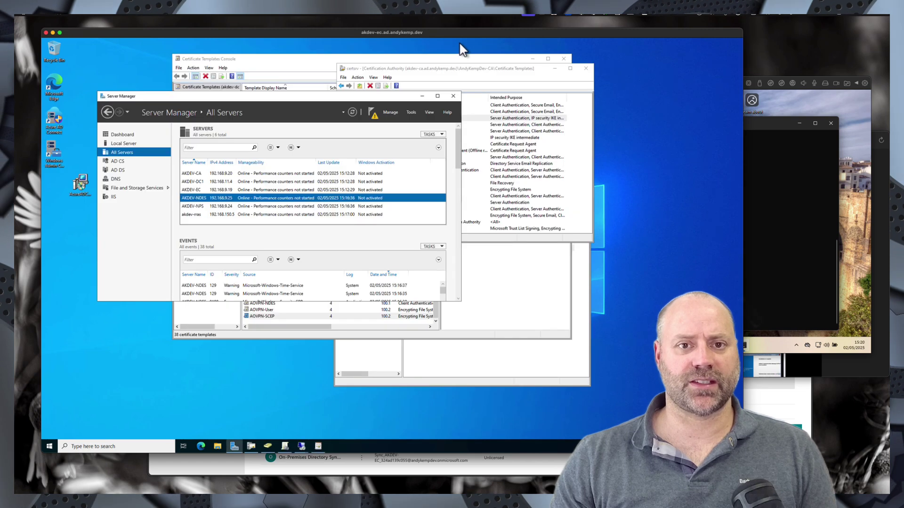
right_click(194, 216)
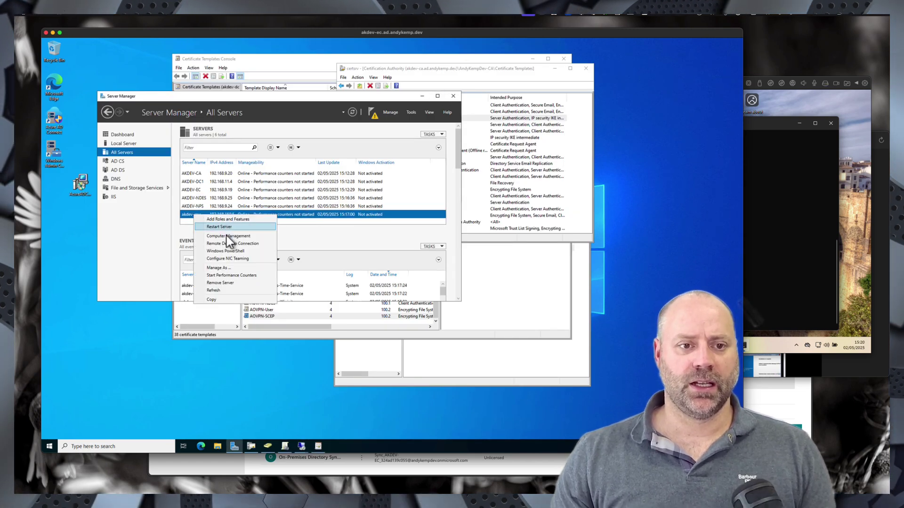
left_click(234, 244)
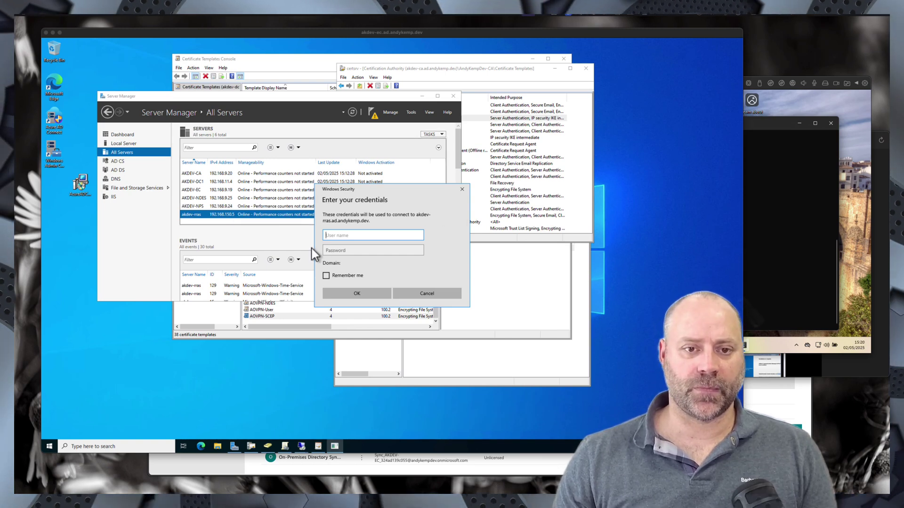
left_click(336, 236)
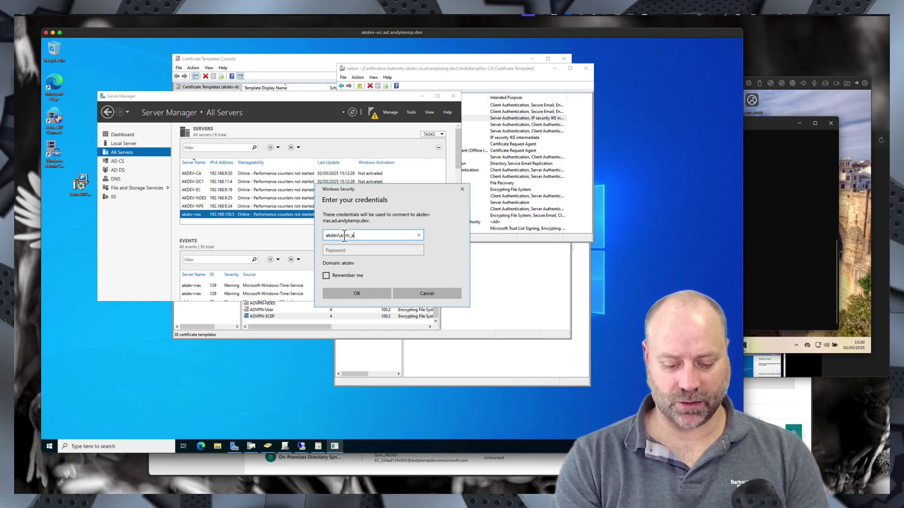
key("Tab")
type("•")
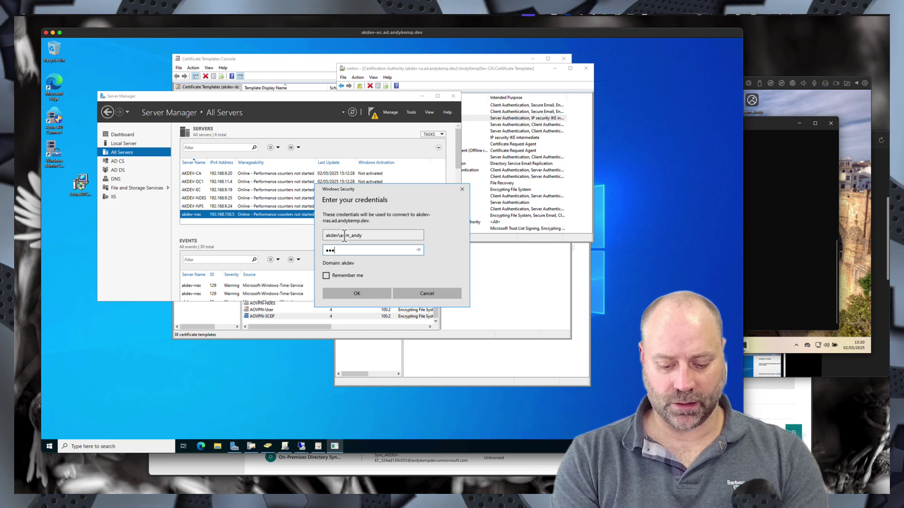
type("•••••••")
key("Return")
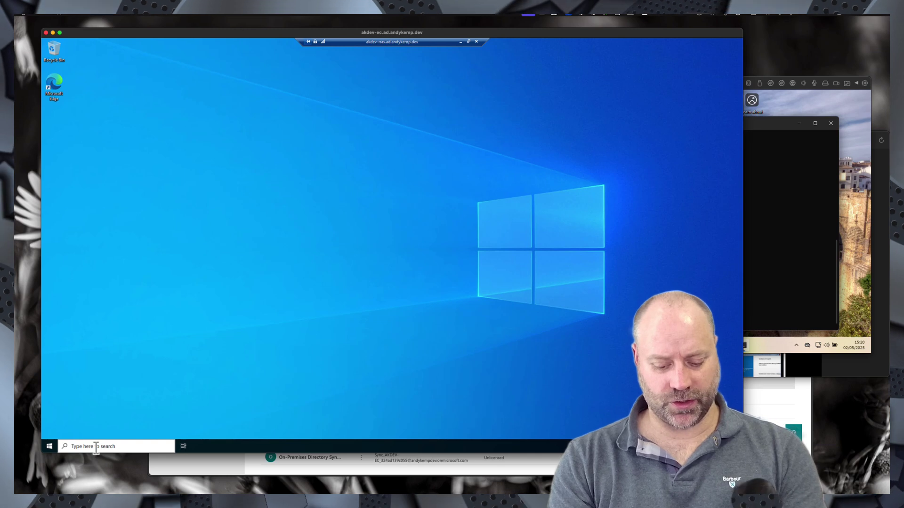
- Run certlm.msc on the RRAS server and approve the UAC prompt
left_click(96, 447)
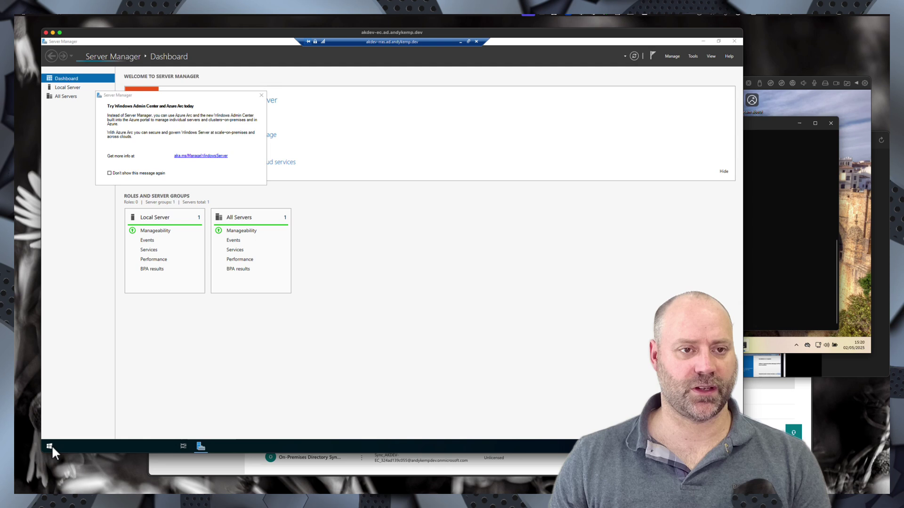
left_click(49, 446)
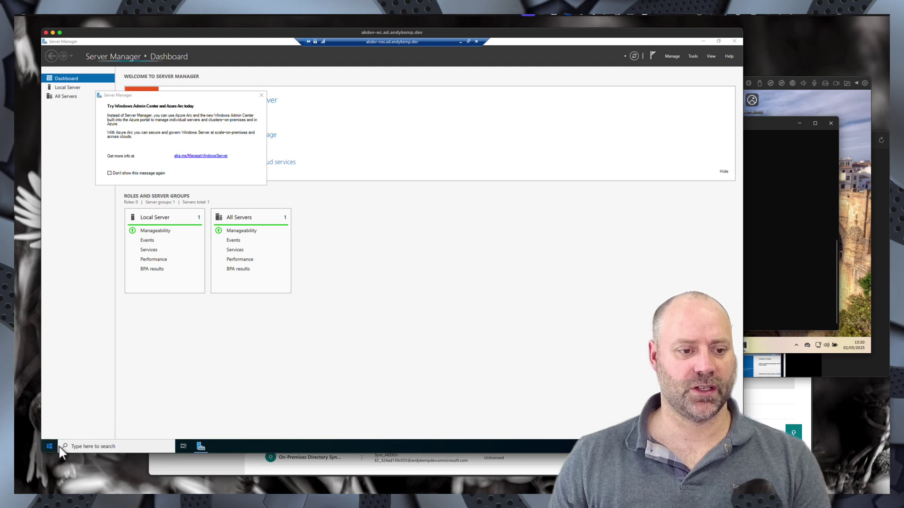
left_click(76, 446)
type("cerl")
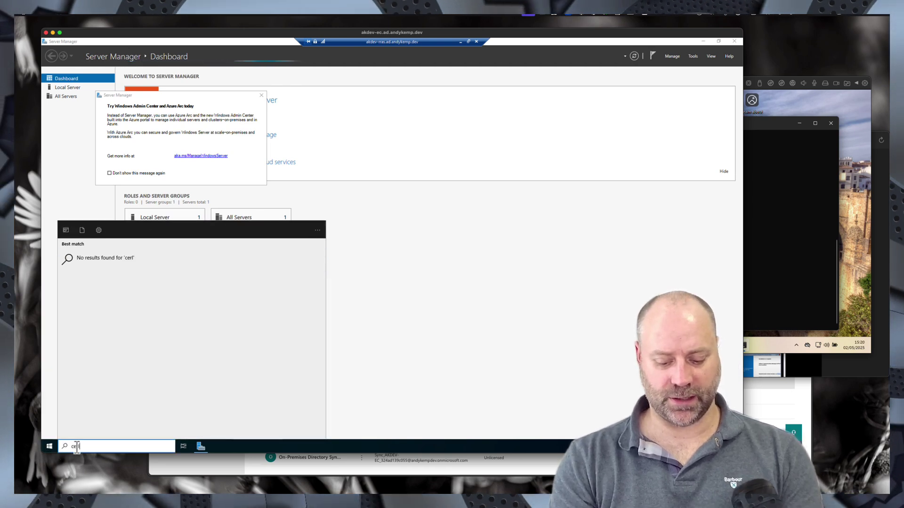
type("m.msc")
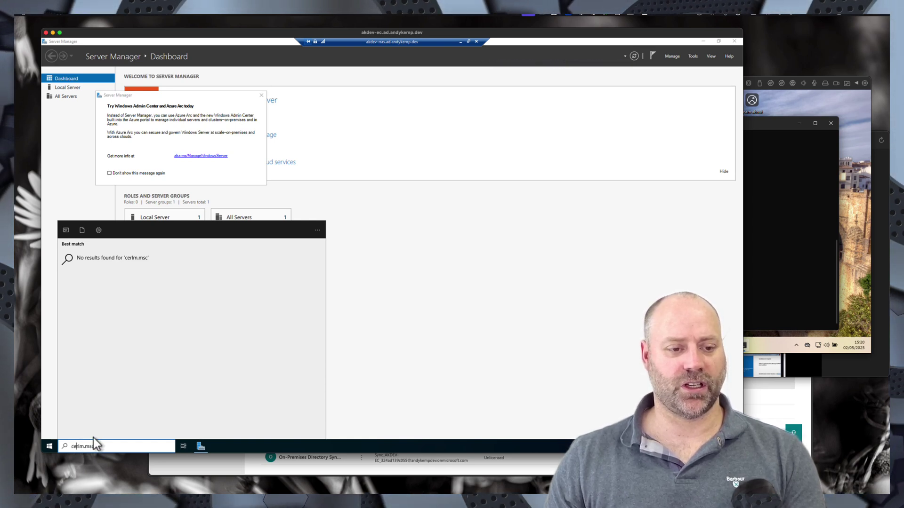
key("Right")
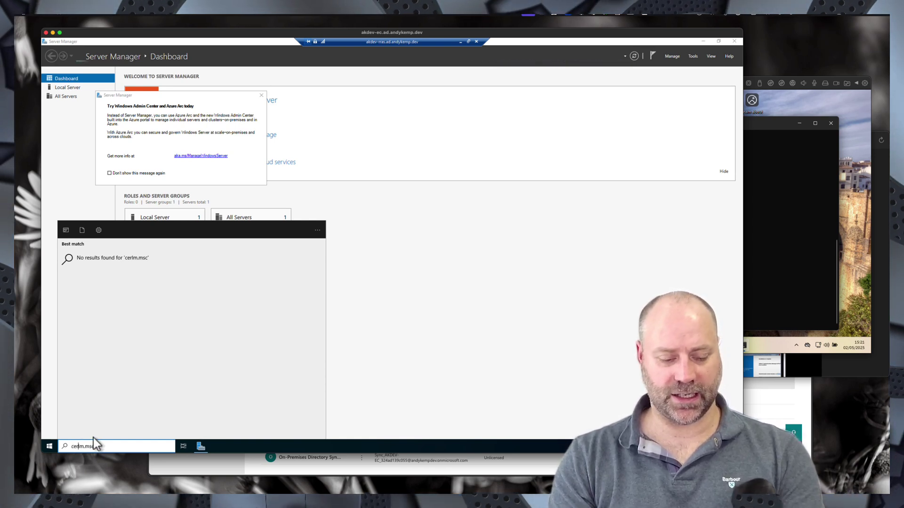
type("t")
key("Return")
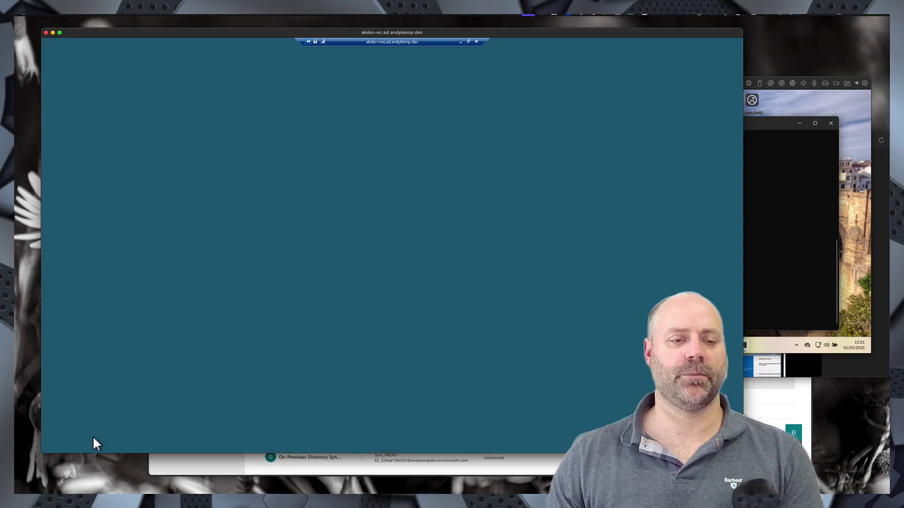
left_click(346, 284)
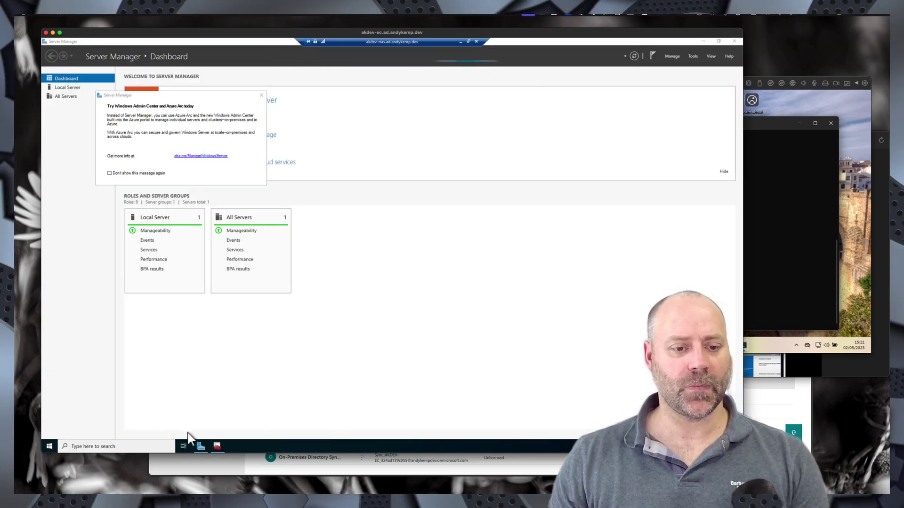
- Request a new Personal certificate, tick AOVPN-RRAS, and open its 'More information is required' properties
left_click(218, 445)
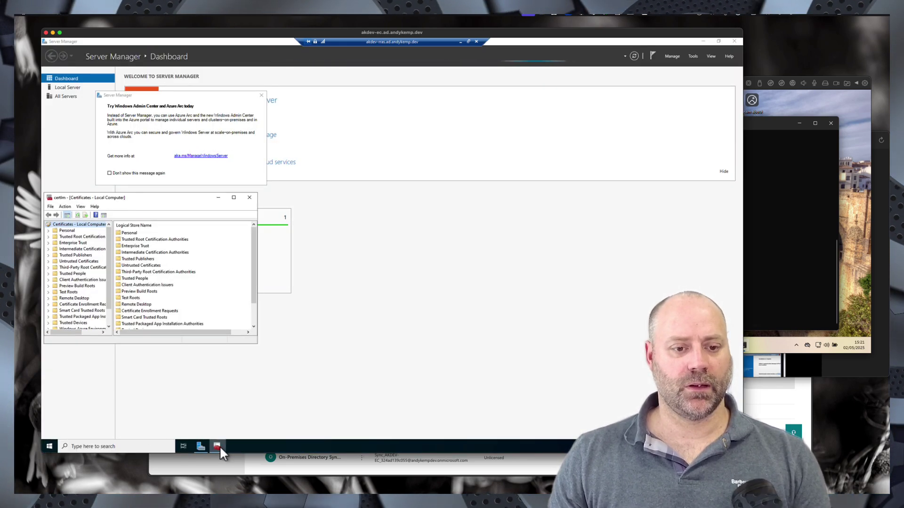
double_click(70, 231)
left_click(78, 238)
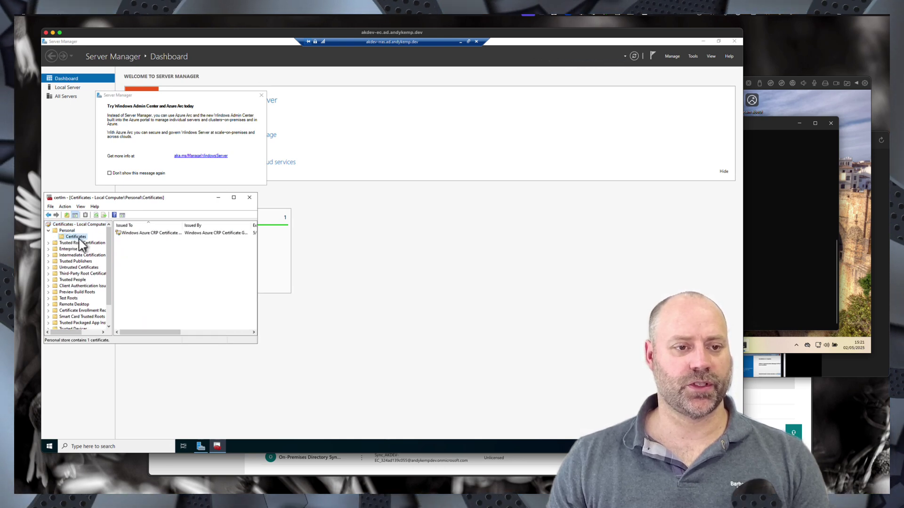
right_click(140, 250)
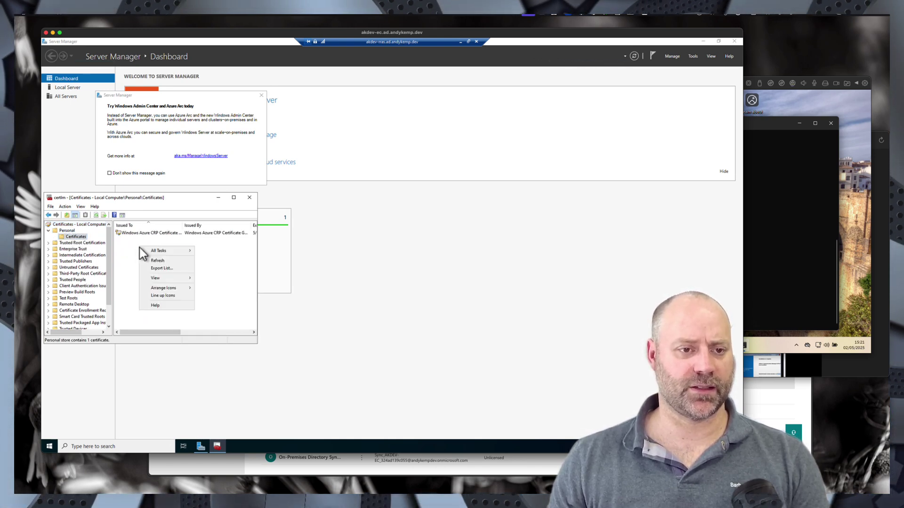
mouse_move(168, 252)
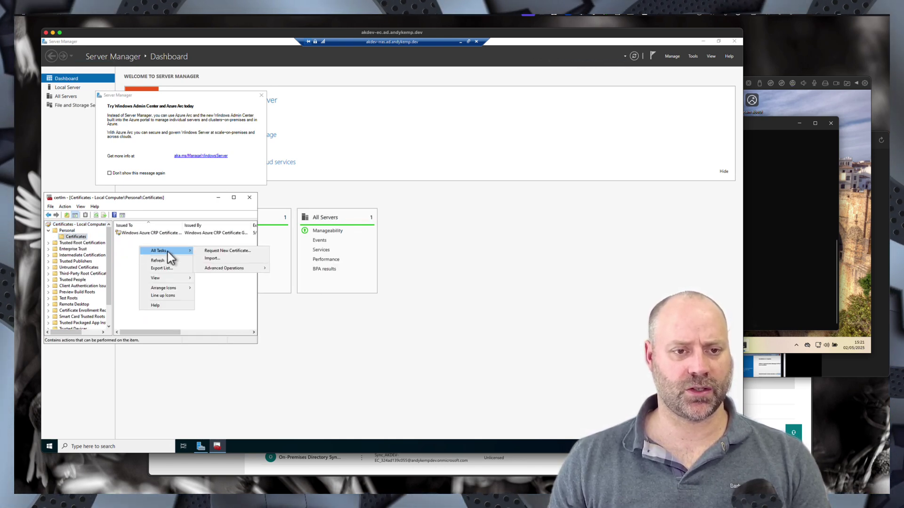
left_click(224, 251)
left_click(214, 340)
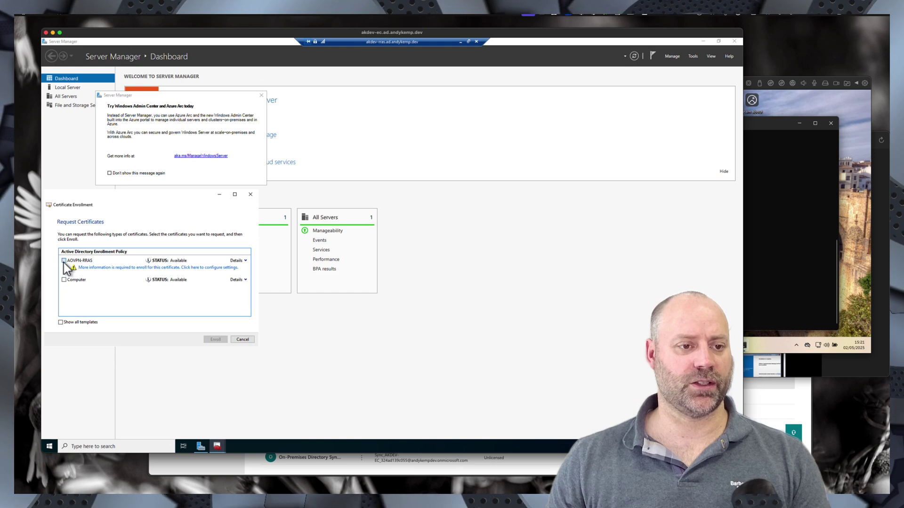
left_click(64, 261)
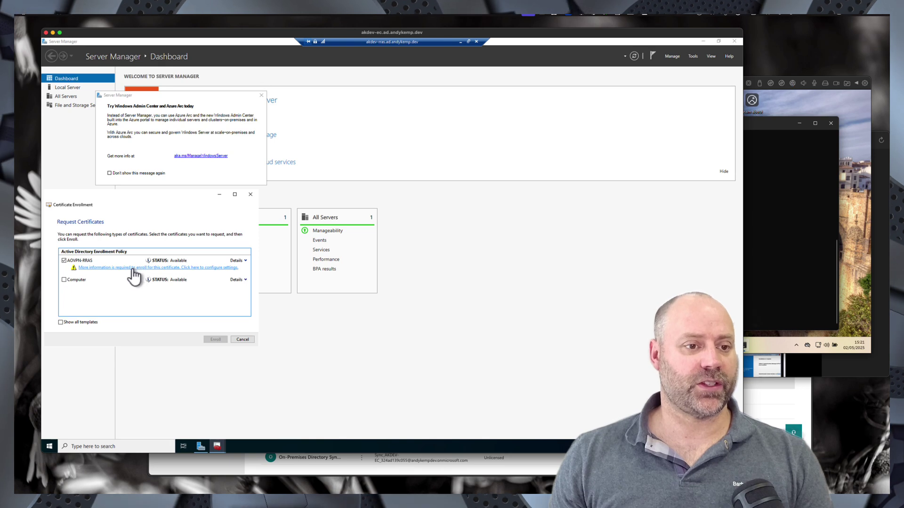
left_click(133, 268)
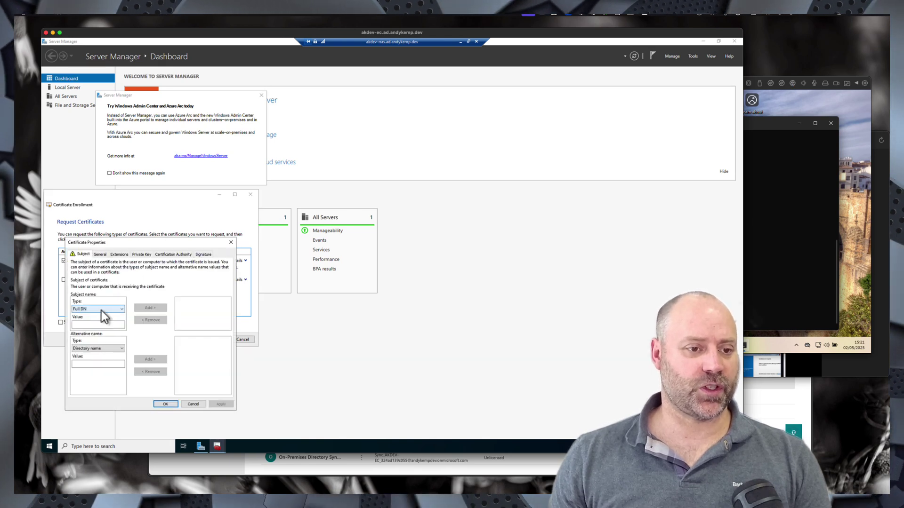
- Add Common name vpn.andykemp.dev as the certificate subject
left_click(101, 310)
left_click(97, 322)
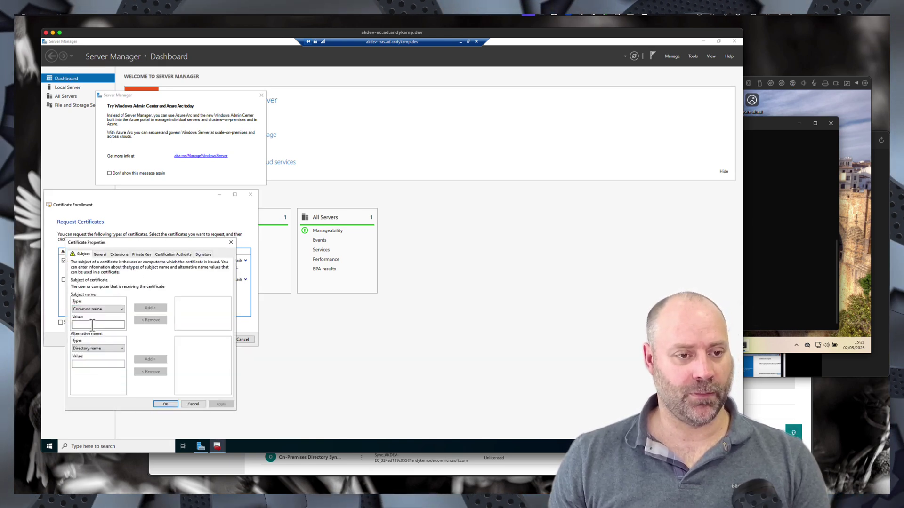
left_click(92, 324)
type("vpn")
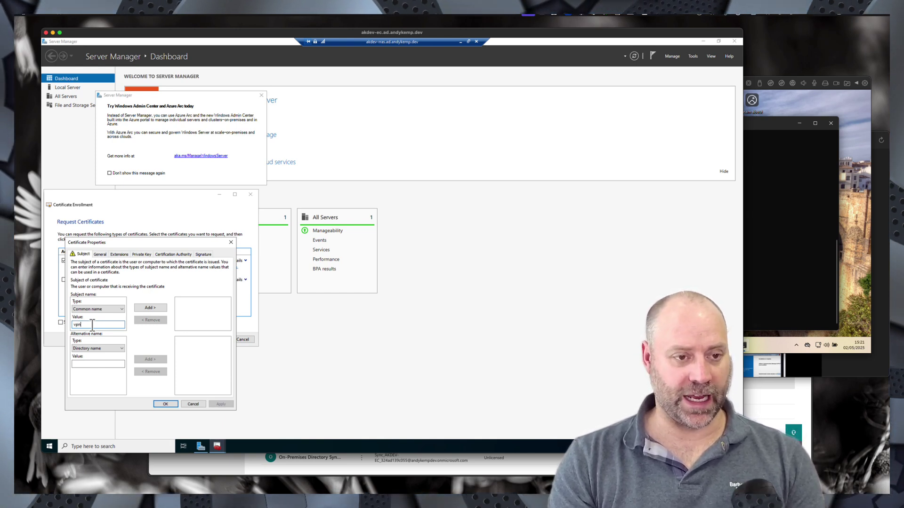
type(".andy")
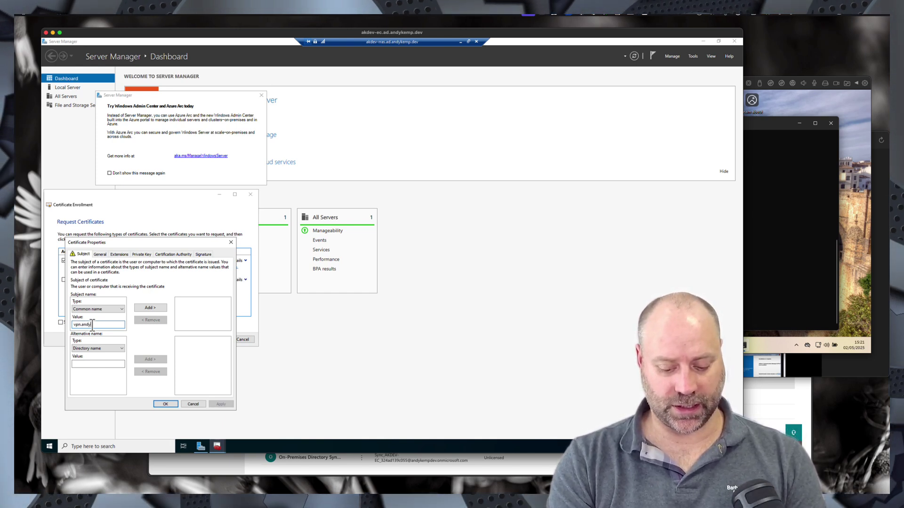
type("kemp.dev")
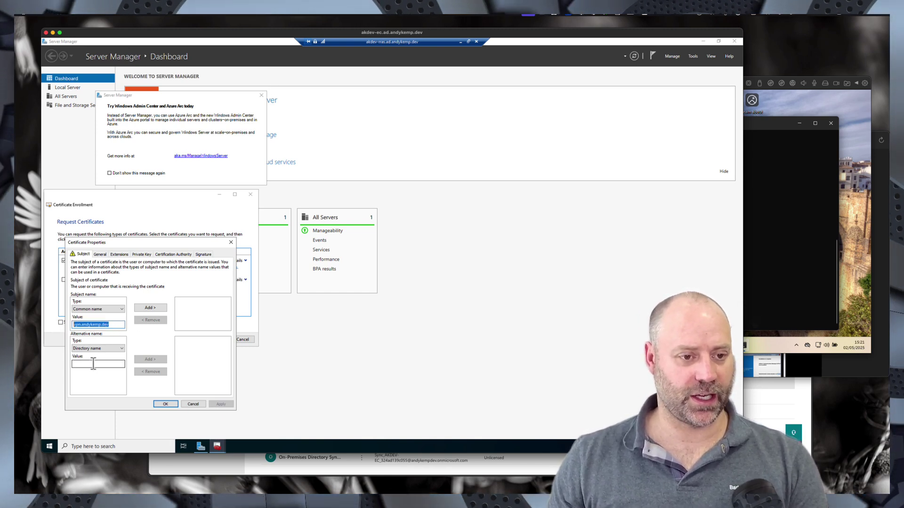
left_click(147, 309)
- Add vpn.andykemp.dev as a DNS alternative name after dismissing the X500 name error
left_click(150, 359)
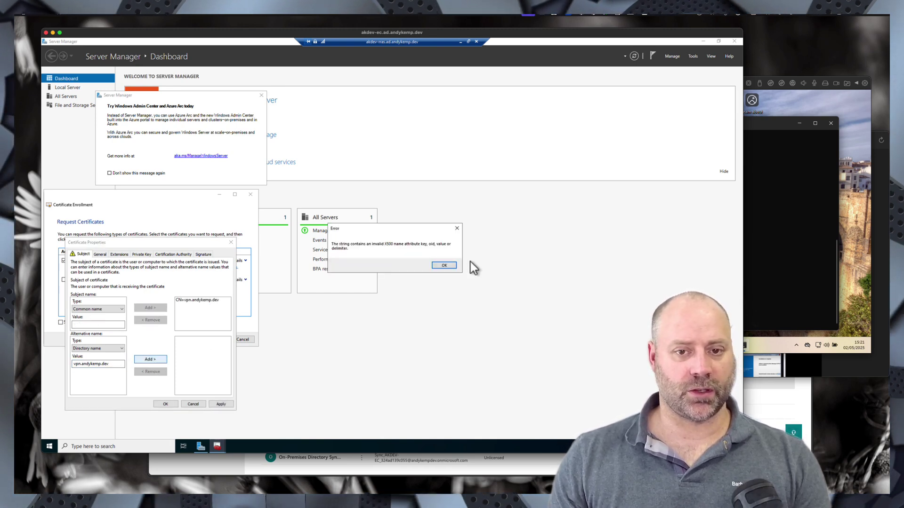
left_click(443, 265)
left_click(101, 349)
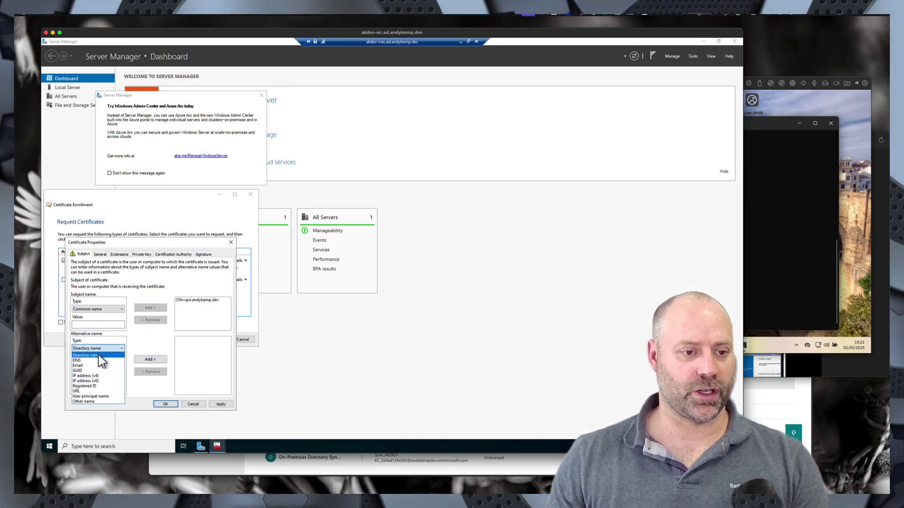
left_click(96, 360)
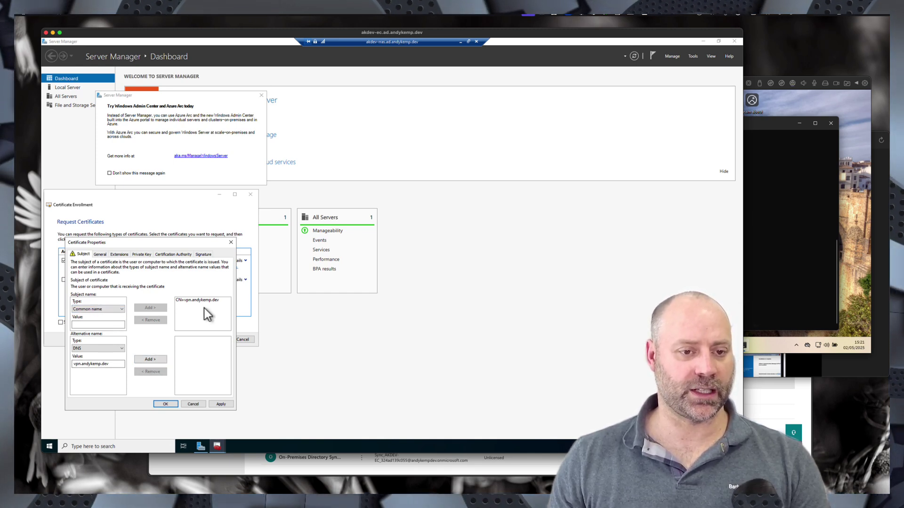
left_click(89, 363)
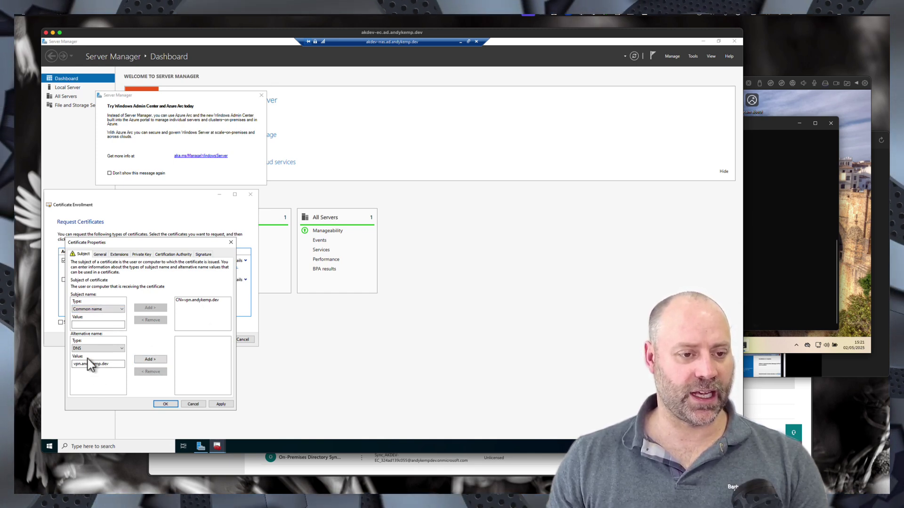
left_click(147, 362)
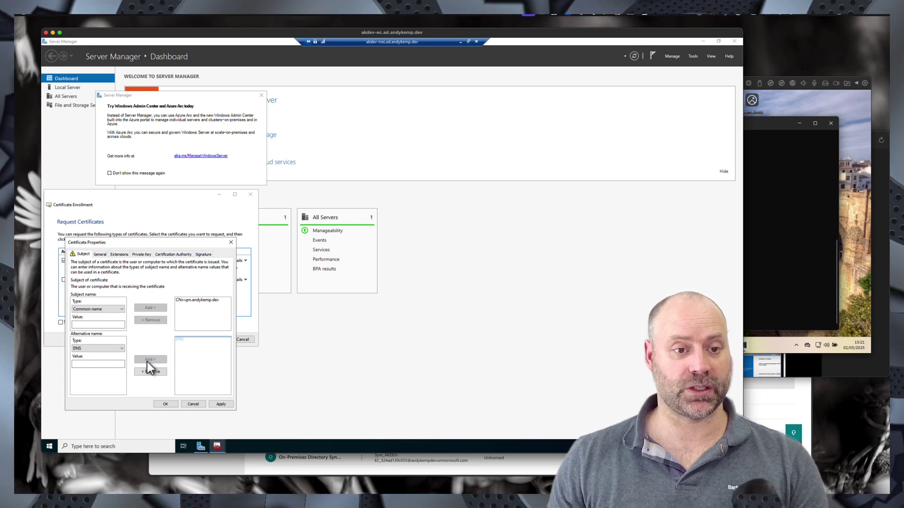
- Confirm the subject settings and enroll the AOVPN-RRAS certificate
left_click(166, 405)
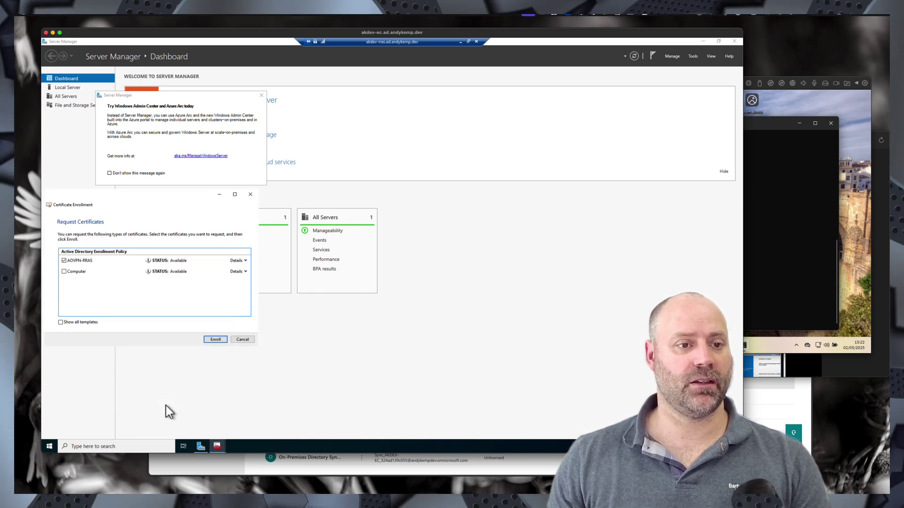
left_click(215, 340)
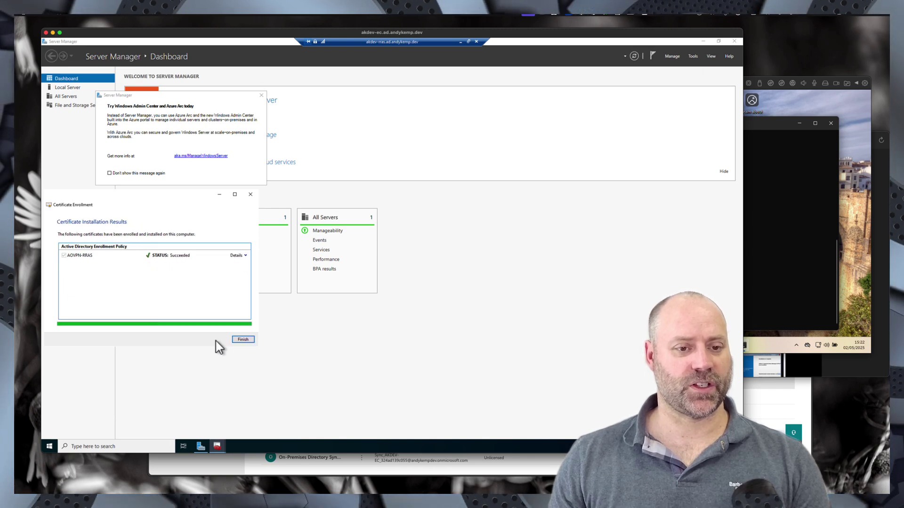
left_click(242, 339)
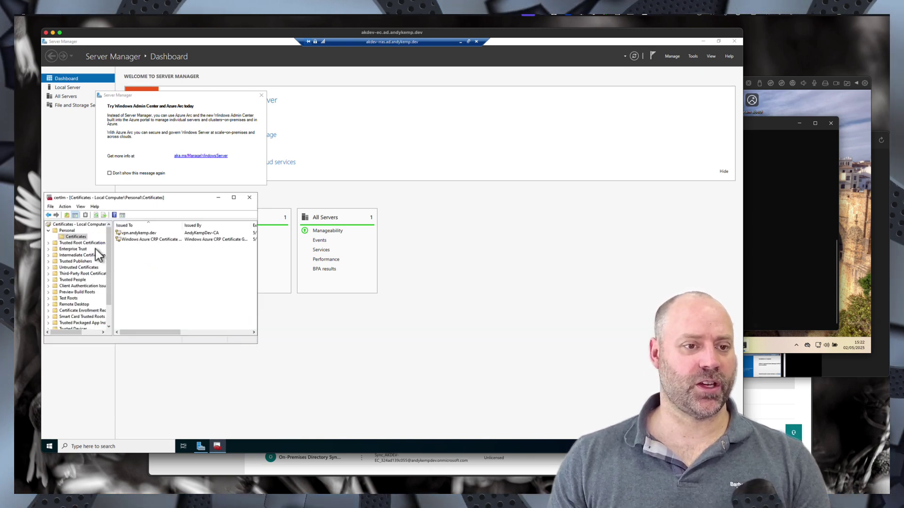
- Open a Remote Desktop session to AKDEV-NPS and sign in with the domain administrator account
left_click(460, 42)
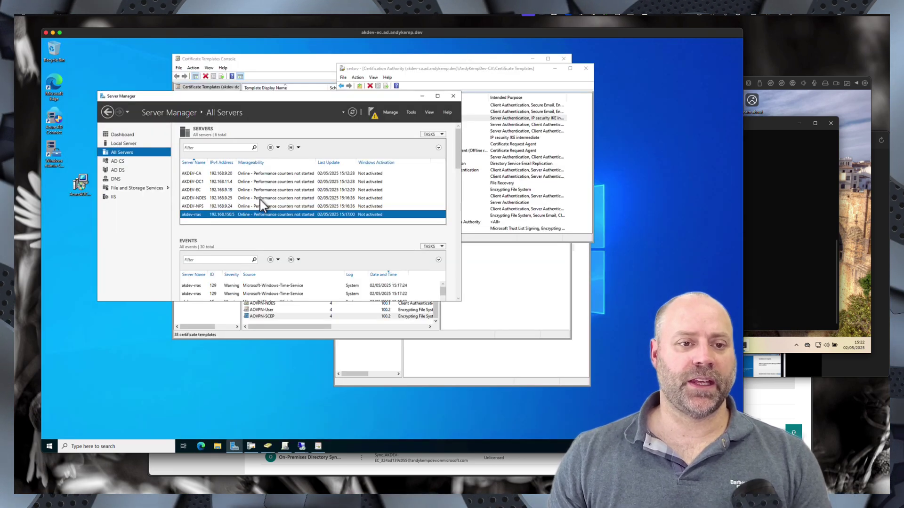
right_click(197, 207)
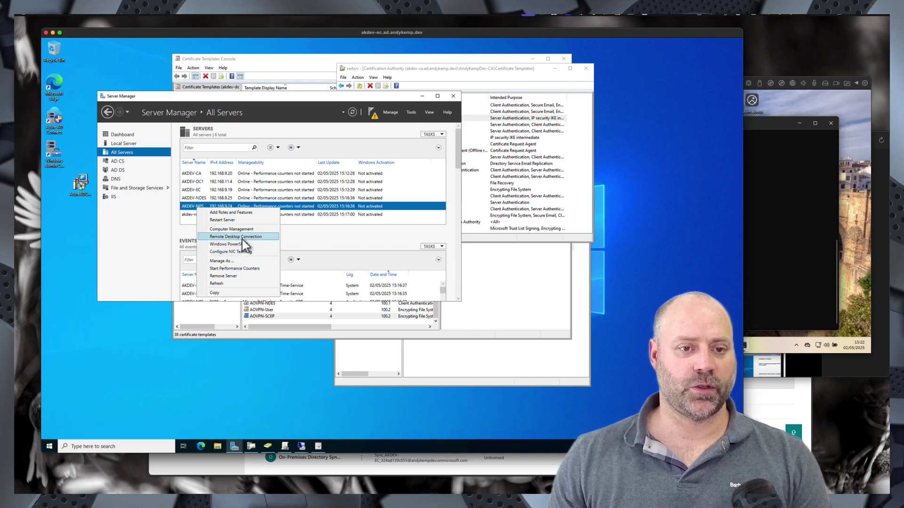
left_click(241, 262)
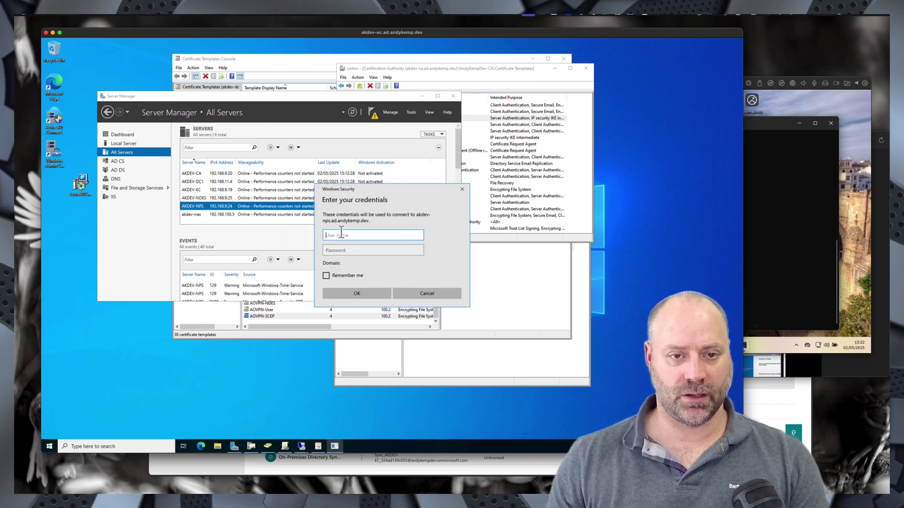
type("akdev\\")
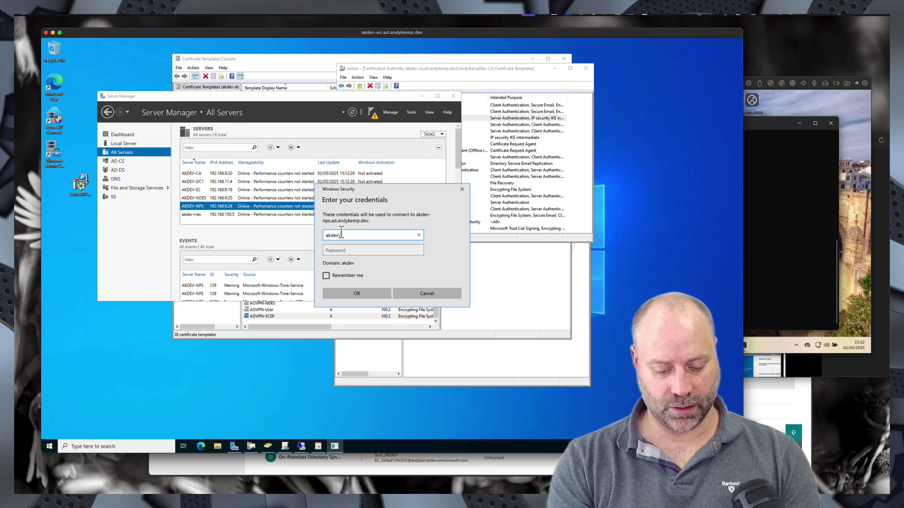
type("adm_andy")
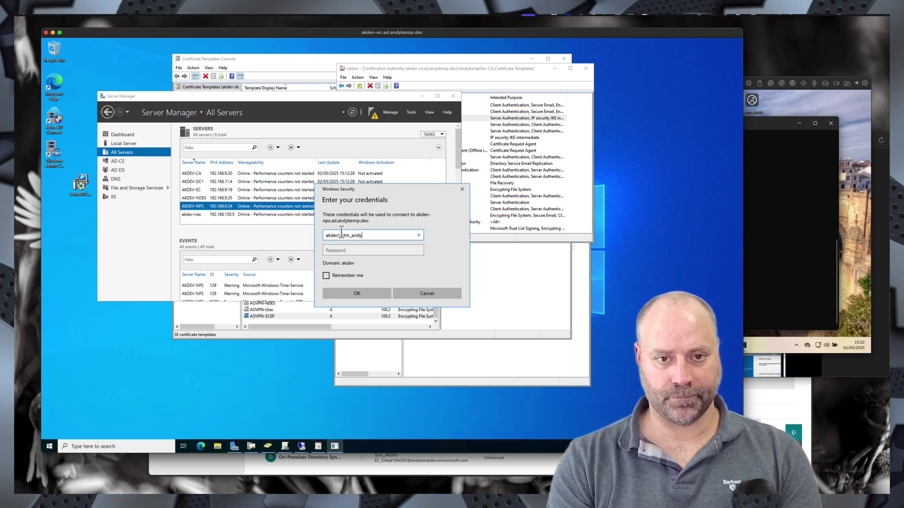
key("Tab")
type("••")
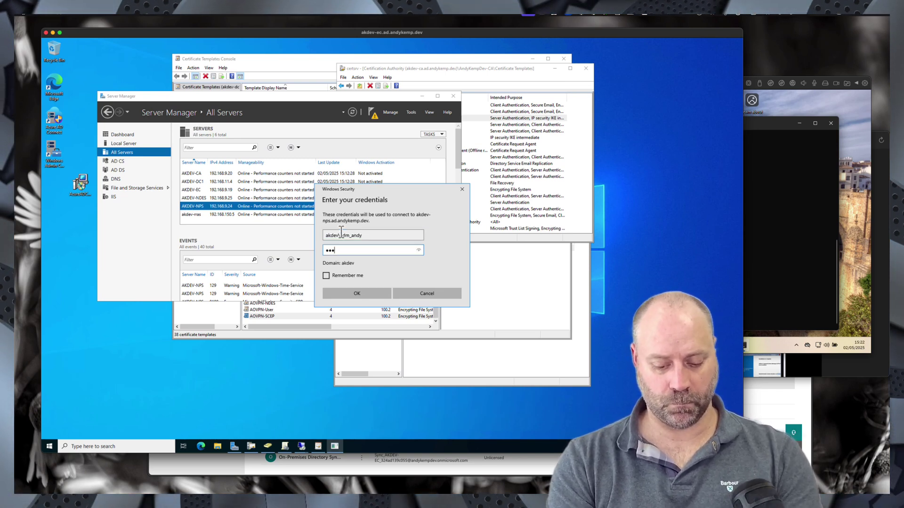
key("Return")
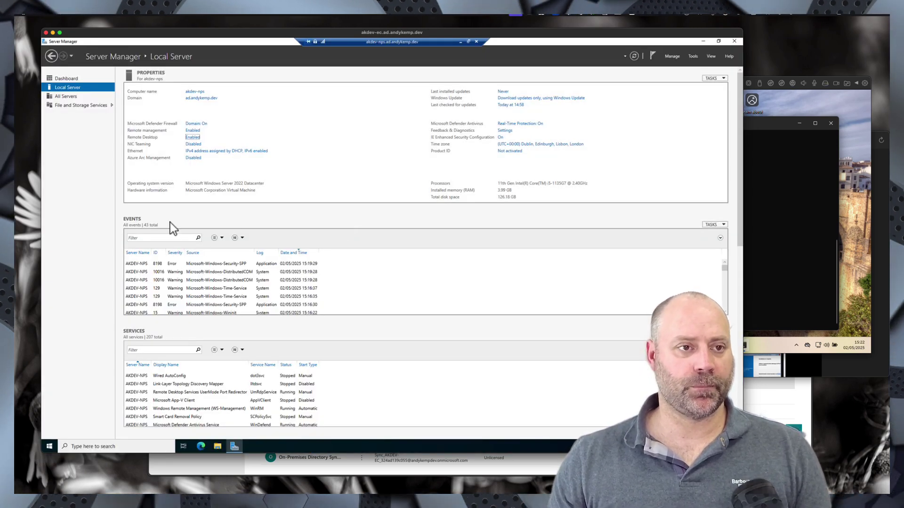
- Open the computer certificate manager (certlm) and request a new certificate for the Personal store
left_click(114, 446)
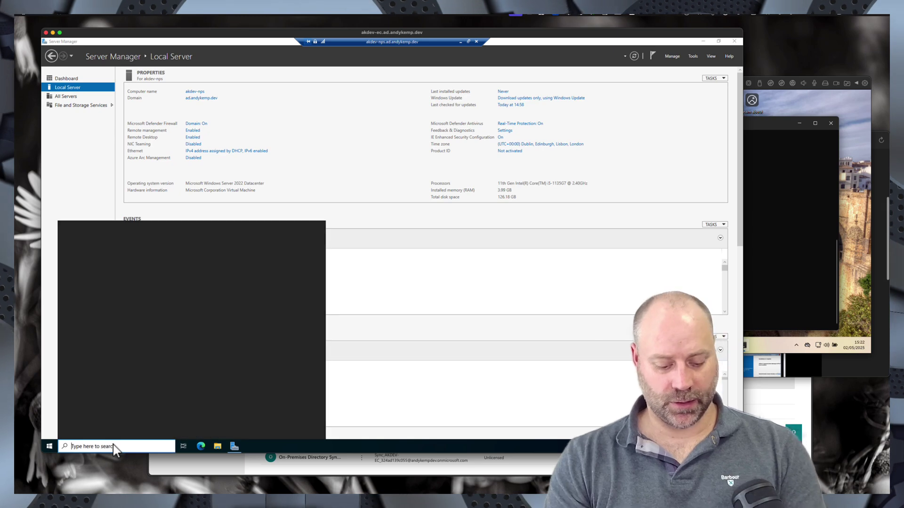
type("certi")
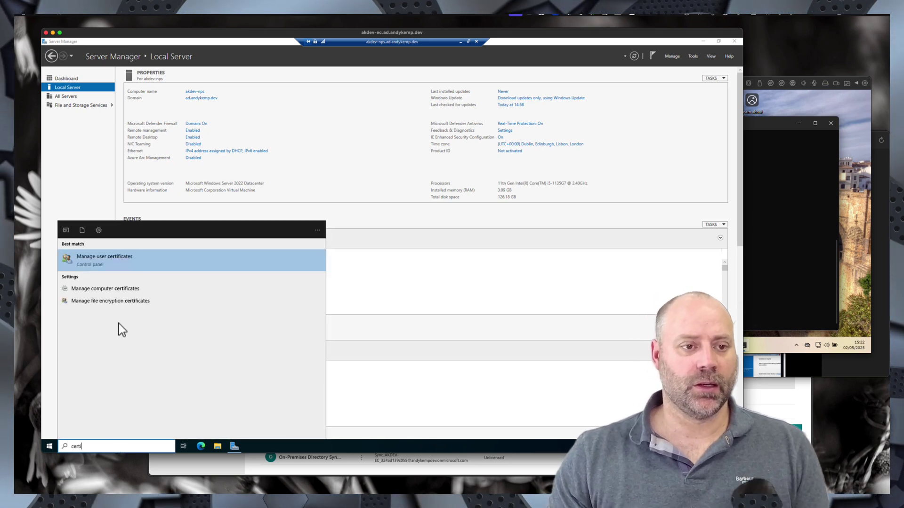
left_click(116, 289)
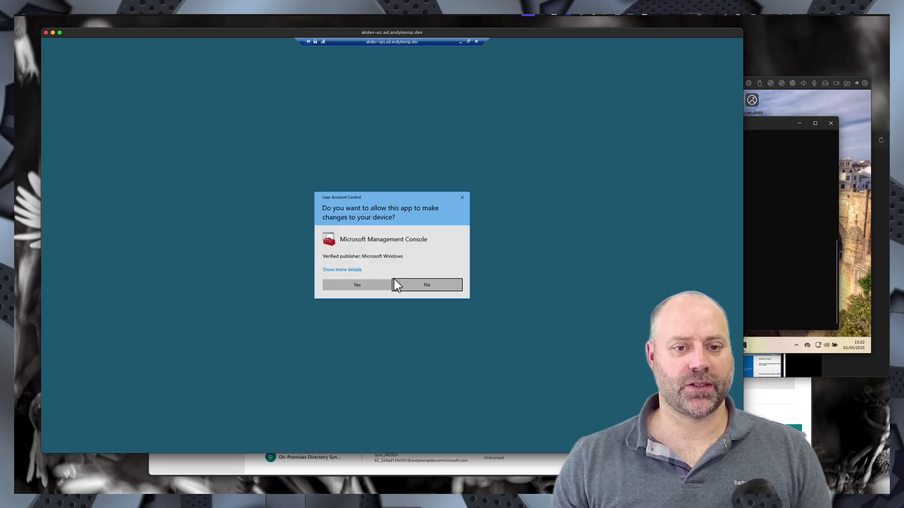
left_click(349, 289)
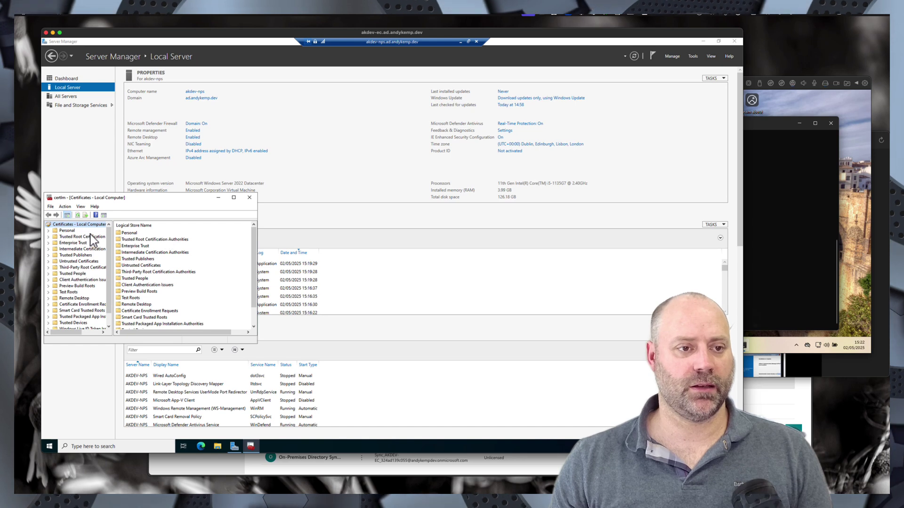
left_click(68, 230)
right_click(162, 256)
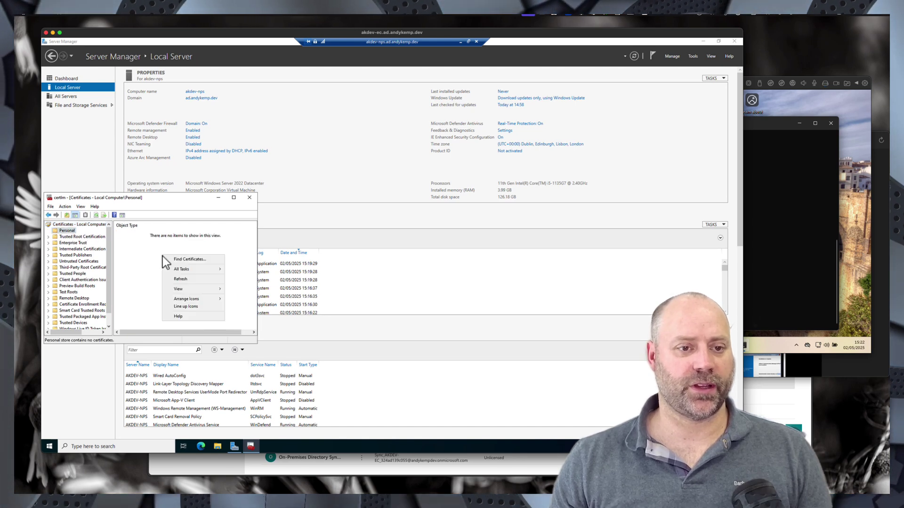
mouse_move(193, 270)
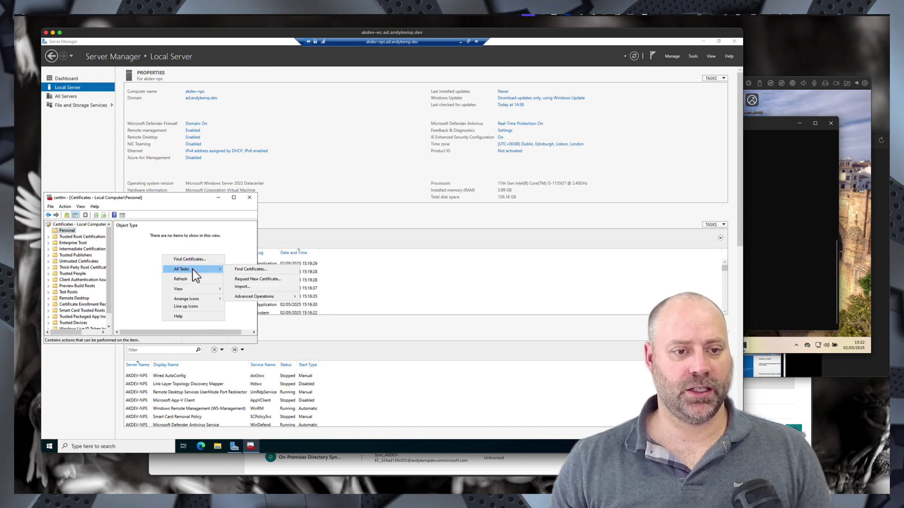
left_click(253, 280)
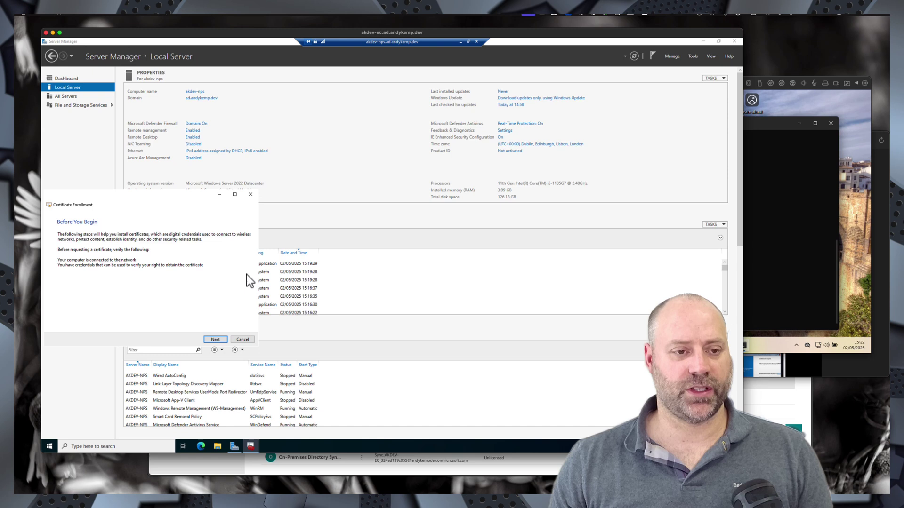
- Enroll the NPS server for an AOVPN-NPS certificate and view the Personal certificates
left_click(216, 342)
left_click(219, 344)
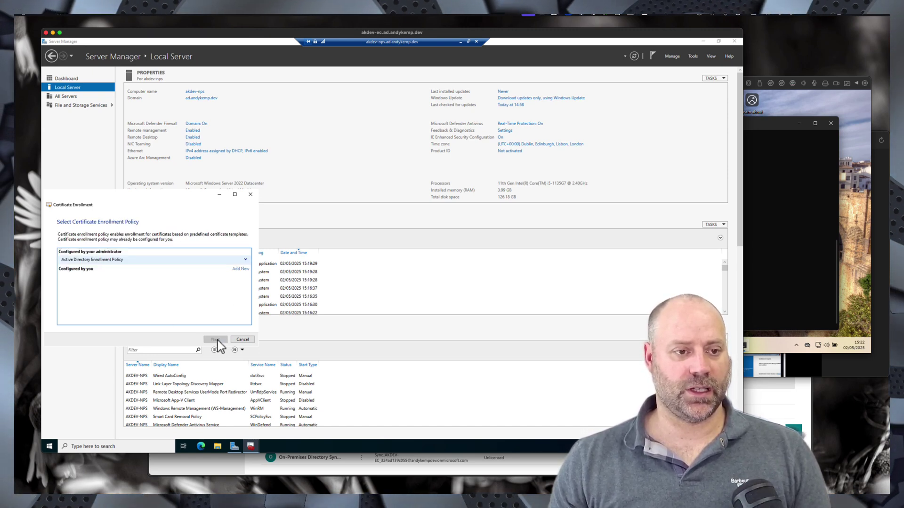
left_click(64, 261)
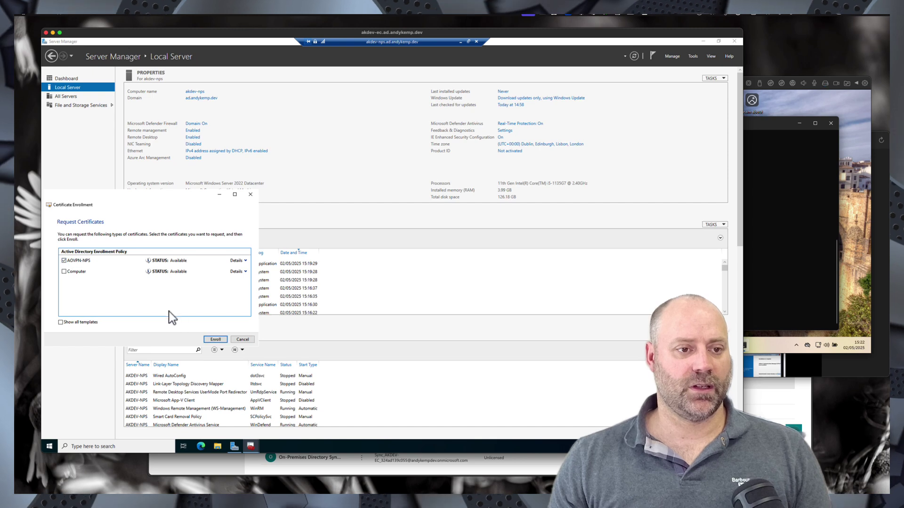
left_click(216, 341)
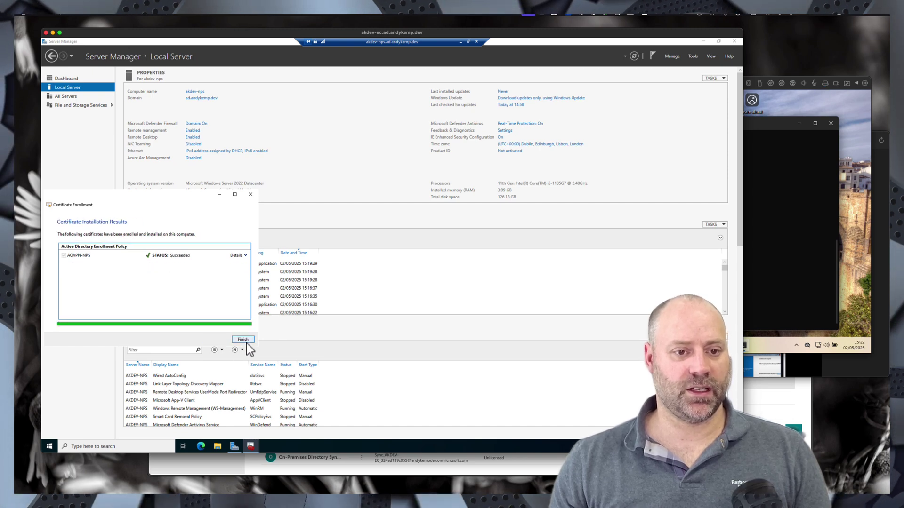
left_click(243, 340)
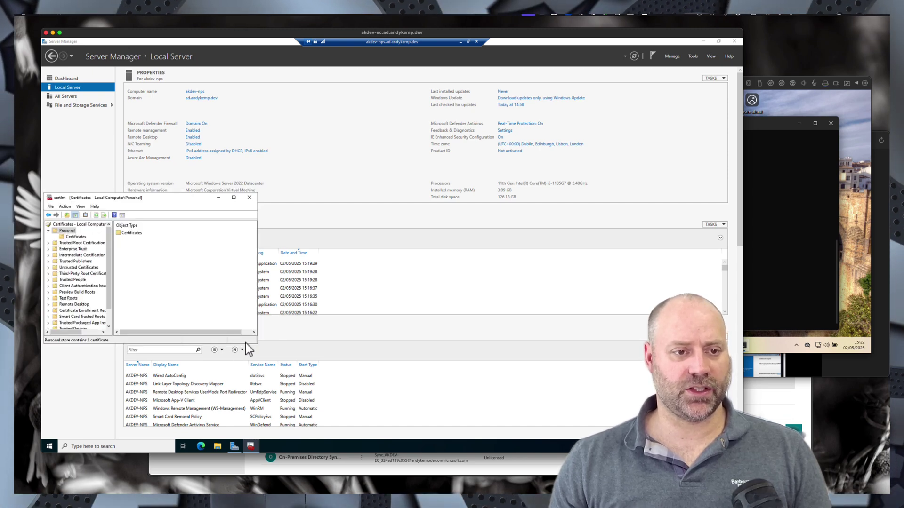
double_click(132, 234)
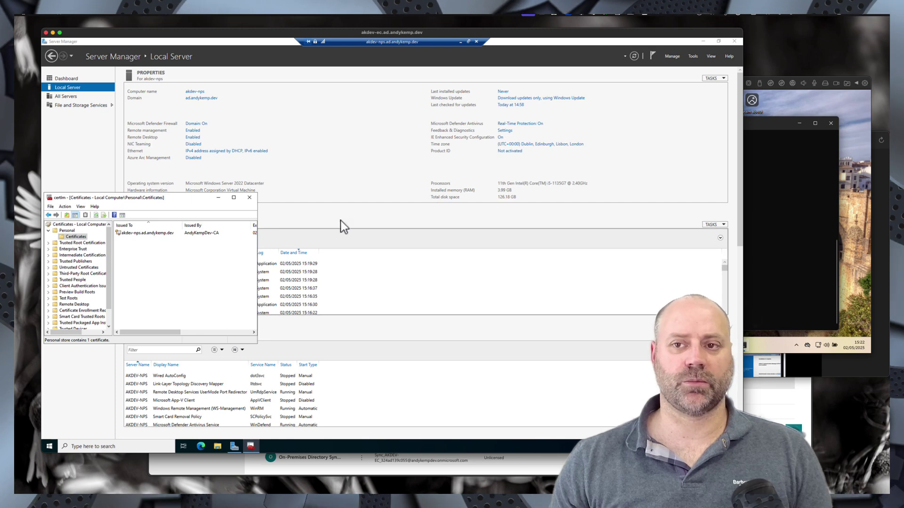
- Rerun gpupdate /force on the client and refresh the user's Personal certificate store
left_click(762, 191)
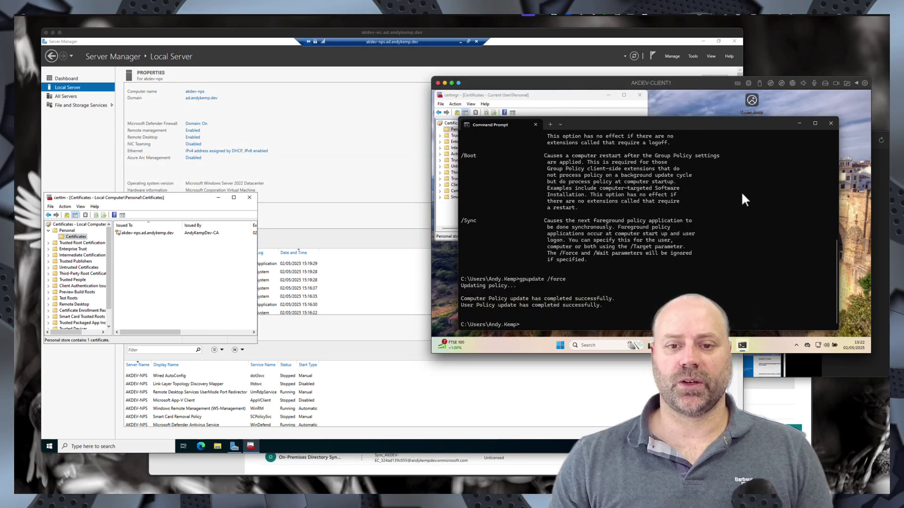
key("Return")
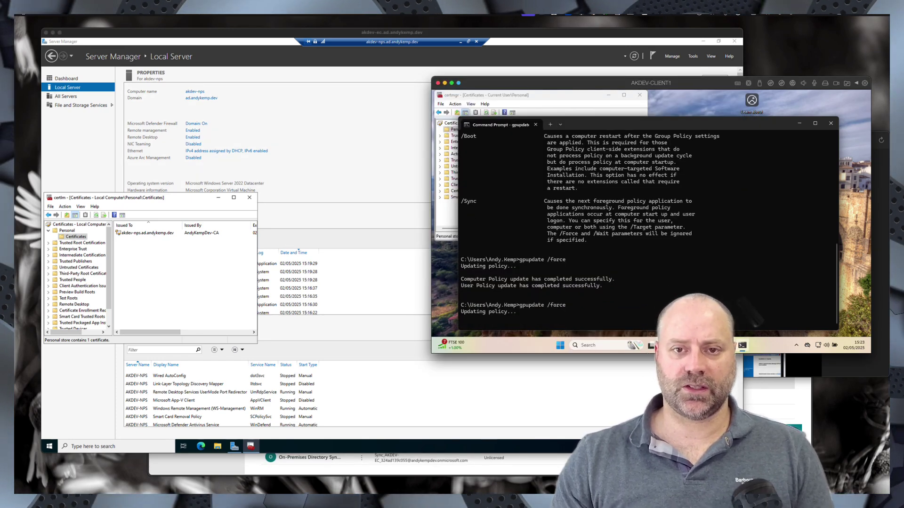
left_click(560, 98)
right_click(534, 165)
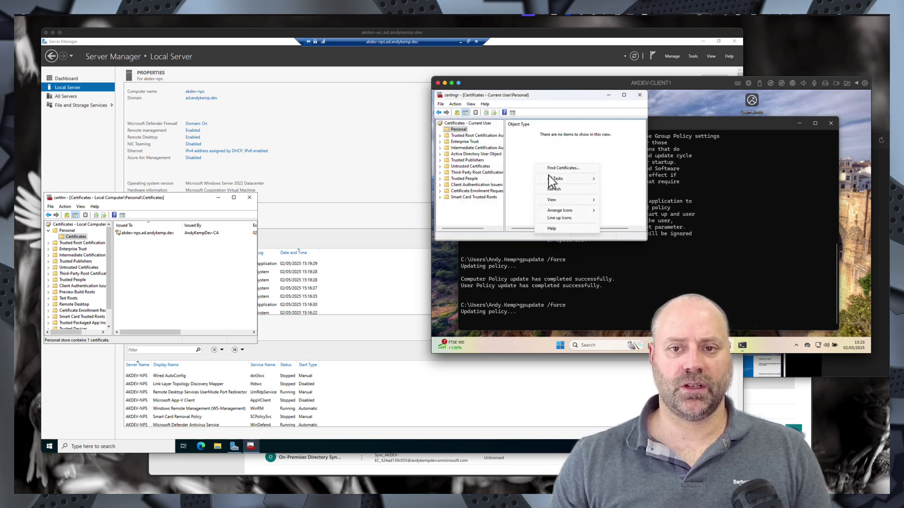
left_click(557, 189)
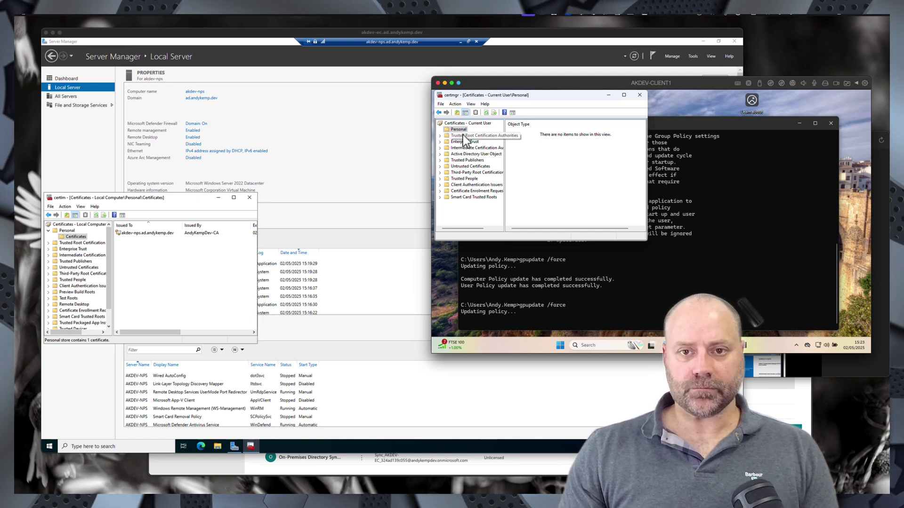
right_click(536, 166)
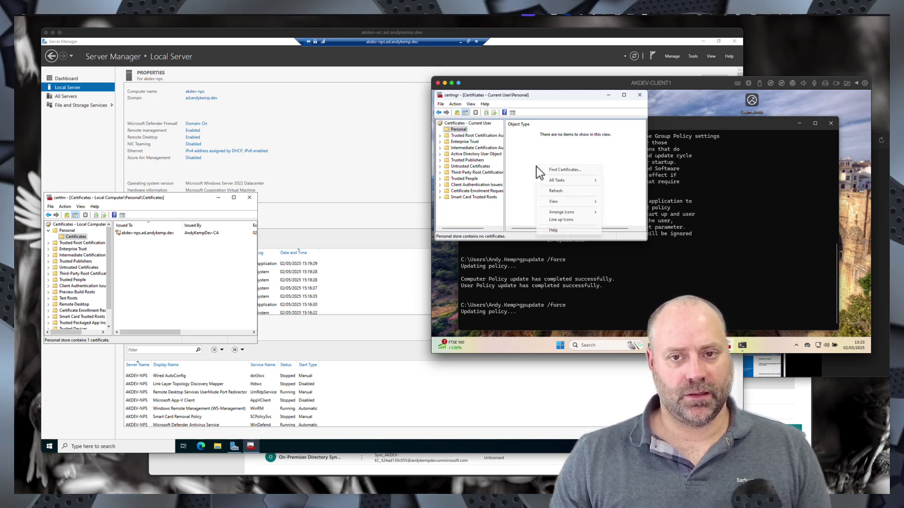
mouse_move(563, 182)
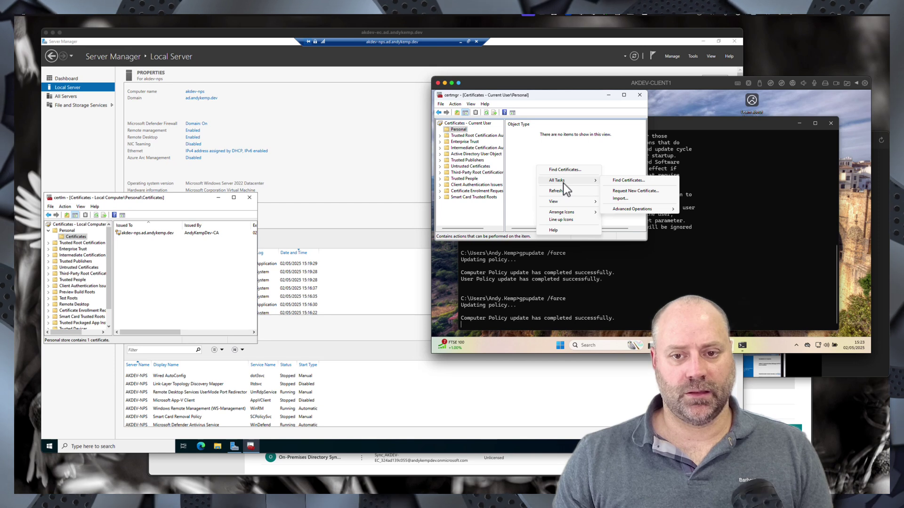
left_click(560, 190)
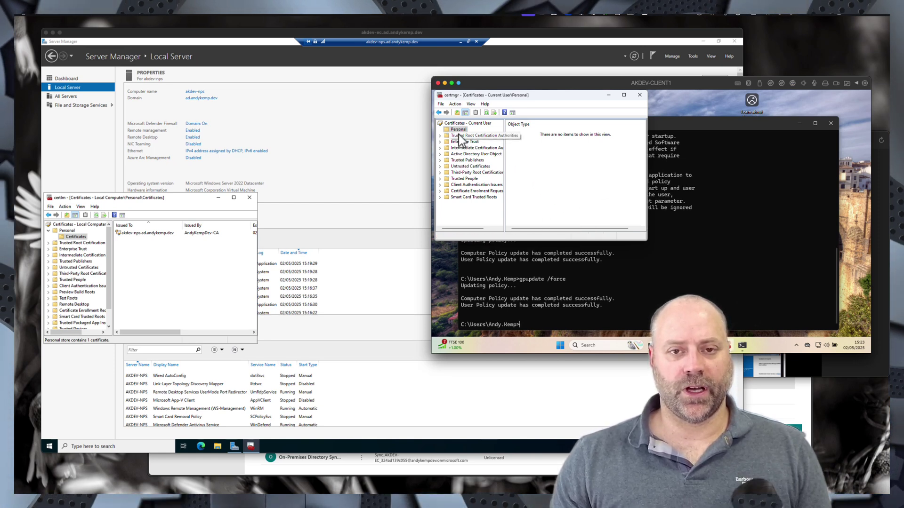
right_click(522, 165)
mouse_move(549, 181)
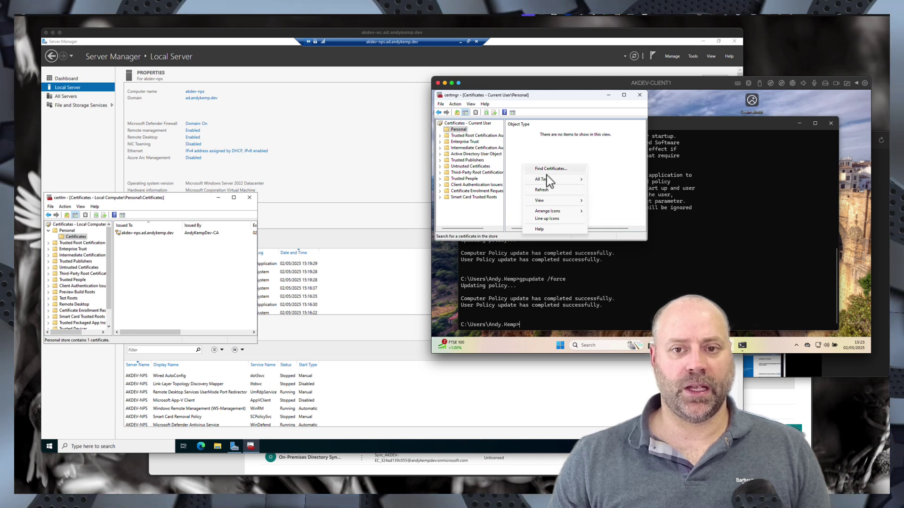
left_click(546, 191)
- Attempt a new user certificate request, cancelling since no VPN template is offered
right_click(540, 162)
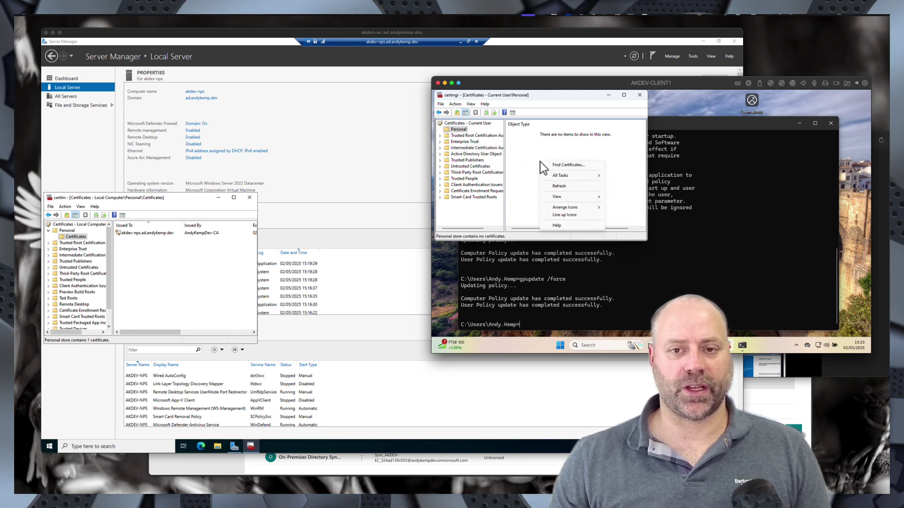
mouse_move(565, 176)
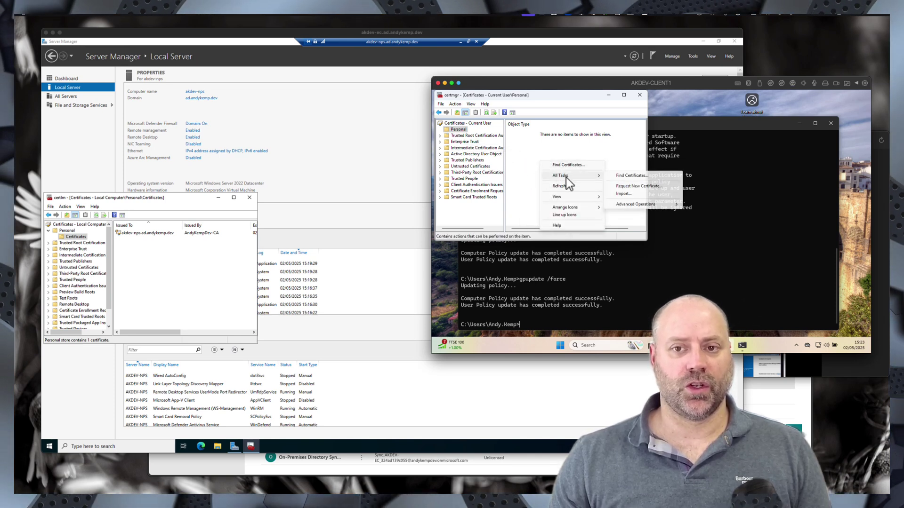
left_click(631, 187)
left_click(604, 241)
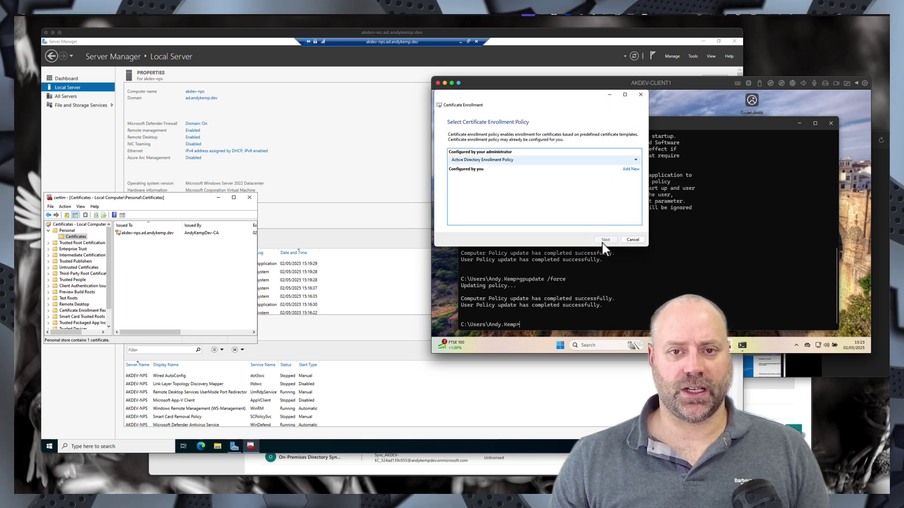
left_click(605, 240)
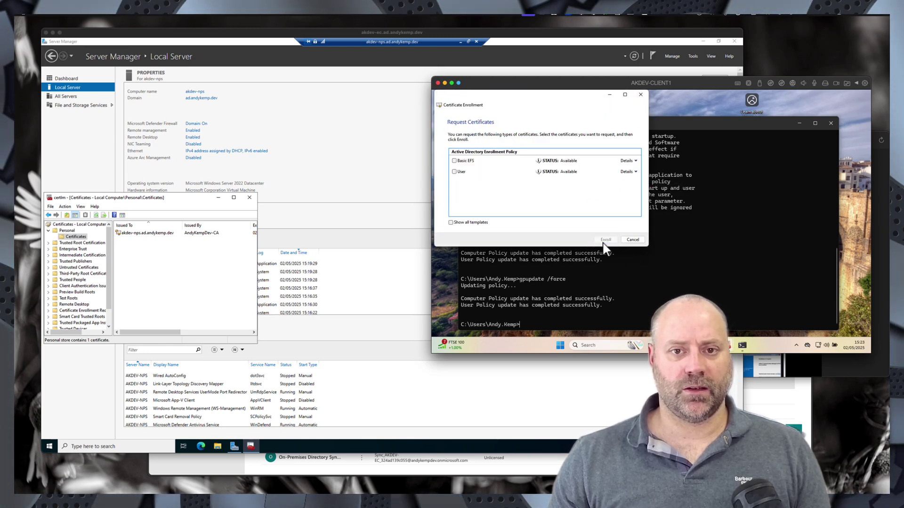
left_click(630, 237)
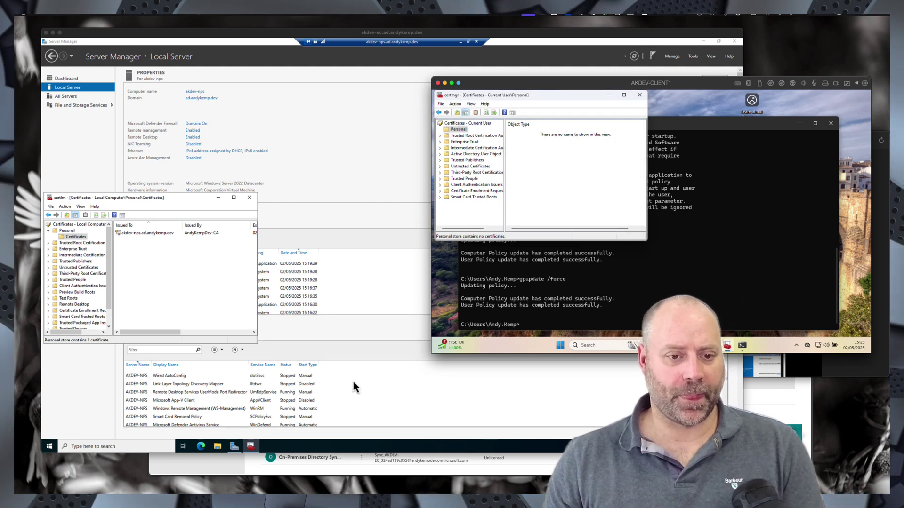
left_click(462, 45)
left_click(460, 42)
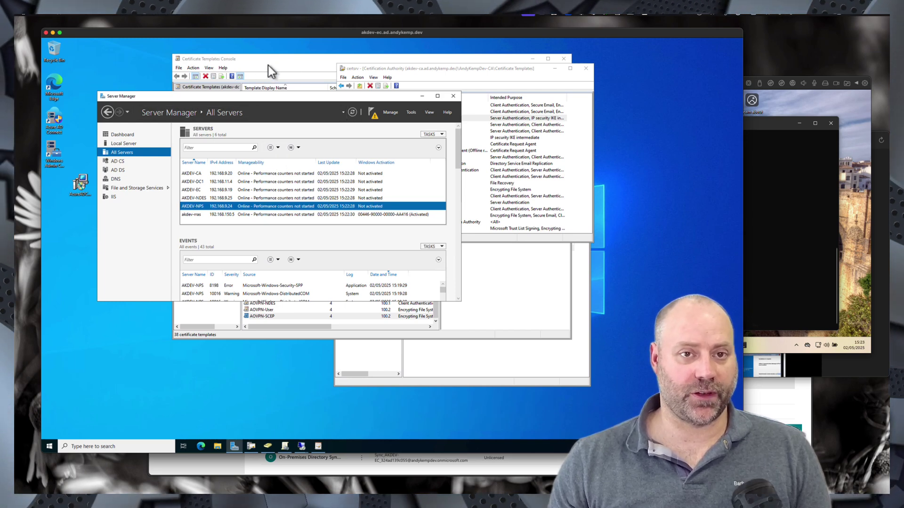
- Check the VPN Users group's permissions on the AOVPN-User template's Security tab
left_click(318, 446)
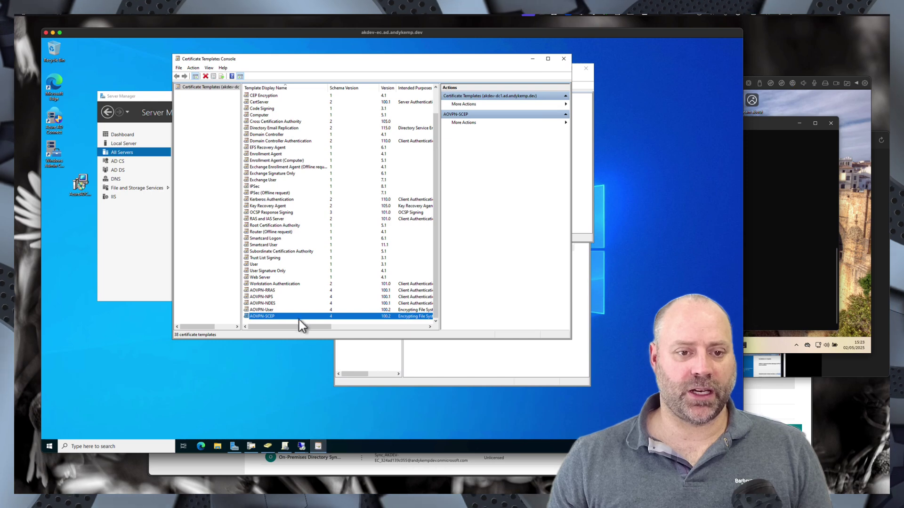
double_click(264, 311)
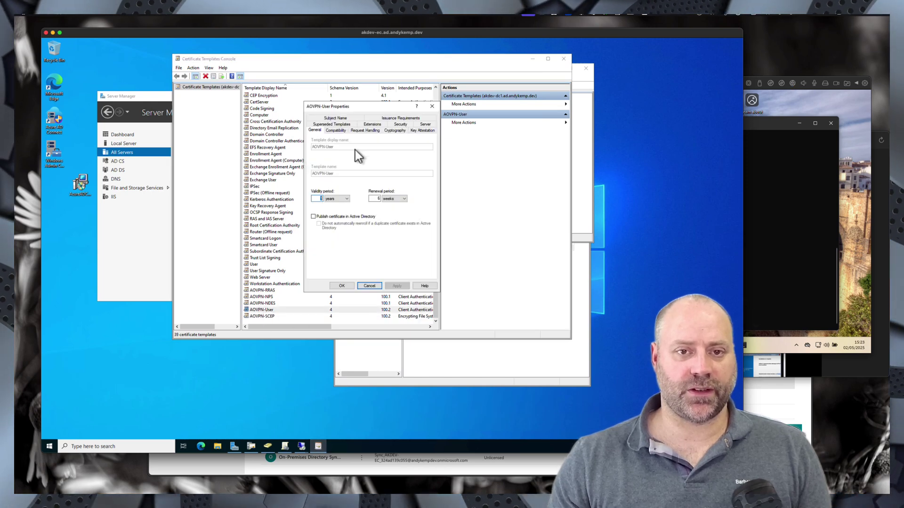
left_click(399, 125)
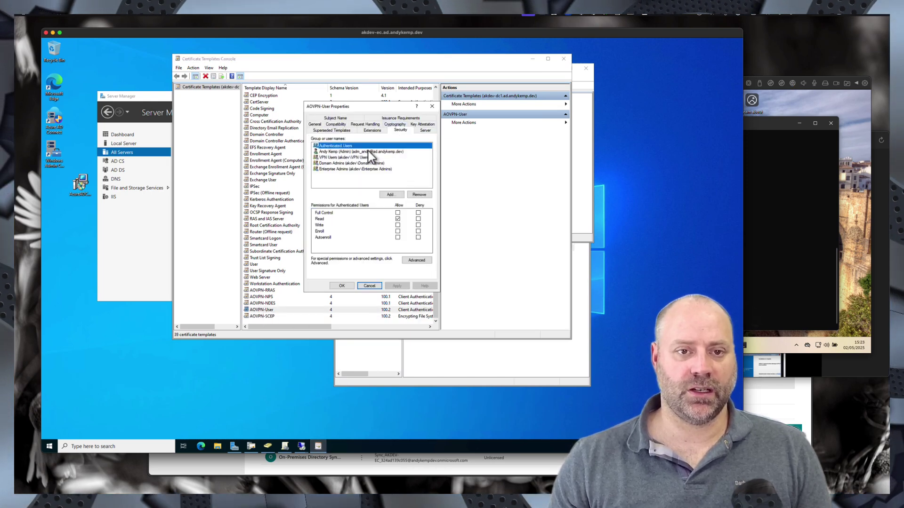
left_click(343, 159)
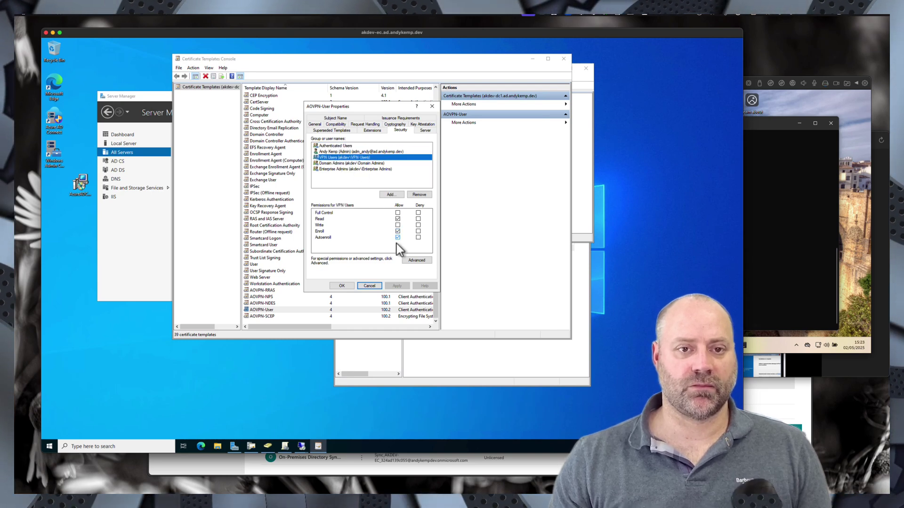
left_click(342, 286)
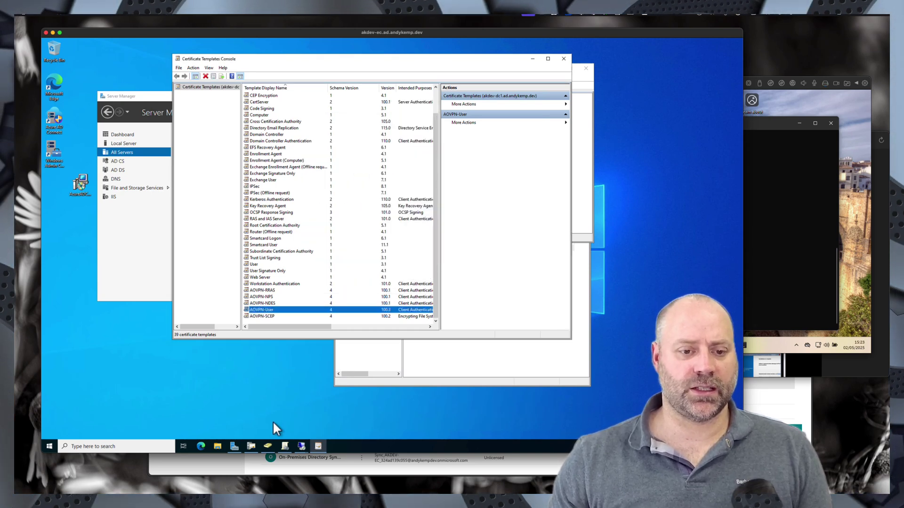
- Confirm the VPN Users group has members in Active Directory Users and Computers
left_click(267, 447)
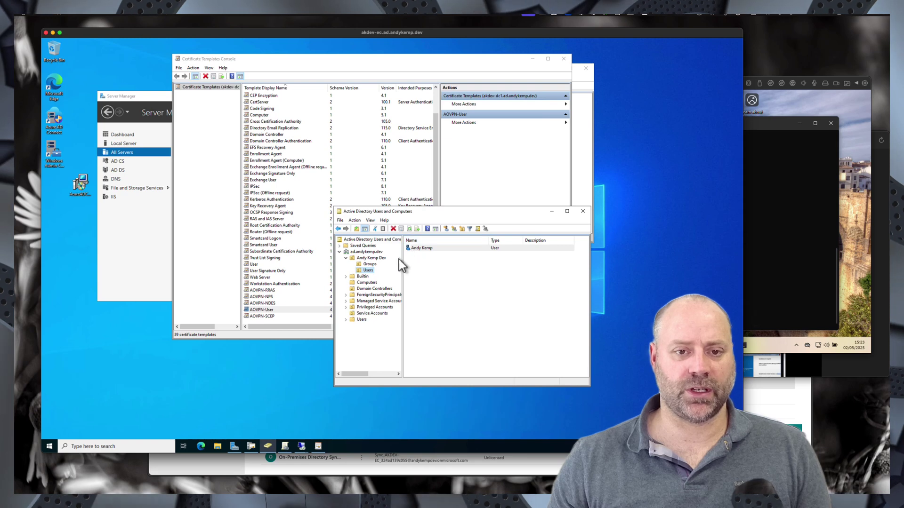
left_click(369, 264)
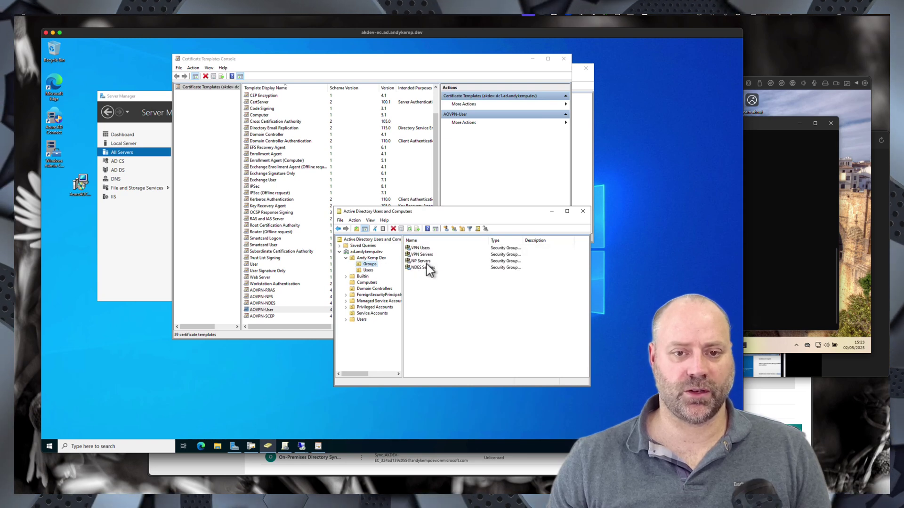
double_click(419, 248)
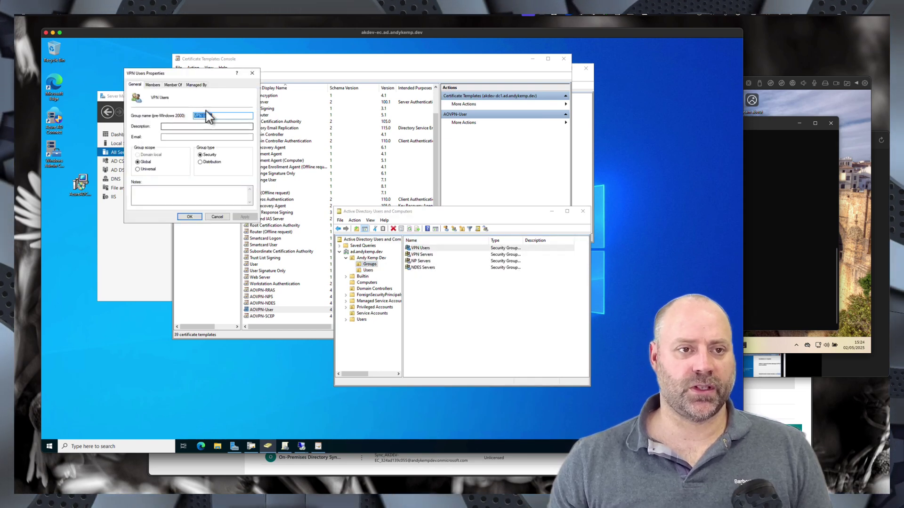
left_click(152, 85)
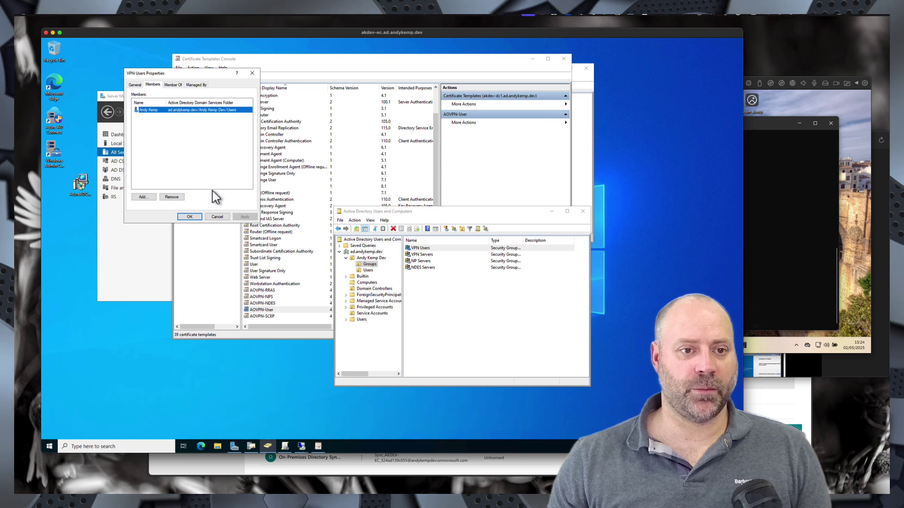
left_click(195, 216)
left_click(802, 191)
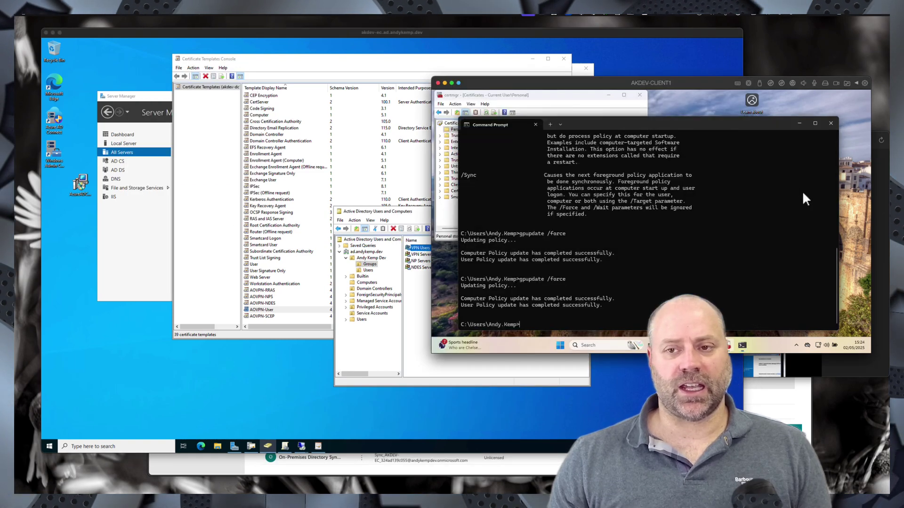
- Restart the Windows 11 client VM from the Start button's power menu
right_click(560, 345)
mouse_move(566, 317)
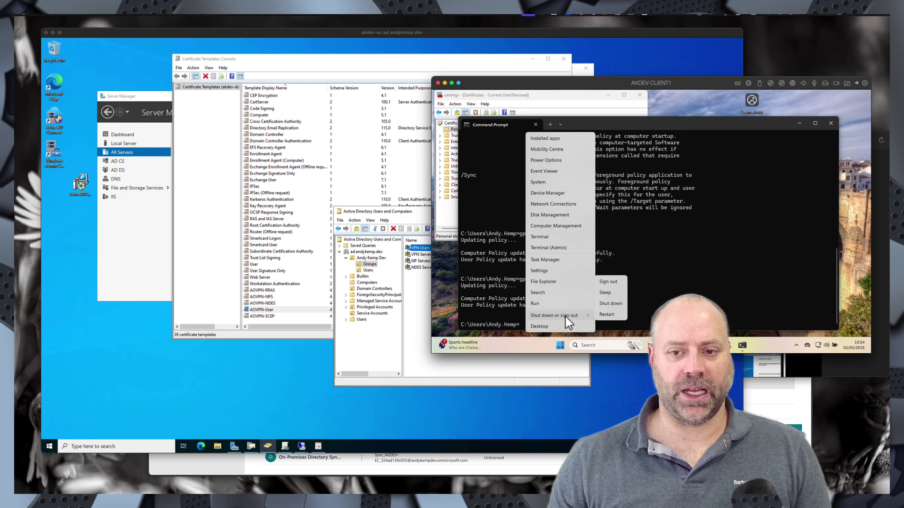
left_click(605, 315)
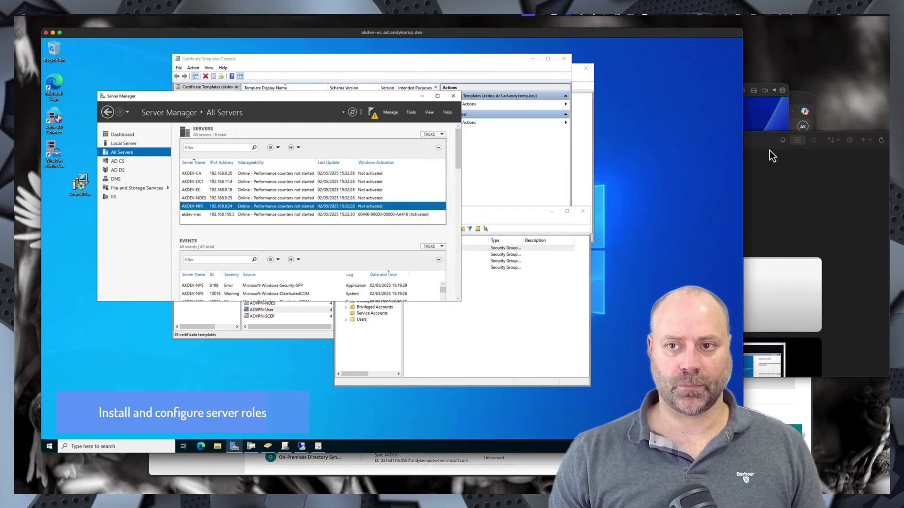
- Sign in to the client and launch the user certificate manager via a 'cert' search
left_click(767, 122)
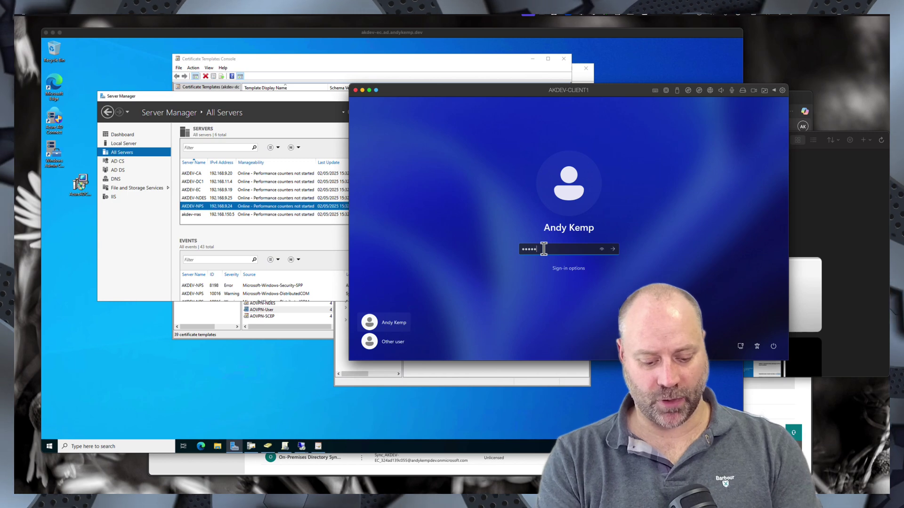
key("Return")
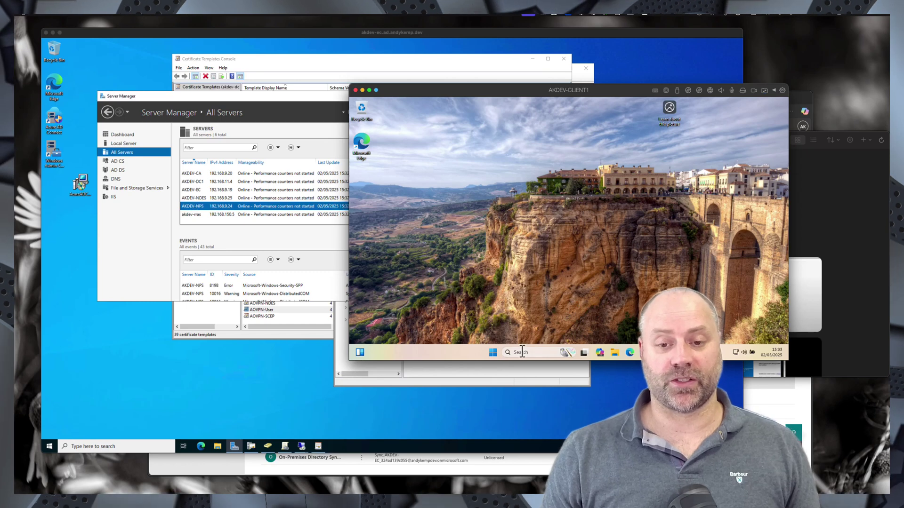
type("cert")
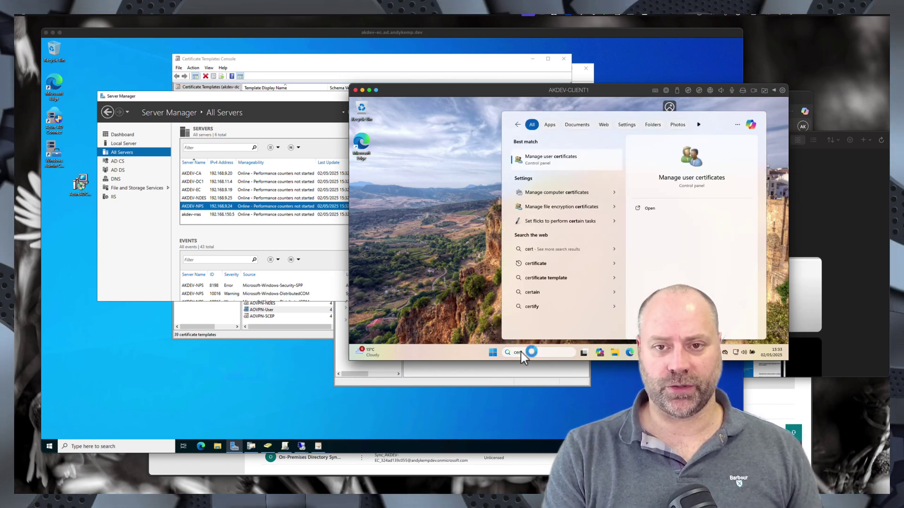
key("Return")
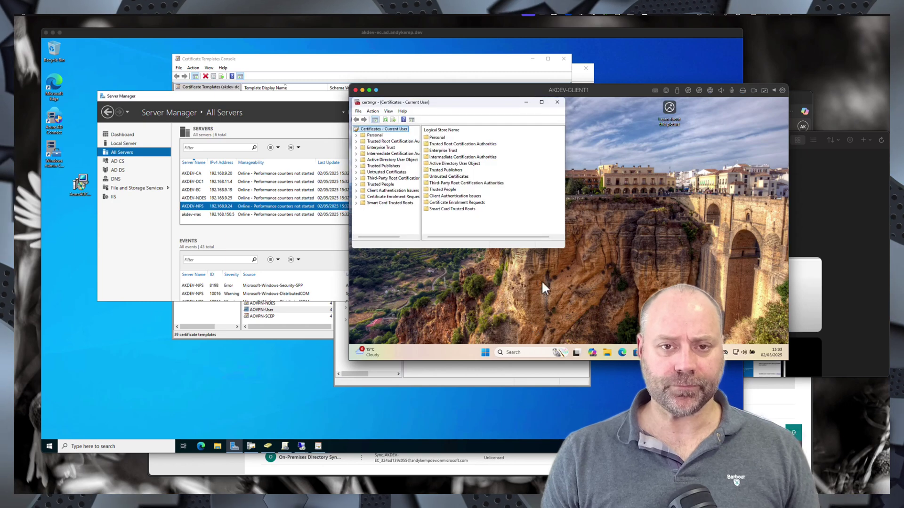
- Inspect the domain CA certificate in Personal > Certificates, including details and chain, then close certmgr
double_click(371, 136)
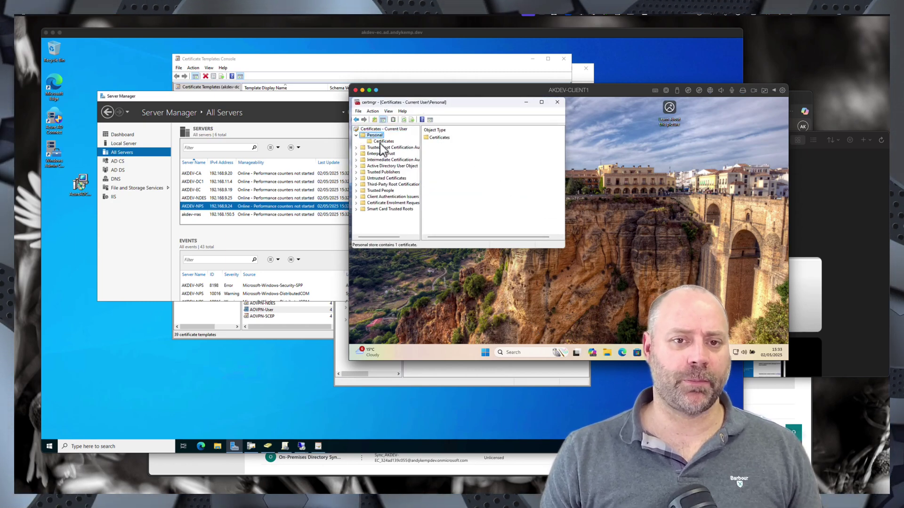
double_click(442, 140)
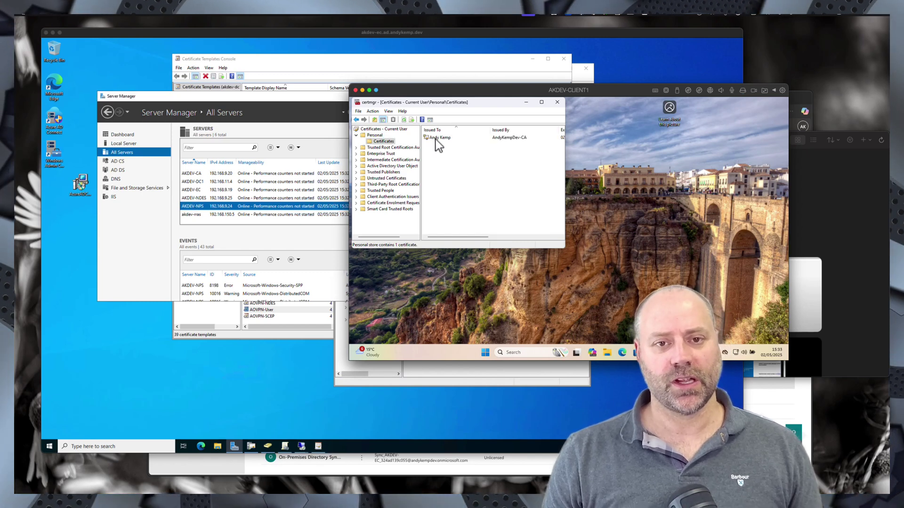
double_click(436, 138)
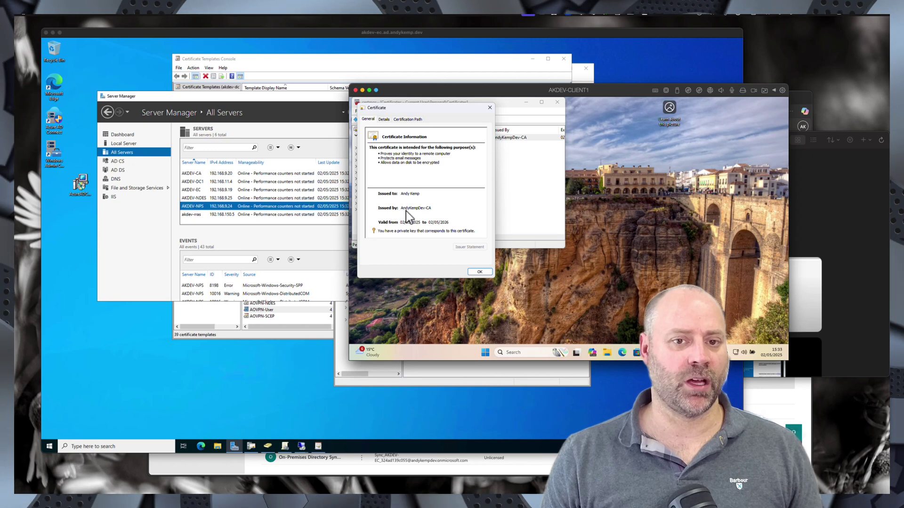
left_click(384, 119)
left_click(407, 119)
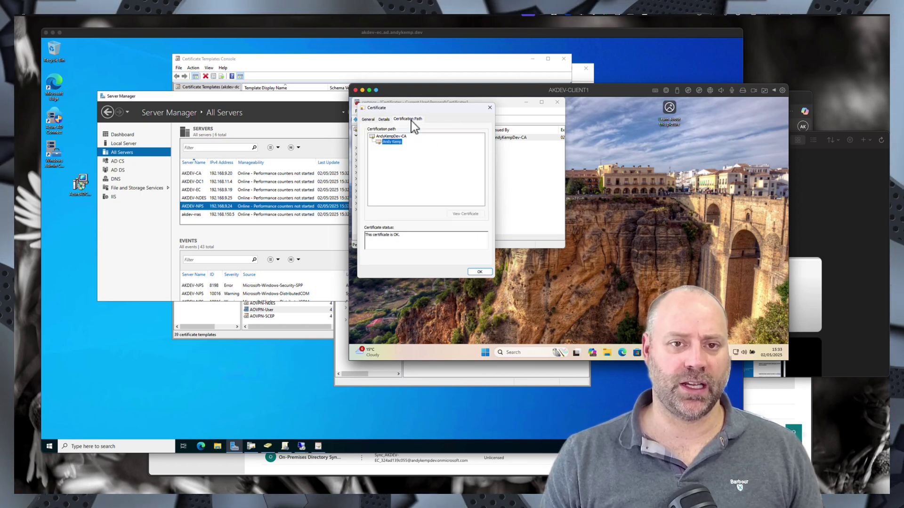
left_click(479, 272)
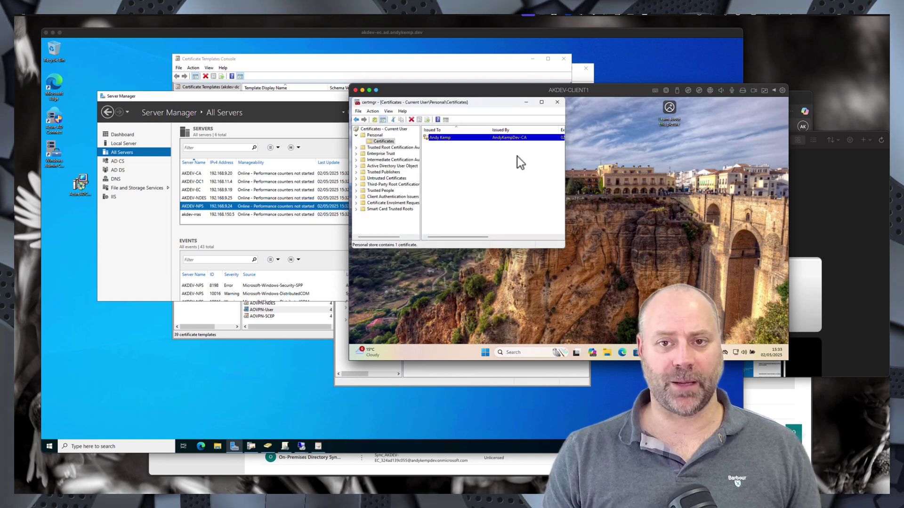
left_click(558, 105)
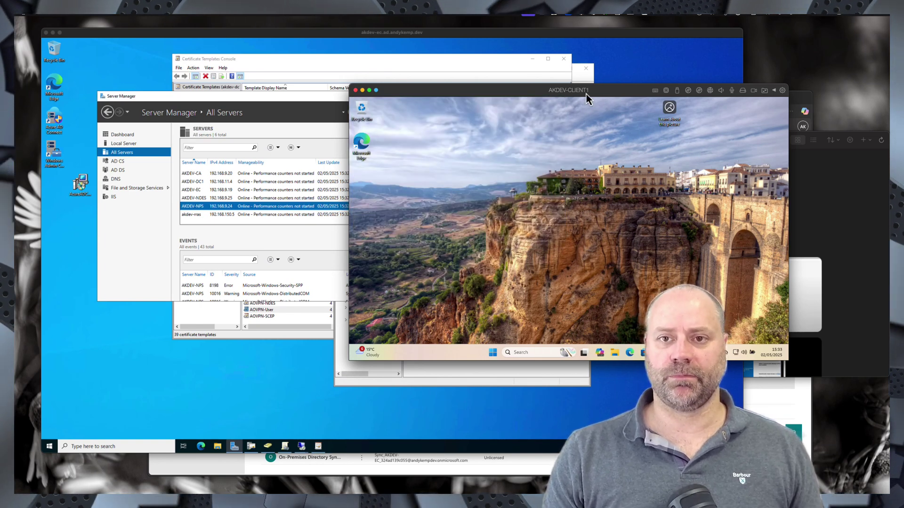
left_click_drag(587, 93, 669, 106)
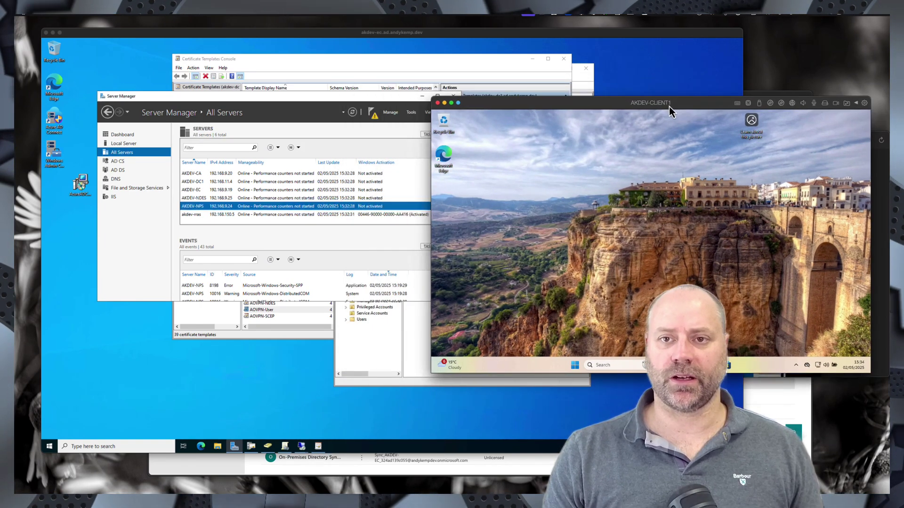
- Open a remote Windows PowerShell session to akdev-rras, cancelling the stray Add Roles wizard
left_click(335, 95)
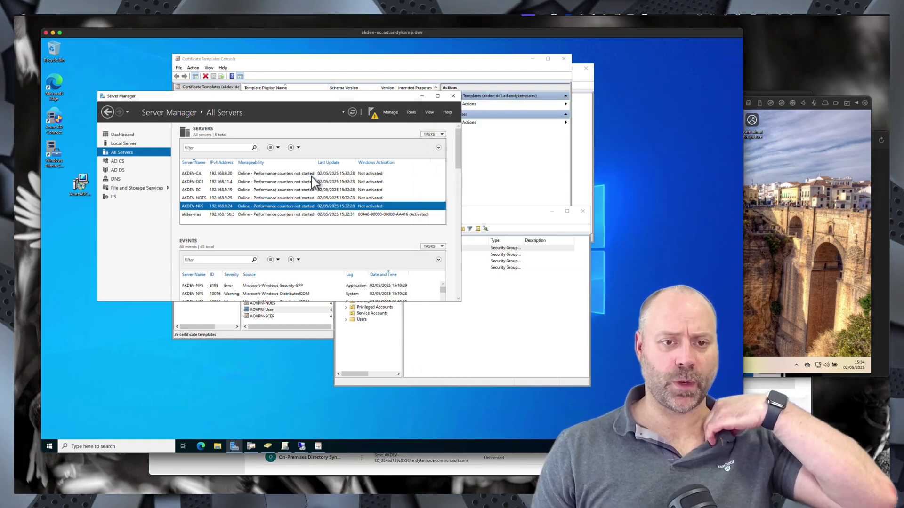
mouse_move(304, 444)
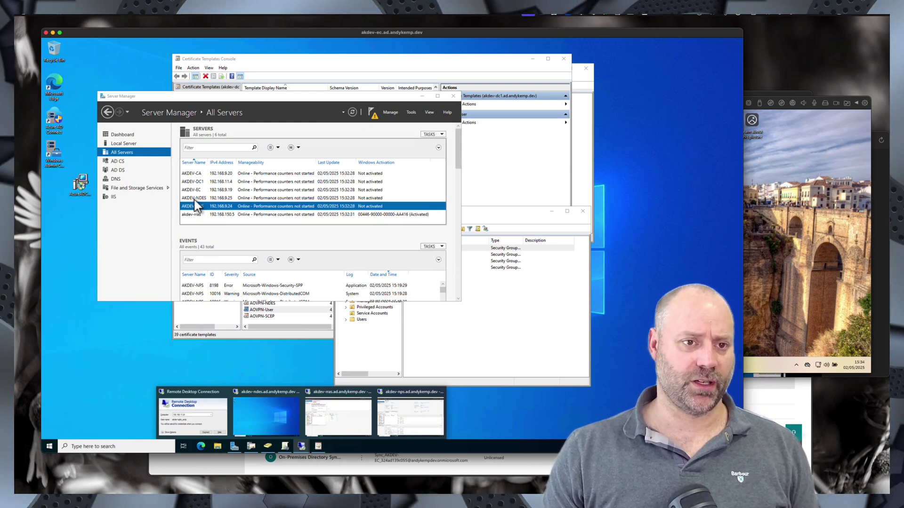
left_click(198, 214)
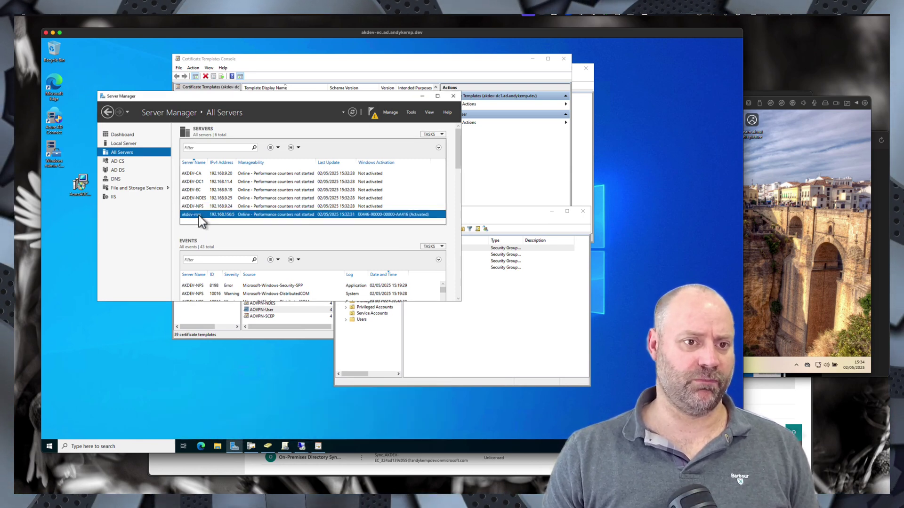
right_click(197, 217)
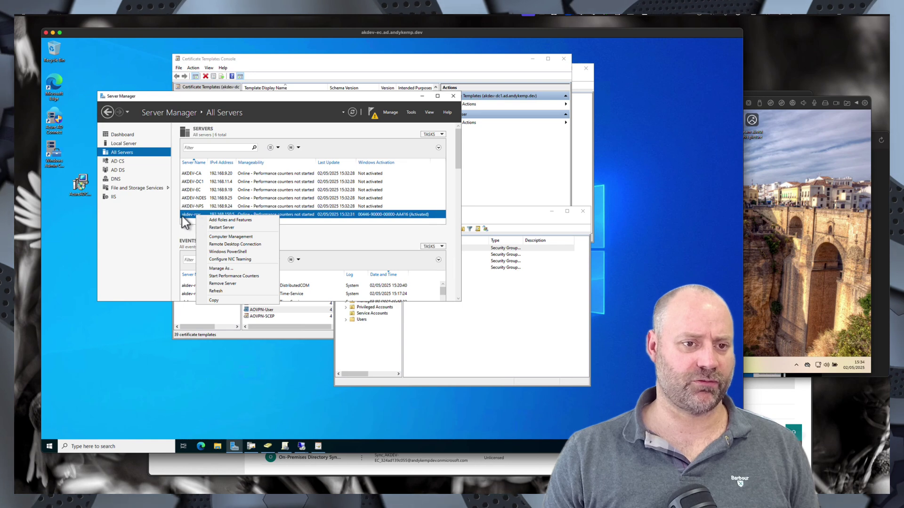
left_click(222, 220)
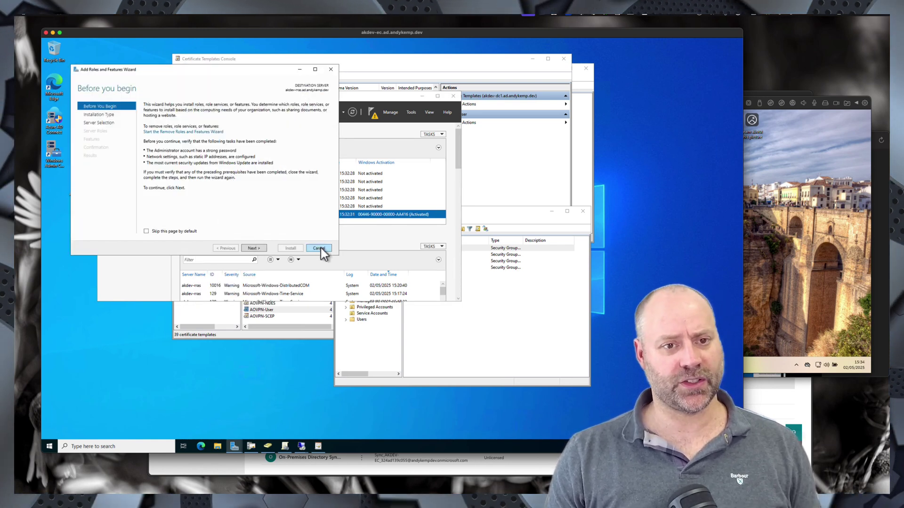
left_click(318, 248)
right_click(205, 217)
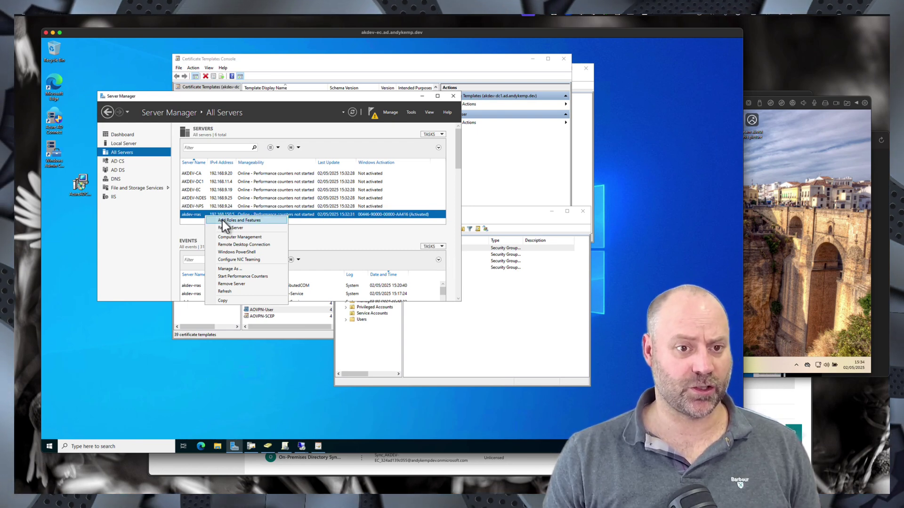
left_click(241, 253)
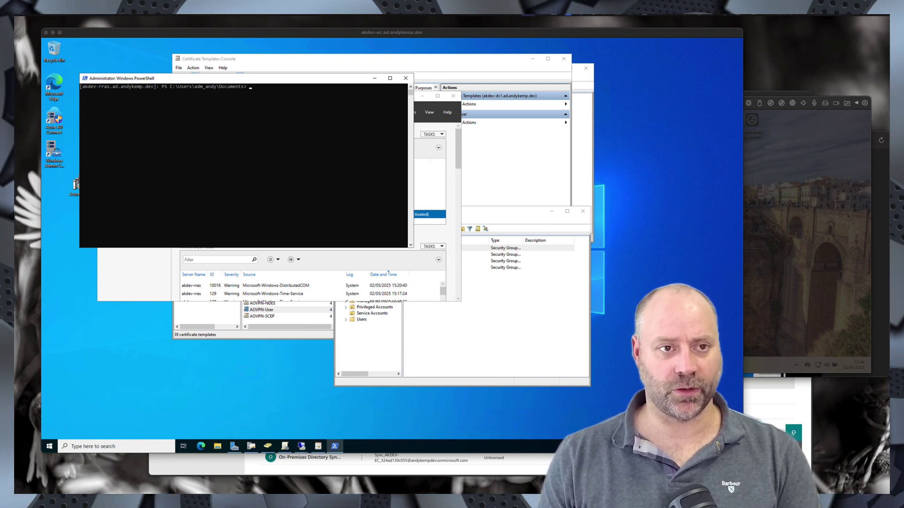
- Run Install-WindowsFeature DirectAccess-VPN -IncludeManagementTools on akdev-rras
right_click(256, 90)
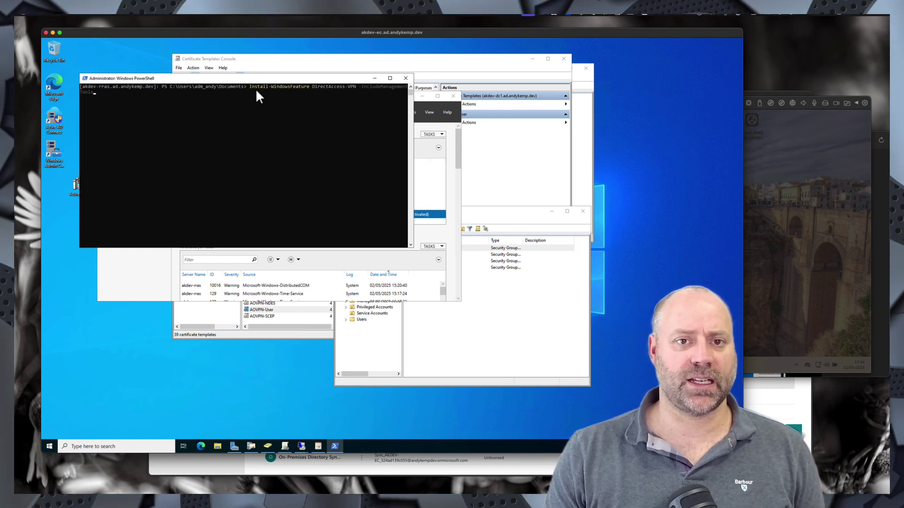
key("Return")
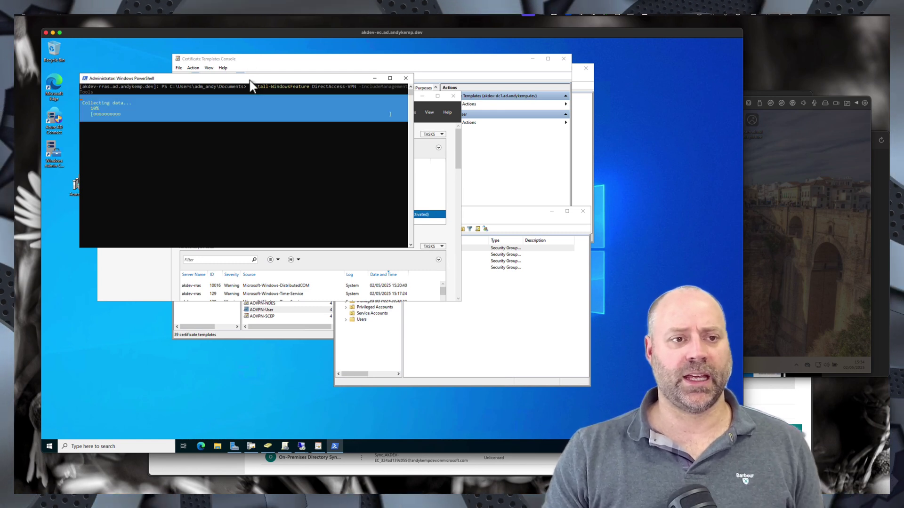
left_click_drag(250, 78, 480, 77)
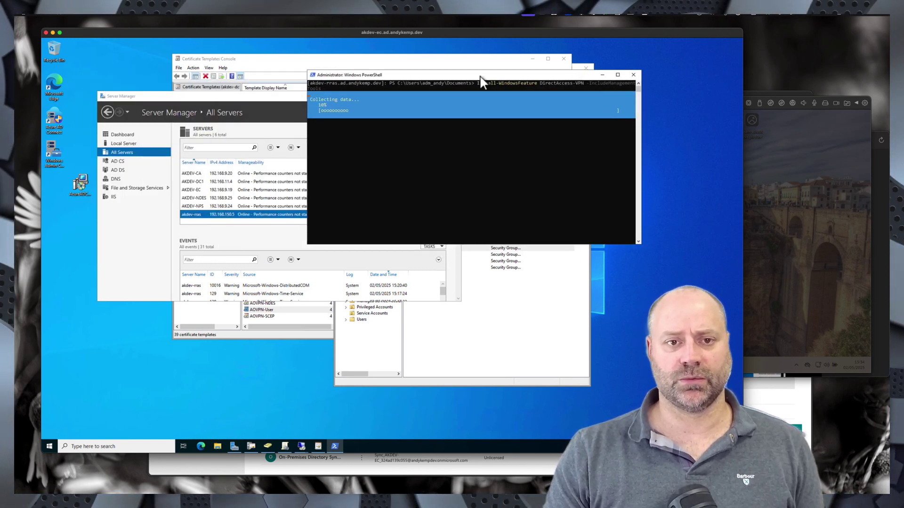
- In a PowerShell session on AKDEV-NPS, run Install-WindowsFeature NPAS -IncludeManagementTools
right_click(196, 208)
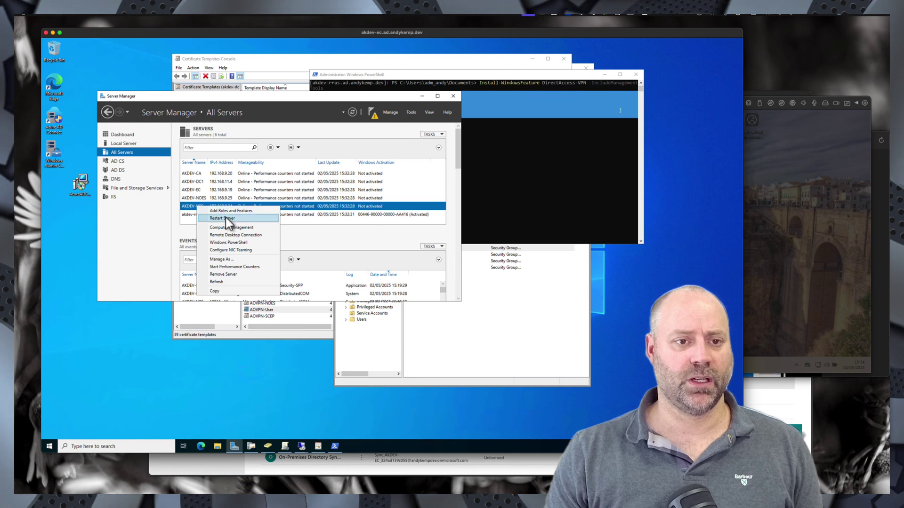
left_click(228, 243)
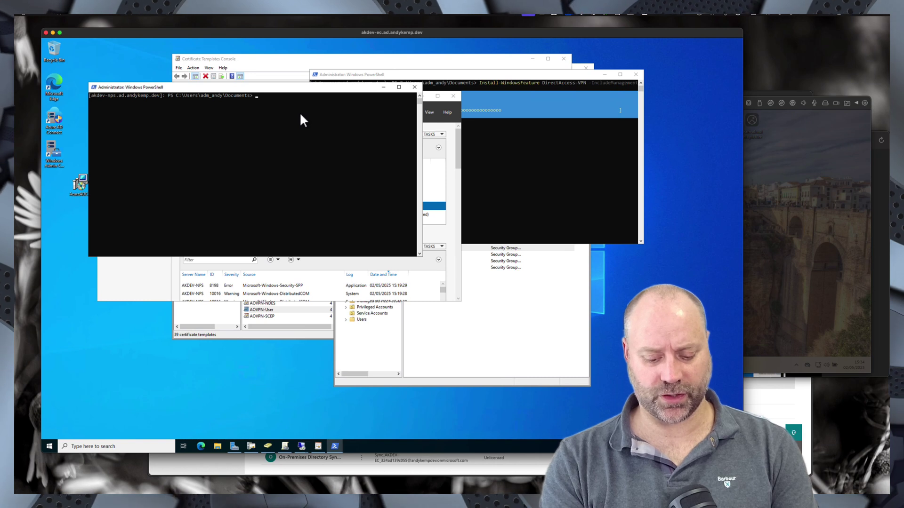
type("Intin")
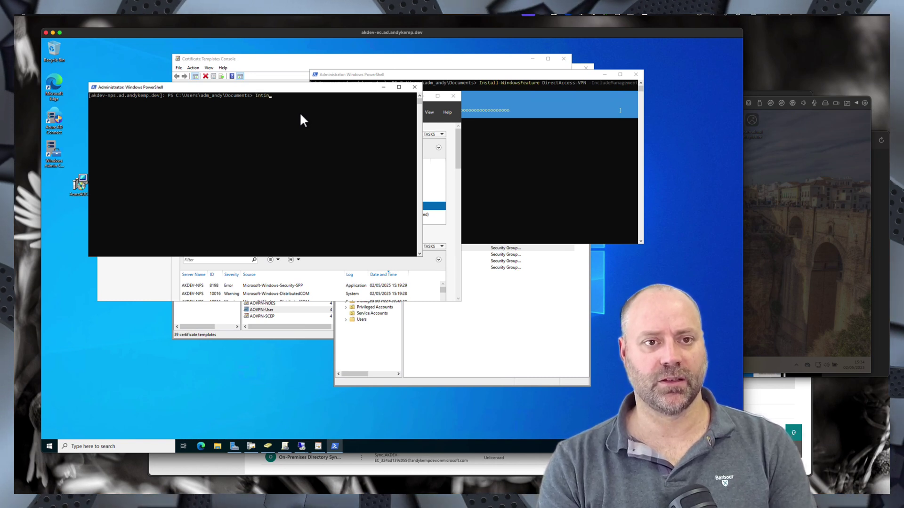
key("BackSpace")
key("BackSpace")
key("BackSpace")
type("stall-Windows")
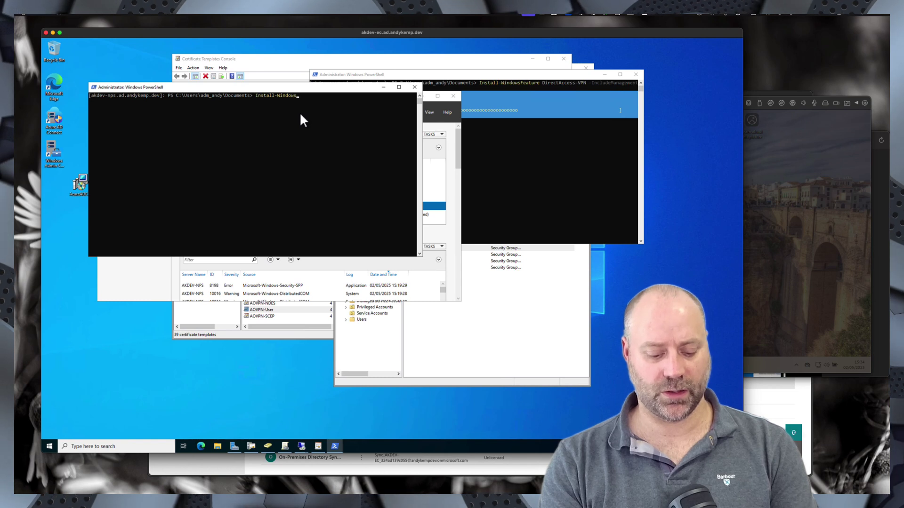
type("Feature ")
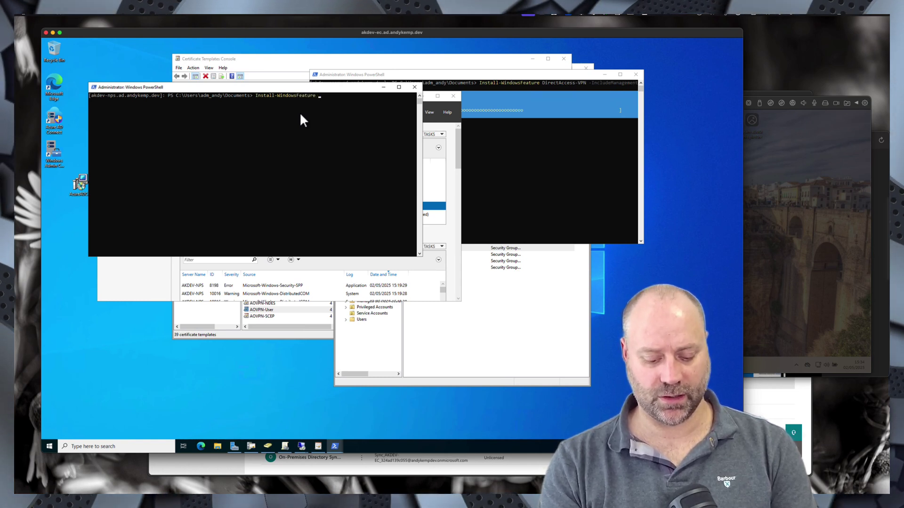
type("NPAS")
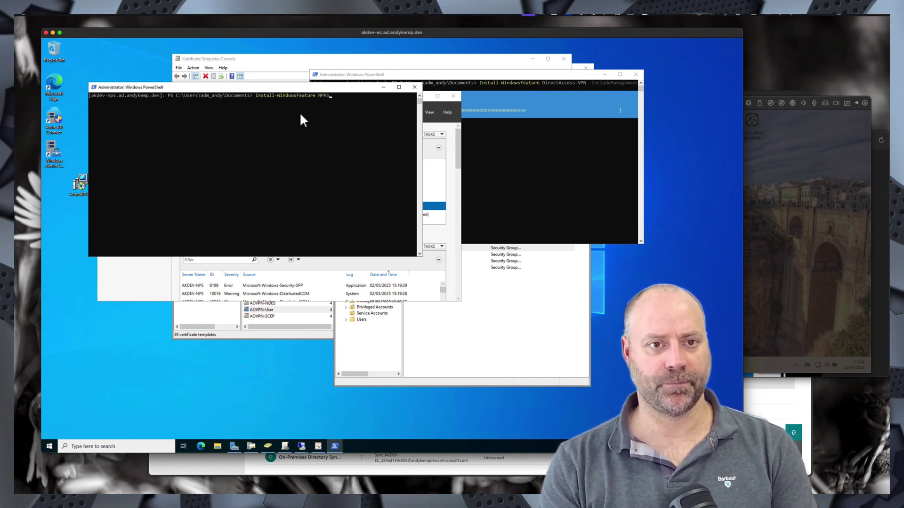
type(" -In")
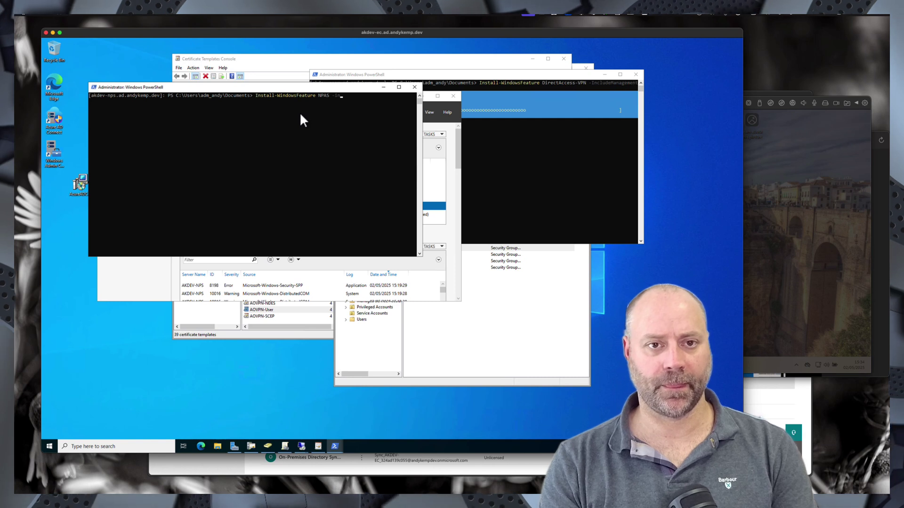
key("Tab")
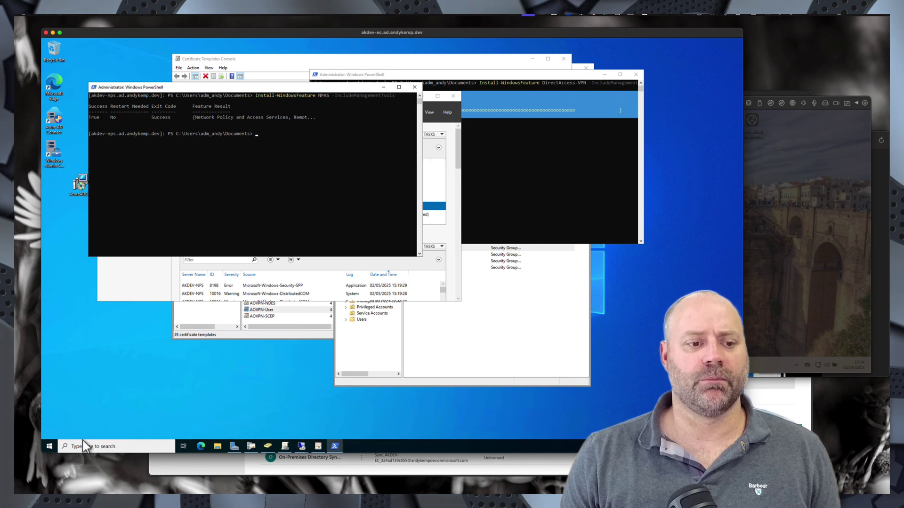
- Launch Network Policy Server, try connecting to akdev-nps, then dismiss the error and cancel
left_click(49, 447)
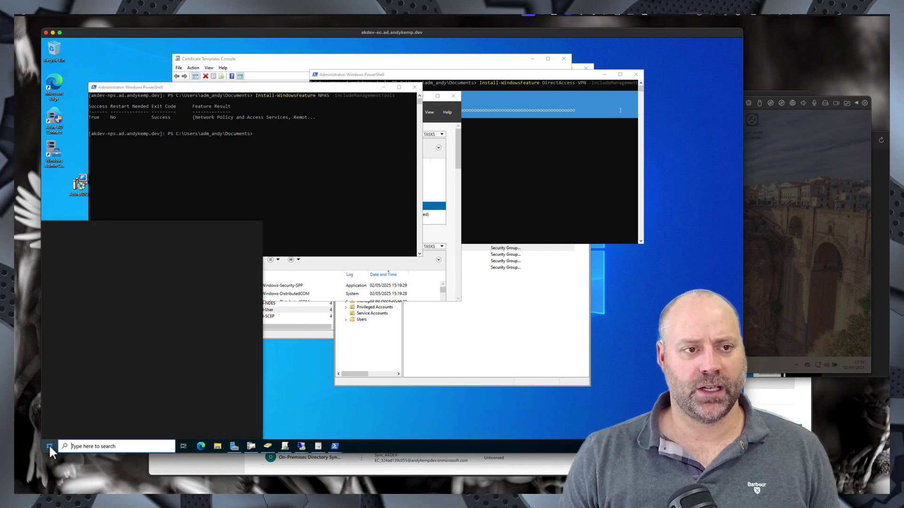
type("net")
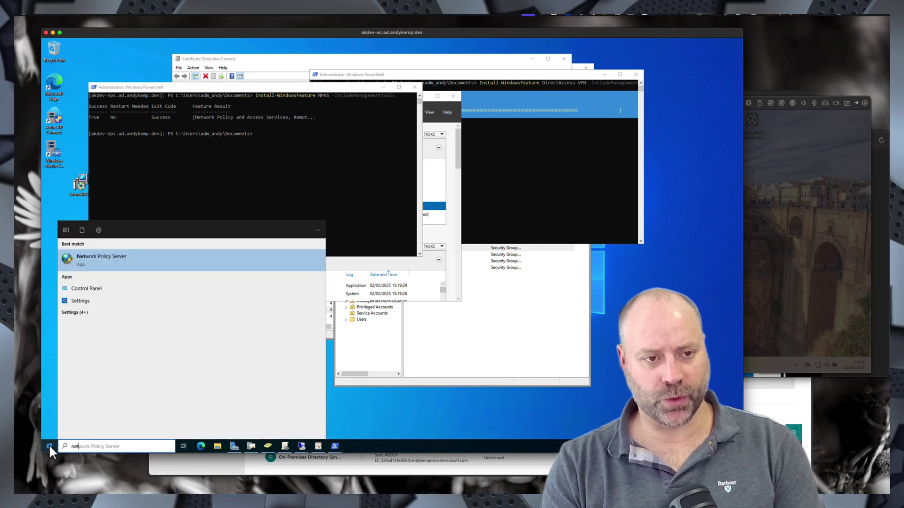
left_click(111, 261)
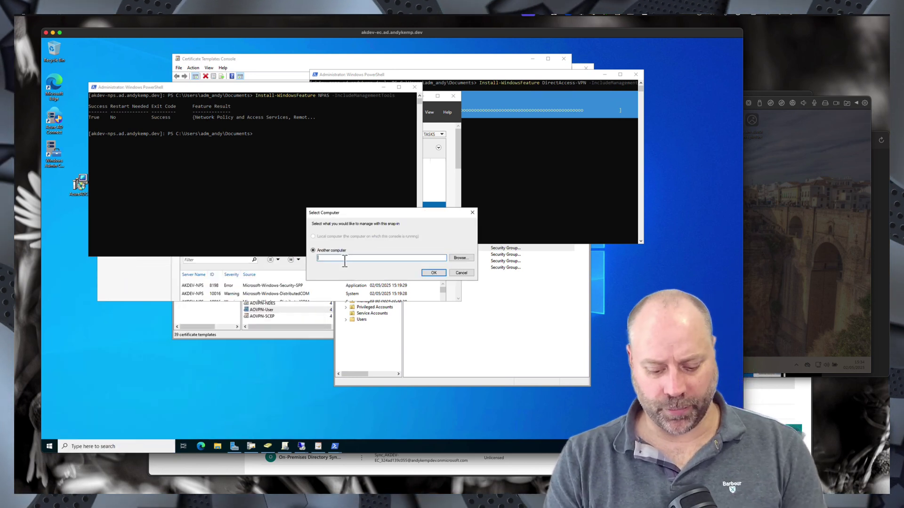
left_click(344, 261)
type("akdev-nps")
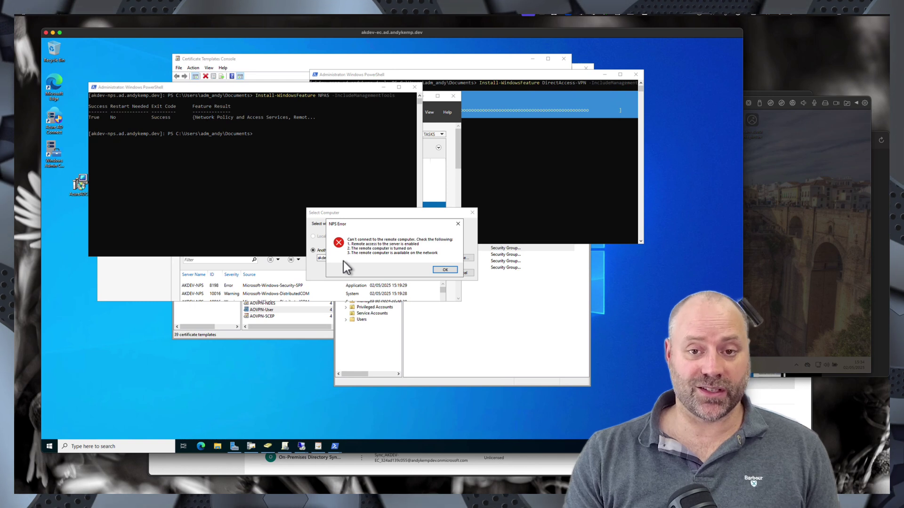
left_click(447, 272)
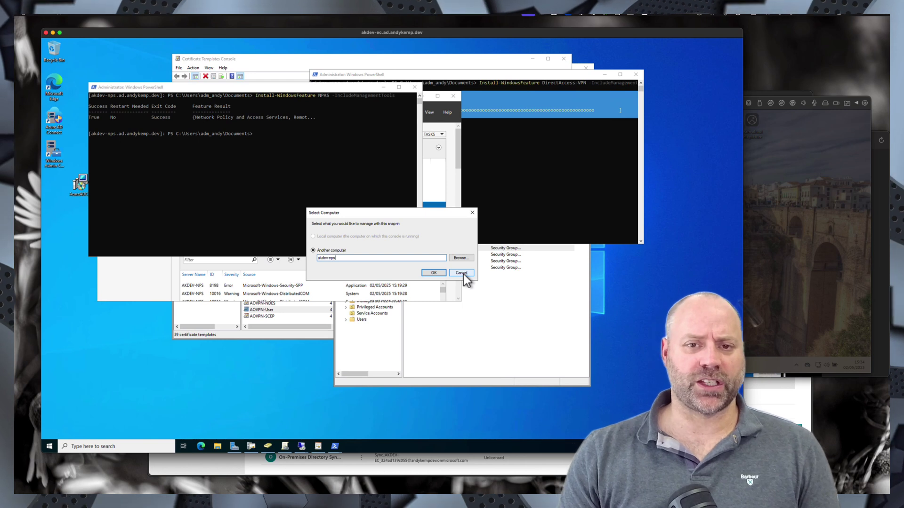
left_click(462, 273)
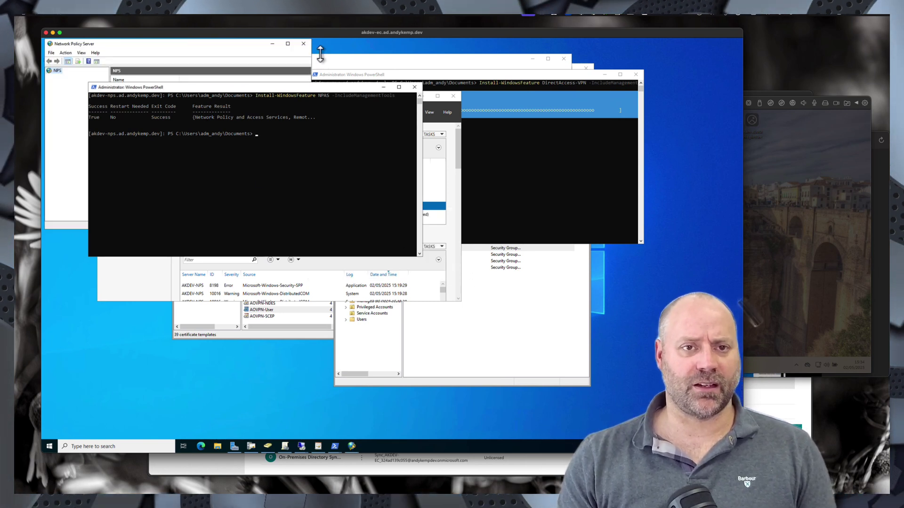
- Close the NPS console and launch Routing and Remote Access from the Start search
left_click(303, 44)
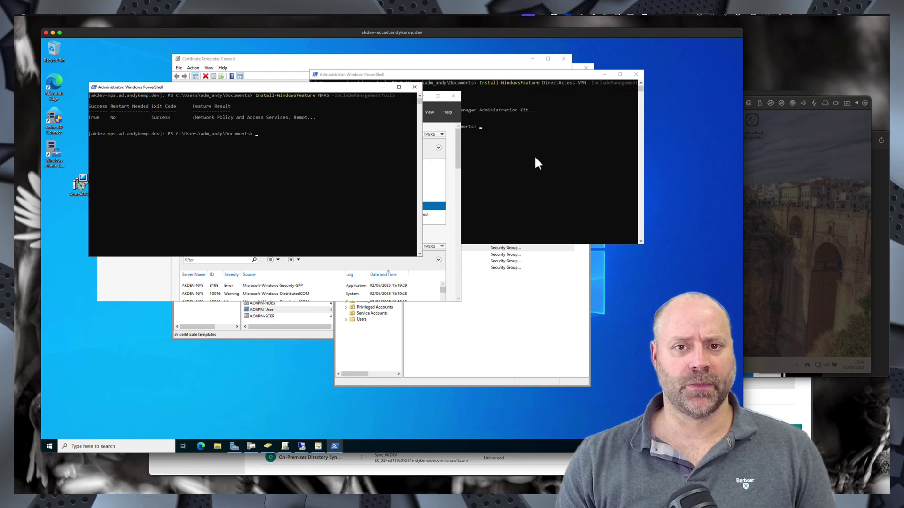
left_click(535, 155)
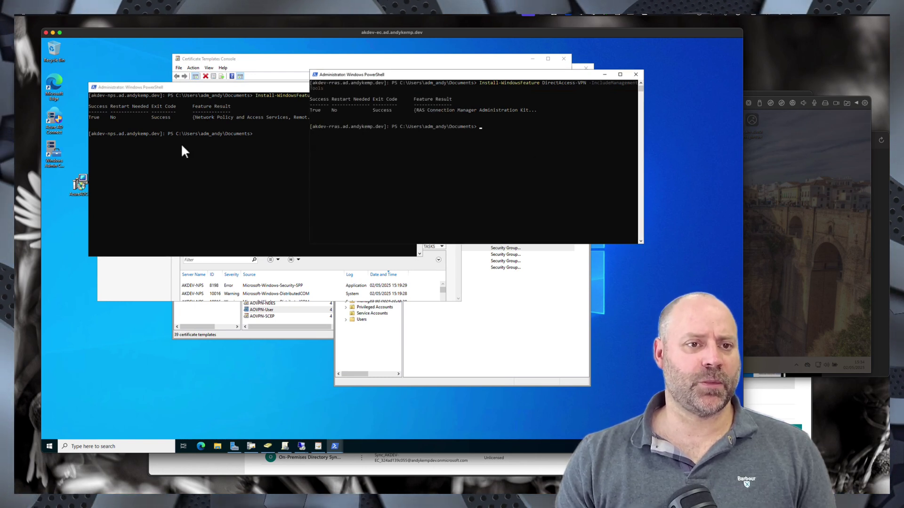
left_click(50, 446)
type("remo")
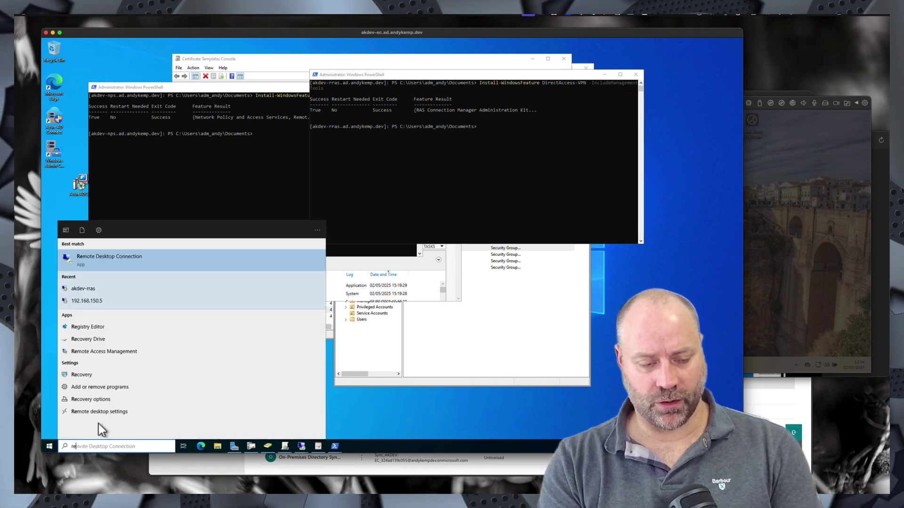
key("BackSpace")
key("BackSpace")
key("BackSpace")
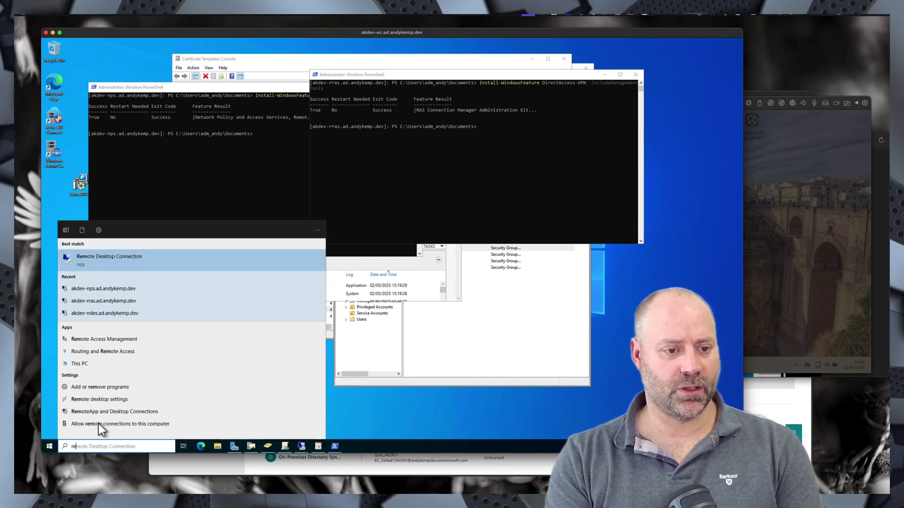
key("BackSpace")
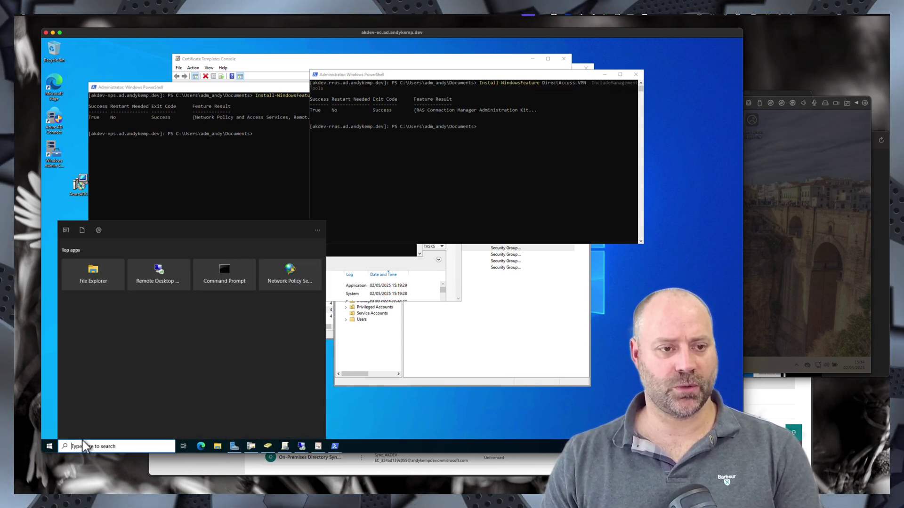
type("re")
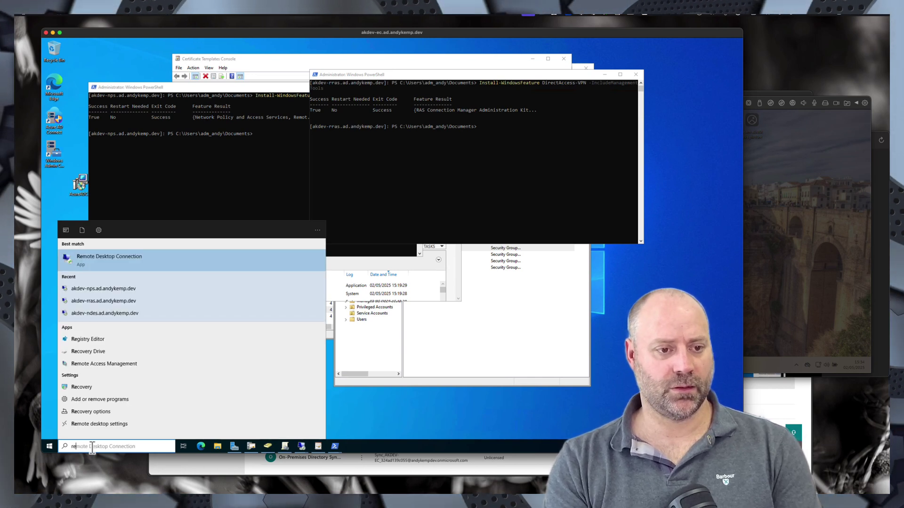
key("BackSpace")
type("ou")
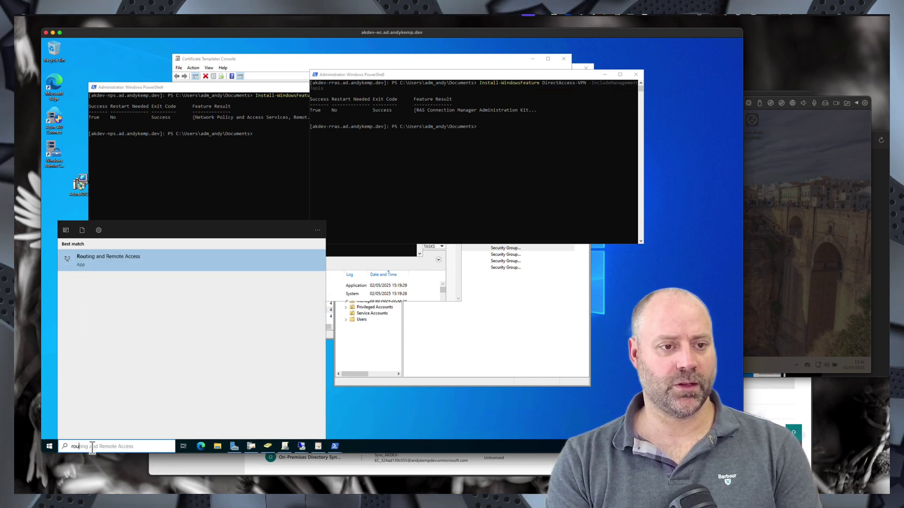
key("Return")
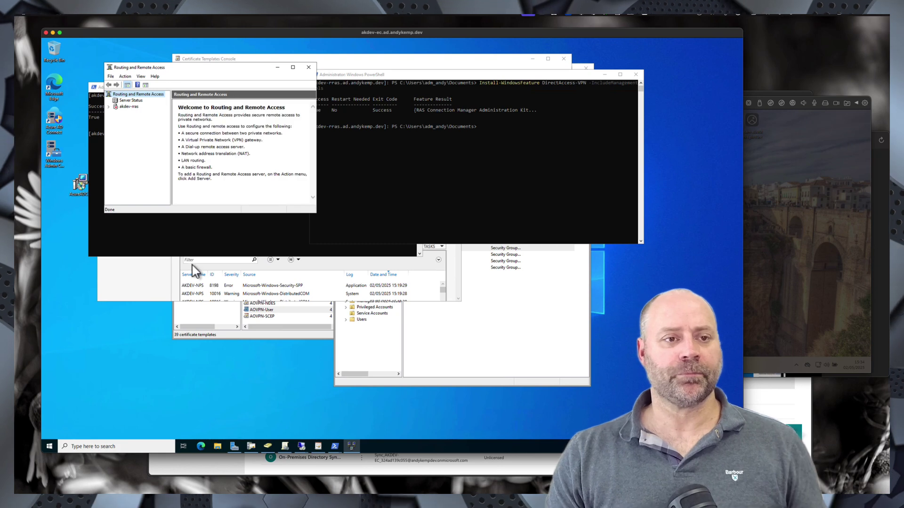
- Delete the akdev-rras server entry from the Routing and Remote Access console
left_click(122, 107)
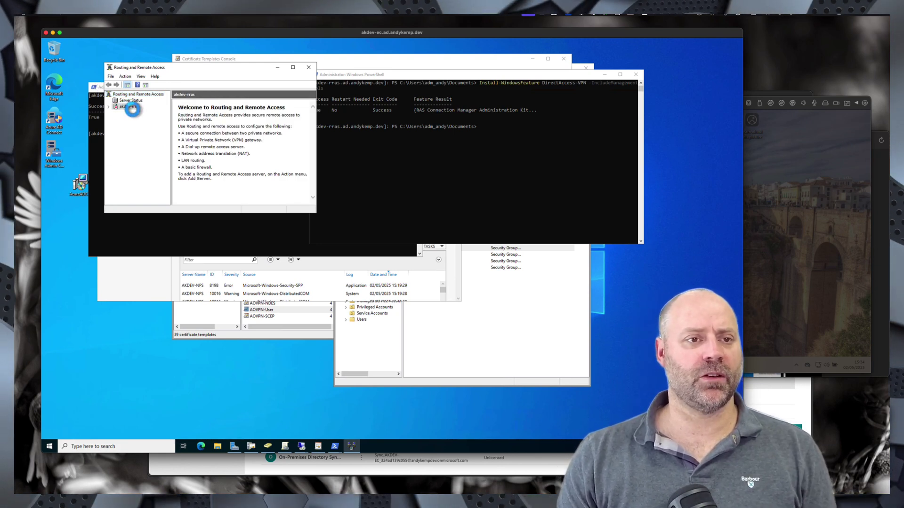
left_click(125, 107)
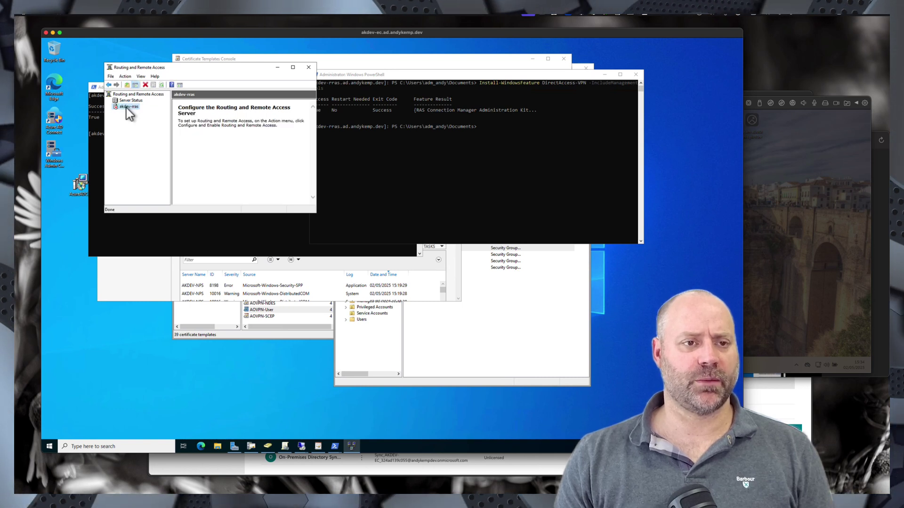
right_click(128, 108)
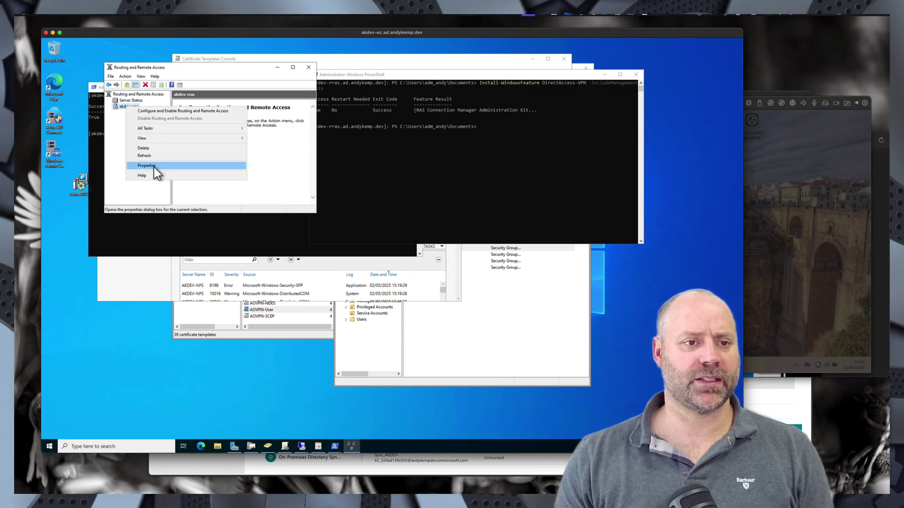
left_click(151, 151)
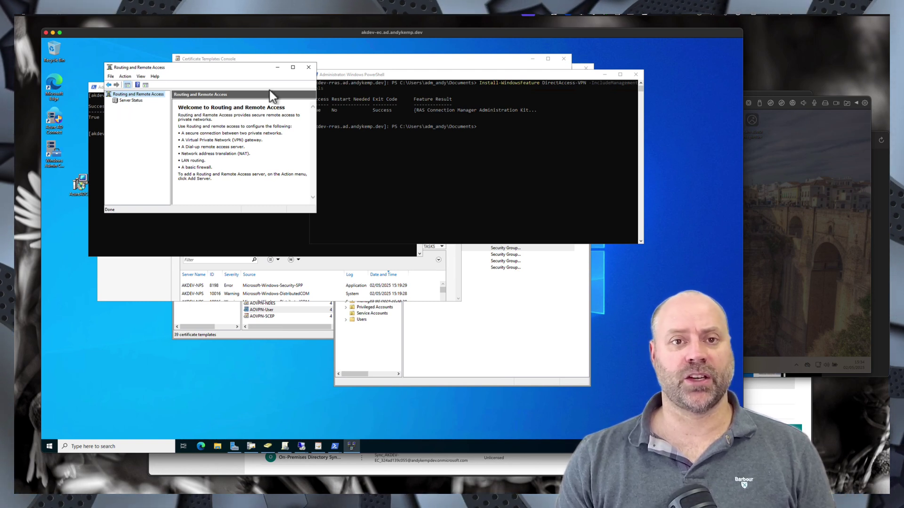
- Add akdev-rras back under Server Status as the named computer
right_click(131, 101)
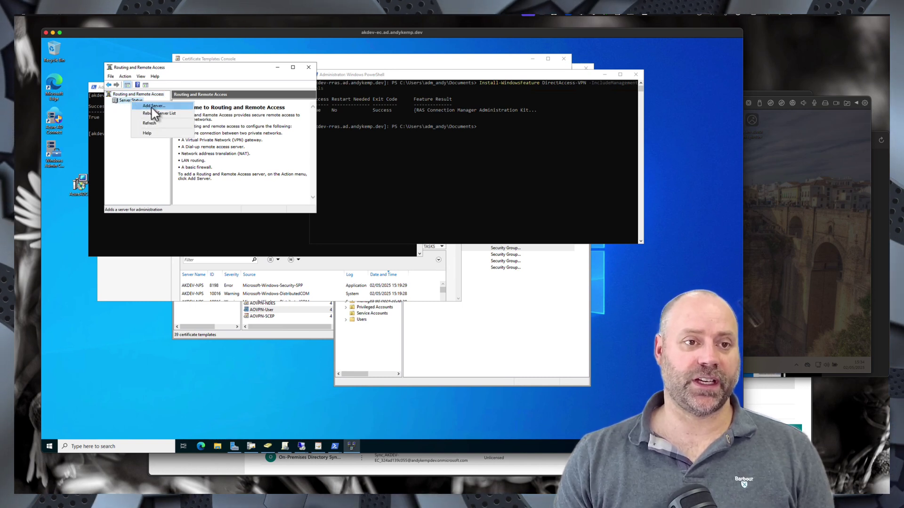
left_click(151, 107)
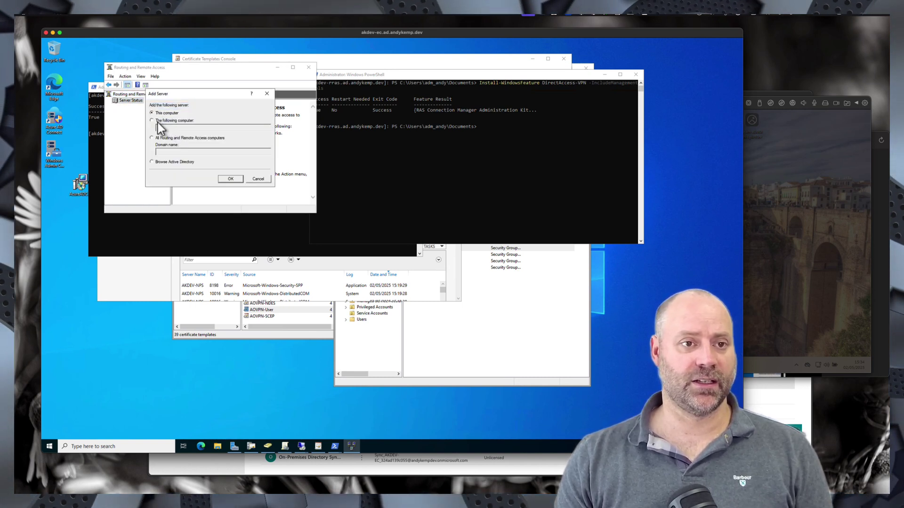
left_click(157, 121)
type("a")
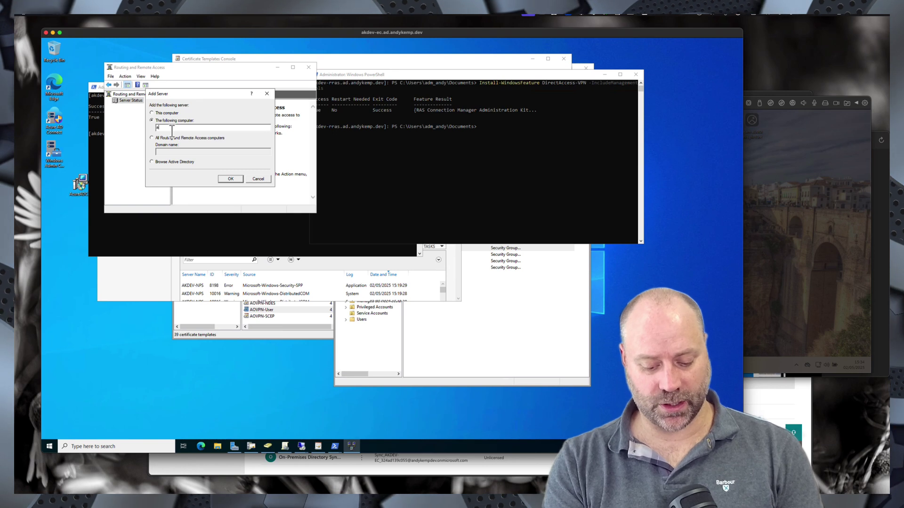
type("kdev-rras")
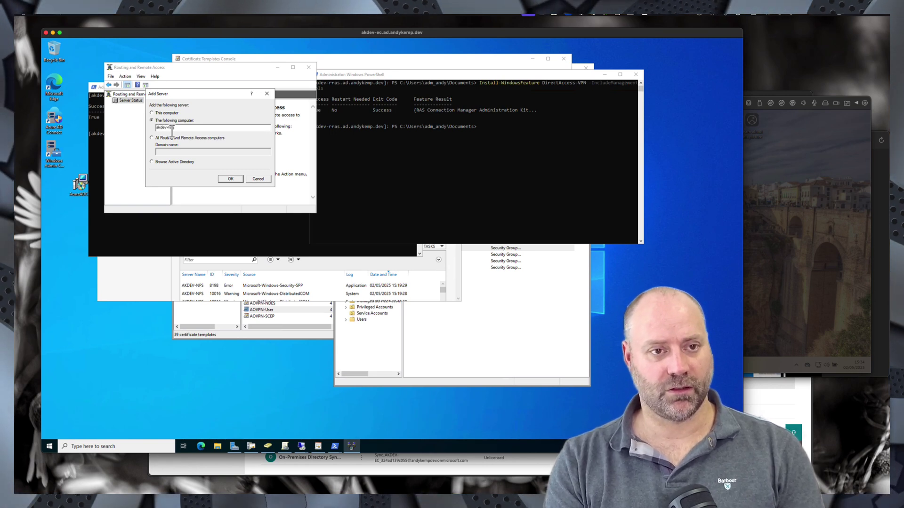
key("Return")
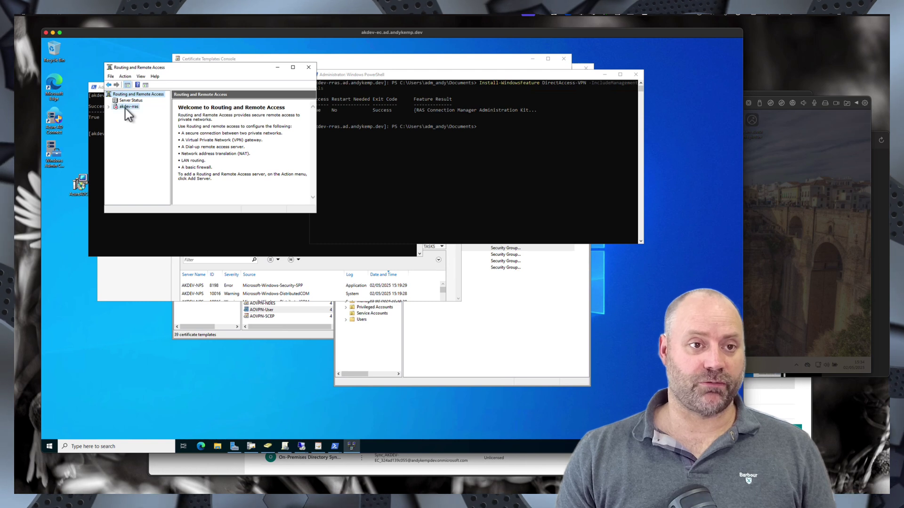
- Launch the setup wizard for akdev-rras, then refresh Server Manager's servers and check its notifications
right_click(125, 108)
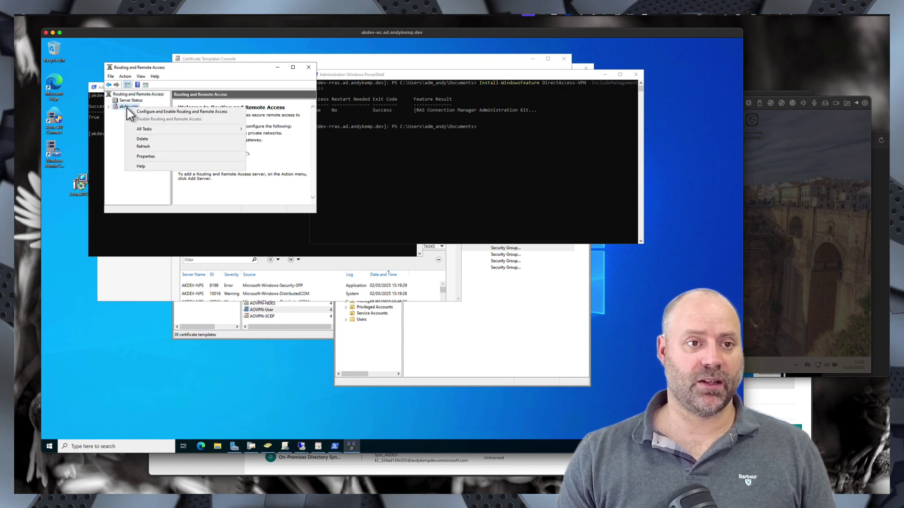
left_click(168, 113)
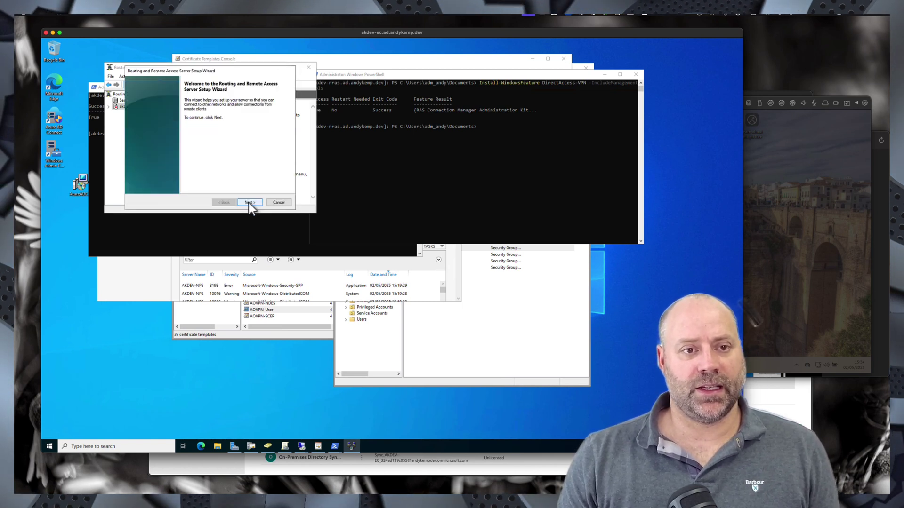
left_click(248, 203)
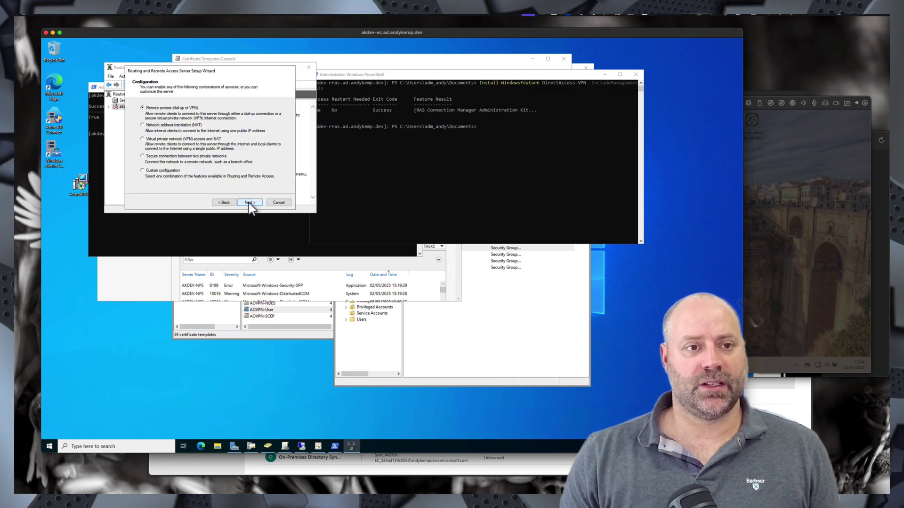
left_click(132, 291)
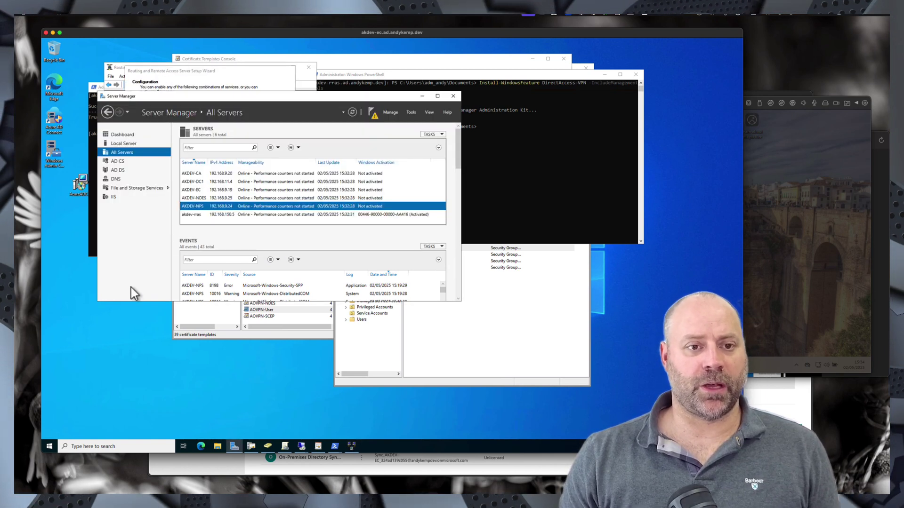
left_click(352, 112)
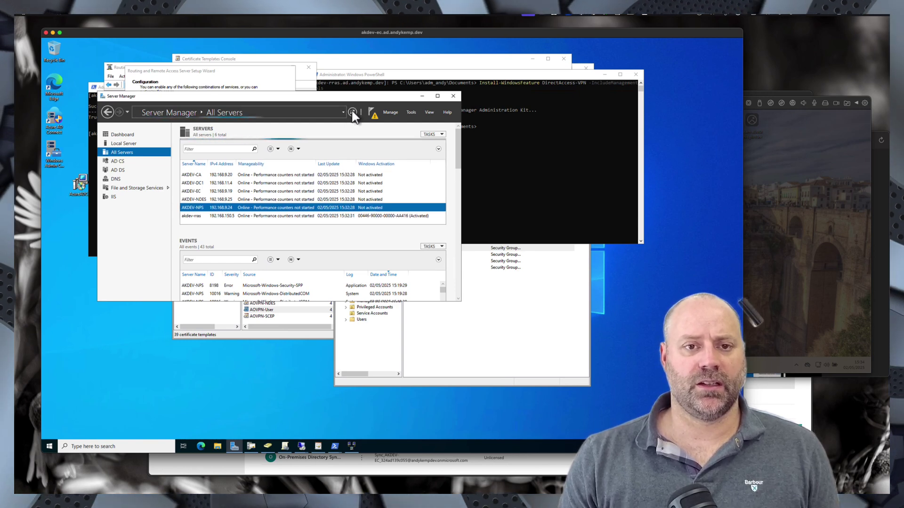
left_click(374, 118)
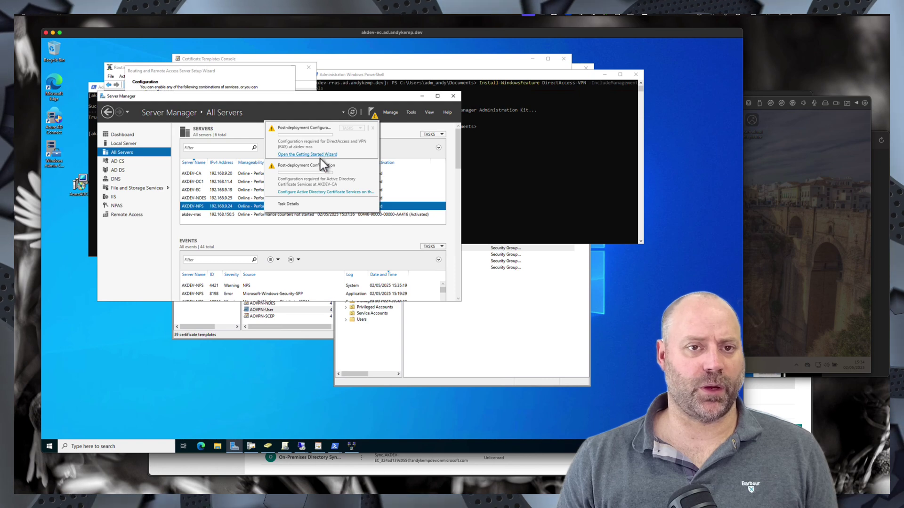
- Choose Custom configuration with VPN access and advance to the wizard's completion page
left_click(261, 80)
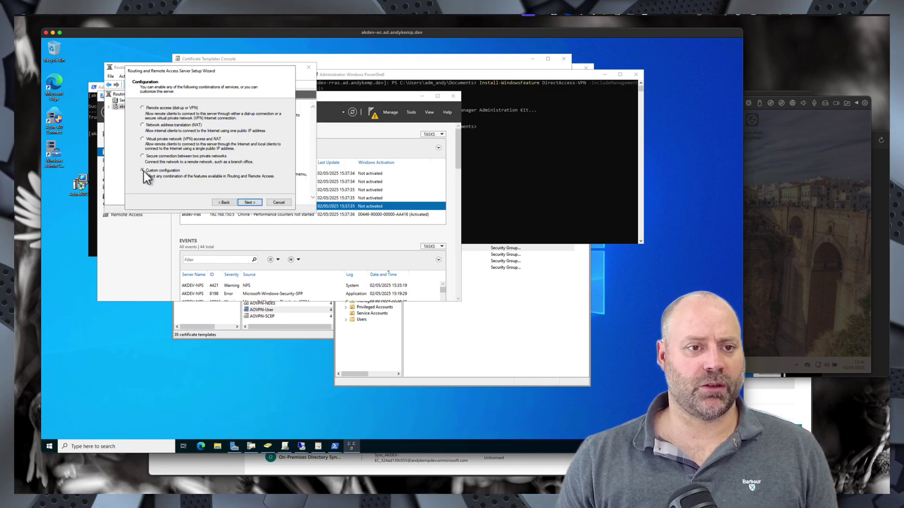
left_click(143, 171)
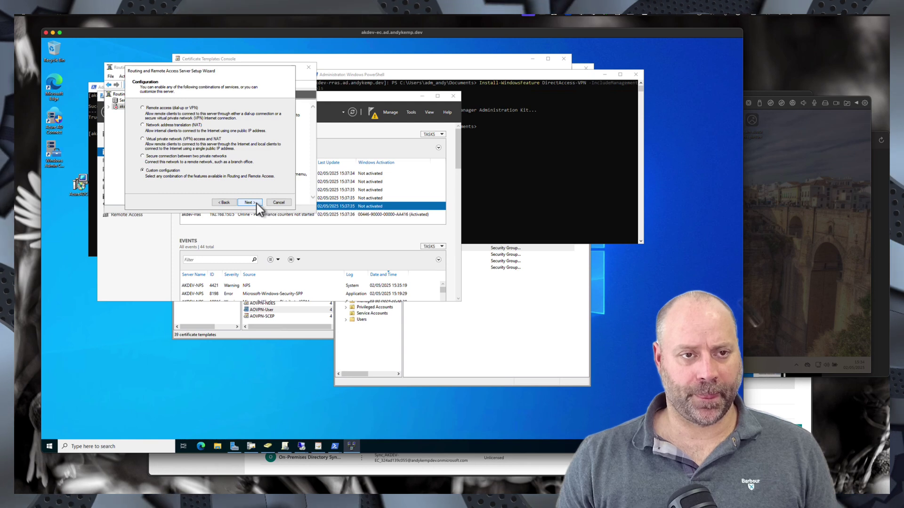
left_click(257, 203)
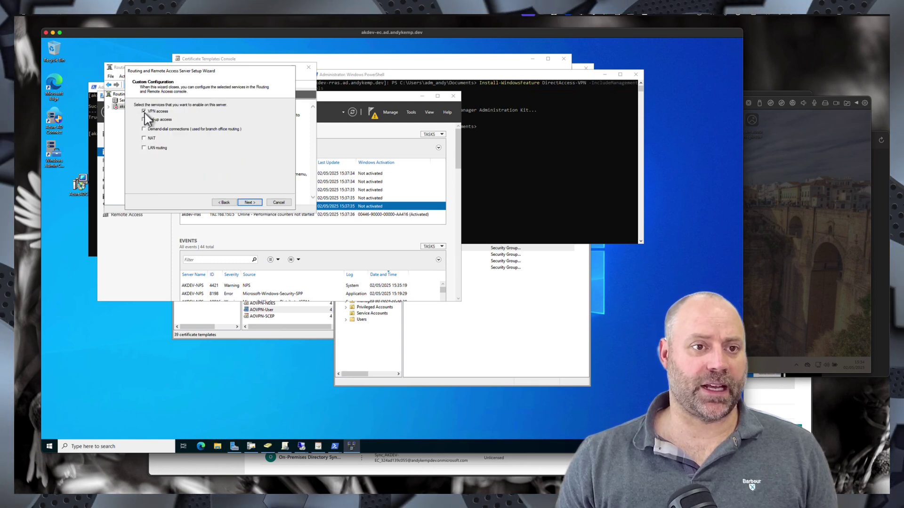
left_click(256, 205)
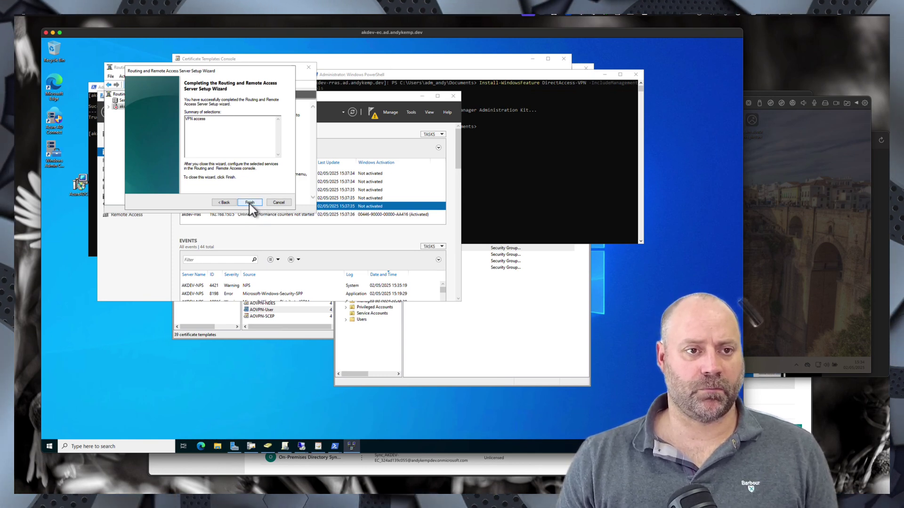
- Finish the wizard, accept the firewall ports warning, and start the Routing and Remote Access service
left_click(249, 204)
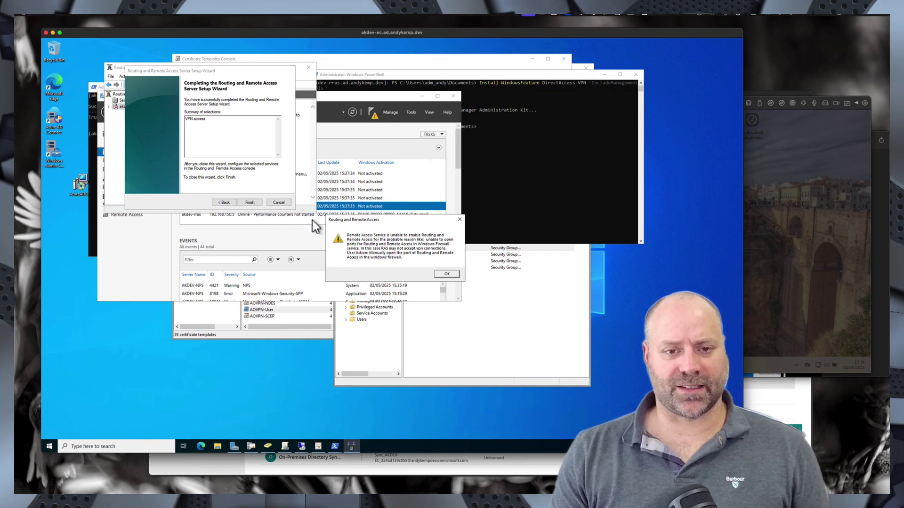
left_click(448, 274)
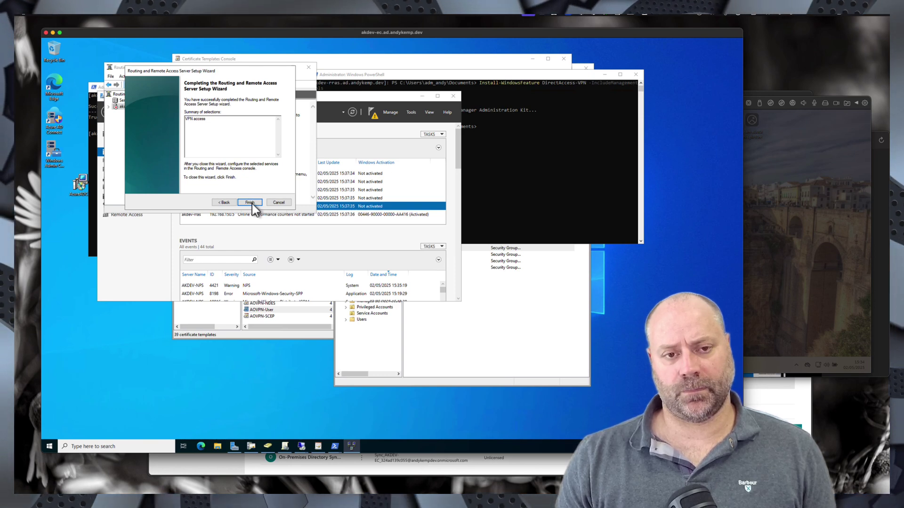
left_click(251, 204)
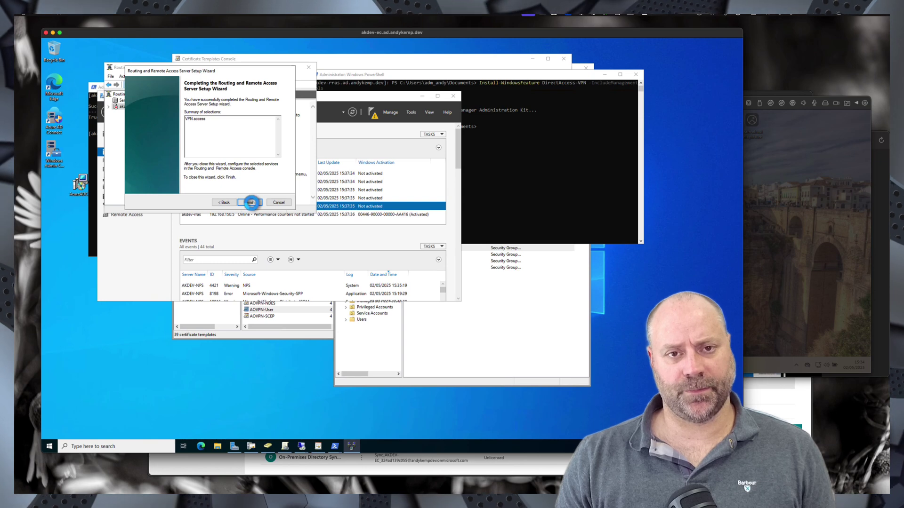
left_click(251, 203)
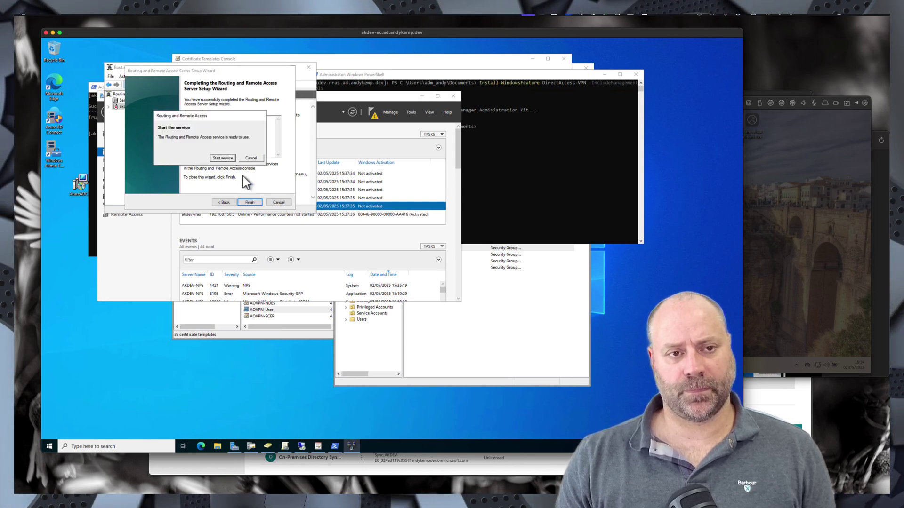
left_click(222, 158)
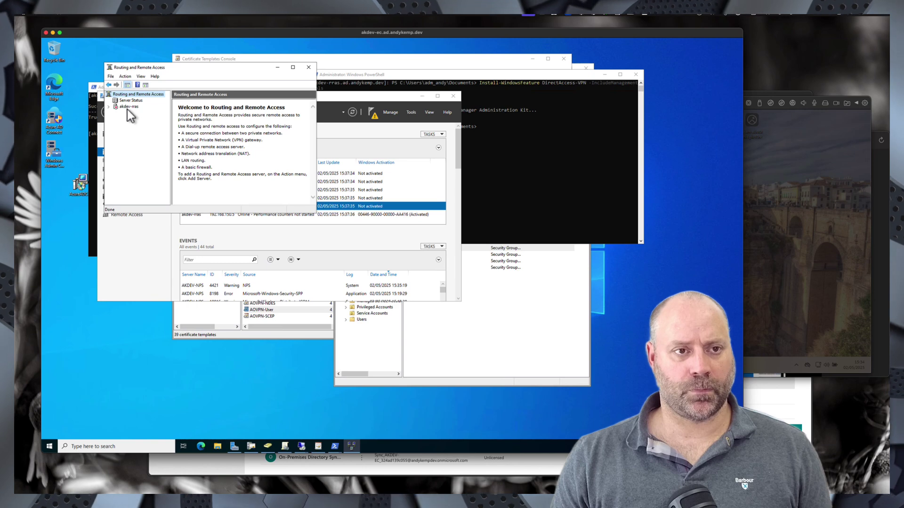
- Refresh the akdev-rras server status in the console
right_click(126, 107)
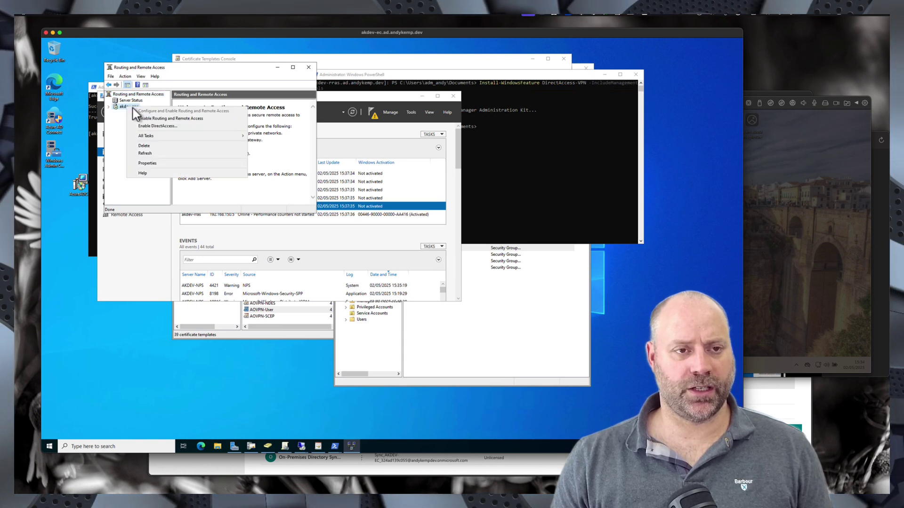
left_click(146, 153)
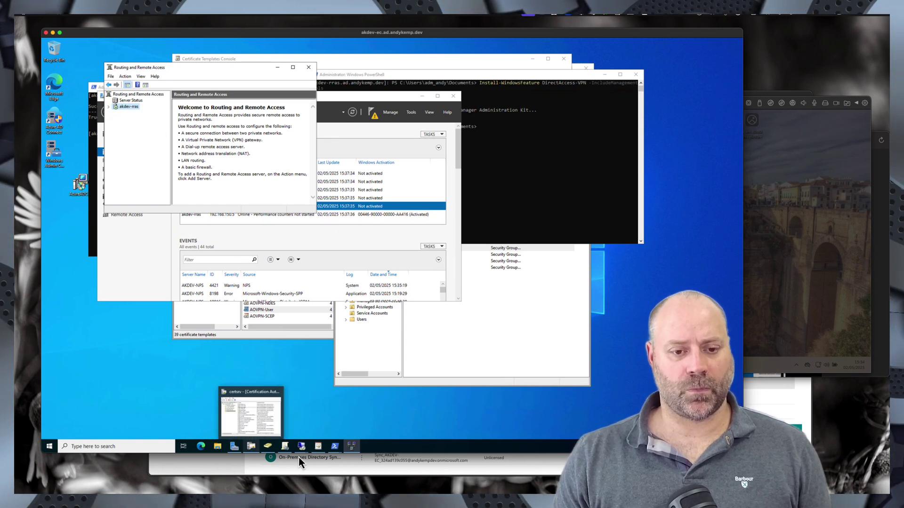
mouse_move(300, 451)
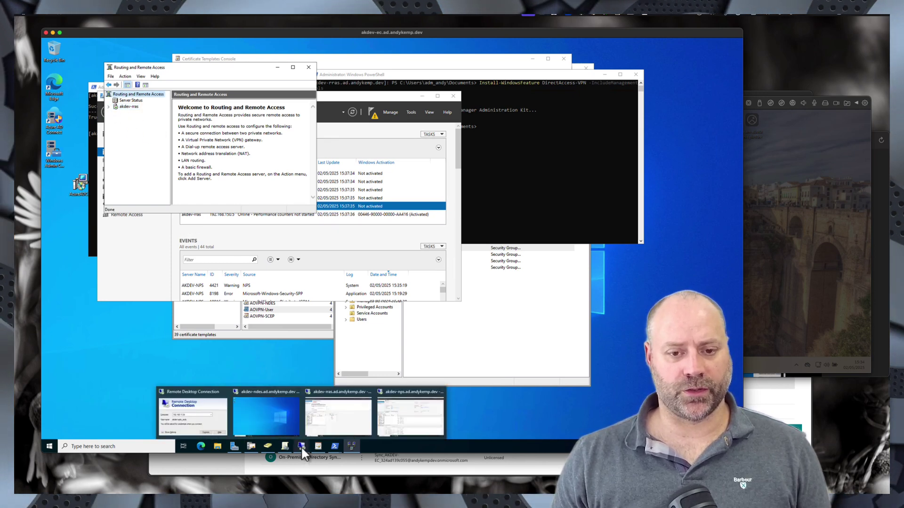
- On akdev-nps, close certlm and launch Network Policy Server in a centred, enlarged window
left_click(402, 425)
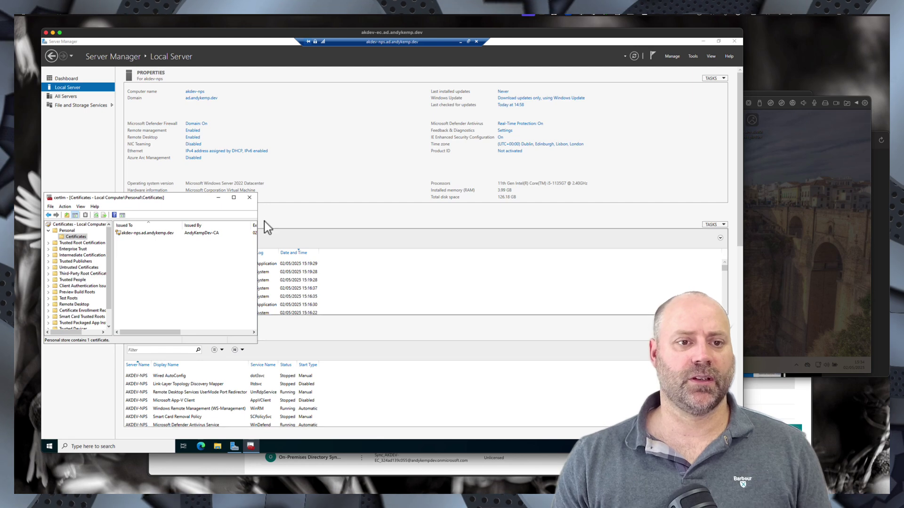
left_click(249, 197)
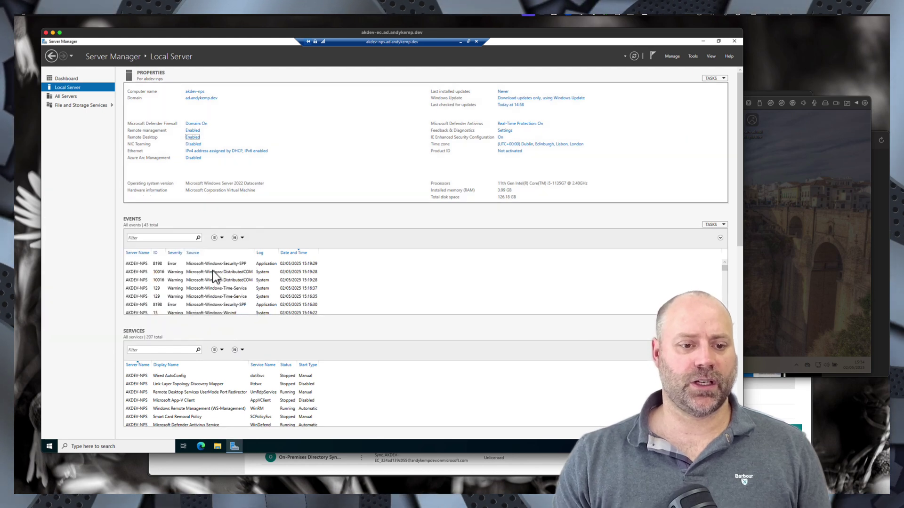
left_click(107, 447)
type("net")
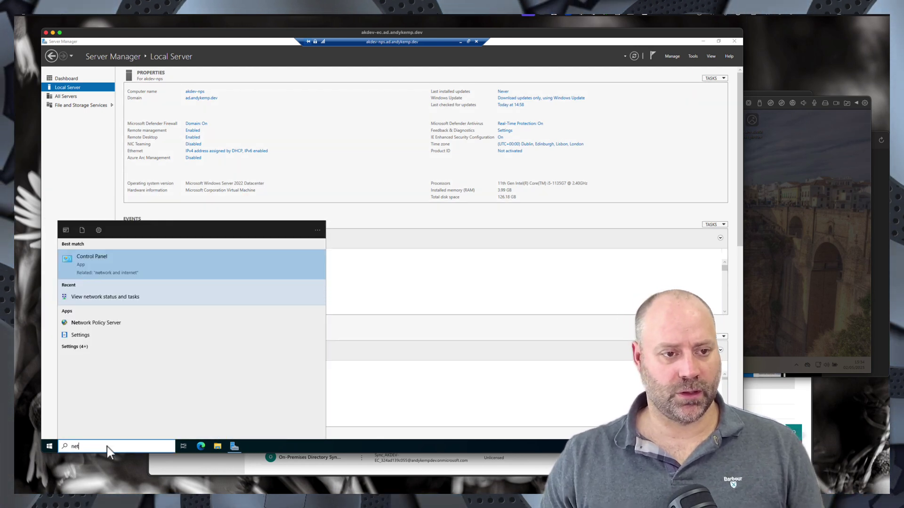
left_click(109, 324)
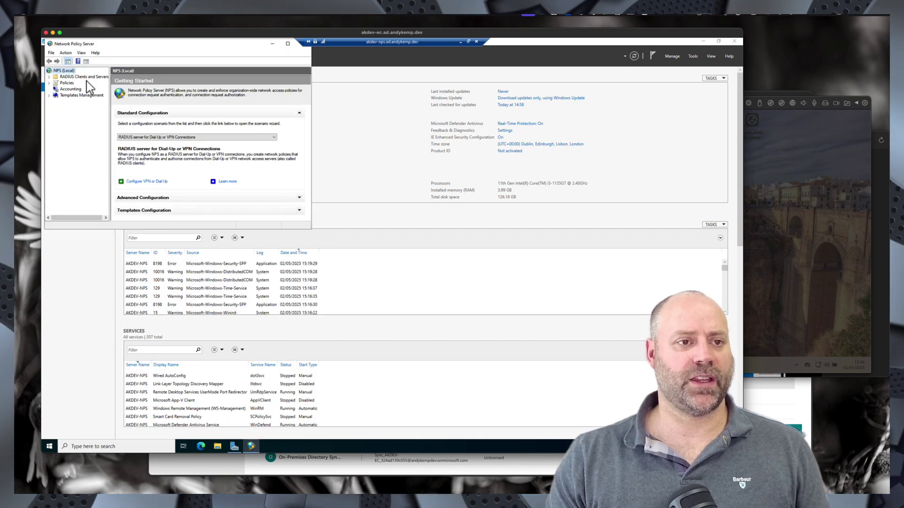
left_click_drag(112, 46, 304, 114)
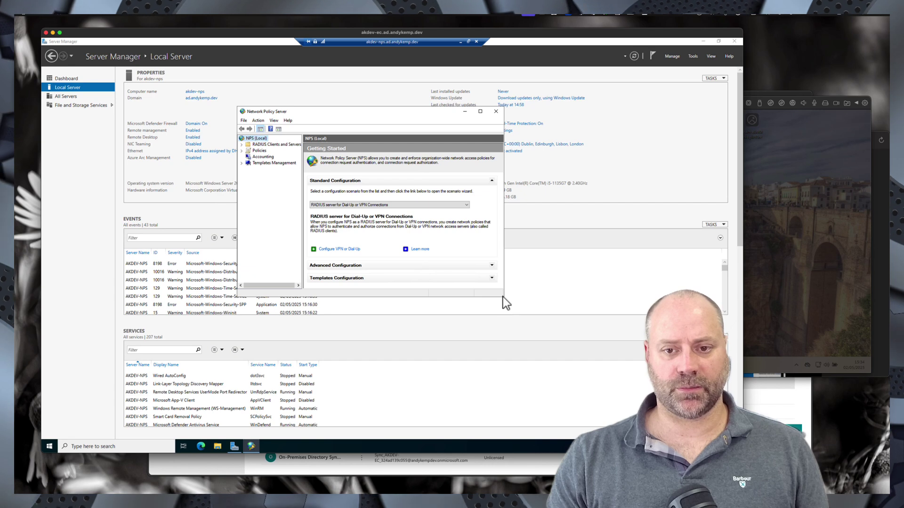
left_click_drag(503, 297, 600, 353)
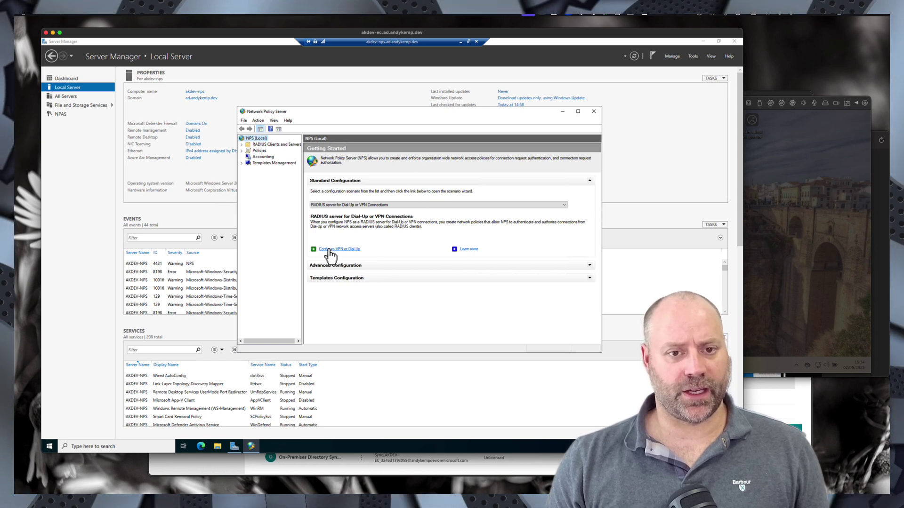
- Open then cancel the Configure VPN or Dial-Up wizard and minimize the akdev-nps session
left_click(329, 249)
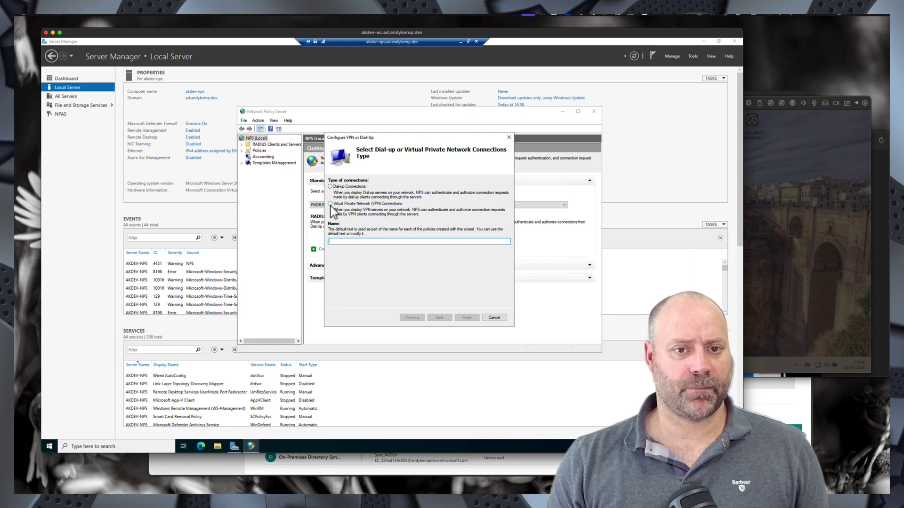
left_click(500, 319)
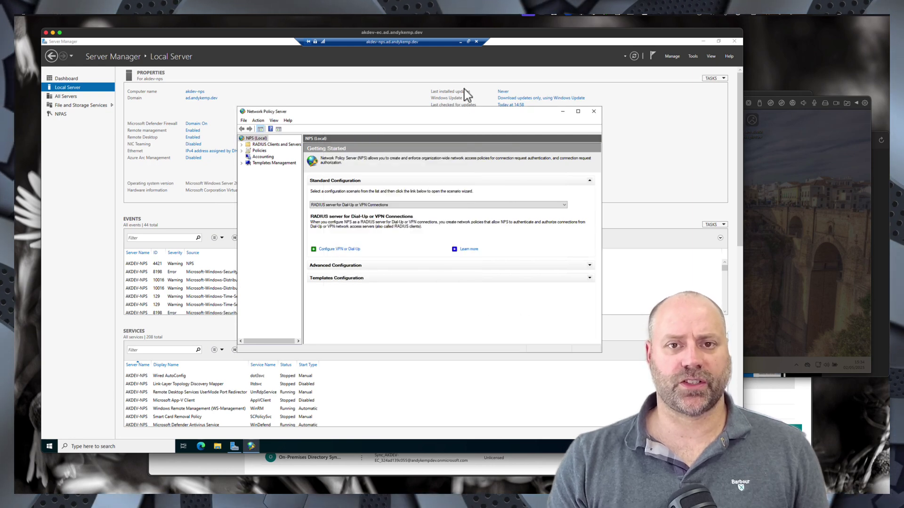
left_click(461, 41)
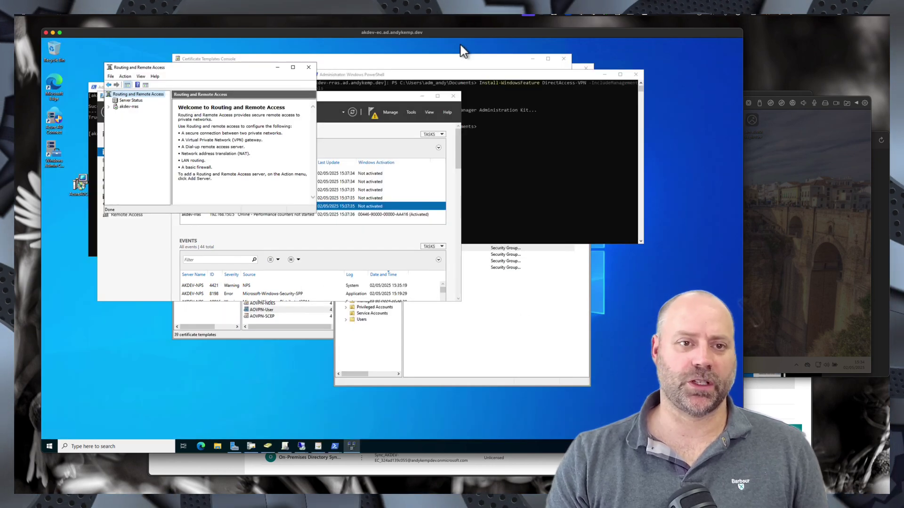
- Connect to akdev-rras to expand its Ports, IPv4 and IPv6 branches and bring up its context menu
left_click(110, 108)
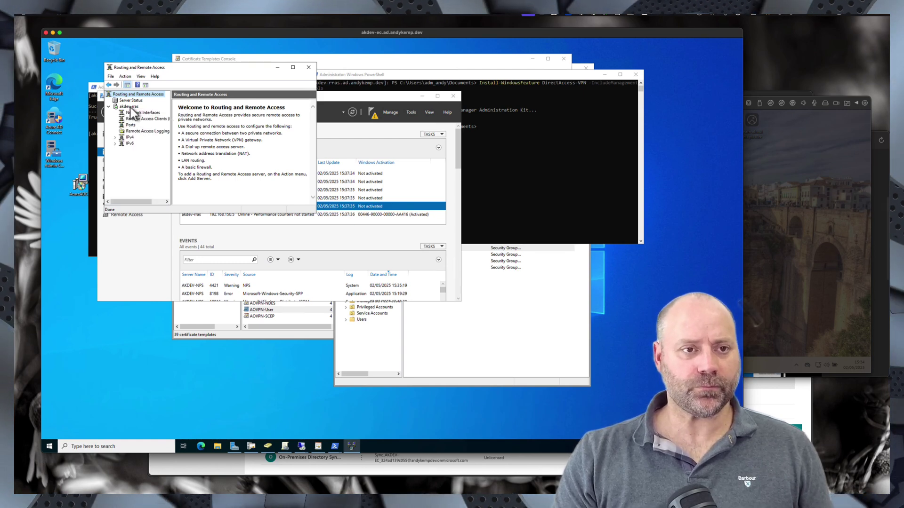
right_click(132, 109)
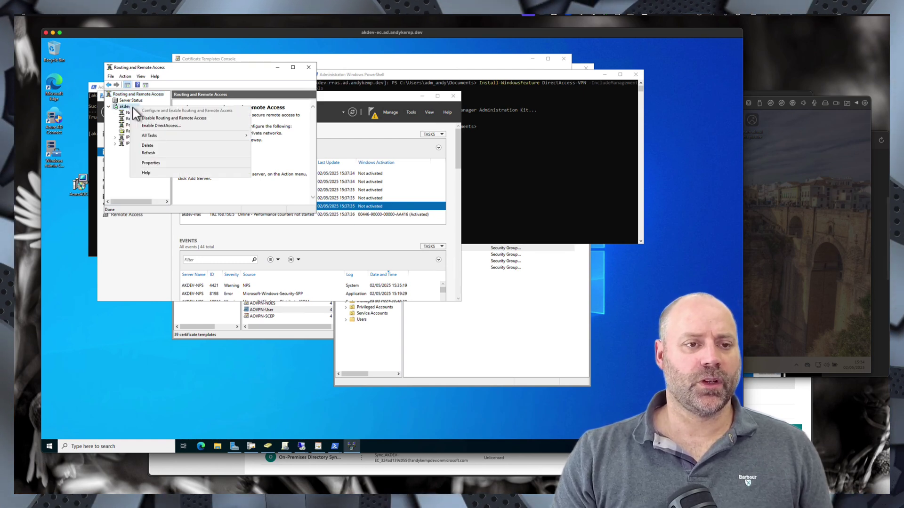
- Open akdev-rras Properties on the Security tab
left_click(150, 163)
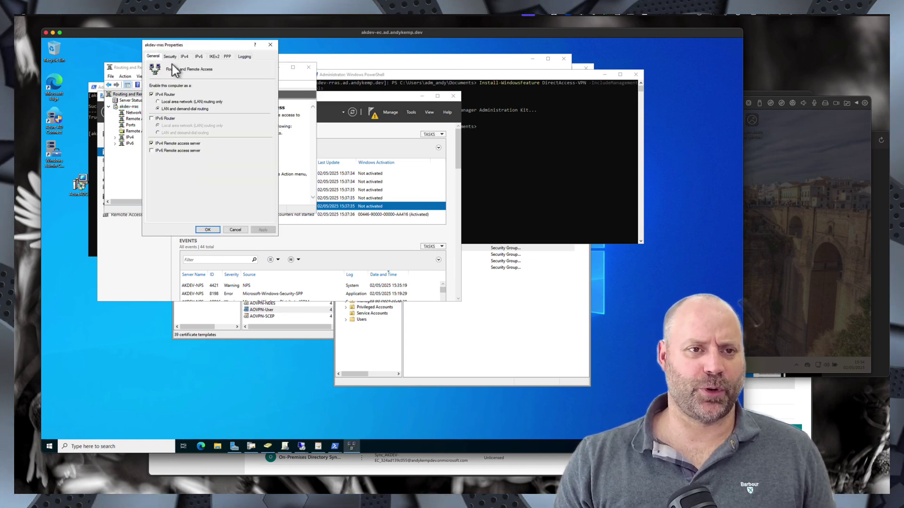
left_click(171, 60)
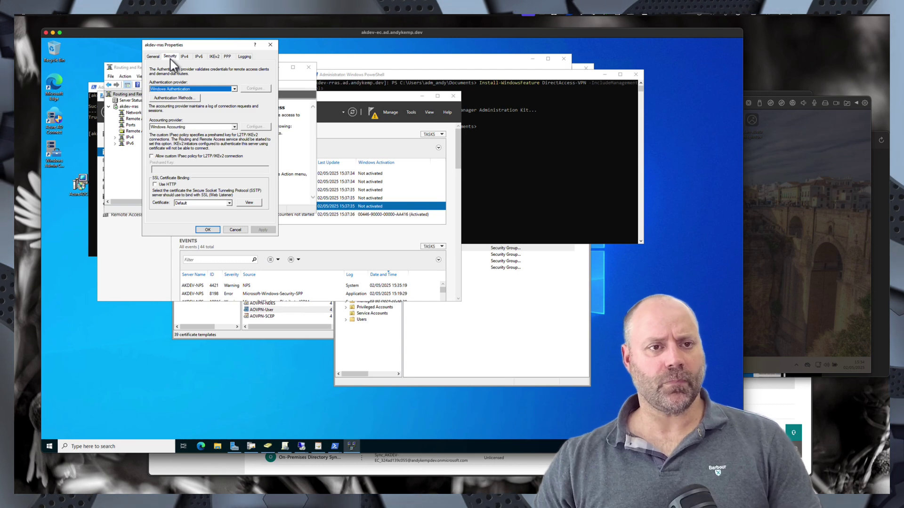
- Select RADIUS Authentication and add akdev-nps.ad.andykemp.dev as a RADIUS server, opening Change Secret
left_click(183, 88)
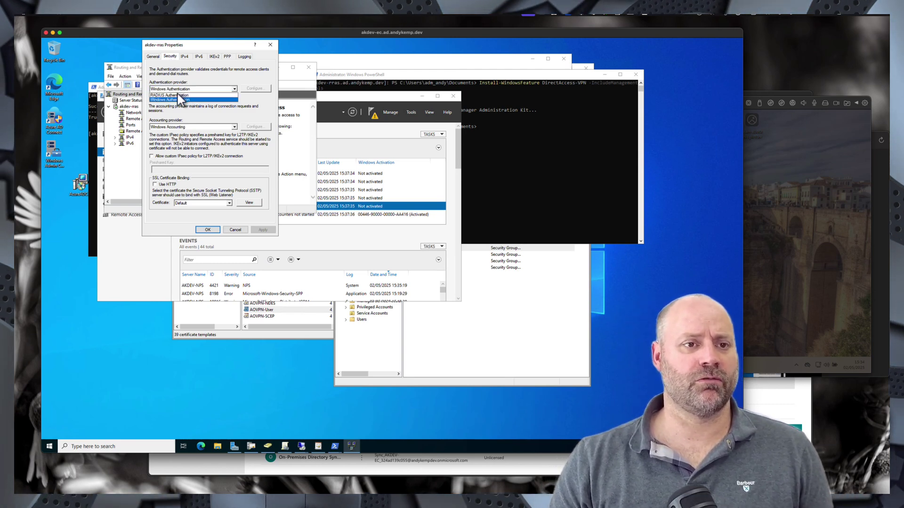
left_click(177, 95)
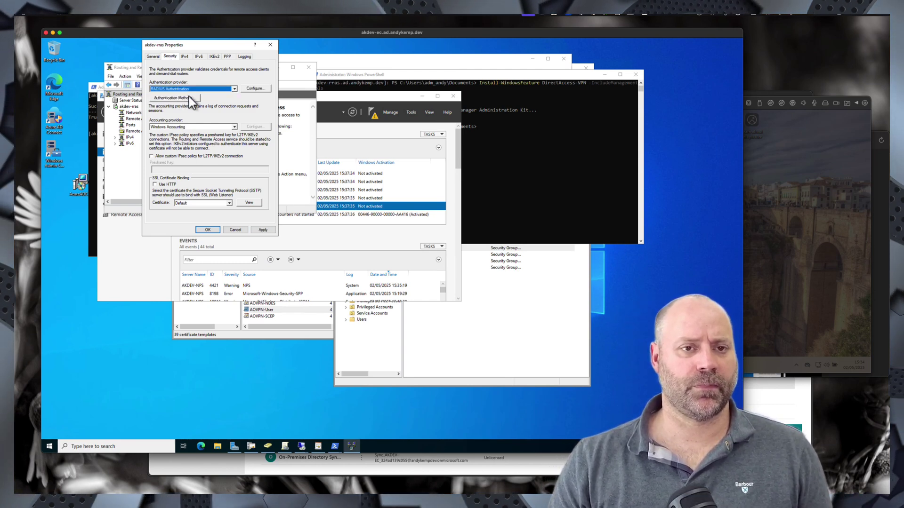
left_click(256, 90)
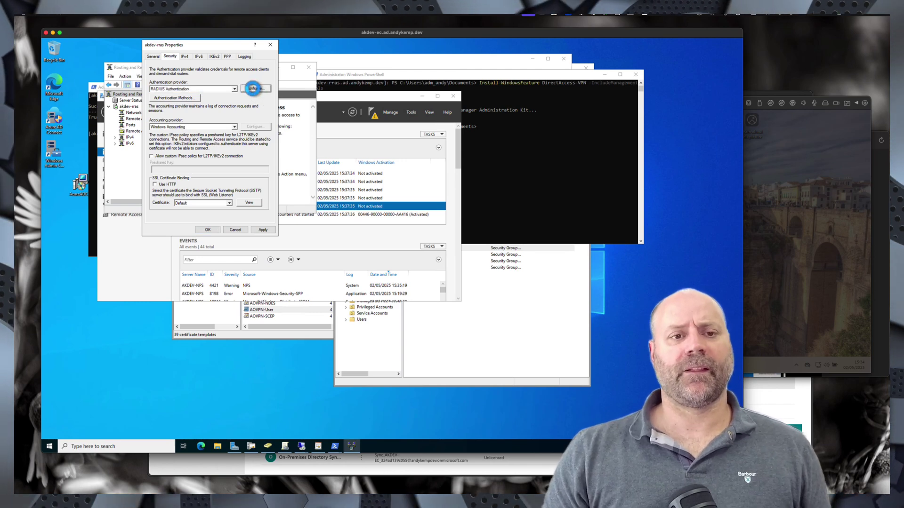
left_click(253, 88)
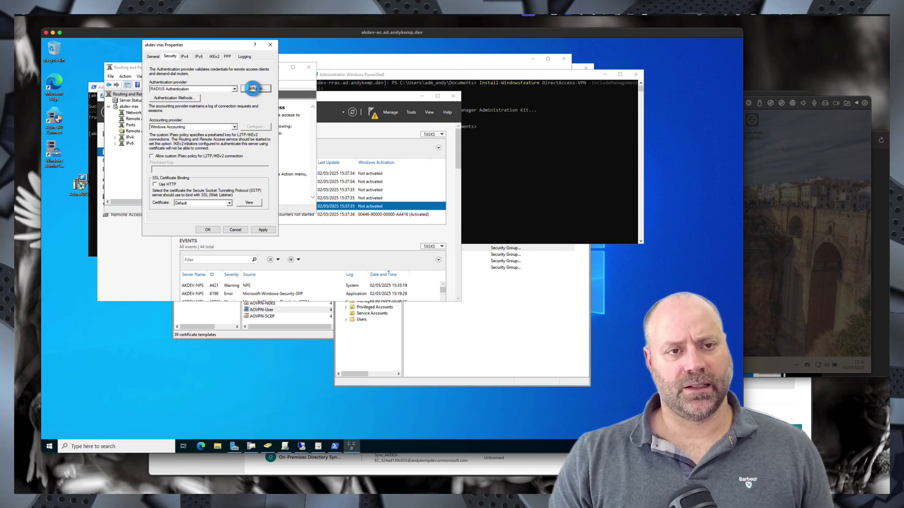
left_click(208, 179)
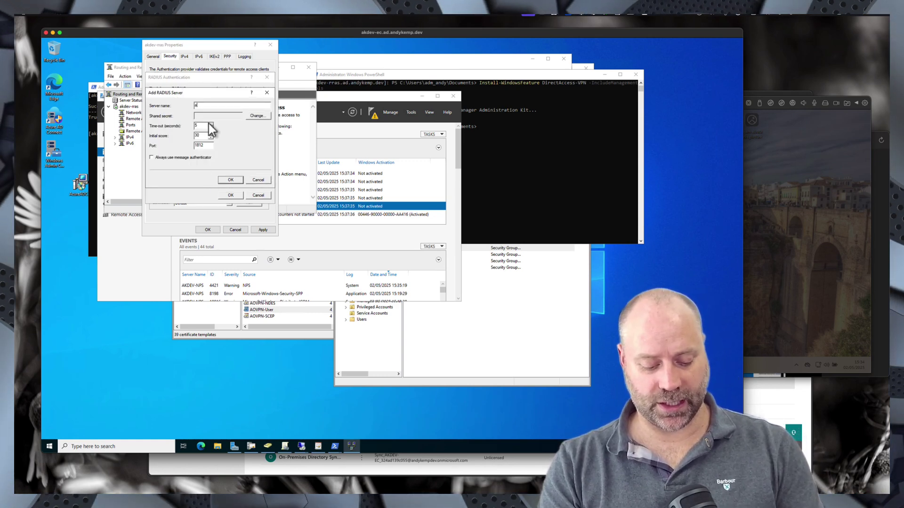
type("akdev-nps")
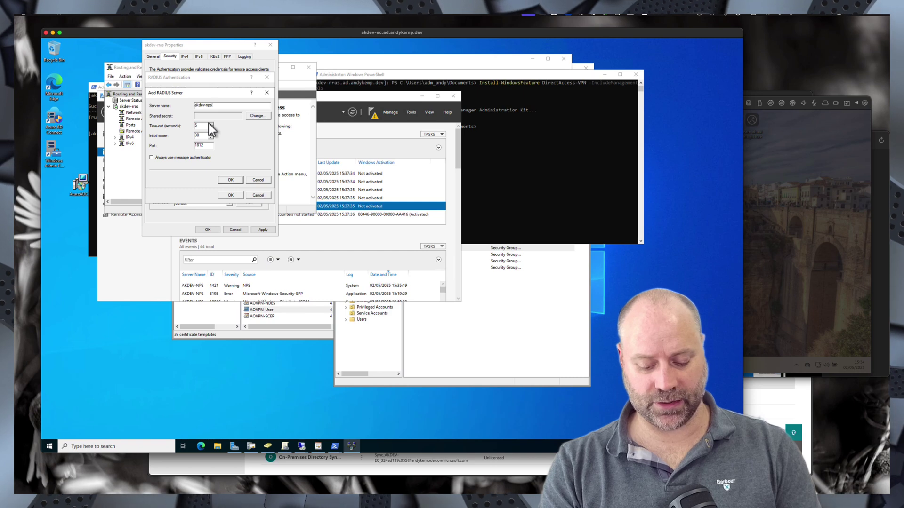
type(".ad.andyke")
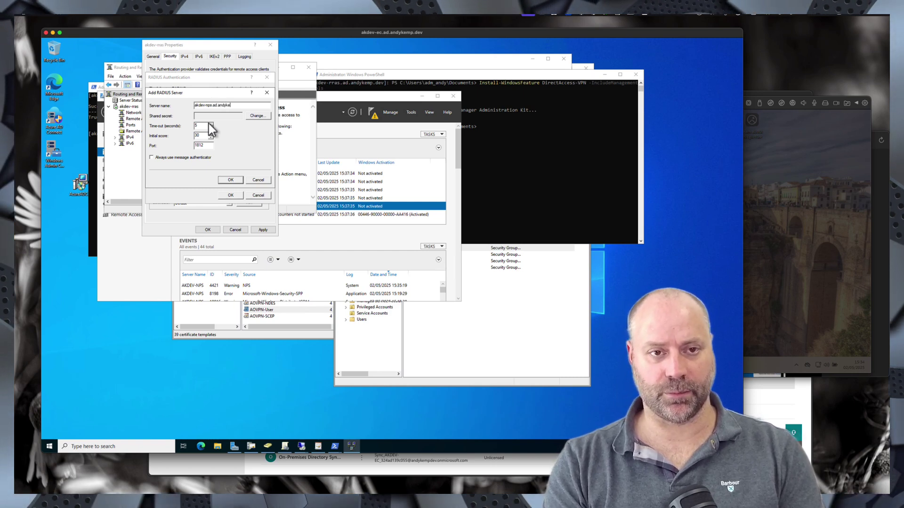
type("mp.dev")
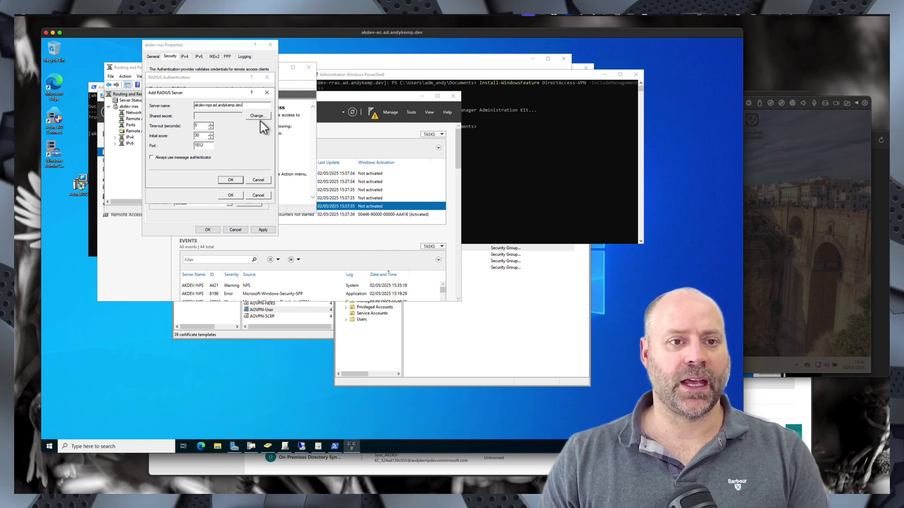
left_click(260, 117)
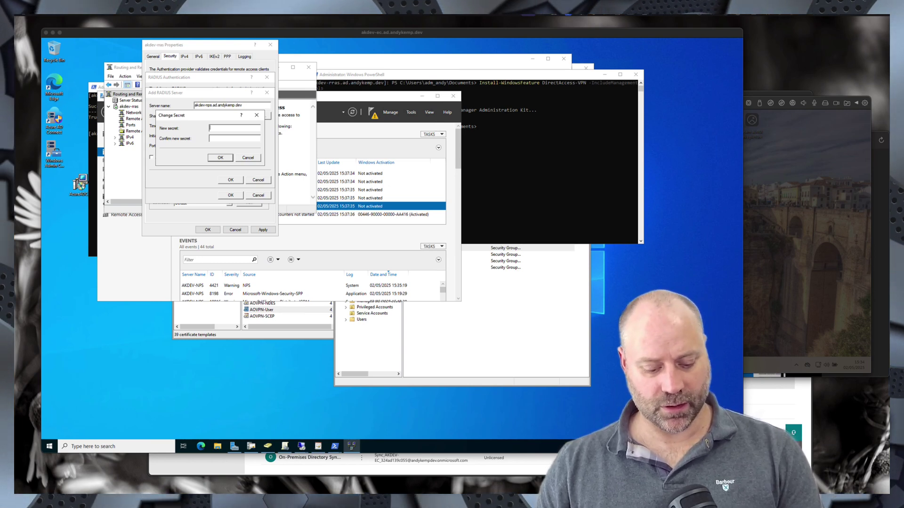
- Paste the RADIUS shared secret into a new Notepad note beside the dialog and select it
left_click(117, 446)
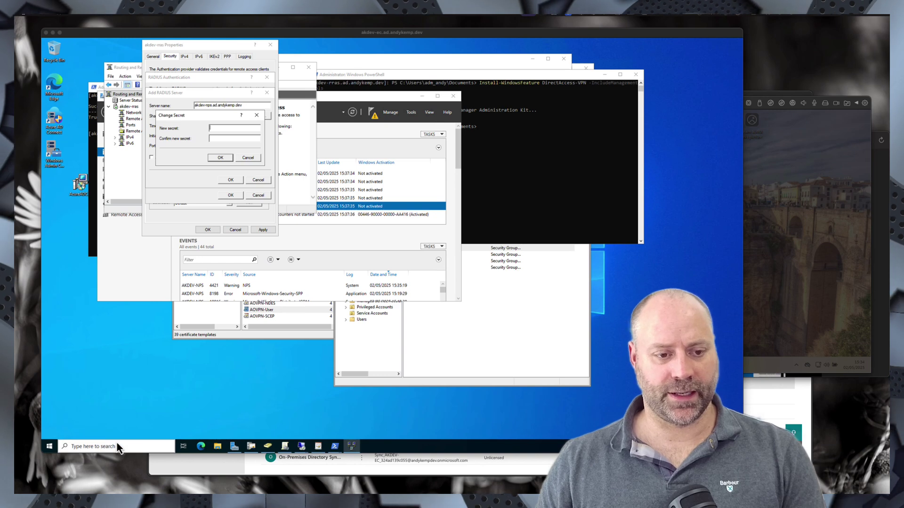
type("notepad")
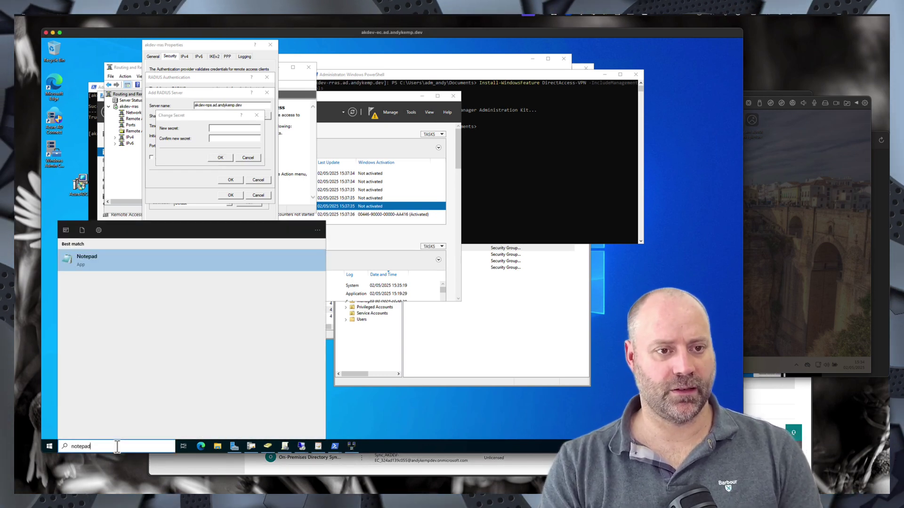
key("Return")
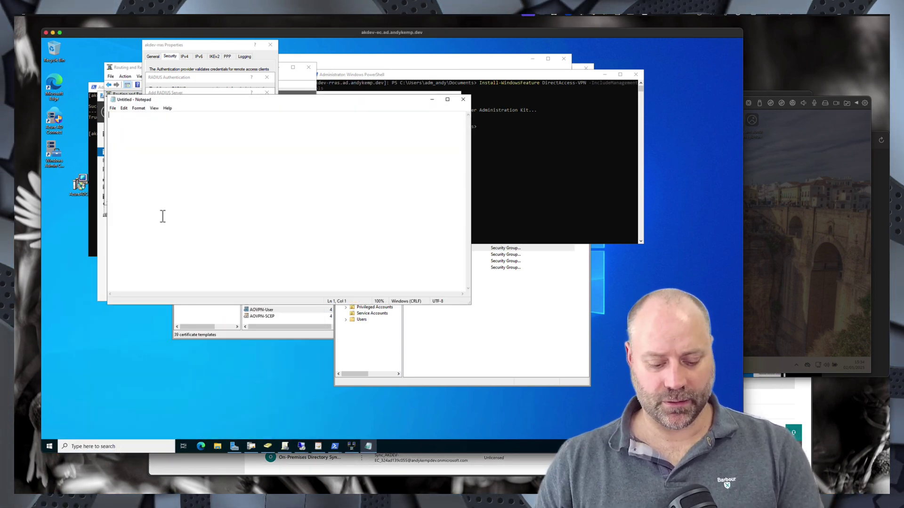
key("ctrl+v")
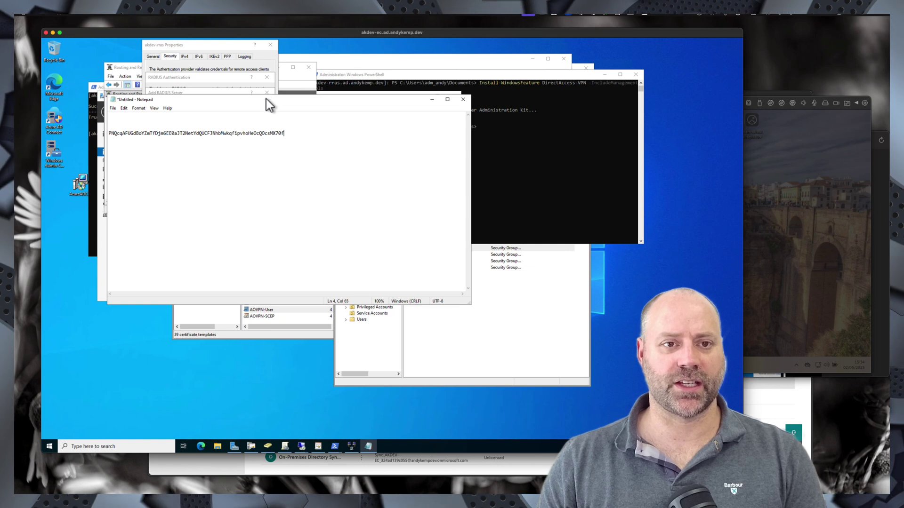
left_click_drag(266, 99, 453, 132)
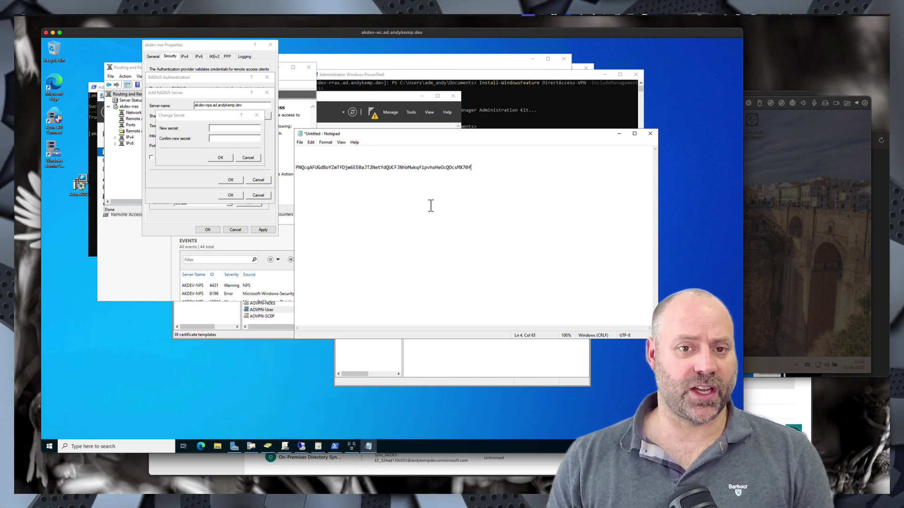
left_click_drag(478, 168, 312, 168)
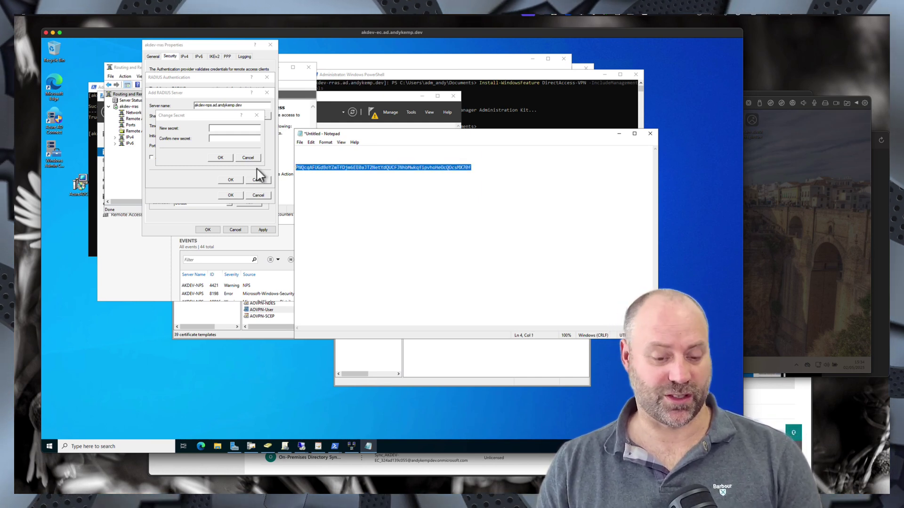
- Enter the shared secret and save akdev-nps.ad.andykemp.dev as the RADIUS authentication server
left_click(225, 129)
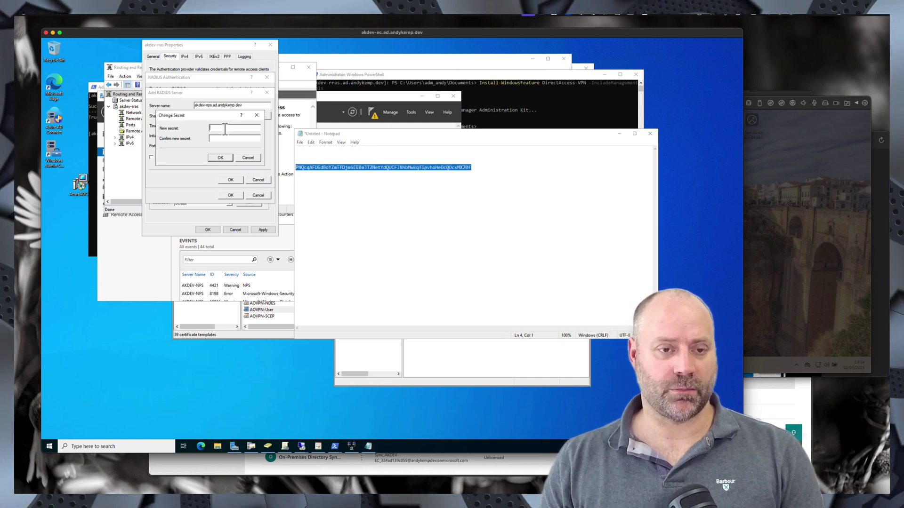
left_click(220, 158)
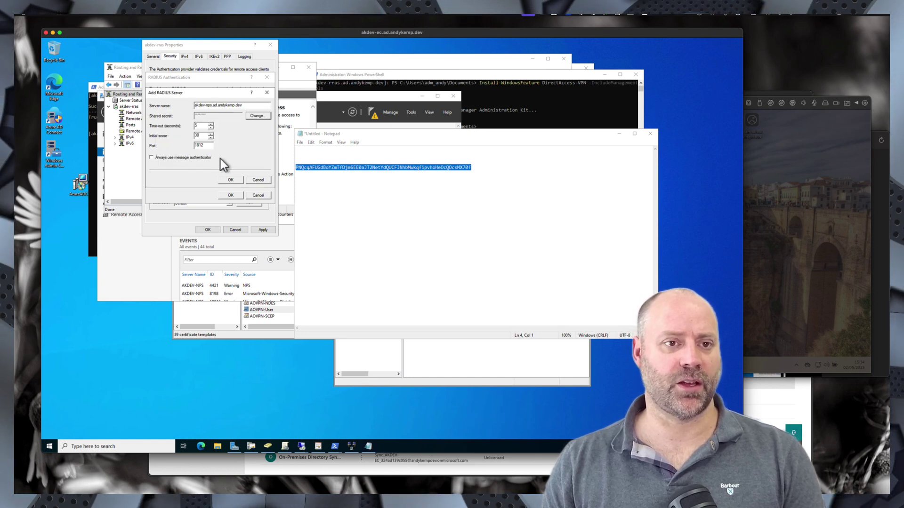
left_click(233, 181)
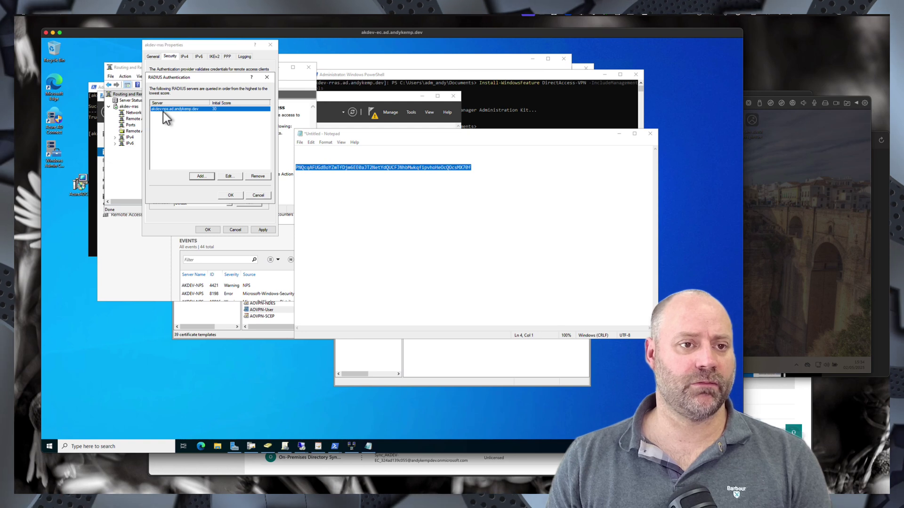
left_click(230, 195)
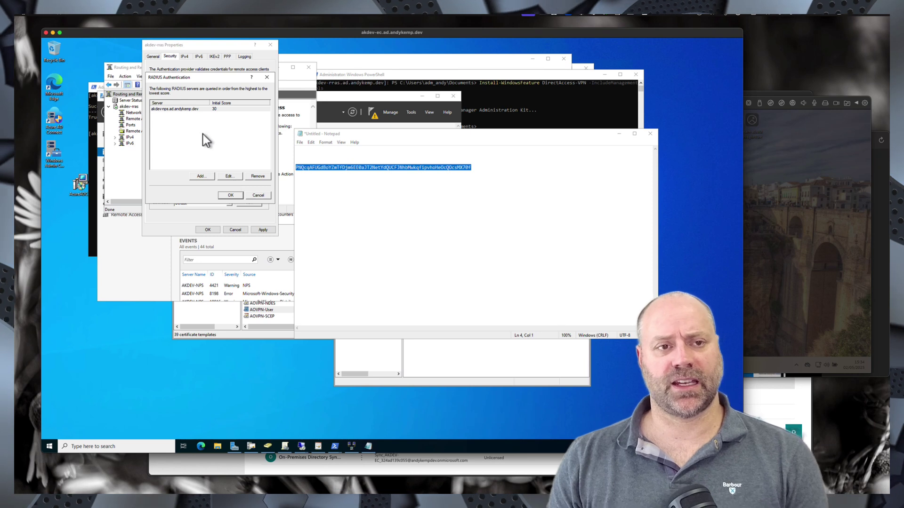
key("Return")
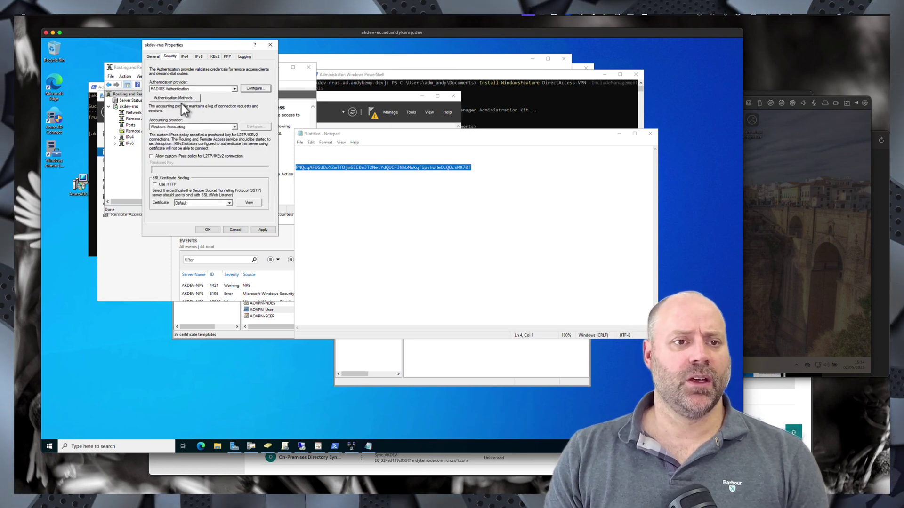
- Untick MS-CHAP v2 in Authentication Methods so only EAP stays enabled
left_click(181, 100)
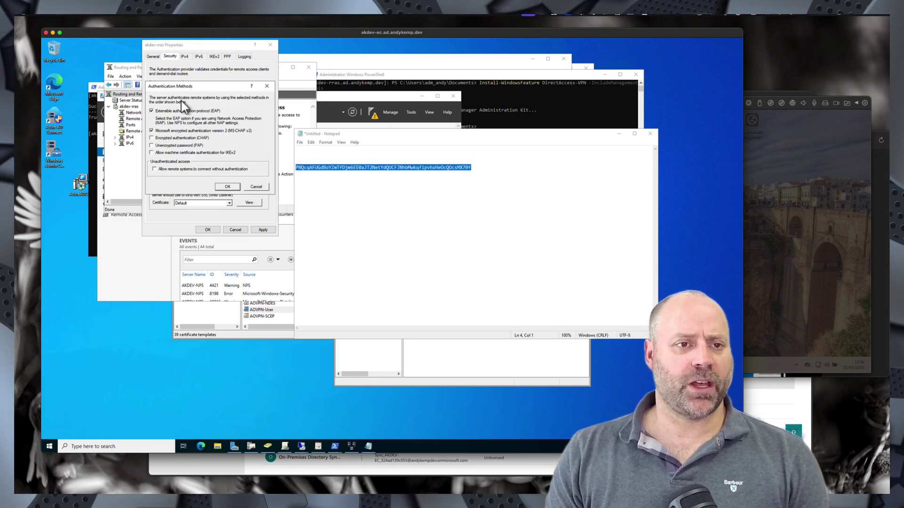
left_click(151, 130)
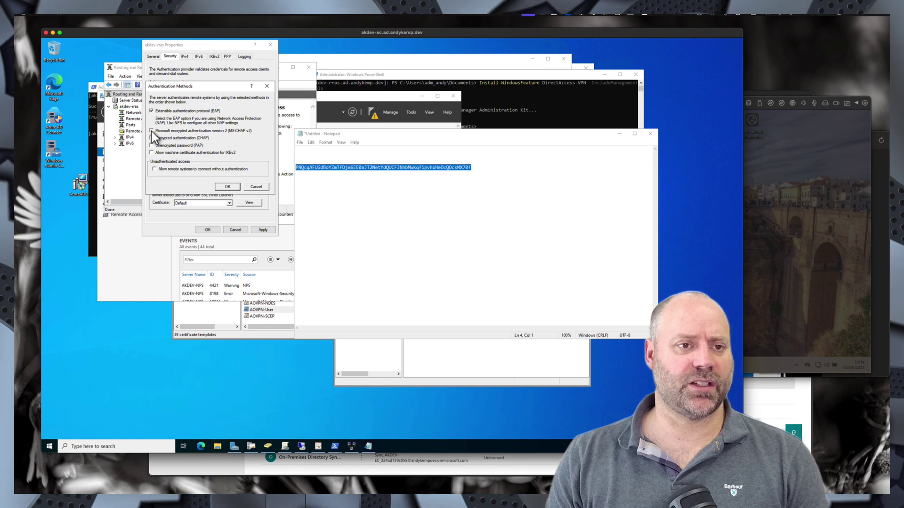
left_click(227, 187)
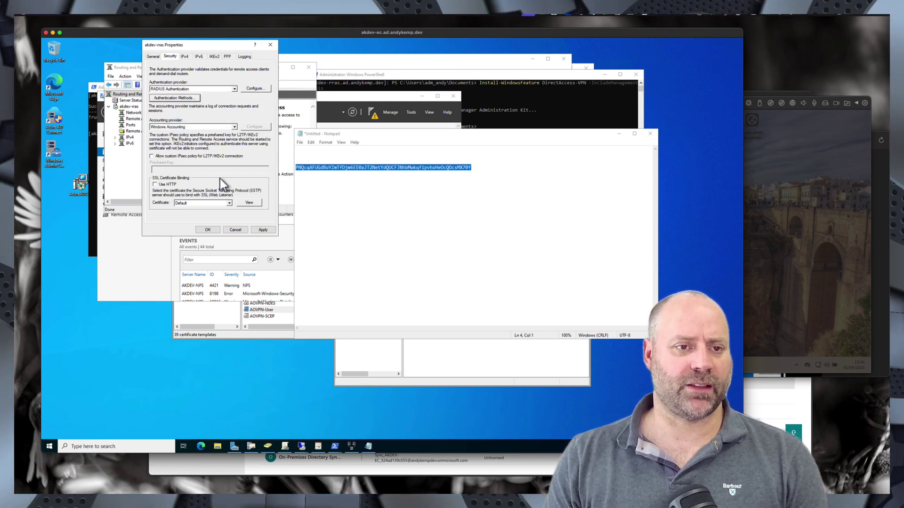
- On the IPv4 tab, use a static address pool 172.16.10.1–172.16.10.254 instead of DHCP
left_click(185, 57)
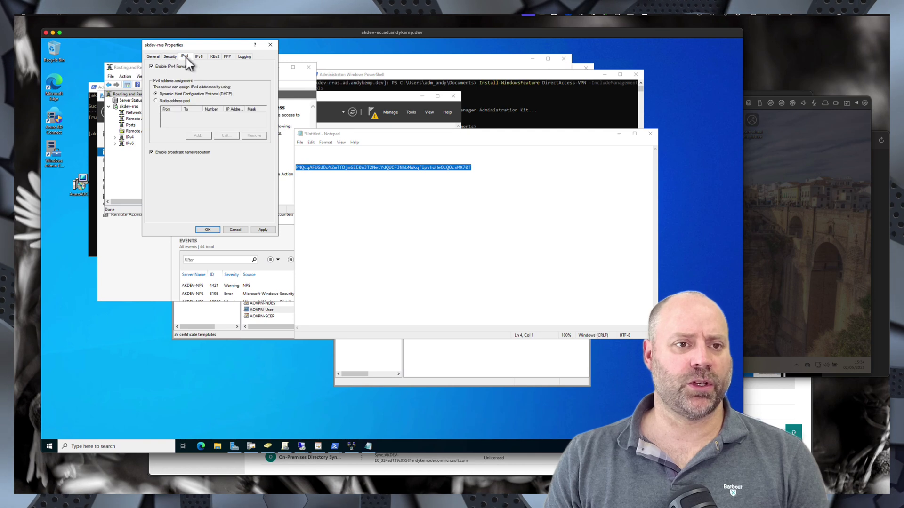
left_click(168, 101)
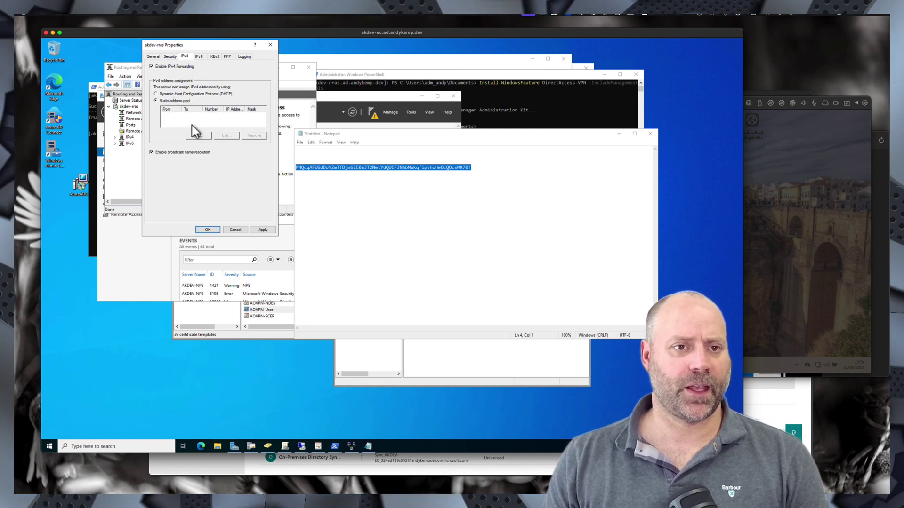
left_click(199, 136)
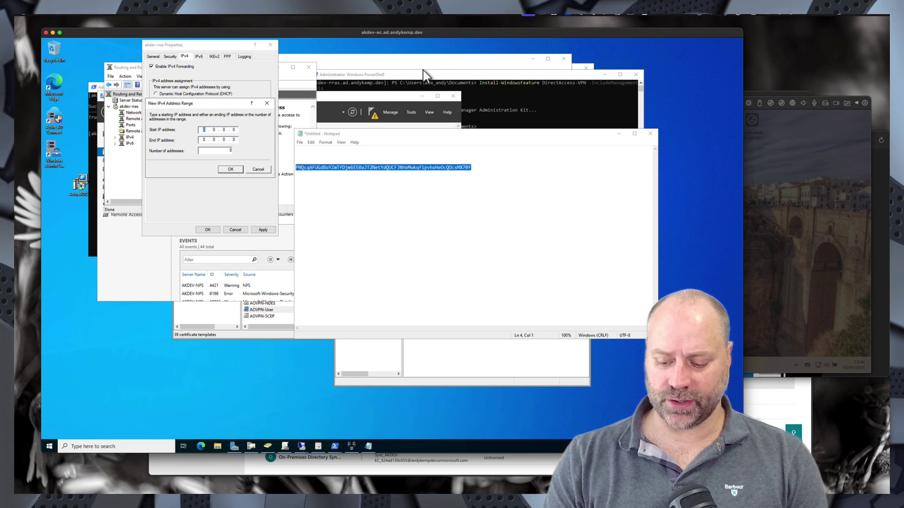
type("172 . 16 . 1")
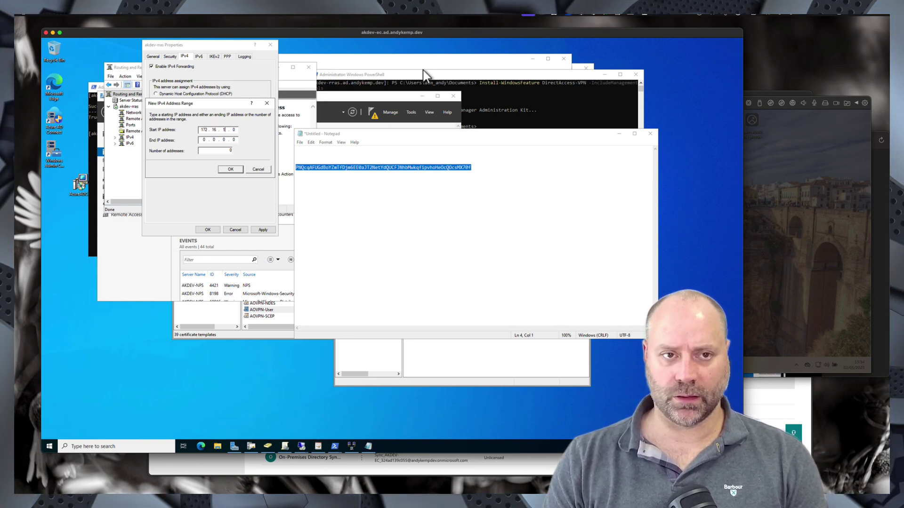
type("0 . 1")
key("Tab")
type("1")
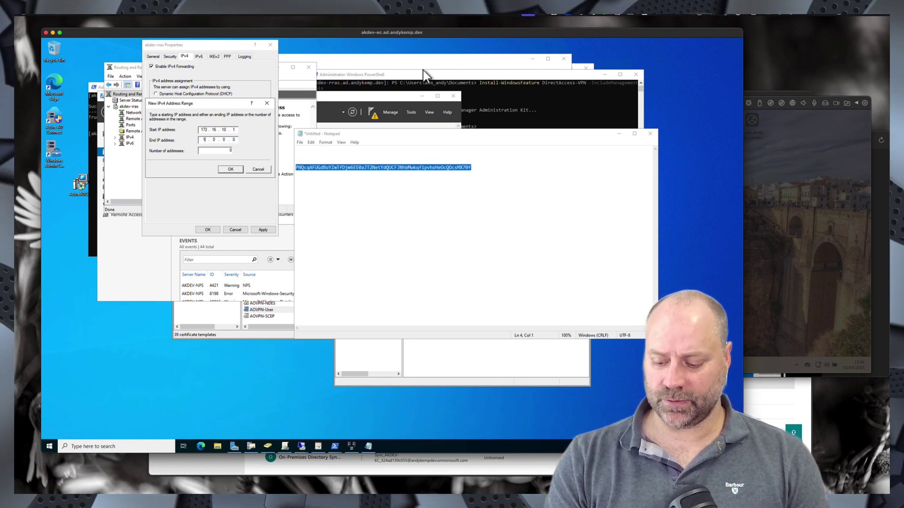
type("72.16.")
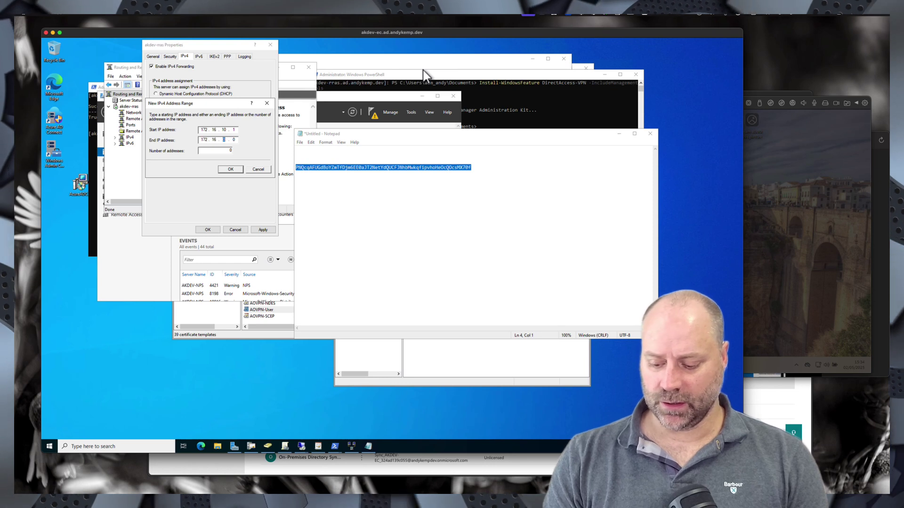
type("10.24")
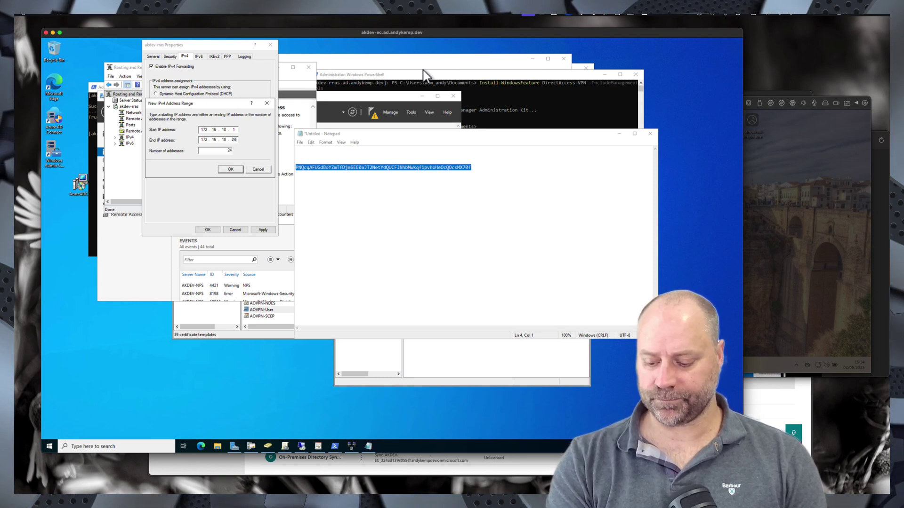
key("BackSpace")
type("54")
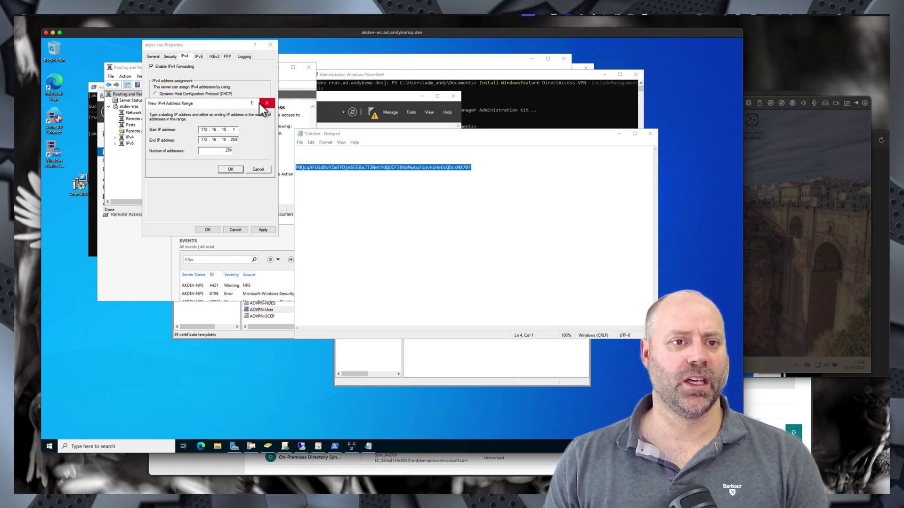
left_click(232, 170)
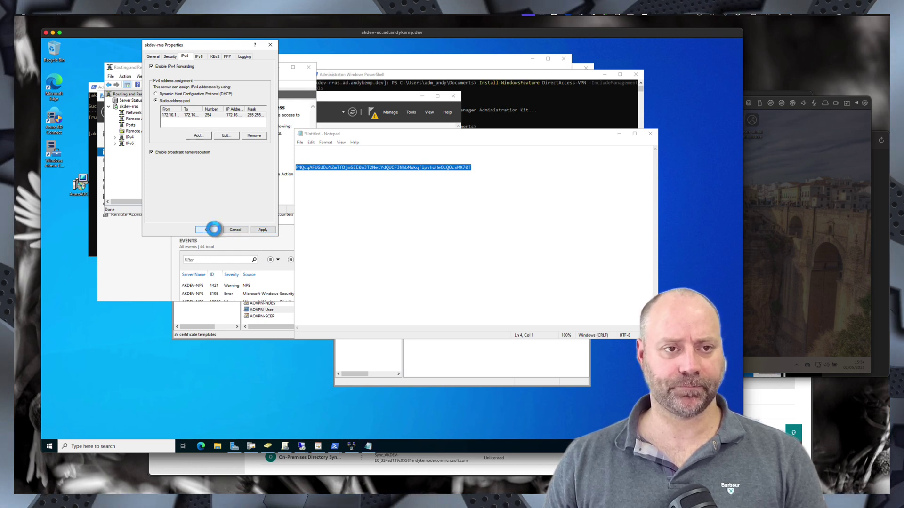
- Confirm the akdev-rras Properties changes and accept restarting the Routing and Remote Access service
left_click(214, 229)
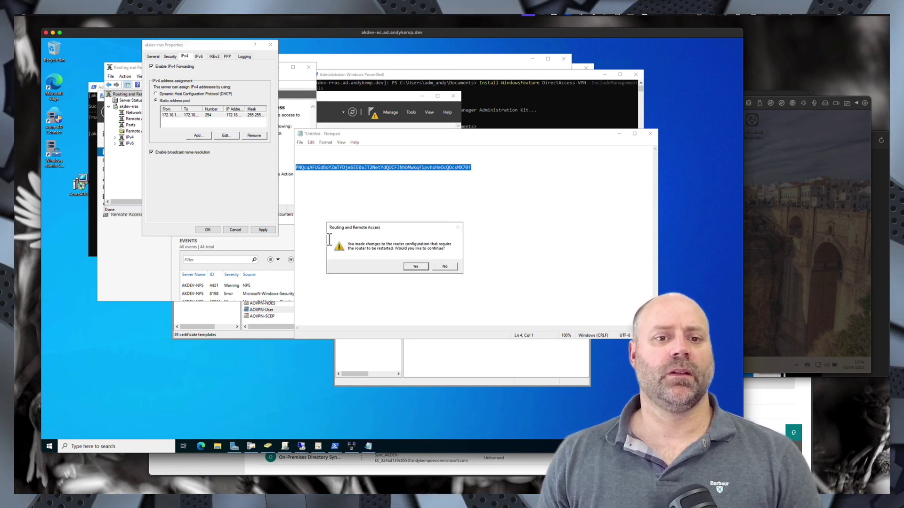
left_click(414, 268)
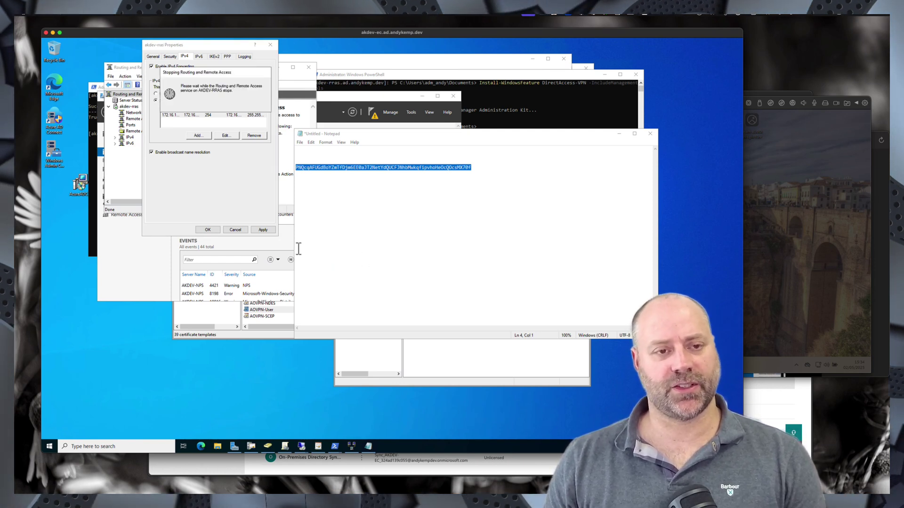
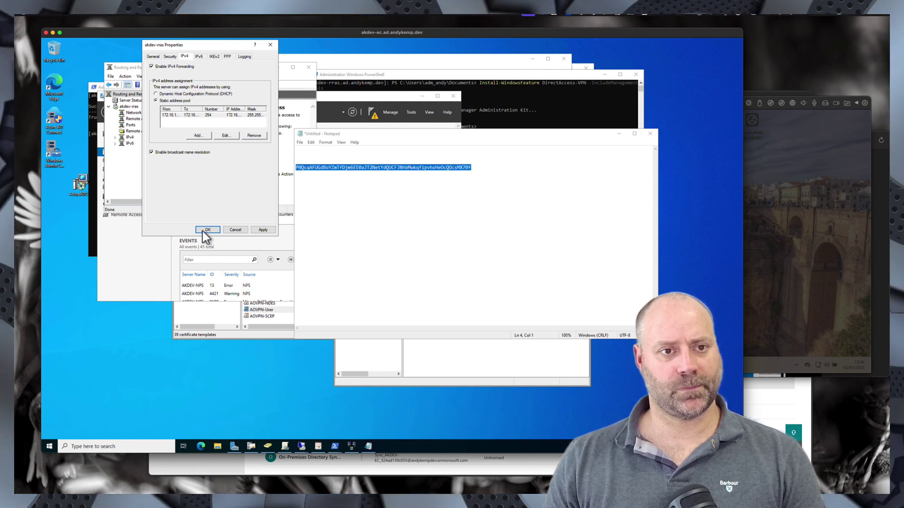
- Save the static IPv4 address pool and close the akdev-rras Properties dialog
left_click(203, 230)
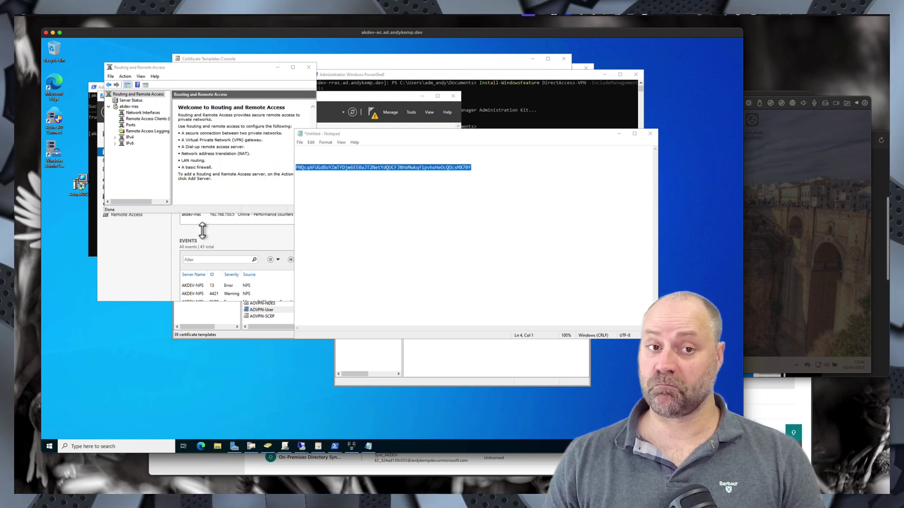
- Open the Ports Properties for the Routing and Remote Access server
right_click(130, 127)
left_click(149, 139)
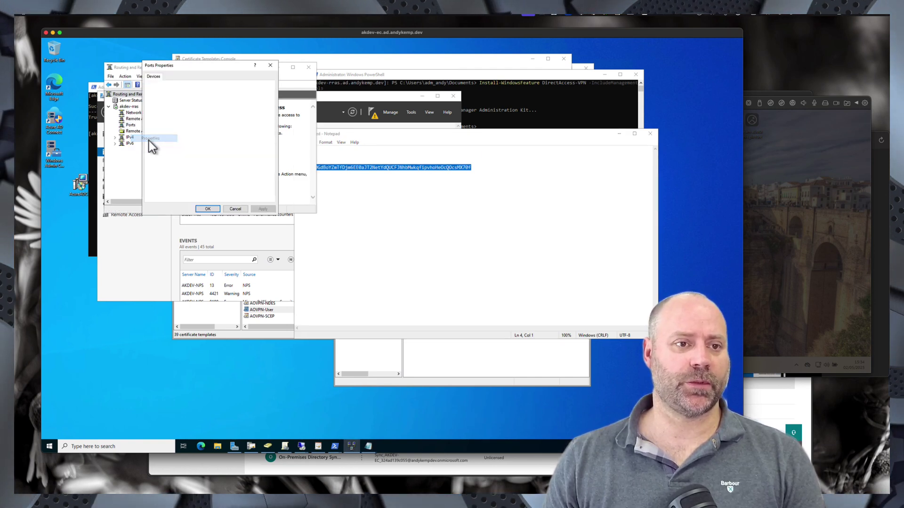
left_click(222, 200)
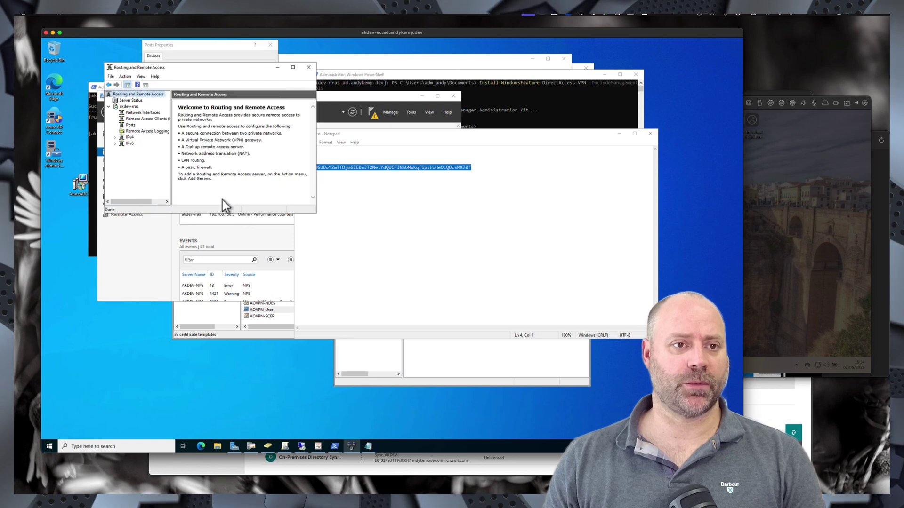
left_click(130, 125)
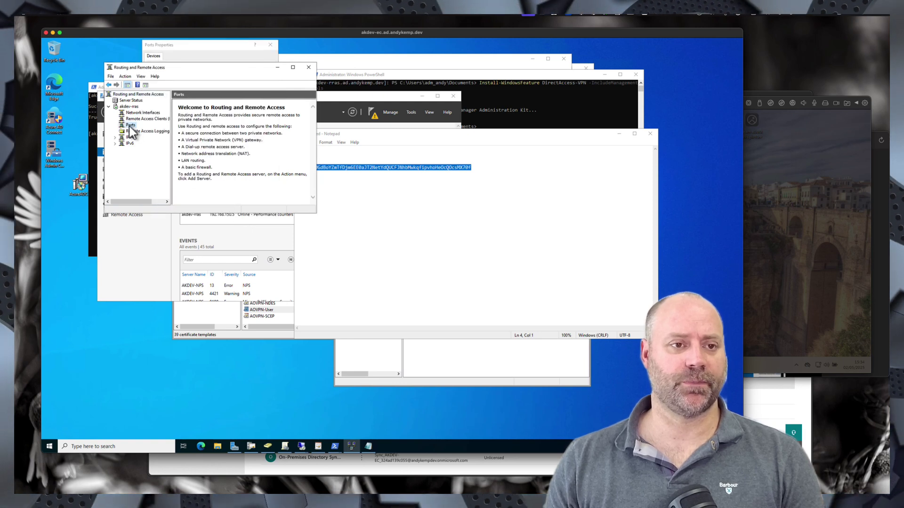
left_click(130, 125)
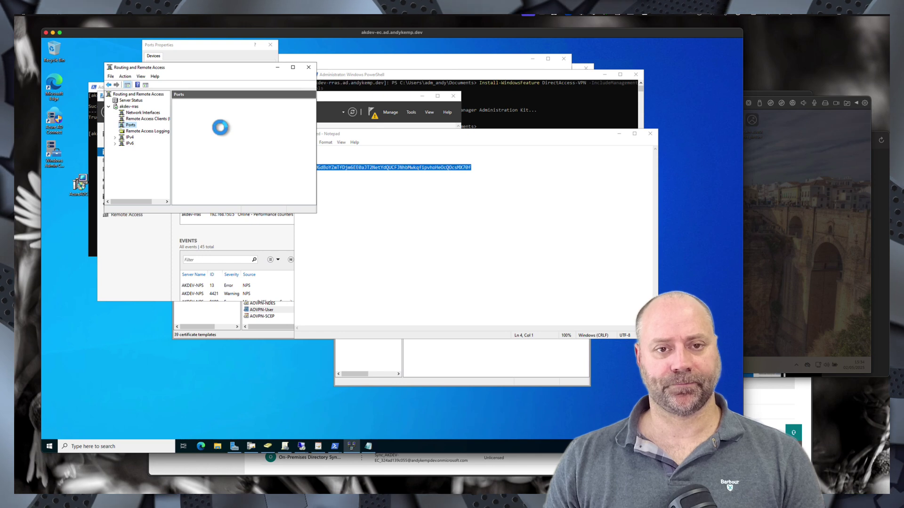
right_click(130, 124)
left_click(152, 157)
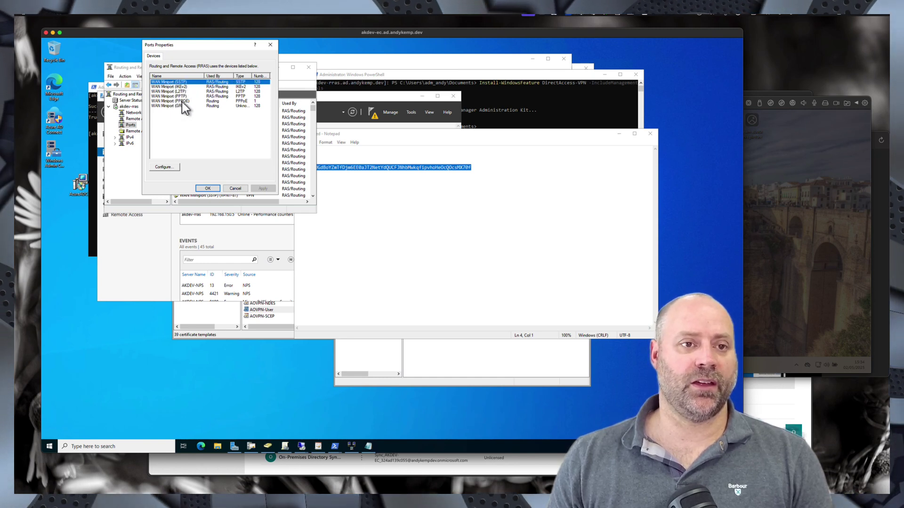
- Review the SSTP and L2TP WAN Miniport device settings, leaving them unchanged
left_click(177, 86)
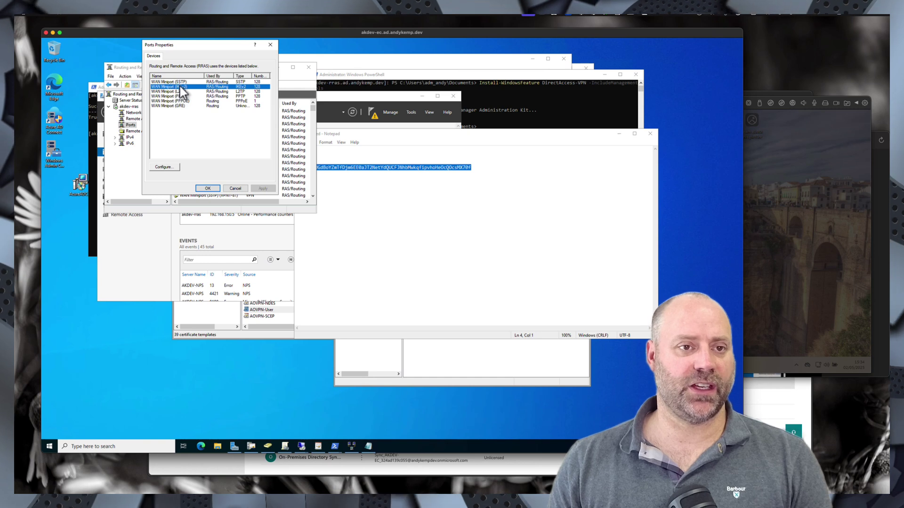
left_click(184, 83)
double_click(184, 83)
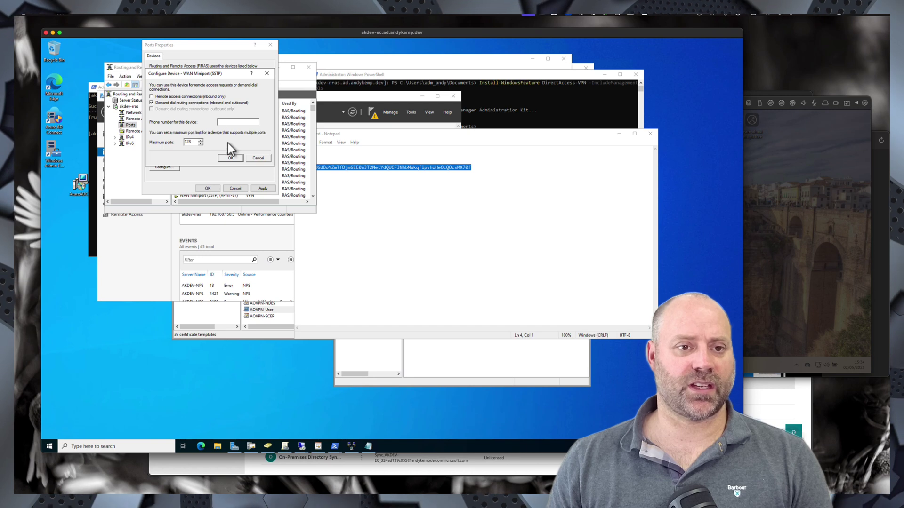
left_click(230, 157)
left_click(183, 92)
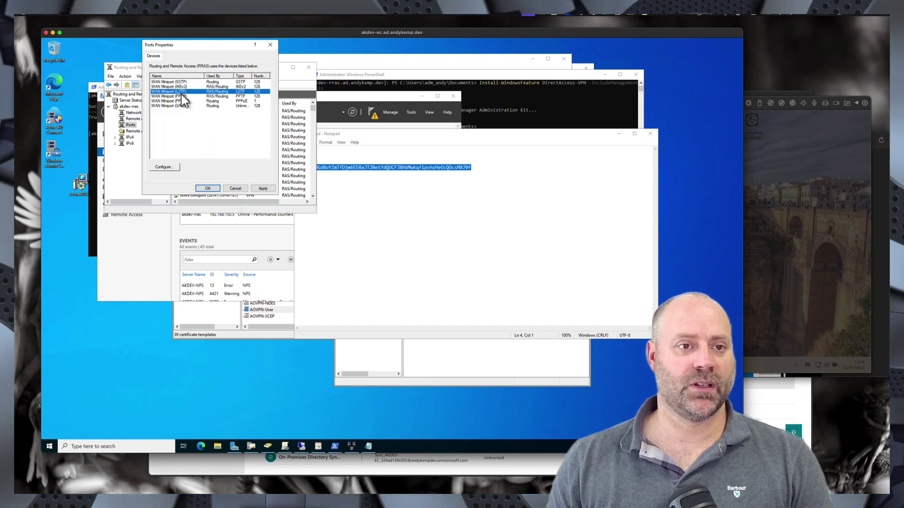
double_click(184, 92)
left_click(230, 158)
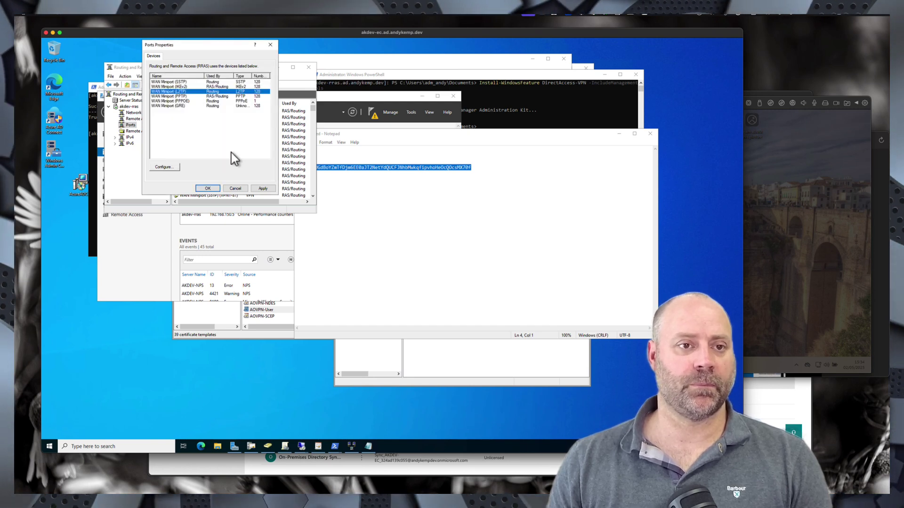
- Untick Remote access connections for PPTP, check IKEv2, and apply the port changes
left_click(184, 101)
double_click(185, 100)
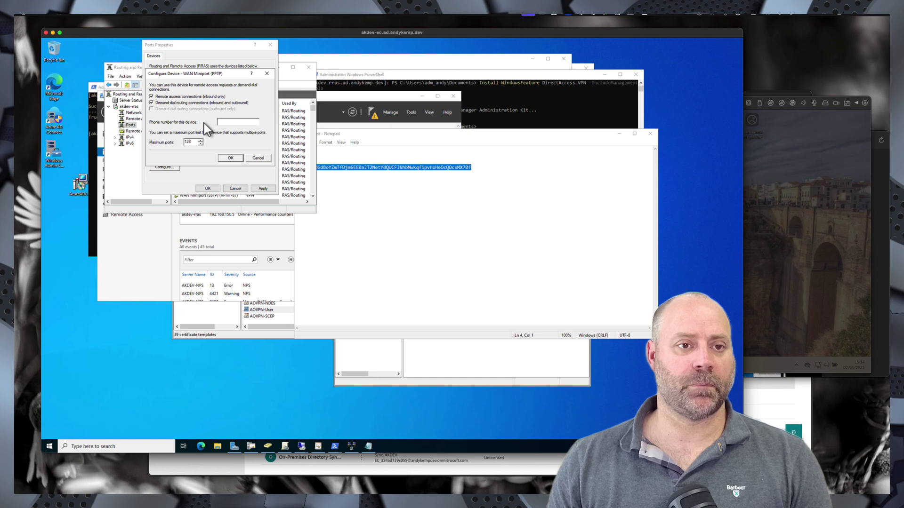
left_click(160, 96)
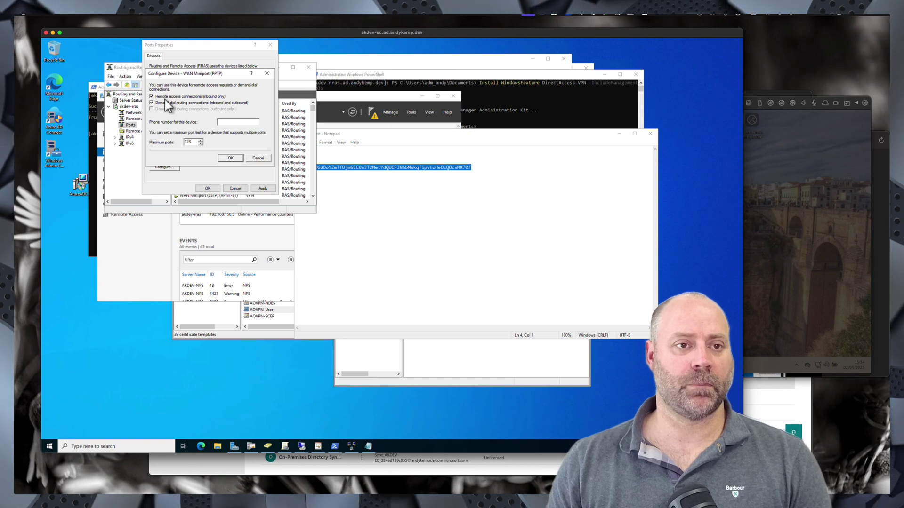
left_click(228, 158)
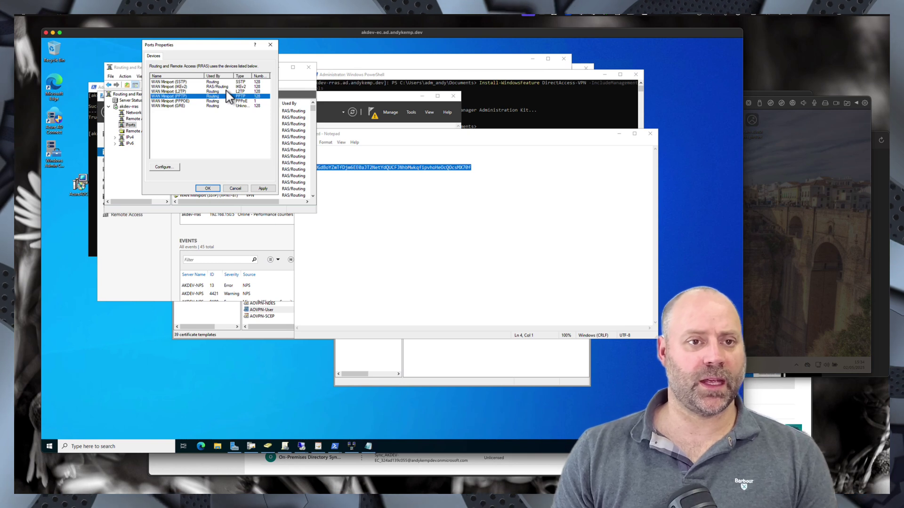
double_click(182, 89)
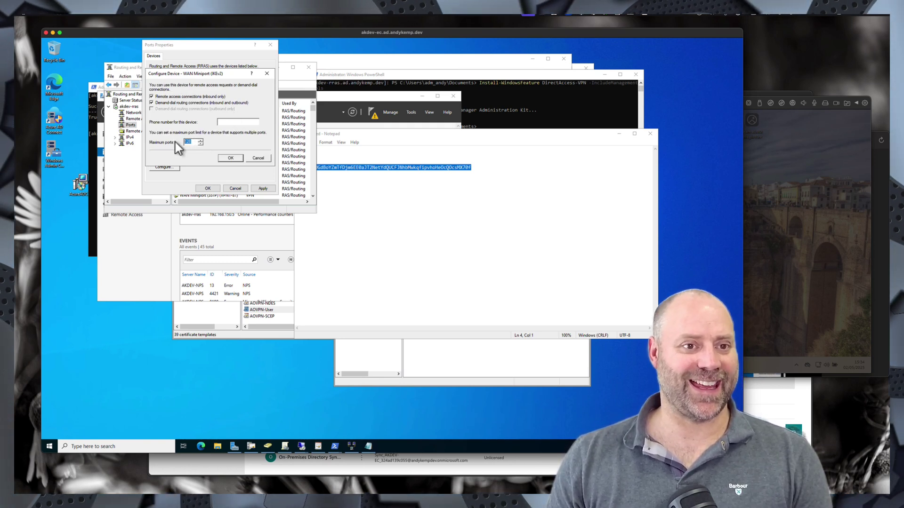
left_click(236, 159)
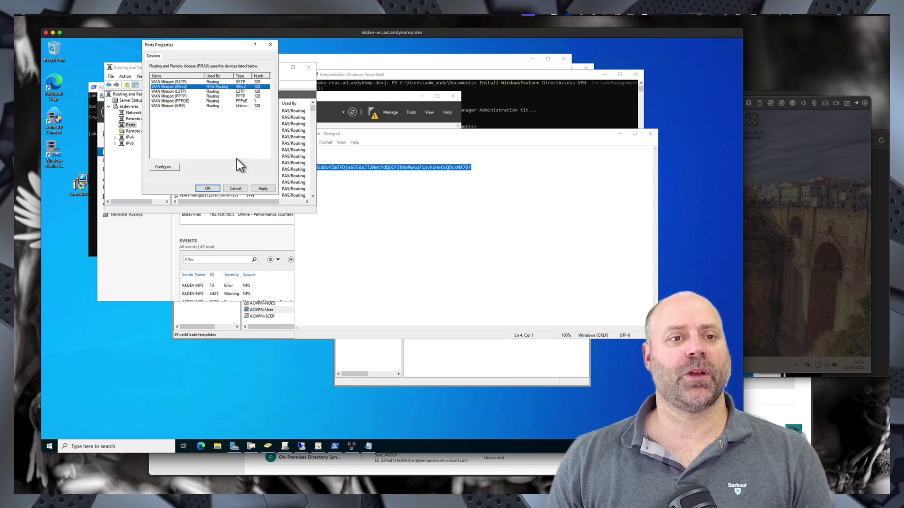
left_click(208, 188)
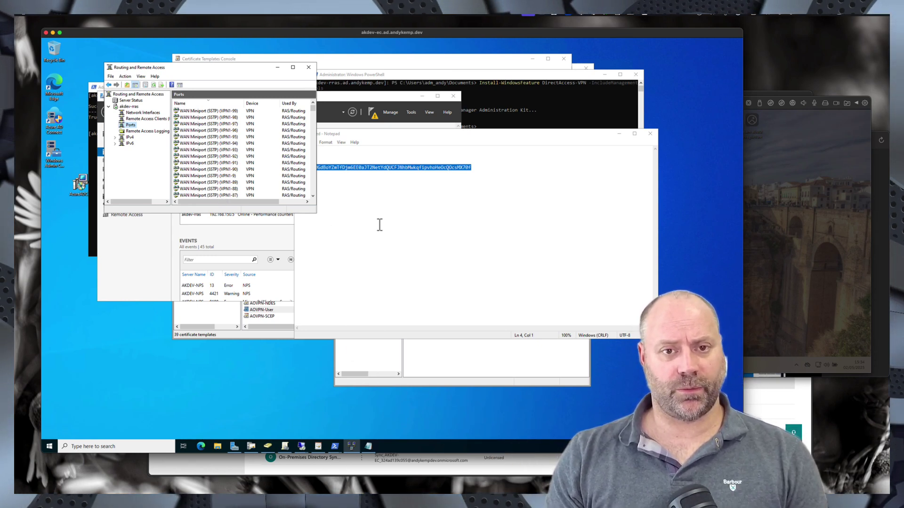
- Select the whole key line in Notepad, then switch to the akdev-nps Remote Desktop session
left_click(396, 174)
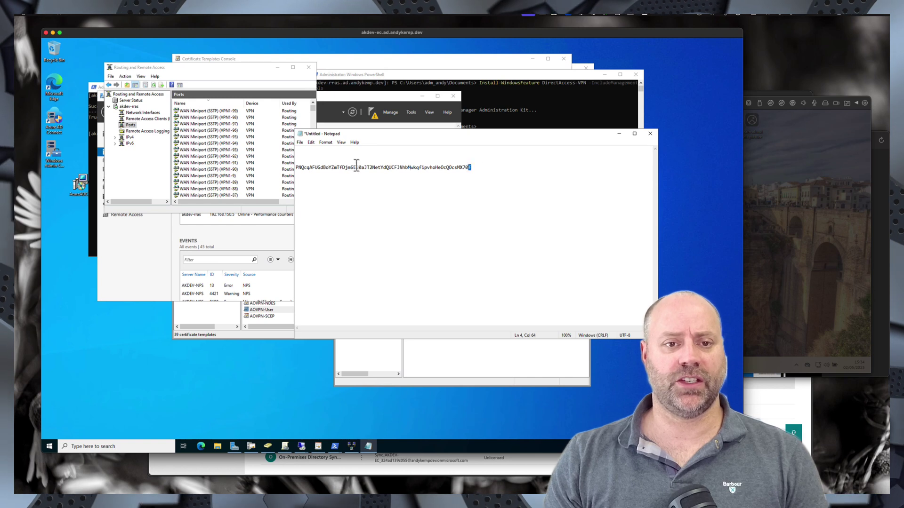
left_click_drag(356, 166, 224, 165)
left_click_drag(484, 171, 289, 177)
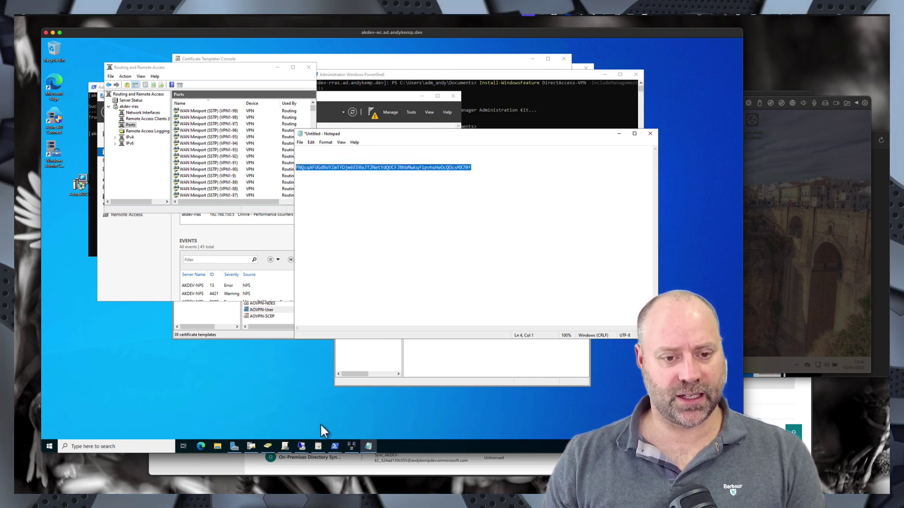
mouse_move(304, 446)
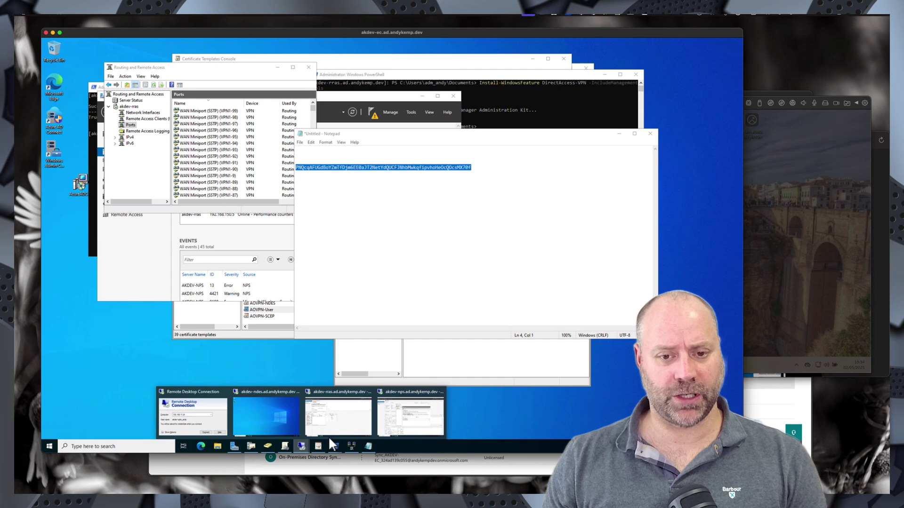
left_click(396, 419)
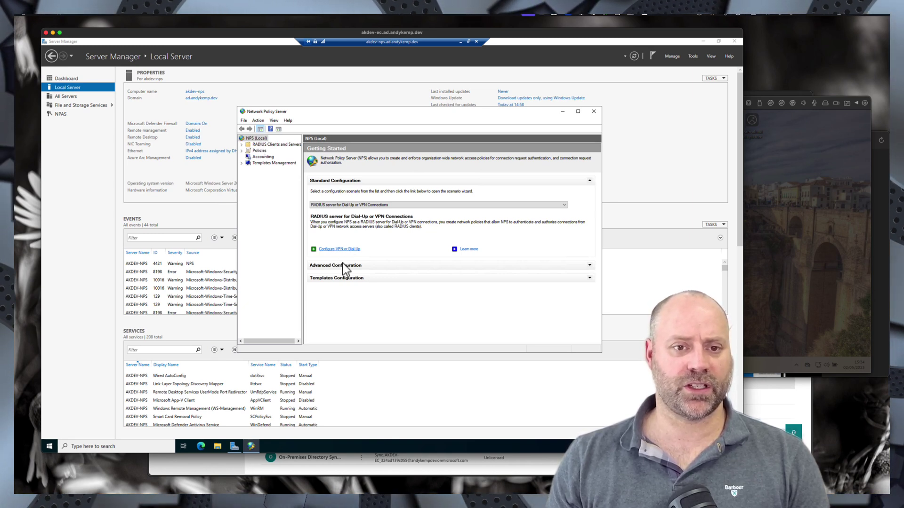
- Start the VPN or Dial-Up wizard for Virtual Private Network (VPN) Connections and add a RADIUS client
left_click(341, 249)
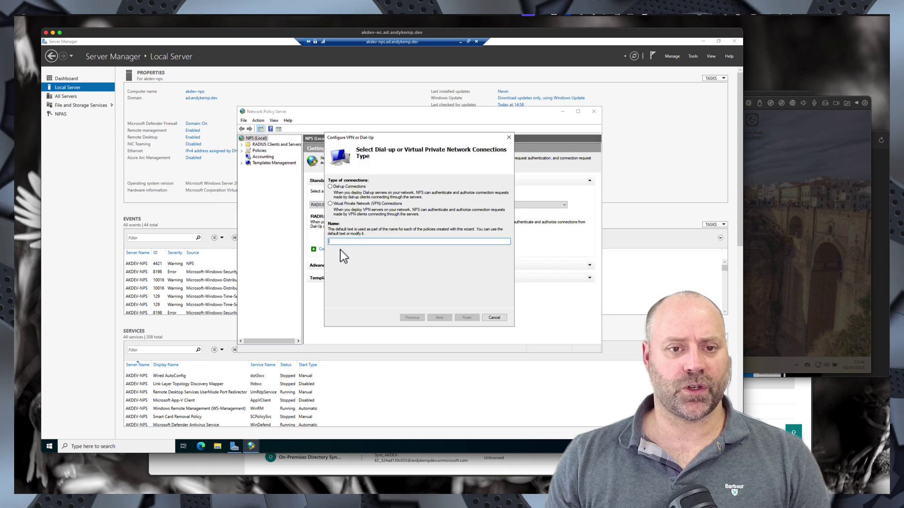
left_click(331, 205)
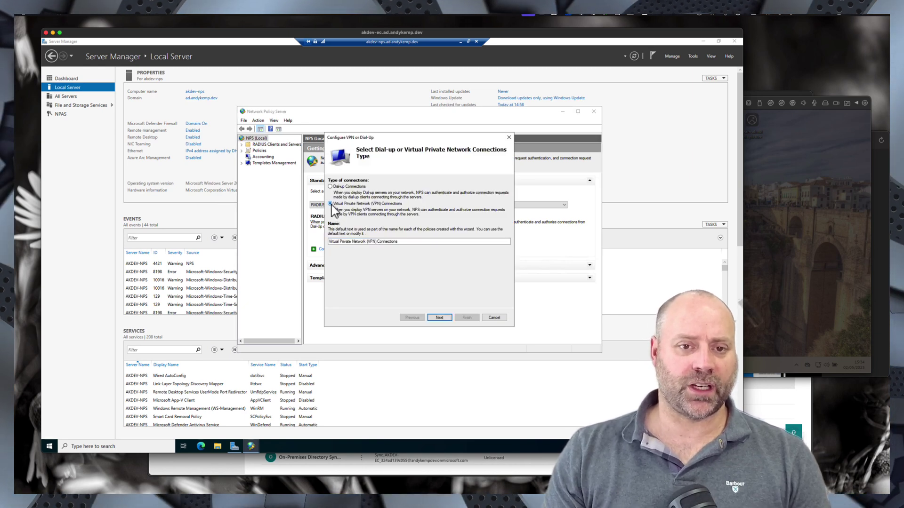
left_click(443, 318)
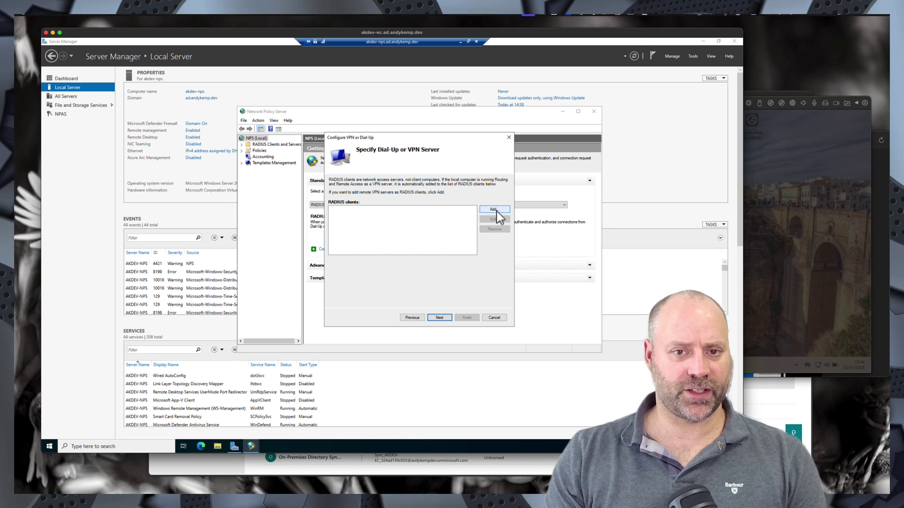
left_click(497, 209)
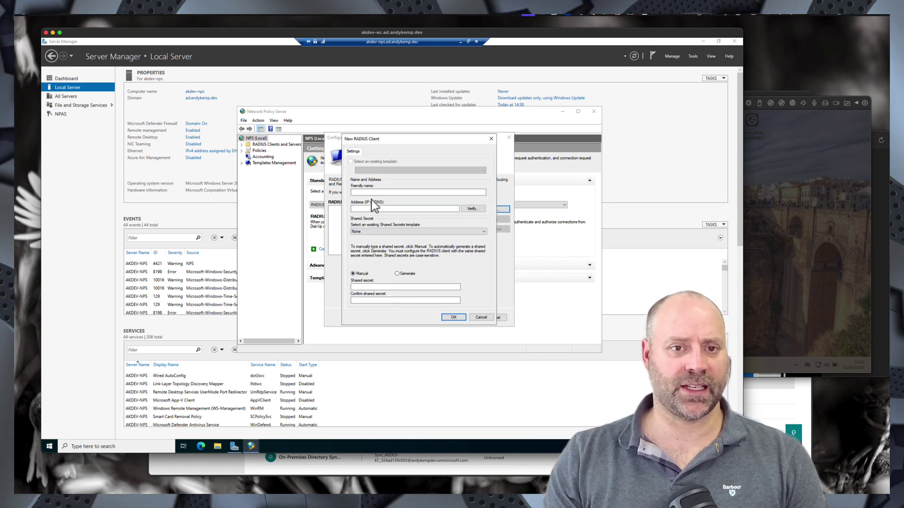
- Name the new RADIUS client 'RRAS Server'
left_click(368, 192)
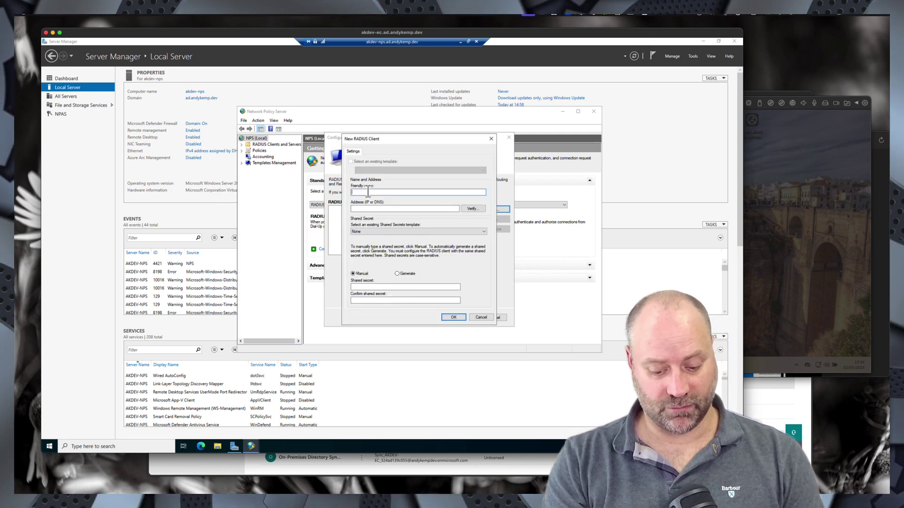
type("akdev")
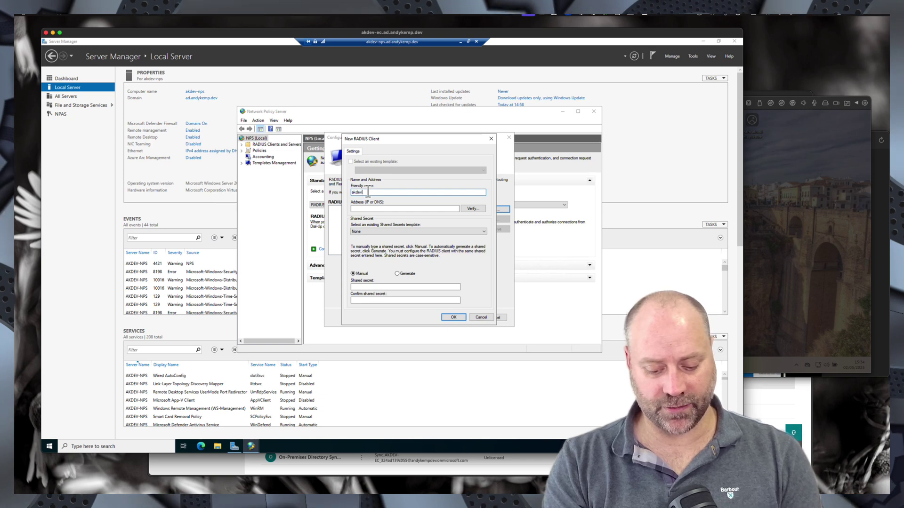
type("-ras.ad.andykemp.dev")
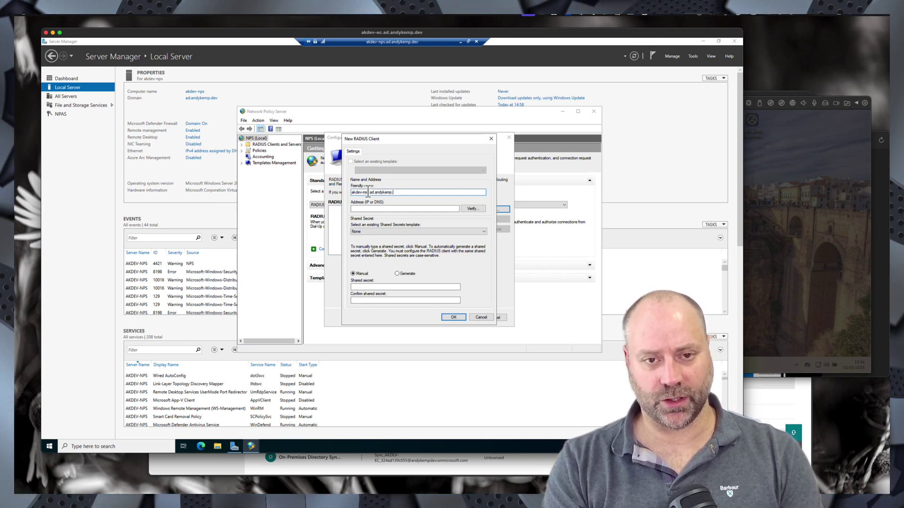
left_click(472, 209)
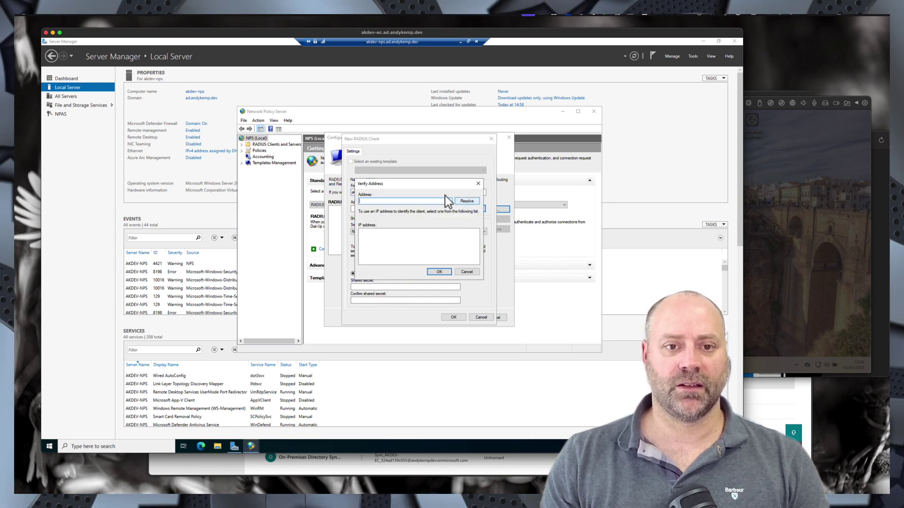
left_click(478, 183)
left_click_drag(409, 192, 296, 189)
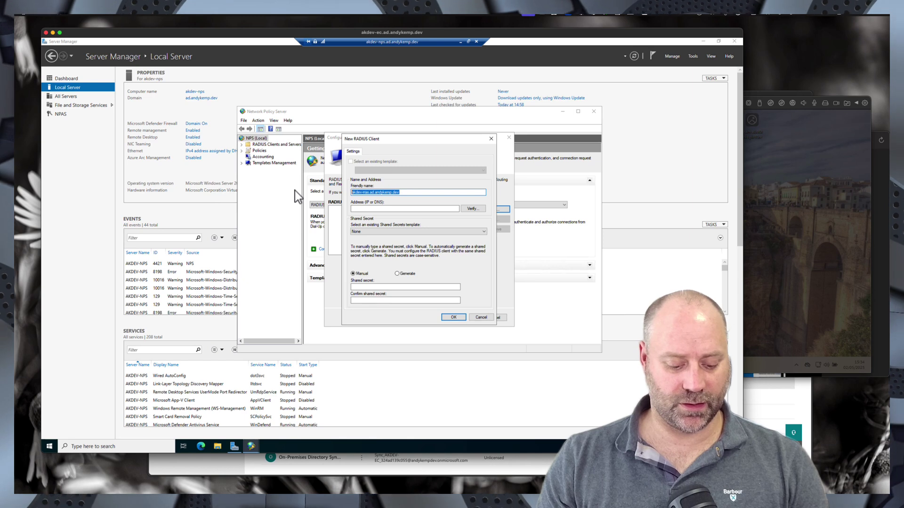
key("BackSpace")
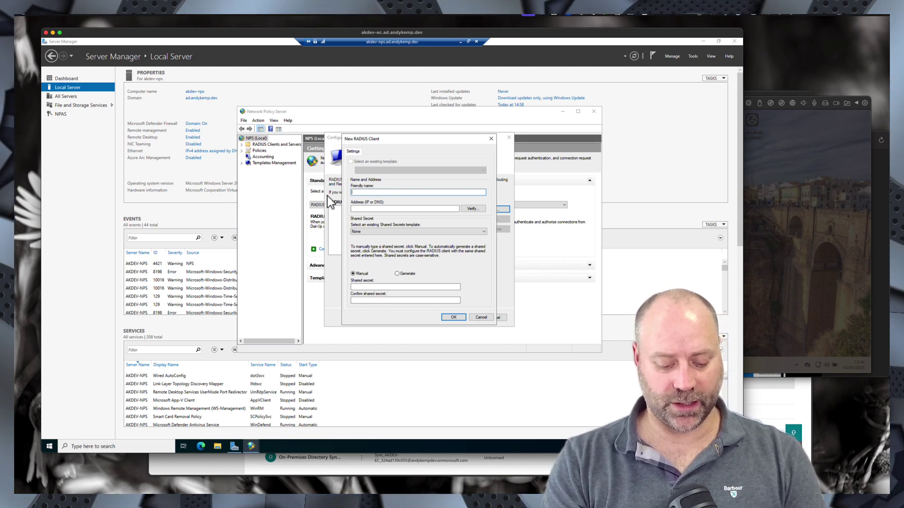
type("RRAS Se")
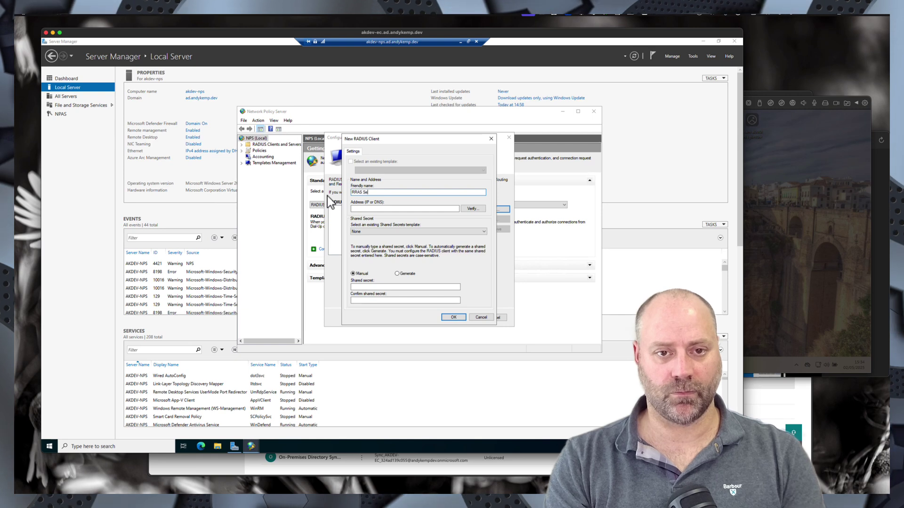
type("rver")
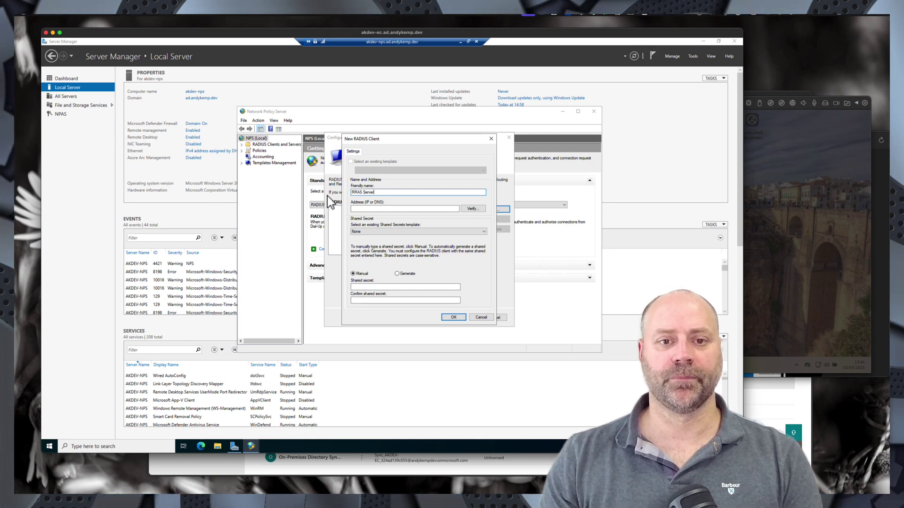
- Set the client address to akdev-rras.ad.andykemp.dev, verified as 192.168.150.5
left_click(362, 209)
type("akdev-rras.ad.andykemp.dev")
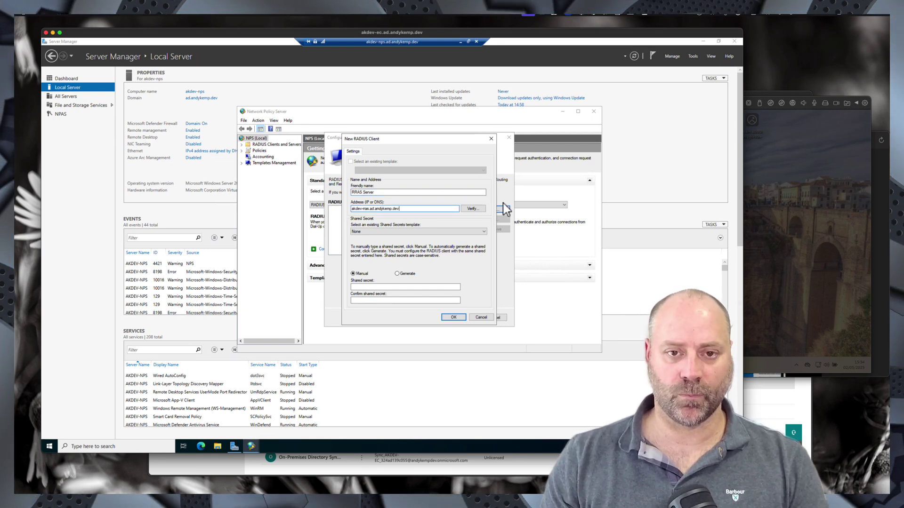
left_click(473, 209)
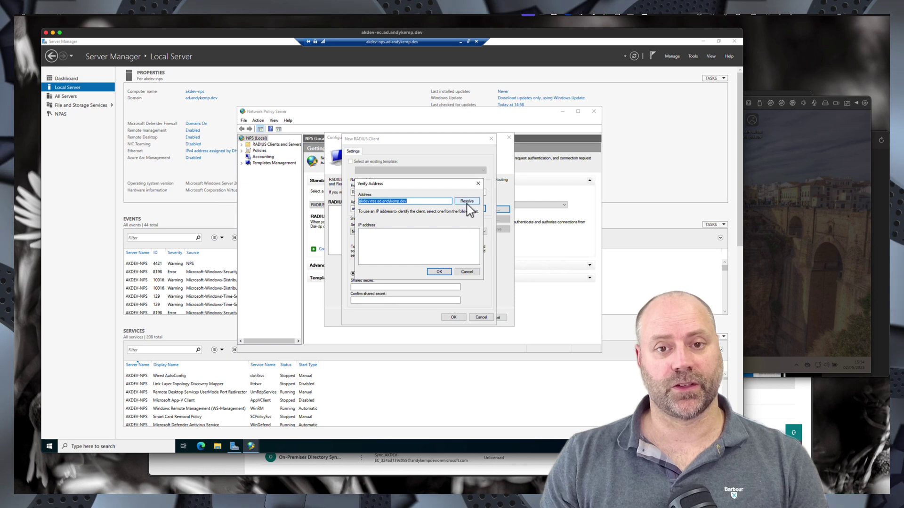
left_click(466, 203)
left_click(387, 232)
left_click(438, 271)
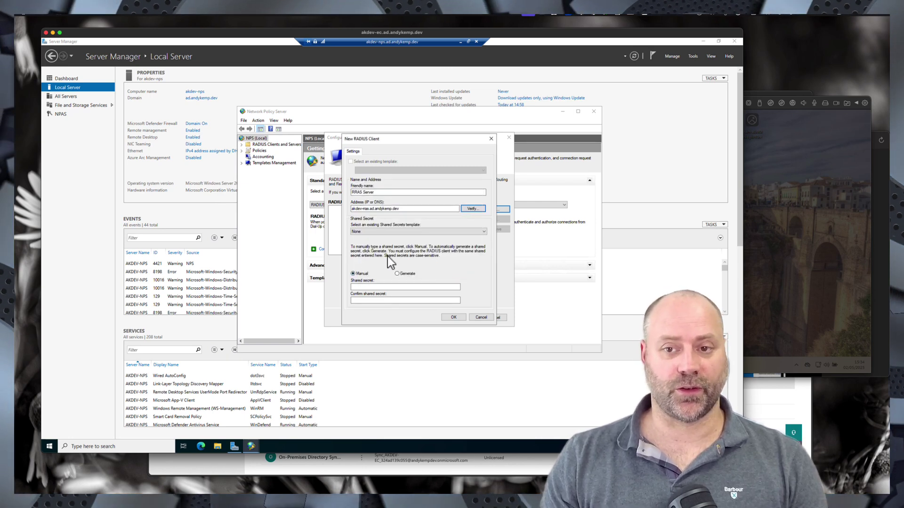
- Copy the shared secret from Notepad and return to the NPS session
left_click(460, 42)
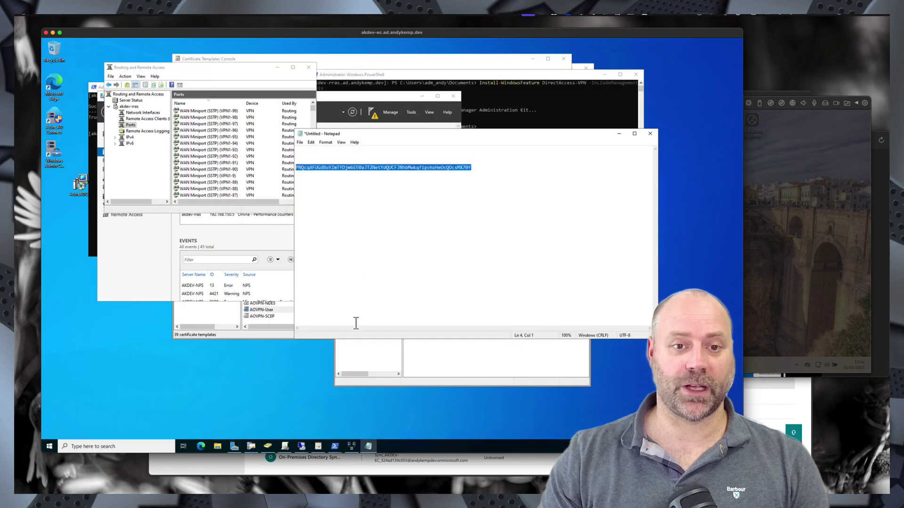
right_click(414, 169)
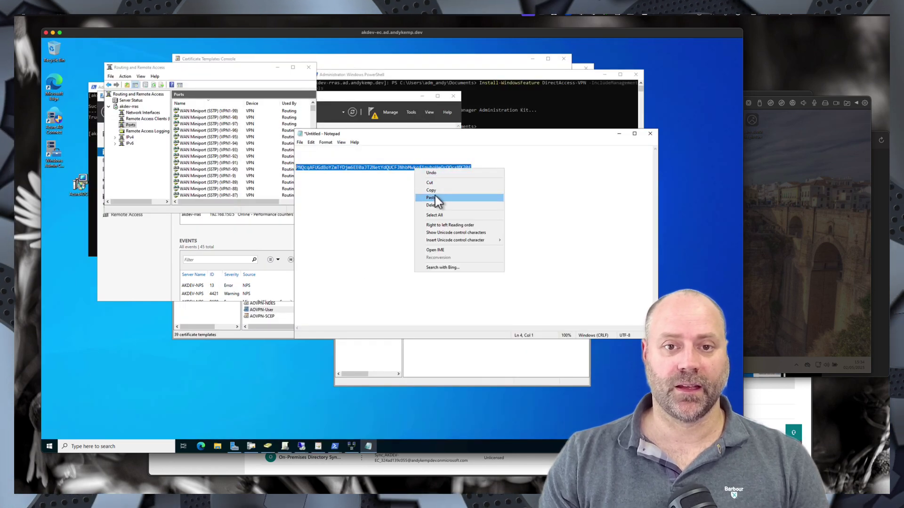
left_click(431, 190)
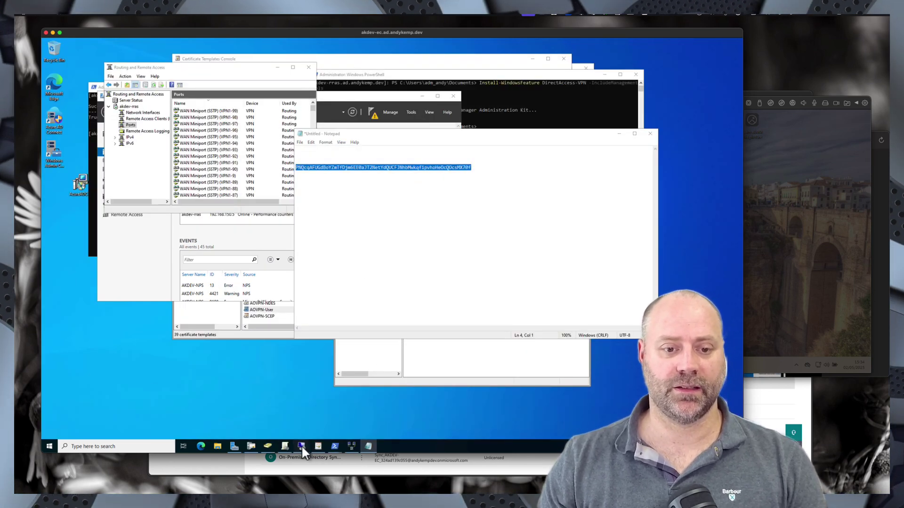
mouse_move(301, 445)
left_click(391, 420)
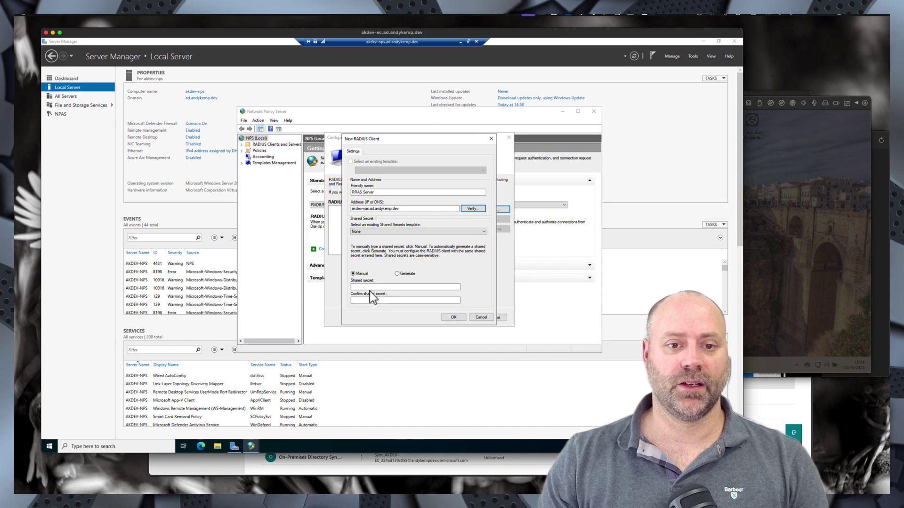
- Use a manual shared secret, pasting the copied secret into both secret fields
left_click(397, 274)
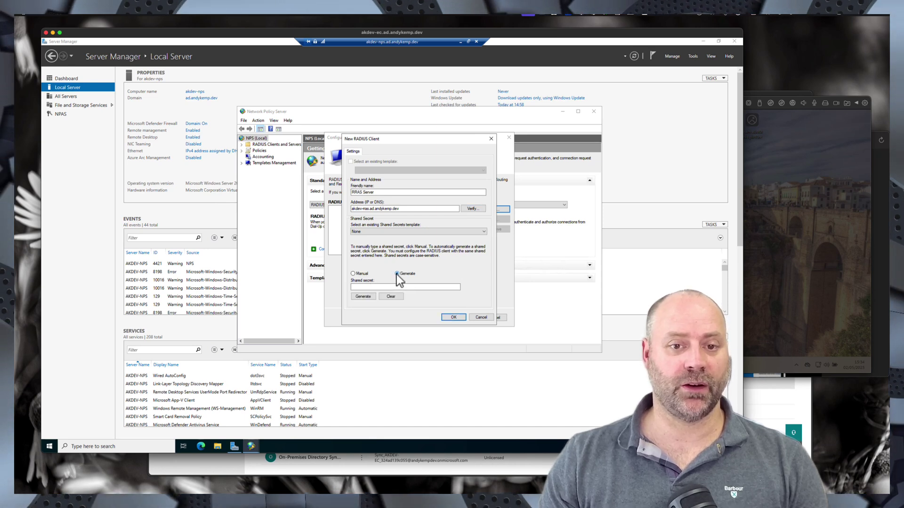
left_click(364, 297)
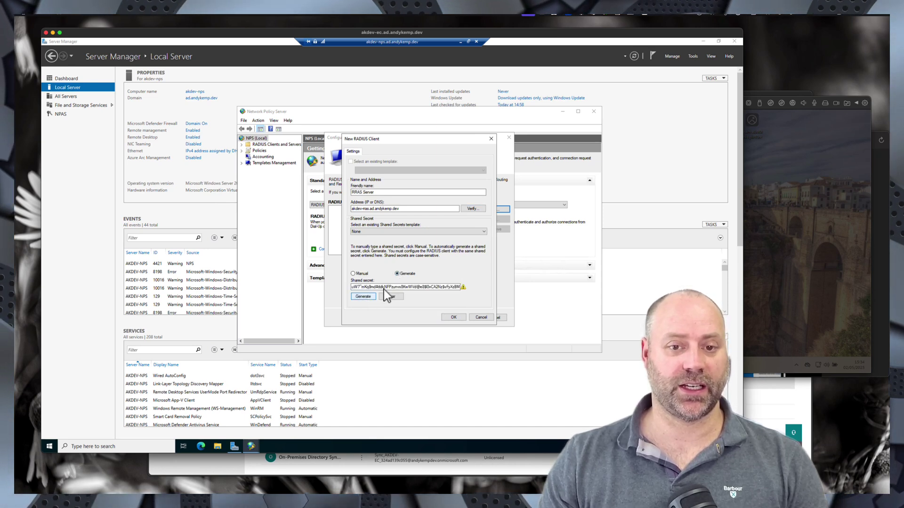
double_click(426, 286)
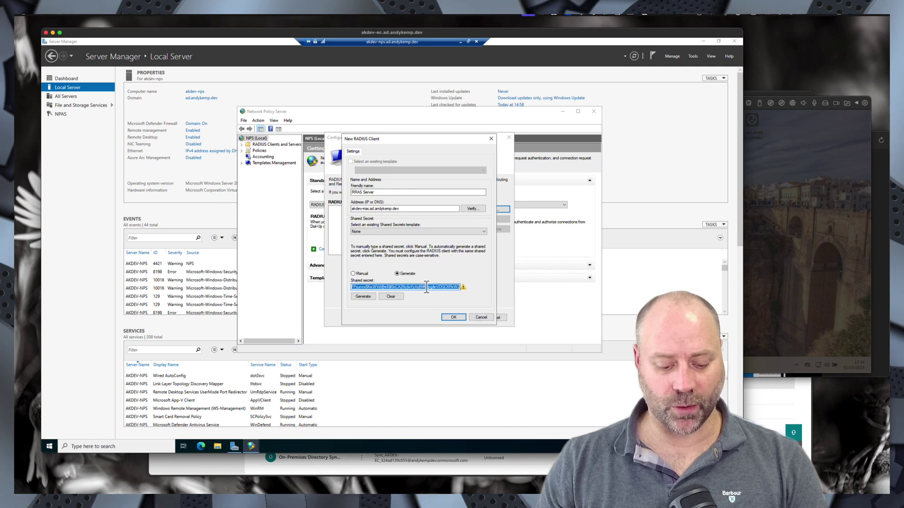
left_click(426, 287)
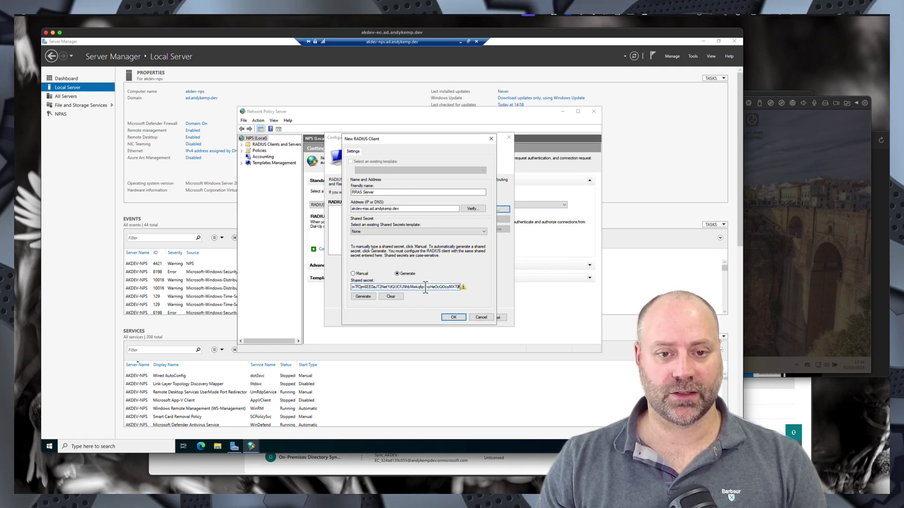
left_click(390, 298)
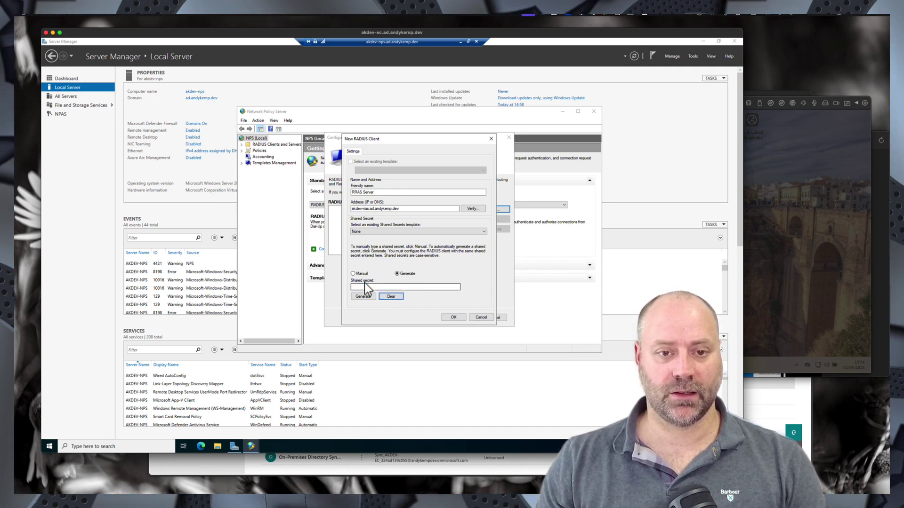
left_click(353, 273)
left_click(372, 286)
key("ctrl+v")
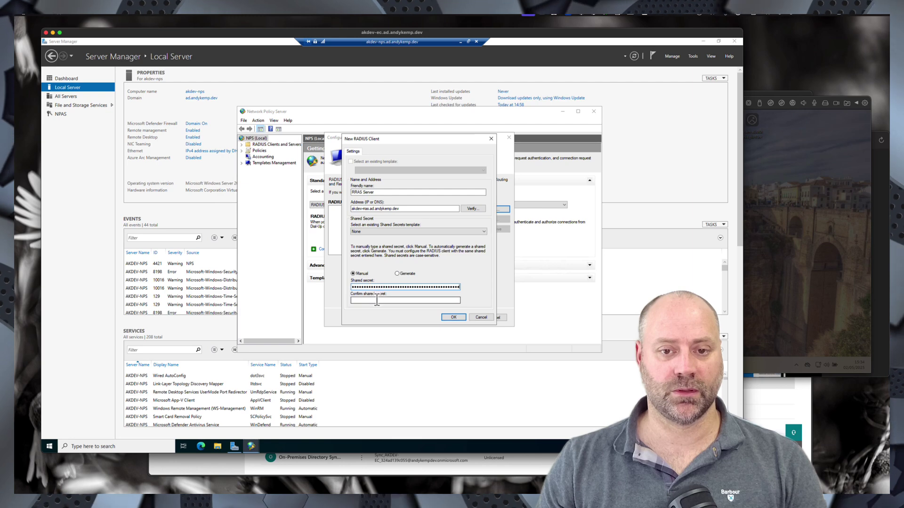
left_click(375, 302)
key("ctrl+v")
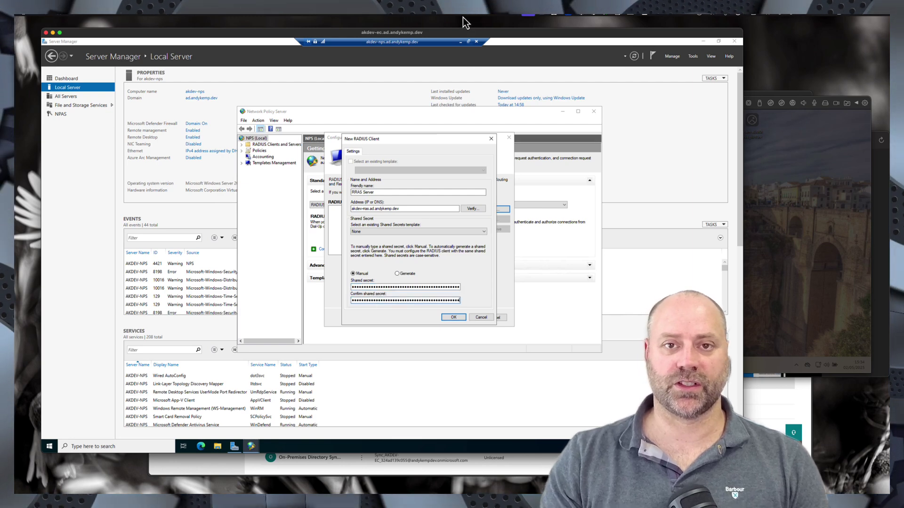
- Re-paste the shared secret into the confirmation field and save the RRAS Server client
left_click(460, 42)
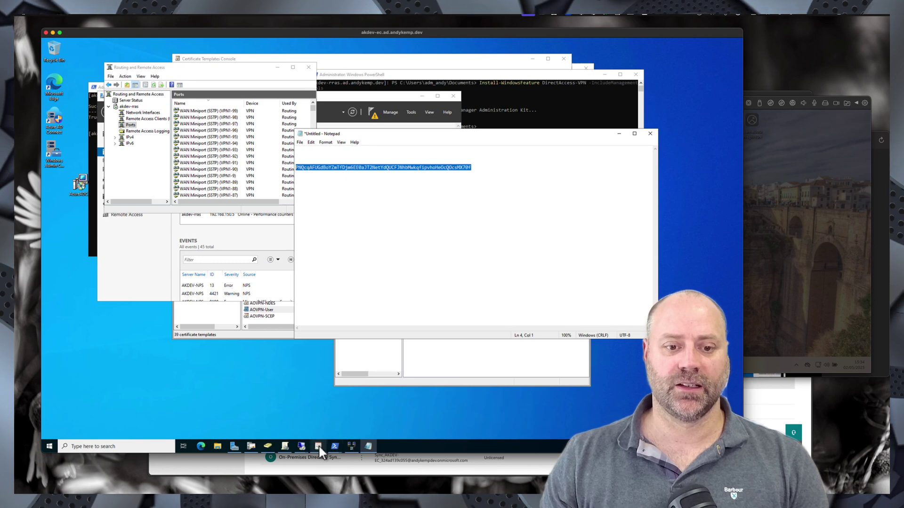
mouse_move(305, 444)
left_click(400, 419)
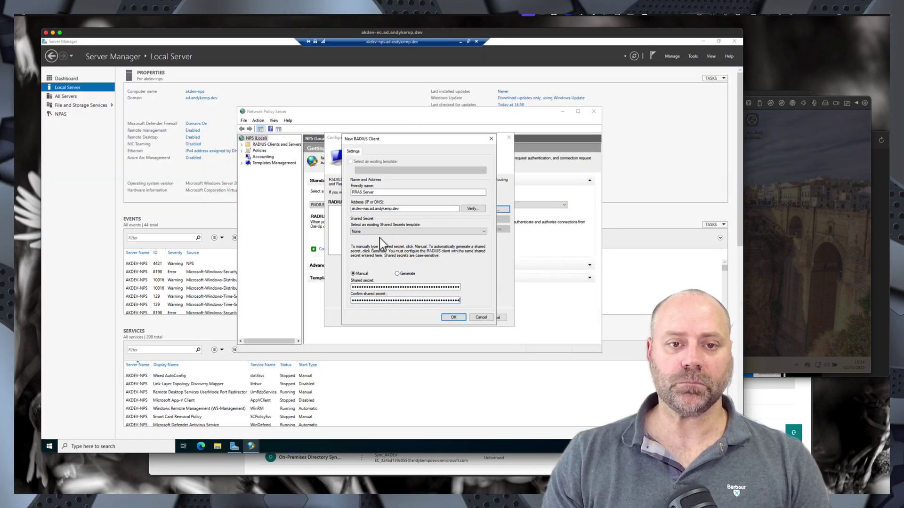
double_click(412, 287)
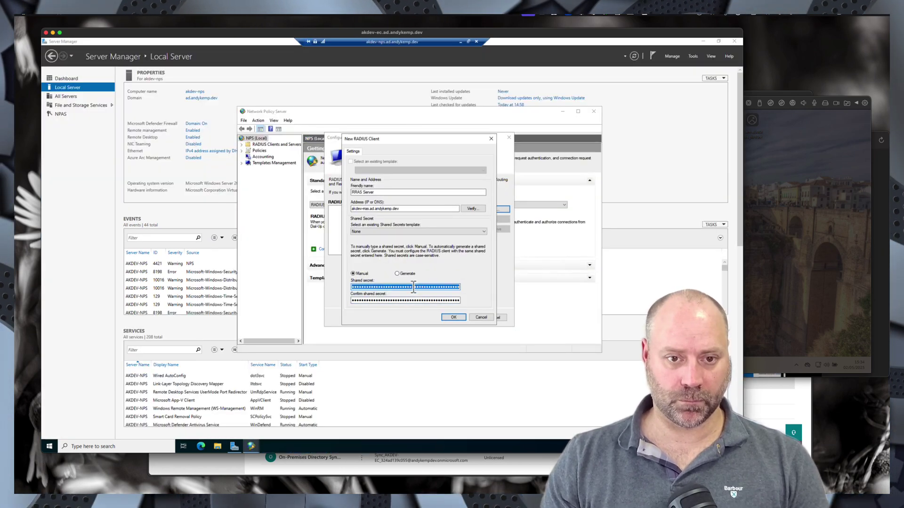
double_click(417, 300)
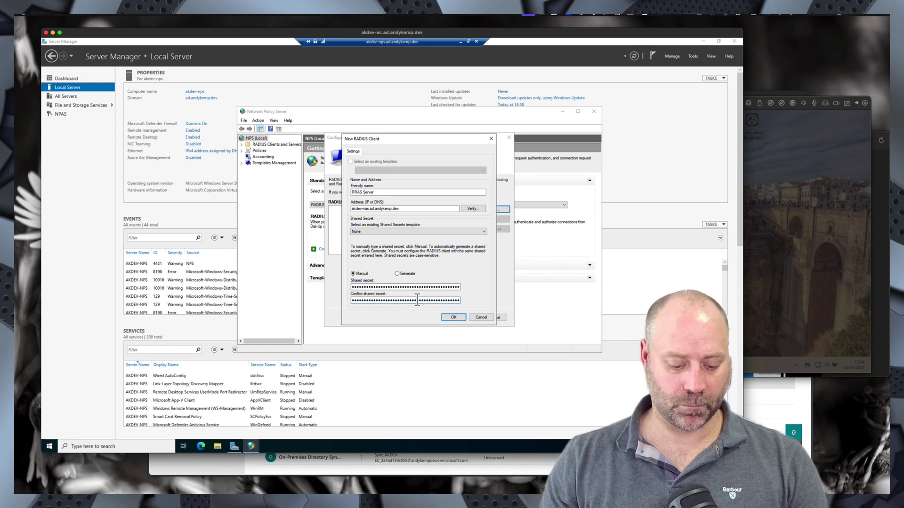
key("ctrl+v")
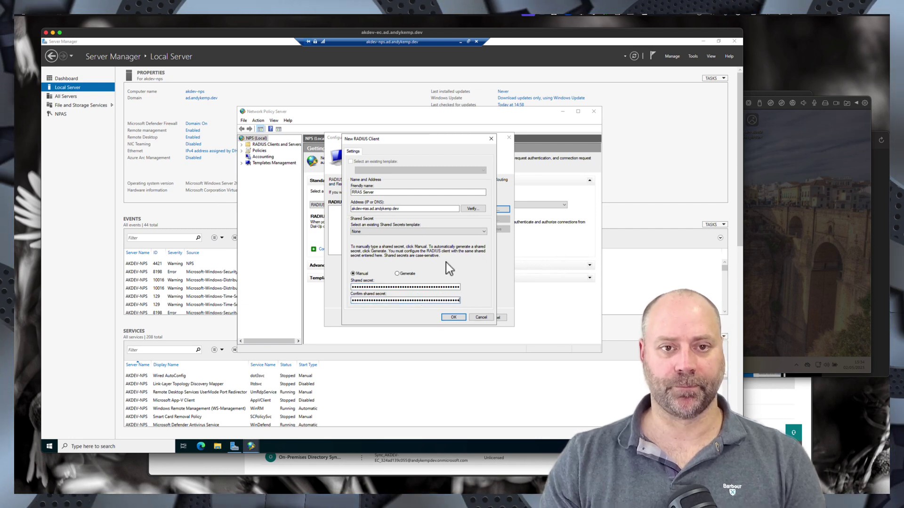
left_click(461, 318)
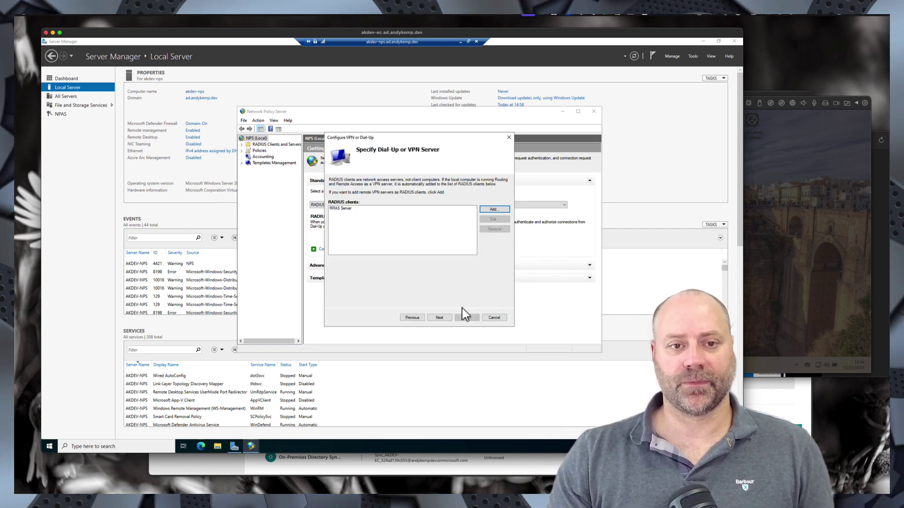
- Enable EAP authentication using Microsoft: Protected EAP (PEAP)
left_click(439, 319)
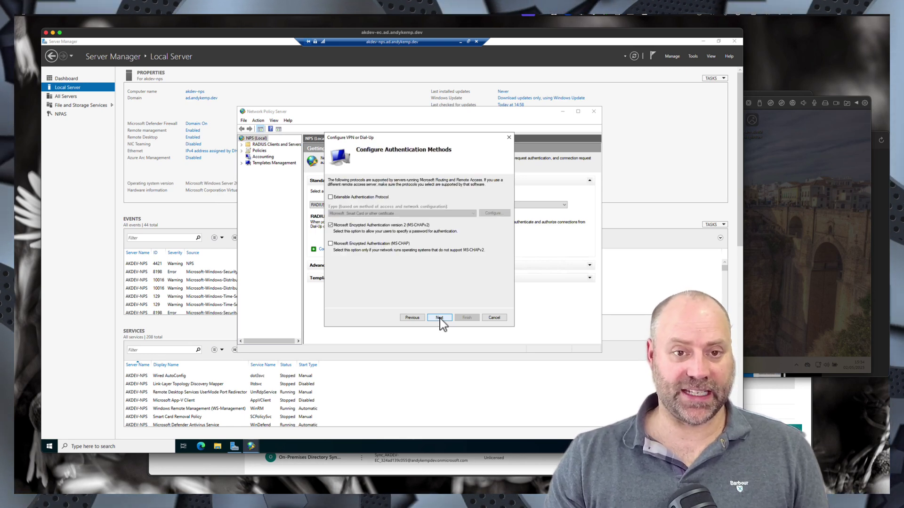
left_click(341, 196)
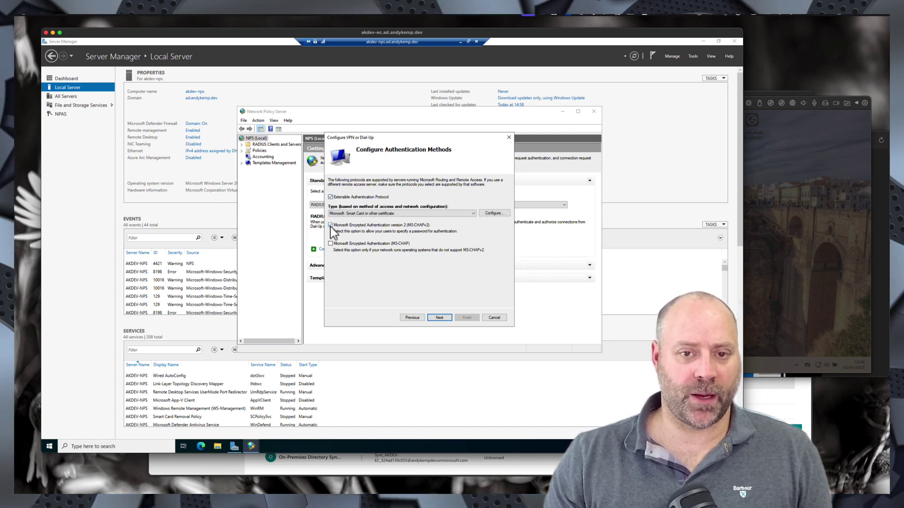
left_click(374, 216)
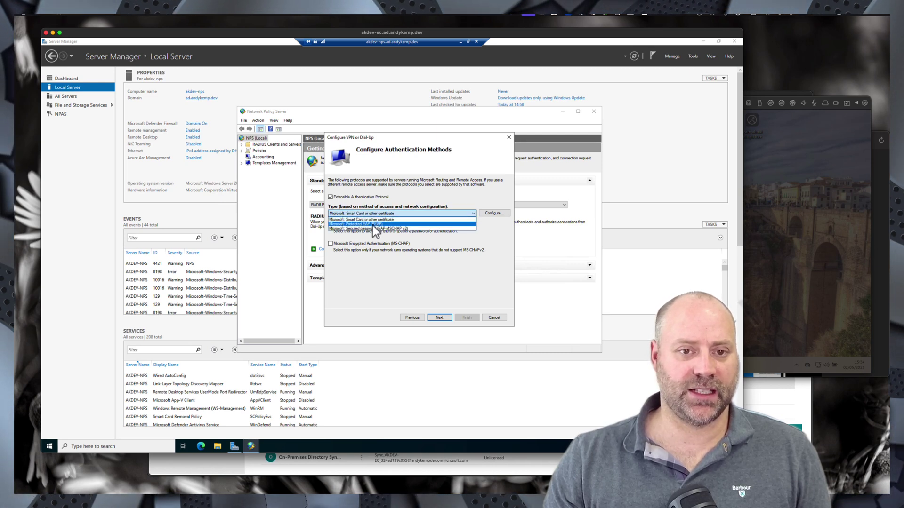
left_click(372, 224)
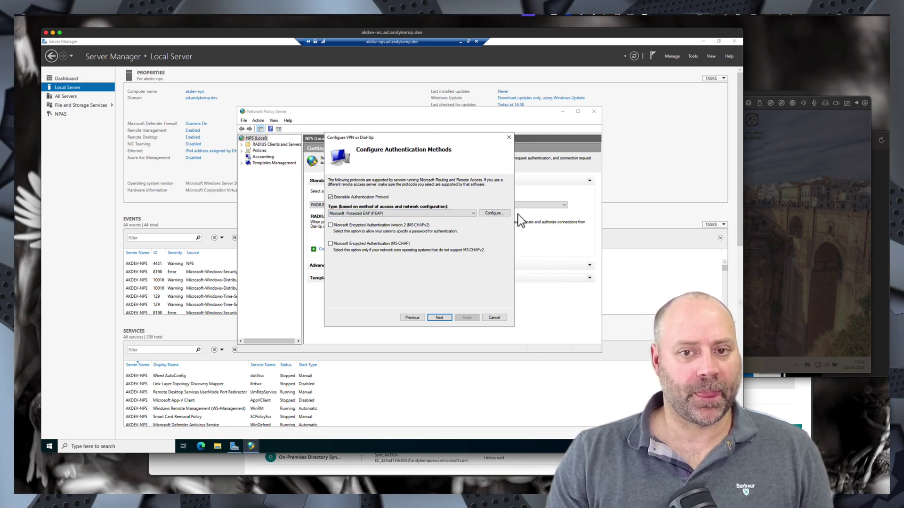
left_click(492, 214)
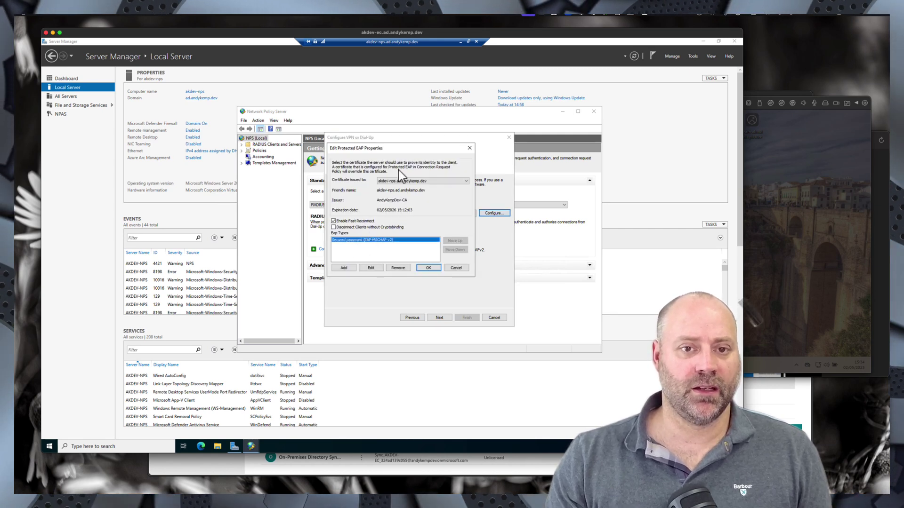
- Replace the PEAP secured password inner method with Smart Card or other certificate
left_click(403, 182)
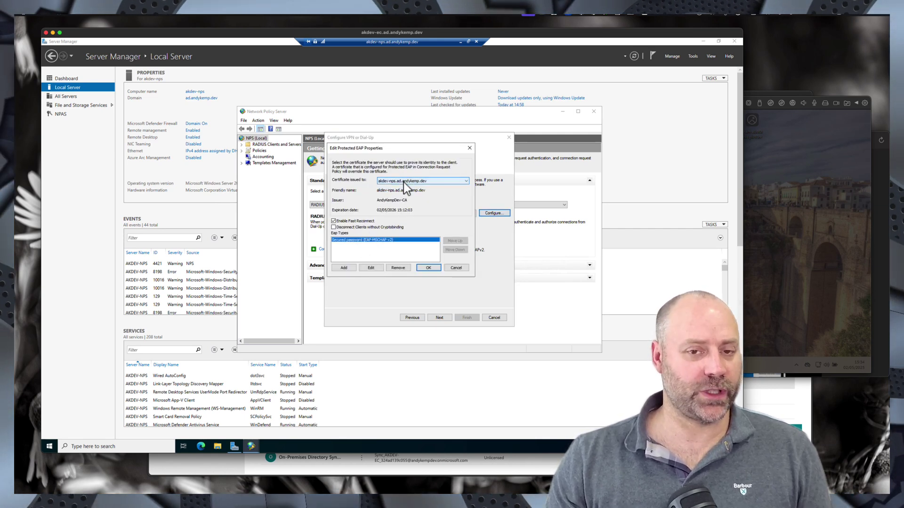
left_click(359, 256)
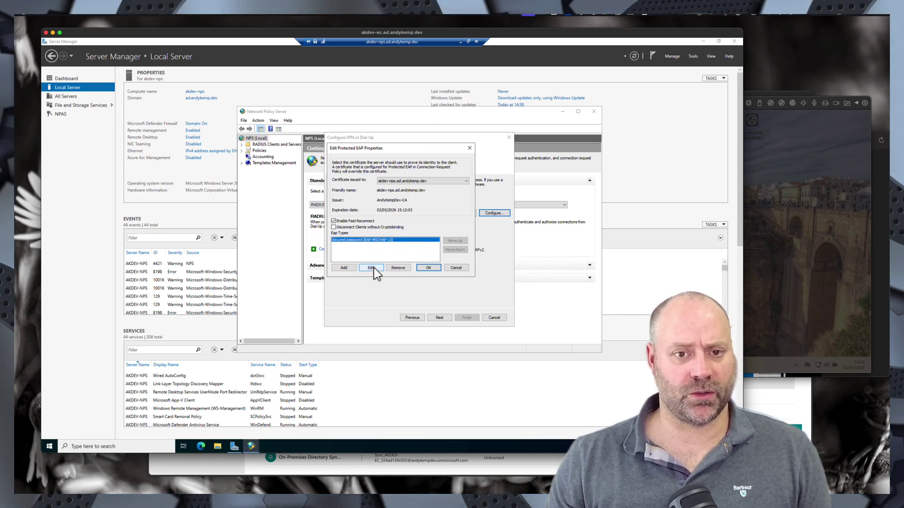
left_click(401, 269)
left_click(345, 270)
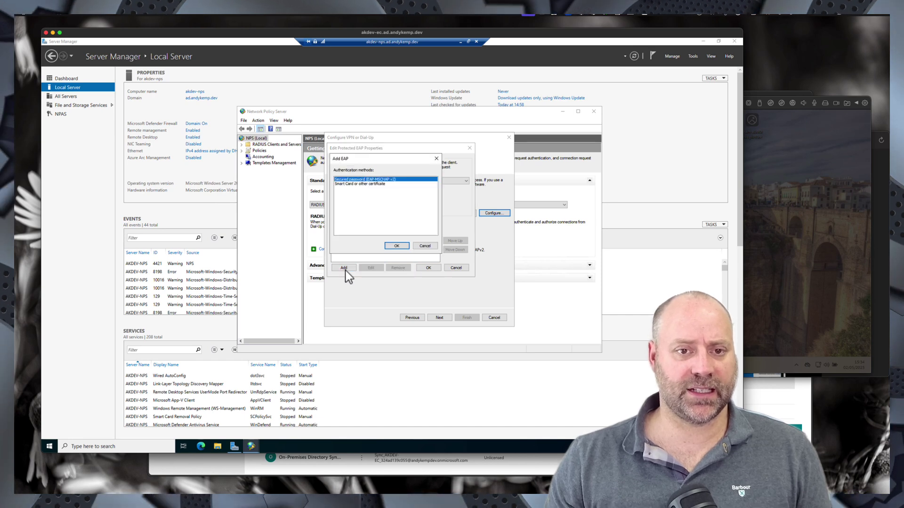
double_click(363, 184)
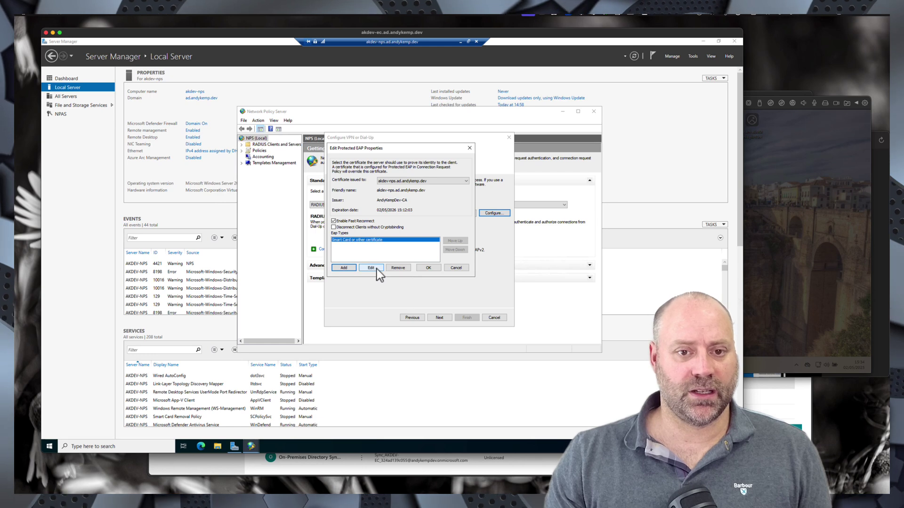
left_click(373, 268)
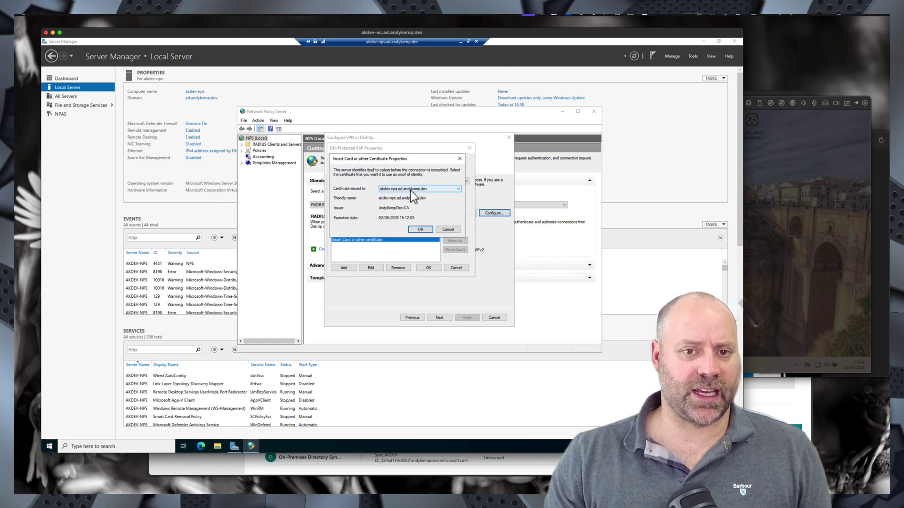
left_click(421, 230)
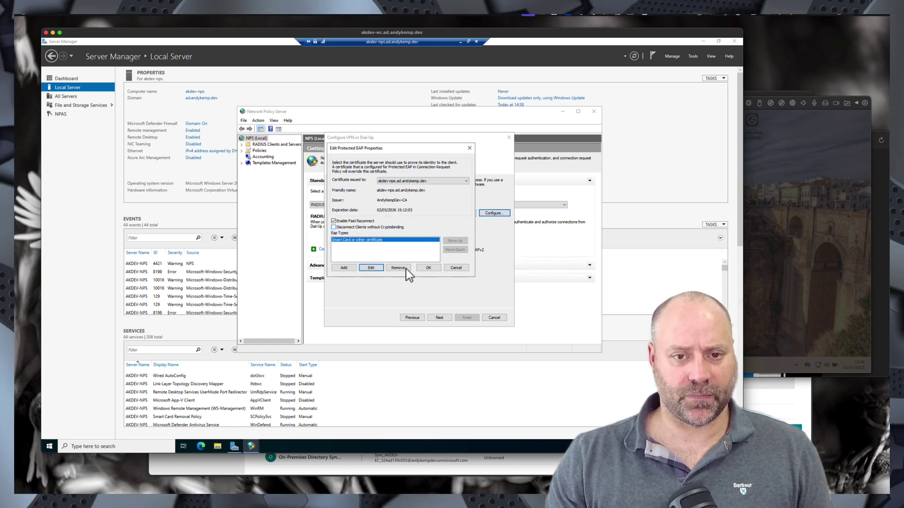
left_click(428, 267)
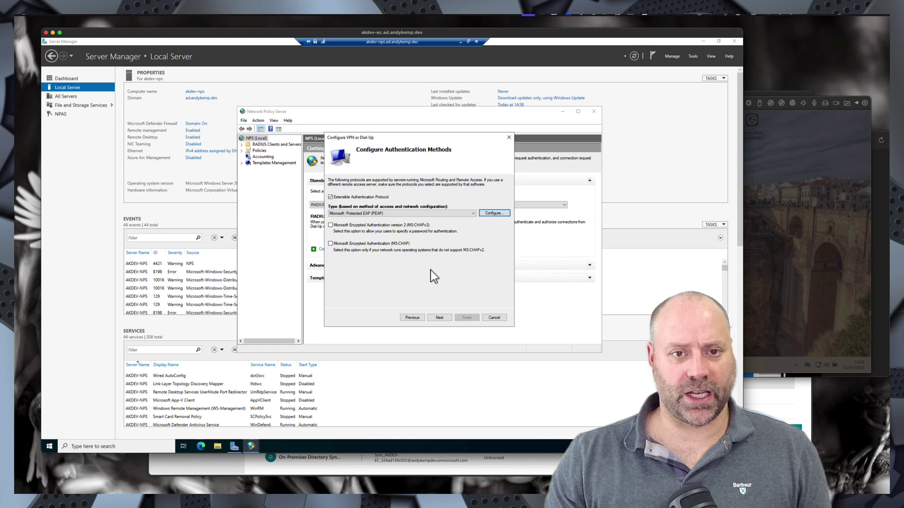
- Allow the VPN Users group, keeping default IP filter, encryption and realm settings
left_click(439, 318)
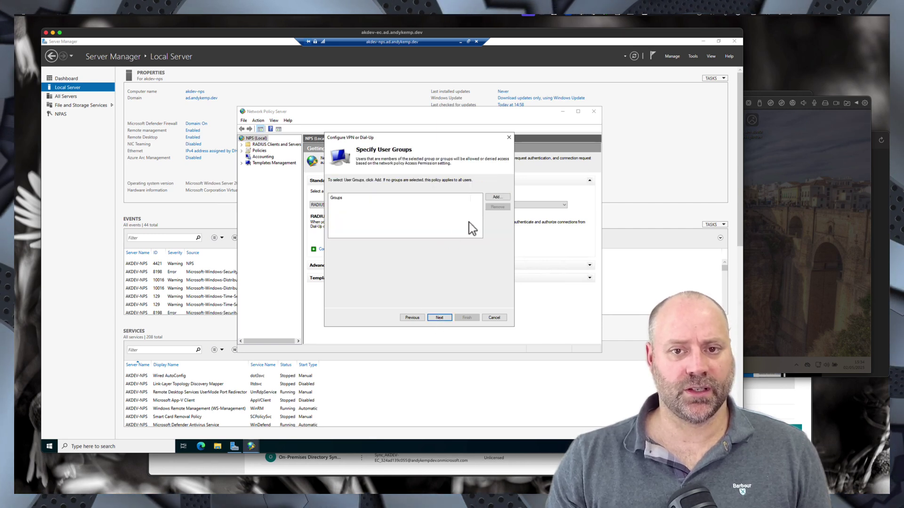
left_click(496, 198)
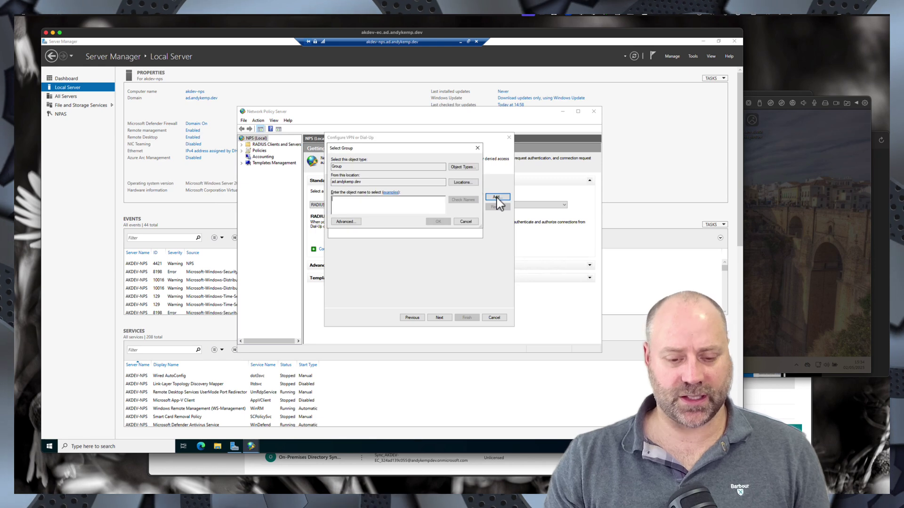
type("VPN U")
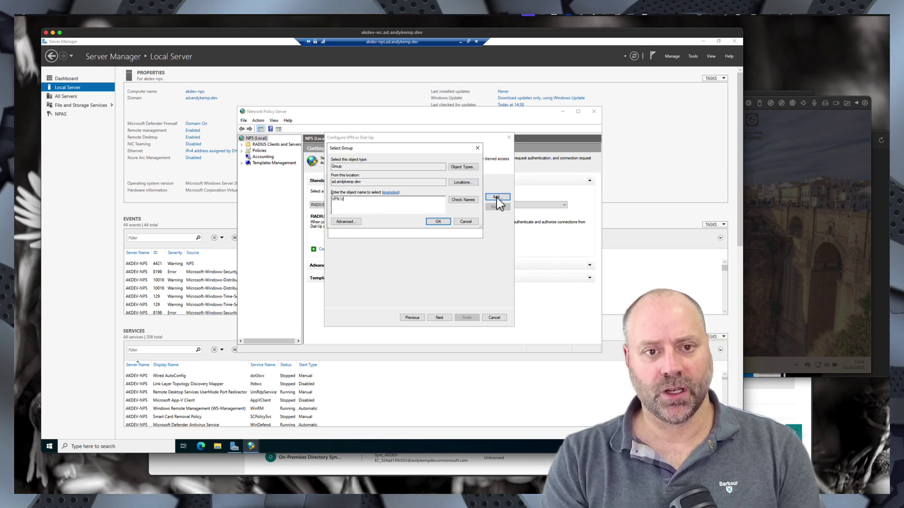
type("s")
key("Return")
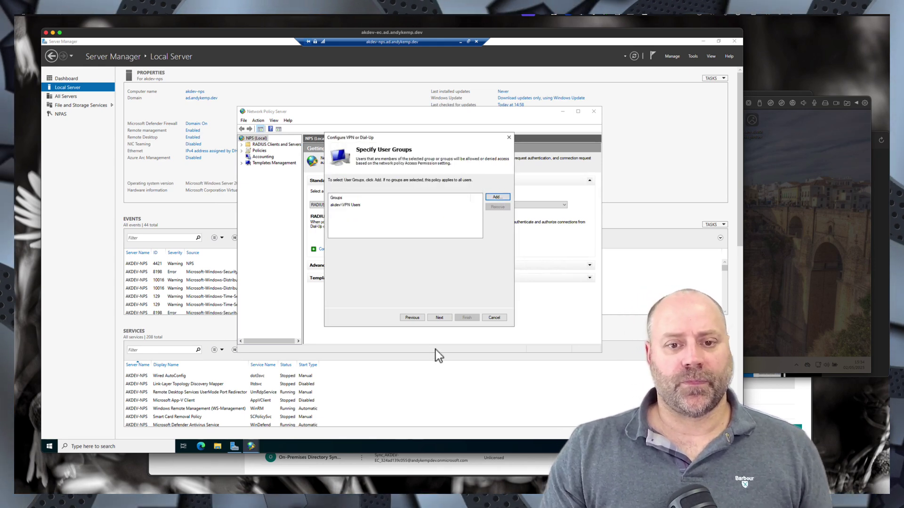
left_click(440, 318)
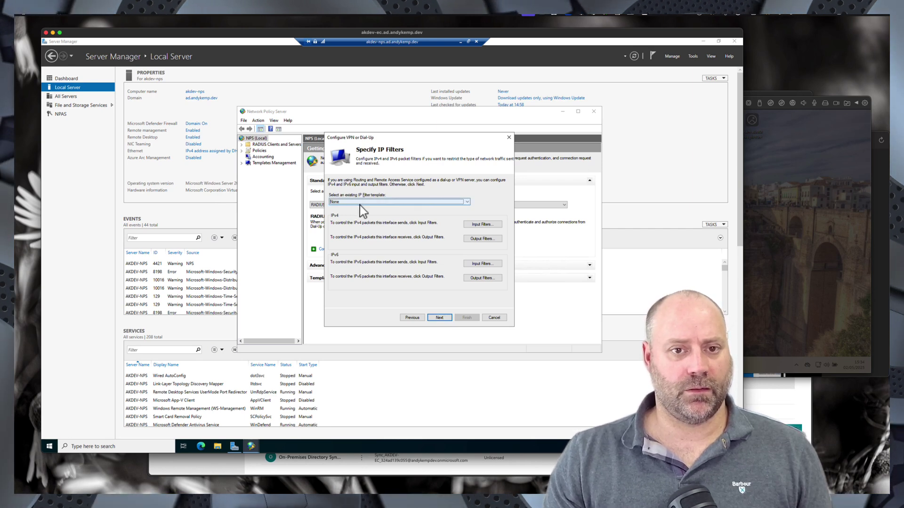
left_click(437, 318)
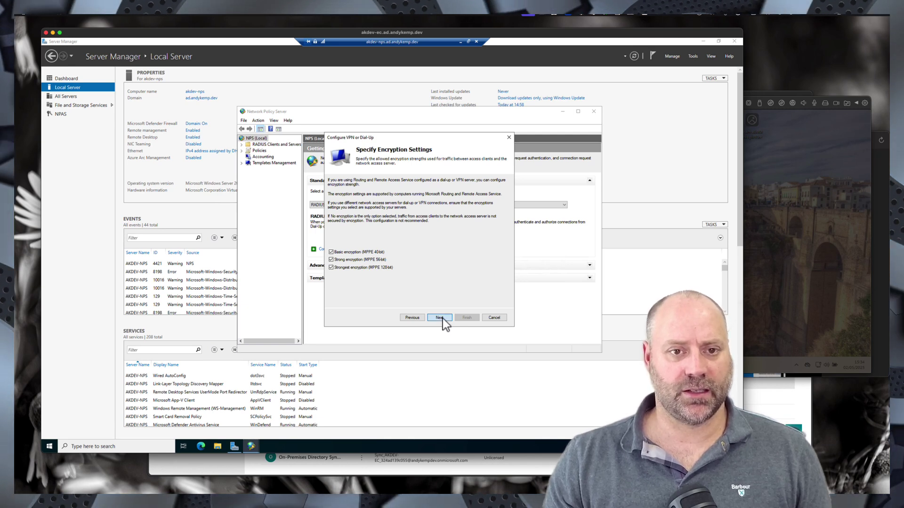
left_click(442, 318)
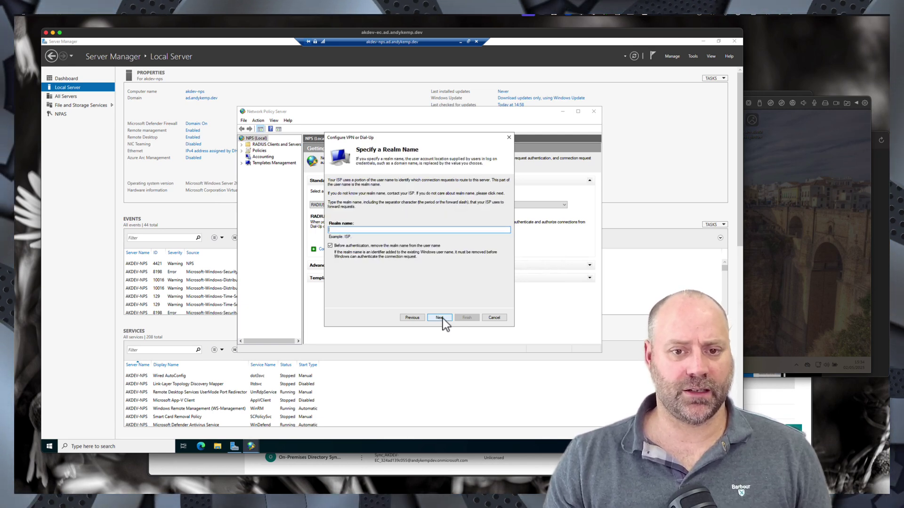
left_click(440, 318)
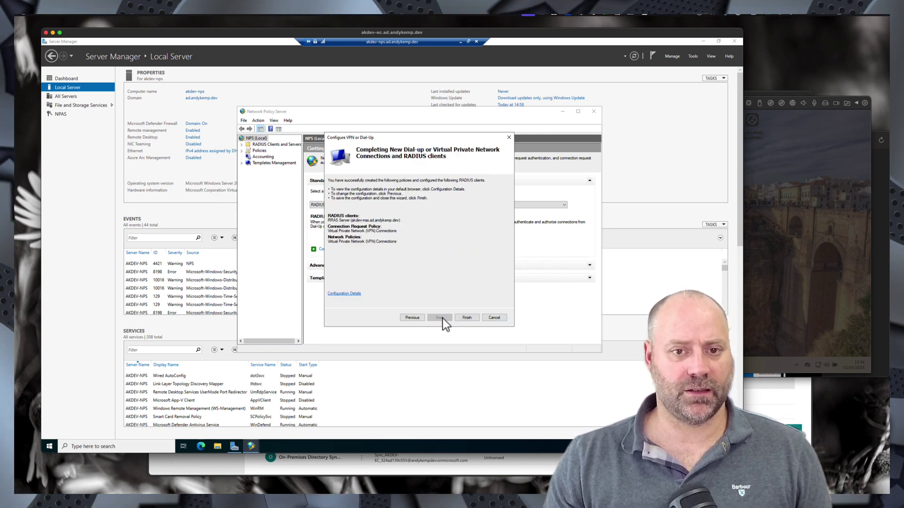
- Finish the wizard, creating the RRAS Server RADIUS client and VPN connection policies
left_click(467, 318)
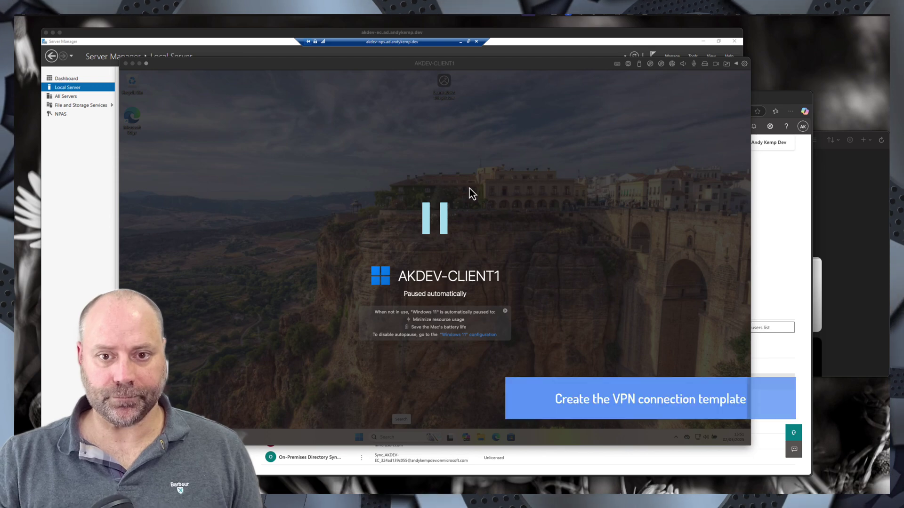
- Resume the client VM and ping vpn.andykemp.dev in Command Prompt; 51.140.69.3 times out
left_click(469, 188)
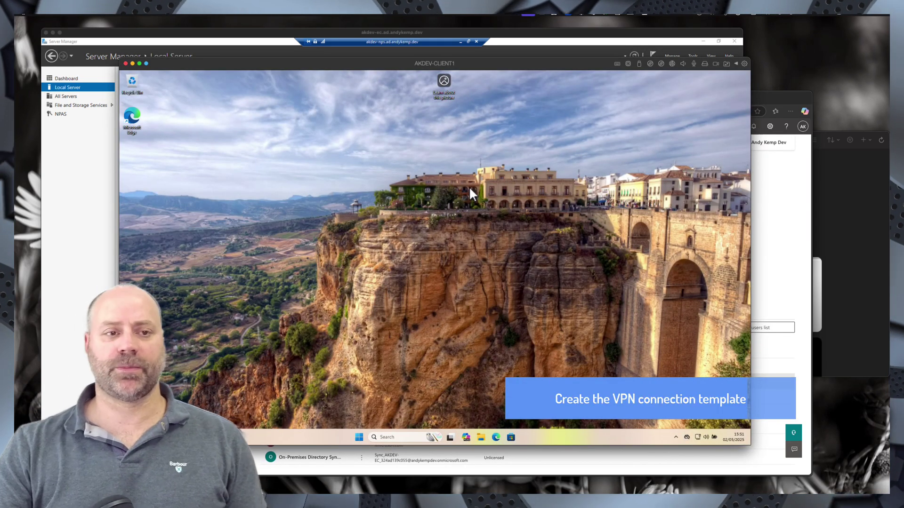
left_click(389, 437)
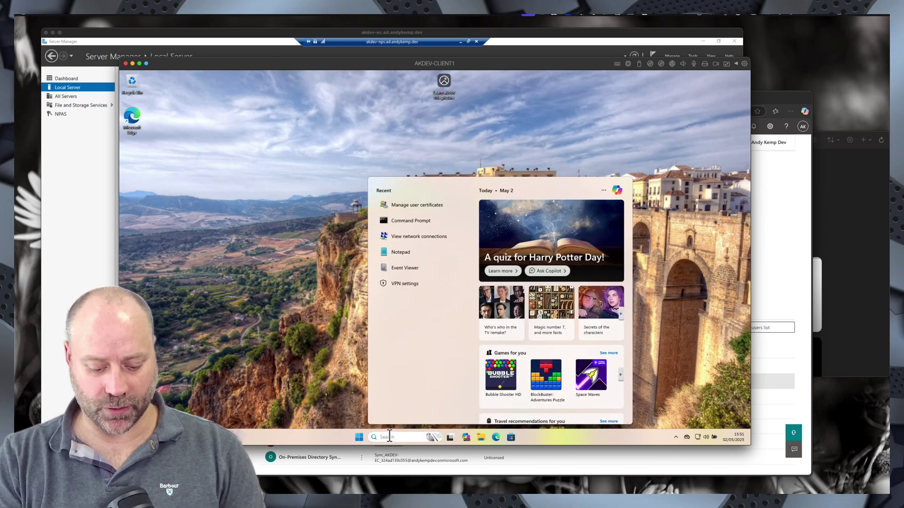
type("cmd")
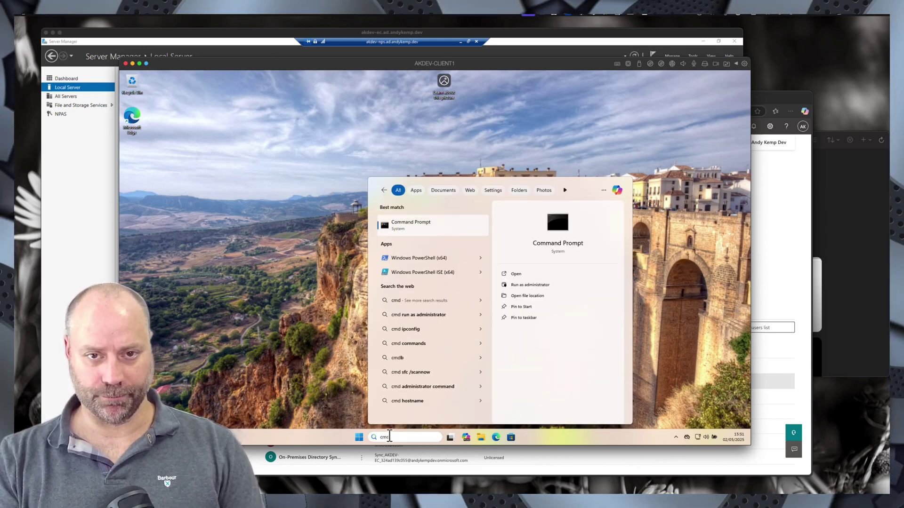
key("Return")
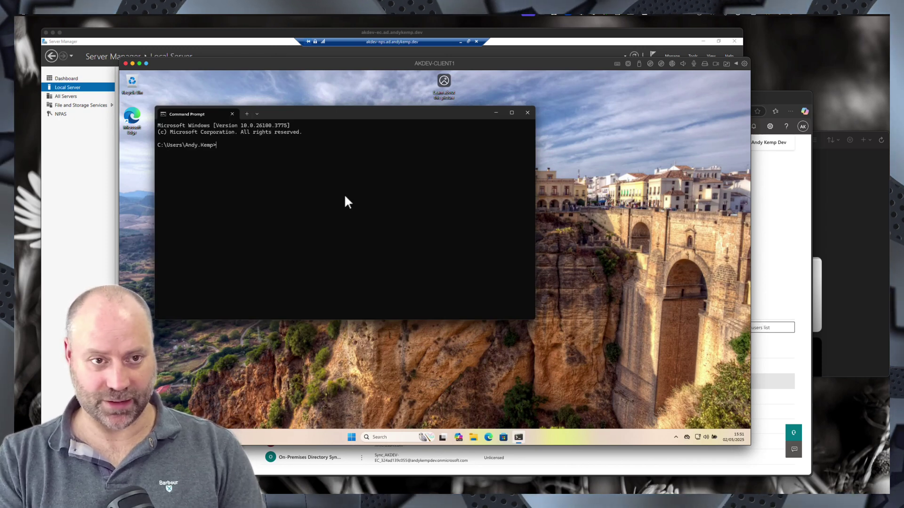
type("ping ")
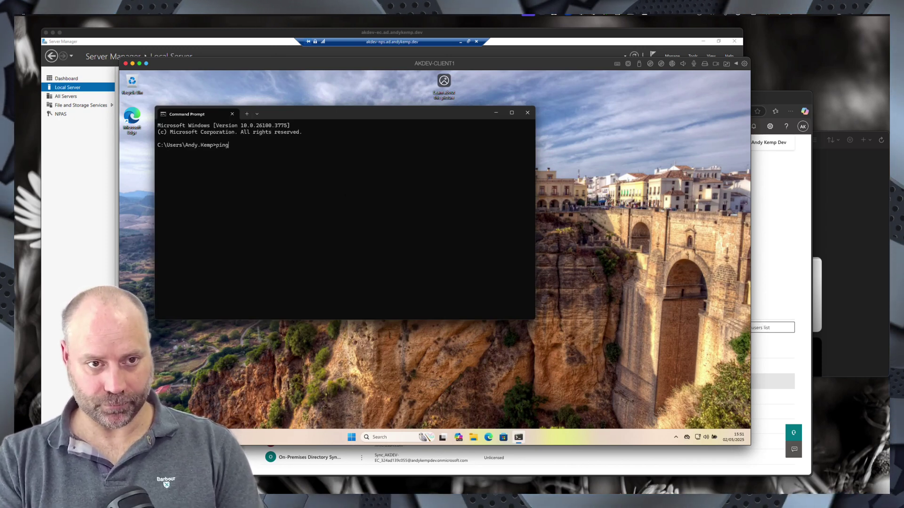
type("vpn.a")
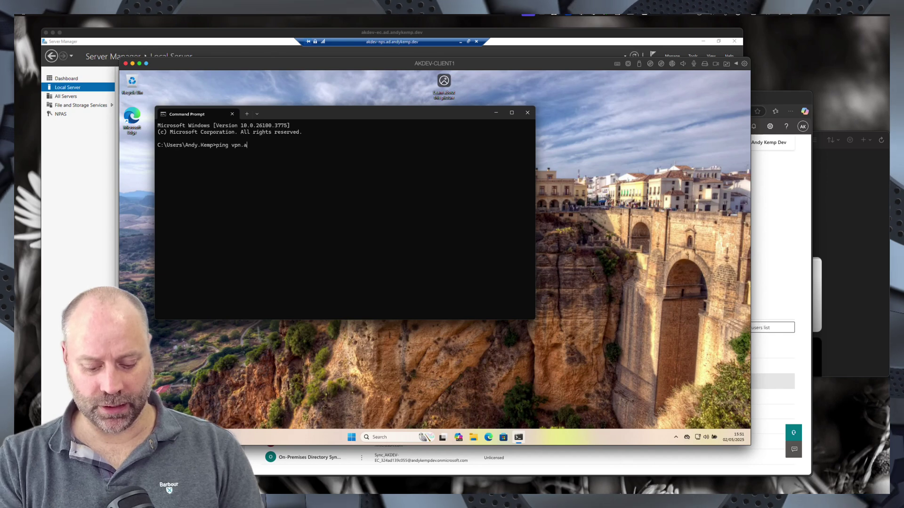
type("ndykemp")
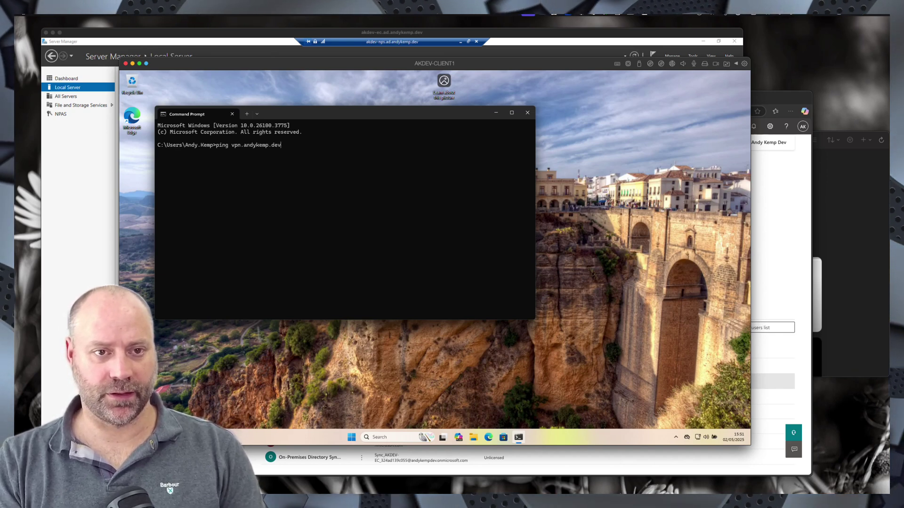
type(".dev")
key("Return")
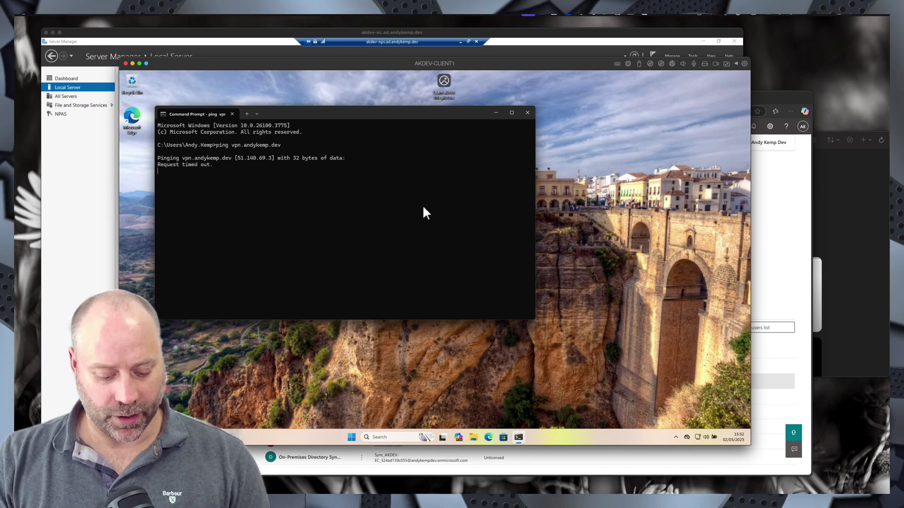
key("ctrl+c")
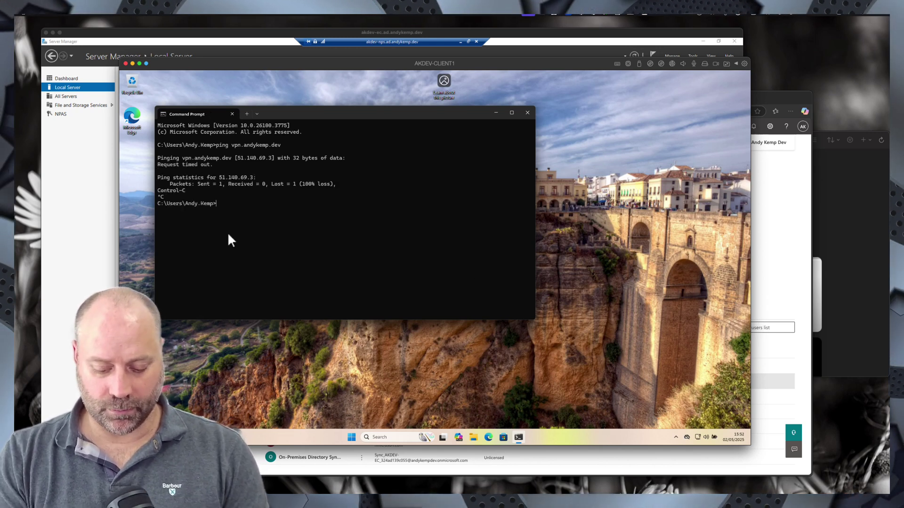
- Ping ad.andykemp.dev (192.168.11.4 replies), switch the VM to a bridged adapter, and recall the ping
type("ping ad.andykemp.dev")
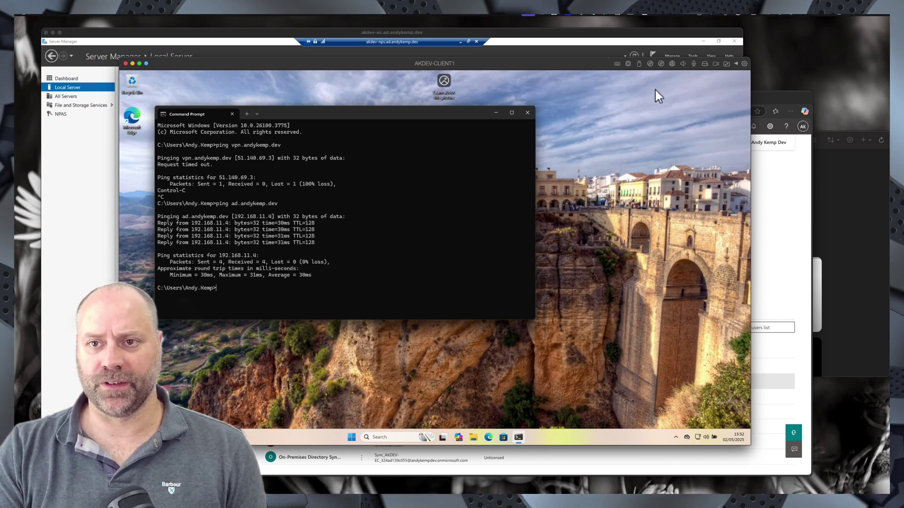
left_click(673, 67)
mouse_move(698, 97)
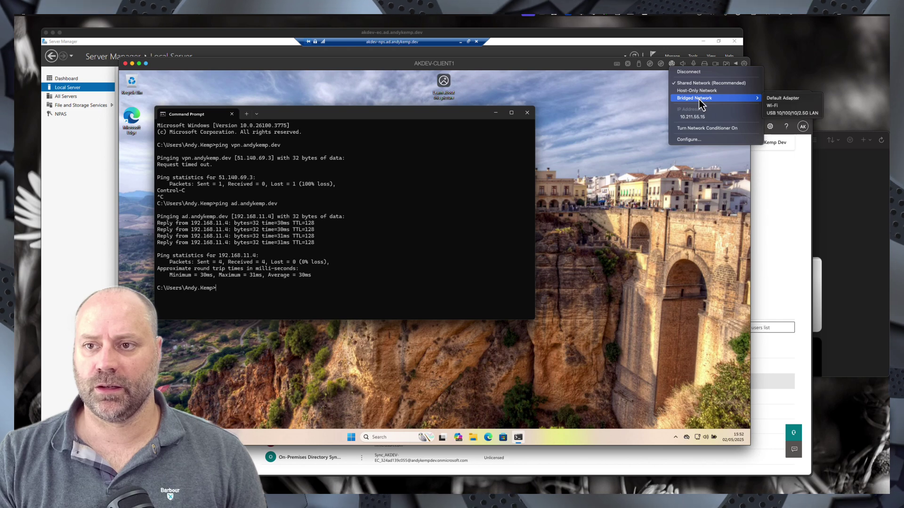
left_click(779, 107)
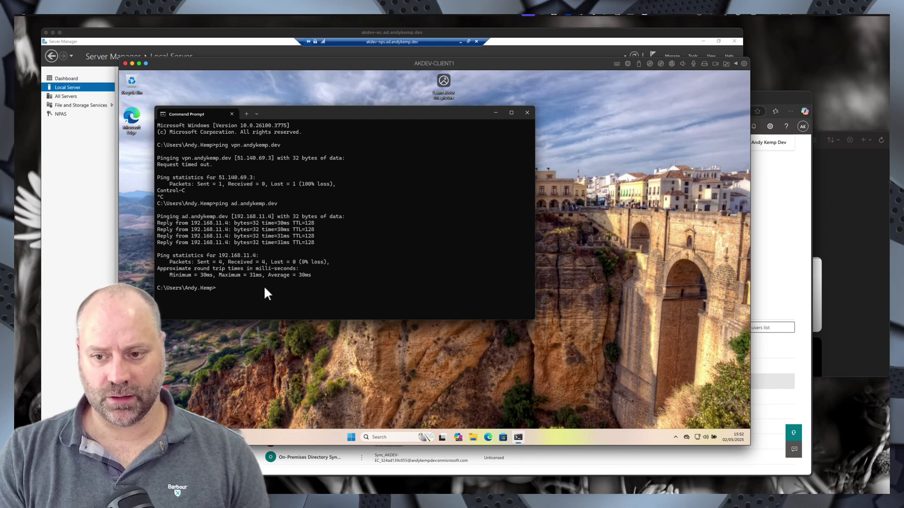
key("Up")
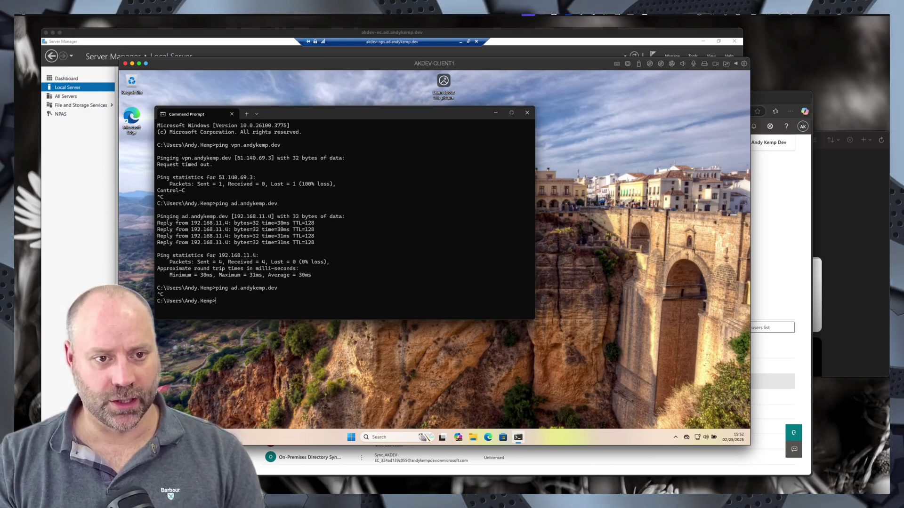
- Correct the hostname and rerun the ping to vpn.andykemp.dev, stopping it when it times out
key("Up")
key("Up")
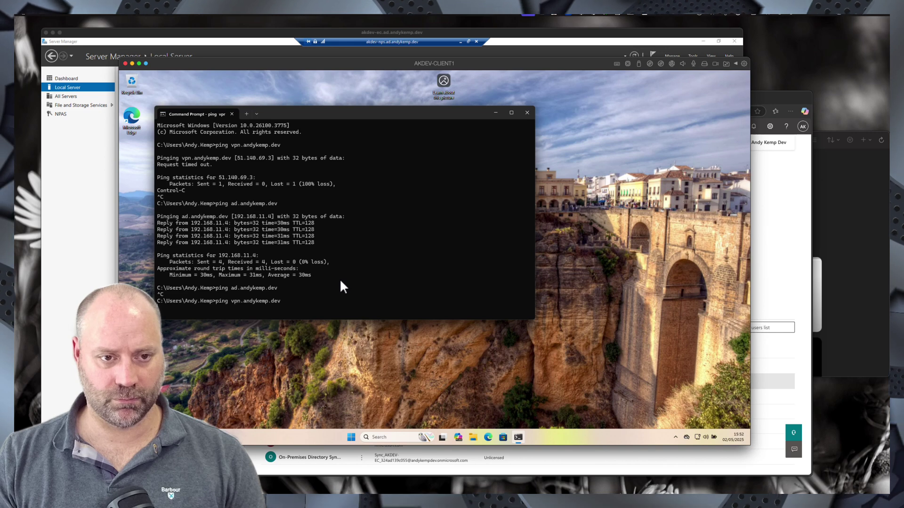
key("ctrl+c")
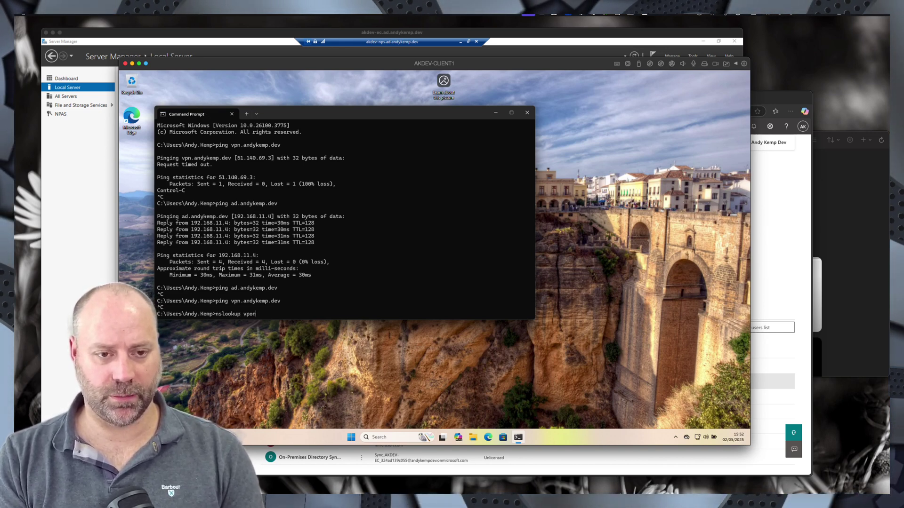
key("BackSpace")
key("BackSpace")
type("n.")
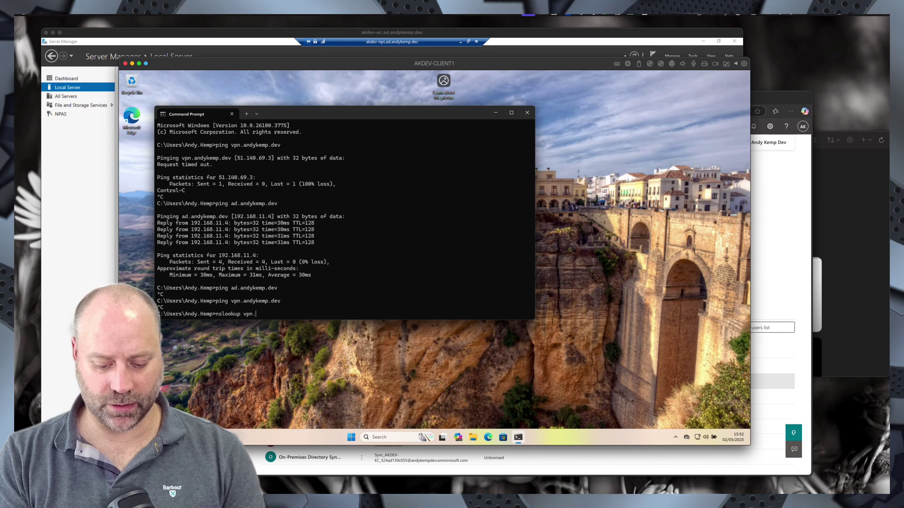
type("andykemp.dev")
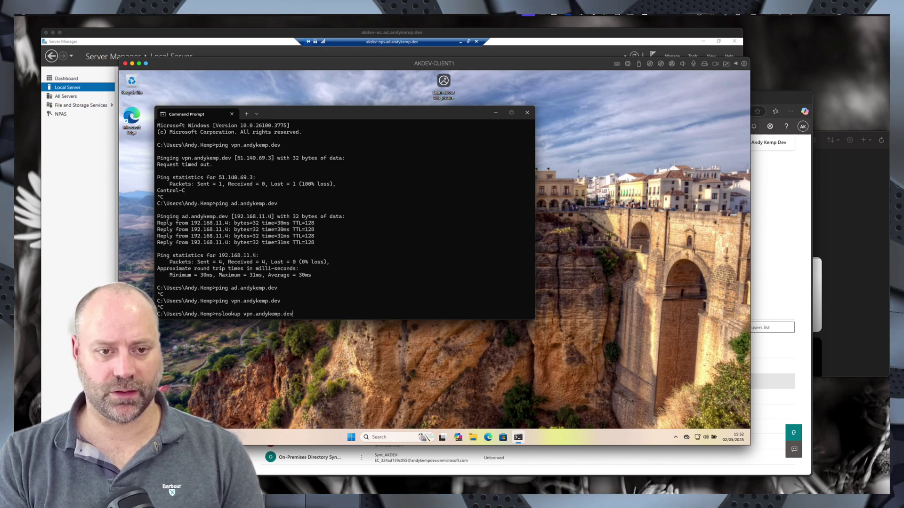
key("Return")
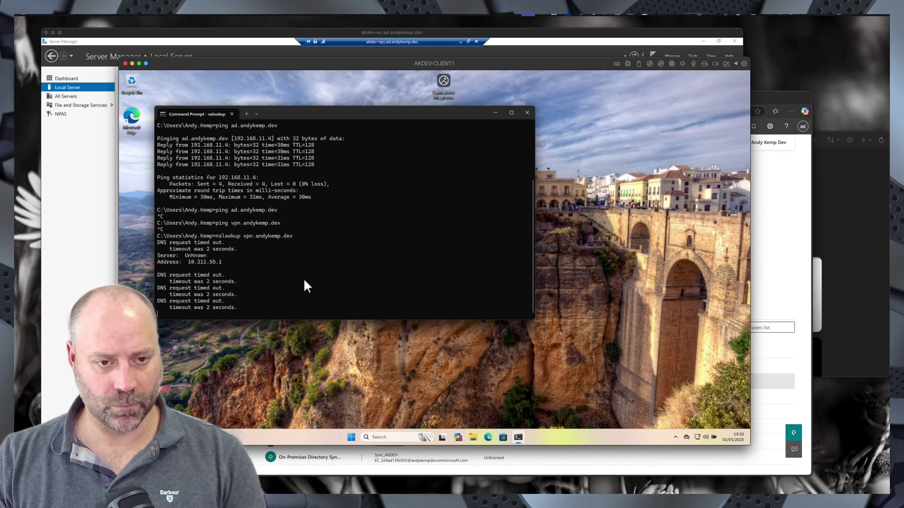
key("ctrl+c")
key("ctrl+v")
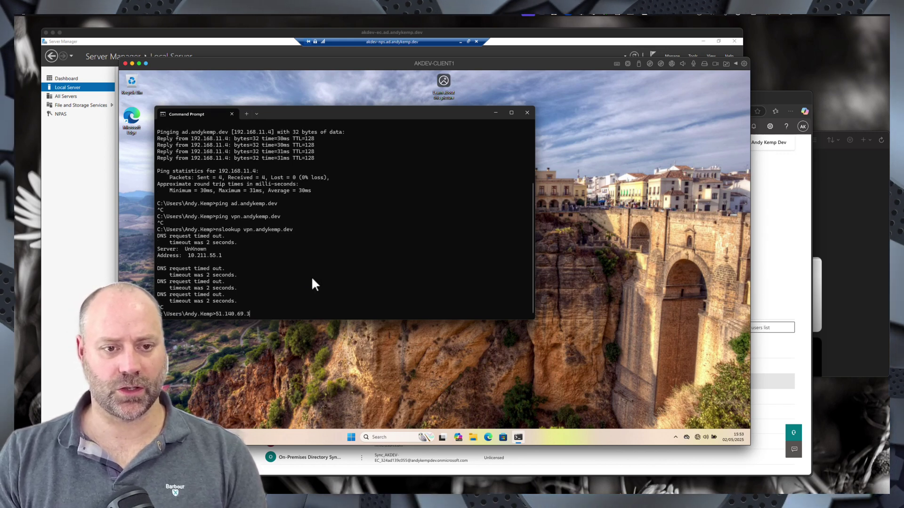
key("Up")
key("Up")
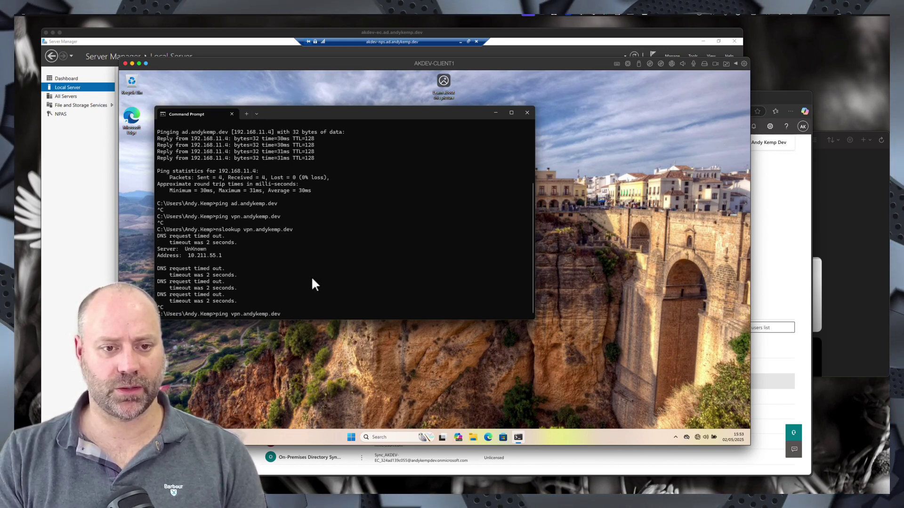
key("Return")
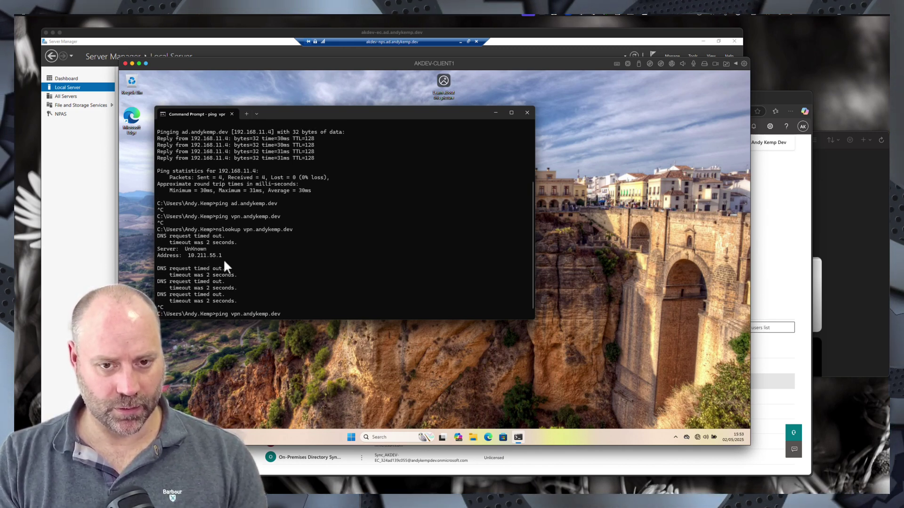
key("ctrl+c")
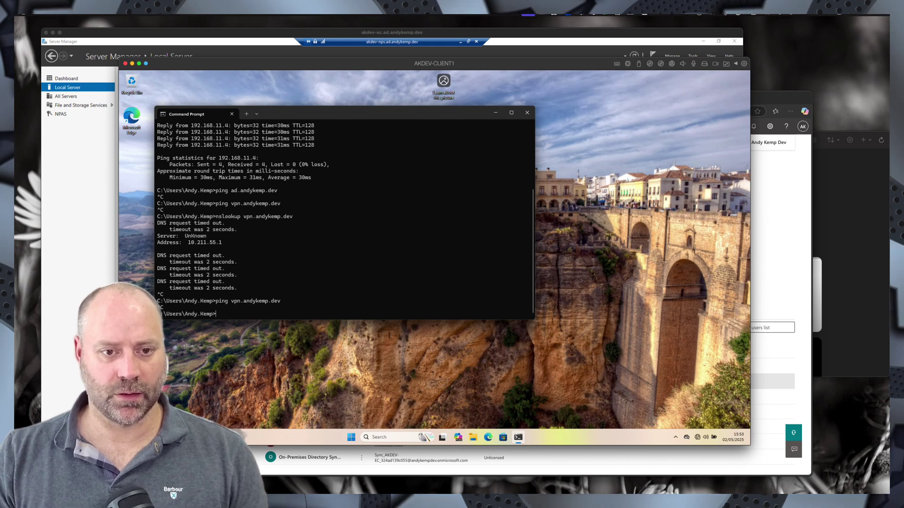
- Switch the VM's network adapter to Shared Network
mouse_move(697, 440)
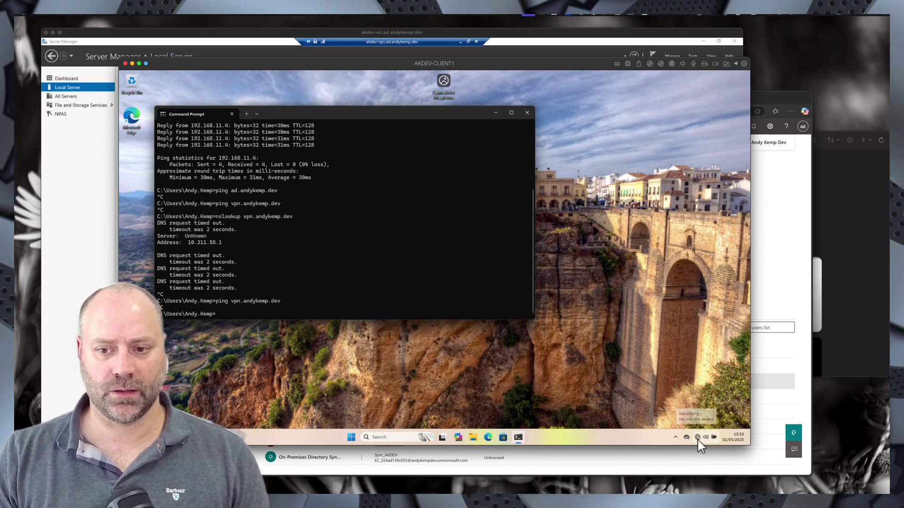
left_click(699, 439)
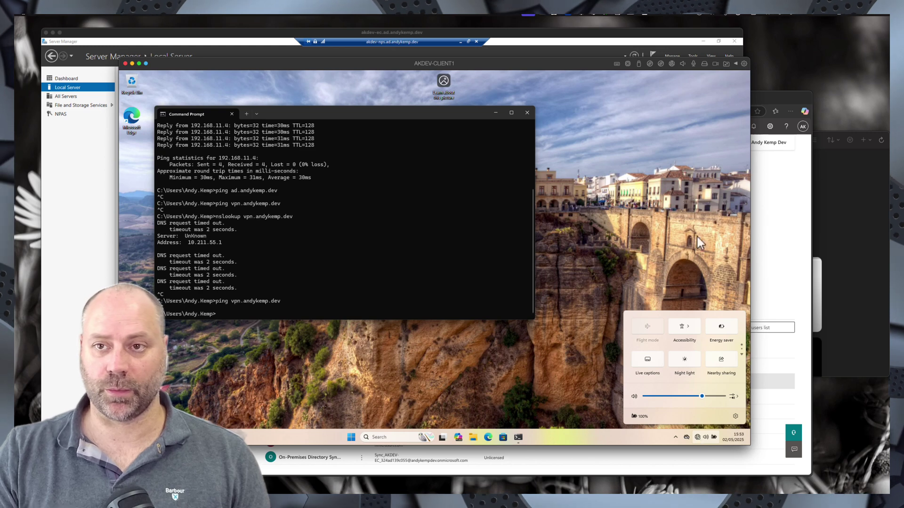
left_click(672, 64)
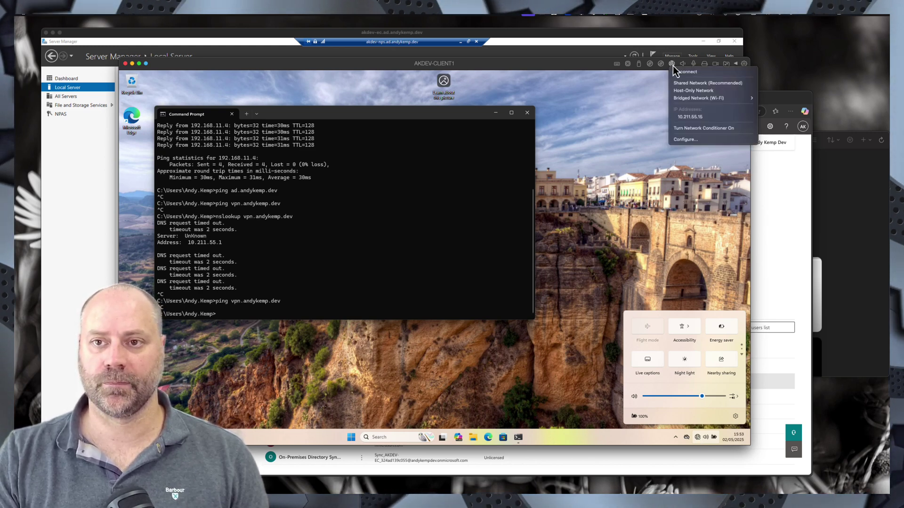
left_click(698, 85)
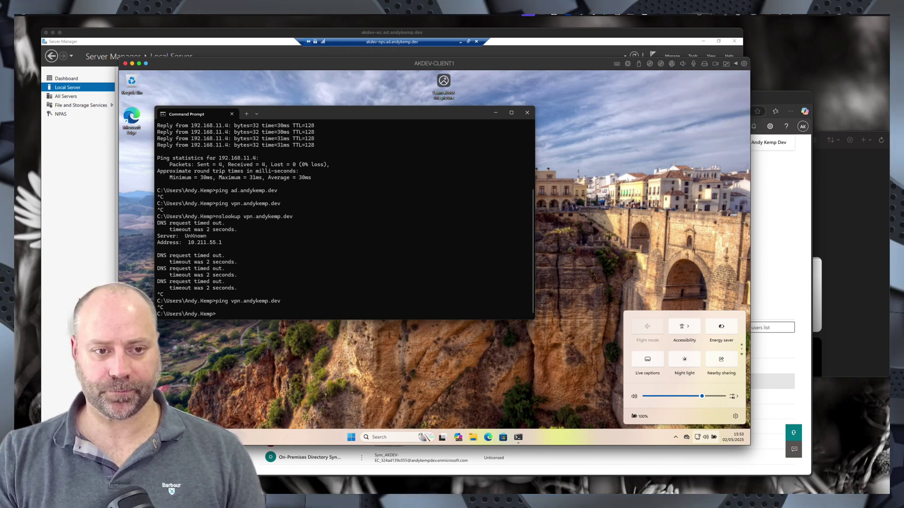
- Ping ad.andykemp.dev again on the shared network; the host can no longer be found
left_click(247, 291)
key("Up")
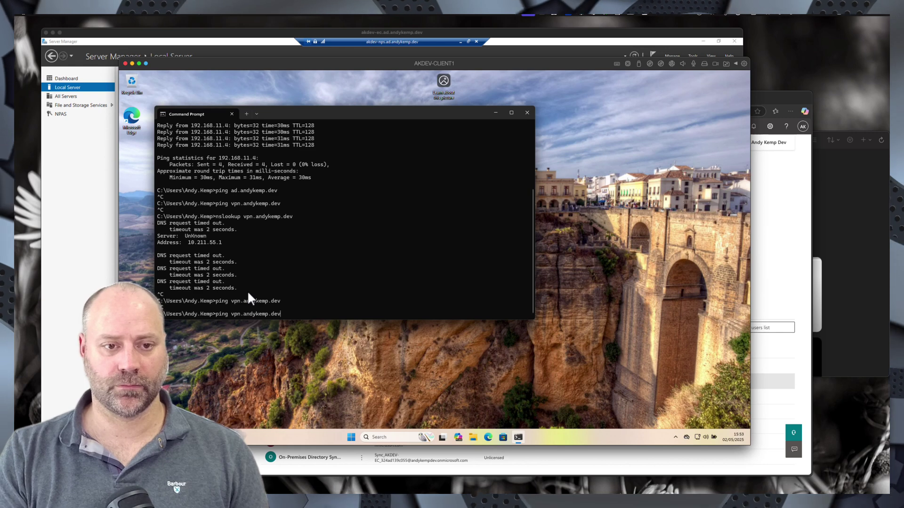
key("Up")
key("Up")
key("Up")
key("Return")
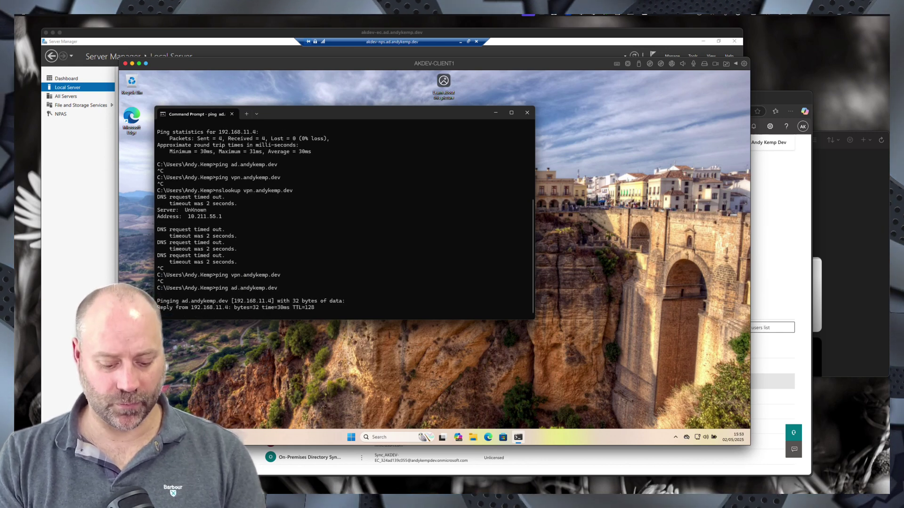
key("ctrl+c")
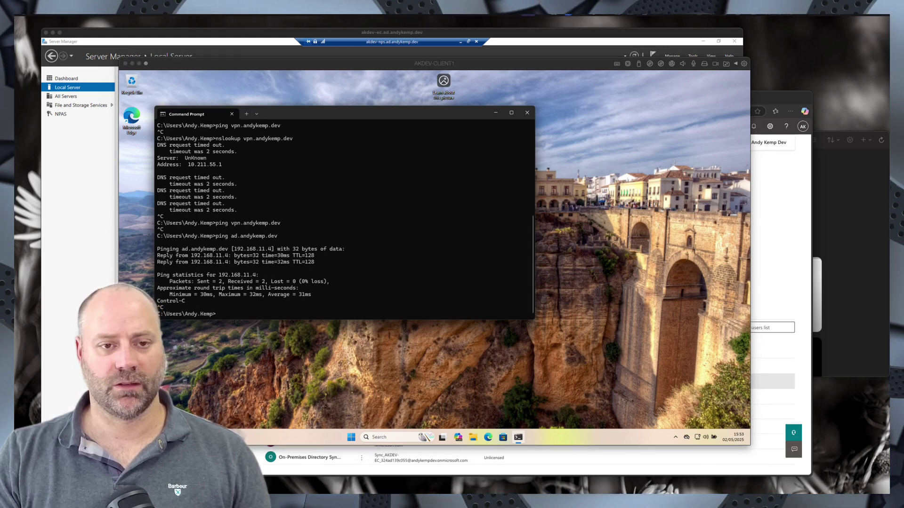
left_click(250, 303)
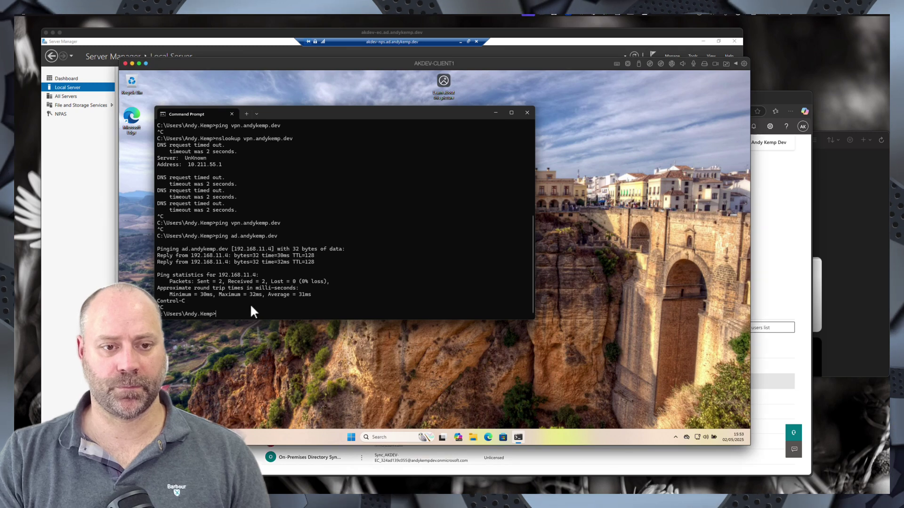
key("Up")
key("Return")
- Ping vpn.andykemp.dev, which resolves to 51.140.69.3, then retry ad.andykemp.dev
key("Up")
key("Up")
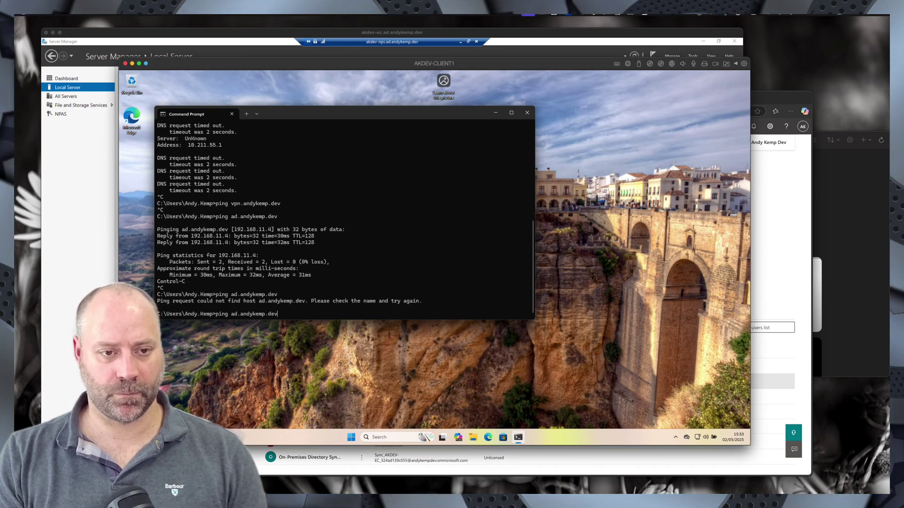
key("Return")
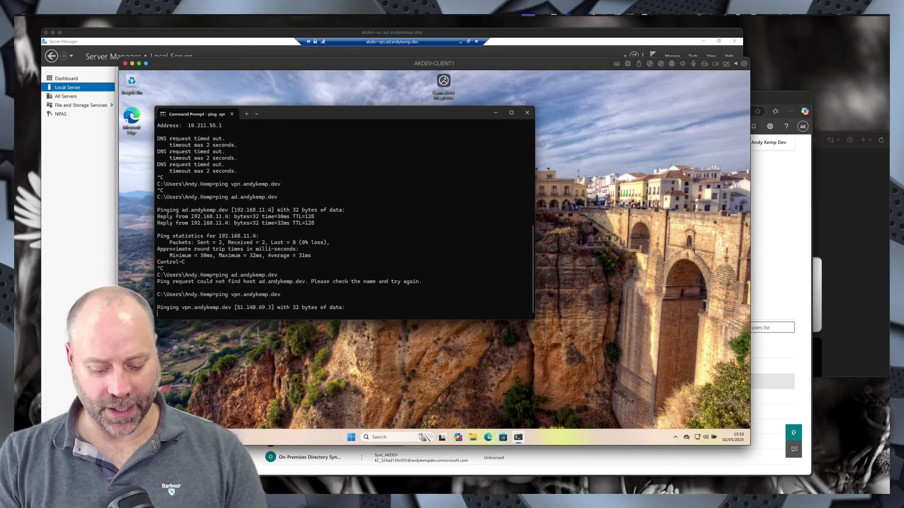
key("ctrl+c")
key("Up")
key("Return")
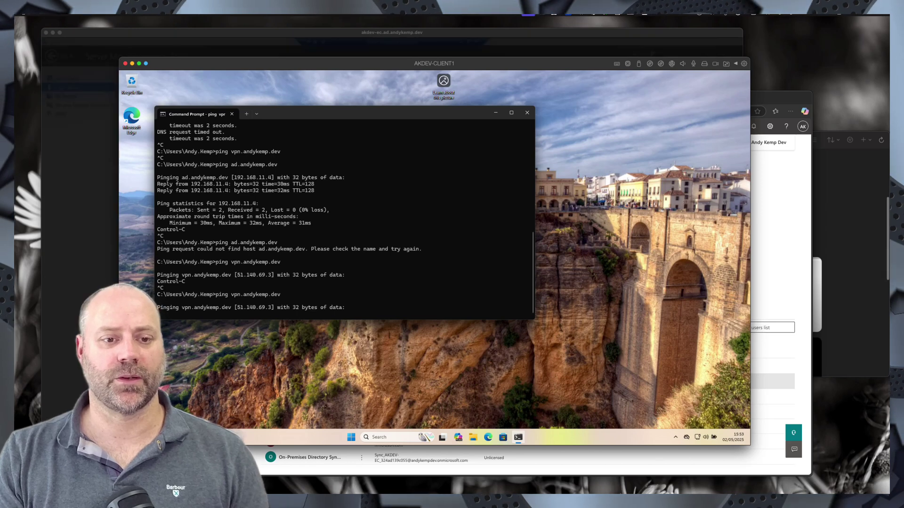
key("ctrl+c")
key("Up")
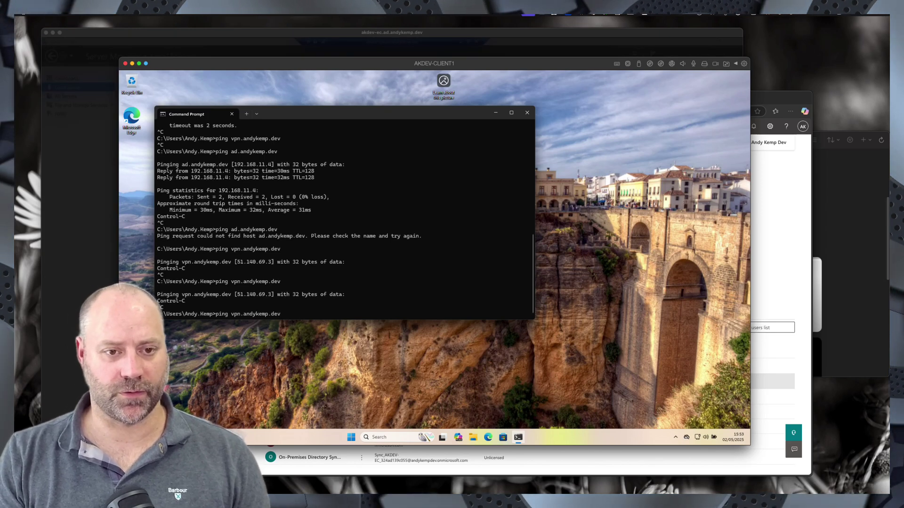
key("Up")
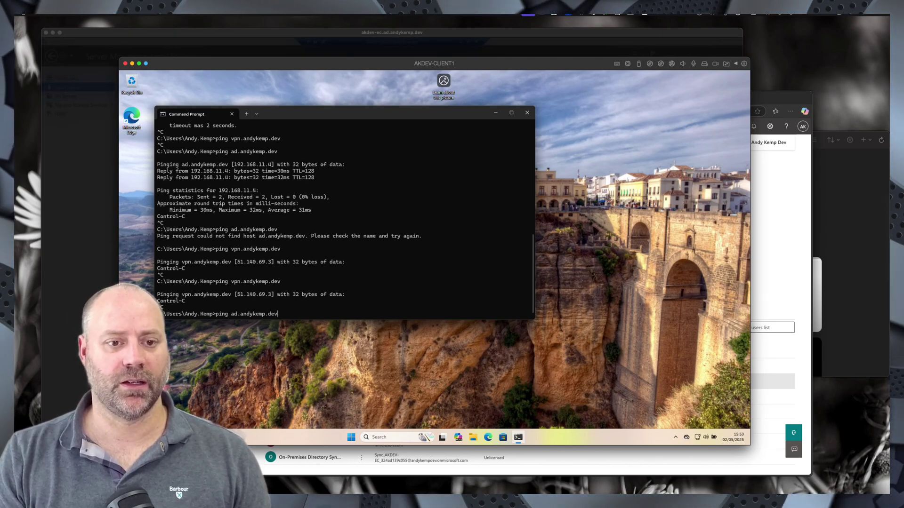
key("Return")
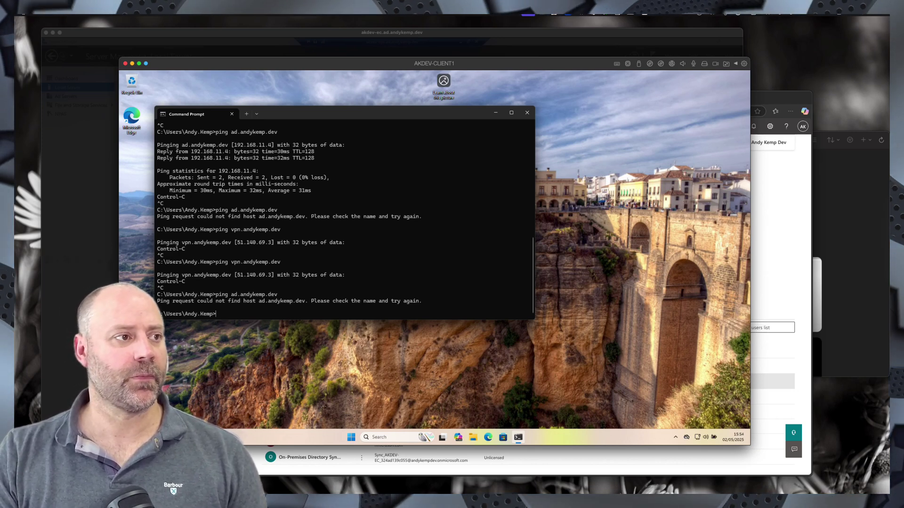
left_click(38, 263)
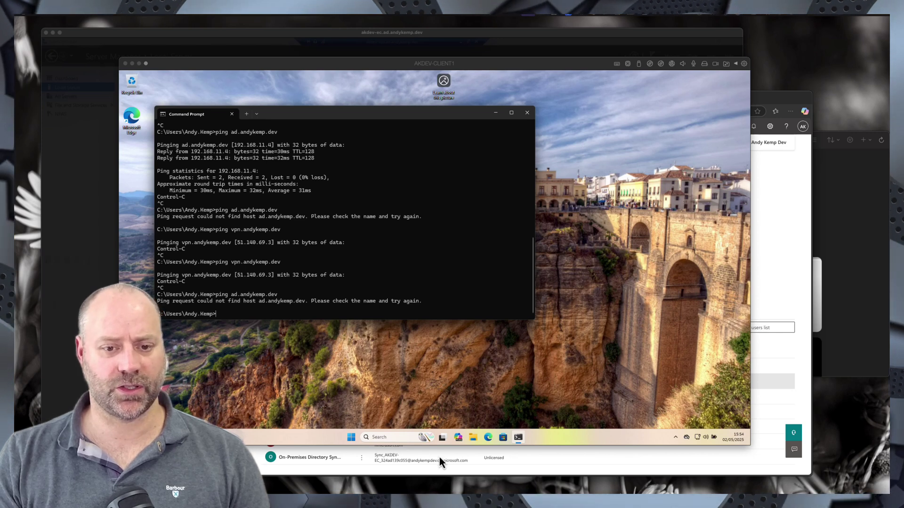
- Open the VPN settings page through a 'vpn' search
left_click(389, 437)
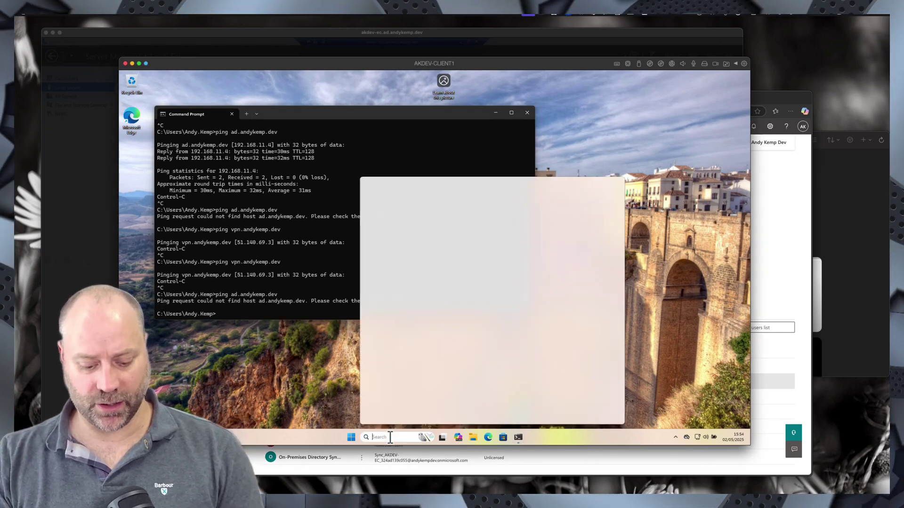
type("vpn")
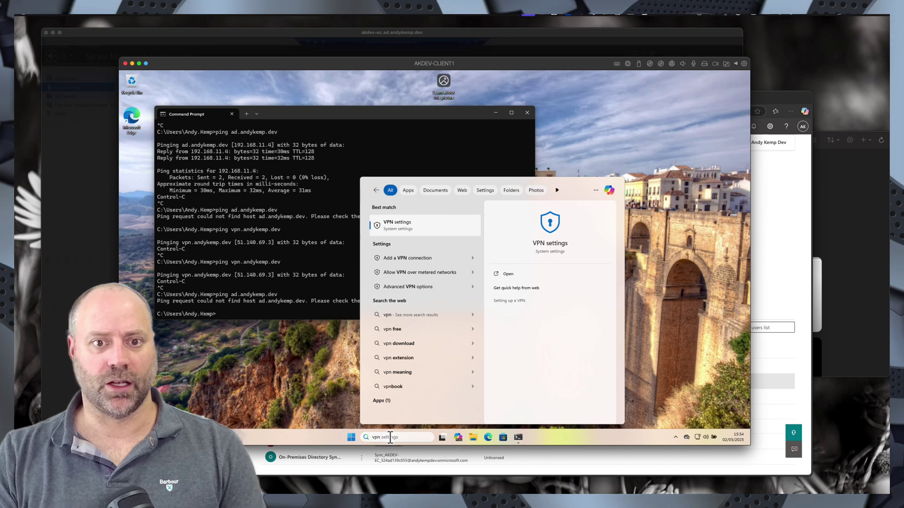
key("Return")
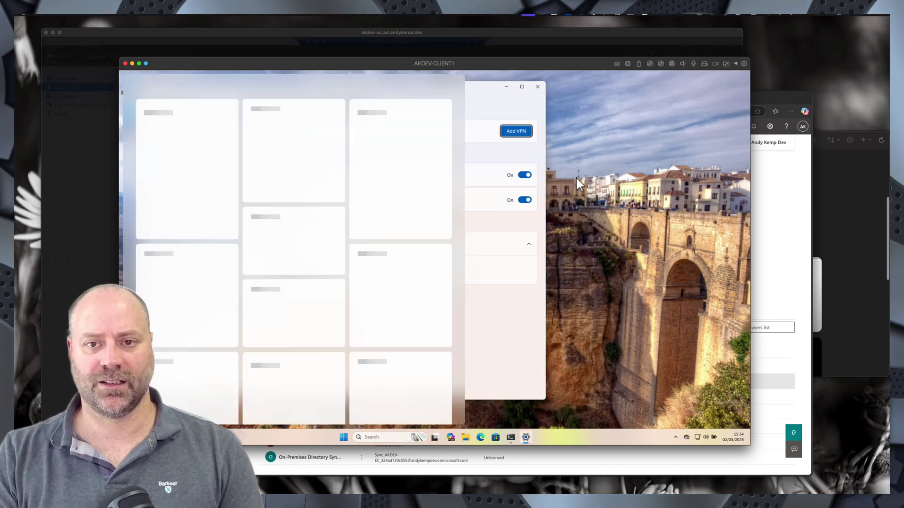
- Open Terminal and paste the Add-VpnConnection command for the IKEv2 profile AndyKempDev-Templte
right_click(347, 437)
left_click(333, 331)
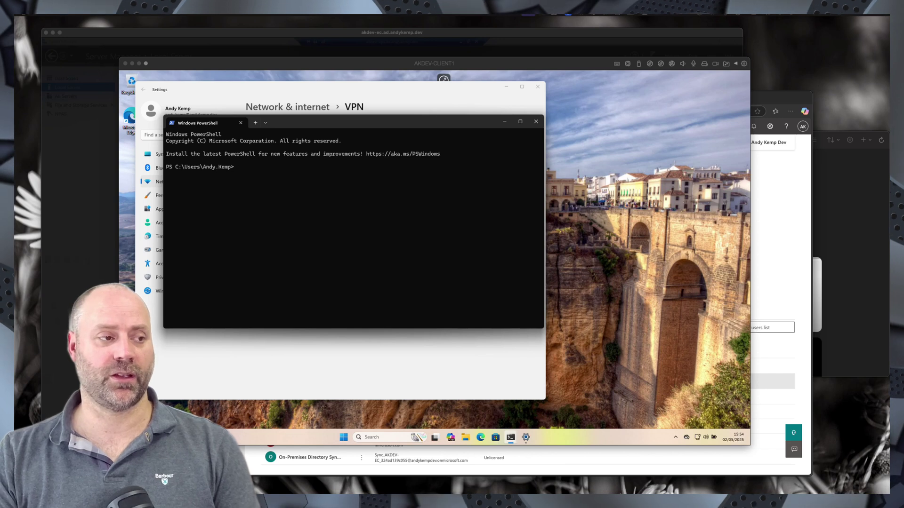
left_click(250, 170)
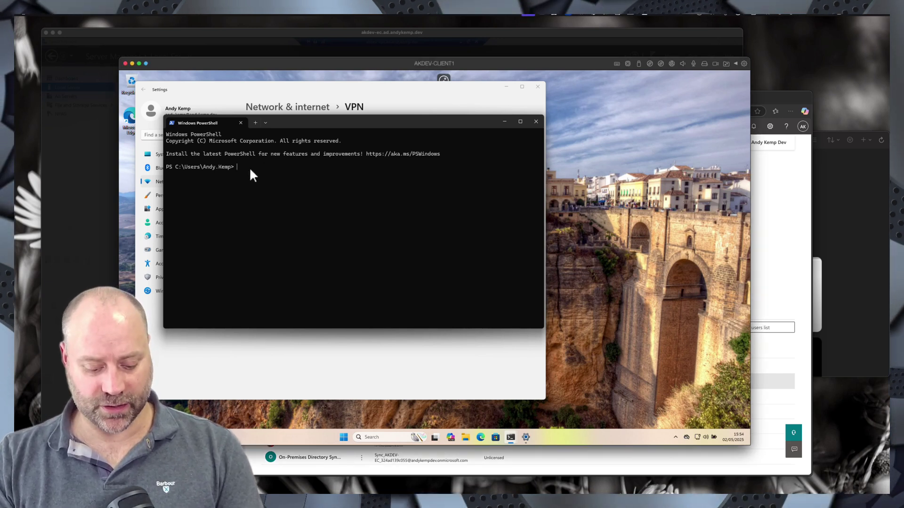
key("ctrl+v")
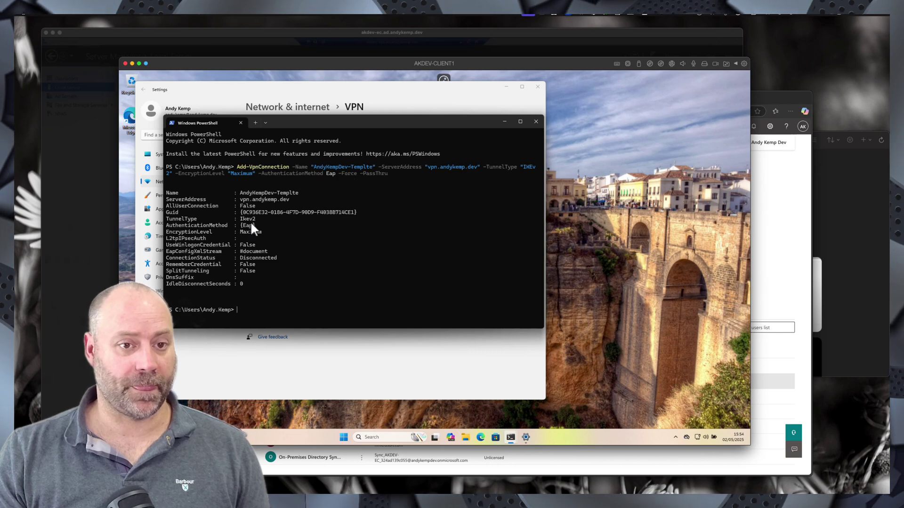
- Check that AndyKempDev-Templte appears, not connected, in the Quick Settings VPN list
left_click(699, 437)
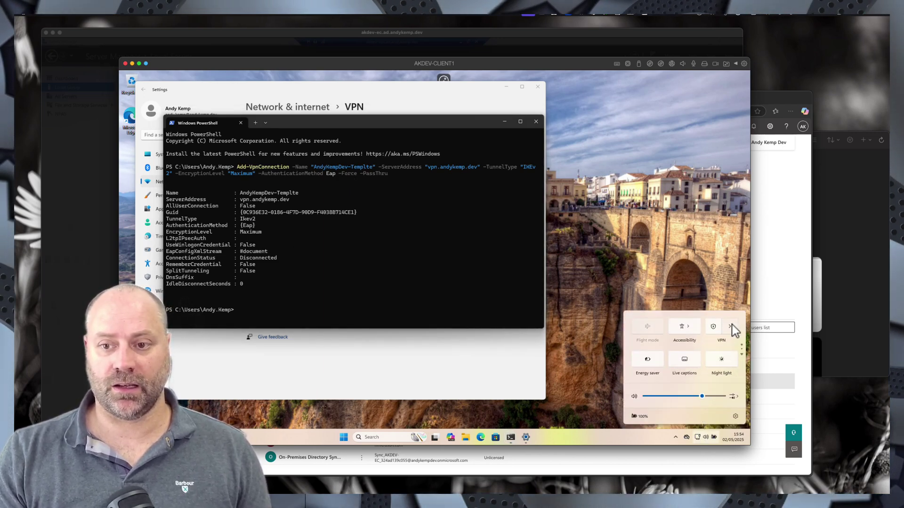
left_click(730, 327)
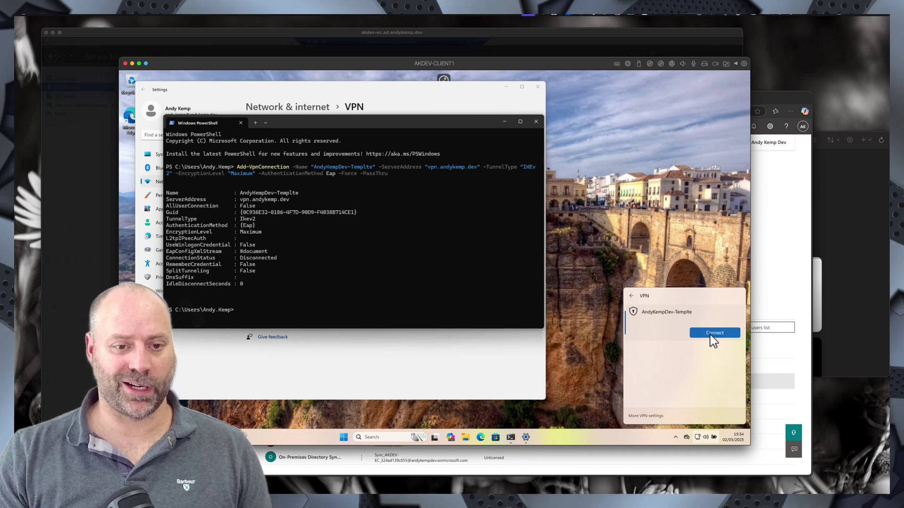
left_click(351, 386)
left_click(371, 437)
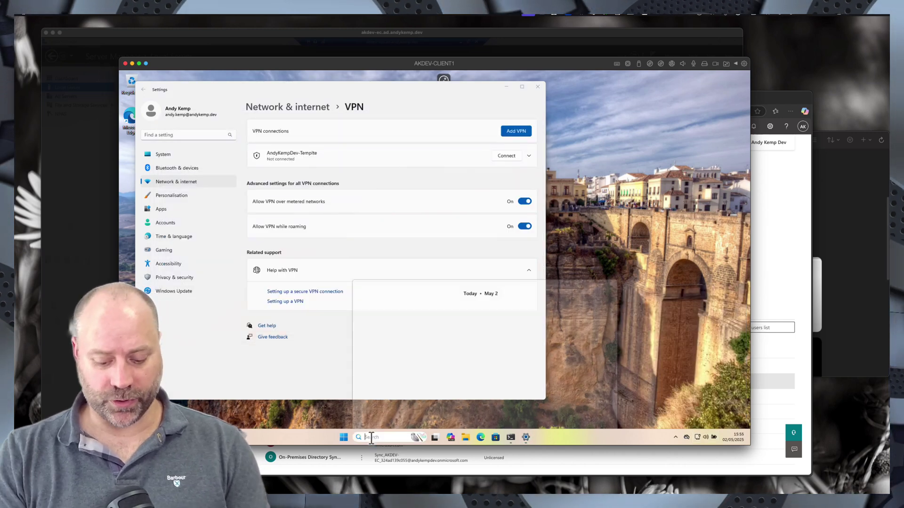
type("networ")
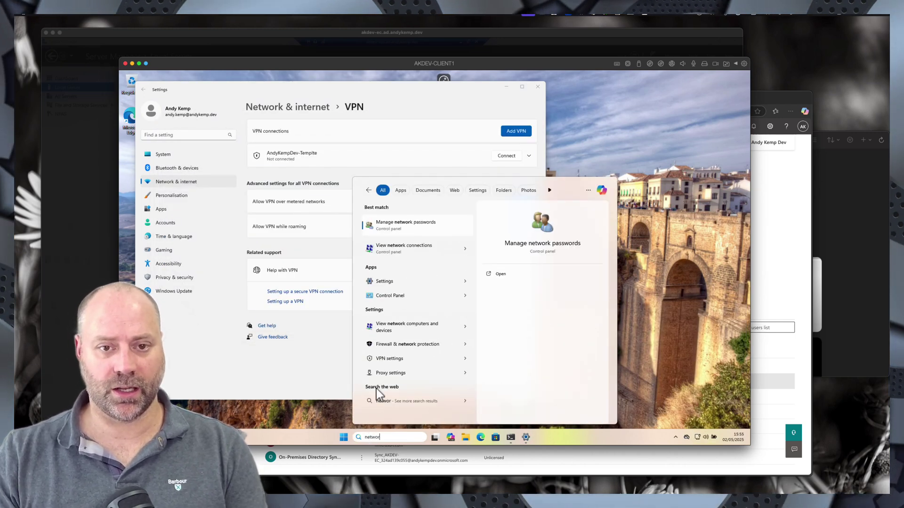
- In AndyKempDev-Templte's Security properties, keep maximum encryption and choose Microsoft: Protected EAP (PEAP)
left_click(399, 250)
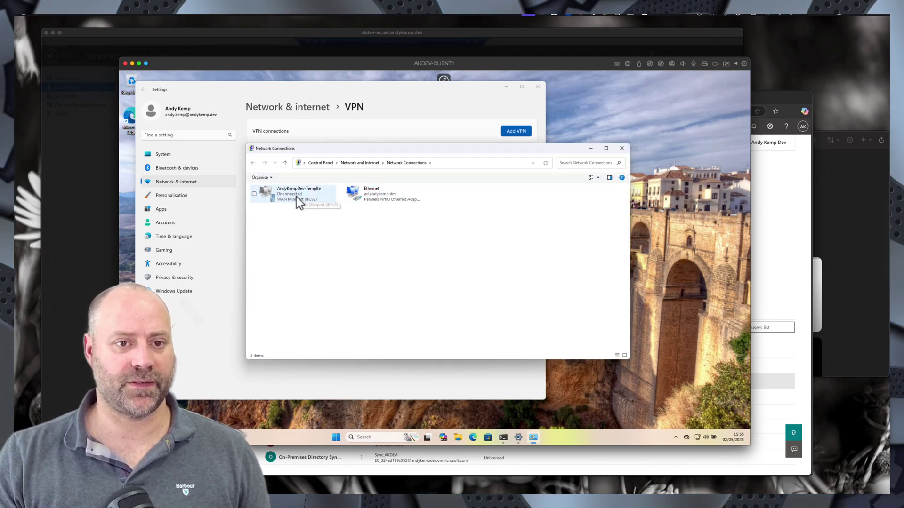
right_click(296, 196)
left_click(327, 263)
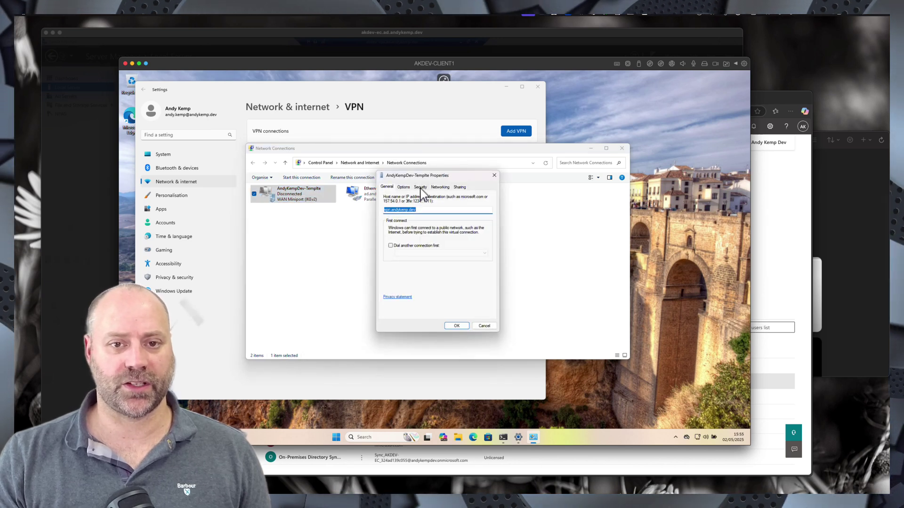
left_click(420, 188)
left_click(431, 222)
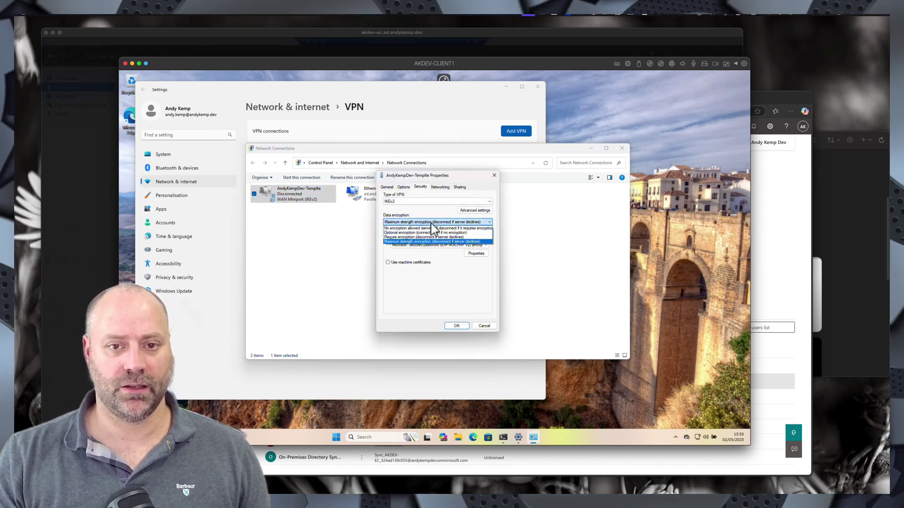
left_click(431, 223)
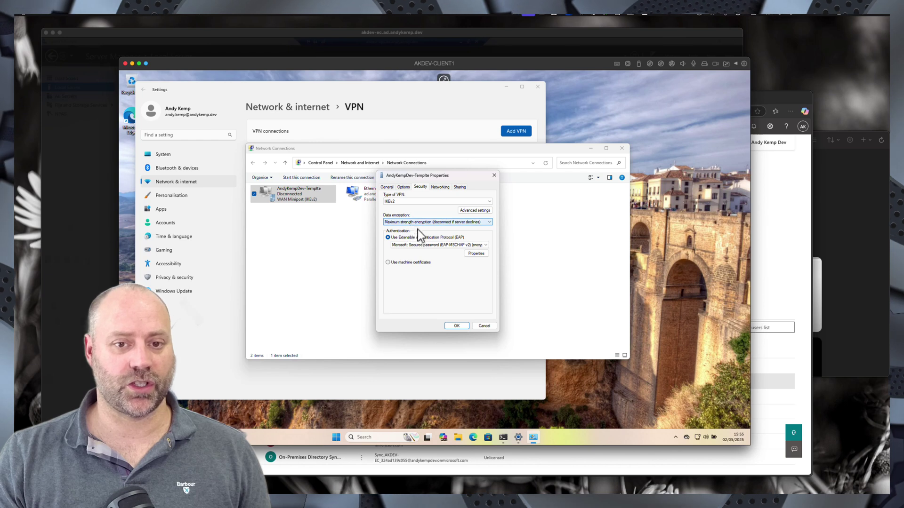
left_click(428, 245)
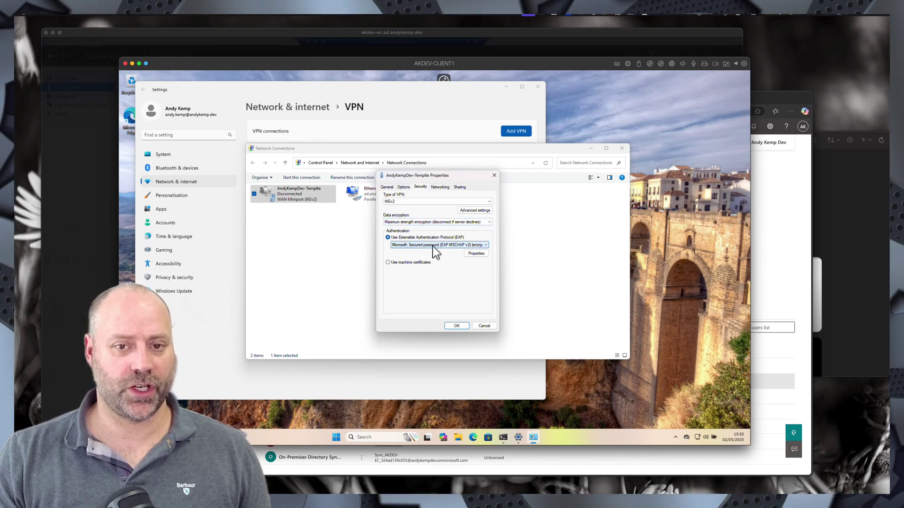
left_click(433, 247)
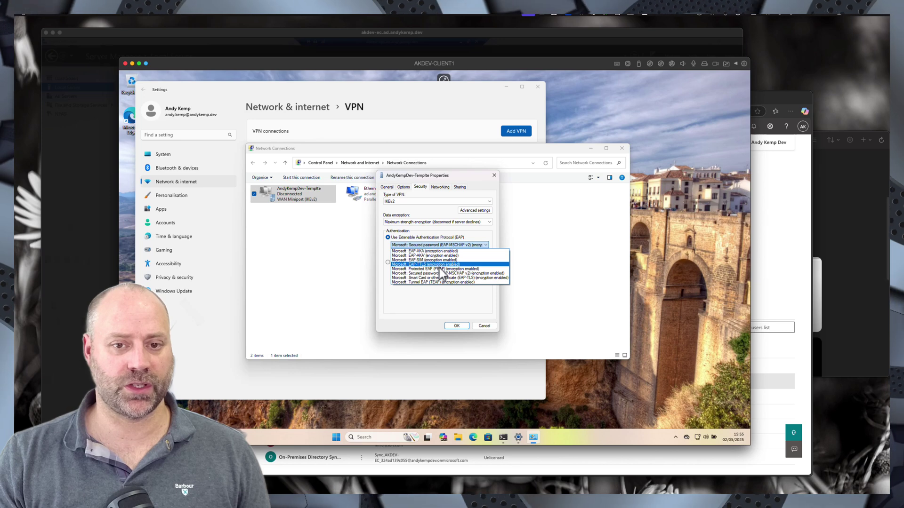
left_click(440, 270)
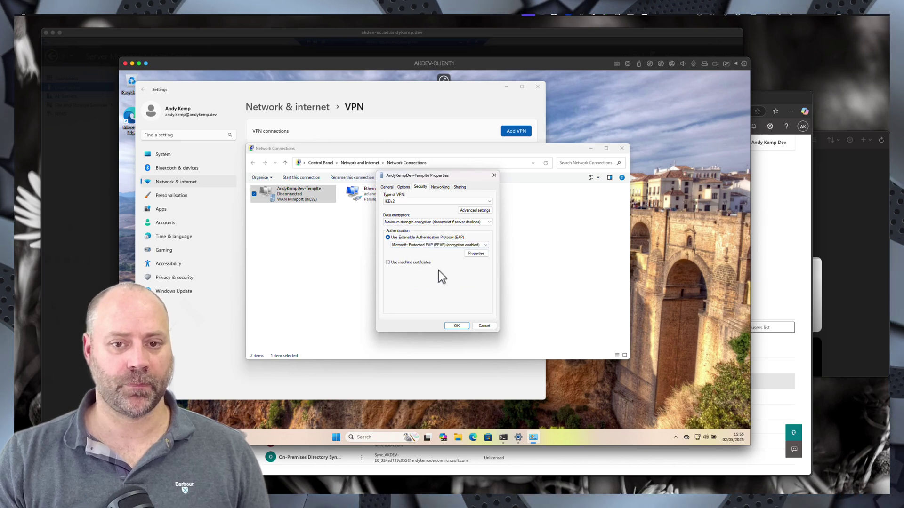
left_click(479, 255)
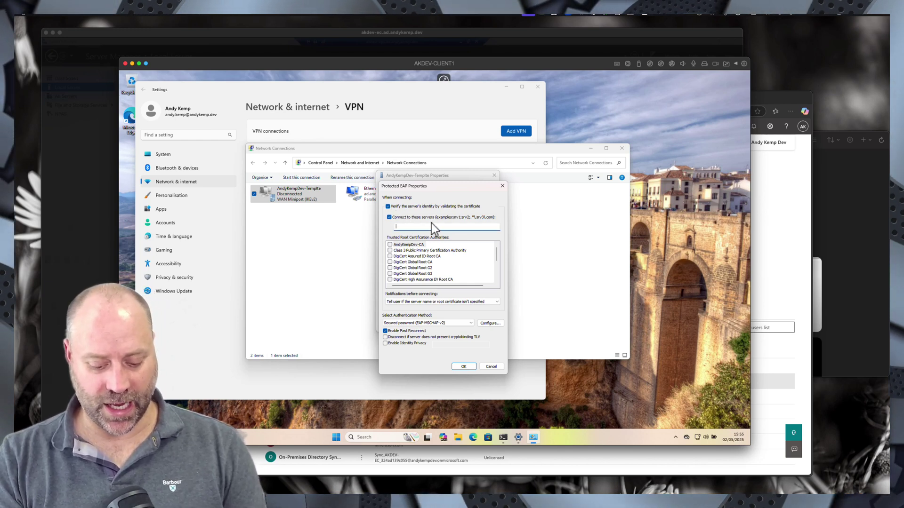
- Validate akdev-nps.ad.andykemp.dev against AndyKempDev-CA, never prompt users, and use EAP-TLS
type("akde")
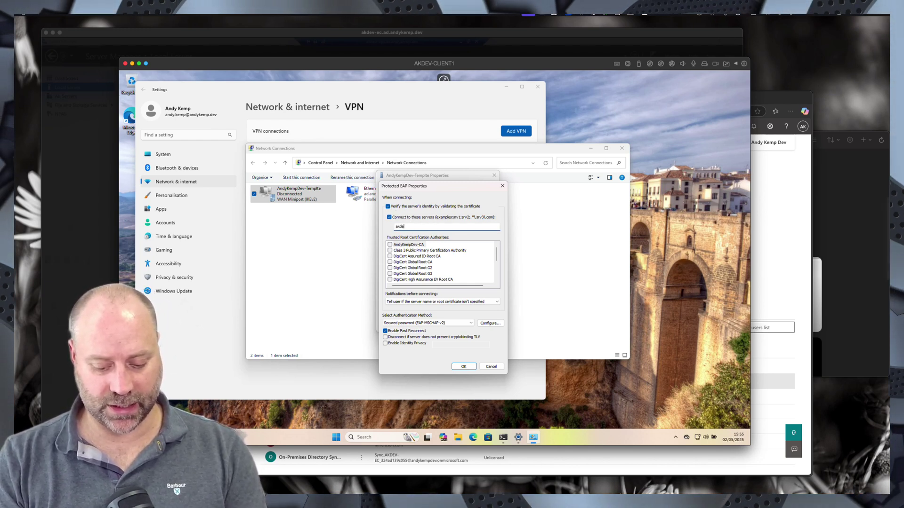
type("v-nps.")
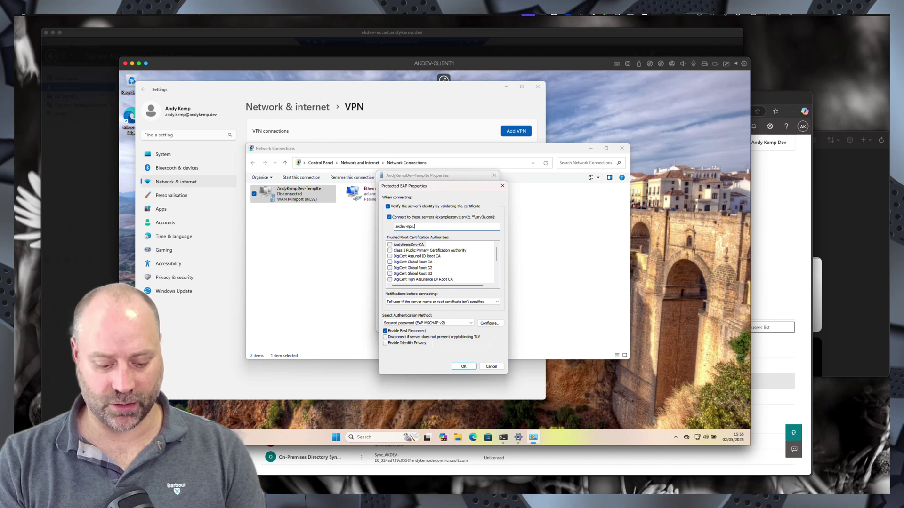
type("ad.andykemp.dev")
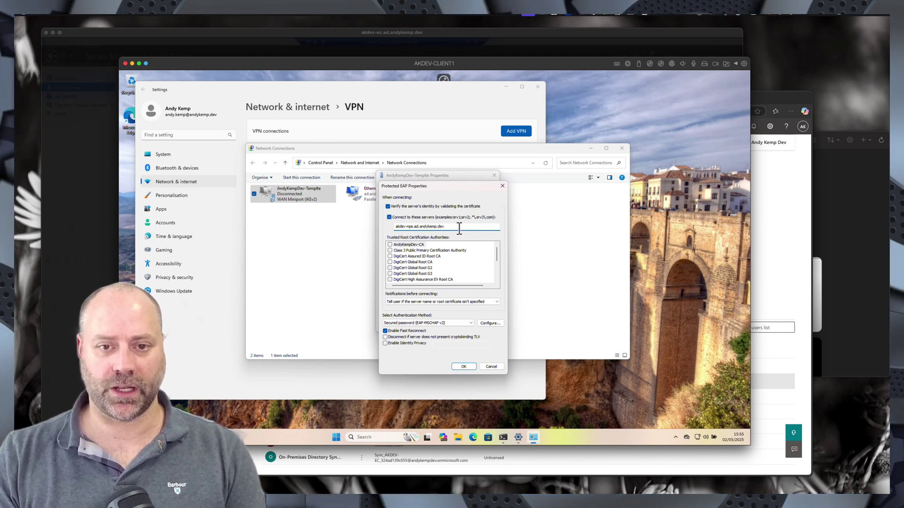
left_click_drag(459, 228, 369, 226)
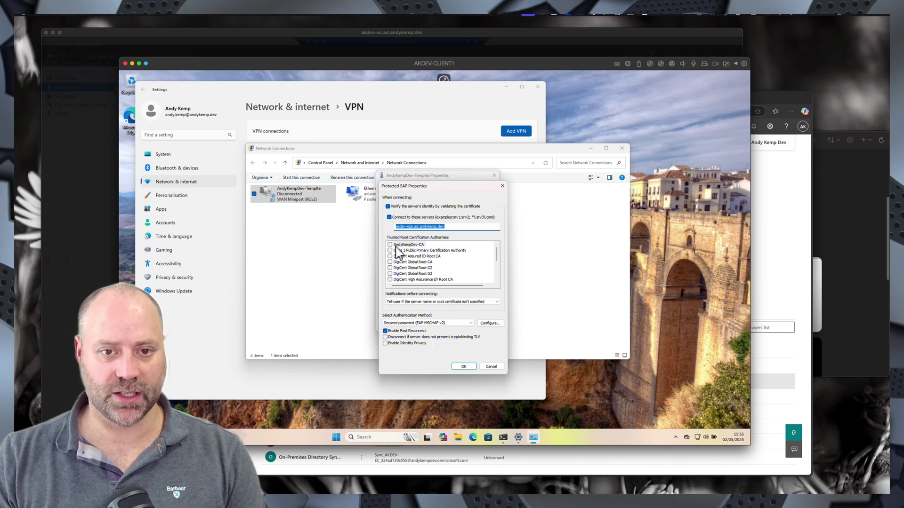
left_click(390, 245)
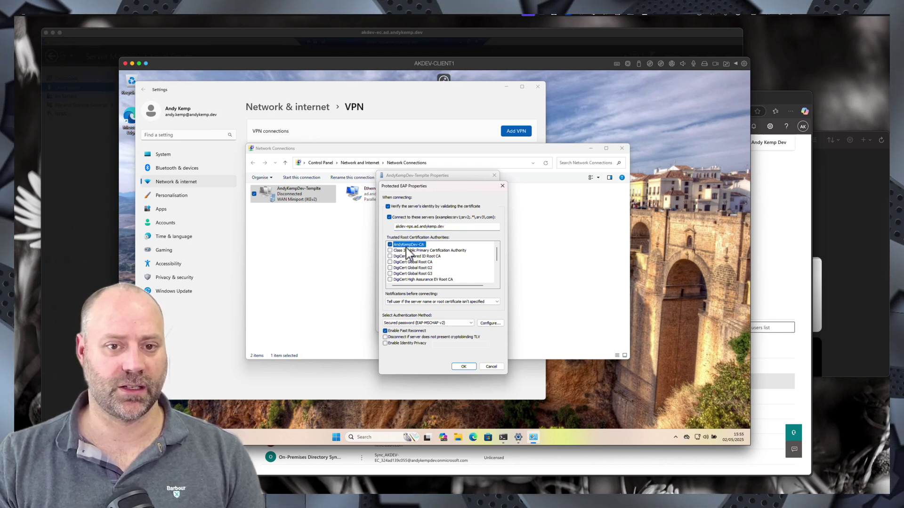
left_click(428, 303)
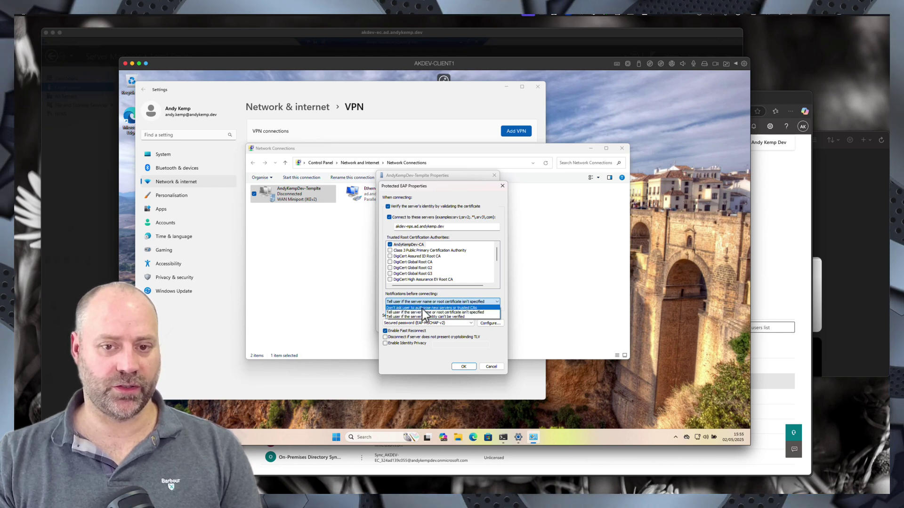
left_click(422, 308)
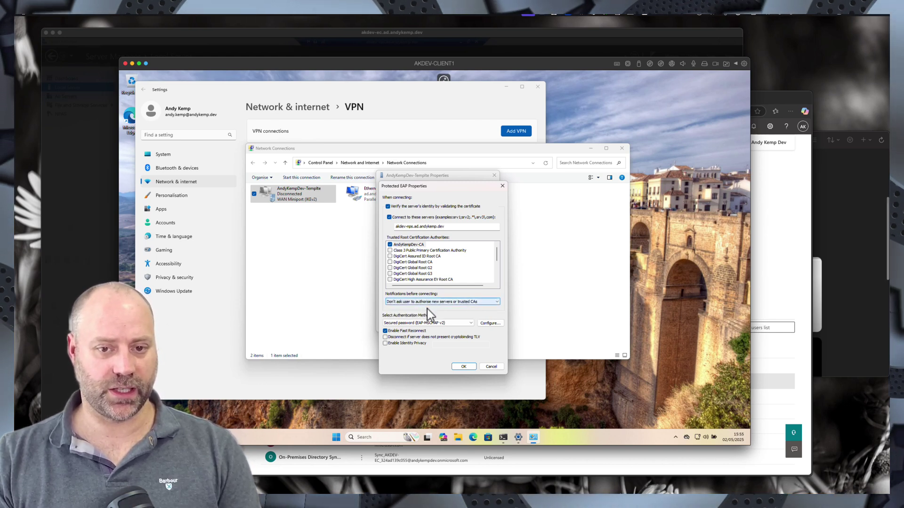
left_click(420, 324)
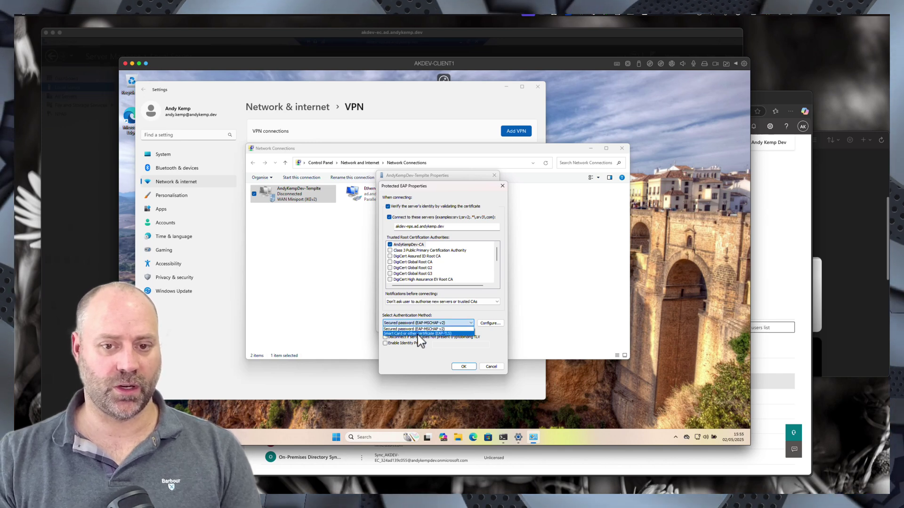
left_click(417, 333)
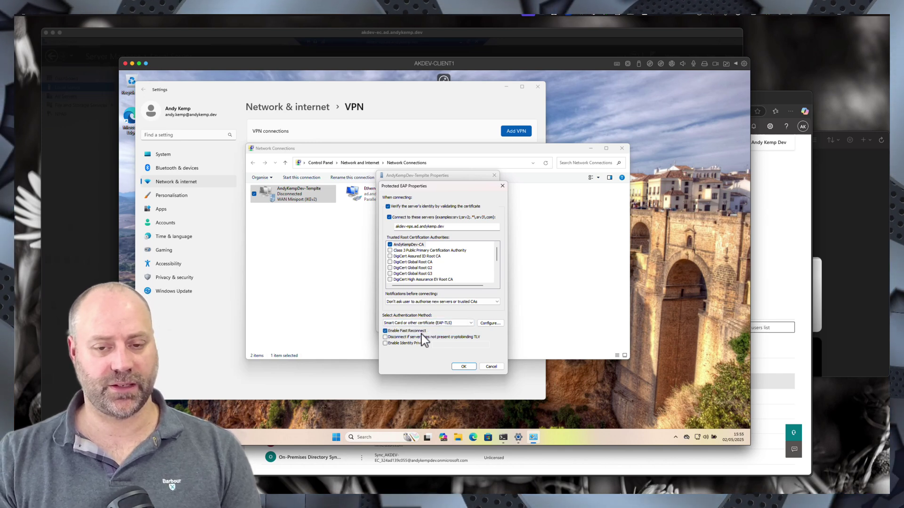
- Give EAP-TLS the NPS server name, trust AndyKempDev-CA, and disable authorisation prompts
left_click(488, 324)
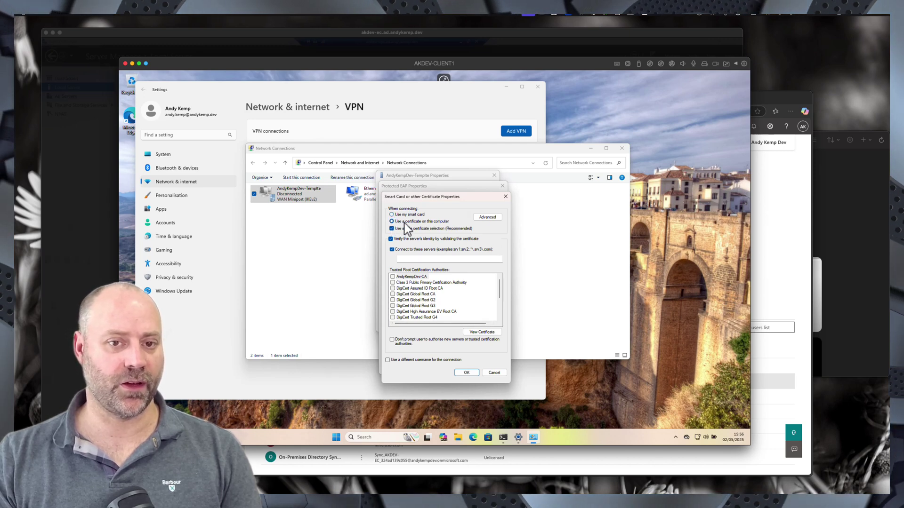
left_click(410, 258)
type("akdev-ec.ad.andykemp.dev")
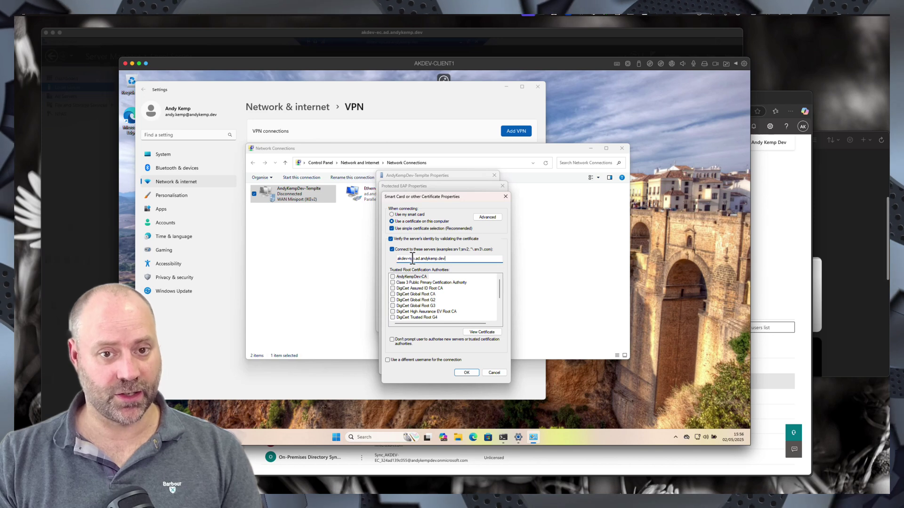
left_click(412, 259)
key("BackSpace")
key("BackSpace")
type("nps")
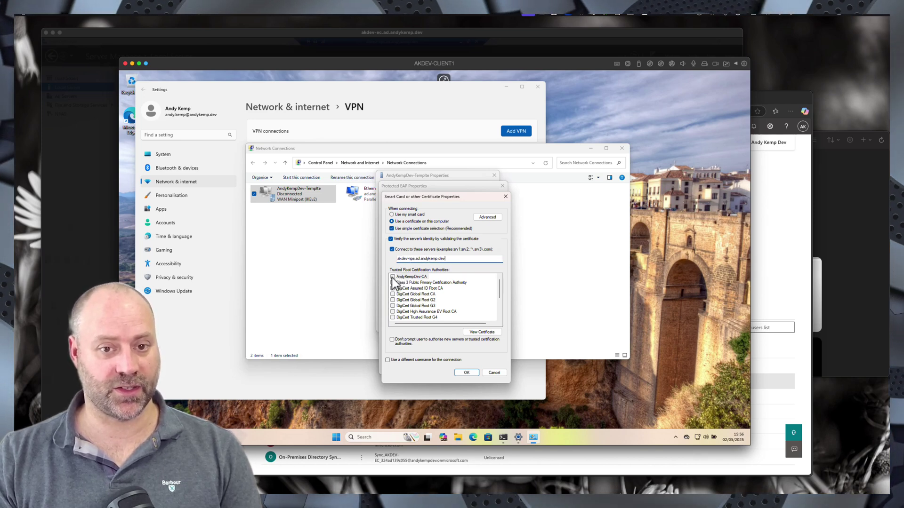
left_click(393, 277)
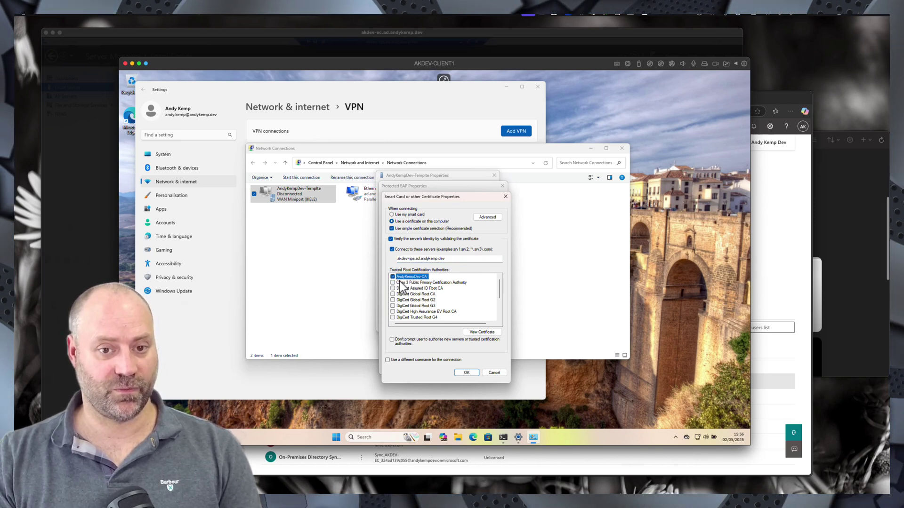
left_click(393, 340)
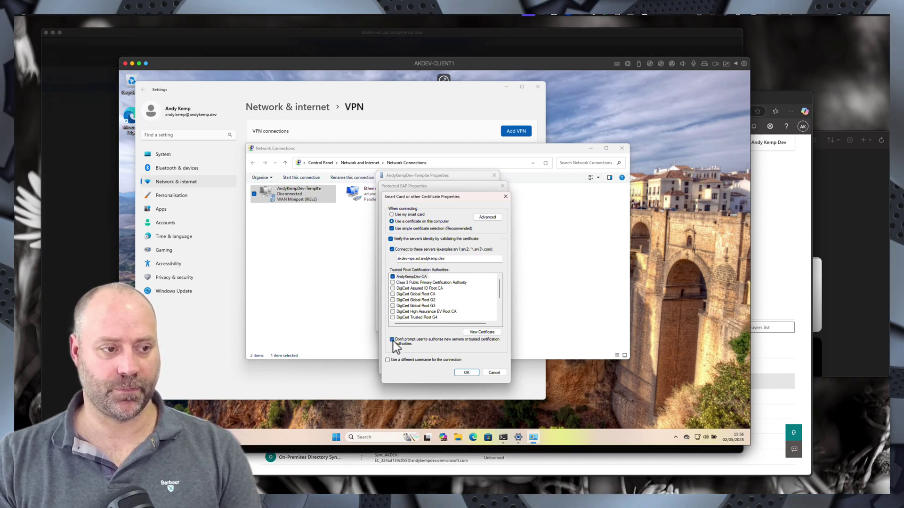
- Save the certificate, PEAP and VPN connection properties dialogs
left_click(468, 374)
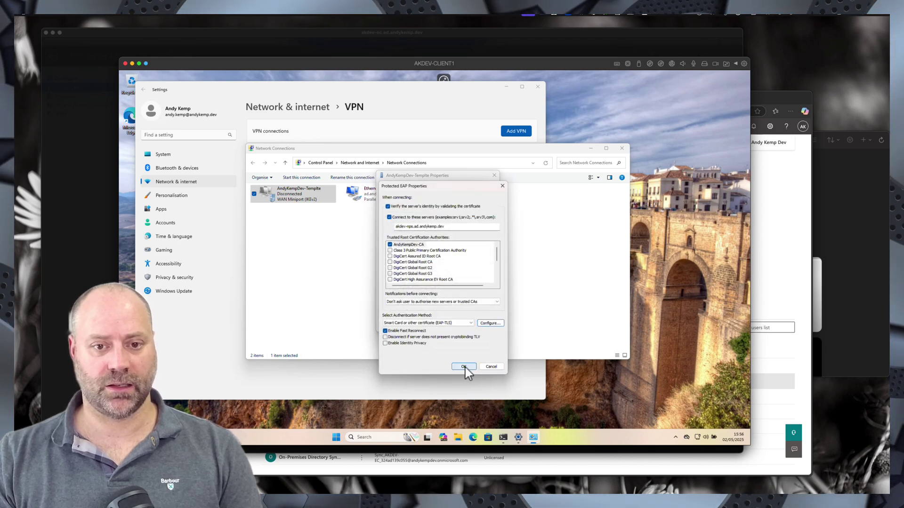
left_click(465, 367)
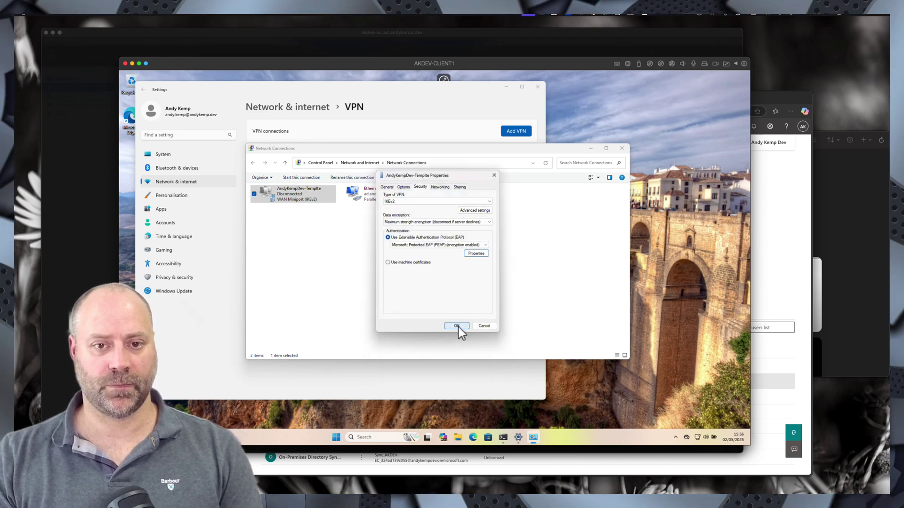
left_click(459, 327)
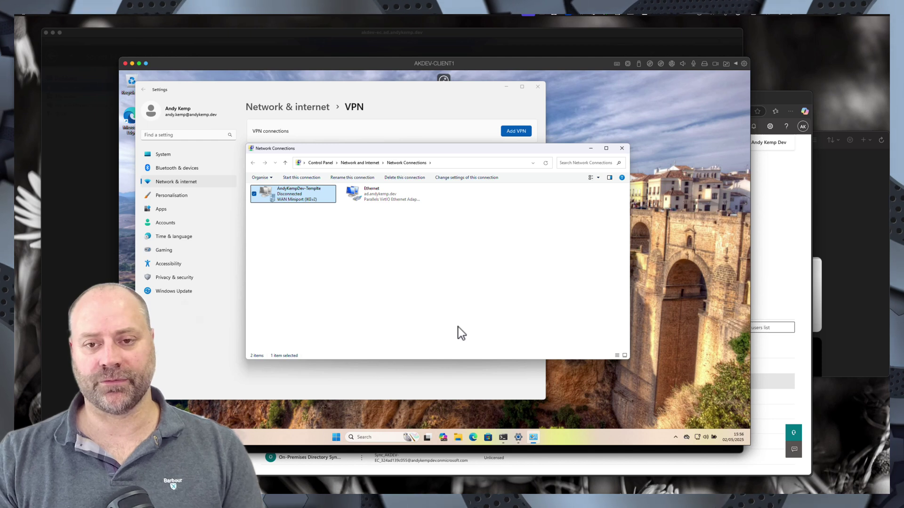
- Connect the AndyKempDev-Templte VPN from the Quick Settings VPN list
left_click(701, 439)
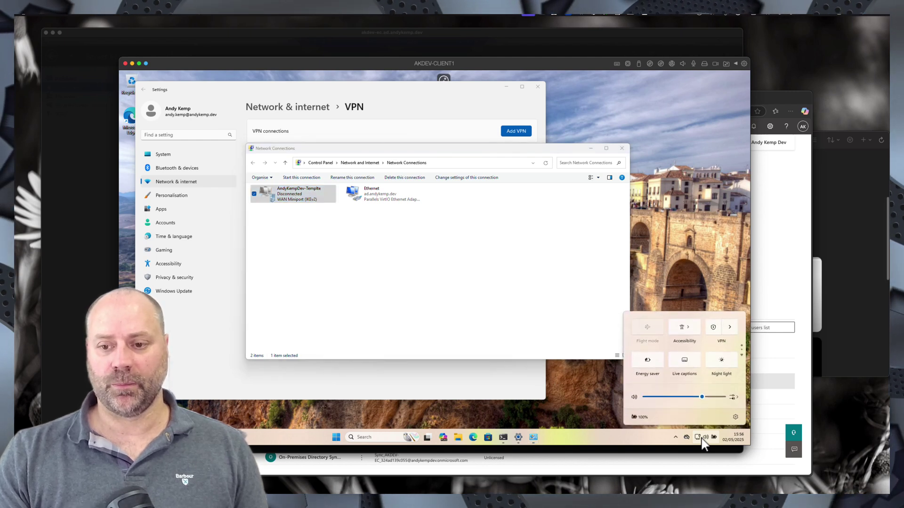
left_click(730, 327)
left_click(719, 335)
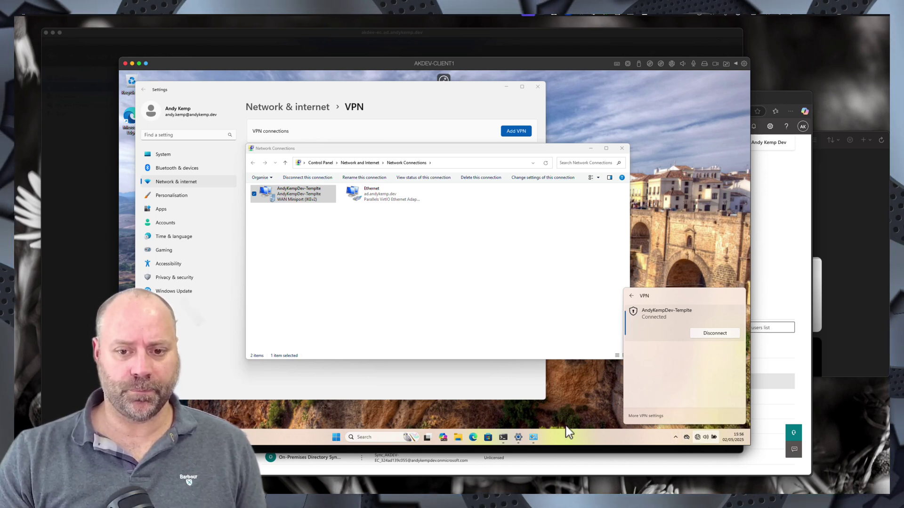
mouse_move(504, 439)
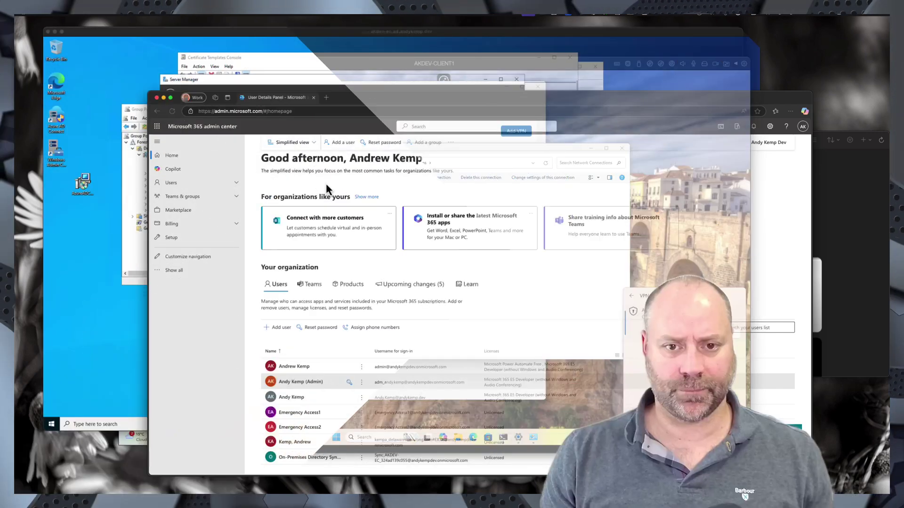
- Switch to the server desktop and select AKDEV-NDES in Server Manager's All Servers list
left_click(153, 60)
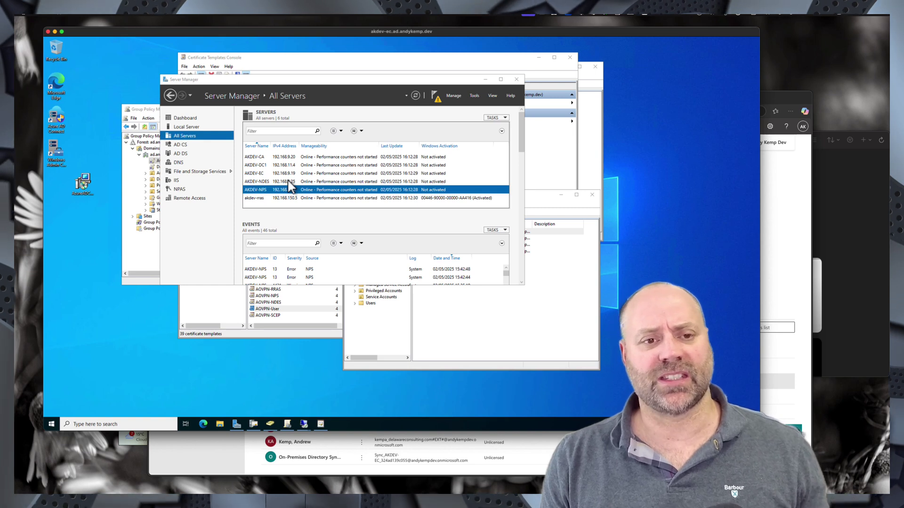
left_click(262, 182)
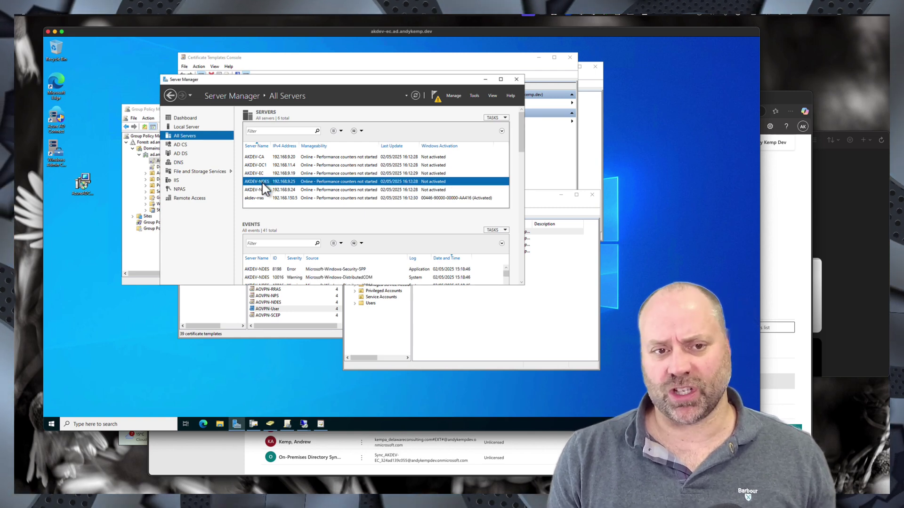
- On AKDEV-NDES, run Add-WindowsFeature for Adcs-Device-Enrollment, Web-Server and related features with management tools
right_click(264, 188)
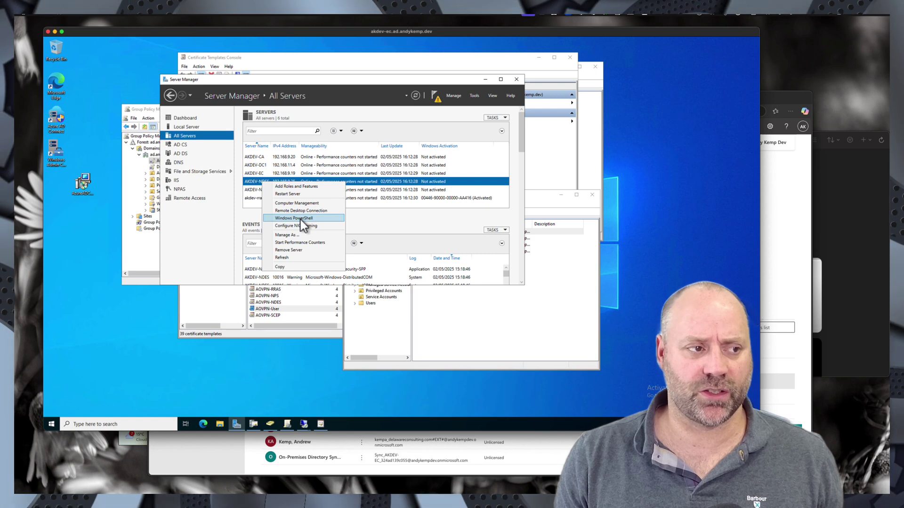
left_click(301, 220)
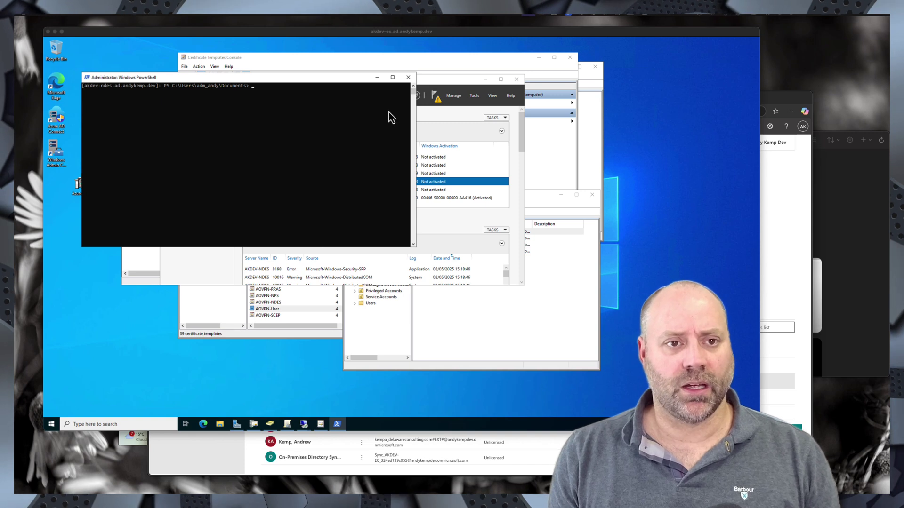
left_click(259, 90)
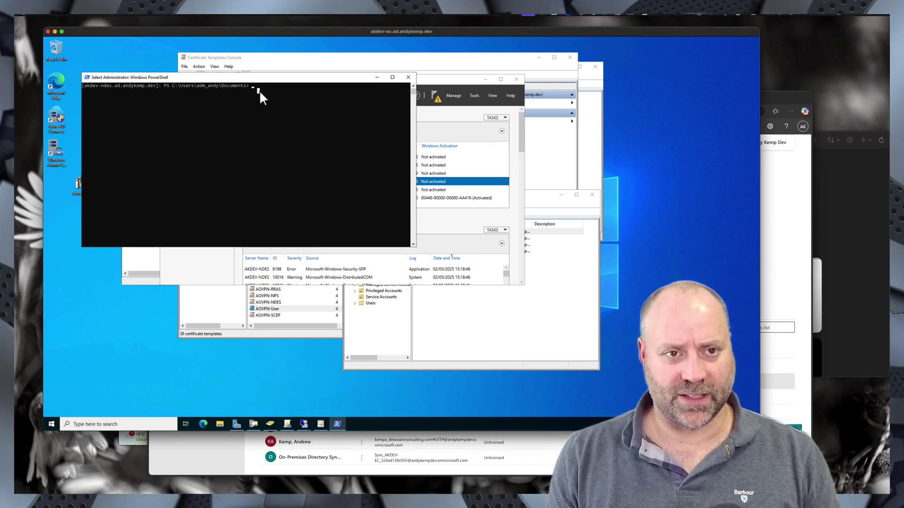
type("Add-WindowsFeature Adcs-Device-Enrollment")
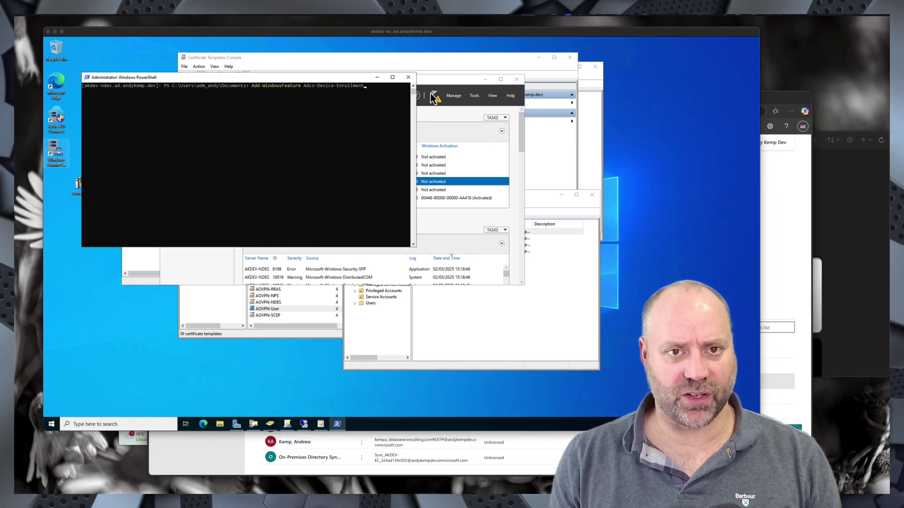
left_click(372, 86)
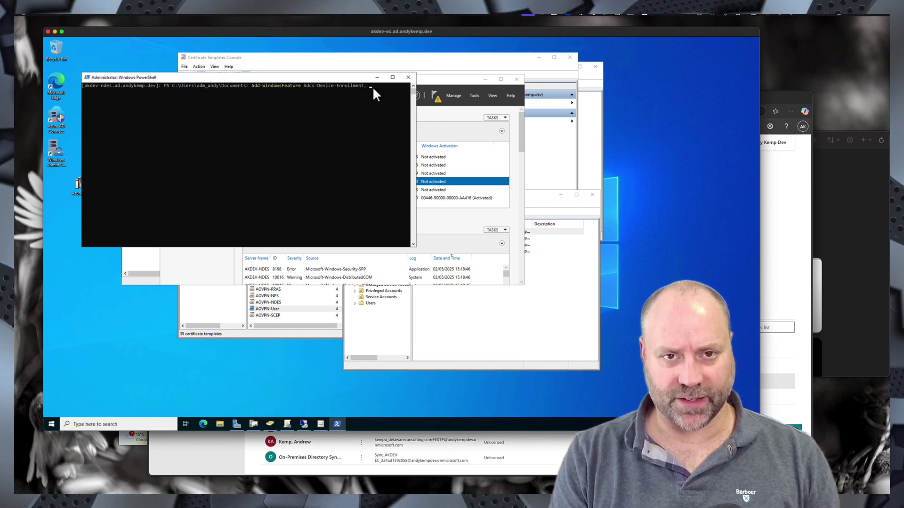
right_click(373, 87)
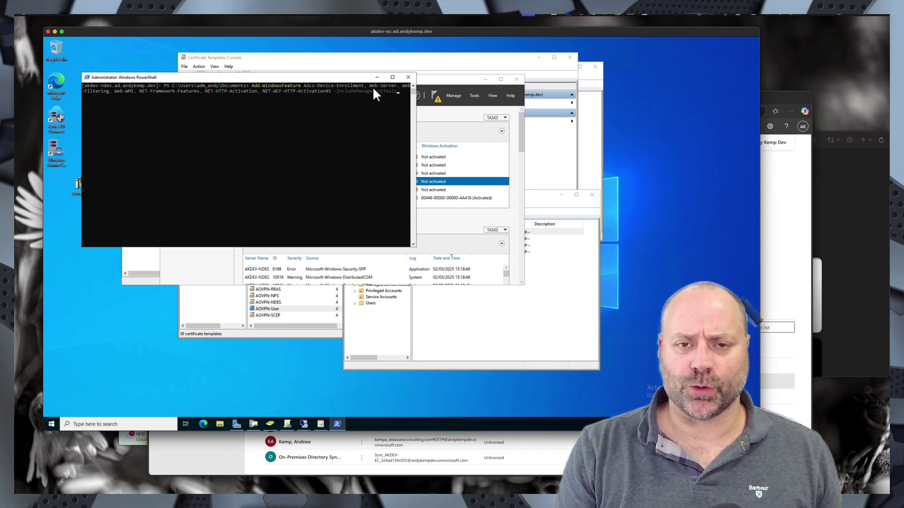
key("Return")
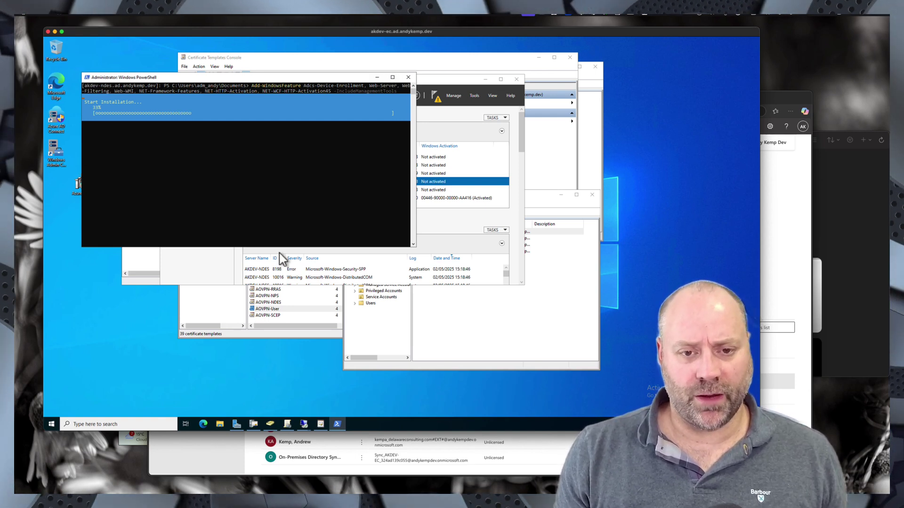
- Load intune.microsoft.com in a new browser tab
left_click(225, 442)
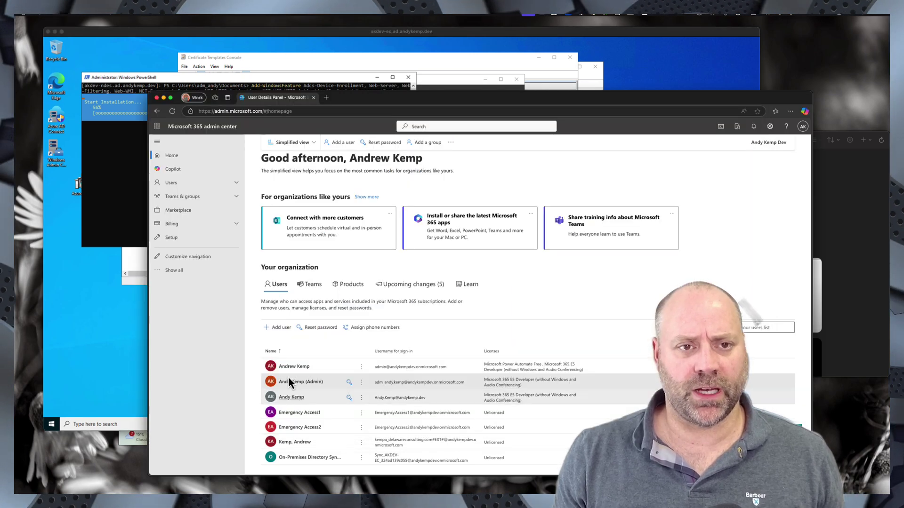
left_click(326, 98)
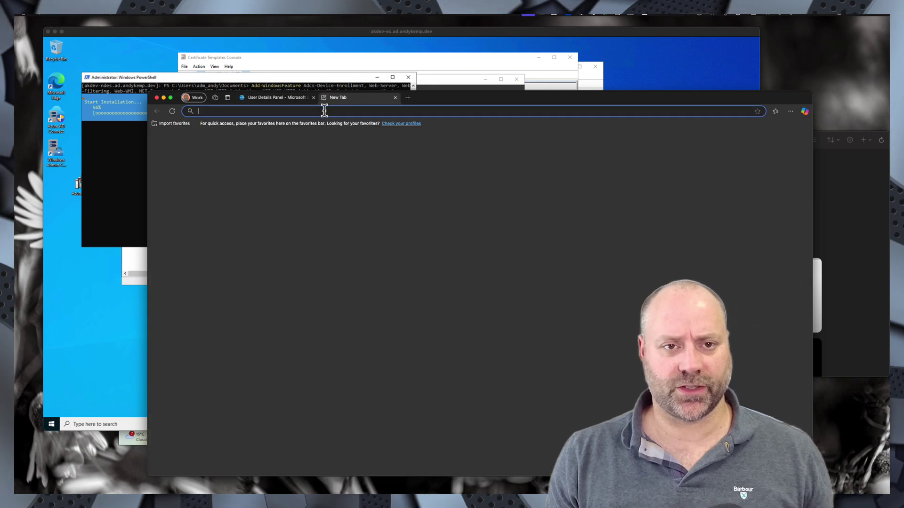
type("intune.microsoft.com")
key("Return")
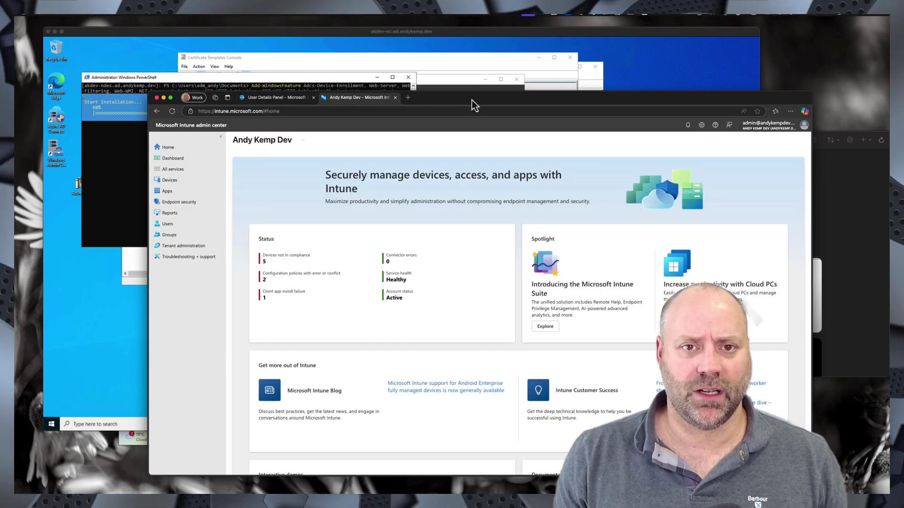
left_click_drag(471, 100, 487, 49)
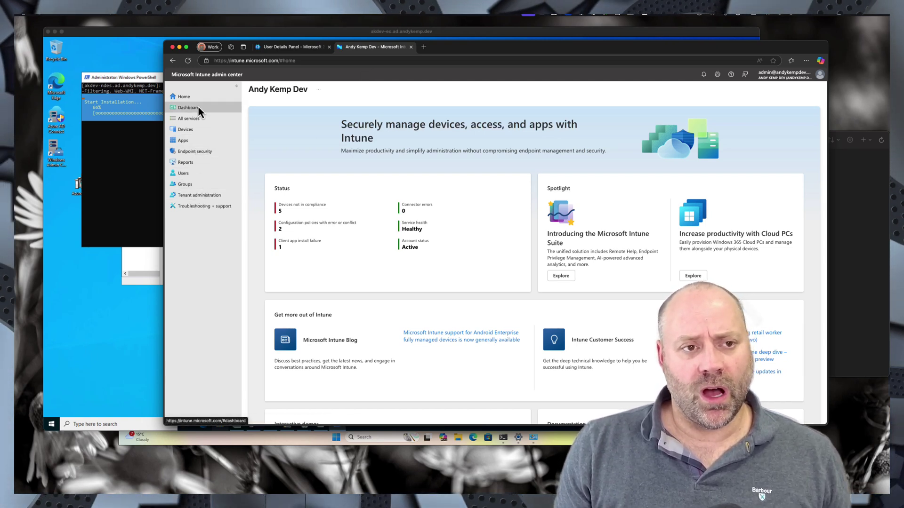
- Delete the PFX certificate connector under Connectors and tokens and start adding a new connector
left_click(187, 198)
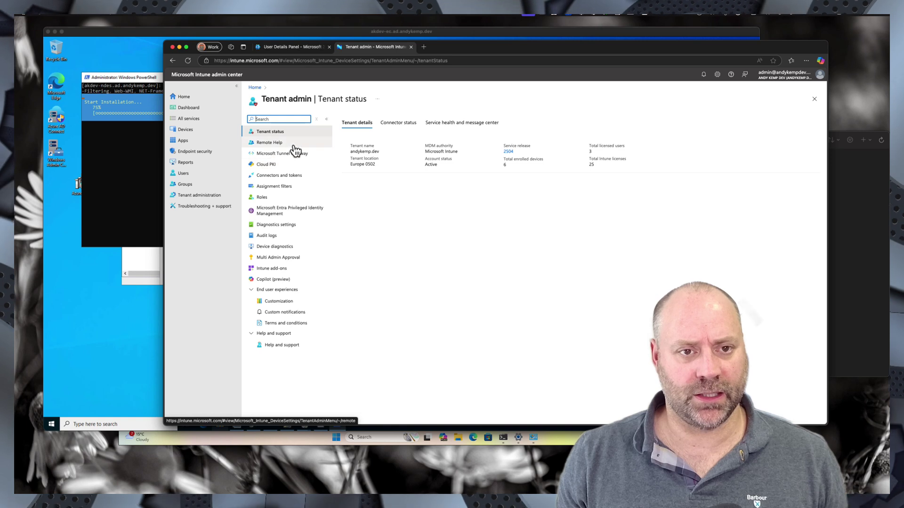
left_click(282, 176)
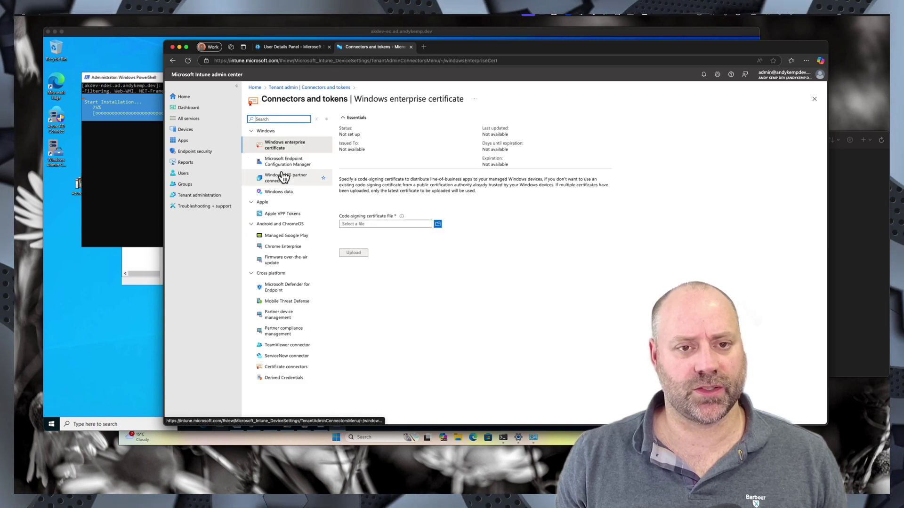
left_click(285, 368)
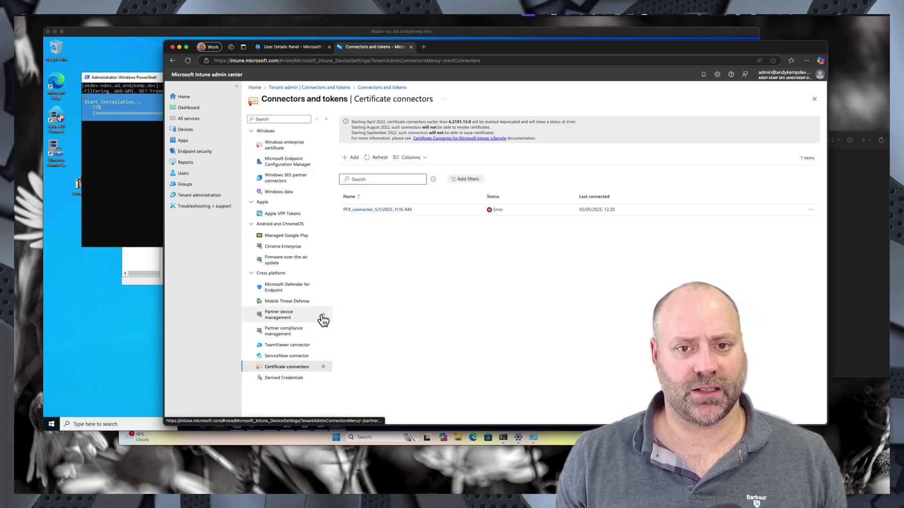
left_click(811, 213)
left_click(781, 222)
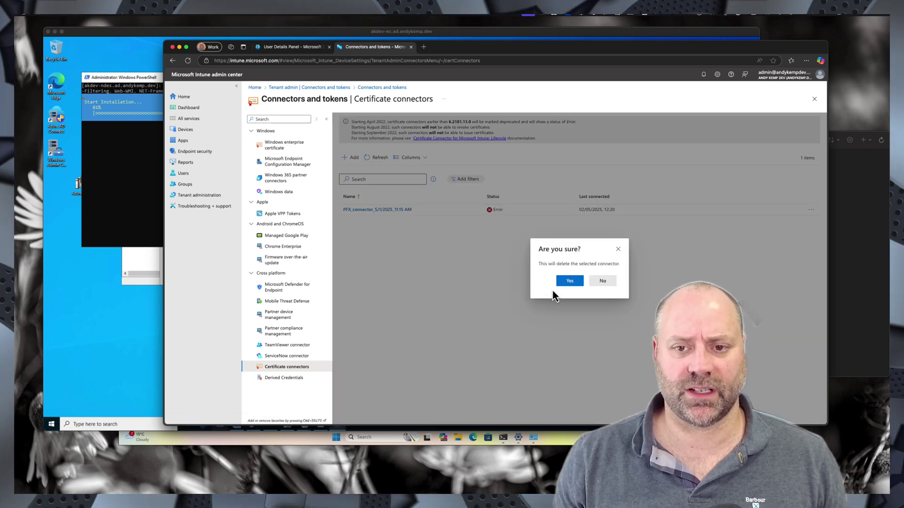
left_click(571, 282)
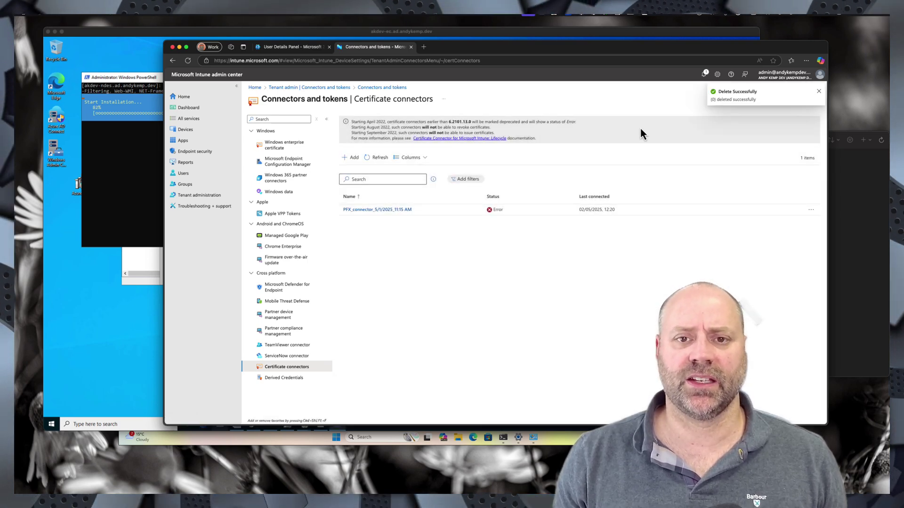
left_click(351, 157)
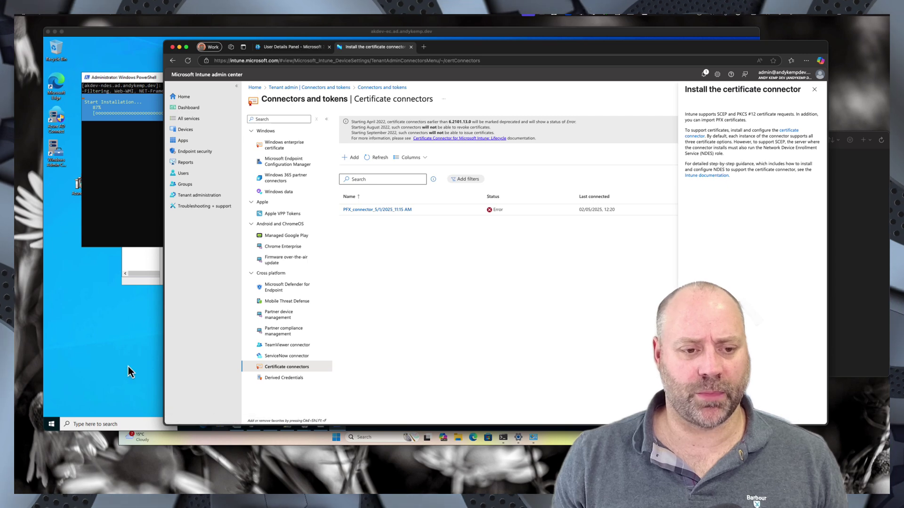
left_click(109, 363)
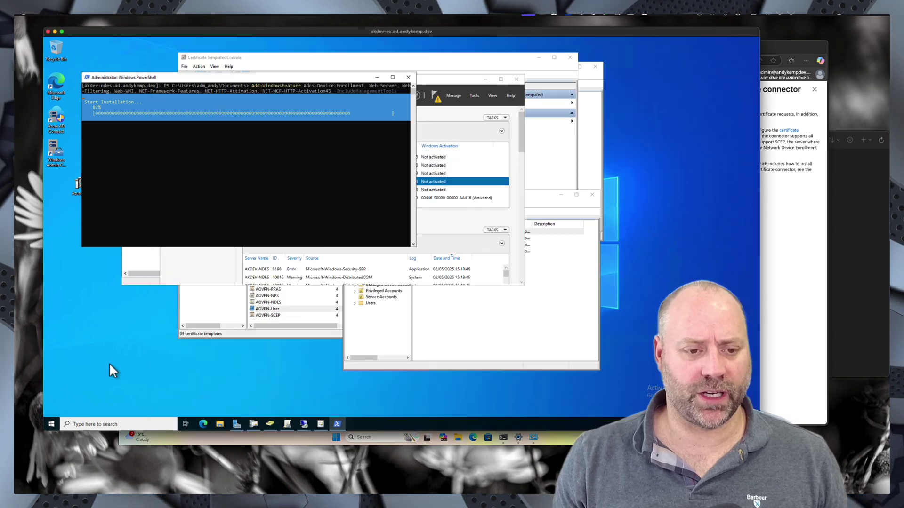
- Open the share folder on Local Disk (C:) in File Explorer
left_click(218, 423)
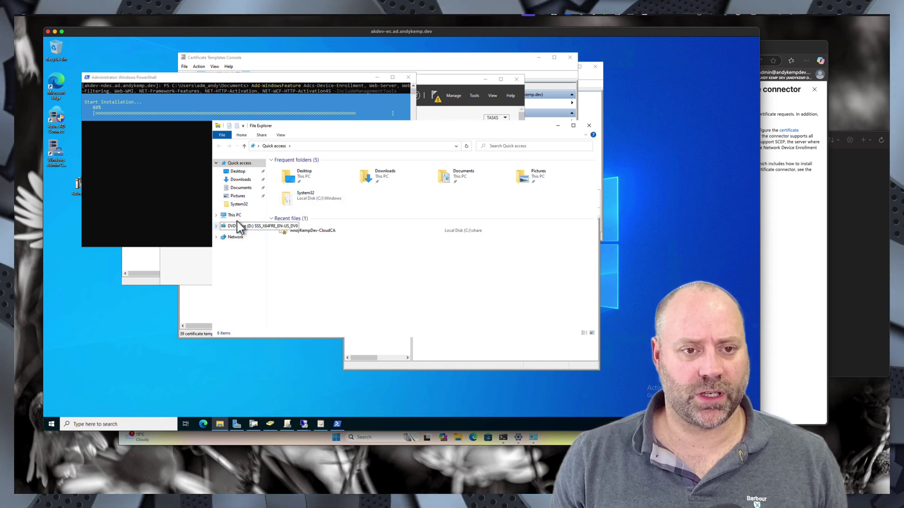
left_click(235, 217)
double_click(315, 238)
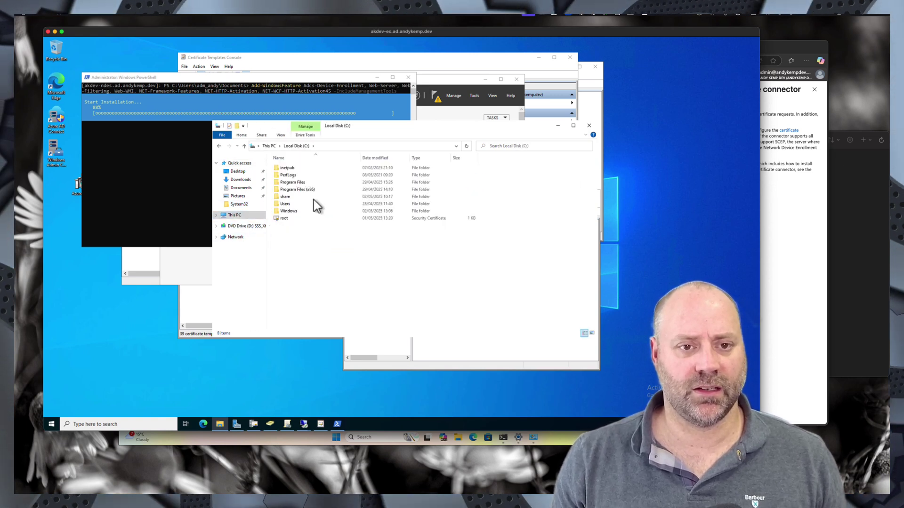
double_click(286, 196)
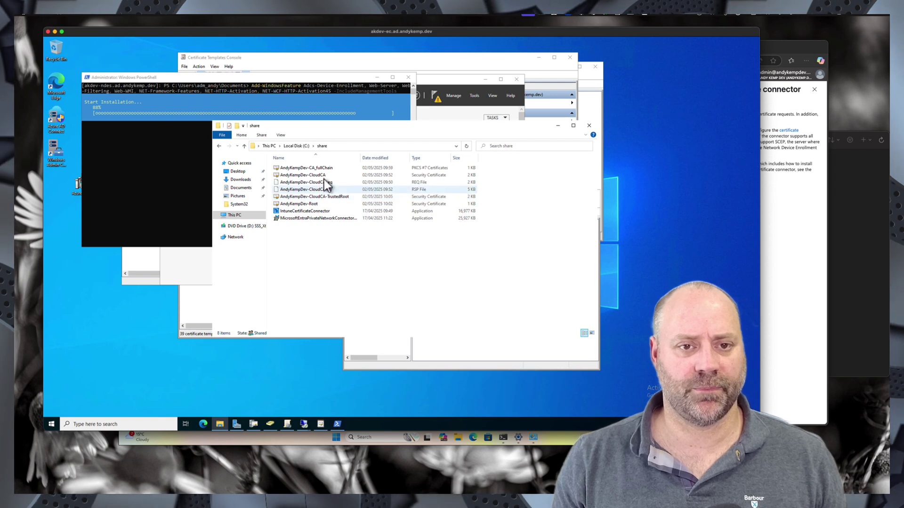
- Delete fullChain, the three CloudCA files, CloudCA-TrustedRoot and AndyKempDev-Root, keeping the installers
left_click(323, 169)
left_click(313, 176, "ctrl")
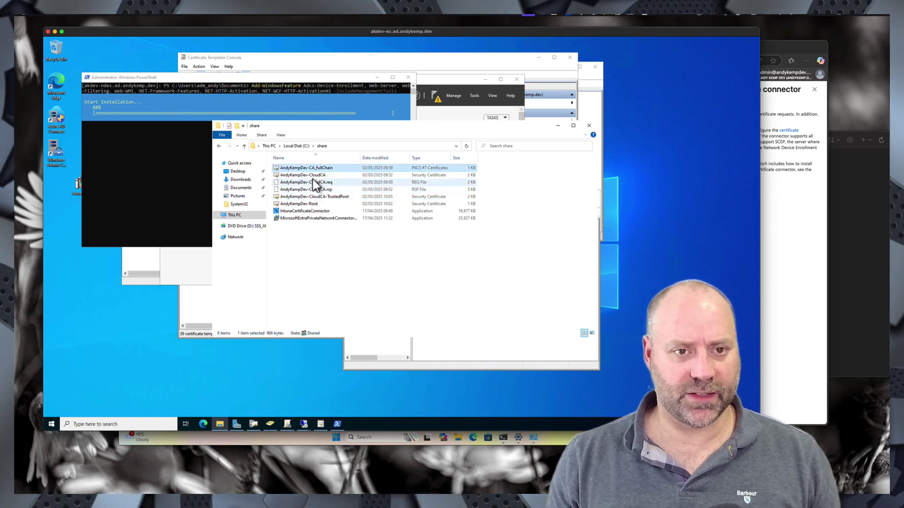
left_click(312, 181, "ctrl")
left_click(311, 189, "ctrl")
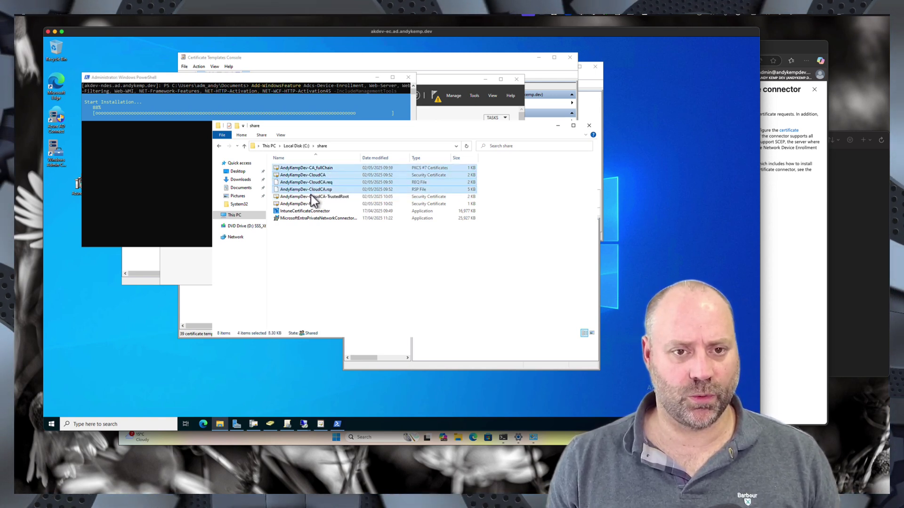
left_click(310, 196, "ctrl")
left_click(311, 203, "ctrl")
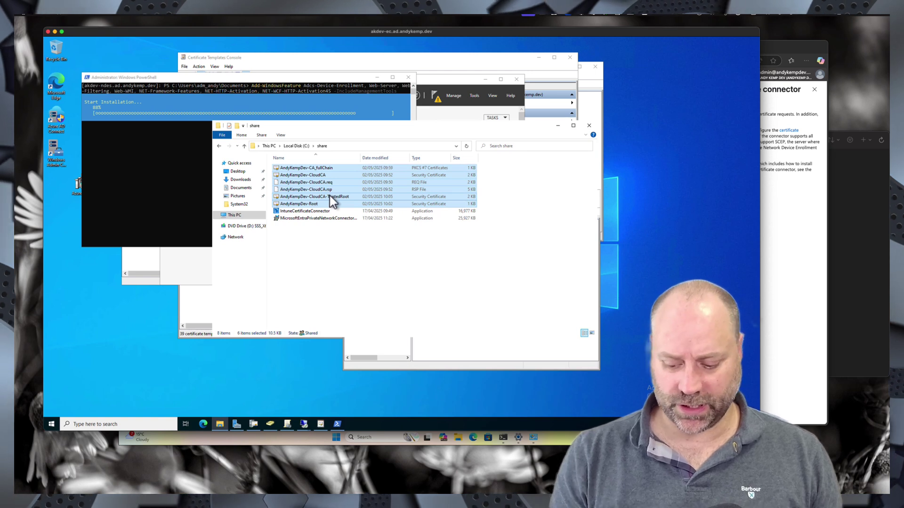
key("Delete")
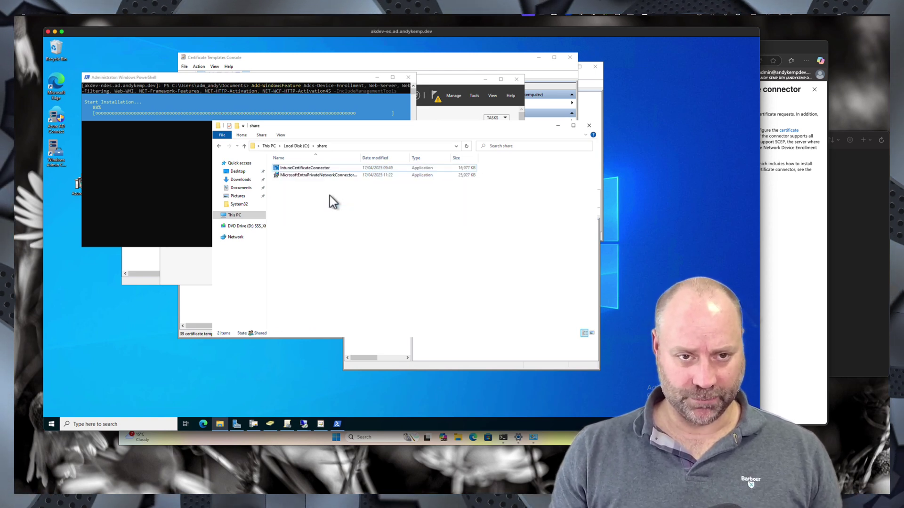
left_click(312, 169)
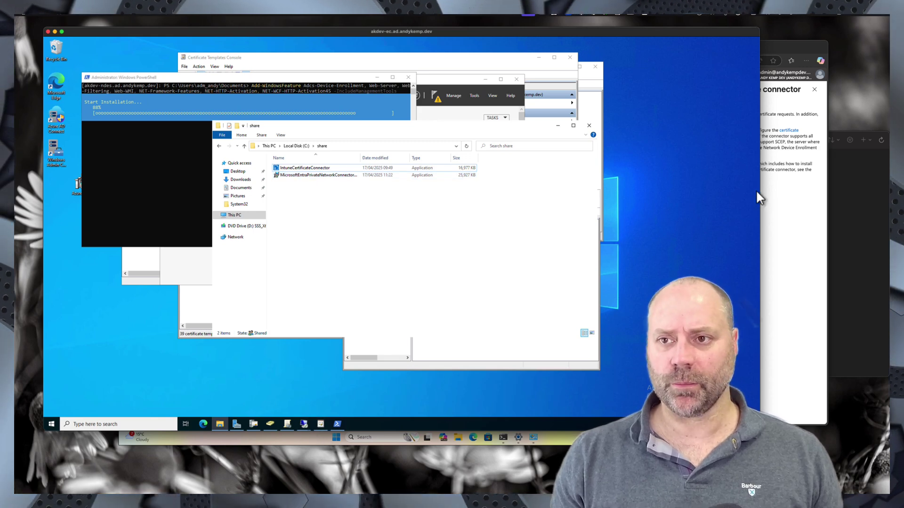
left_click(786, 240)
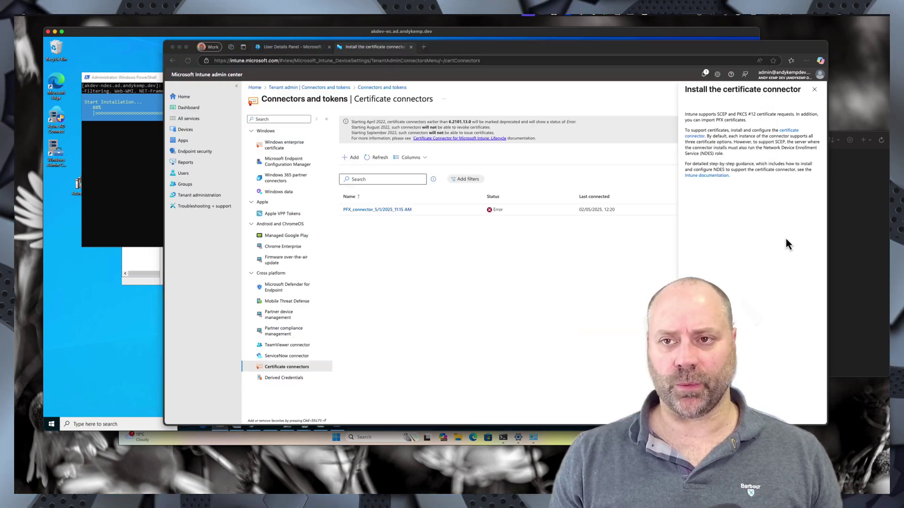
- Open the Microsoft Entra admin center in a new browser tab
left_click(423, 47)
left_click(383, 60)
type("entra")
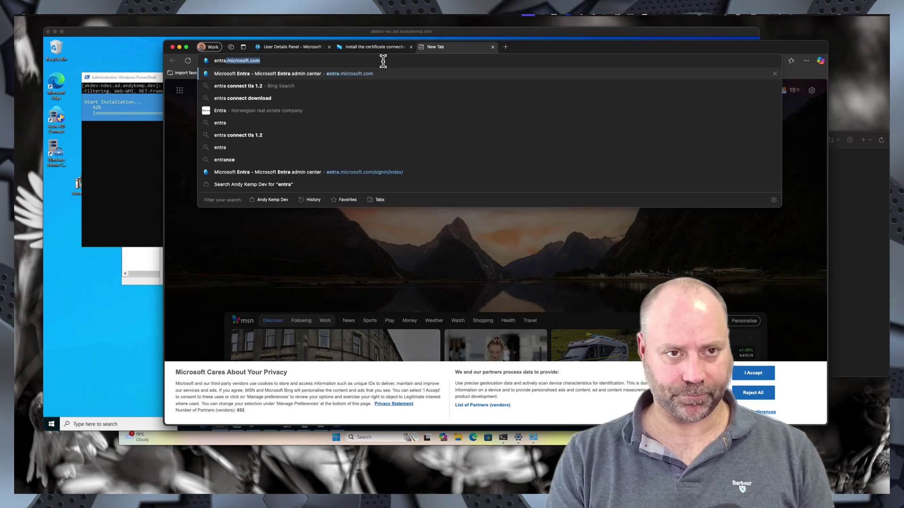
key("Return")
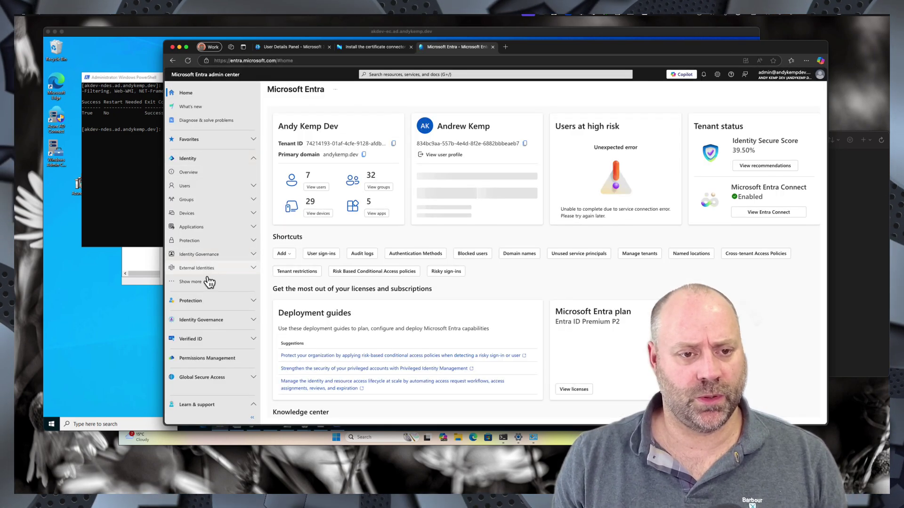
- Check the Default group under Enterprise applications' Private Network connectors and open the connector download pane
left_click(192, 228)
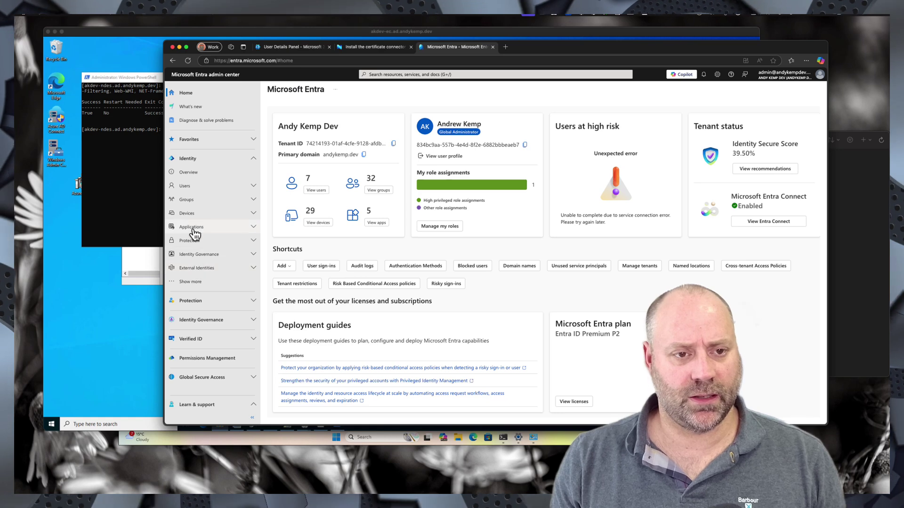
left_click(197, 242)
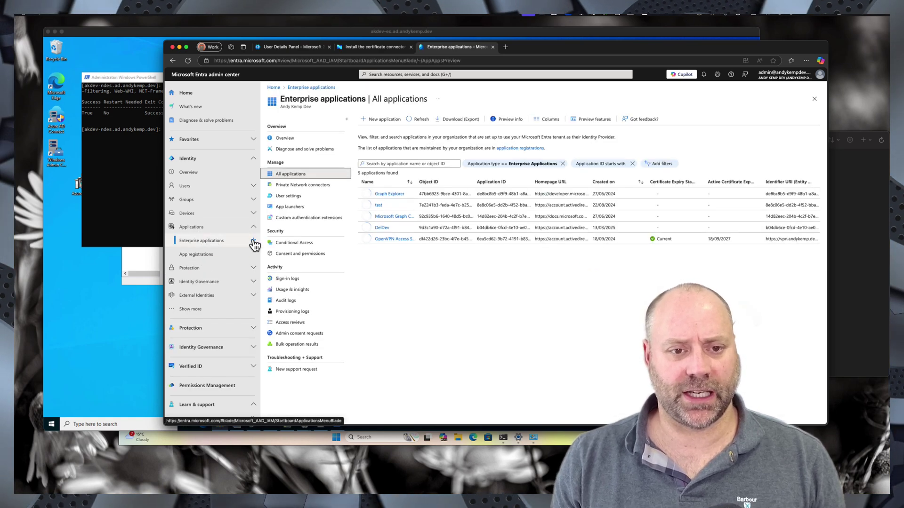
left_click(302, 188)
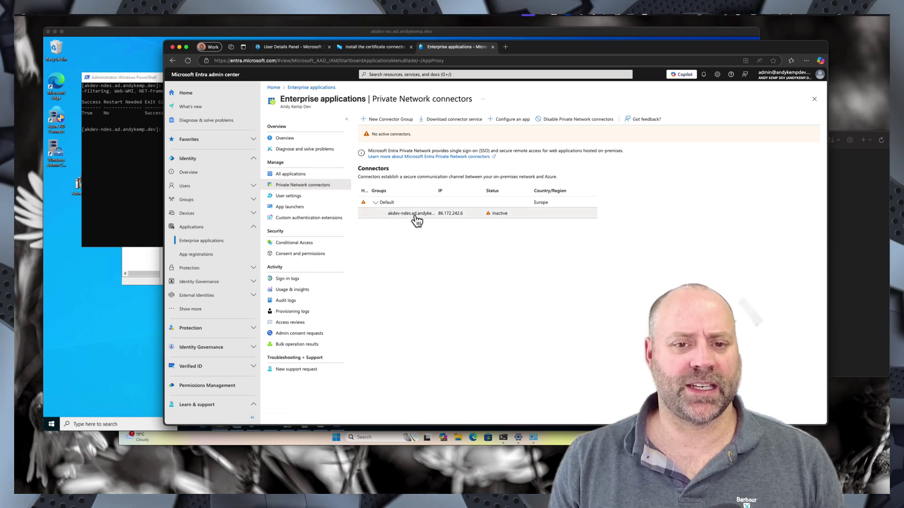
left_click(376, 203)
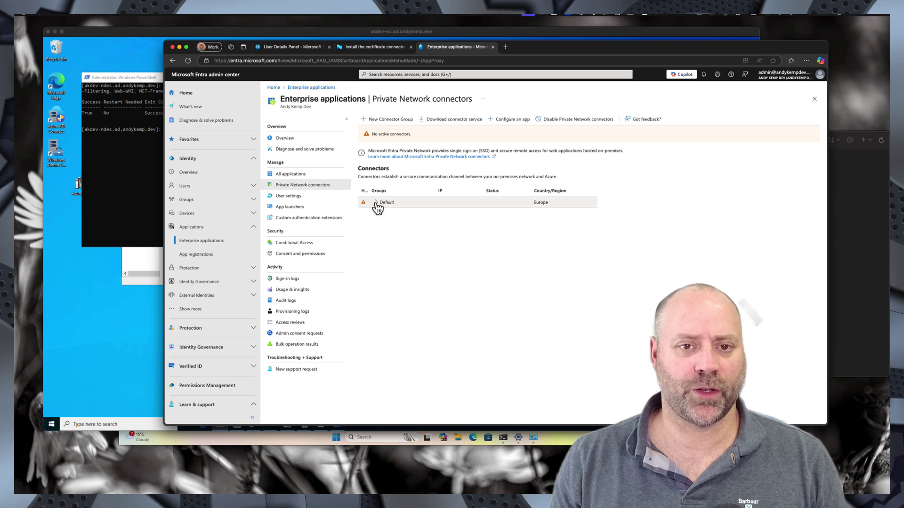
left_click(376, 203)
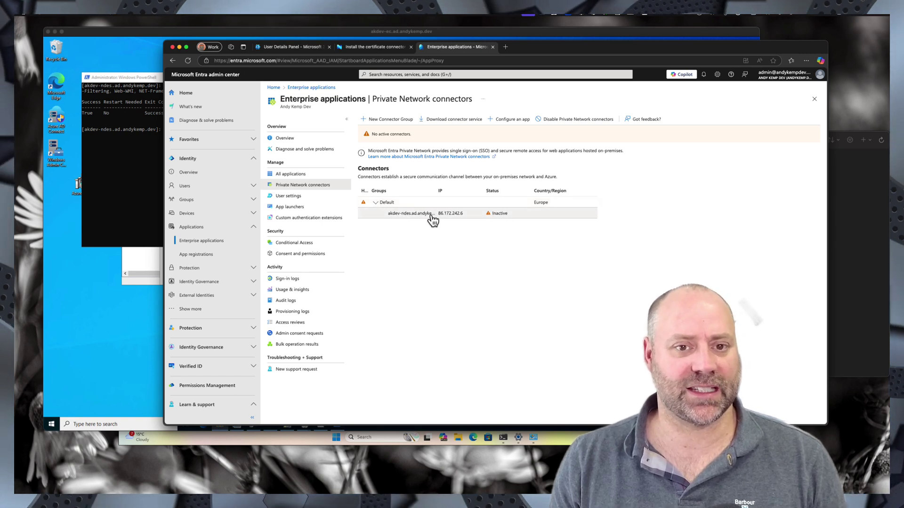
left_click(376, 203)
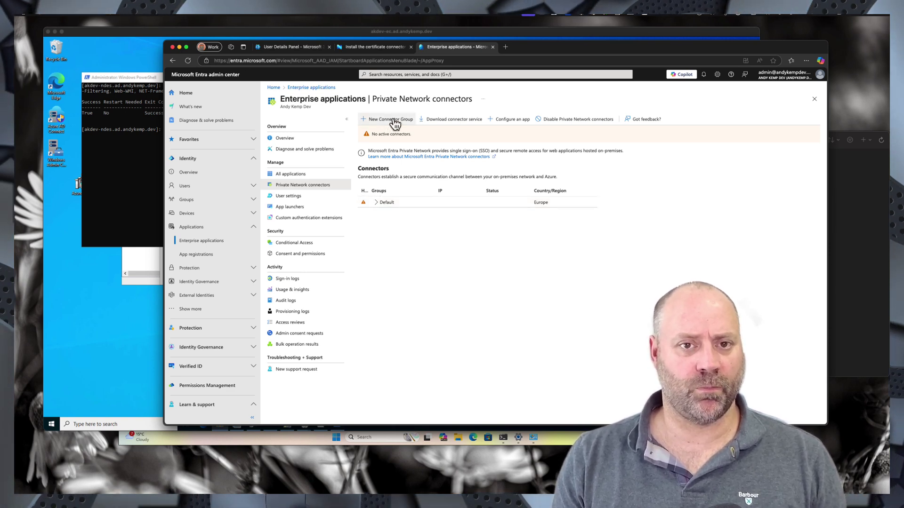
left_click(447, 121)
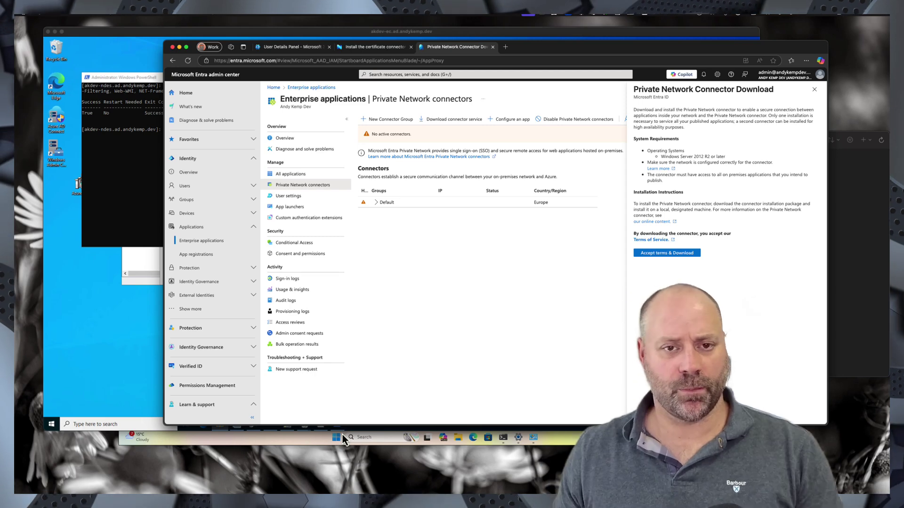
- Run Add-LocalGroupMember adding NDES_Svc to IIS_IUSRS, correcting the account name first
left_click(141, 194)
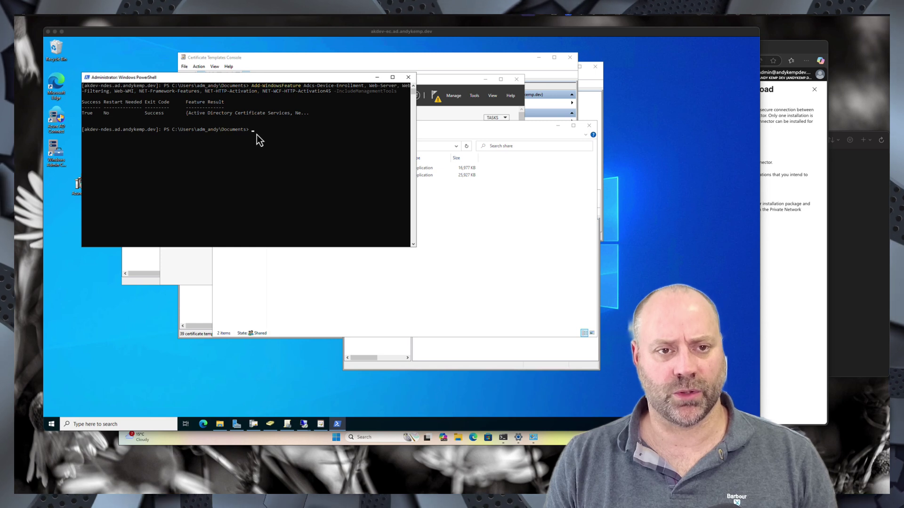
type("Add-LocalGroupMember -Group \"IIS_IUSRS\" -Member \"AKDEV\\svc_NDES\"")
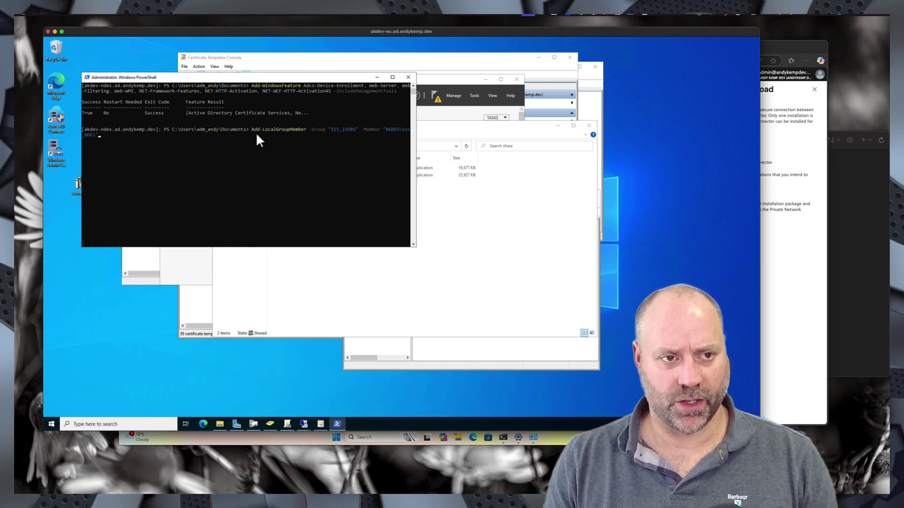
key("BackSpace")
key("BackSpace")
key("BackSpace")
key("BackSpace")
key("BackSpace")
key("BackSpace")
key("BackSpace")
key("BackSpace")
key("BackSpace")
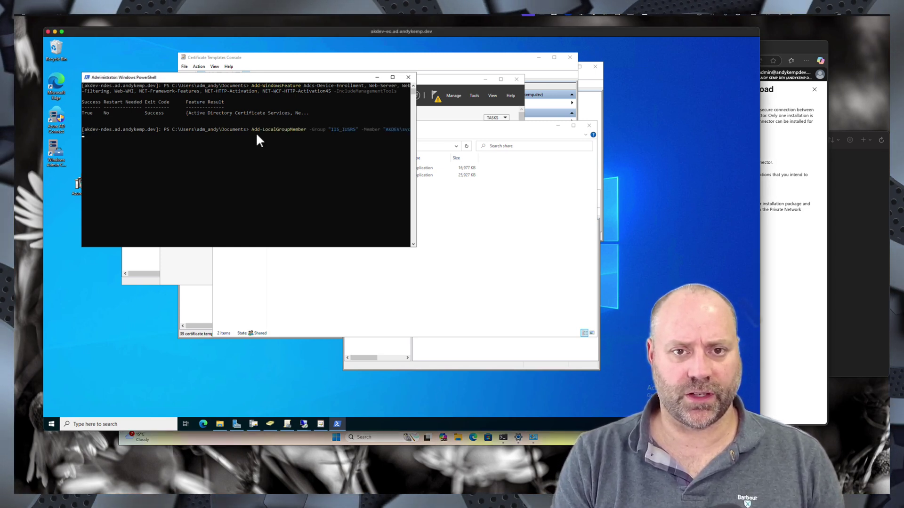
type("NDE")
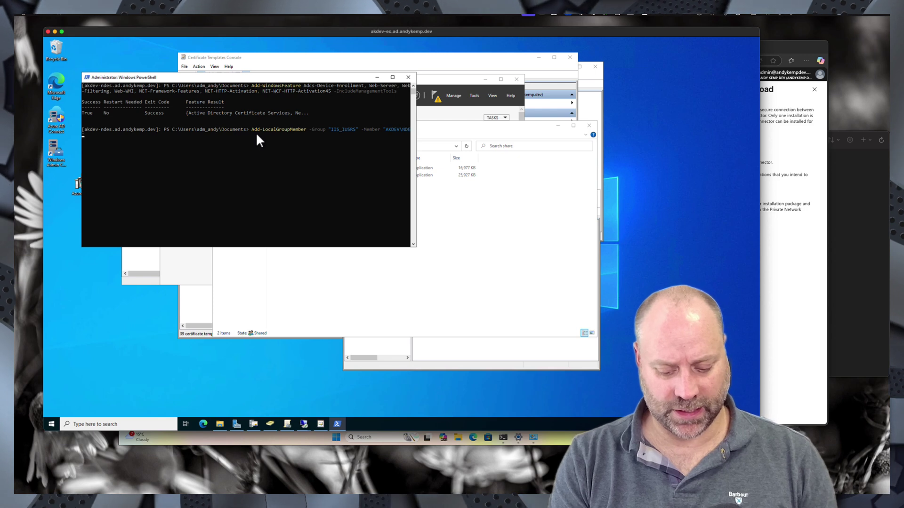
type("S_S")
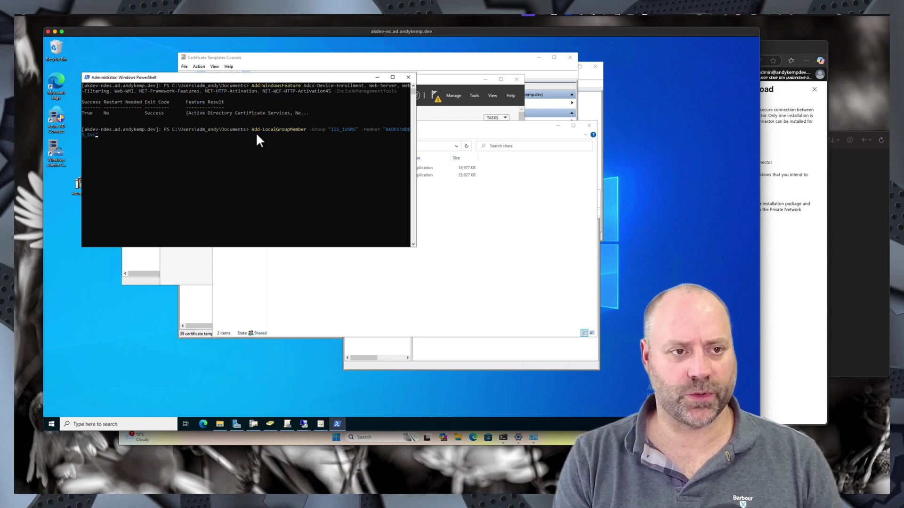
type("vc\"")
key("Return")
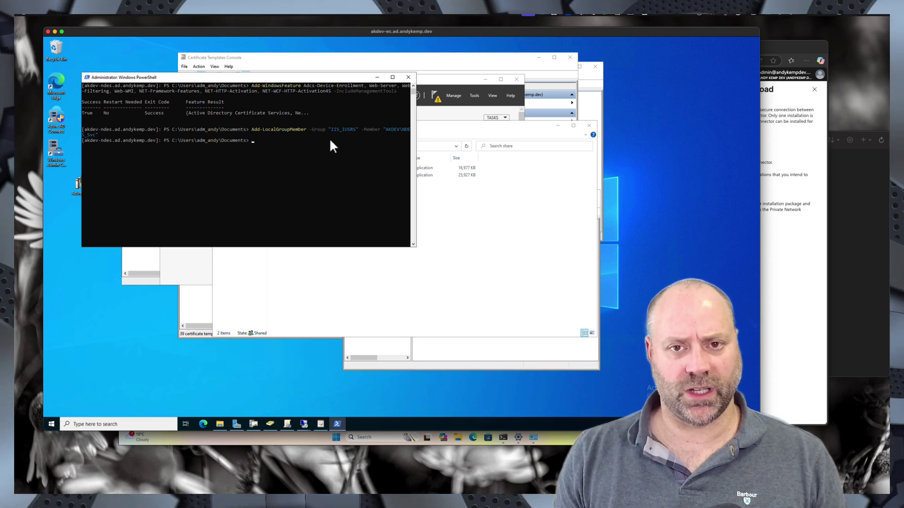
- Connect by Remote Desktop to AKDEV-NDES from All Servers using the admin password
right_click(305, 425)
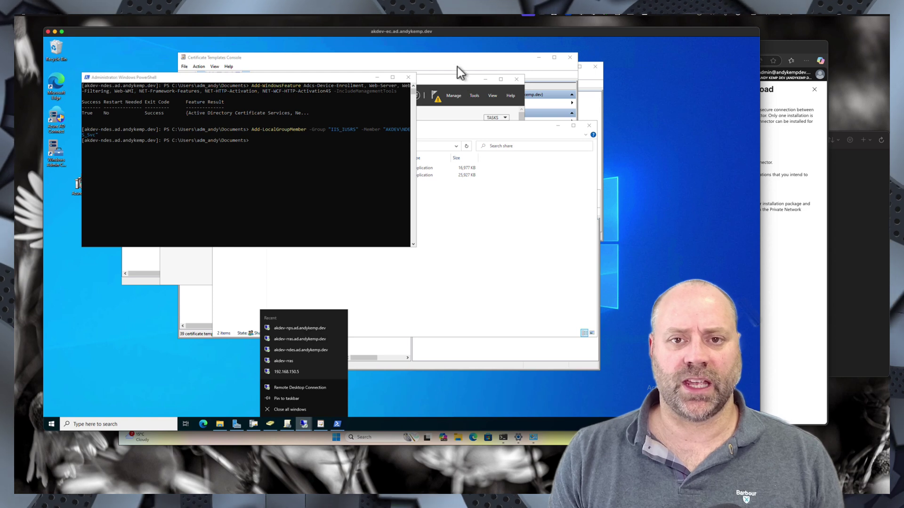
left_click(457, 80)
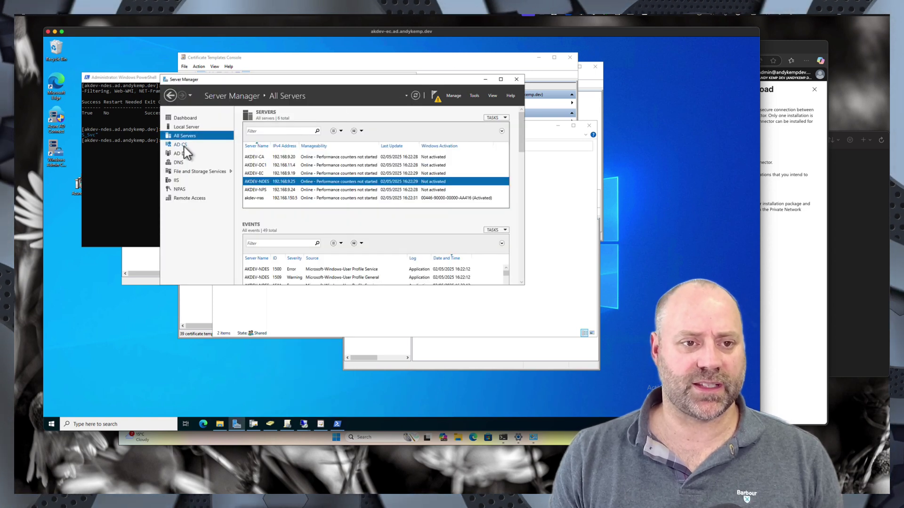
right_click(262, 181)
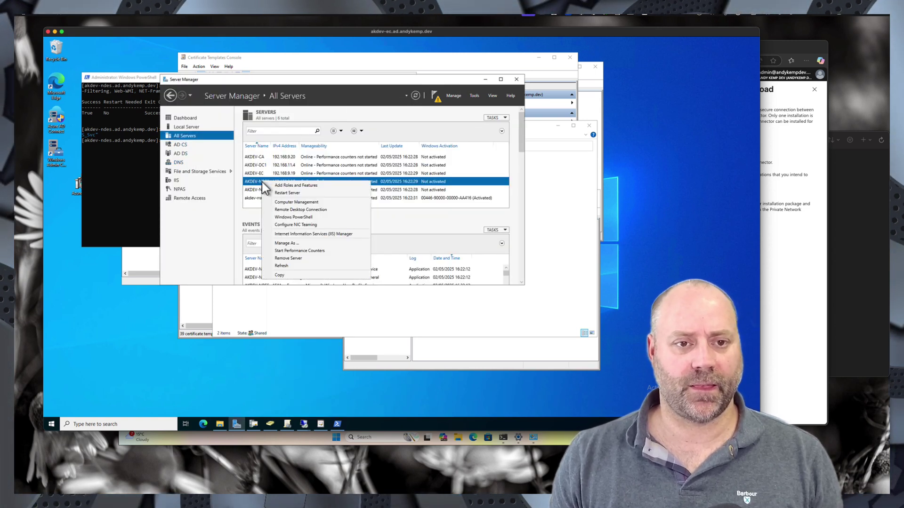
left_click(299, 209)
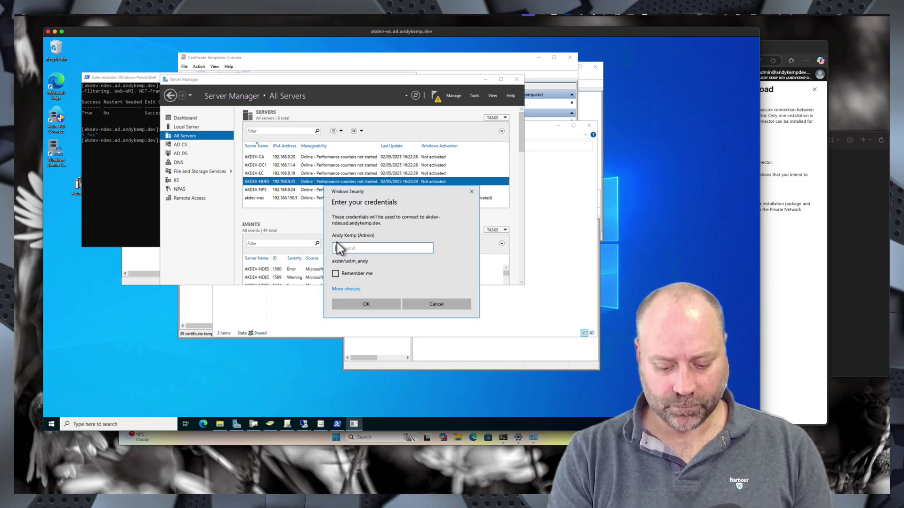
type("•••••••••")
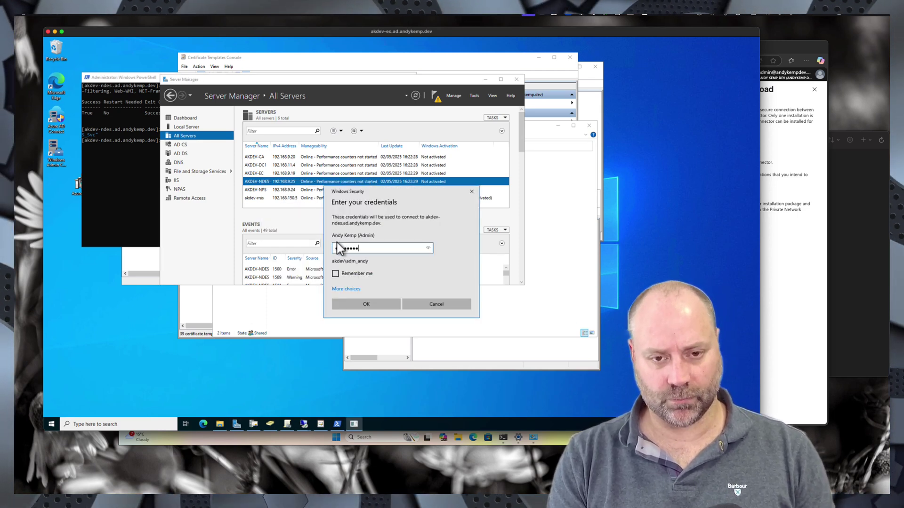
key("Return")
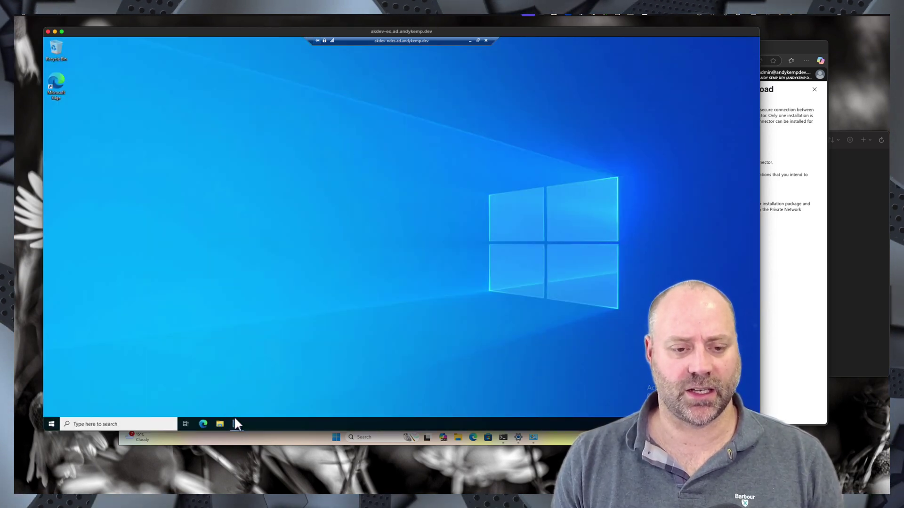
- Refresh the Server Manager dashboard and open the post-deployment notifications
left_click(237, 425)
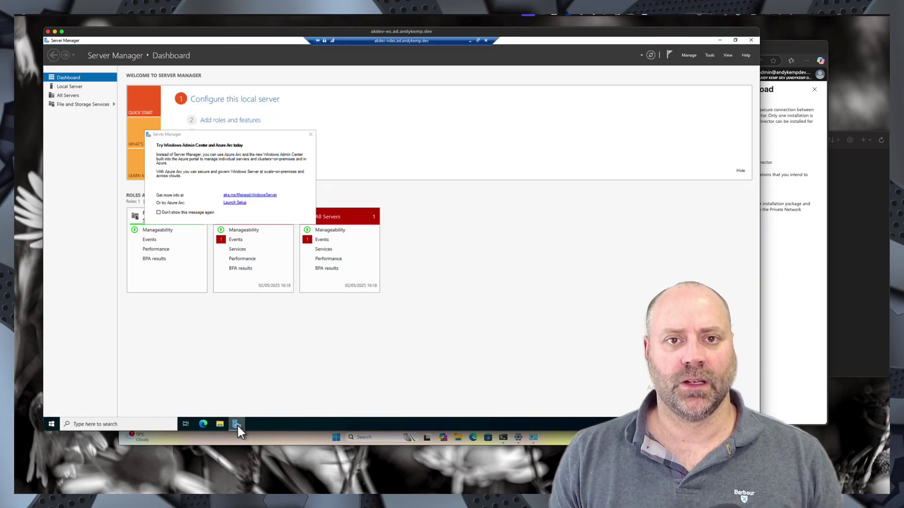
left_click(311, 135)
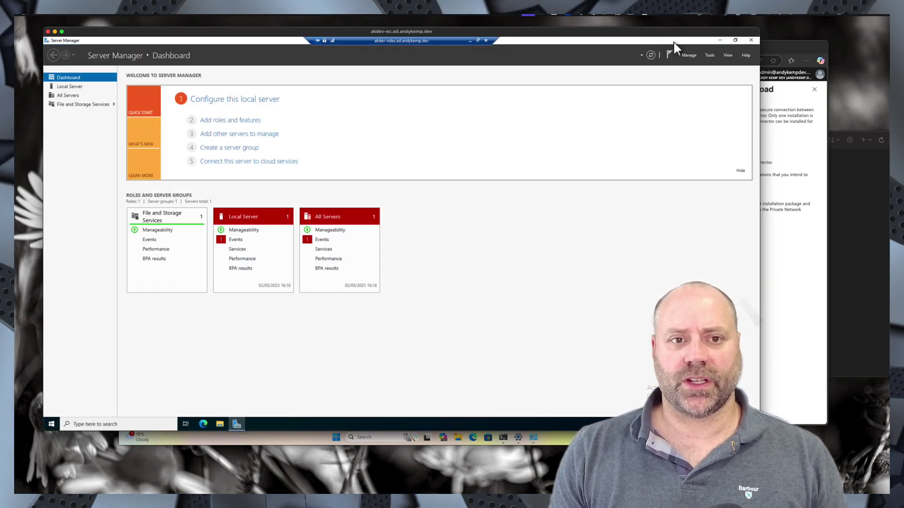
left_click(651, 55)
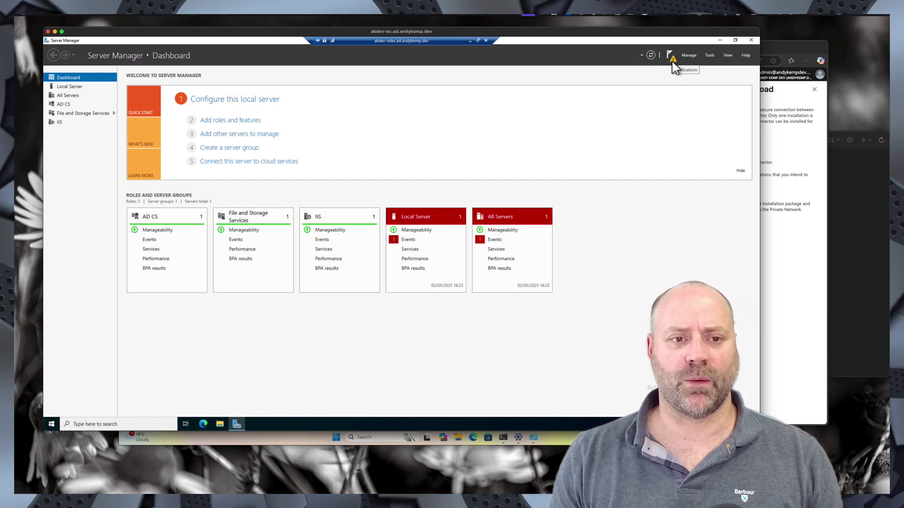
left_click(673, 60)
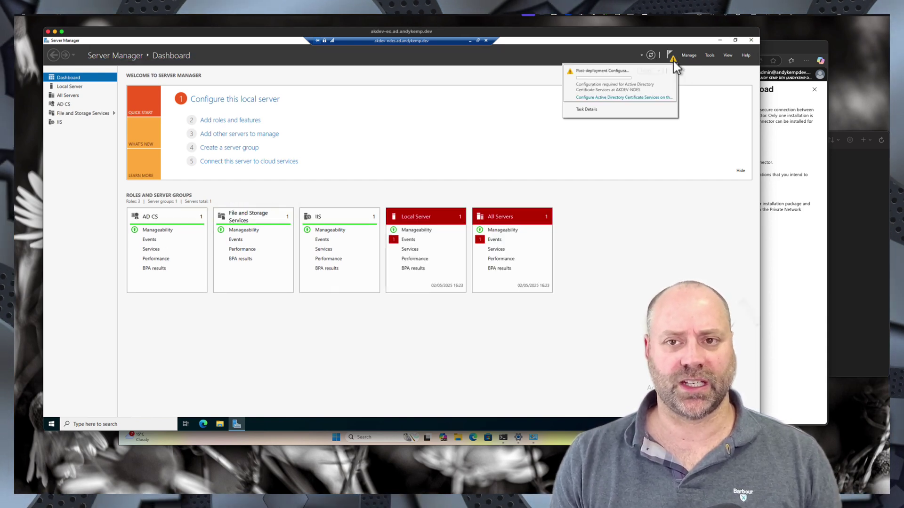
- Launch AD CS configuration with admin credentials and select Network Device Enrollment Service
left_click(591, 101)
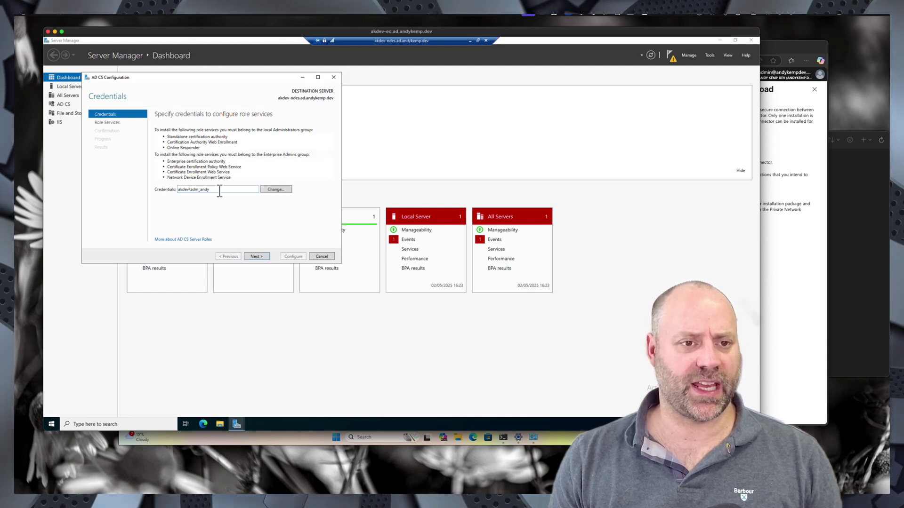
left_click(254, 256)
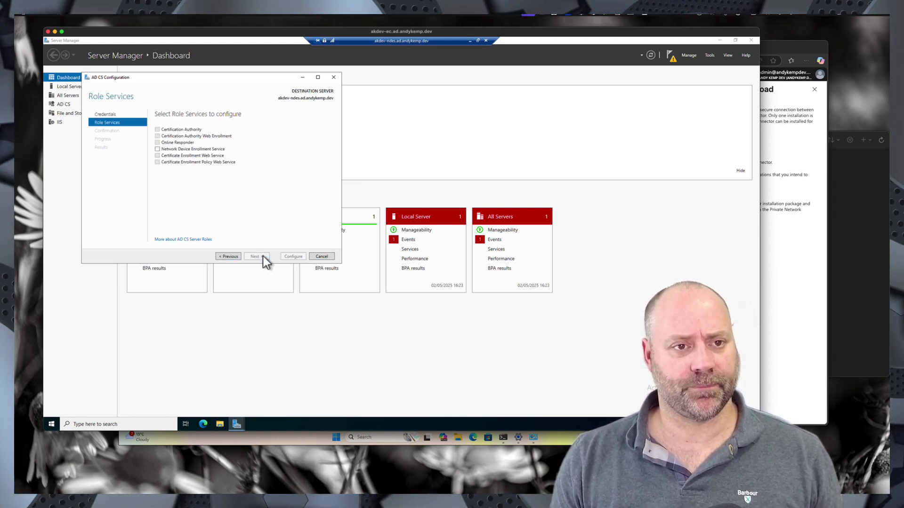
left_click(157, 150)
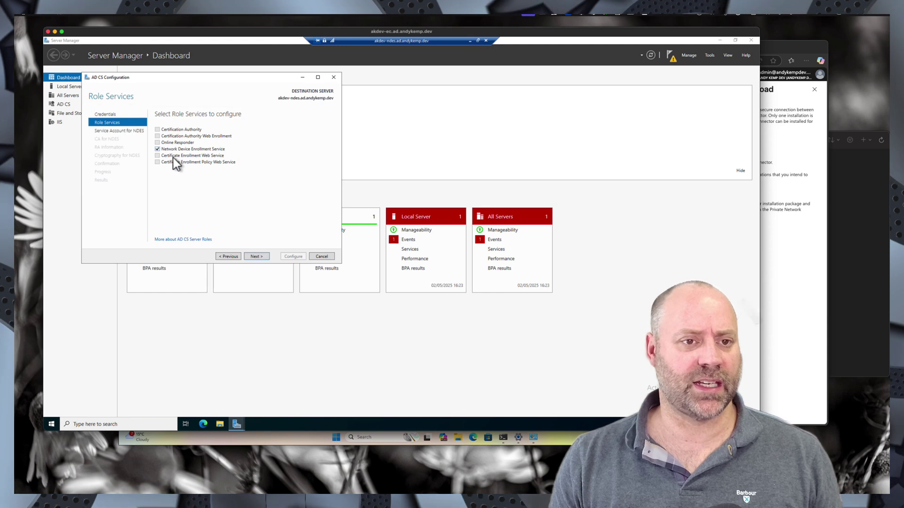
left_click(256, 257)
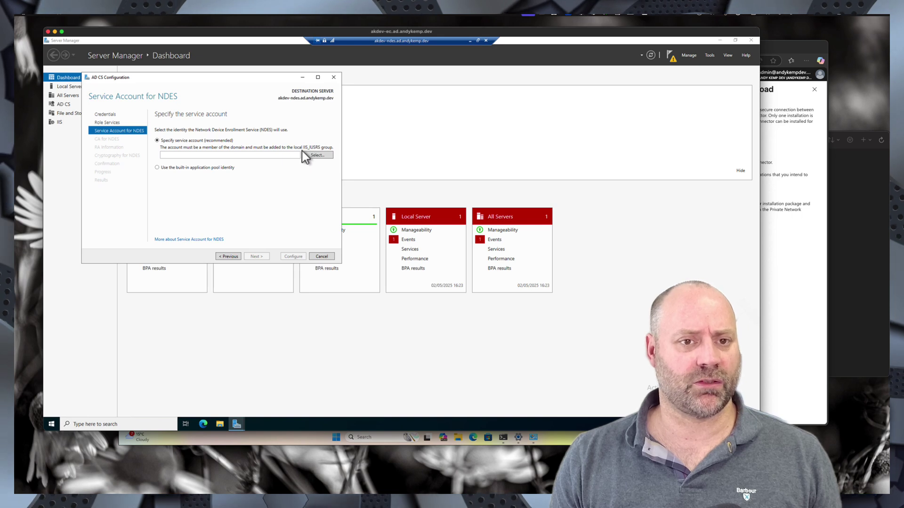
right_click(52, 426)
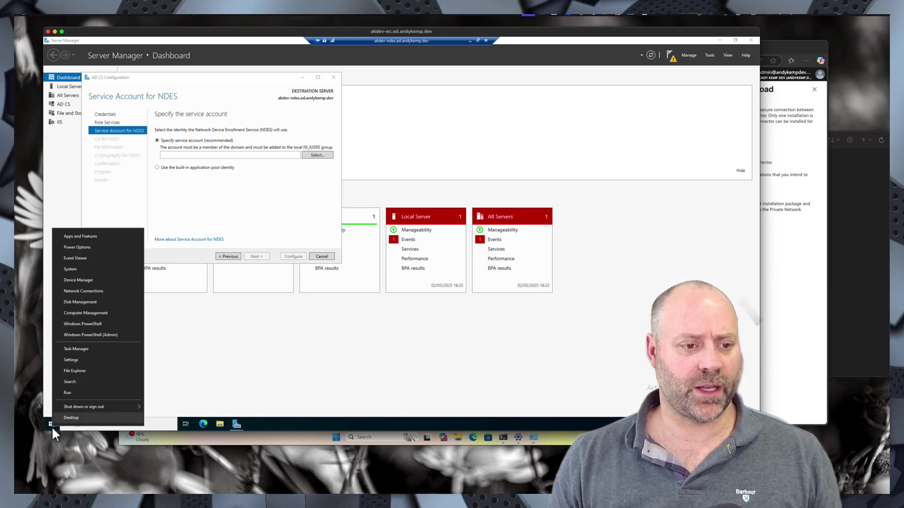
left_click(89, 314)
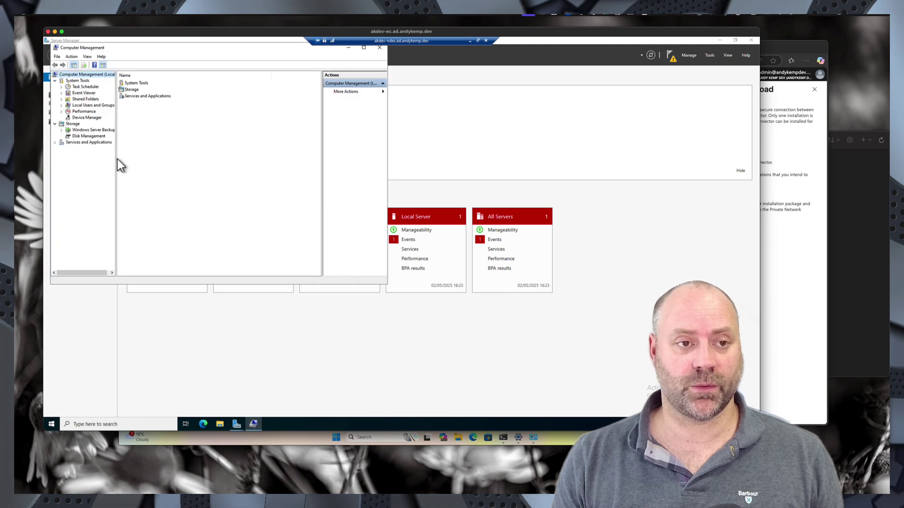
double_click(88, 106)
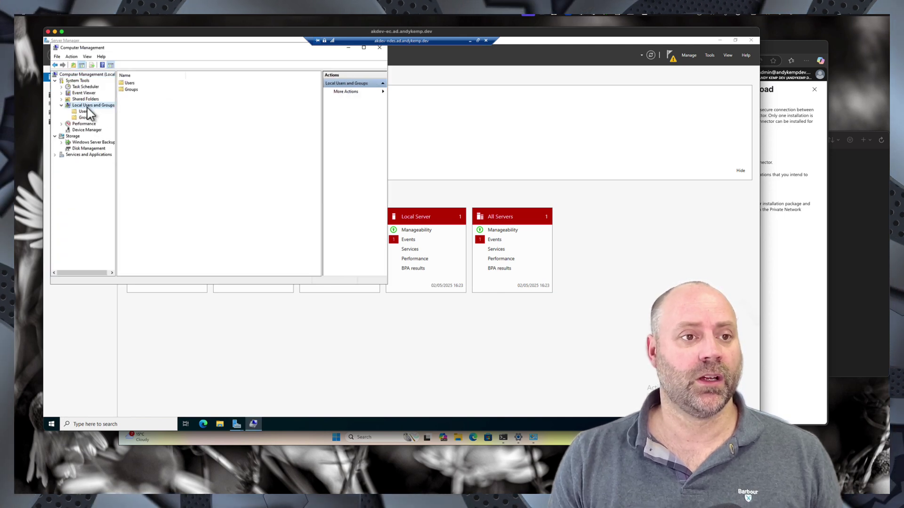
left_click(87, 118)
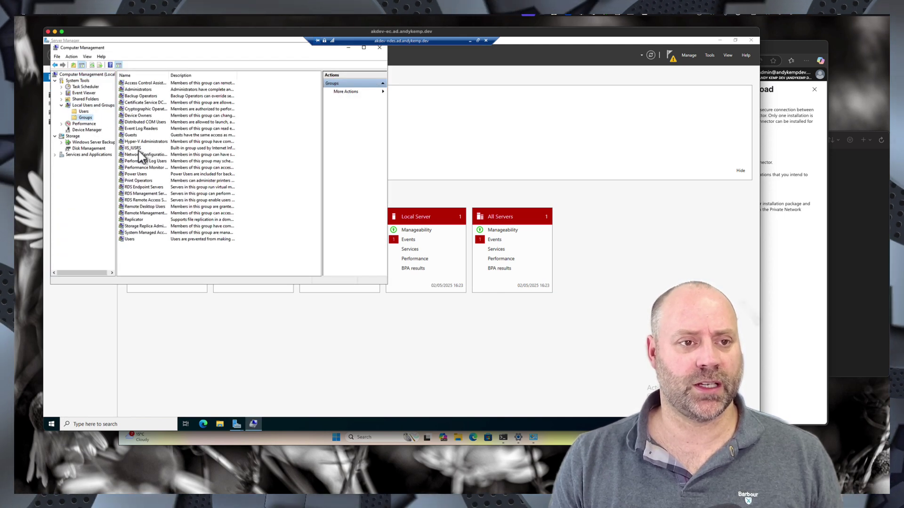
left_click(137, 149)
double_click(136, 149)
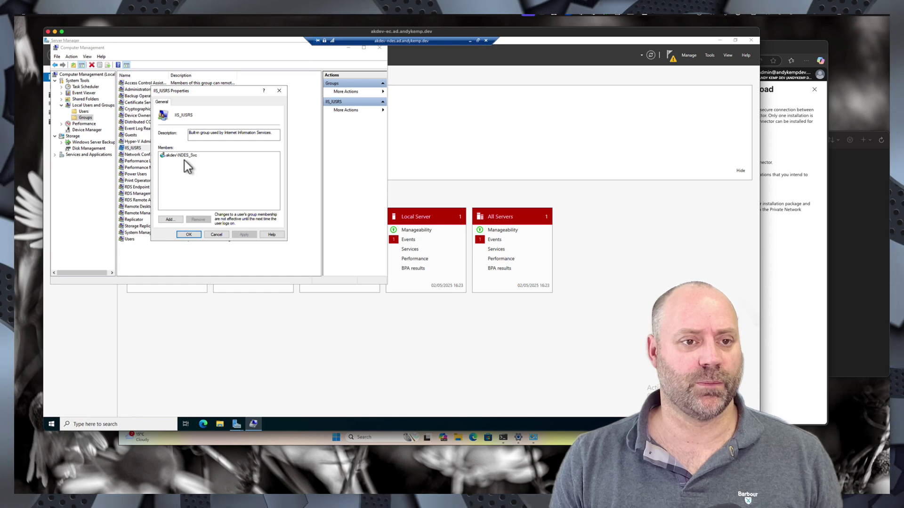
left_click(217, 235)
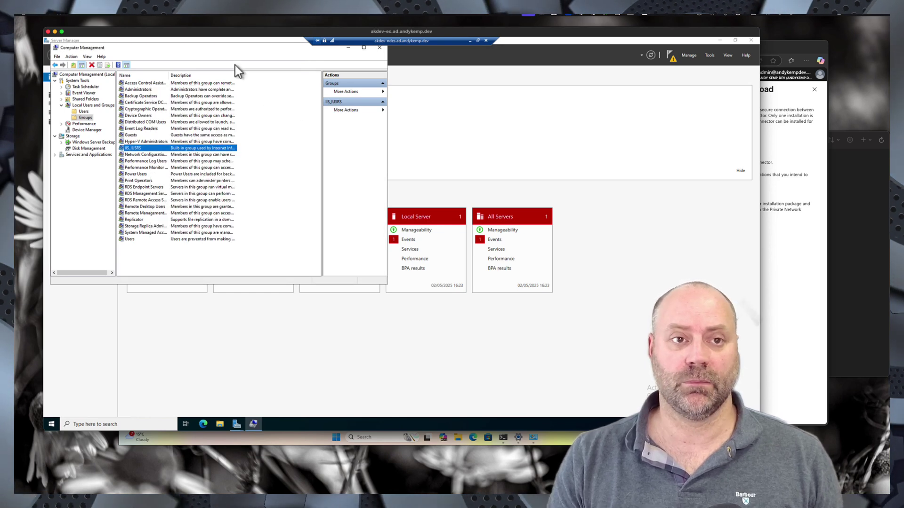
left_click_drag(232, 52, 350, 132)
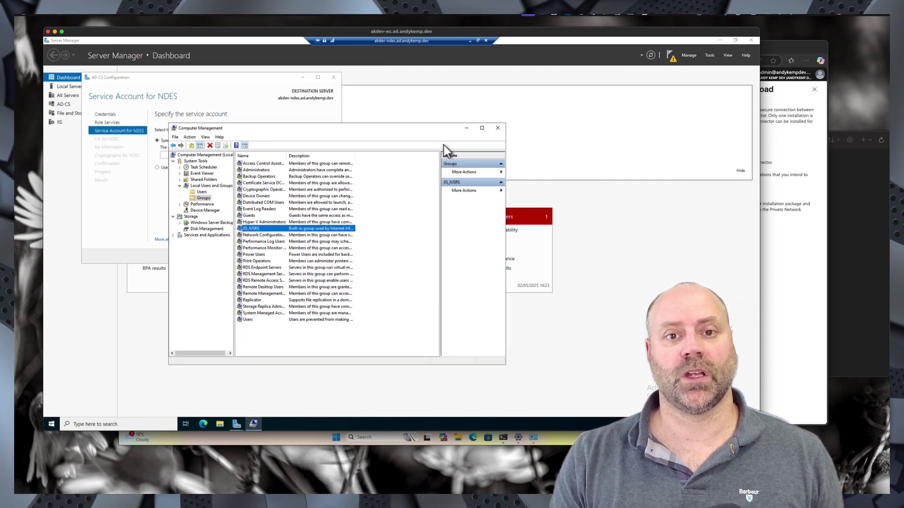
left_click(466, 129)
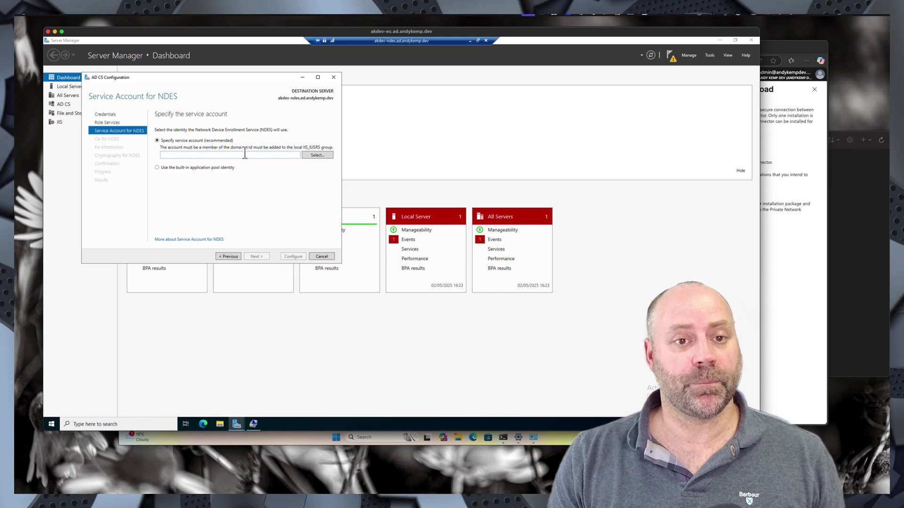
- Set NDES to run under the NDES_svc service account with its password
left_click(316, 156)
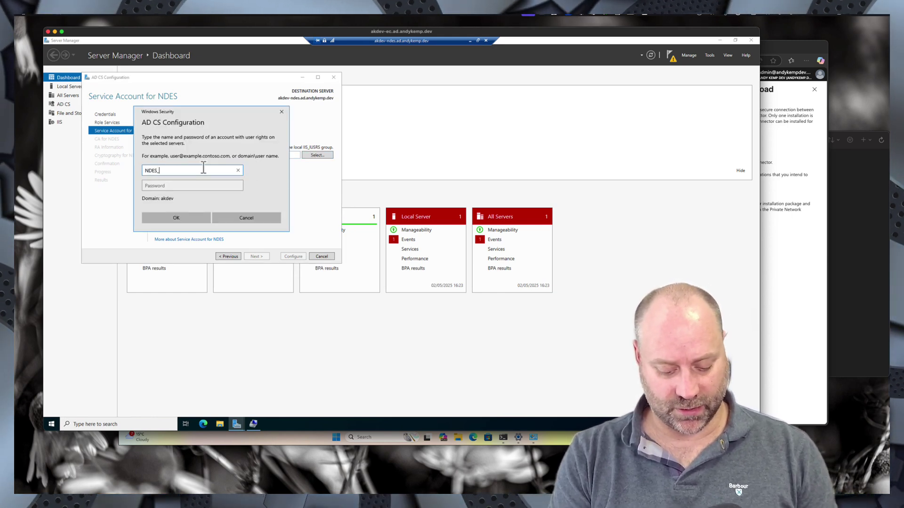
type("NDES_svc")
key("Tab")
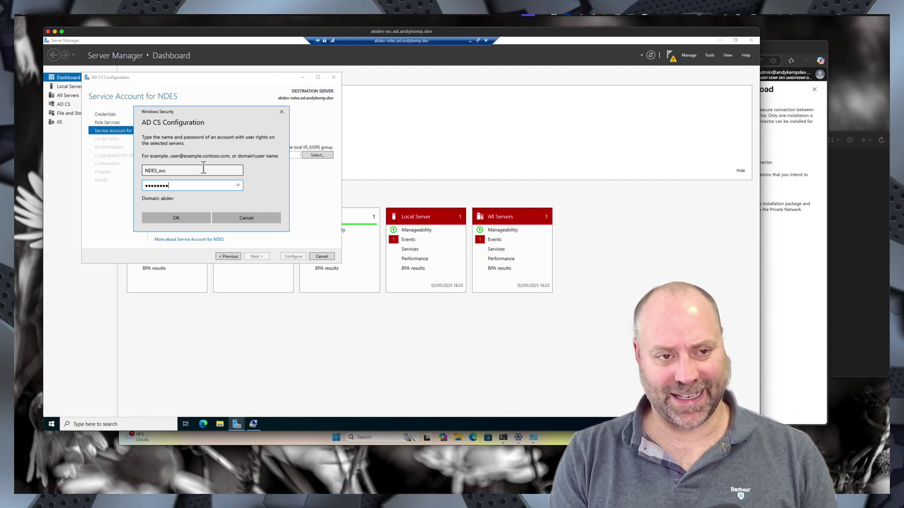
key("Return")
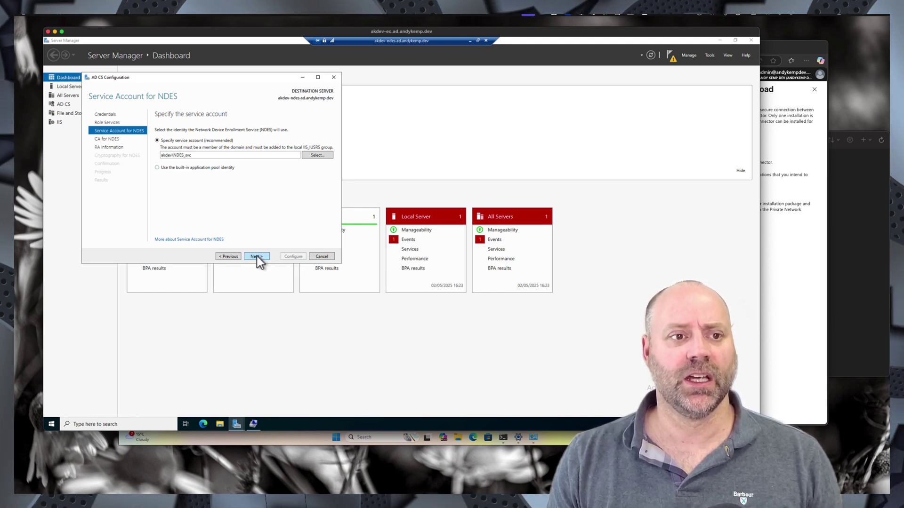
left_click(256, 256)
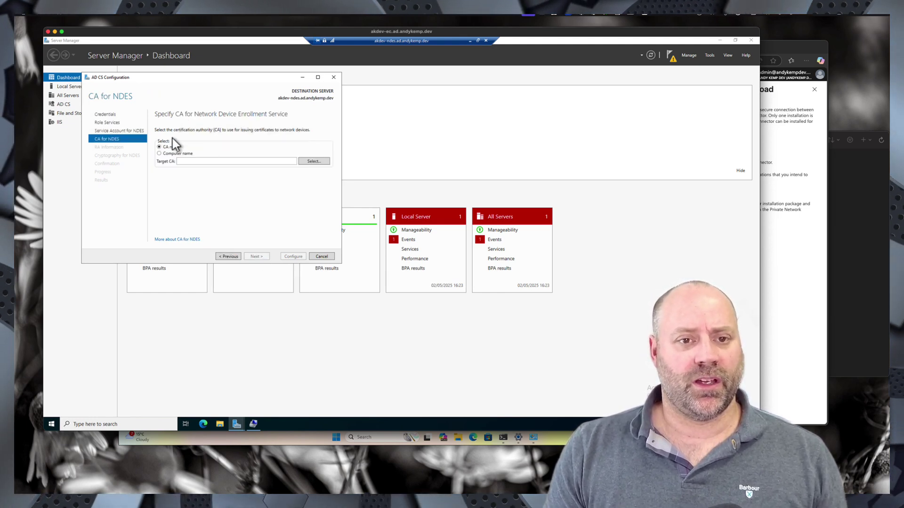
- Choose AndyKempDev-CA as the CA and accept the default RA and cryptography settings
left_click(327, 164)
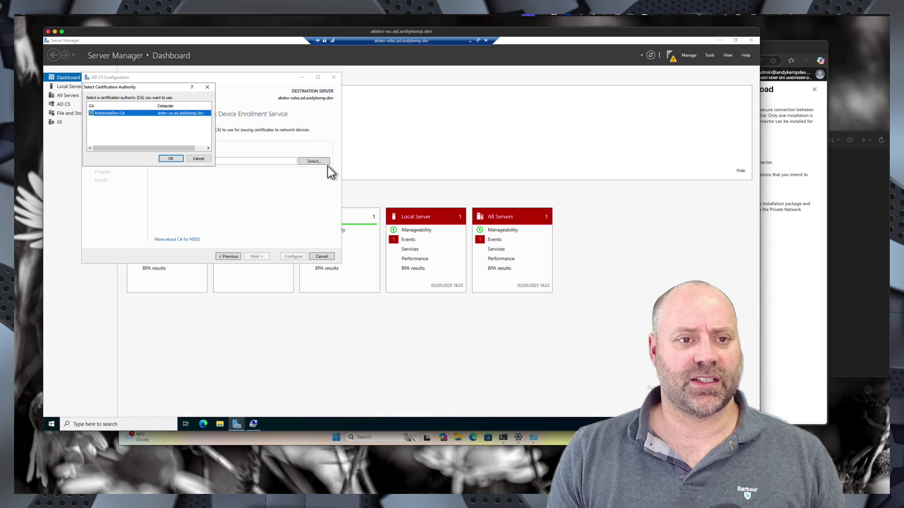
double_click(133, 114)
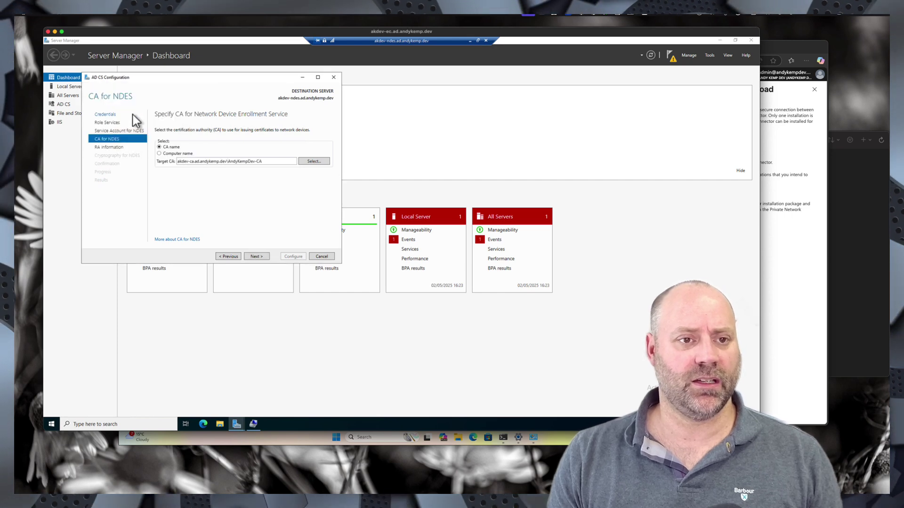
left_click(256, 257)
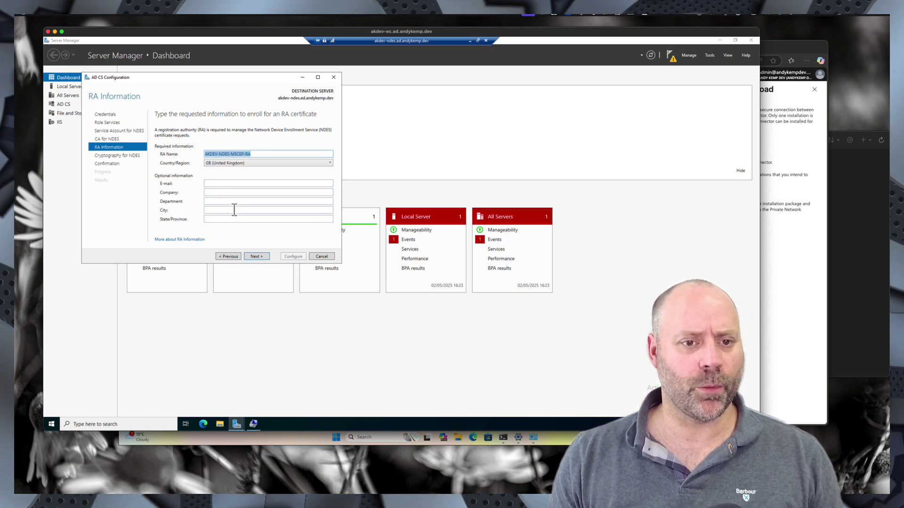
left_click(262, 257)
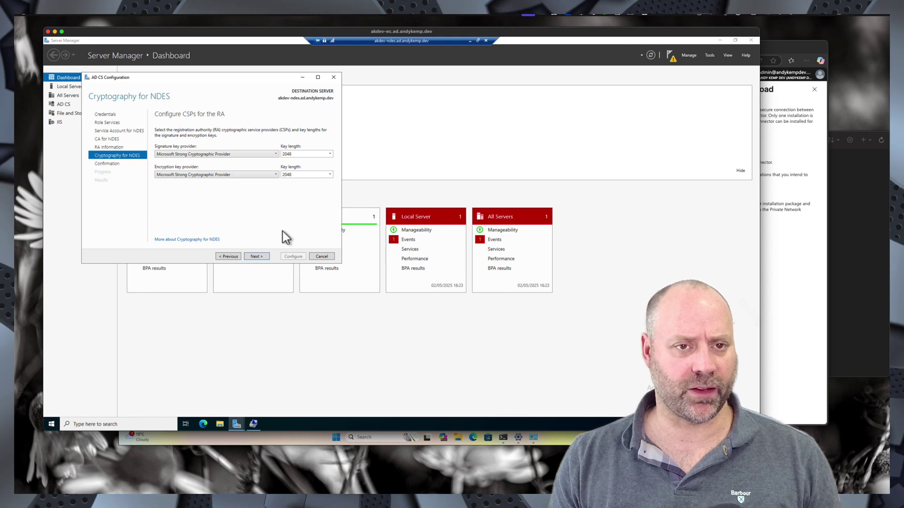
left_click(262, 257)
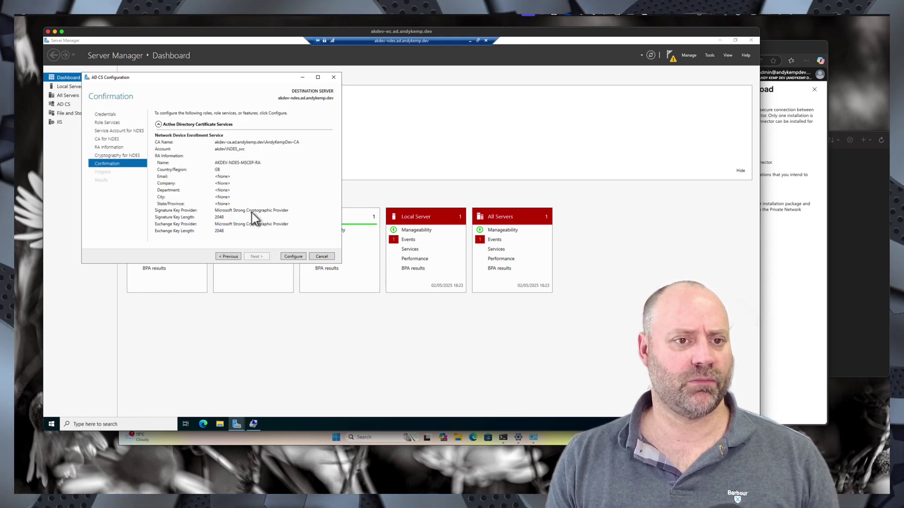
- Start configuring Network Device Enrollment Service from the wizard's Confirmation page
left_click(292, 257)
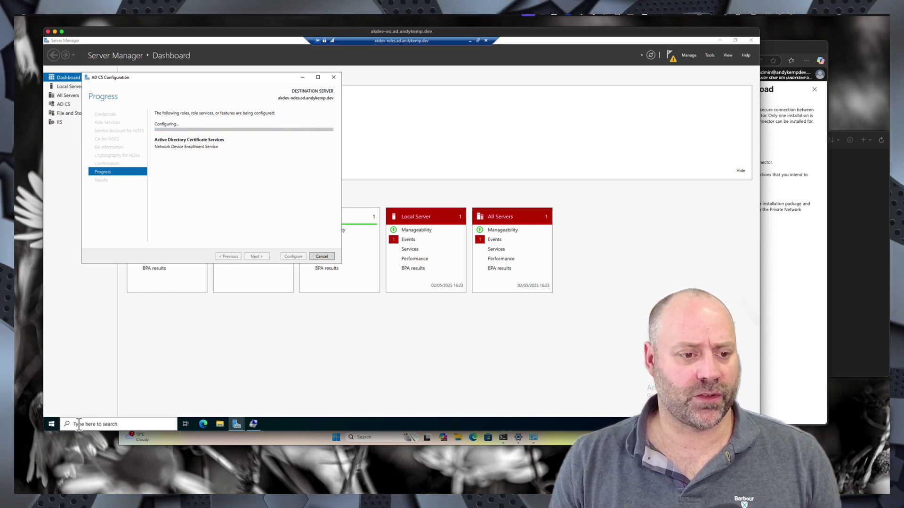
- Launch an elevated Command Prompt by searching for cmd
left_click(52, 423)
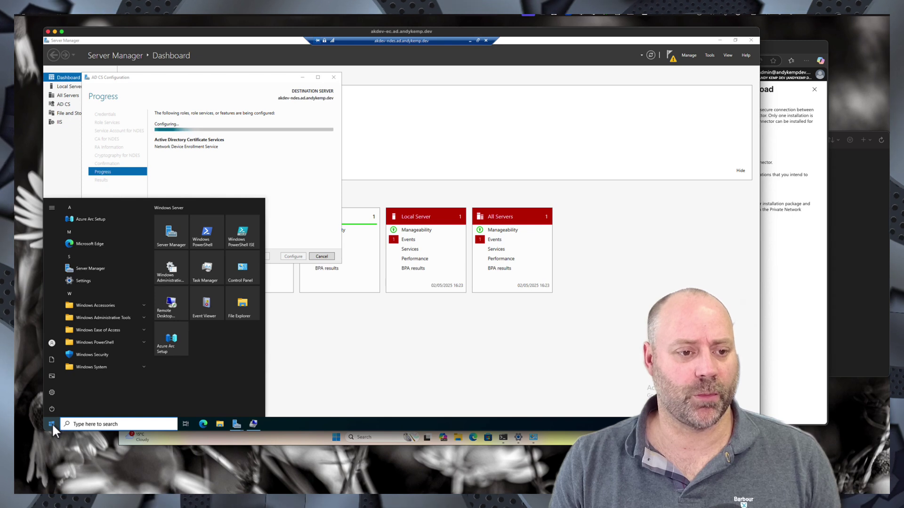
right_click(51, 422)
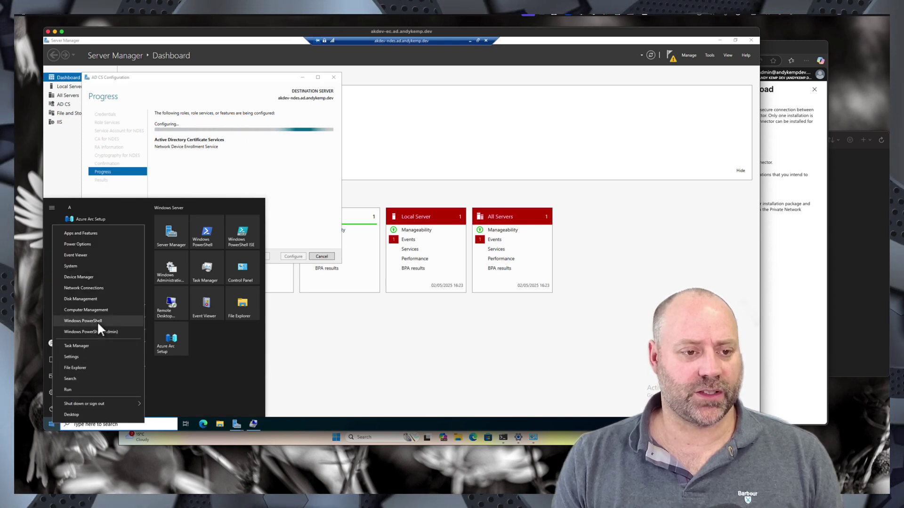
left_click(155, 425)
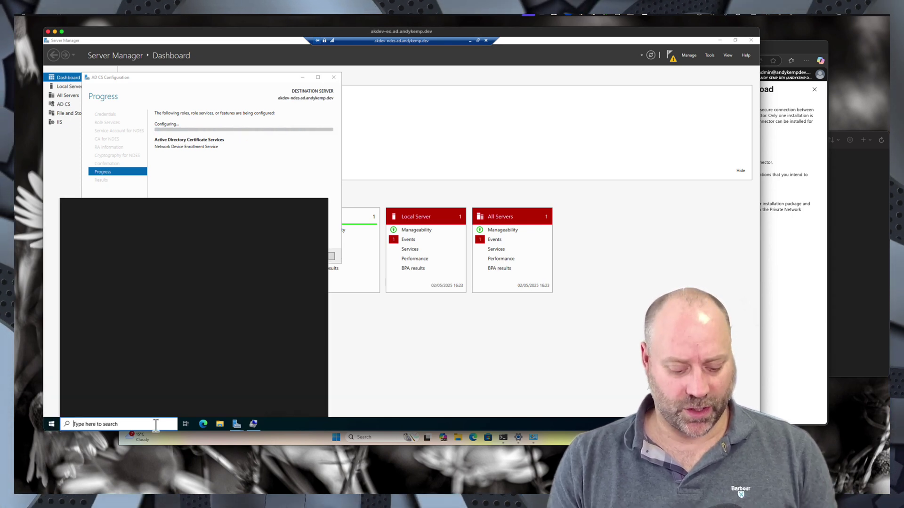
type("cmd")
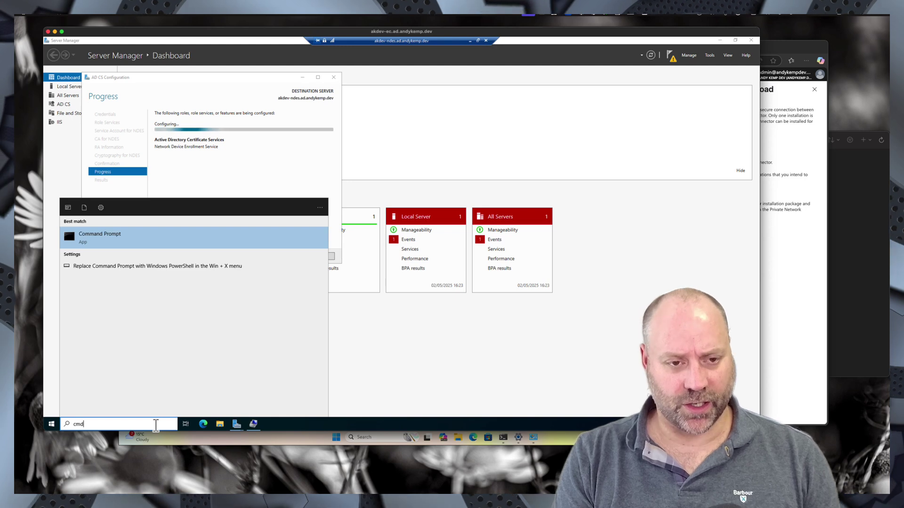
key("ctrl+shift+Return")
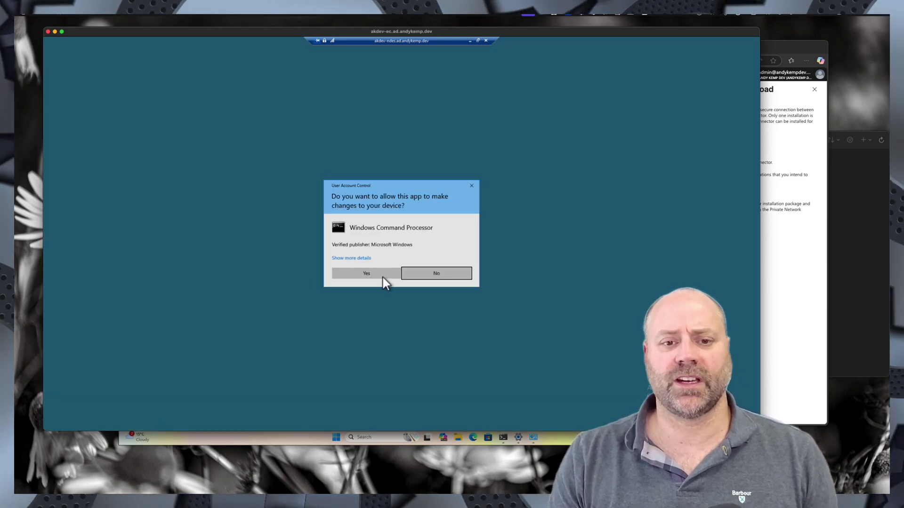
left_click(373, 275)
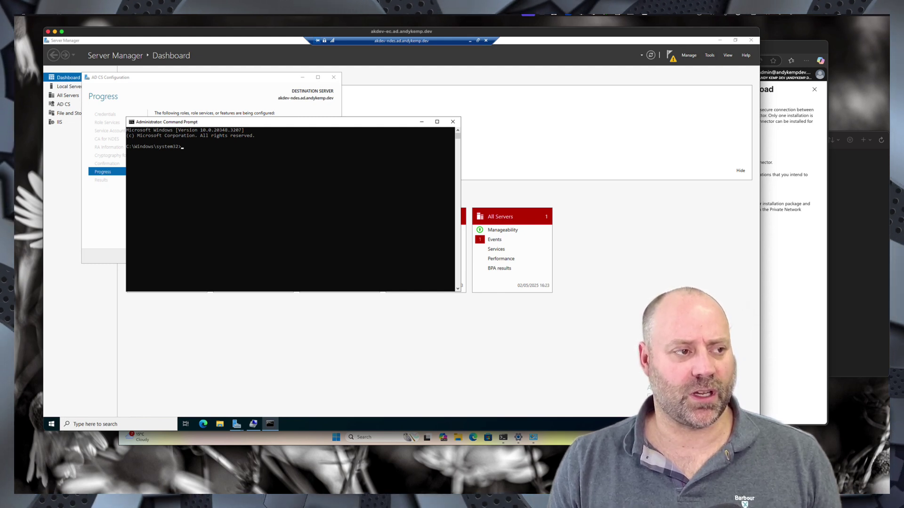
- Run setspn -s http/akdev-ndes.ad.andykemp.dev akdev\NDES_svc to register the SPN
left_click(192, 162)
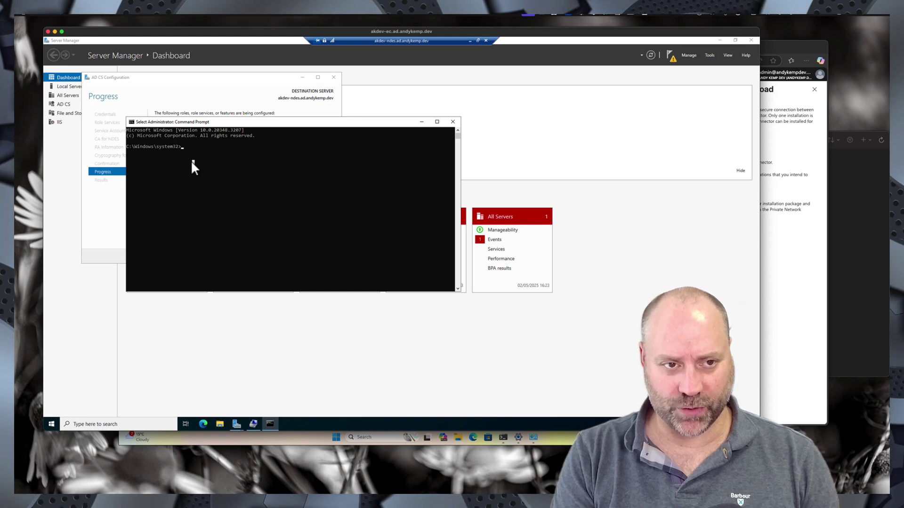
type("sets")
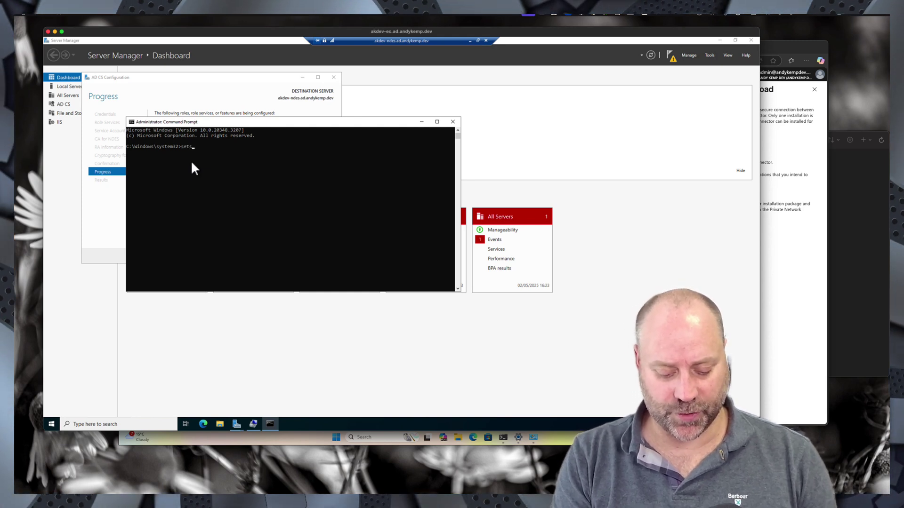
type("pn ")
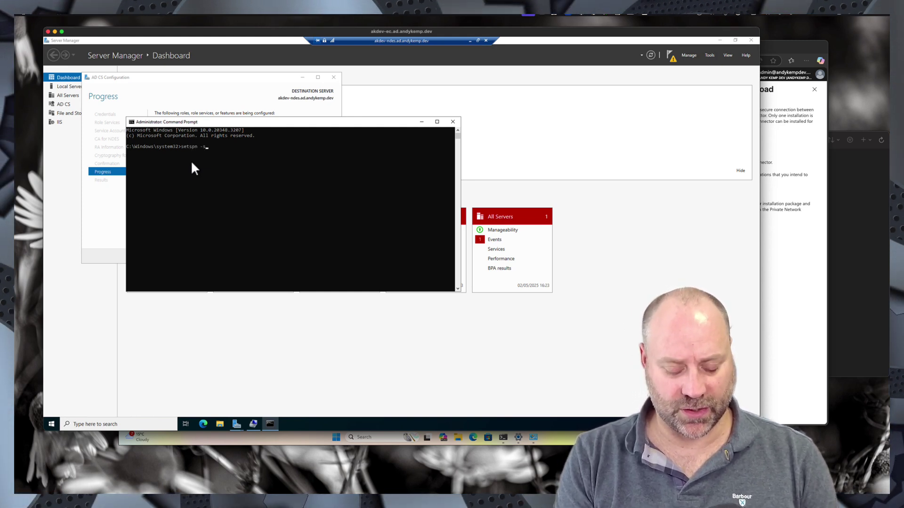
type("-s htt")
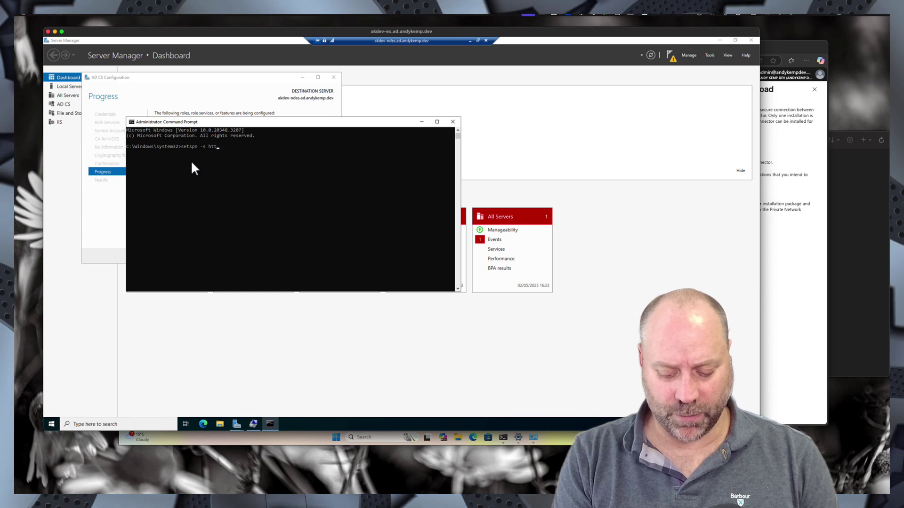
type("p/")
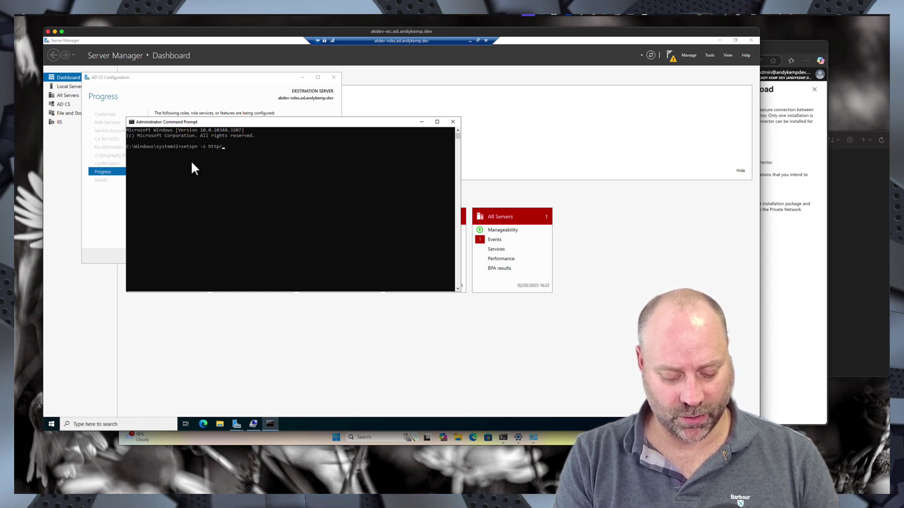
type("akde")
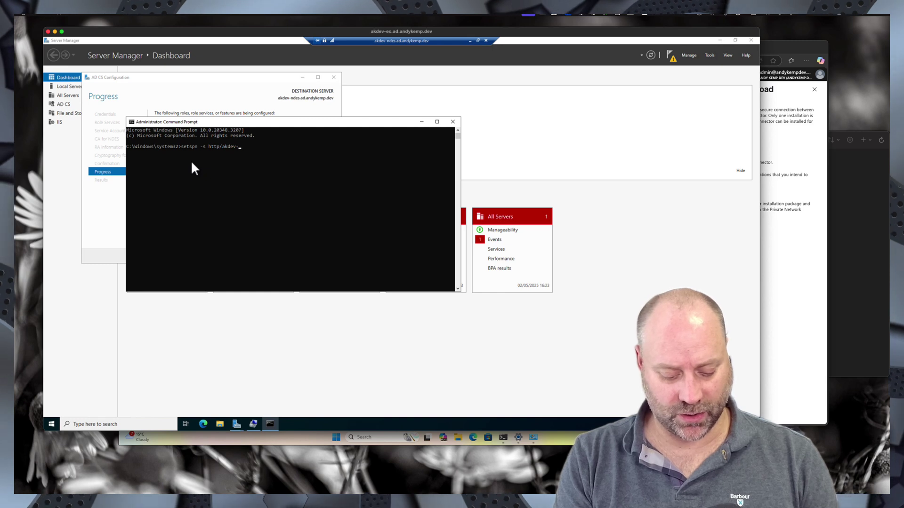
type("v-nde")
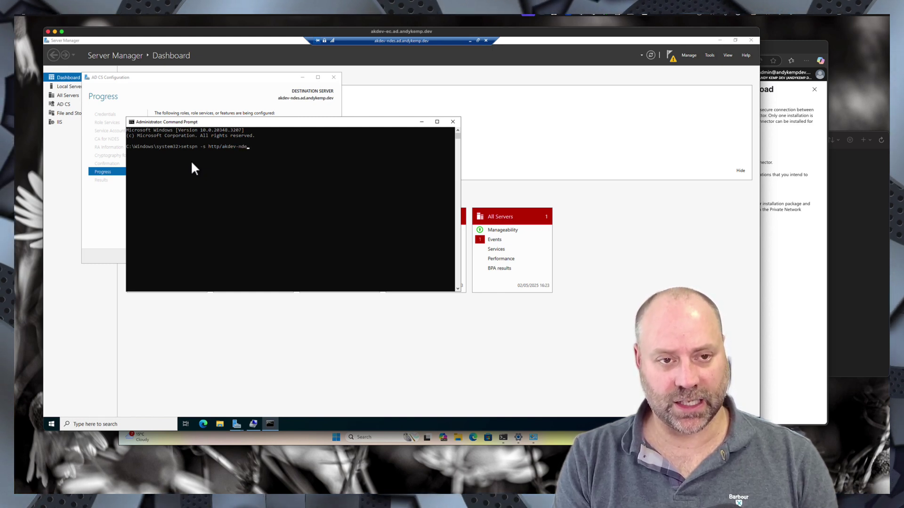
type("s.ad.")
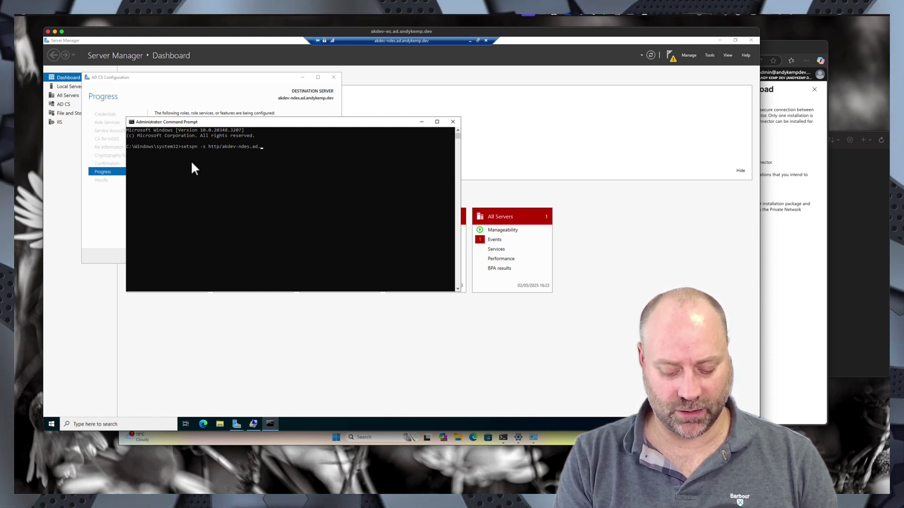
type("andykemp.dev")
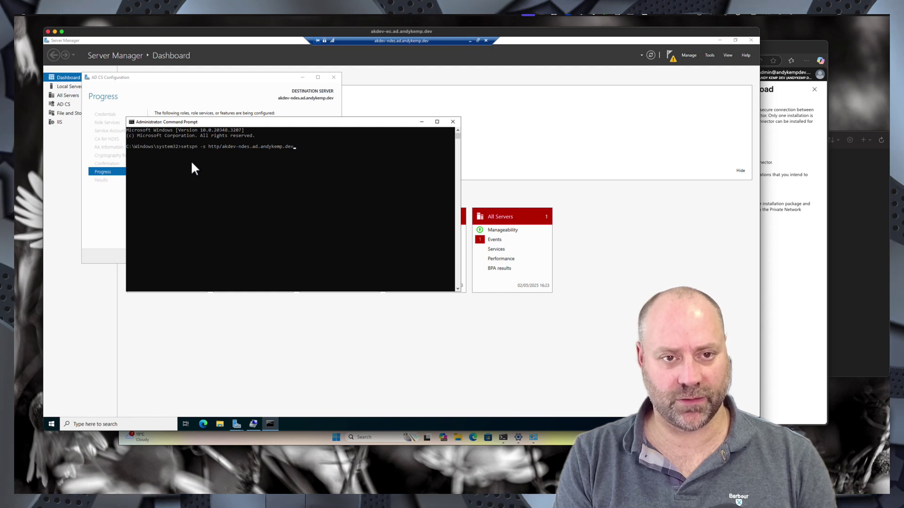
type(" akde")
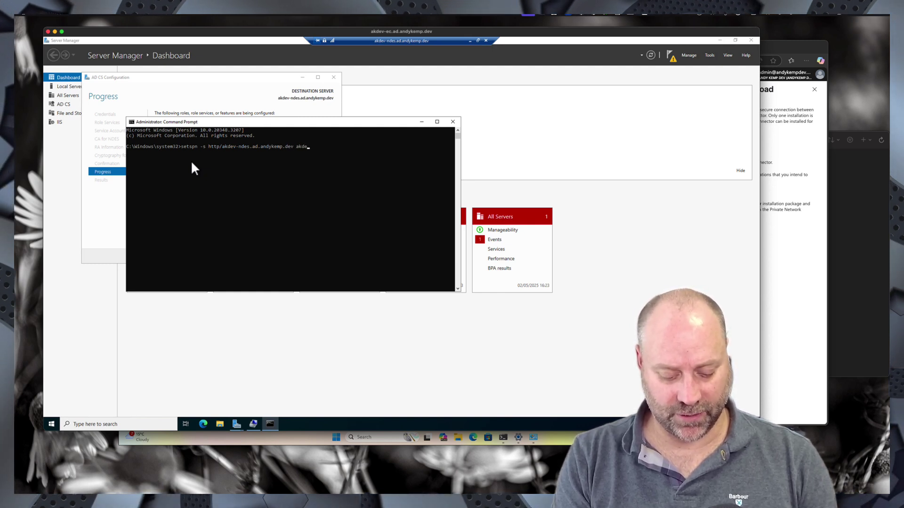
type("v\\NDES_svc")
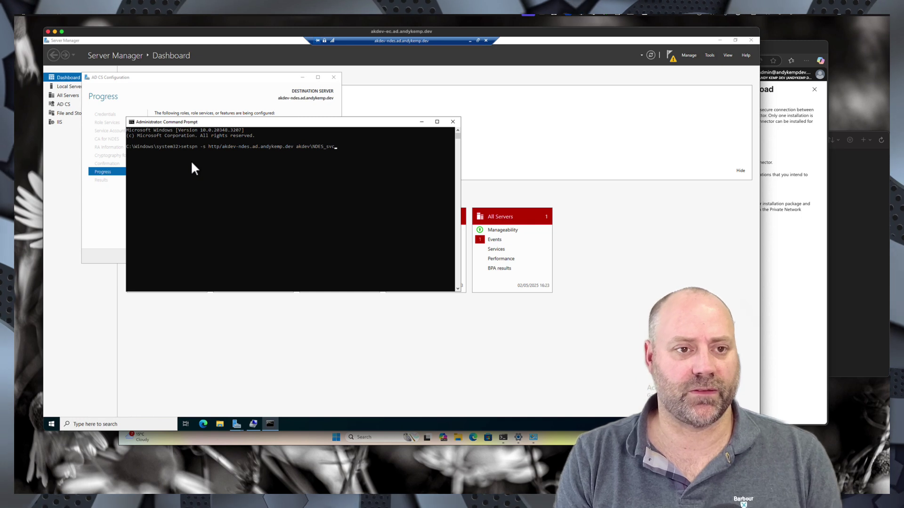
key("Return")
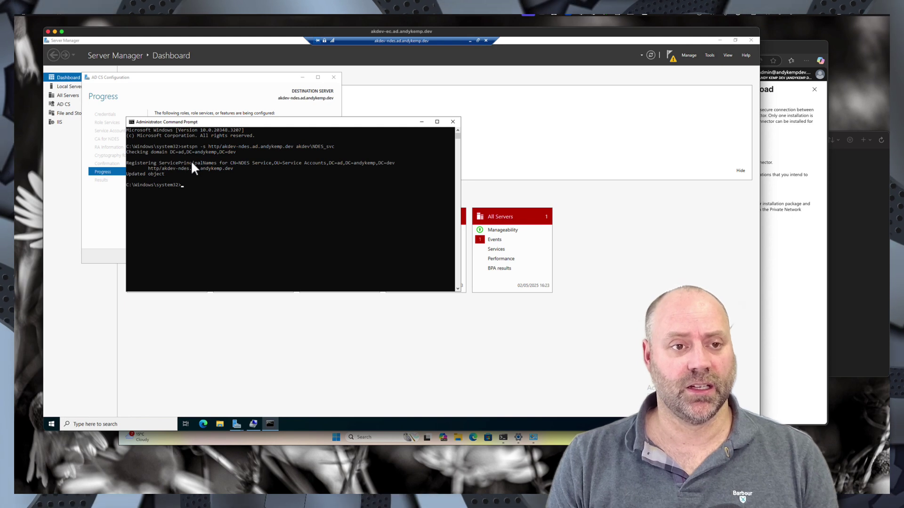
left_click(216, 93)
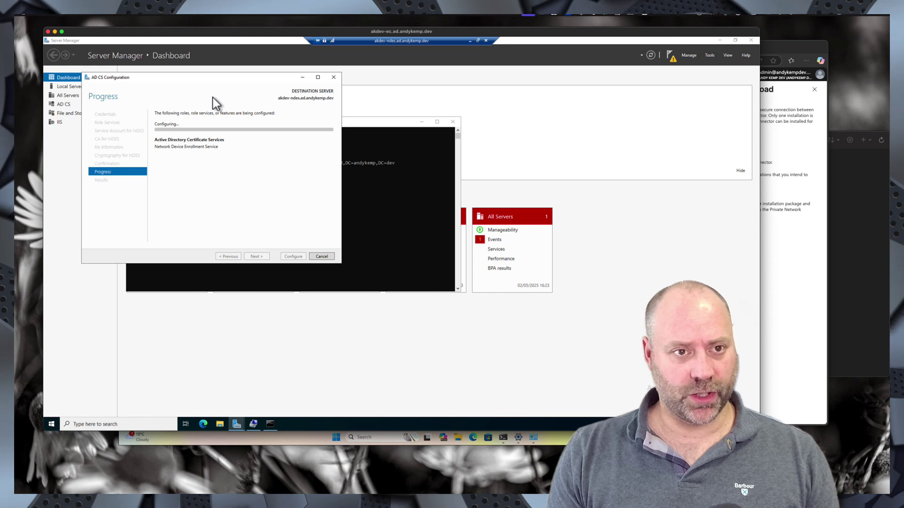
- Close the AD CS wizard once NDES configuration reports success
mouse_move(234, 425)
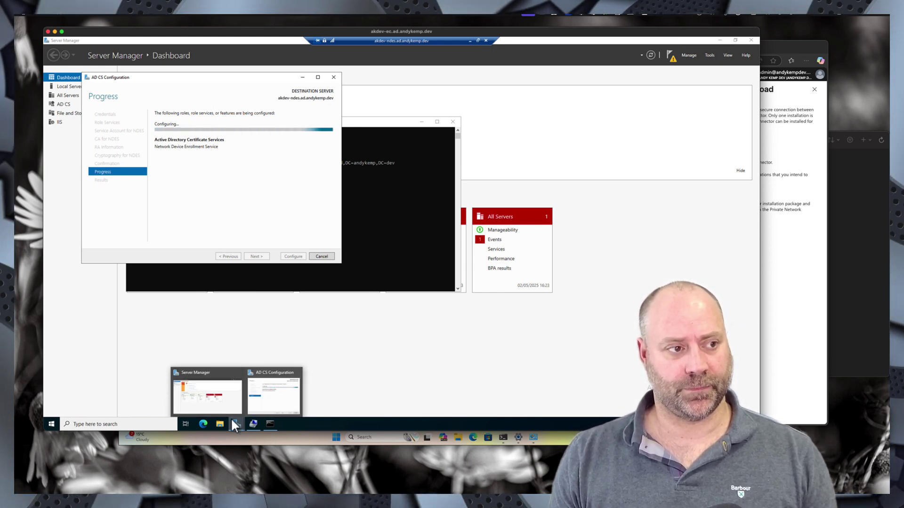
mouse_move(205, 410)
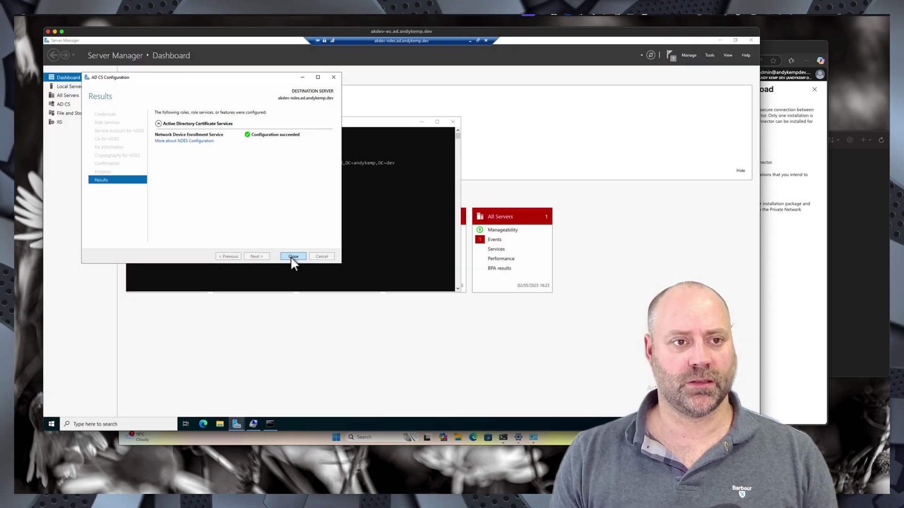
left_click(290, 256)
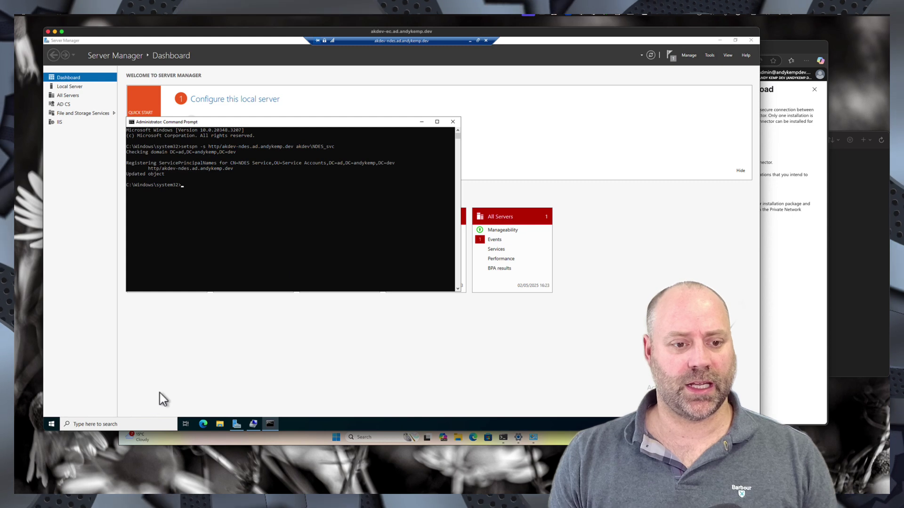
left_click(51, 424)
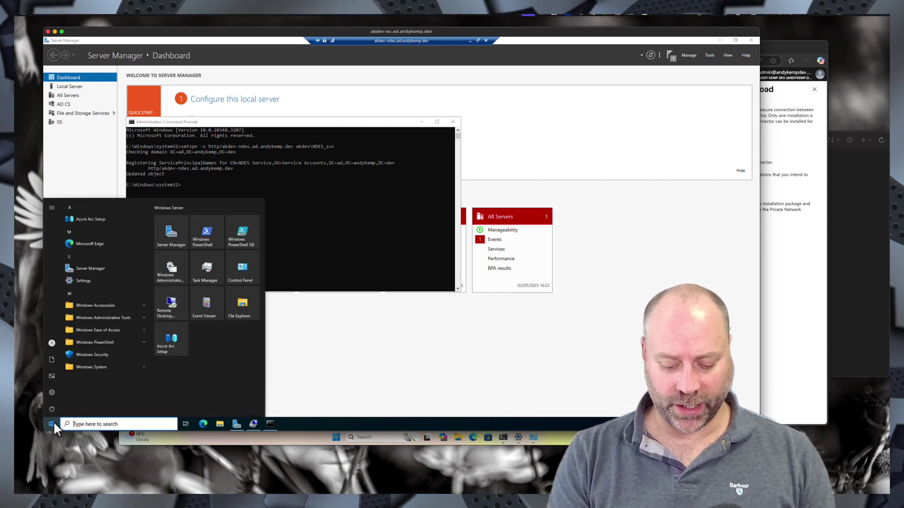
- Launch IIS Manager and open the Default Web Site's bindings
type("iis")
key("Return")
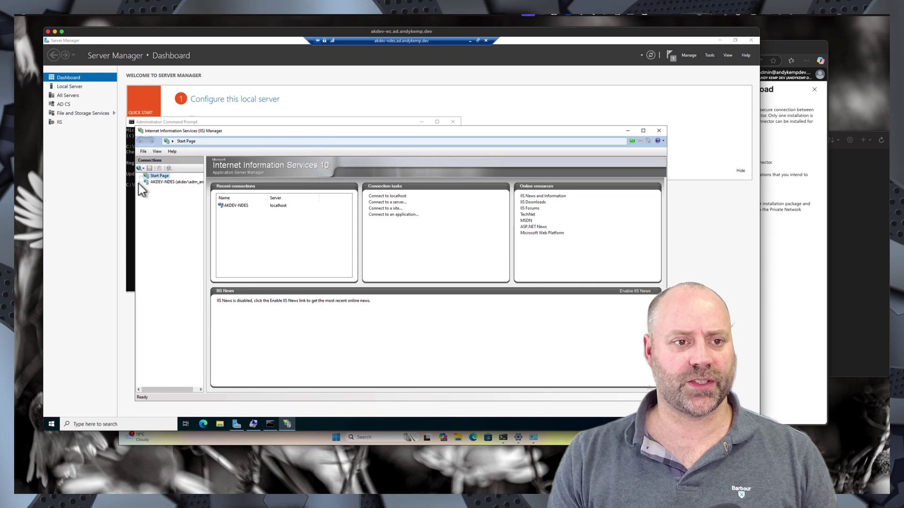
left_click(140, 183)
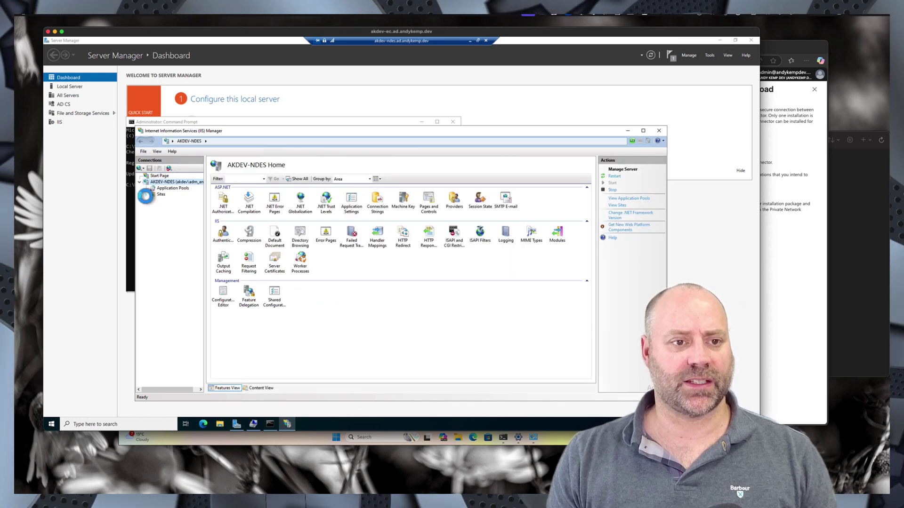
left_click(146, 194)
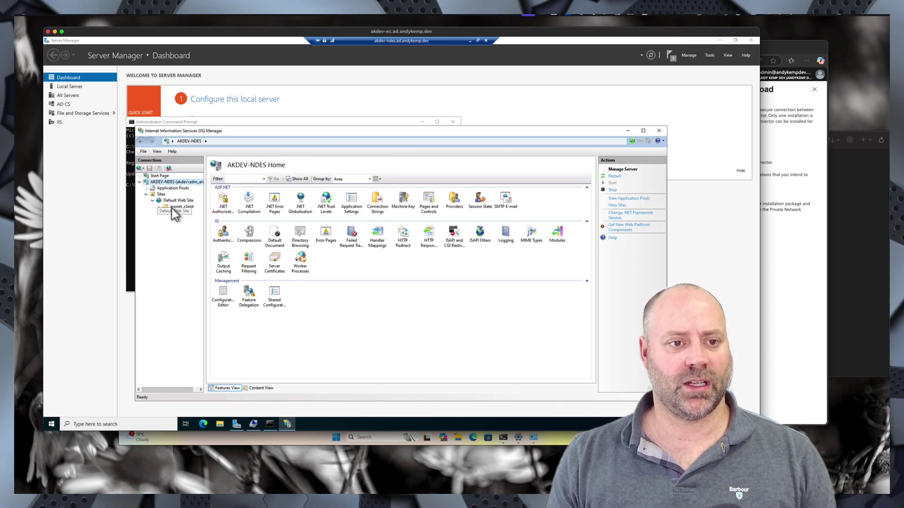
left_click(171, 201)
right_click(165, 201)
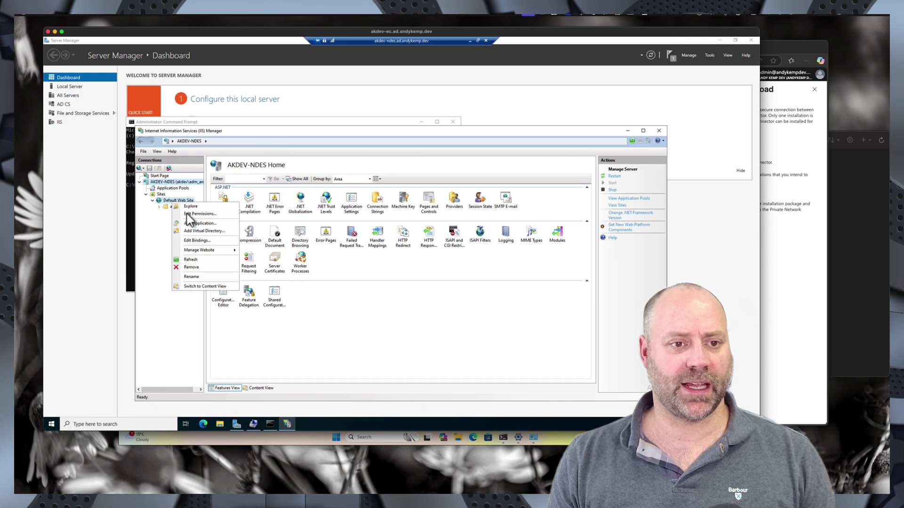
left_click(196, 240)
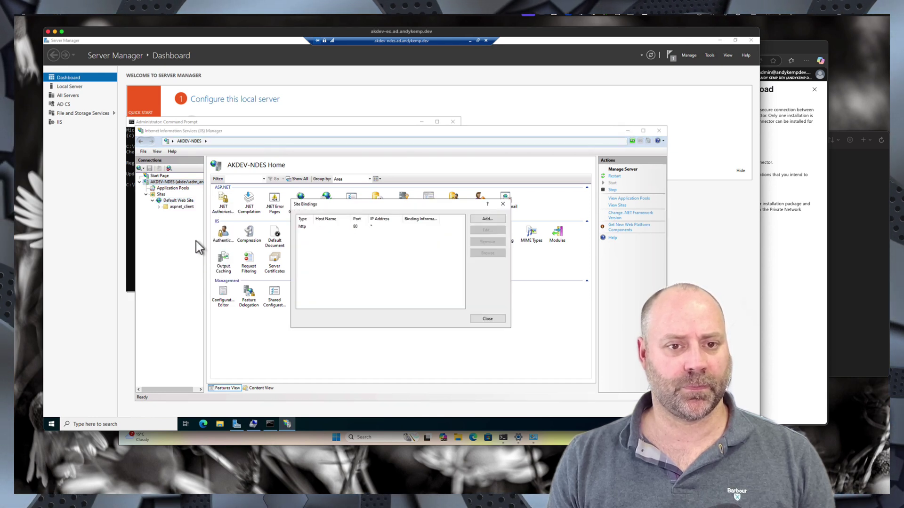
- Add an https binding on port 443 using the akdev-ndes.ad.andykemp.dev certificate
left_click(486, 220)
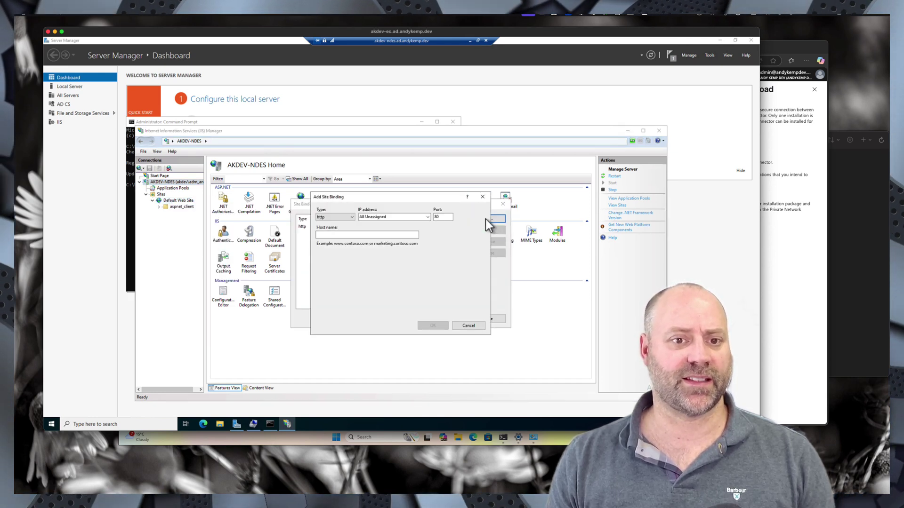
left_click(332, 229)
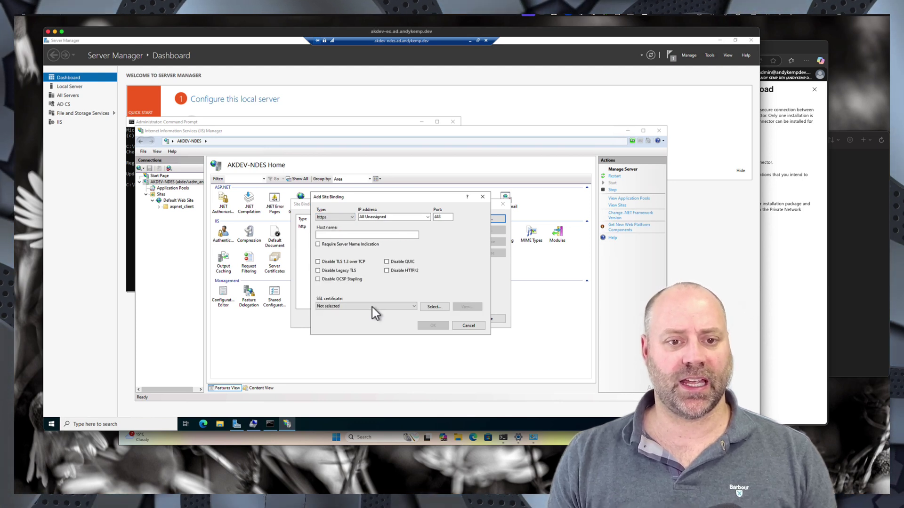
left_click(351, 307)
left_click(346, 318)
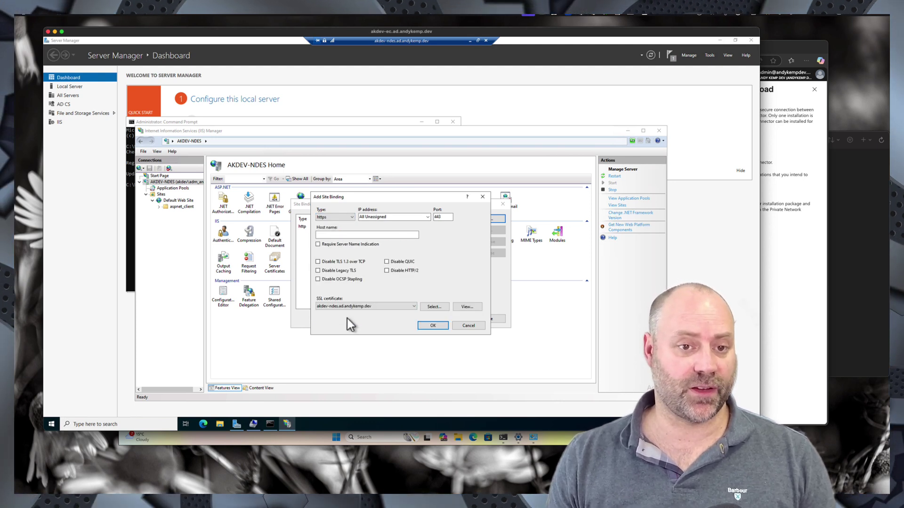
left_click(433, 326)
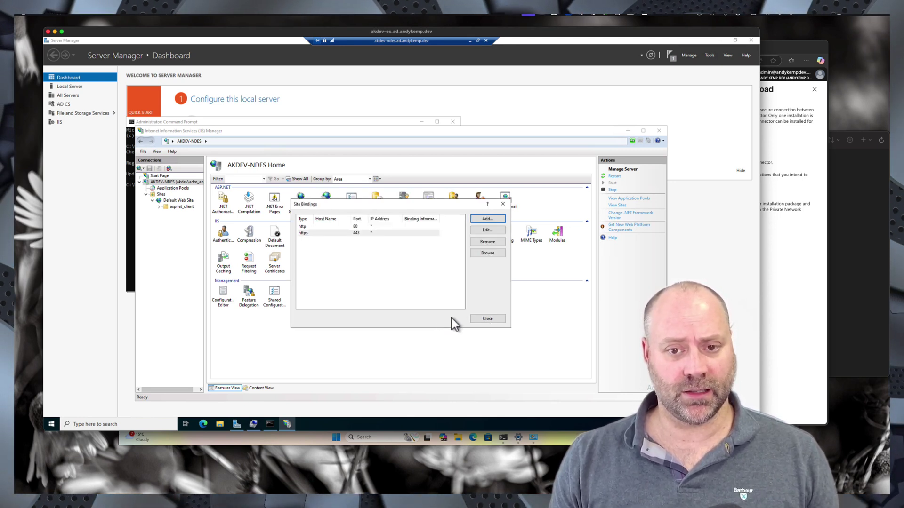
left_click(488, 319)
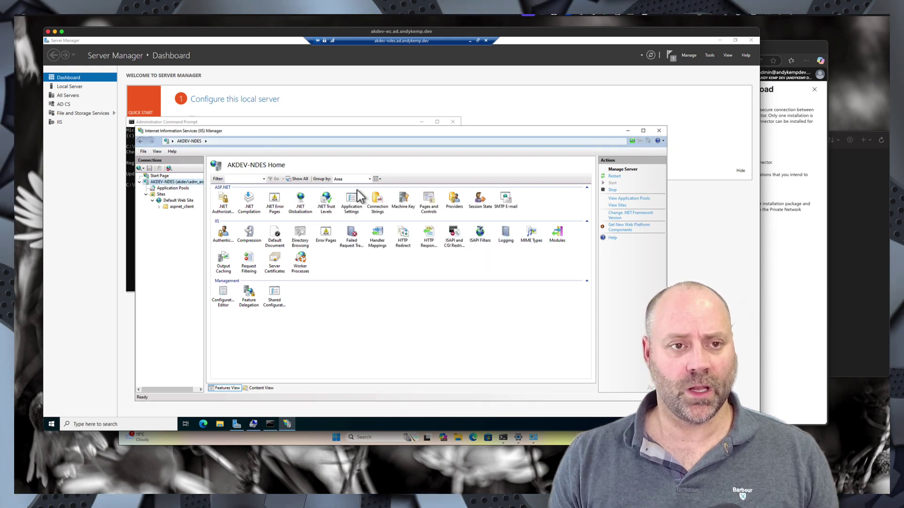
left_click(628, 130)
left_click(535, 113)
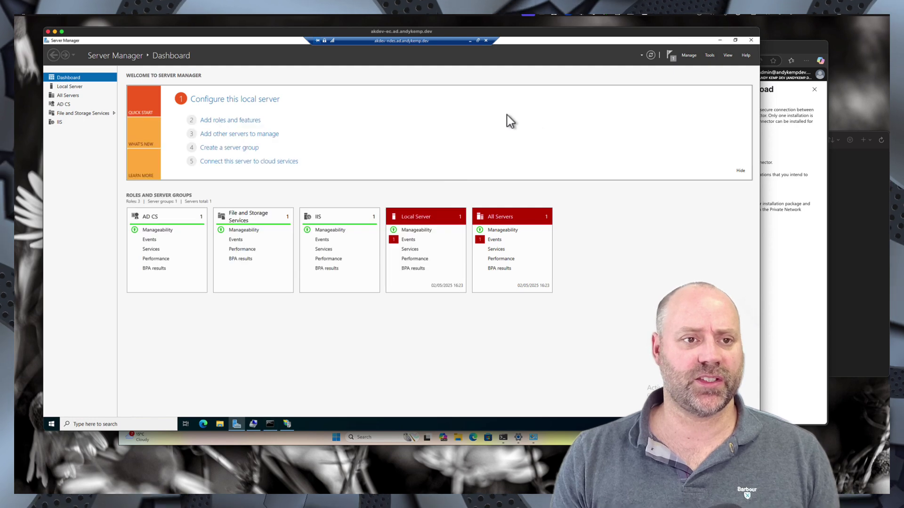
- Turn IE Enhanced Security Configuration off for Administrators on the Local Server page
left_click(69, 87)
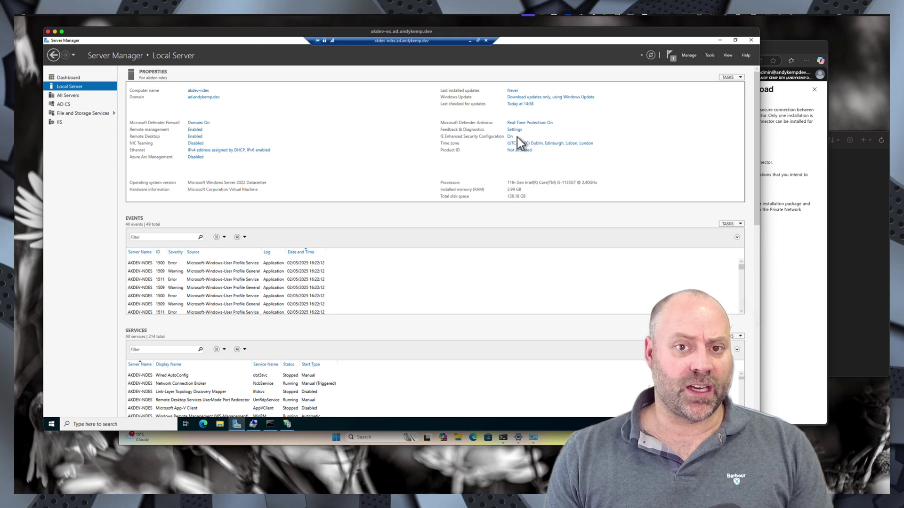
left_click(510, 137)
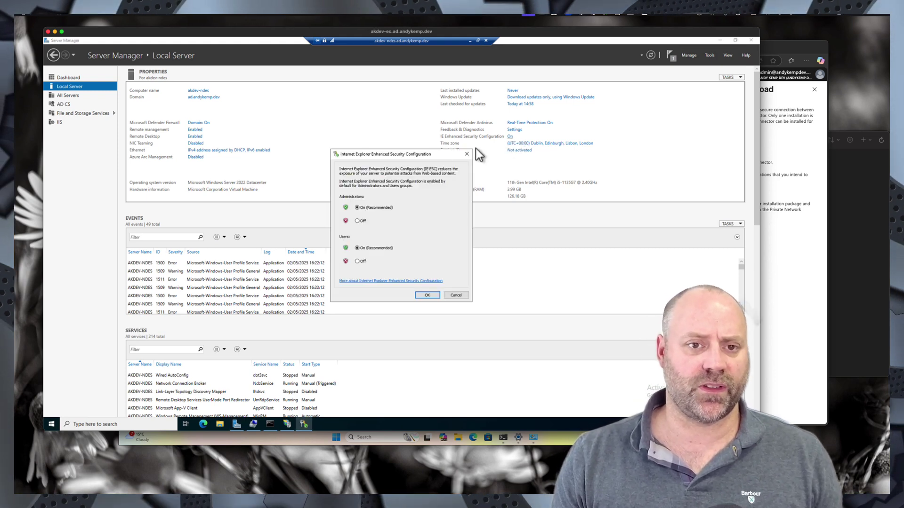
left_click(358, 221)
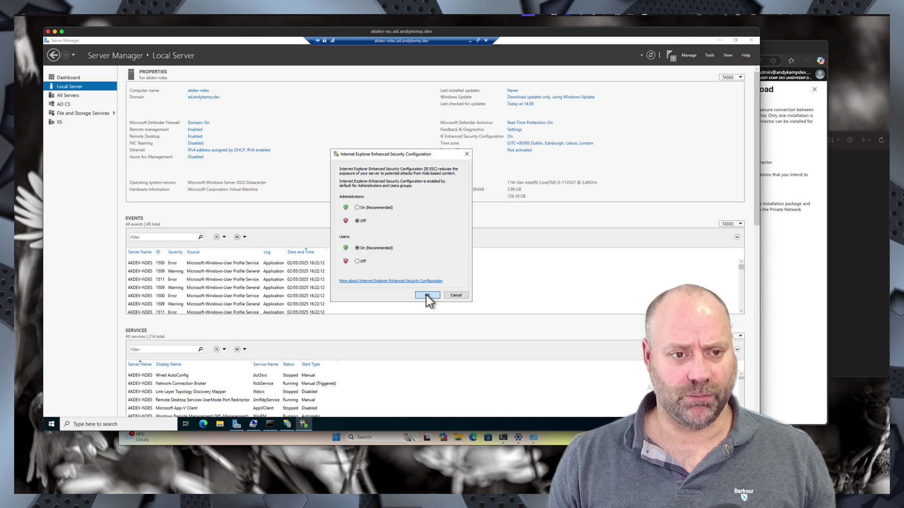
left_click(426, 295)
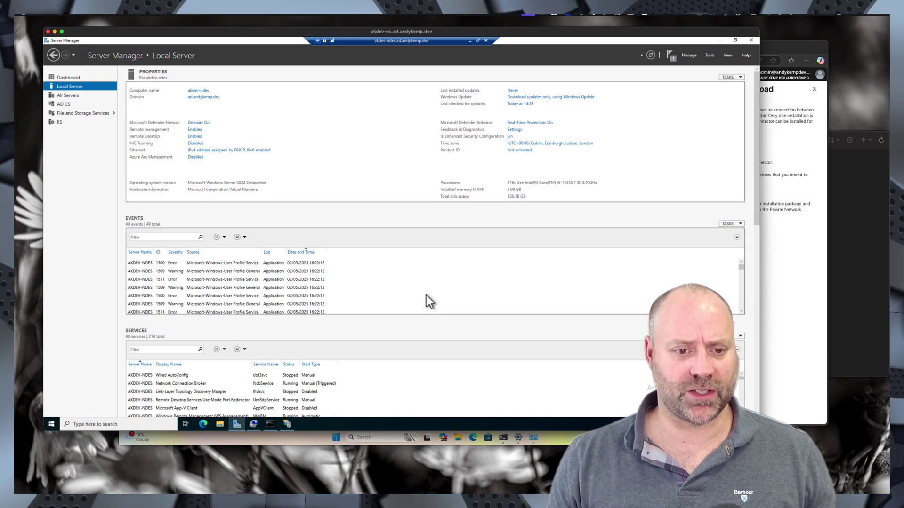
left_click(202, 423)
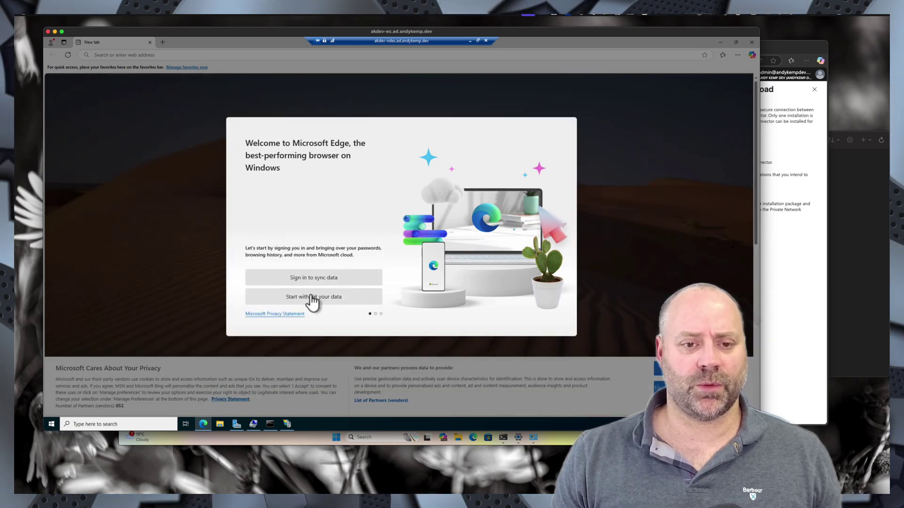
- Finish Edge's first-run setup without signing in, allowing browsing data and personalised experiences
left_click(313, 297)
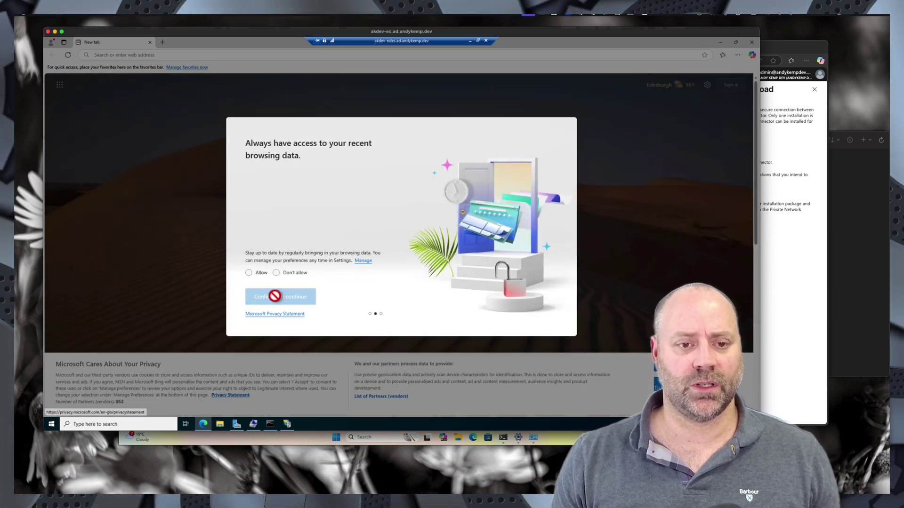
left_click(249, 273)
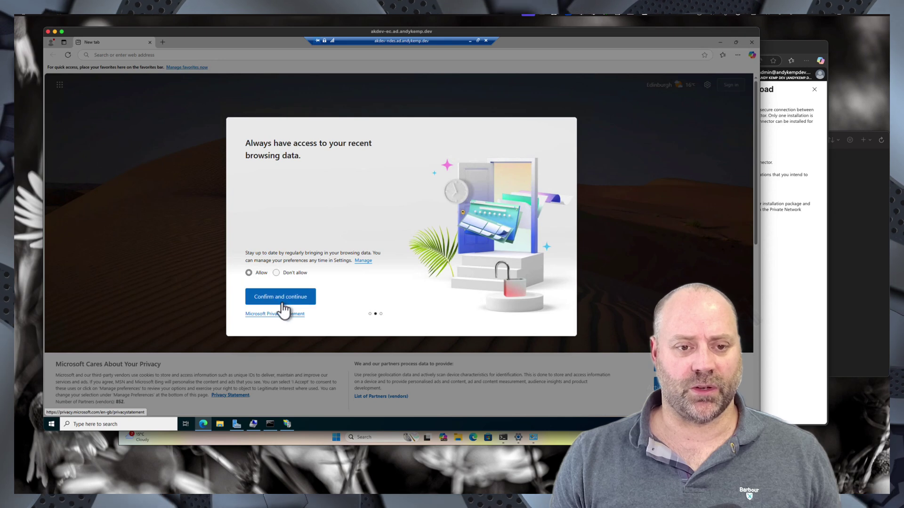
left_click(283, 299)
left_click(250, 272)
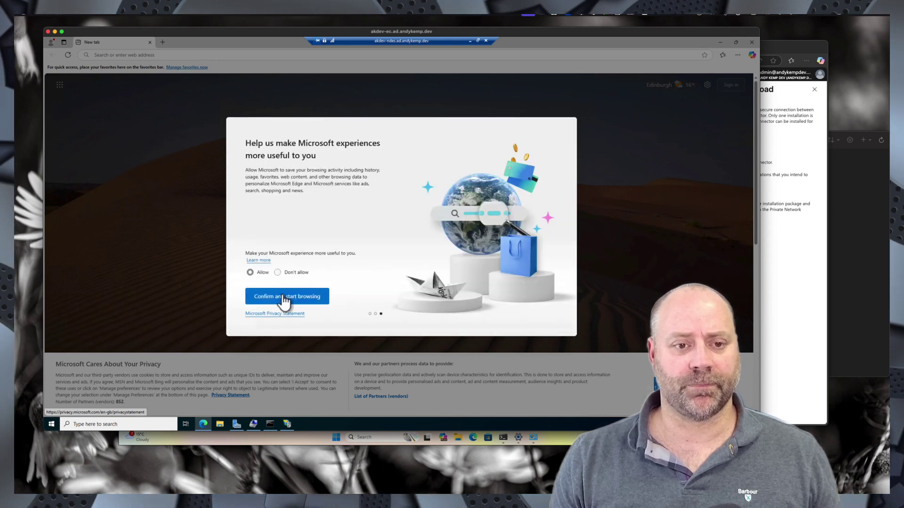
left_click(291, 297)
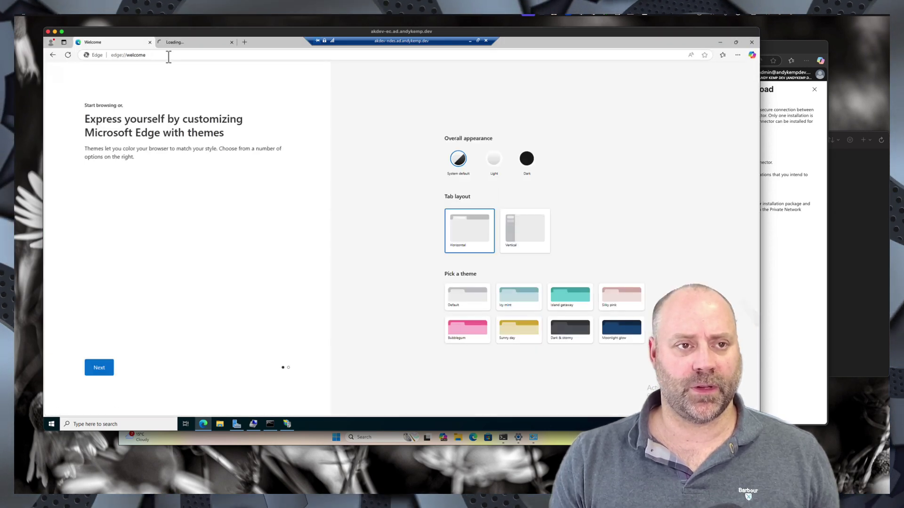
left_click(152, 55)
key("BackSpace")
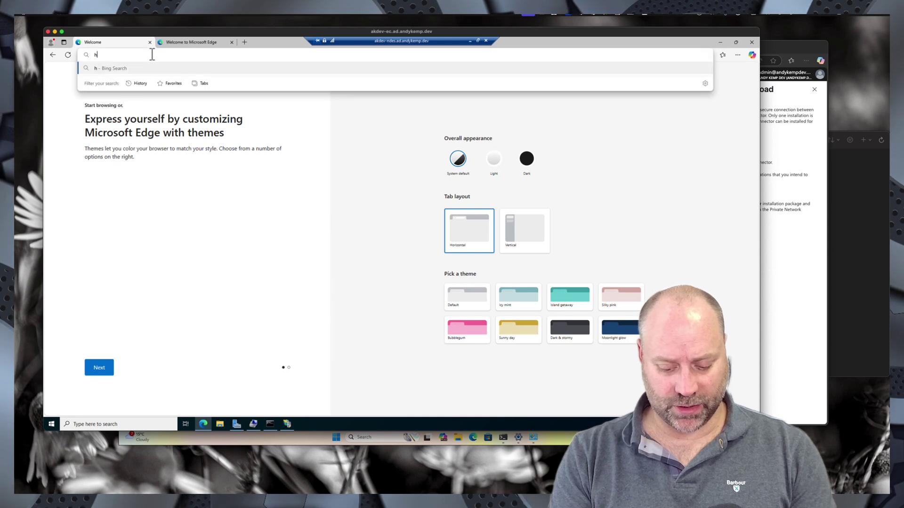
type("https://")
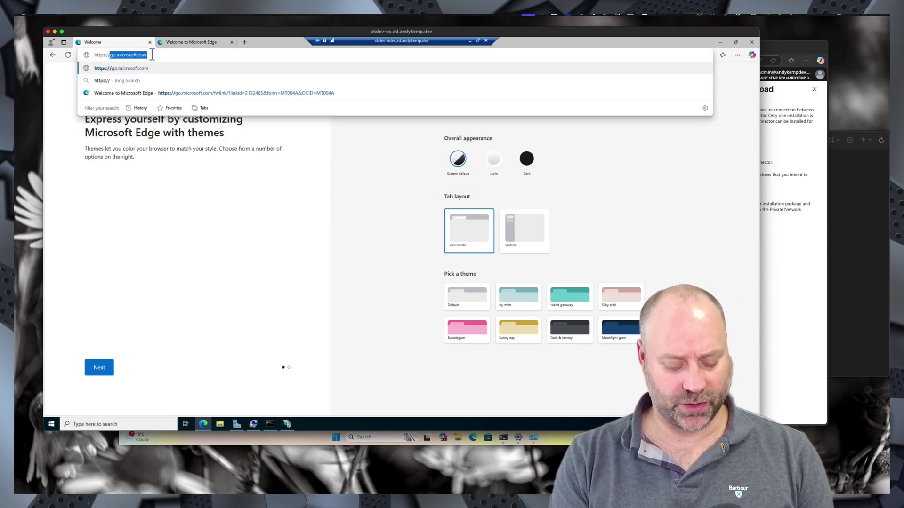
type("akde")
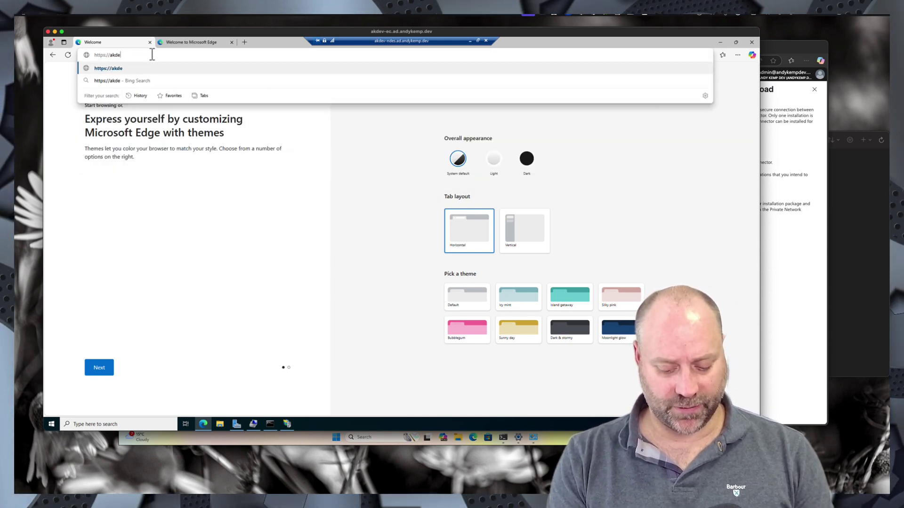
type("v-")
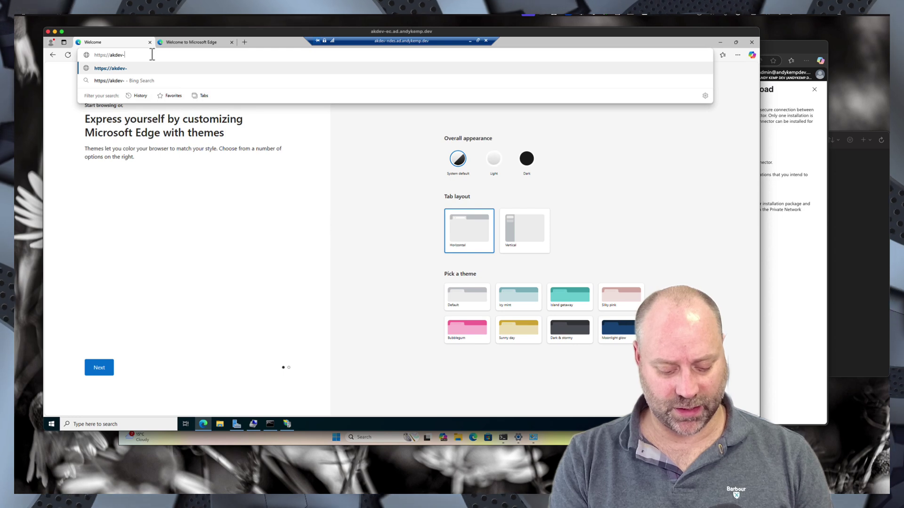
type("ndes.ad.andy")
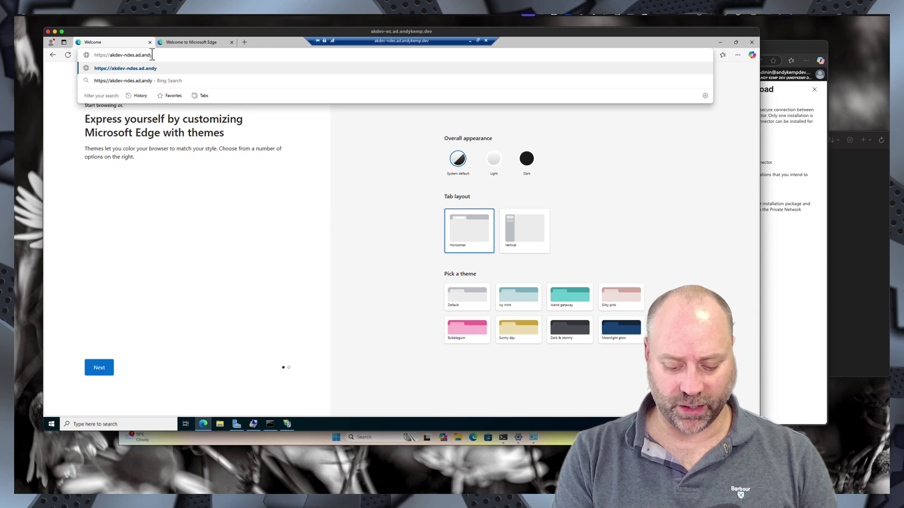
type("kemp.dev")
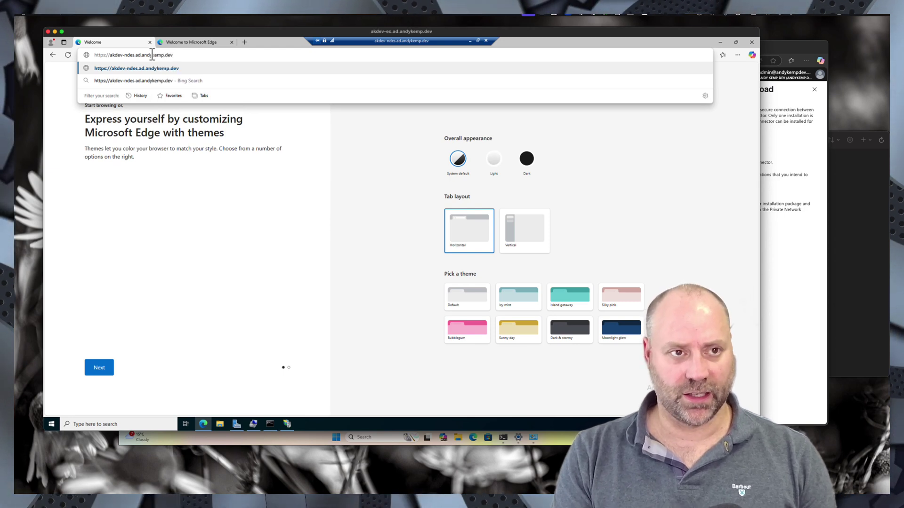
type("/cert")
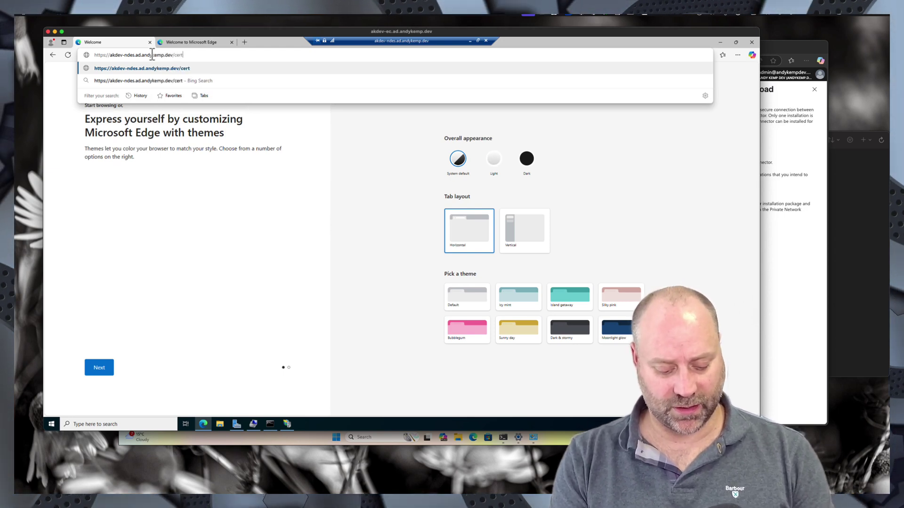
type("srv/")
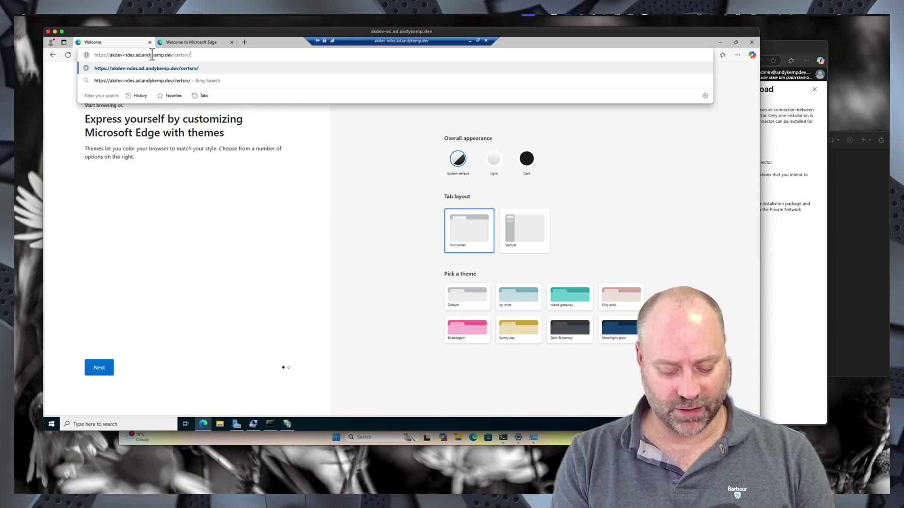
type("ms")
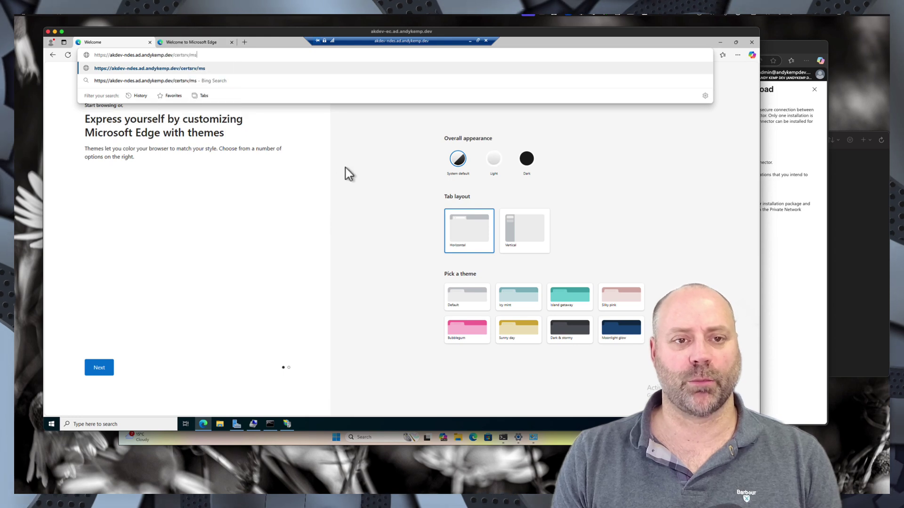
left_click(269, 238)
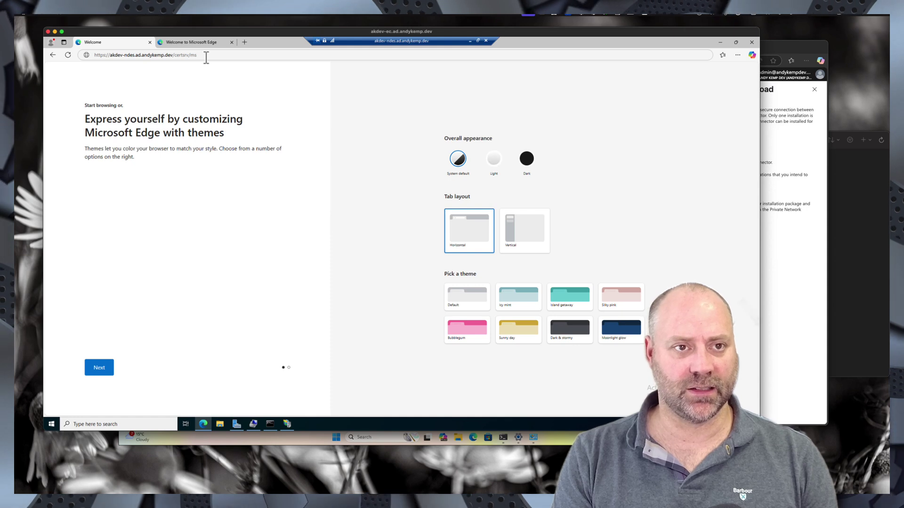
left_click(206, 57)
left_click(207, 56)
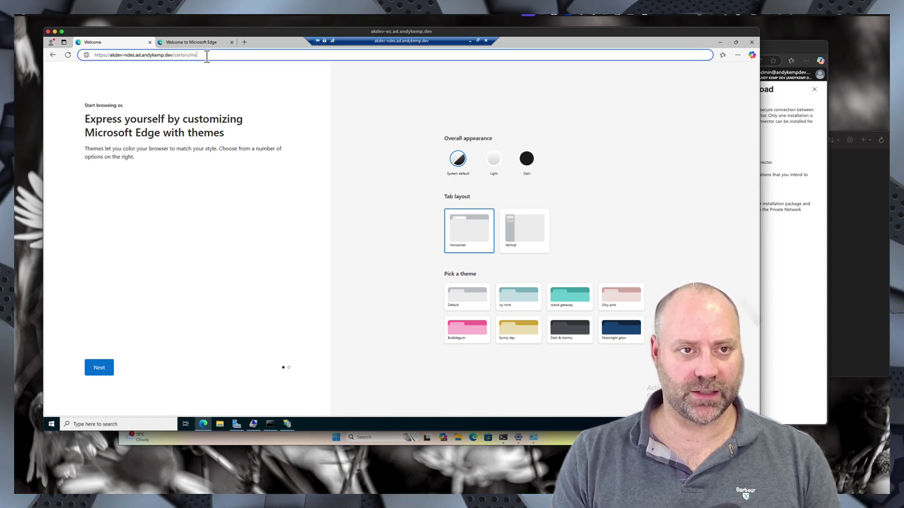
type("ce")
type("p")
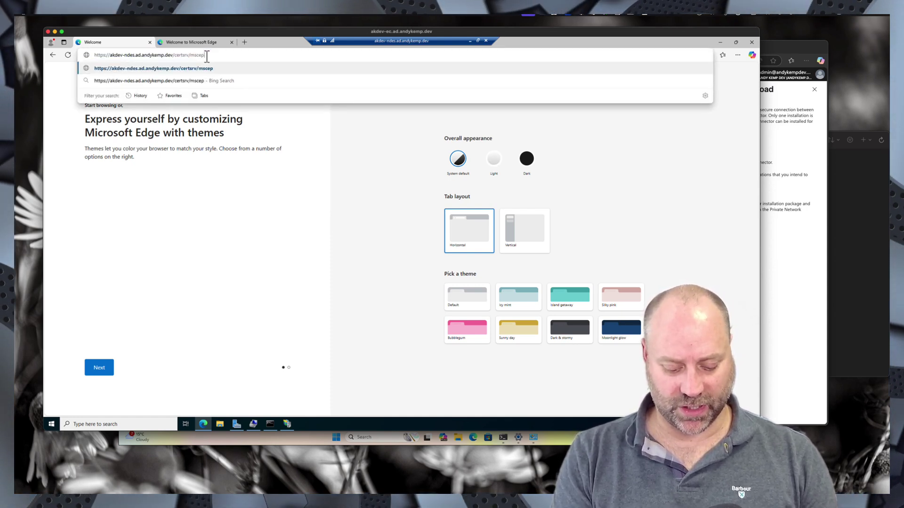
type("/mscep.")
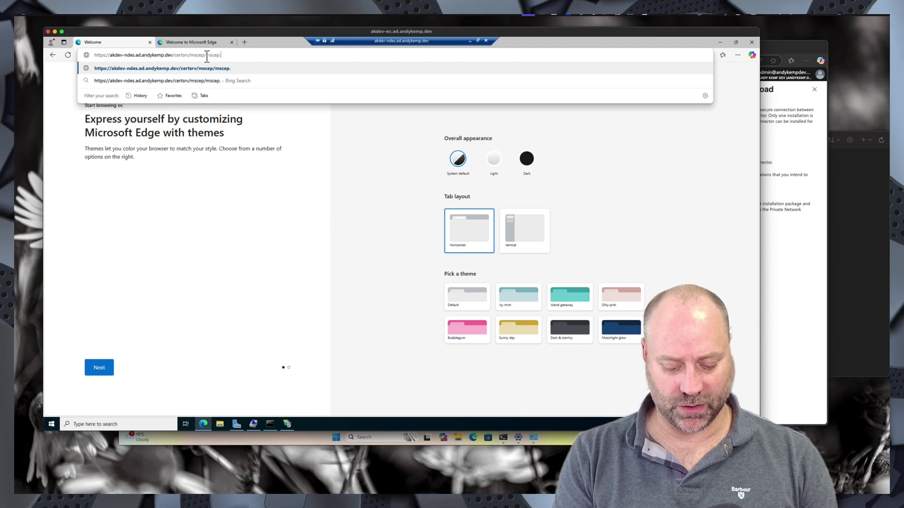
type("dll")
key("Return")
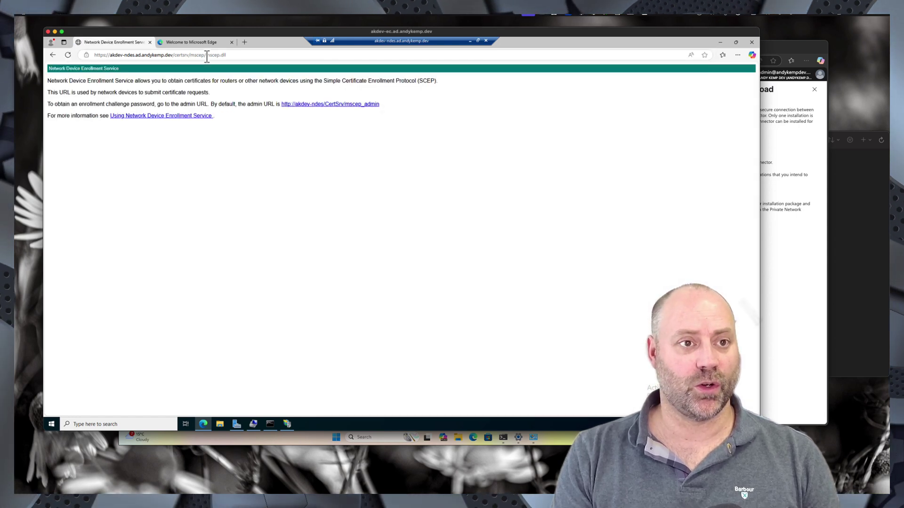
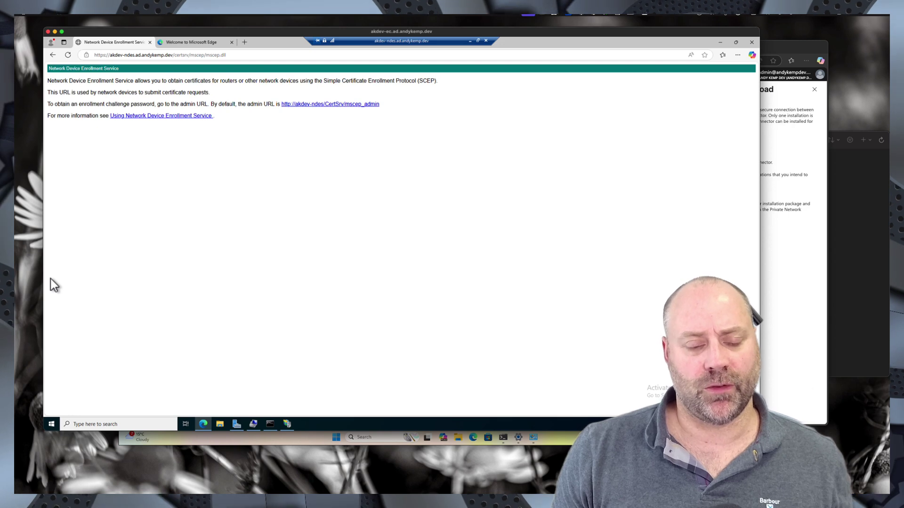
- Open the Windows search panel from the taskbar over the NDES mscep.dll page
left_click(97, 424)
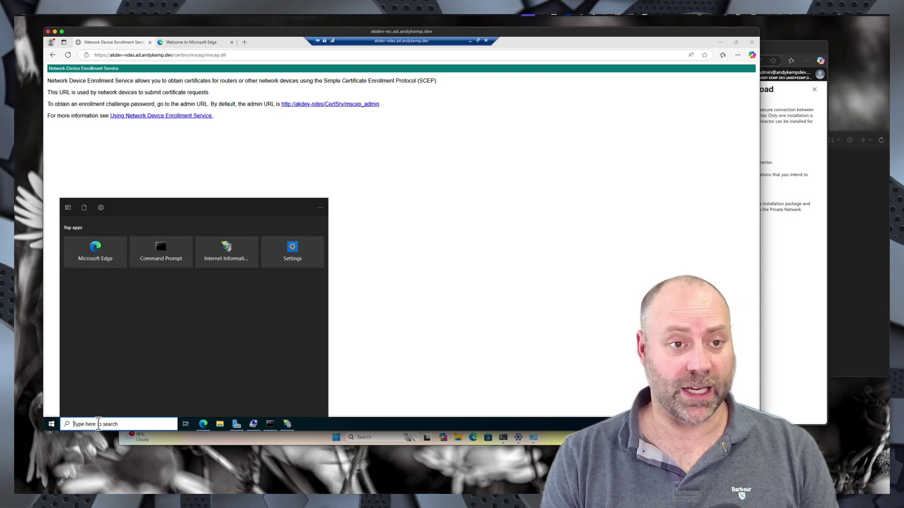
- Launch Registry Editor with admin rights via a 'rege' search
type("rege")
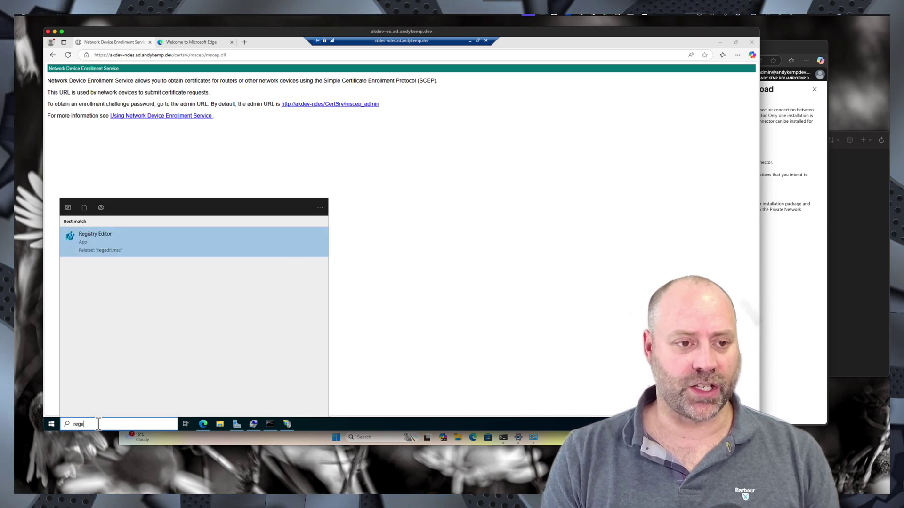
key("Return")
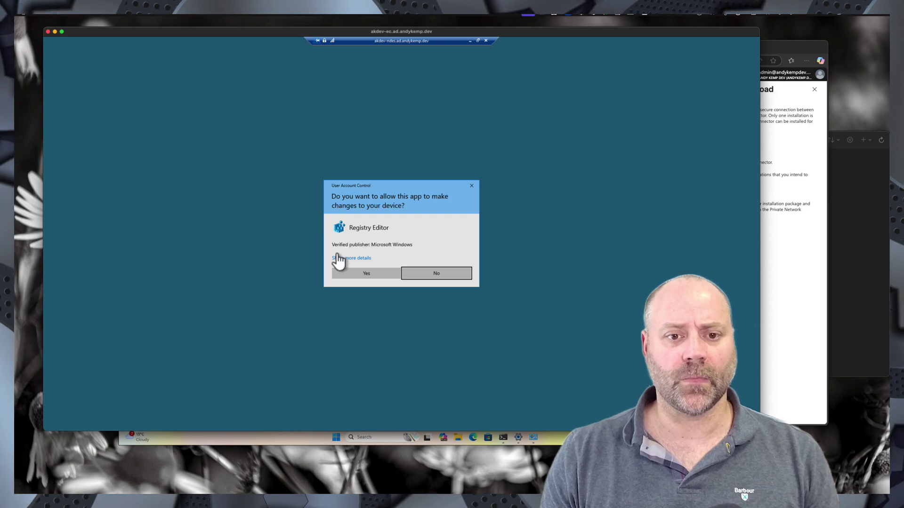
left_click(379, 273)
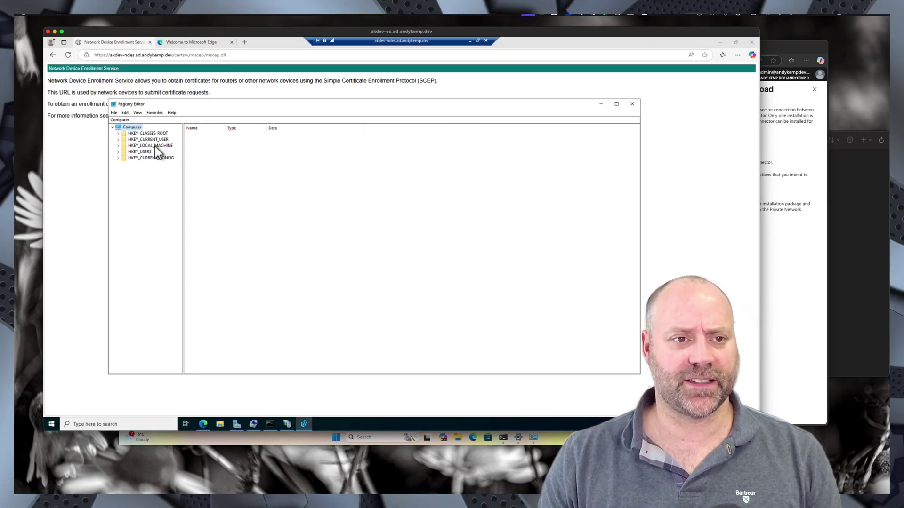
- Expand HKLM > SOFTWARE > Microsoft > Cryptography > MSCEP to view the IPSECIntermediateOffline template values
double_click(154, 146)
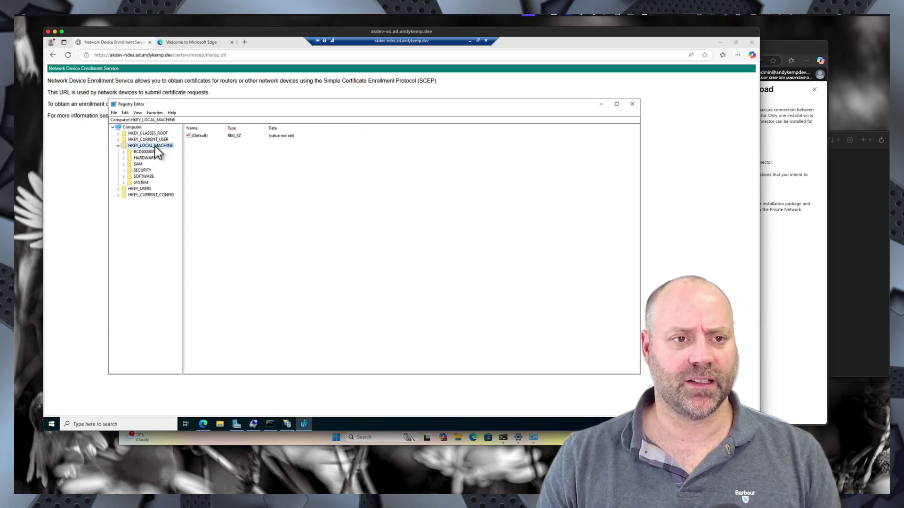
double_click(148, 177)
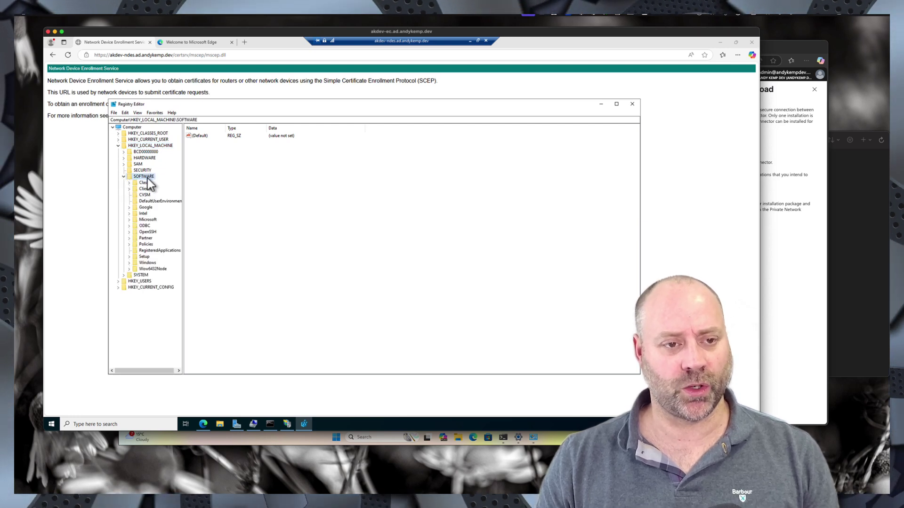
double_click(149, 220)
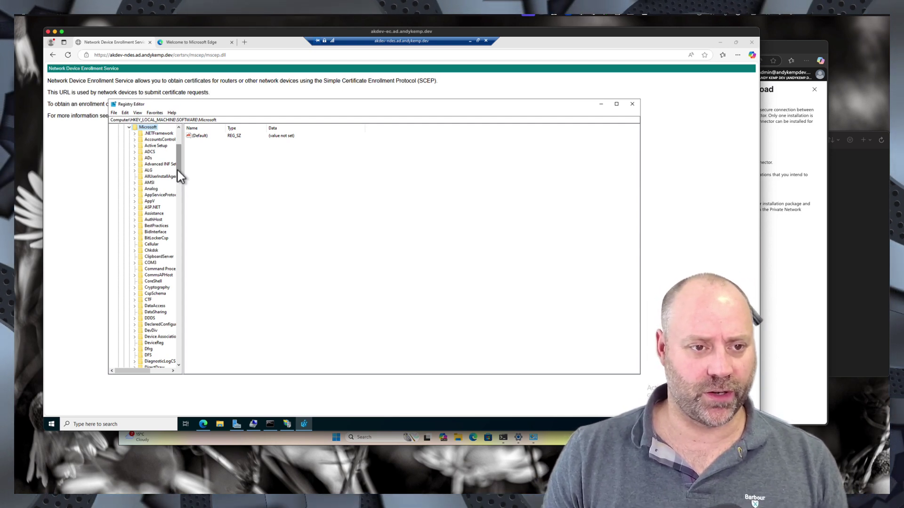
double_click(157, 289)
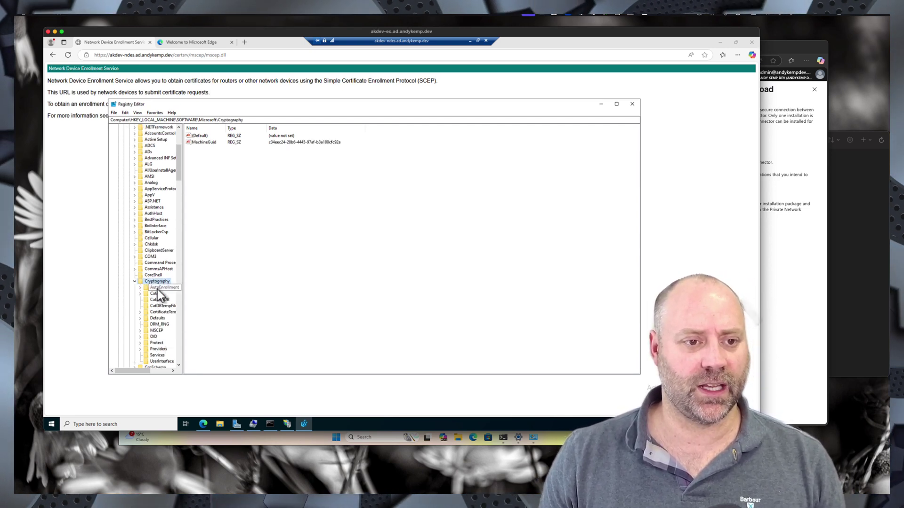
double_click(159, 331)
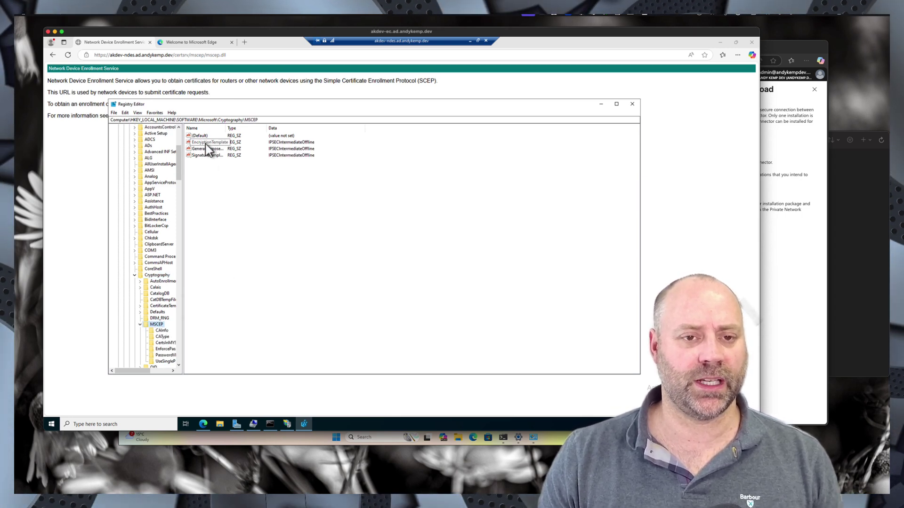
left_click(471, 41)
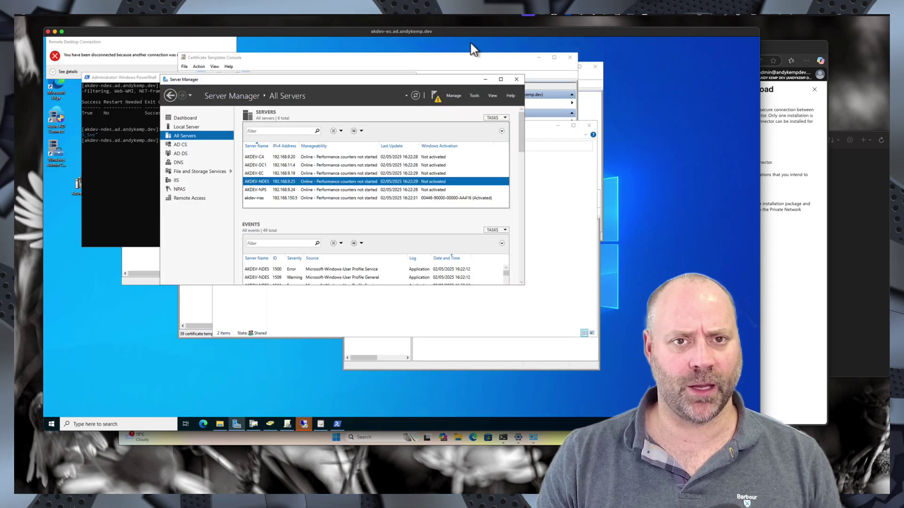
left_click(319, 424)
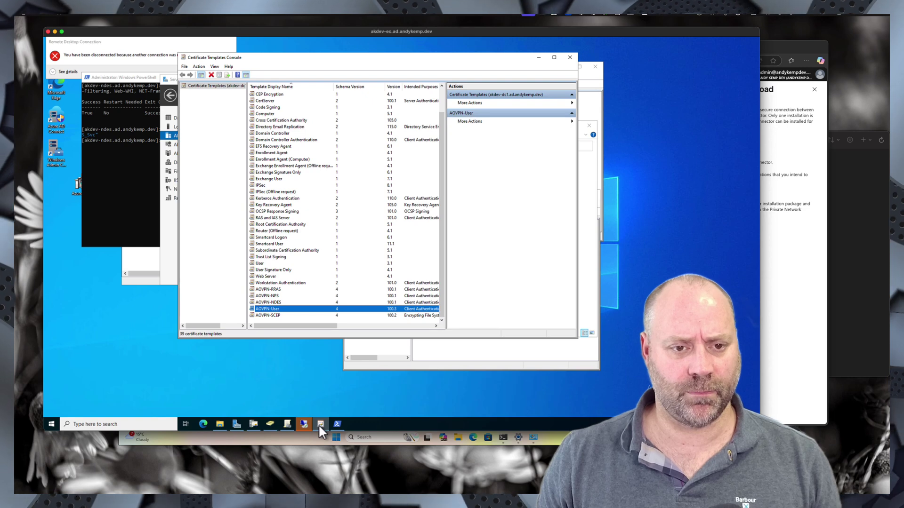
left_click(253, 424)
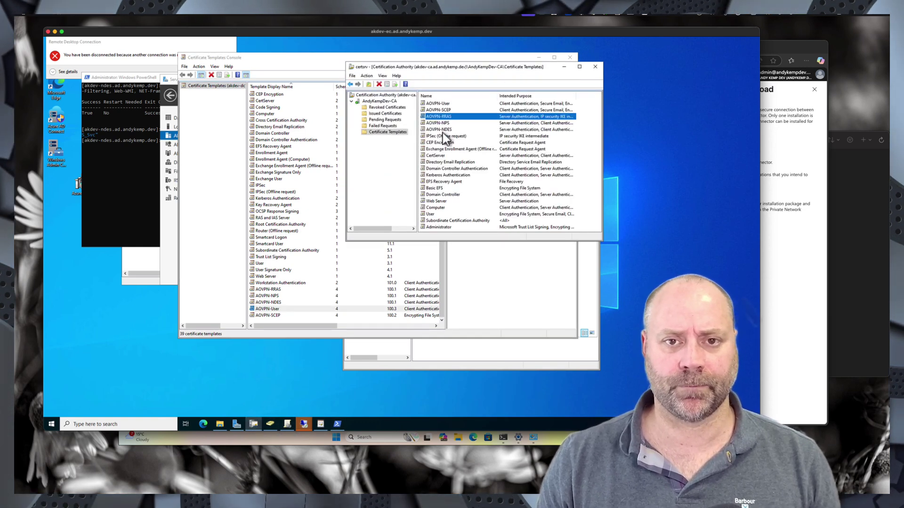
double_click(440, 110)
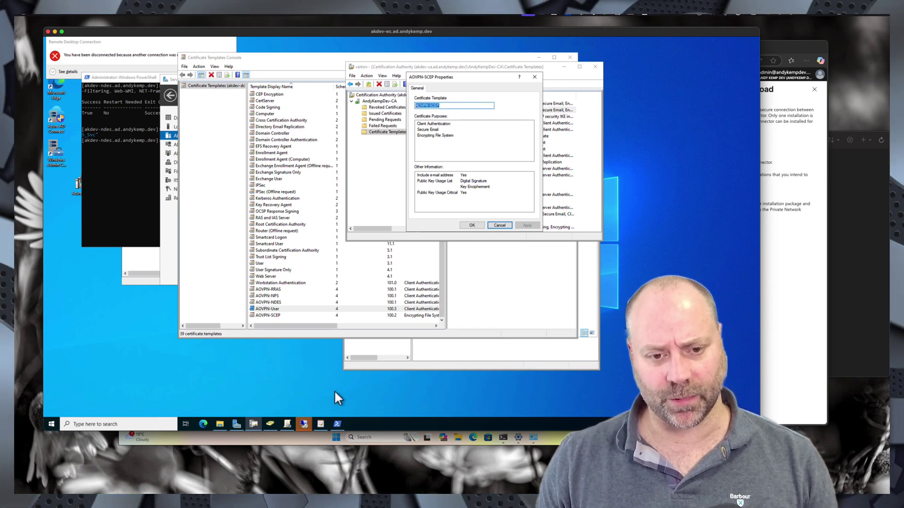
- Paste AOVPN-SCEP into EncryptionTemplate, GeneralPurposeTemplate and SignatureTemplate, then close Registry Editor
mouse_move(309, 424)
left_click(441, 394)
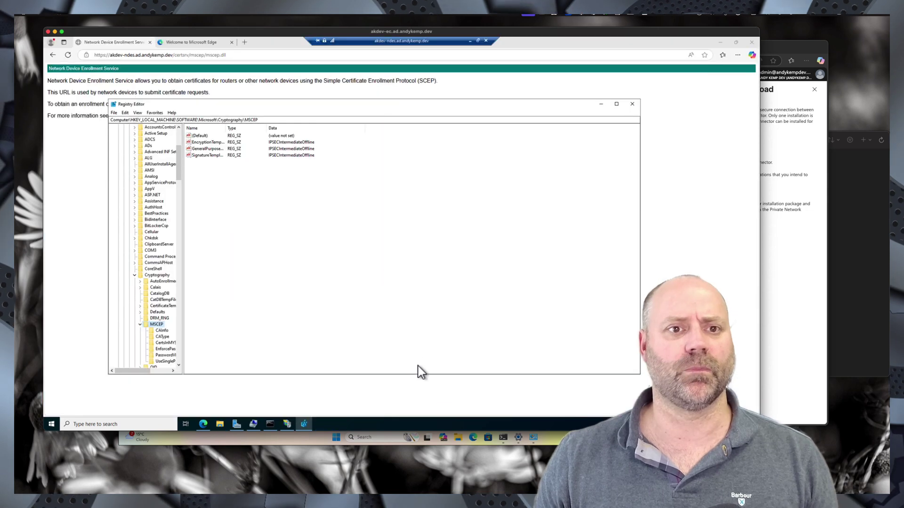
double_click(203, 143)
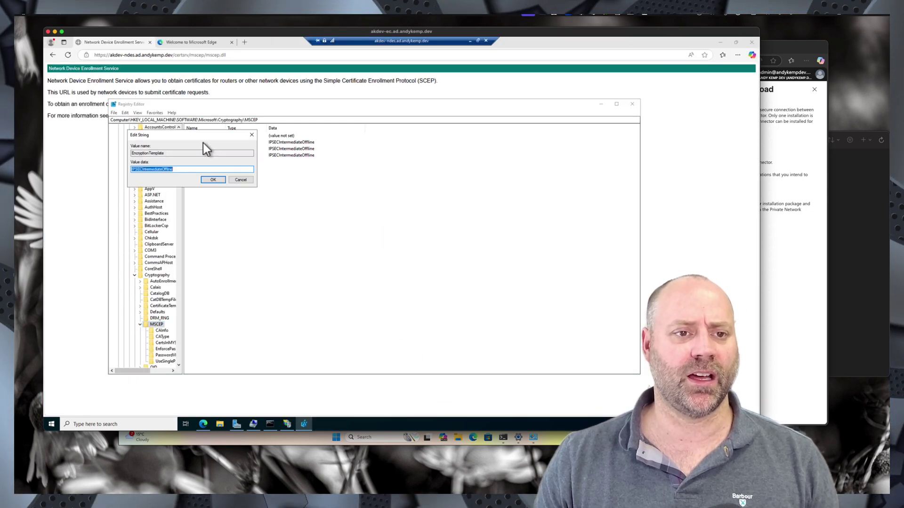
type("AOVPN-SCEP")
left_click(213, 181)
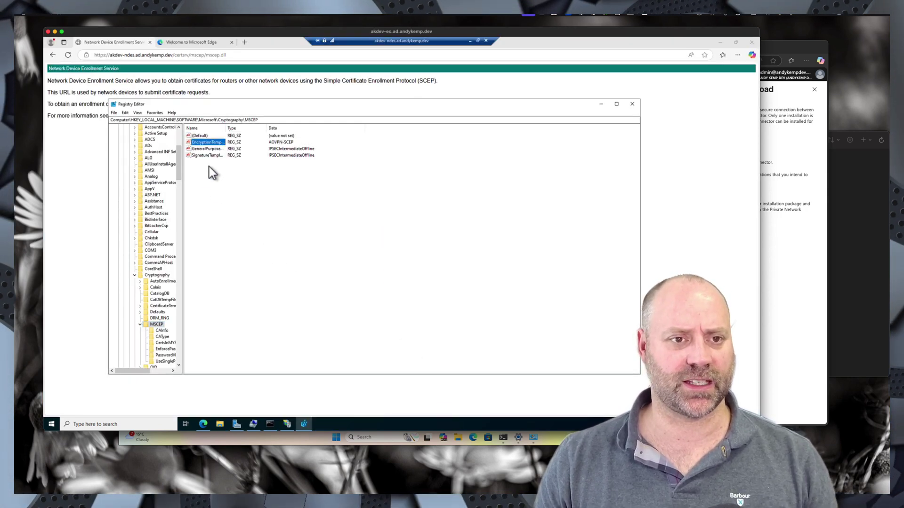
double_click(207, 148)
type("AOVPN-SCEP")
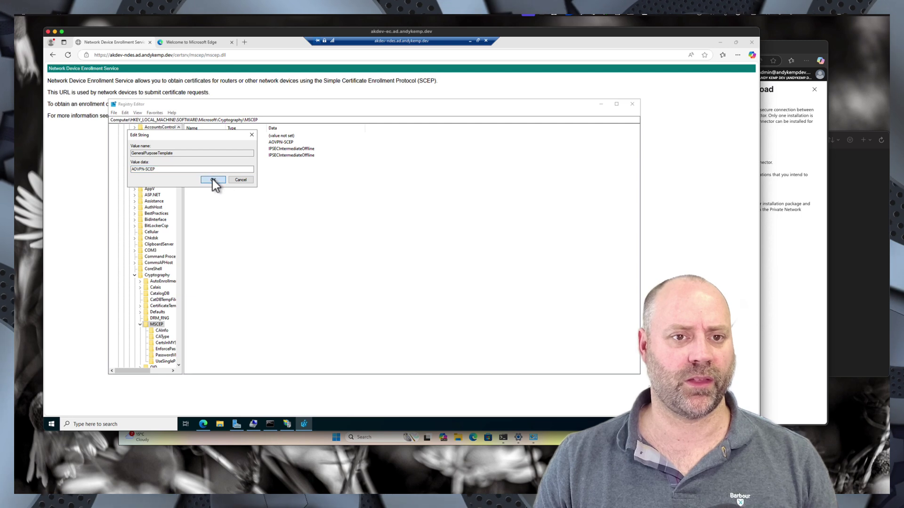
left_click(214, 181)
double_click(207, 155)
type("AOVPN-SCEP")
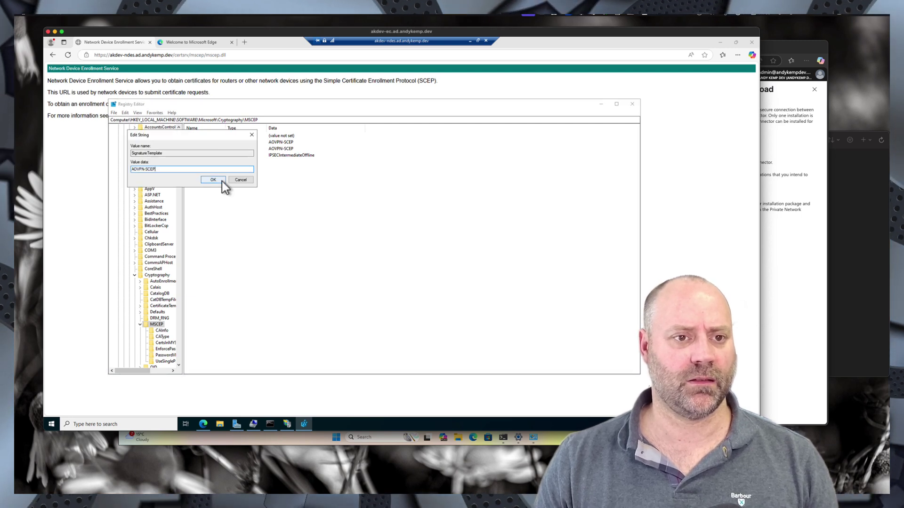
left_click(214, 179)
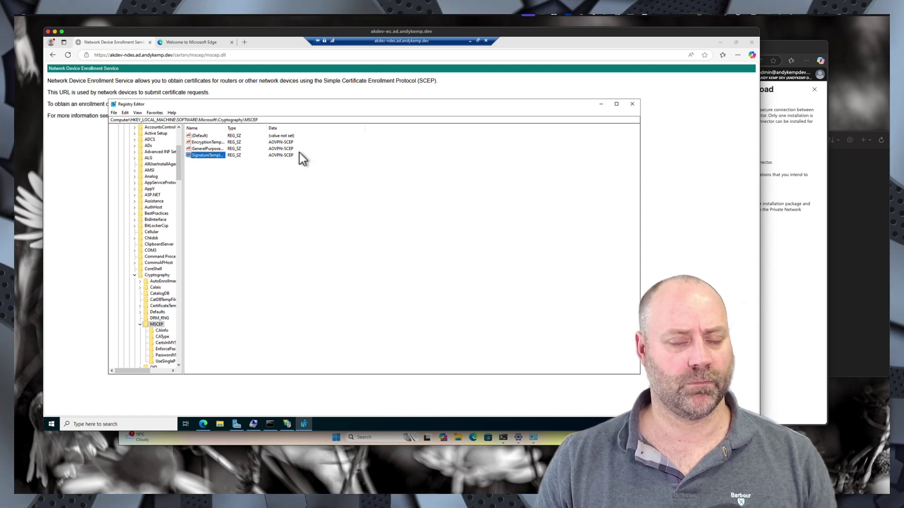
left_click(632, 105)
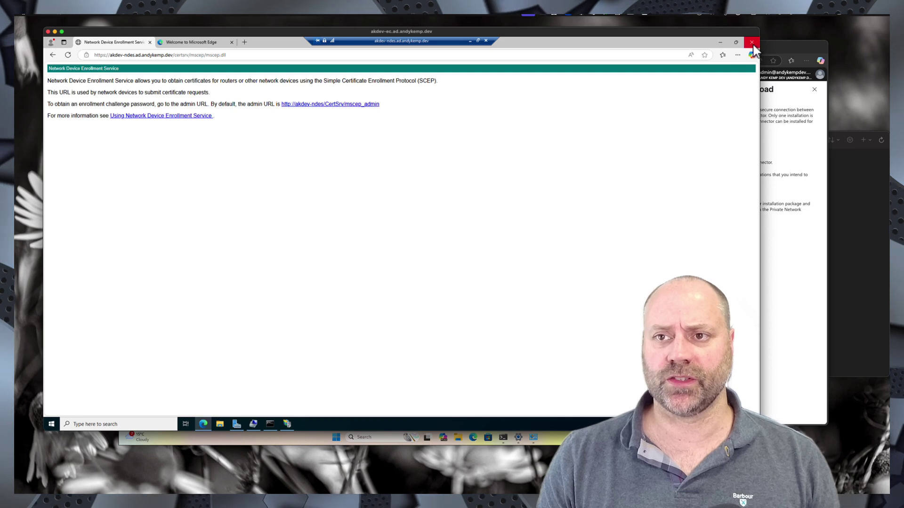
- Open the \\a-ec\share folder in File Explorer
left_click(718, 44)
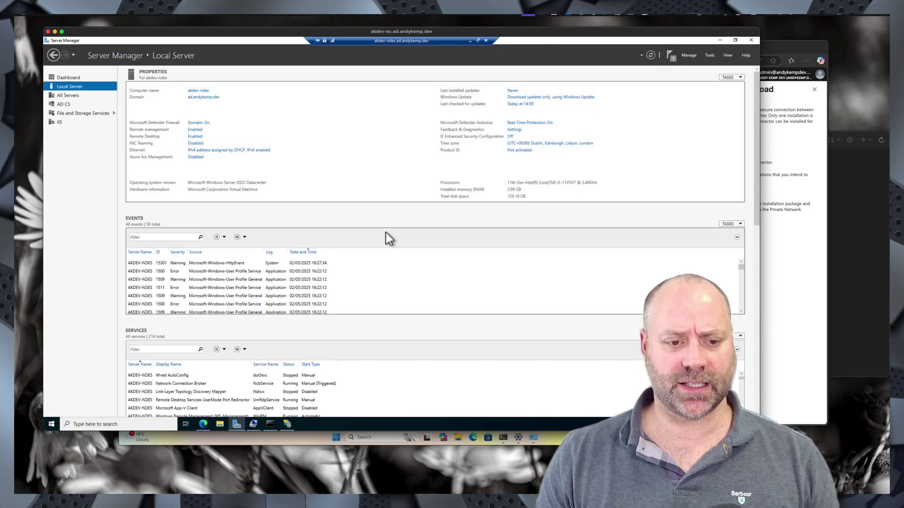
left_click(220, 423)
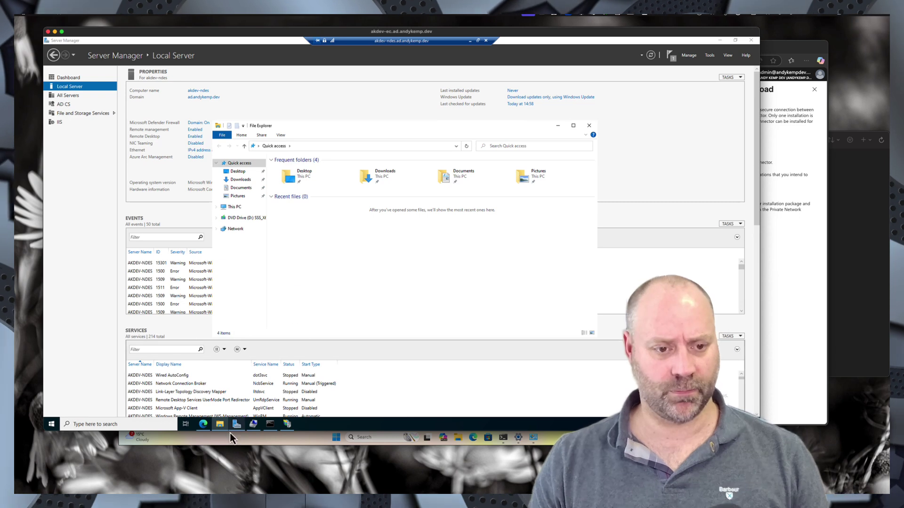
left_click(160, 424)
type("\\\\")
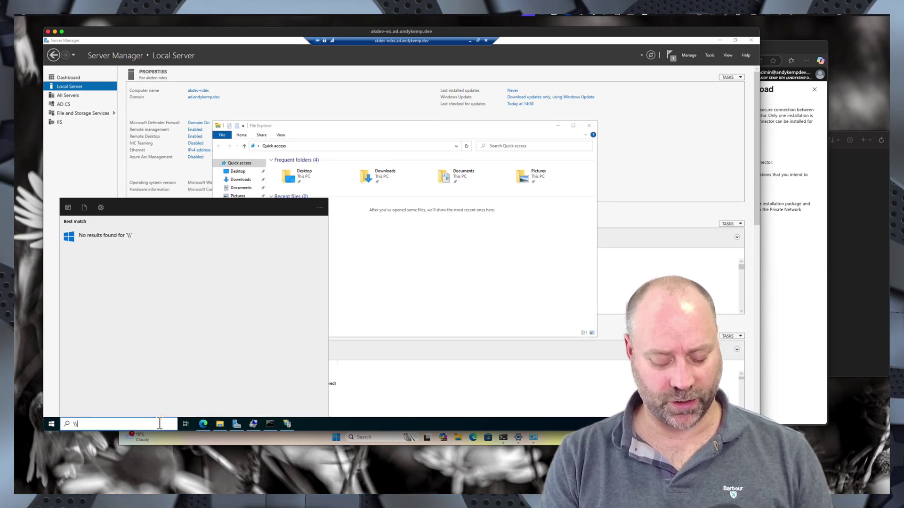
type("akde")
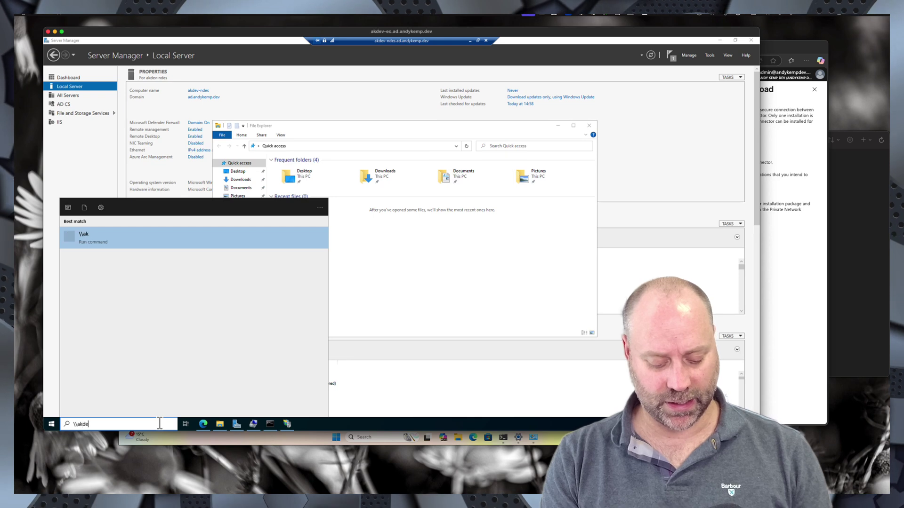
type("v-e")
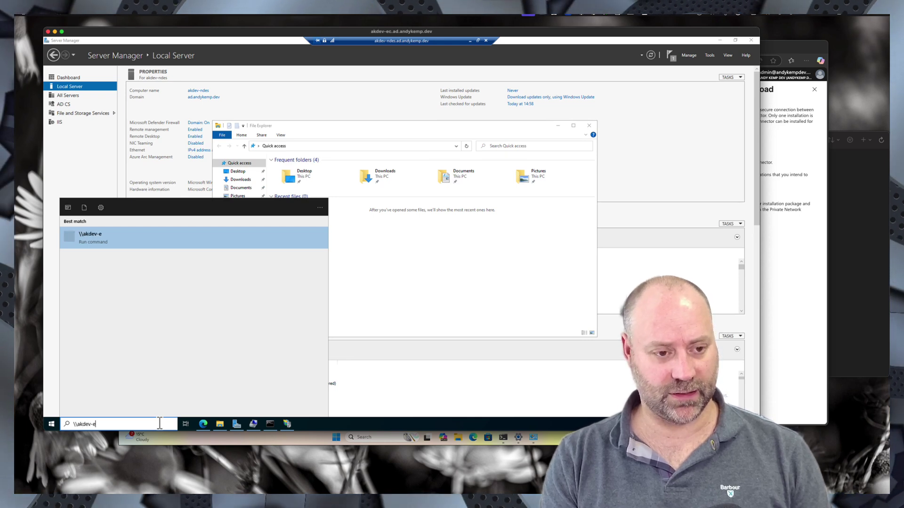
type("c\\s")
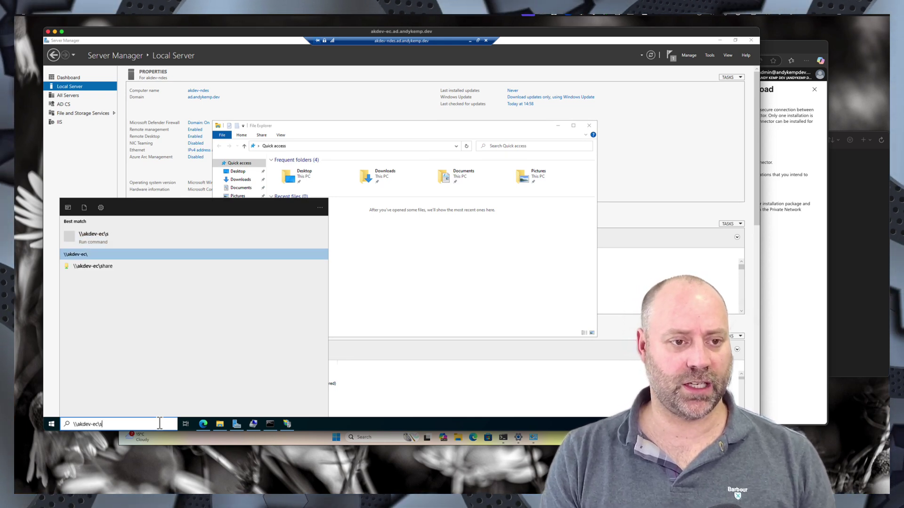
type("hare")
key("Return")
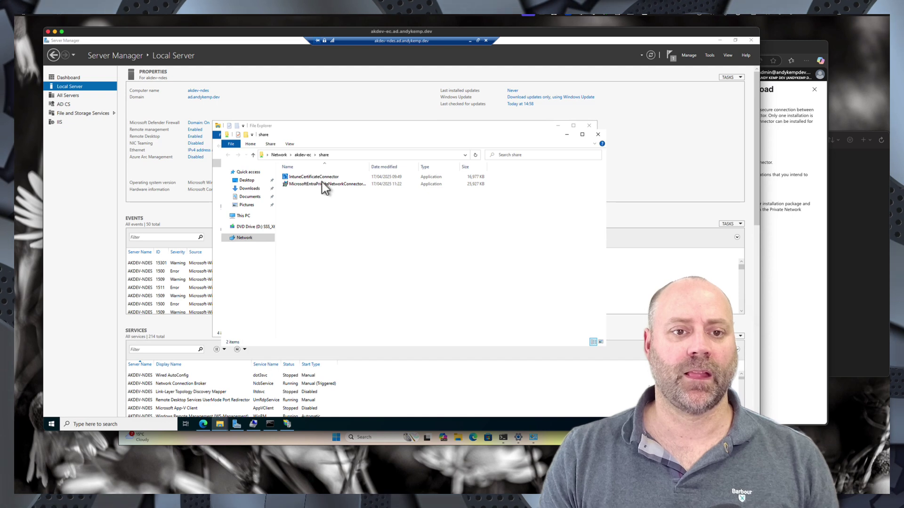
- Run the IntuneCertificateConnector installer past security and UAC prompts, accept the licence, and install
double_click(330, 177)
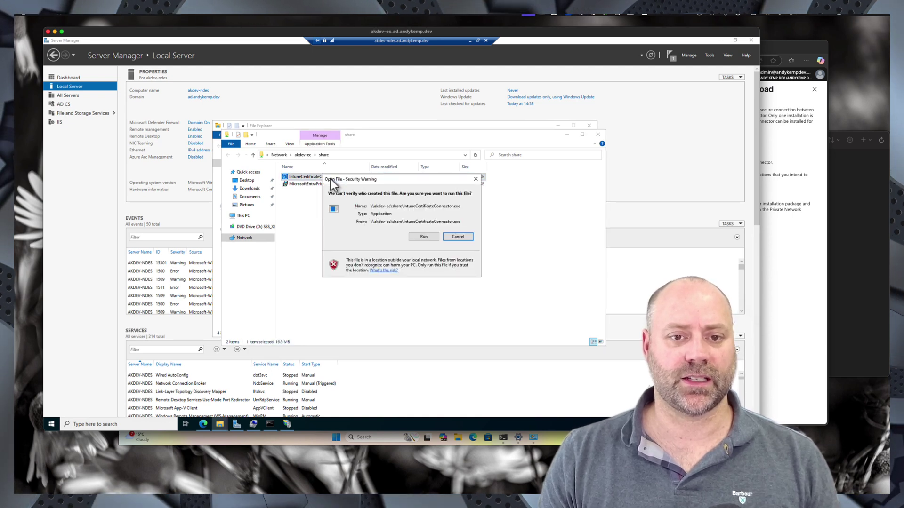
left_click(455, 237)
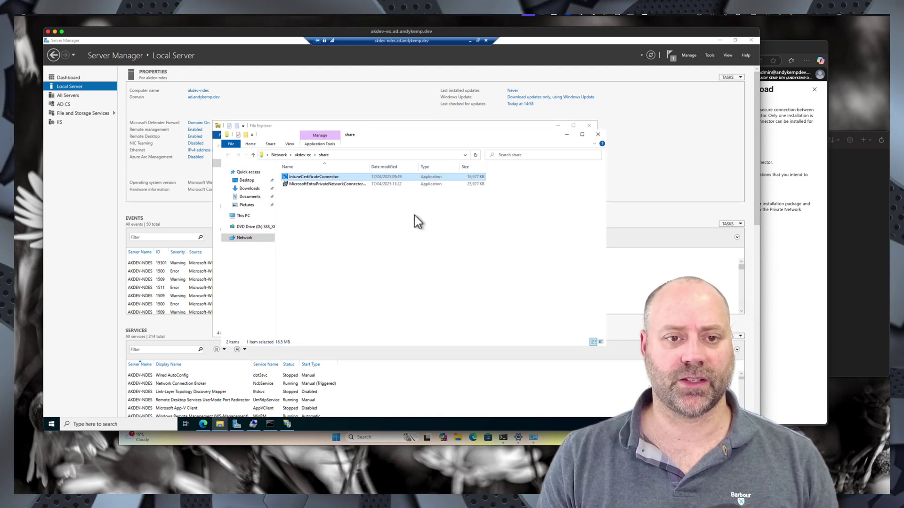
right_click(317, 180)
left_click(343, 192)
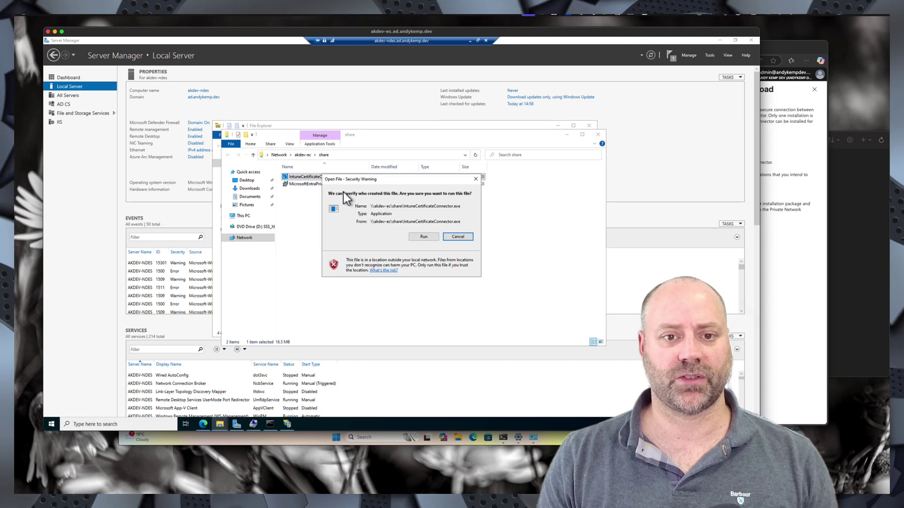
left_click(423, 237)
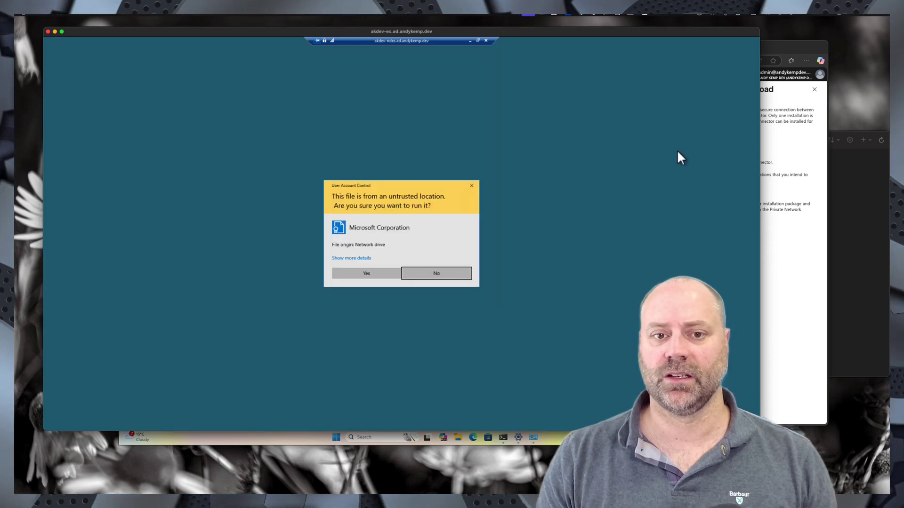
left_click(388, 276)
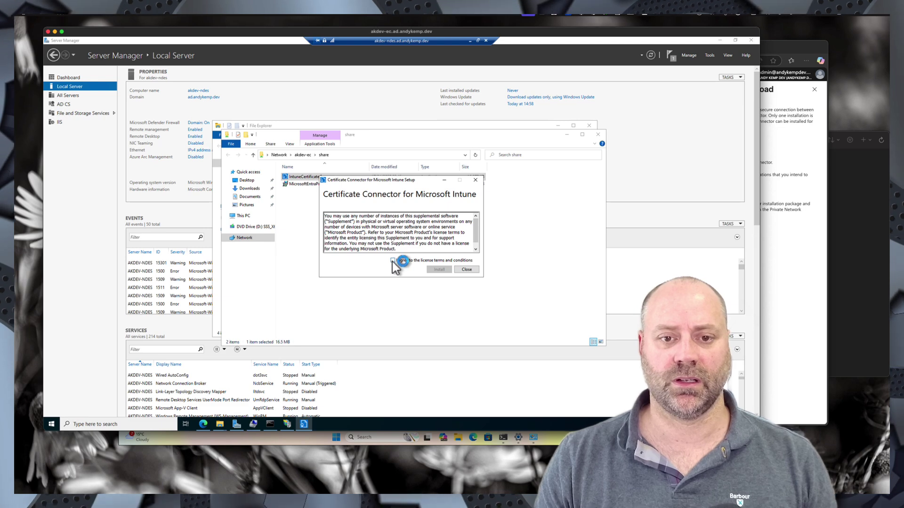
left_click(393, 261)
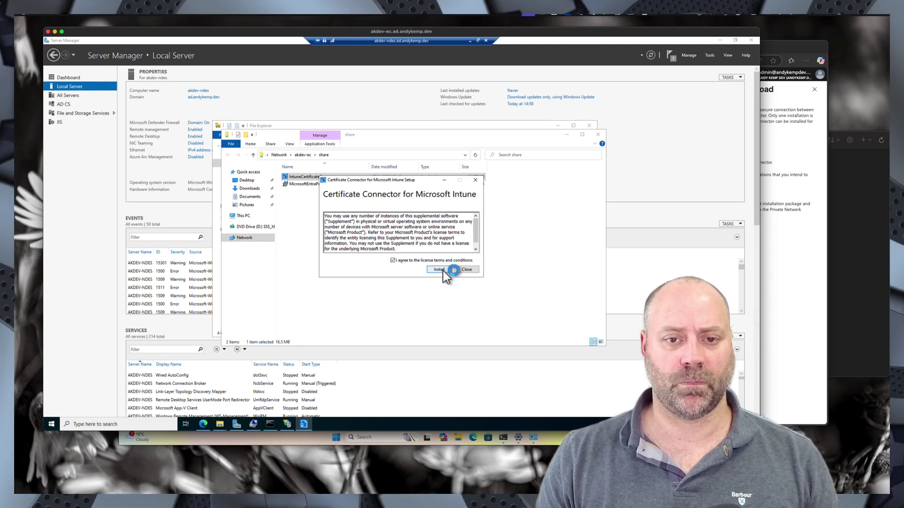
left_click(442, 271)
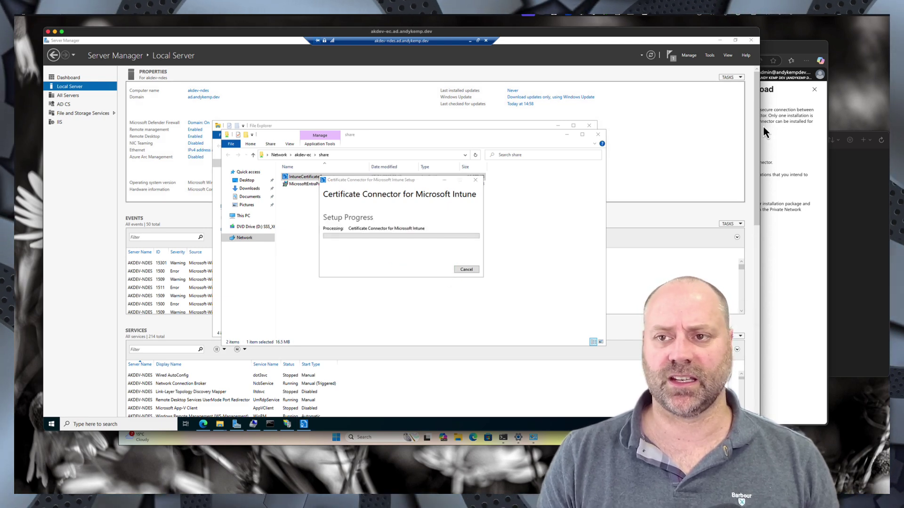
left_click(787, 98)
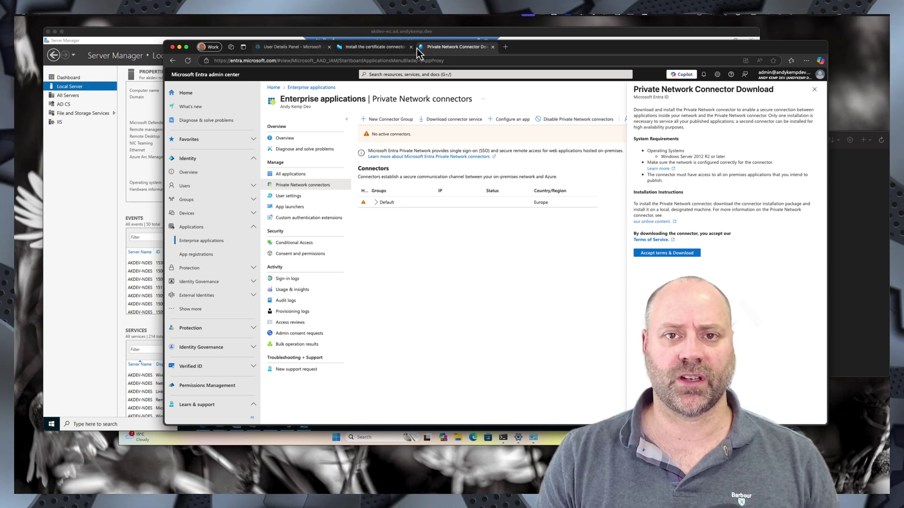
- Open entra.microsoft.com and go to the admin user's Authentication methods under All users
left_click(505, 47)
type("entr")
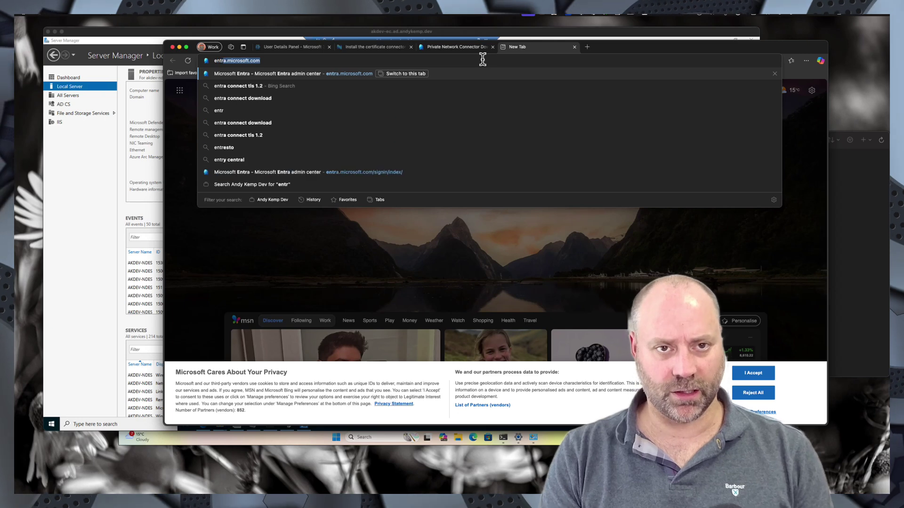
key("Return")
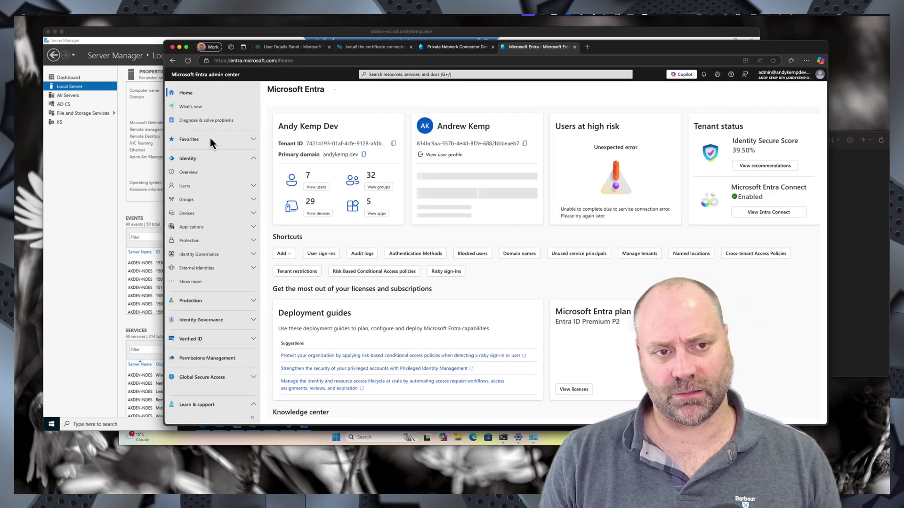
left_click(194, 185)
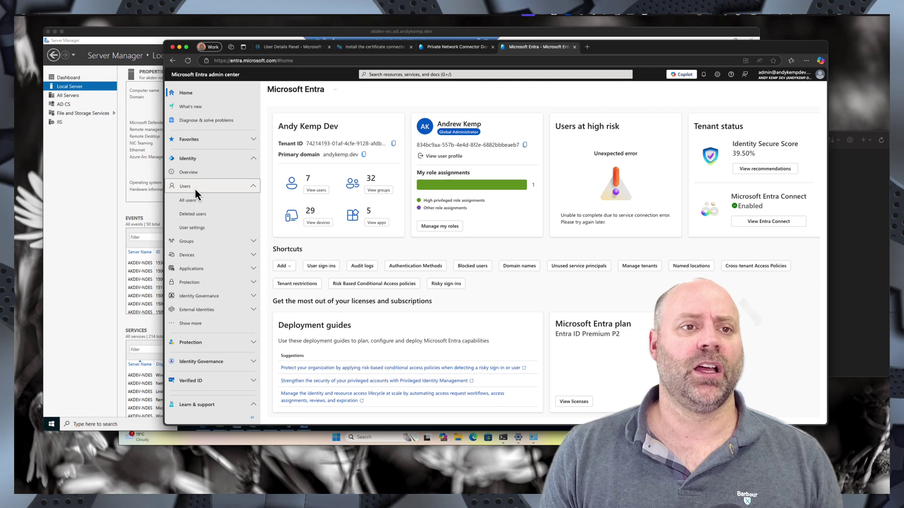
left_click(194, 200)
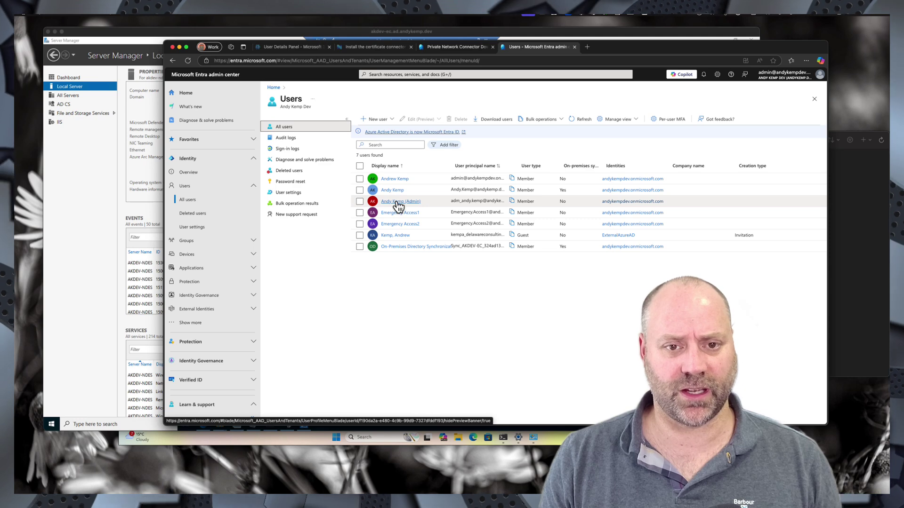
left_click(396, 202)
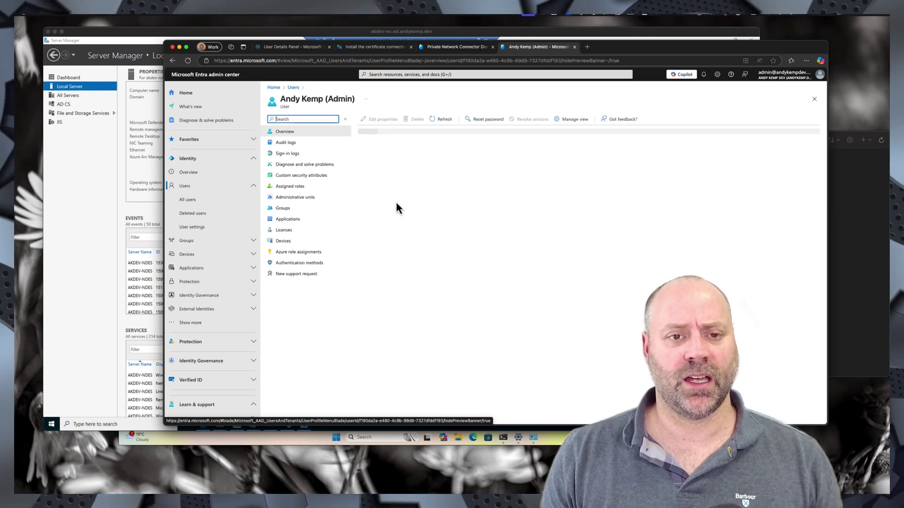
left_click(303, 263)
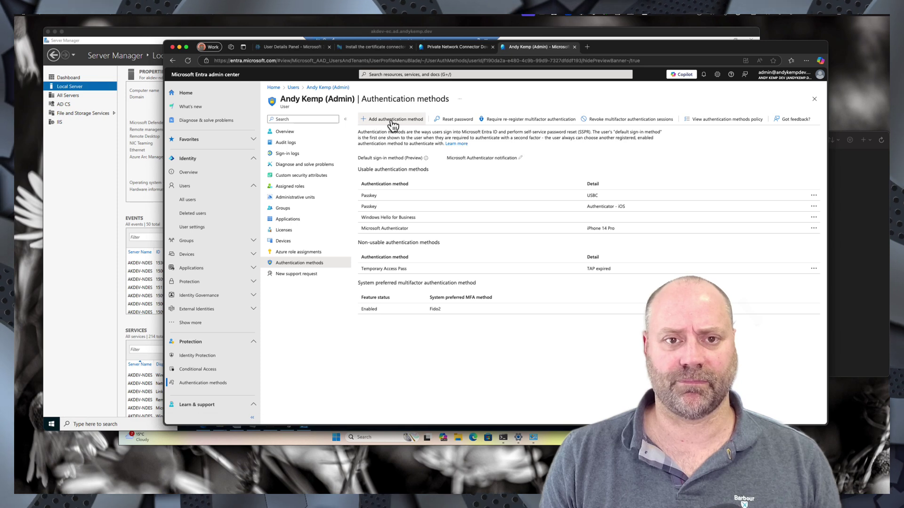
- Add a Temporary Access Pass method and select the generated pass to copy it
left_click(391, 119)
left_click(739, 123)
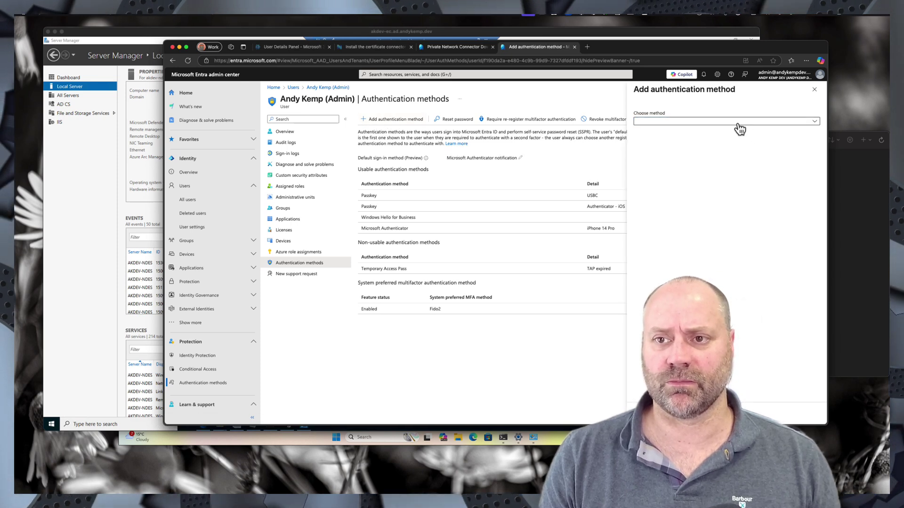
left_click(671, 161)
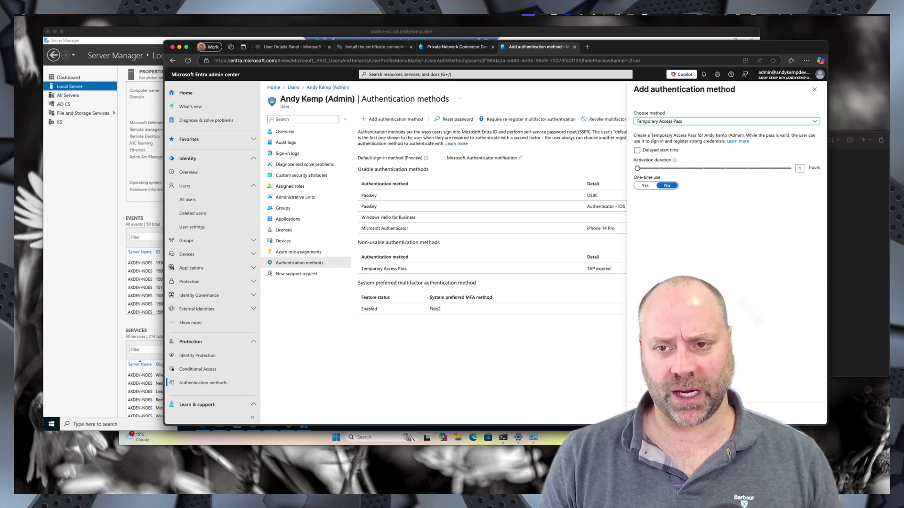
left_click(646, 413)
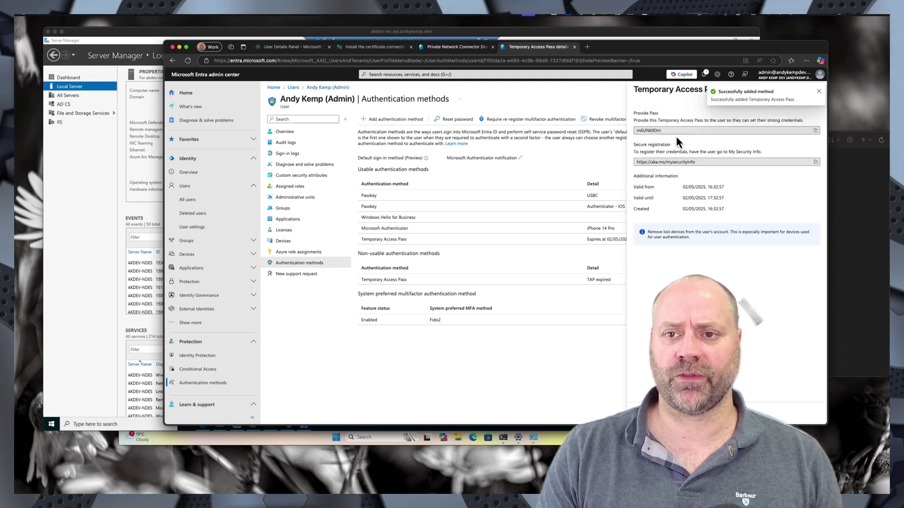
left_click_drag(667, 131, 621, 132)
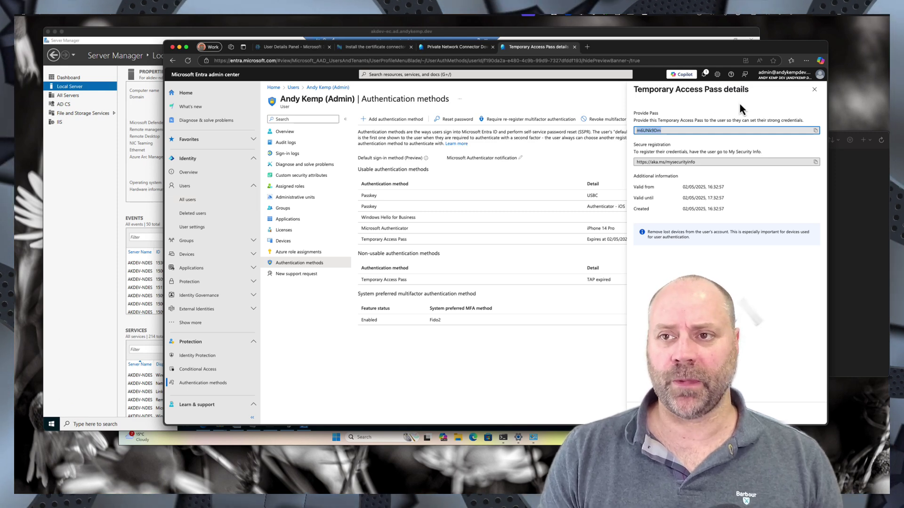
left_click_drag(699, 47, 732, 94)
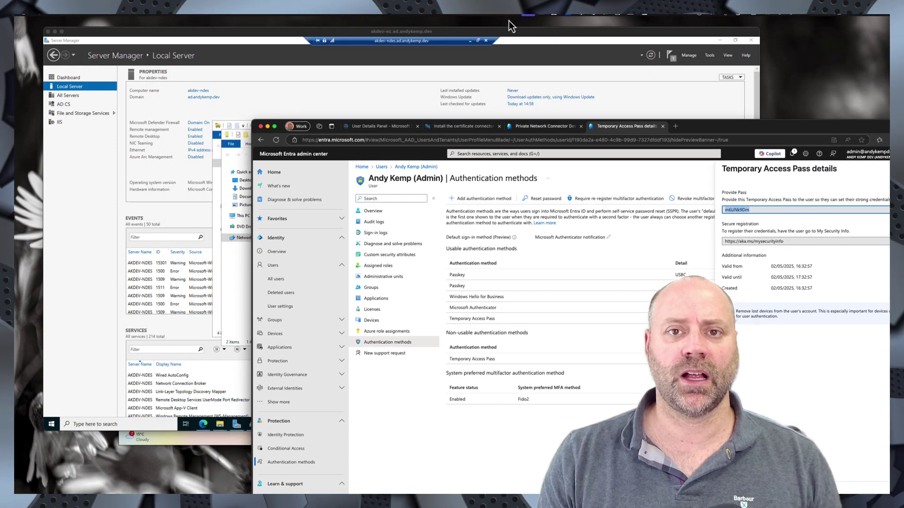
- Start the connector configuration and select only SCEP, clearing the PKCS options
left_click(415, 91)
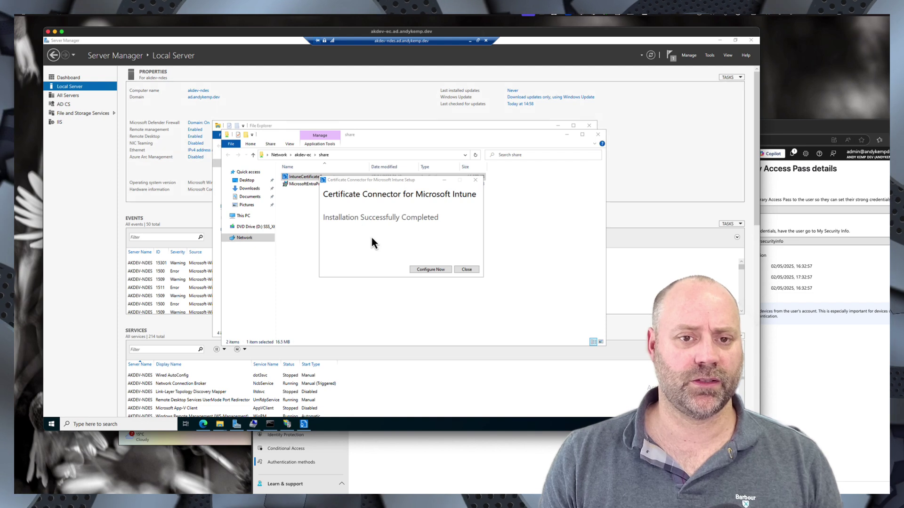
left_click(430, 270)
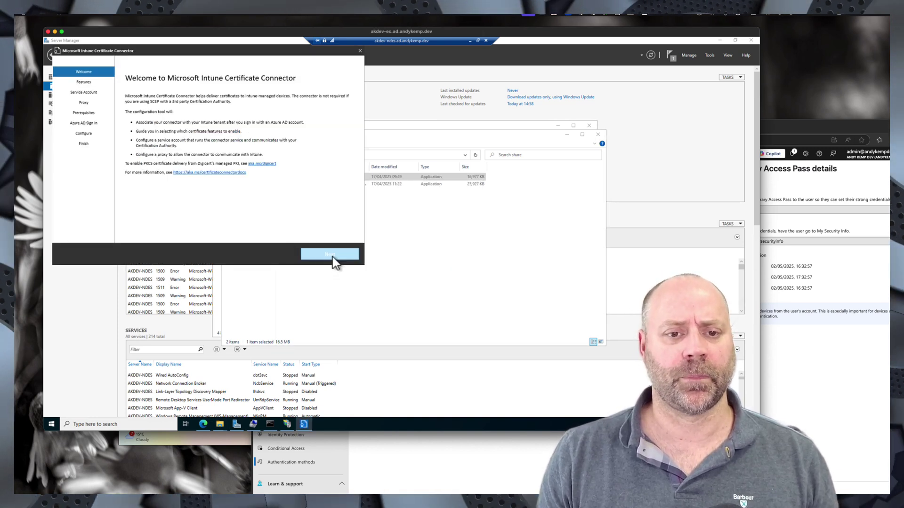
left_click(332, 256)
left_click(127, 115)
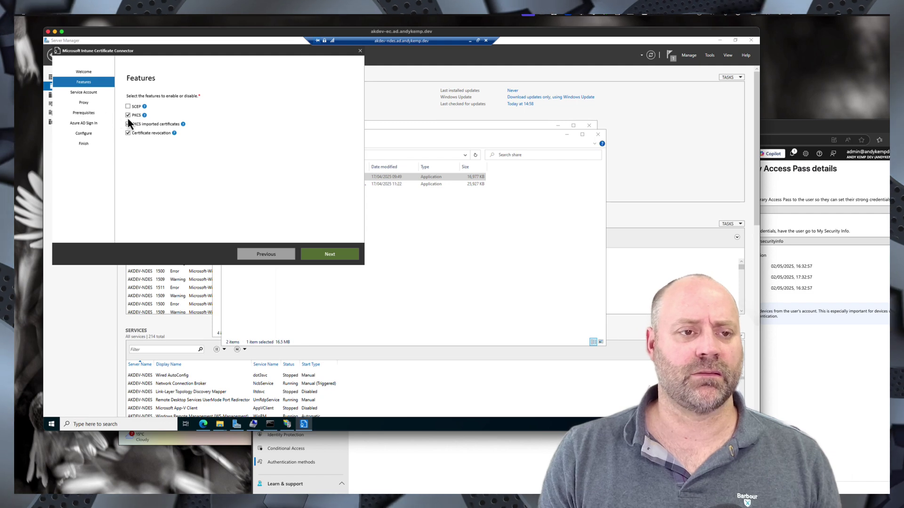
left_click(128, 133)
left_click(128, 124)
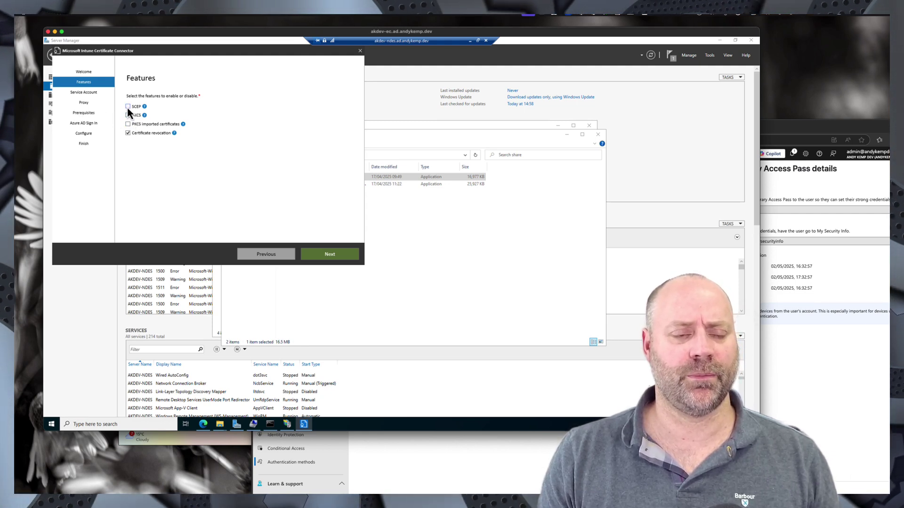
left_click(127, 107)
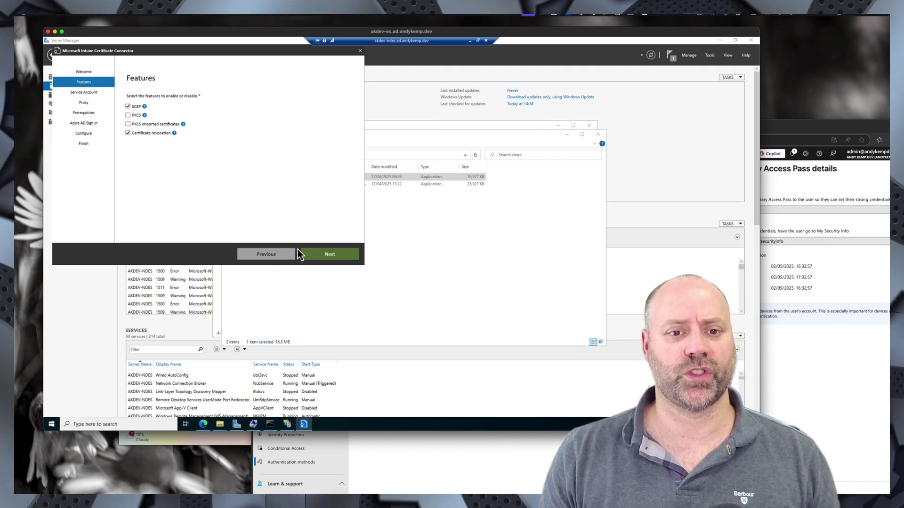
- Continue with SYSTEM service account, no proxy, and passed prerequisites to Azure AD Sign In
left_click(332, 259)
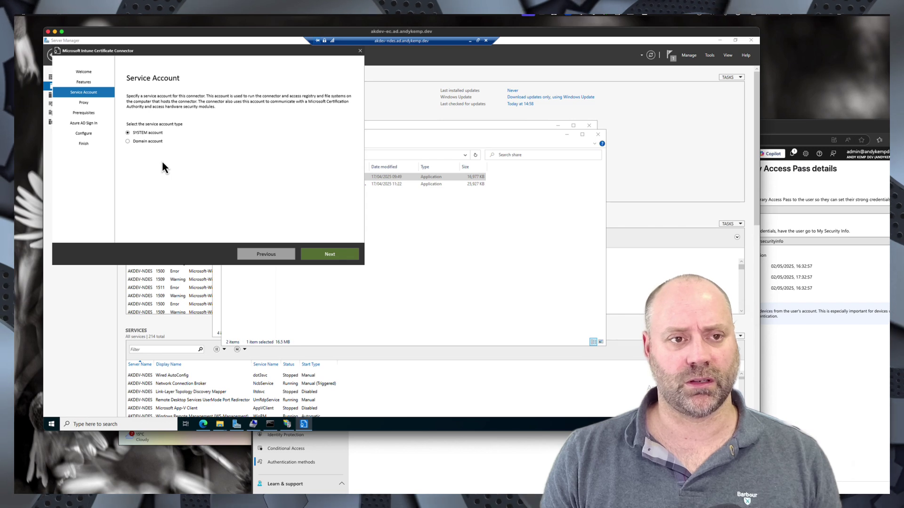
left_click(329, 254)
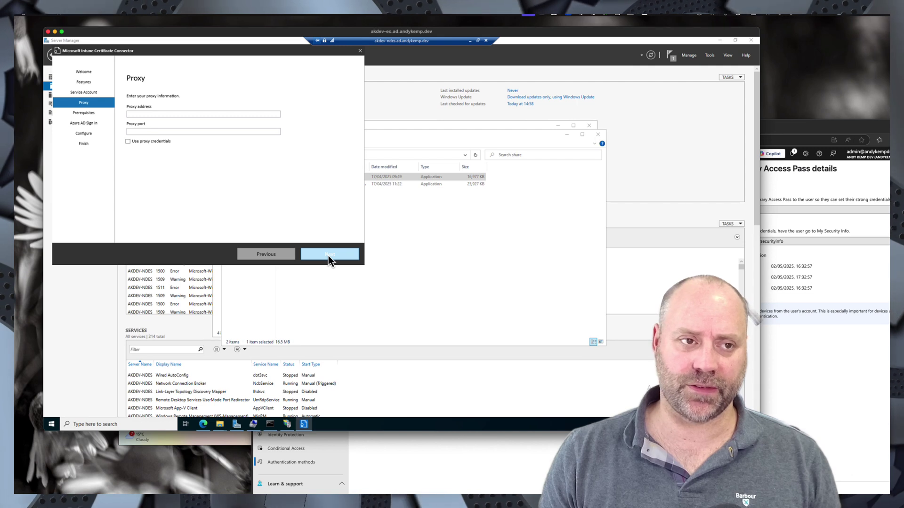
left_click(329, 255)
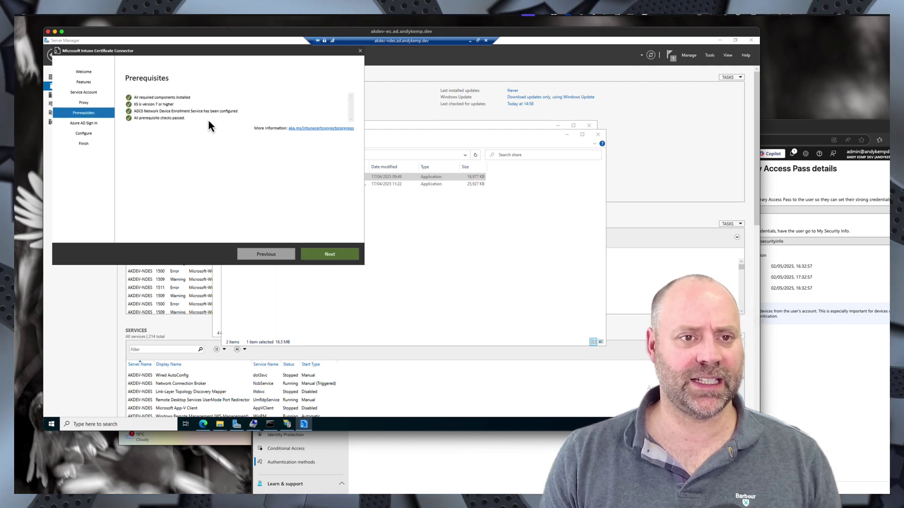
left_click(333, 257)
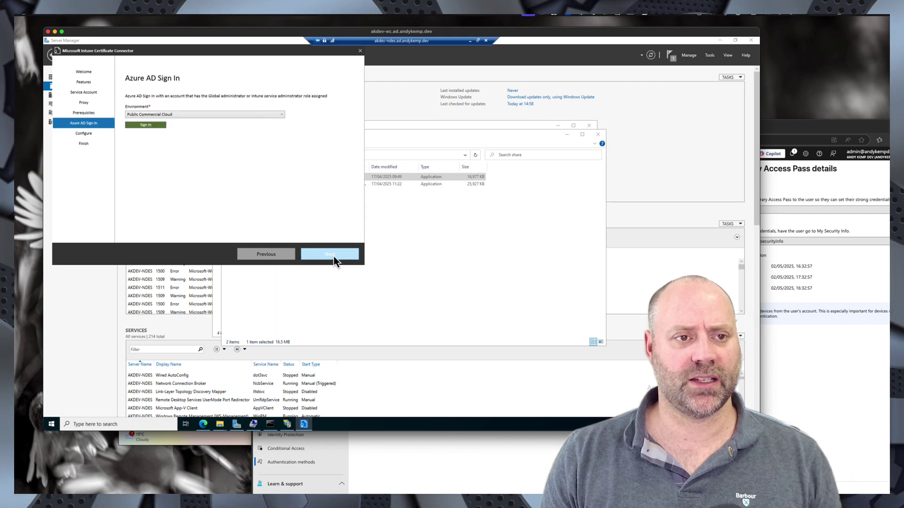
- Choose the Public Commercial Cloud environment and start the Azure AD sign-in
left_click(173, 116)
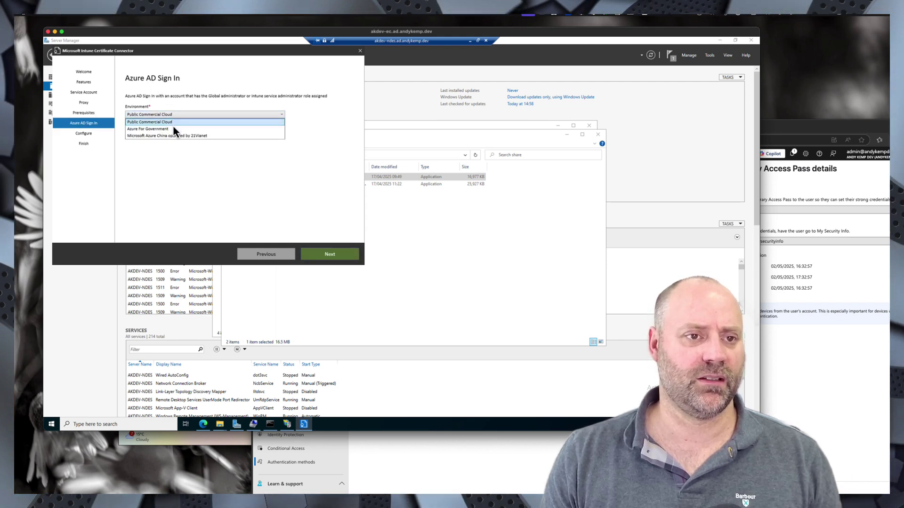
left_click(147, 121)
left_click(141, 125)
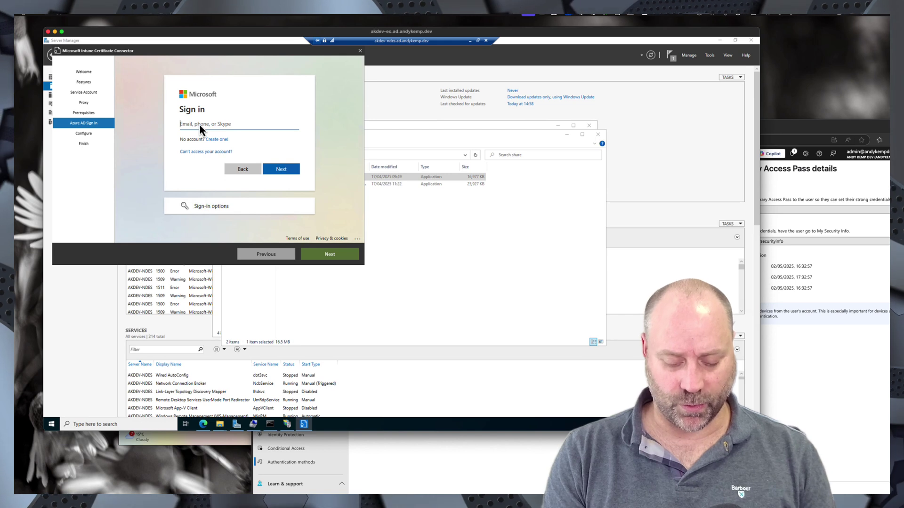
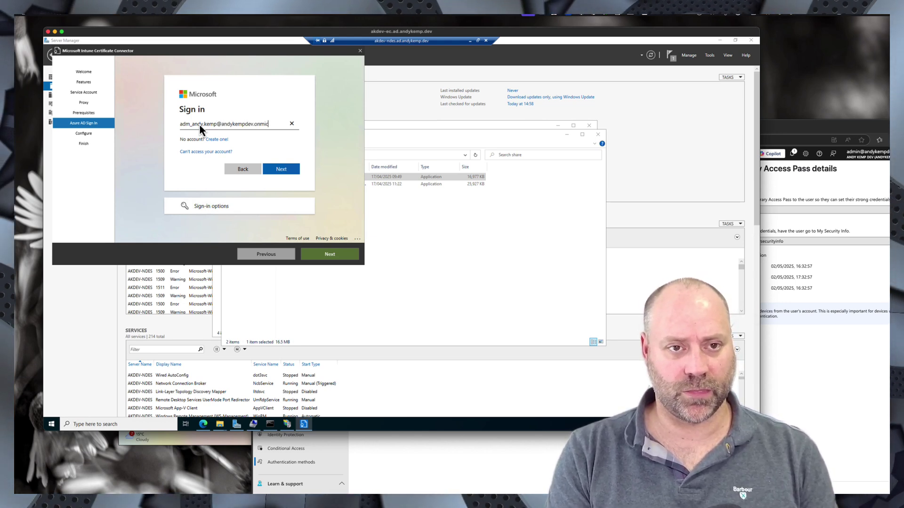
- Sign in with the admin account and pasted Temporary Access Pass, then configure the connector
key("Return")
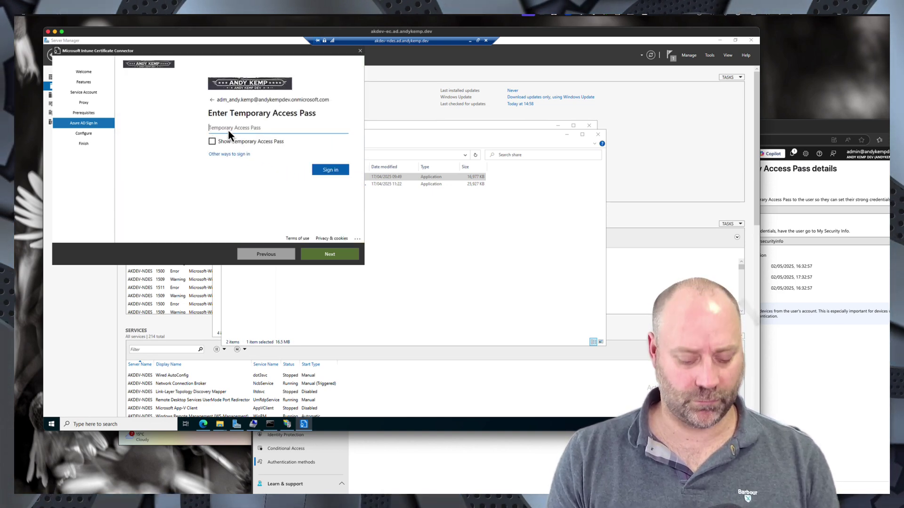
key("ctrl+v")
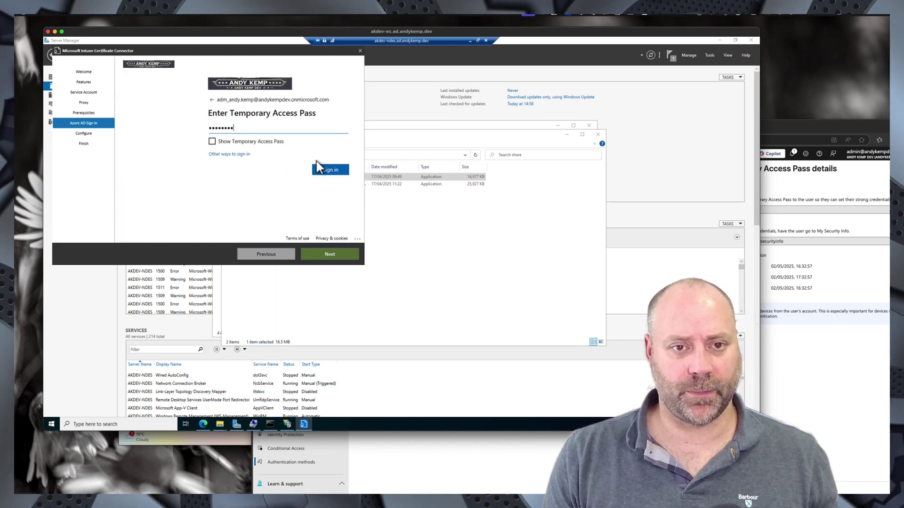
left_click(327, 171)
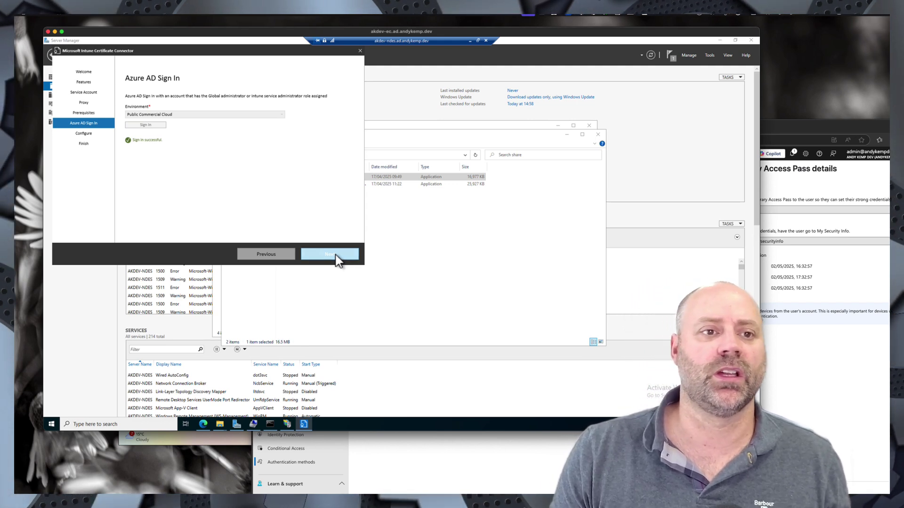
left_click(335, 256)
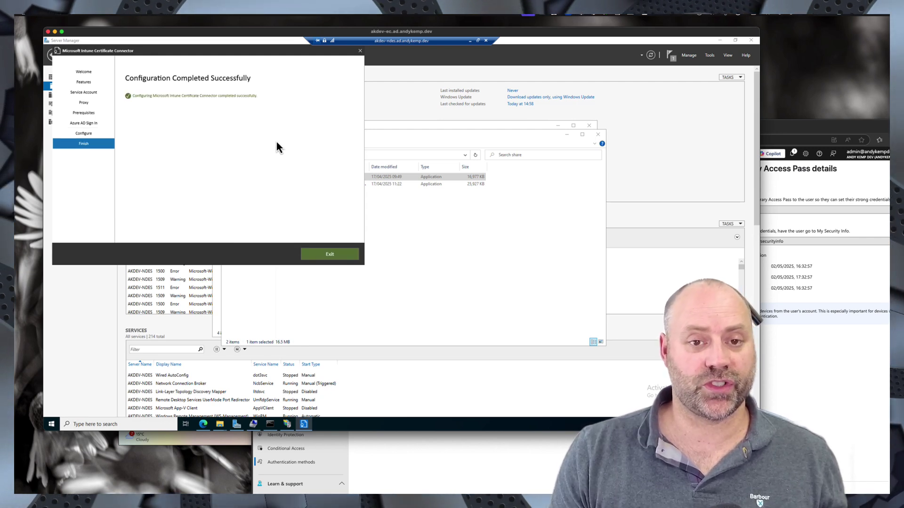
- Exit the connector wizard, reload mscep.dll in Edge to get HTTP 403.0 Forbidden, and minimise Edge
left_click(335, 254)
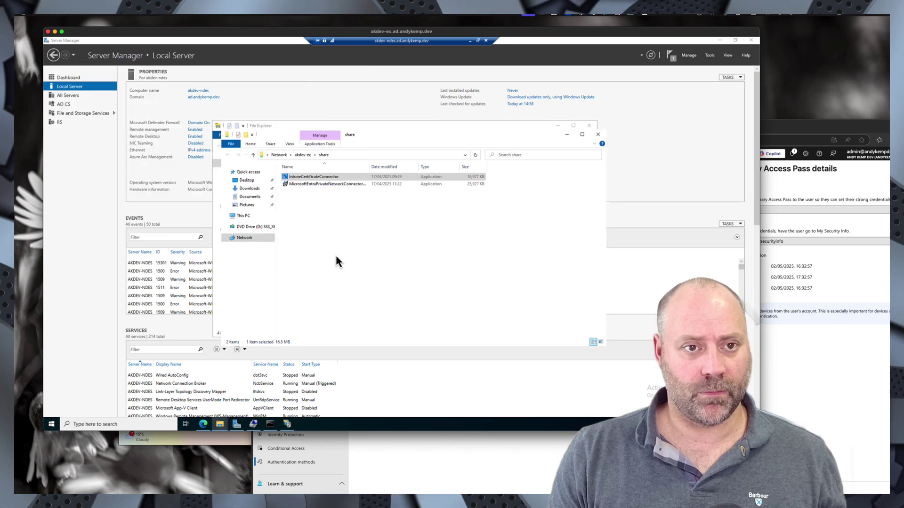
left_click(203, 425)
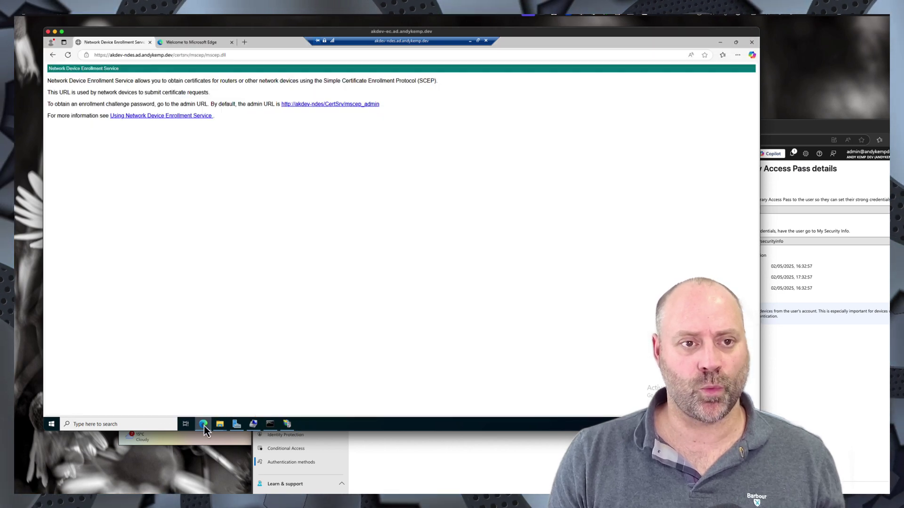
left_click(237, 57)
key("Return")
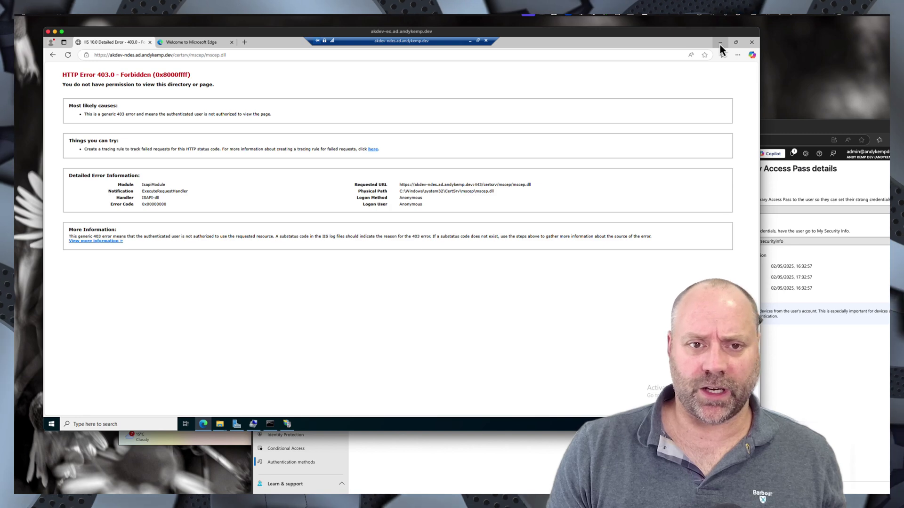
left_click(719, 44)
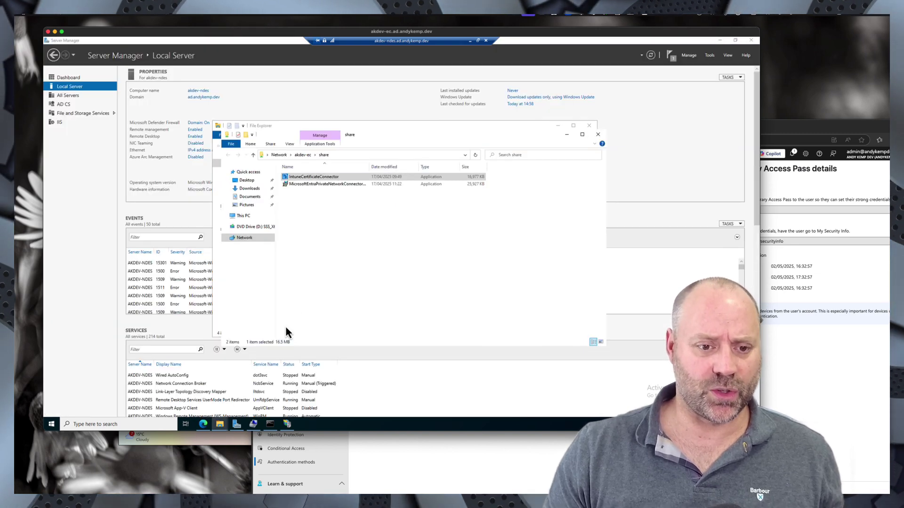
- Install the MicrosoftEntraPrivateNetworkConnector from the share, accepting the licence and elevation prompt
mouse_move(221, 426)
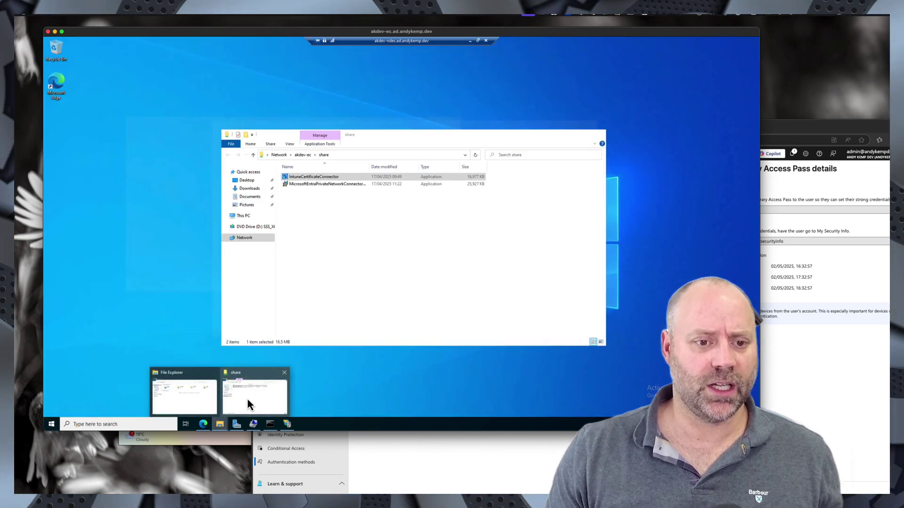
left_click(247, 400)
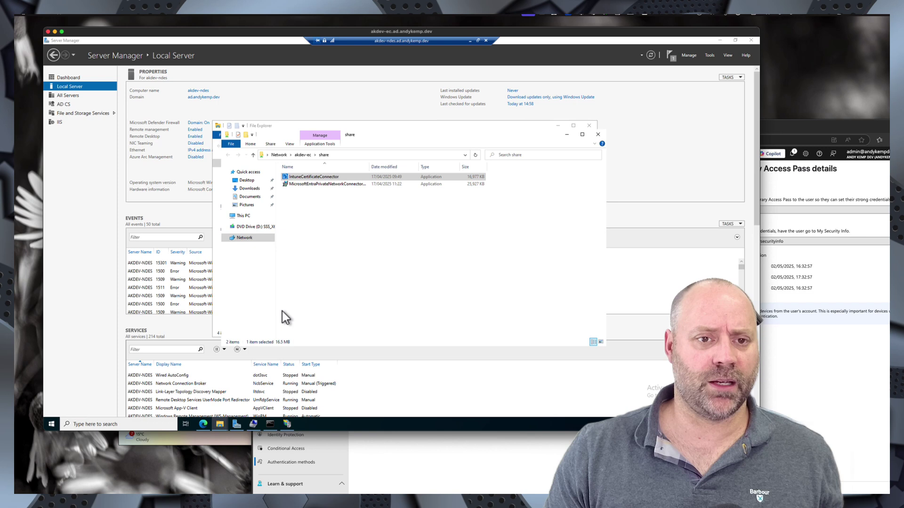
double_click(328, 184)
left_click(345, 267)
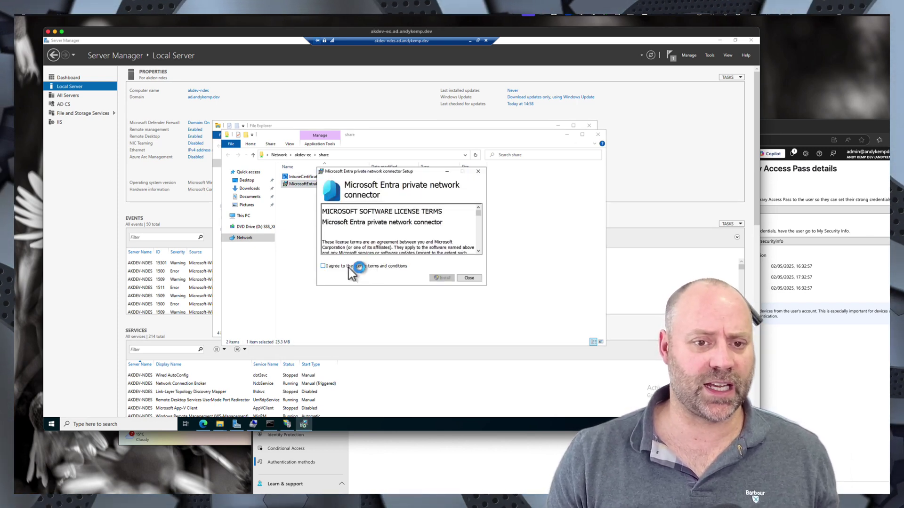
left_click(441, 277)
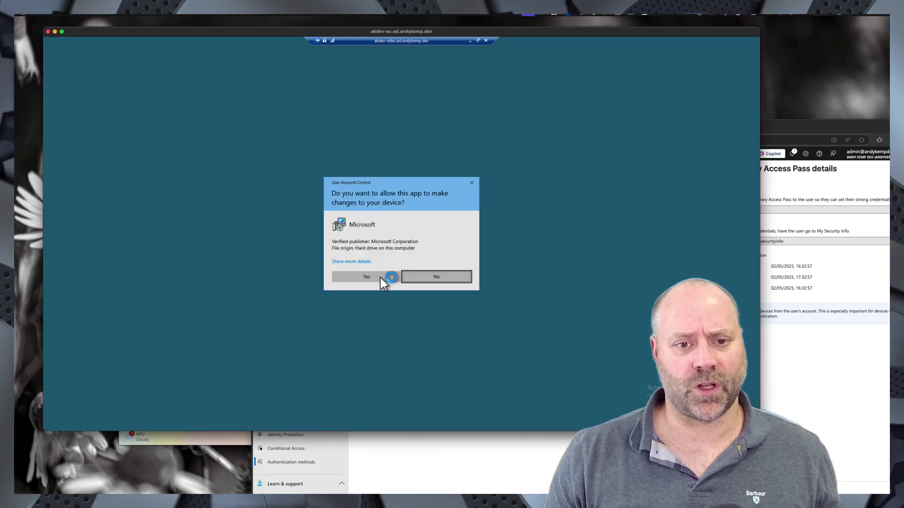
left_click(380, 278)
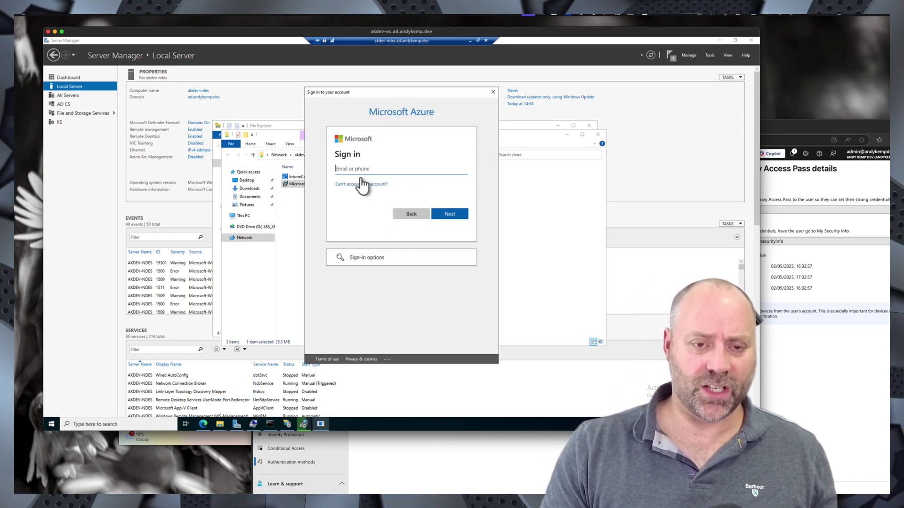
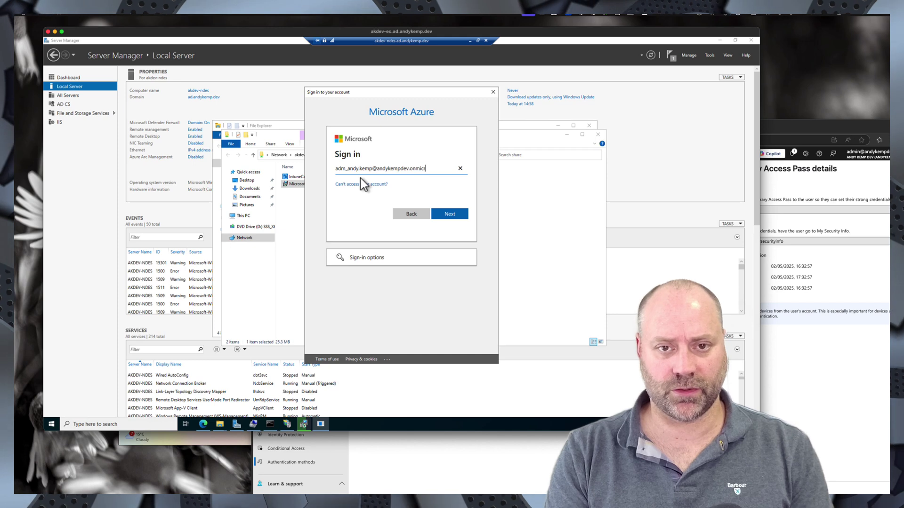
- Sign the connector in with the admin account e-mail and the Temporary Access Pass
key("Return")
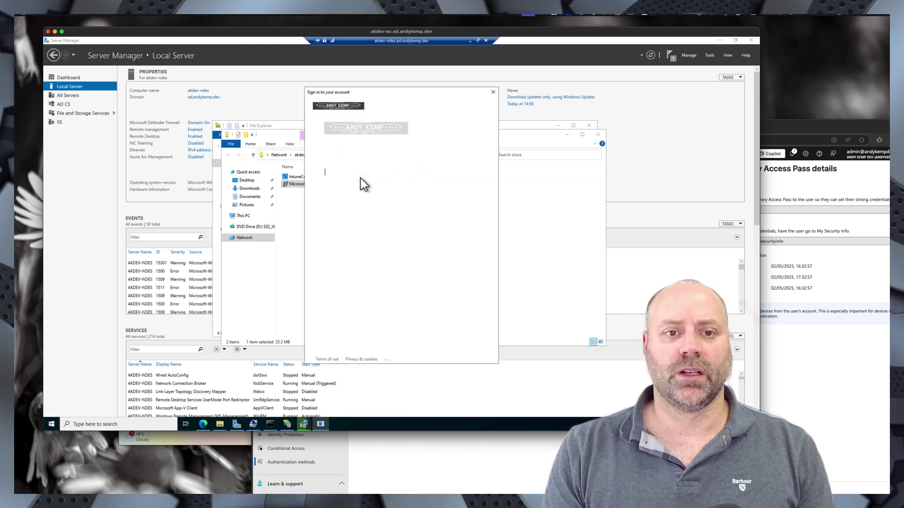
key("ctrl+v")
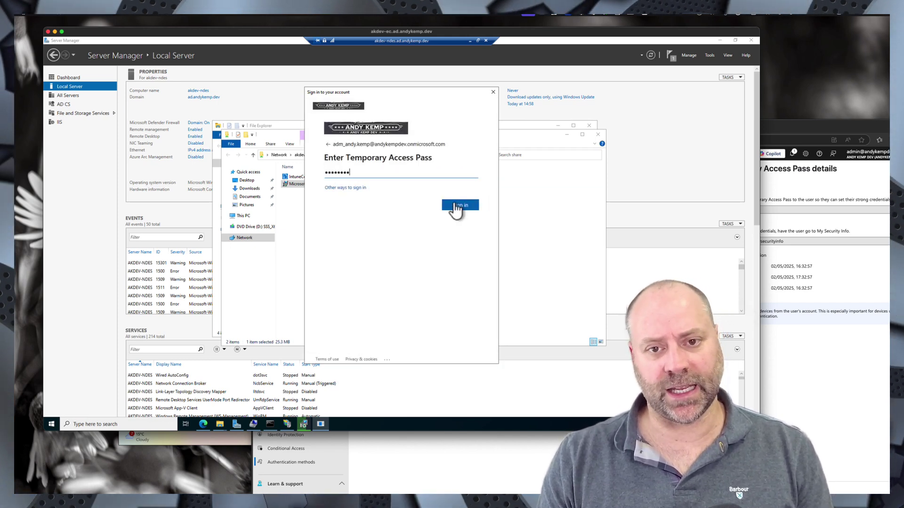
left_click(458, 205)
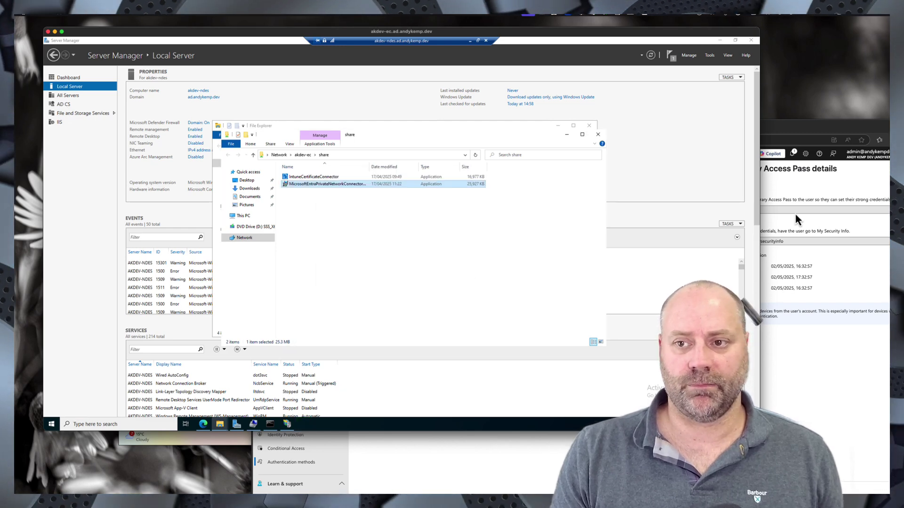
- Reload the Private Network connectors list to show the NDES server's connector as Active
left_click_drag(764, 123, 607, 72)
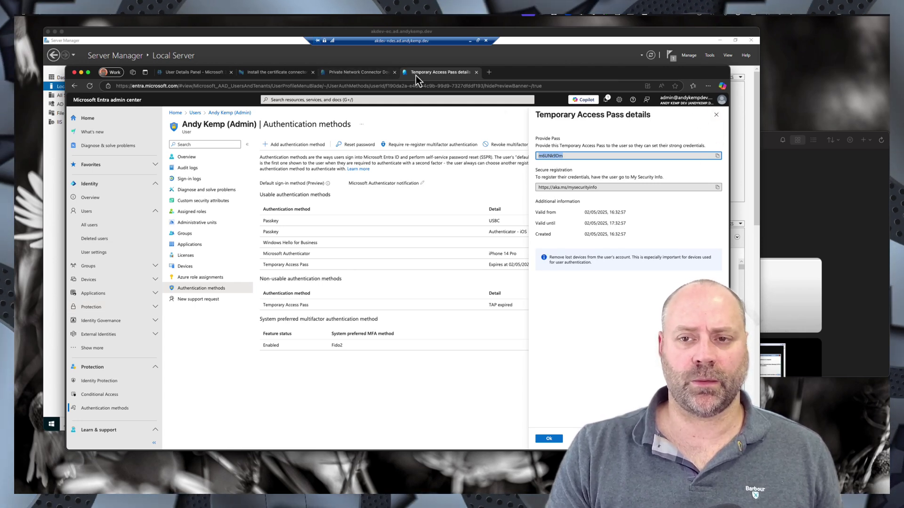
left_click(358, 72)
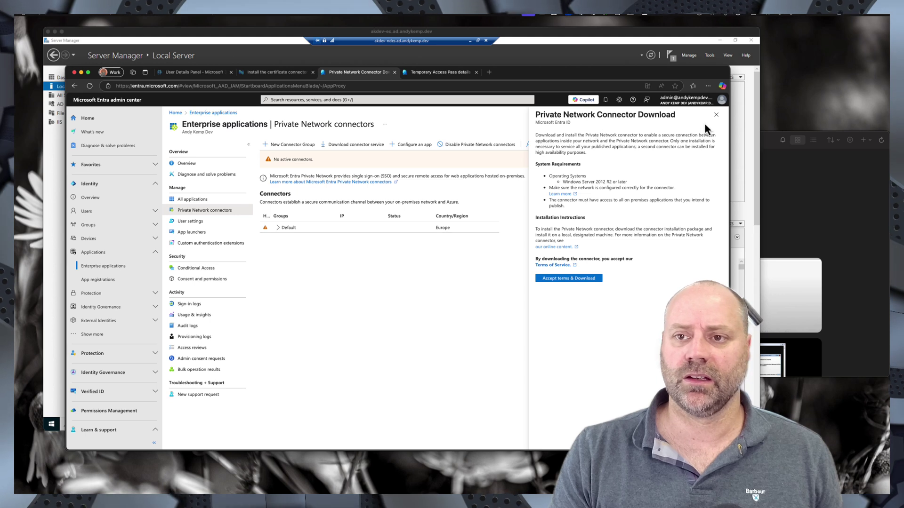
left_click(715, 115)
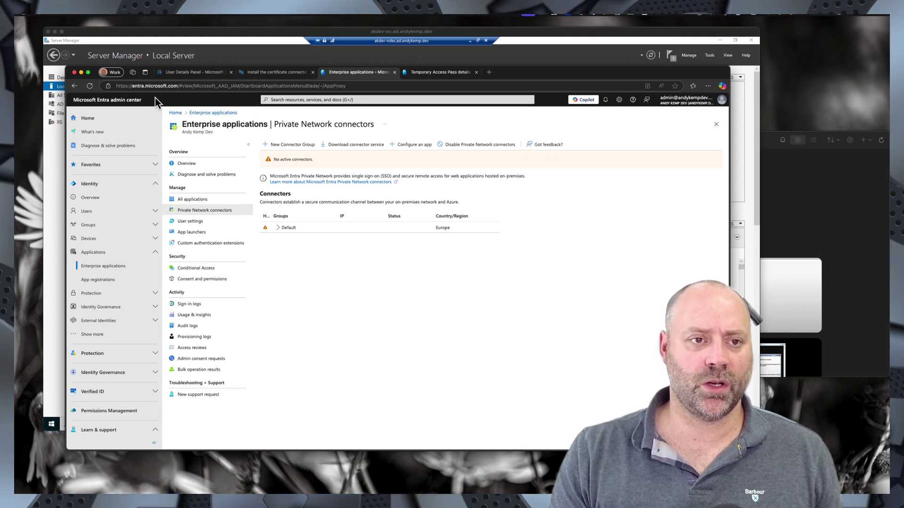
left_click(89, 86)
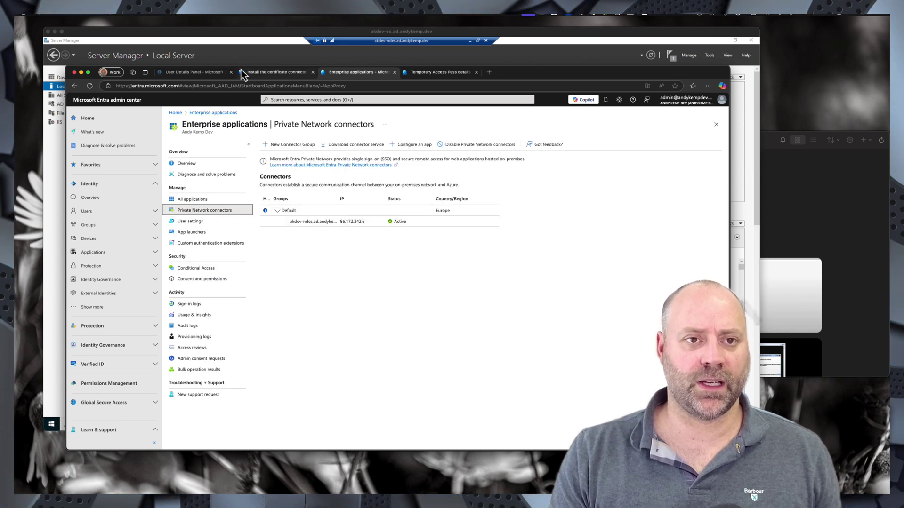
- Refresh the Intune Certificate connectors to confirm Active, then return to Private Network connectors
left_click(265, 72)
left_click(716, 115)
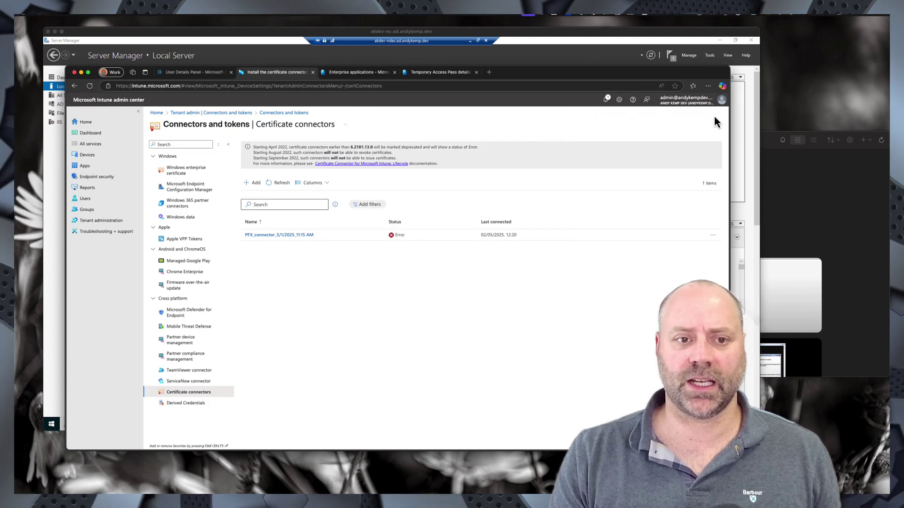
left_click(279, 183)
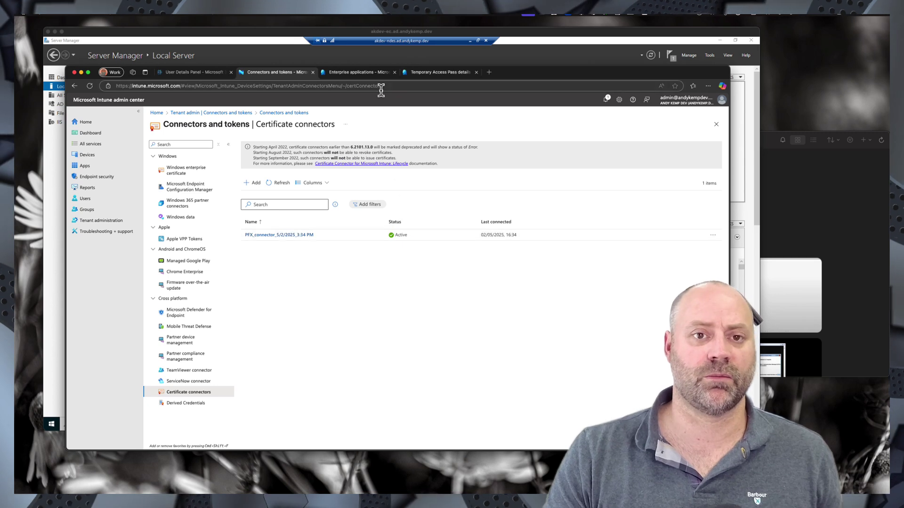
left_click(358, 75)
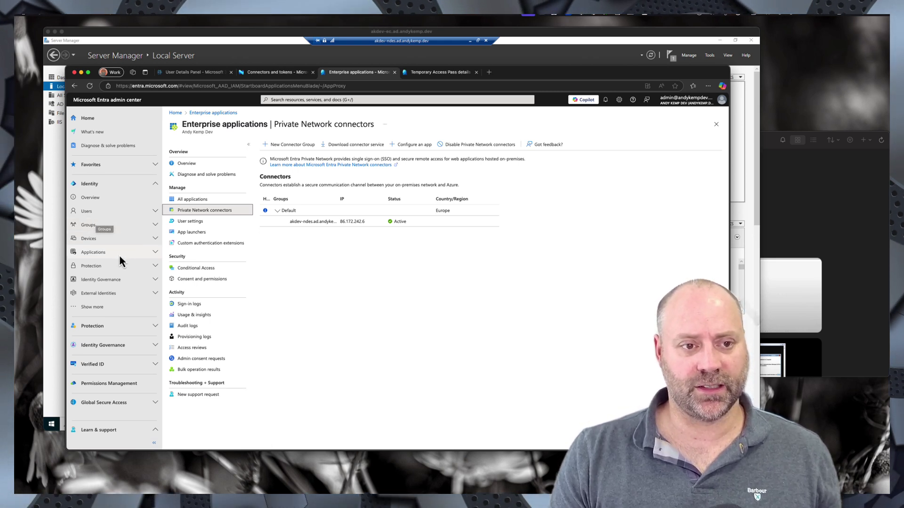
- From Enterprise applications, start a custom application named 'AndyKempDev-SCEP'
left_click(149, 252)
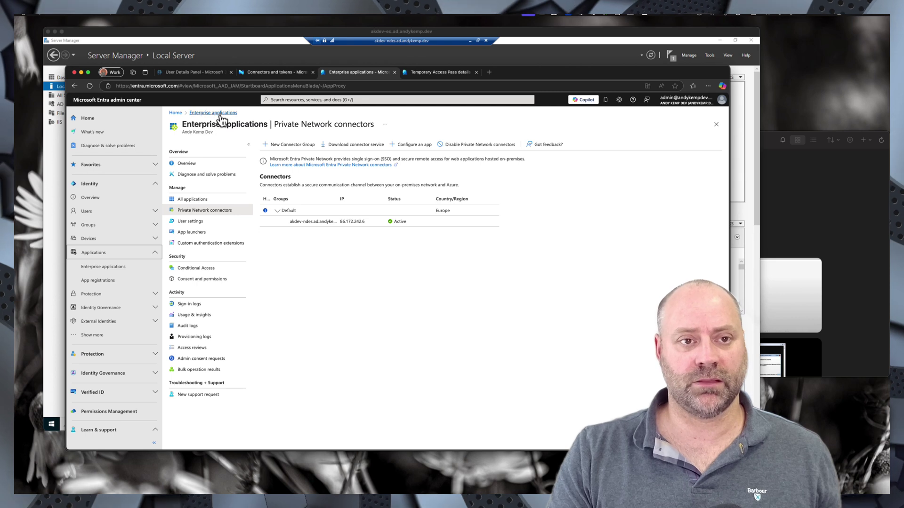
left_click(193, 200)
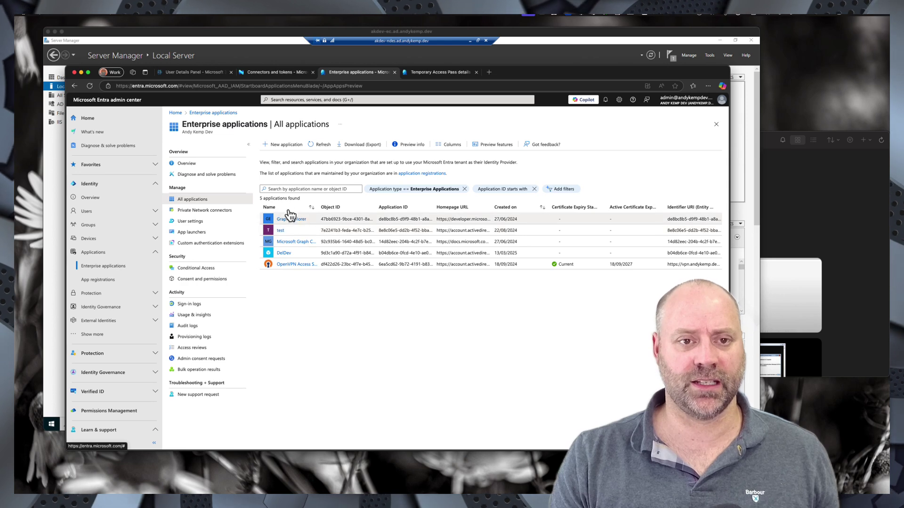
left_click(286, 146)
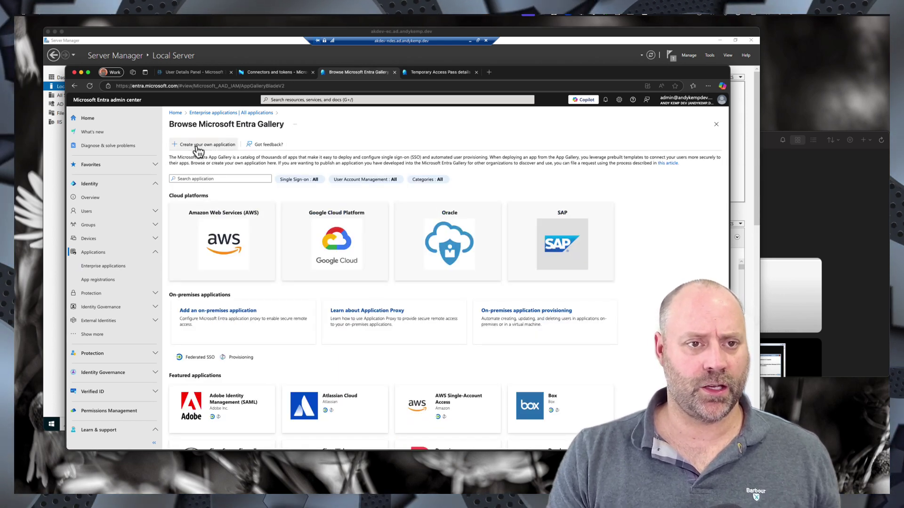
left_click(198, 149)
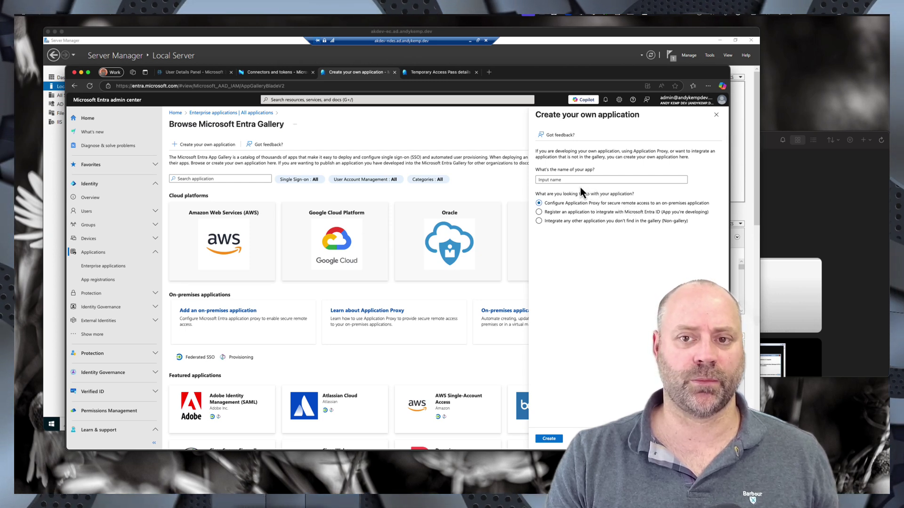
left_click(559, 180)
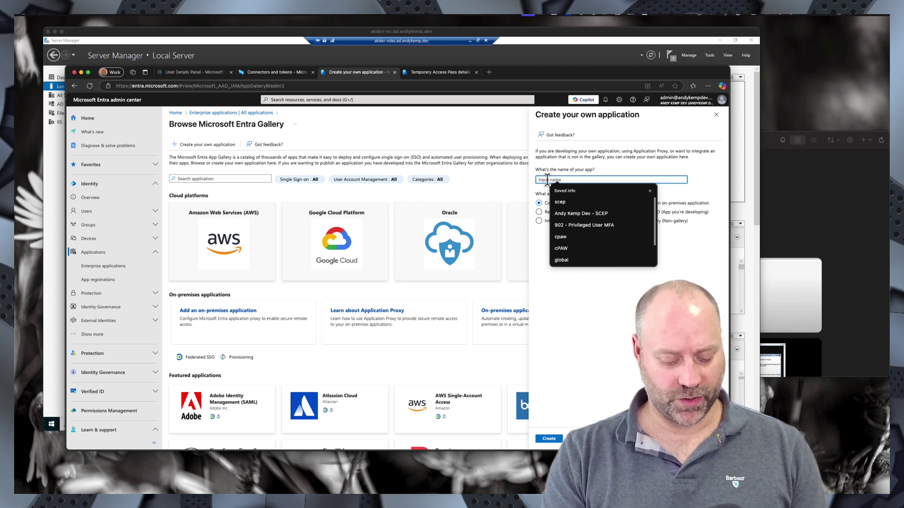
type("Andy")
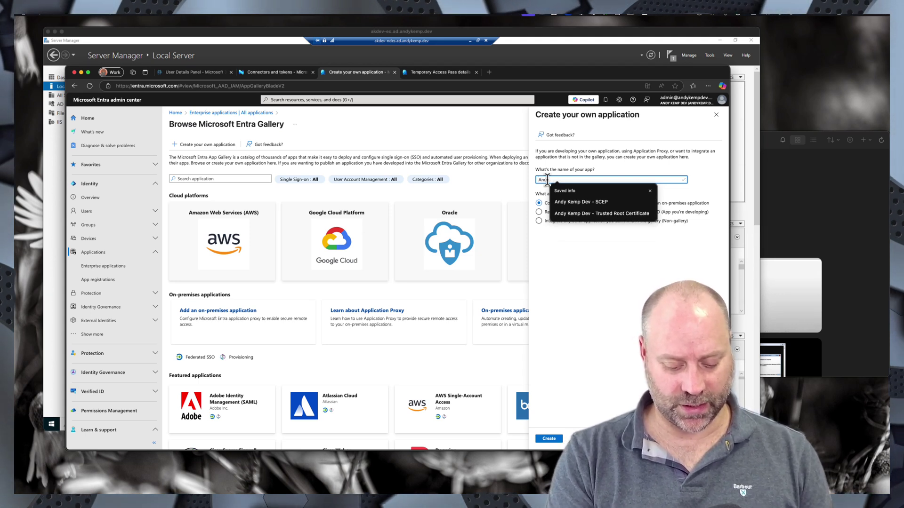
type("KempDev")
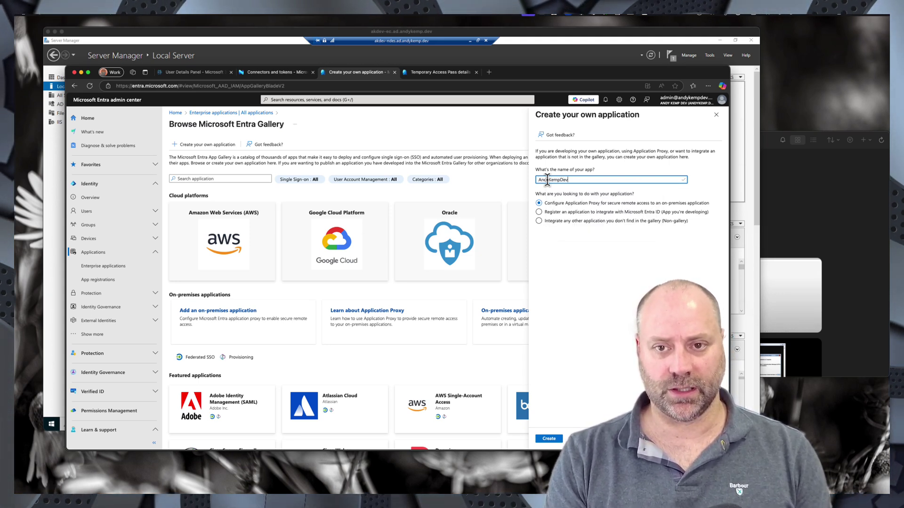
type("-SC")
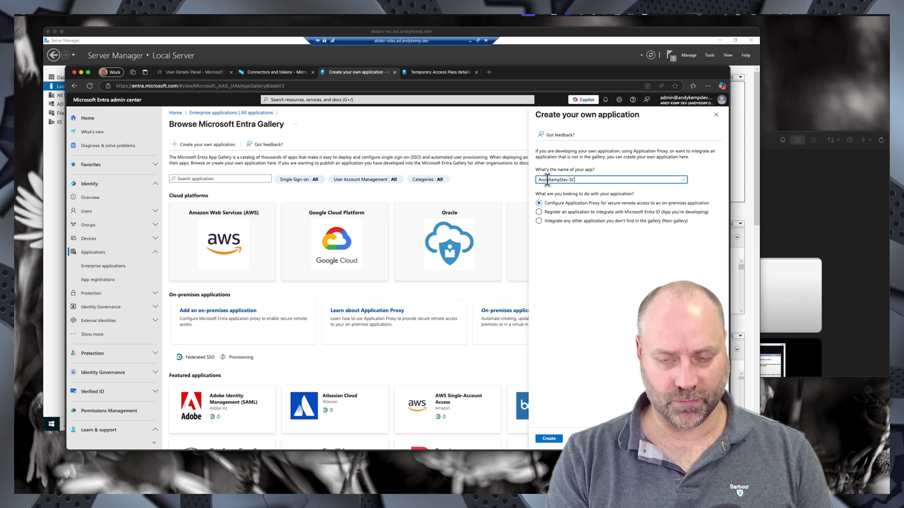
type("EP")
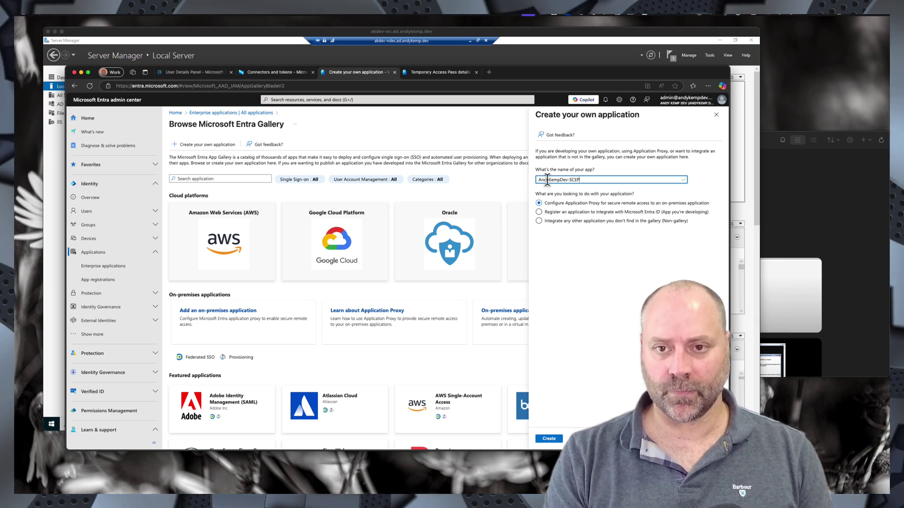
- Create the Application Proxy app, name it 'AndyKempDev-SCEP', and open a new browser tab
left_click(548, 439)
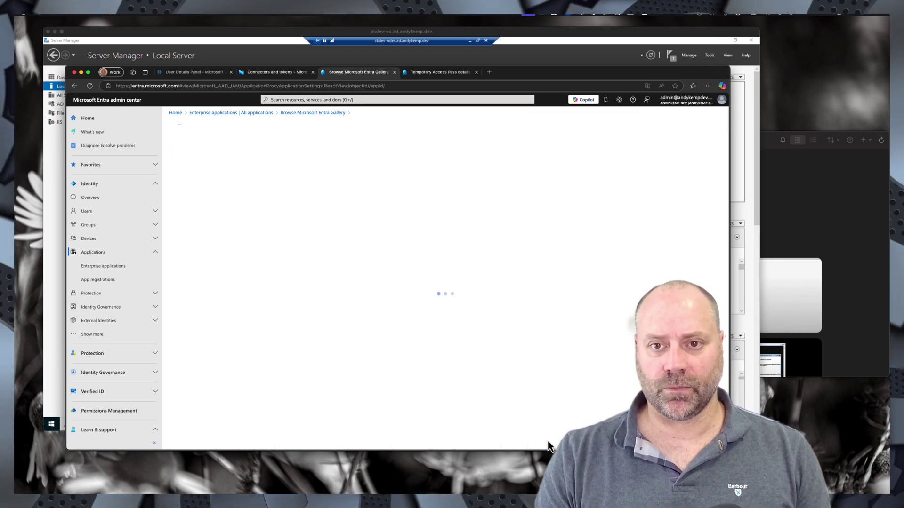
left_click(252, 233)
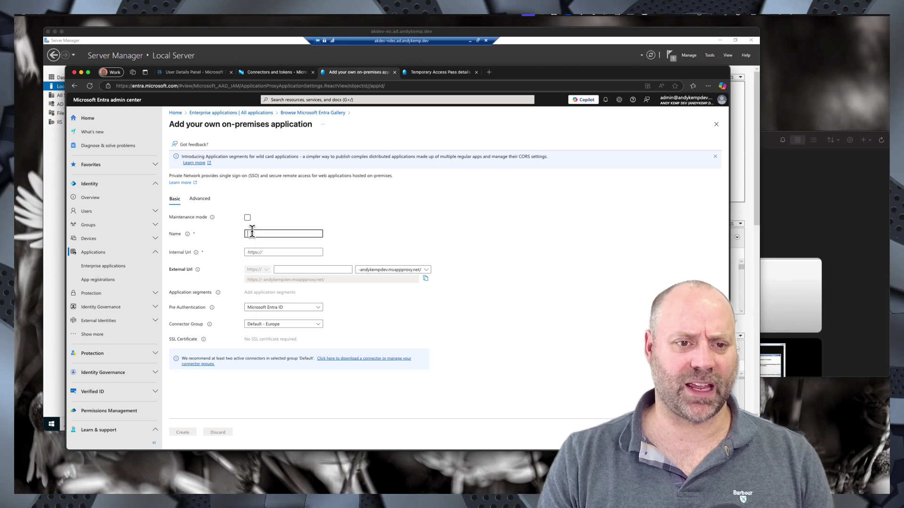
type("A")
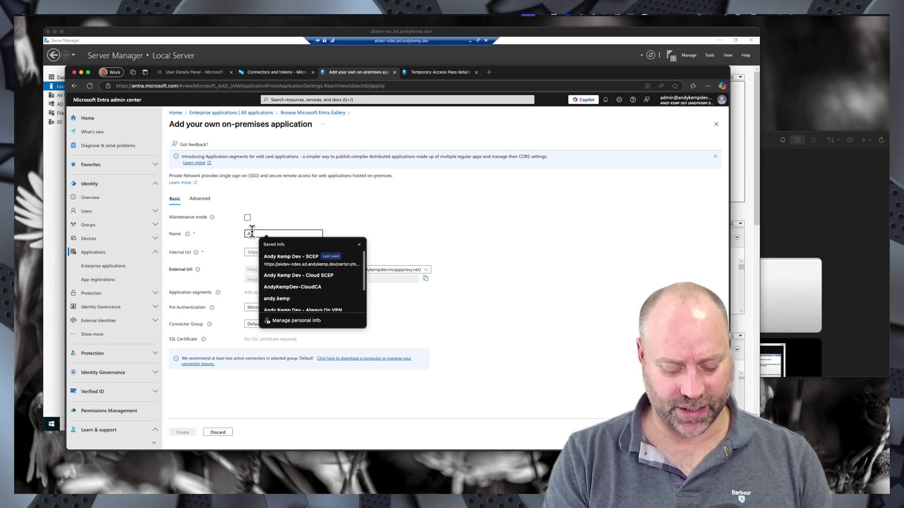
type("ndy")
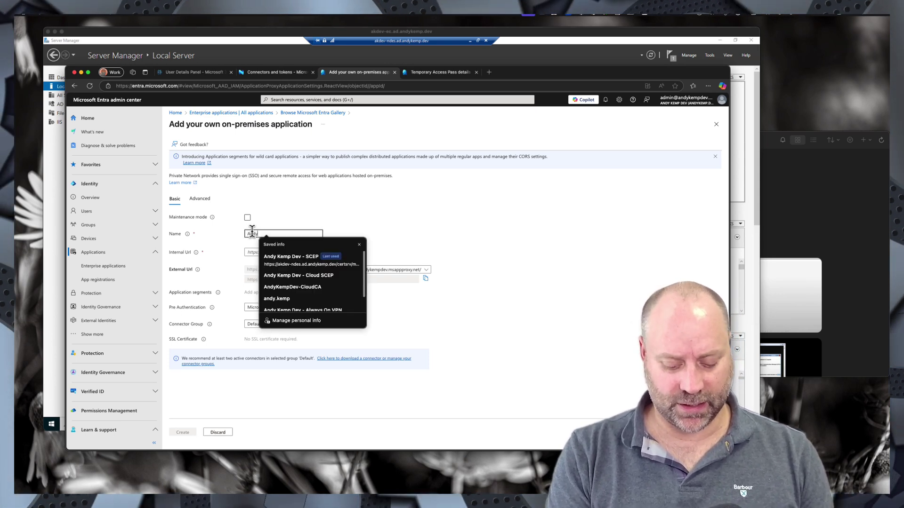
type("KempDev-")
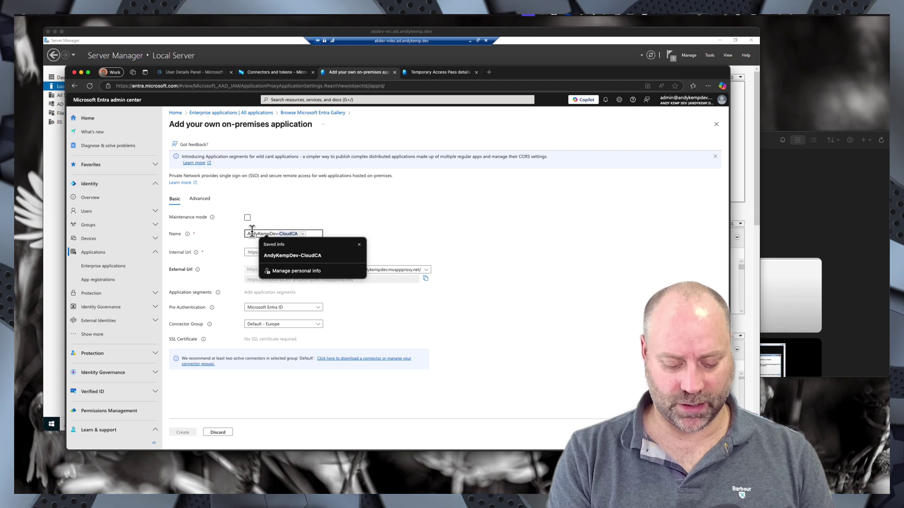
type("SCEP")
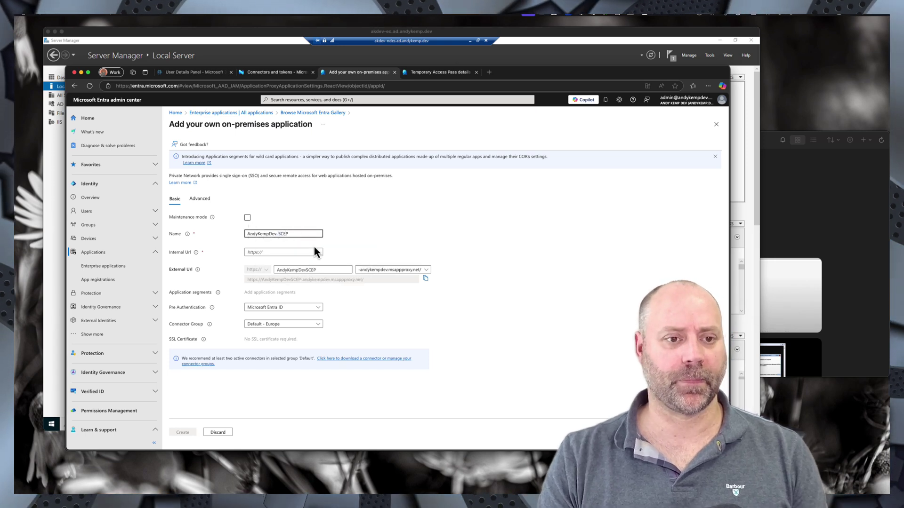
left_click(265, 252)
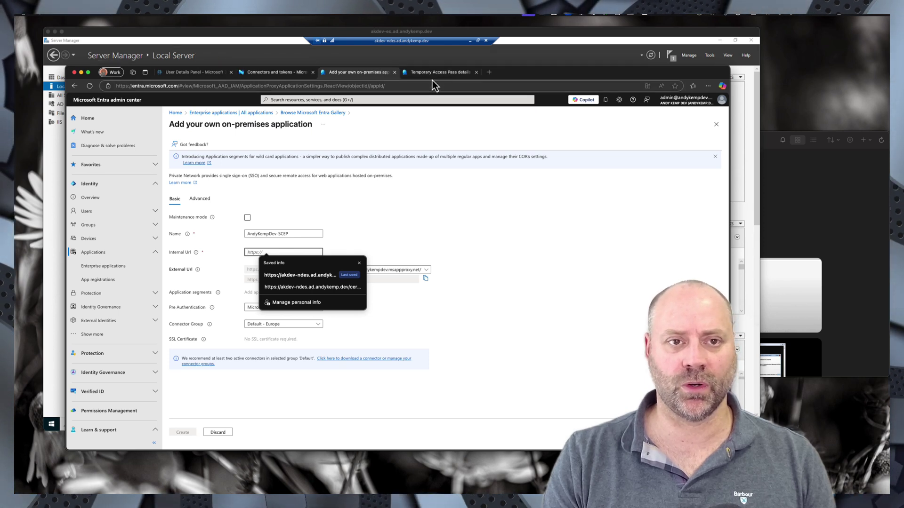
left_click(489, 73)
- Begin entering the https NDES server address and dismiss the MSN privacy notice
left_click(377, 85)
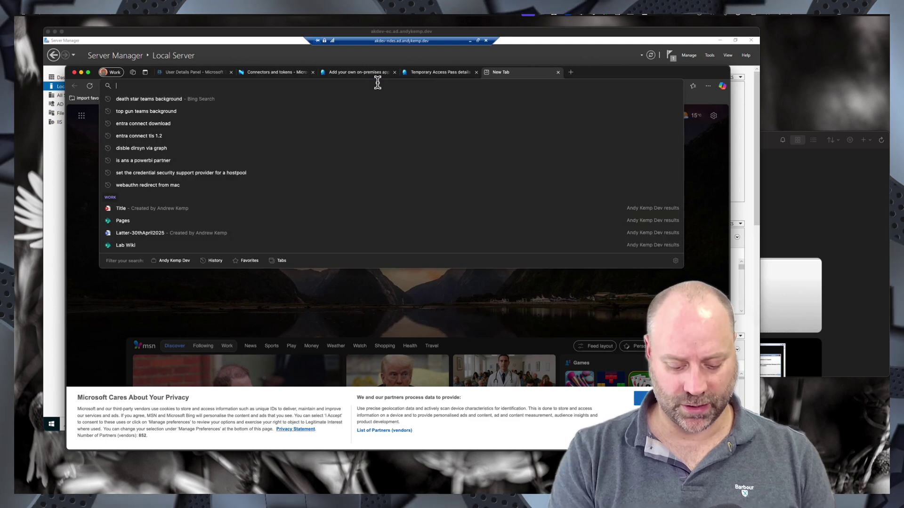
type("https://")
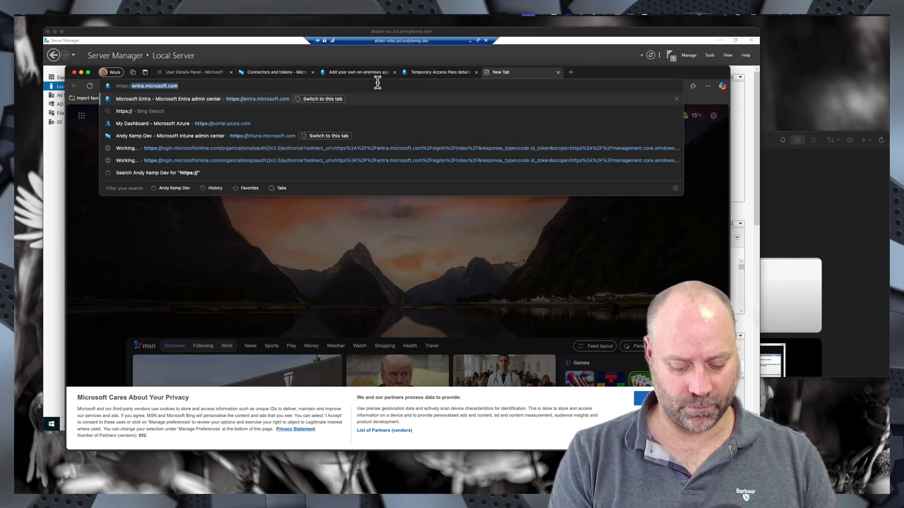
type("an")
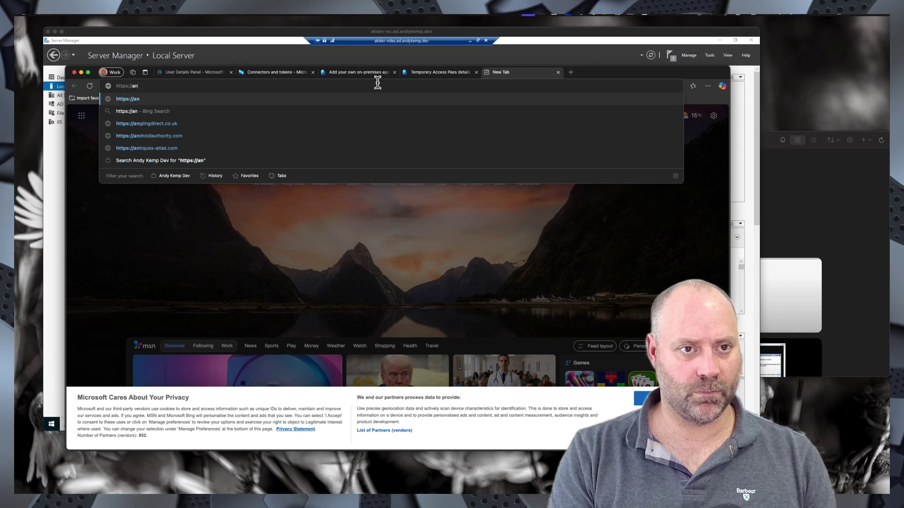
key("BackSpace")
type("ke")
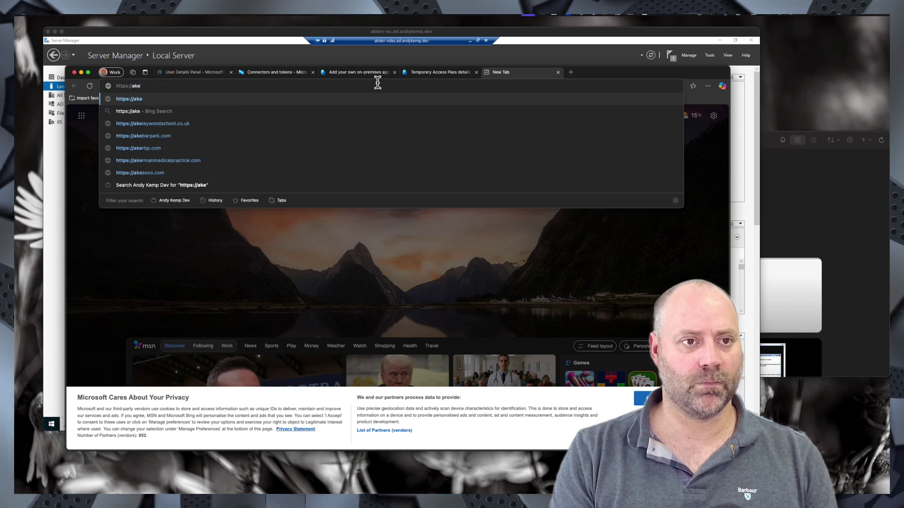
key("BackSpace")
type("d")
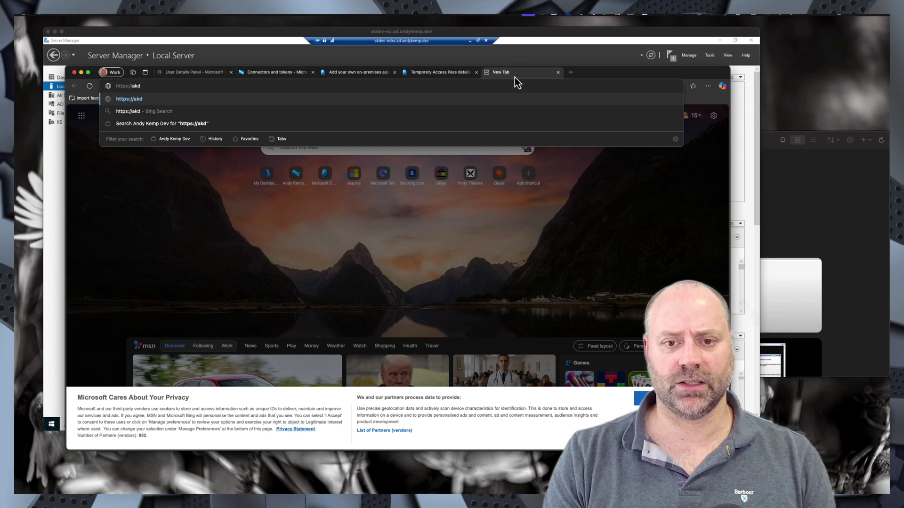
left_click(672, 398)
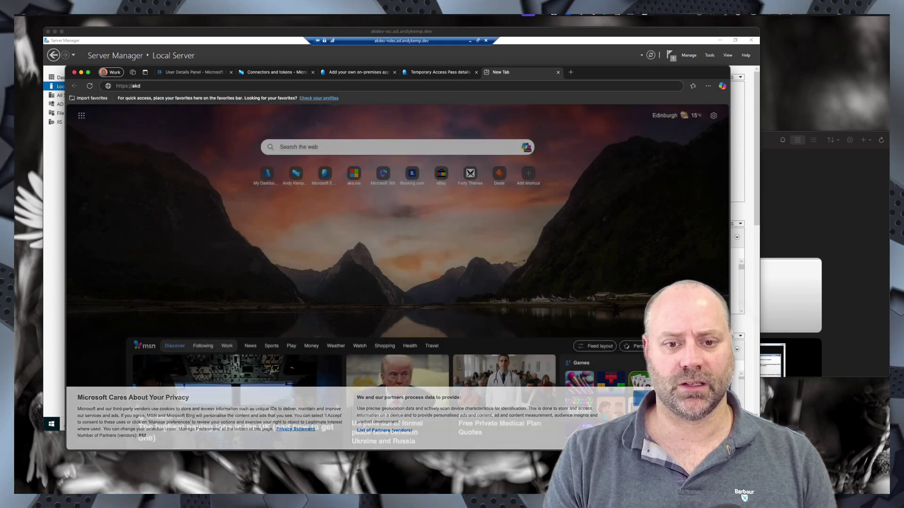
left_click(157, 86)
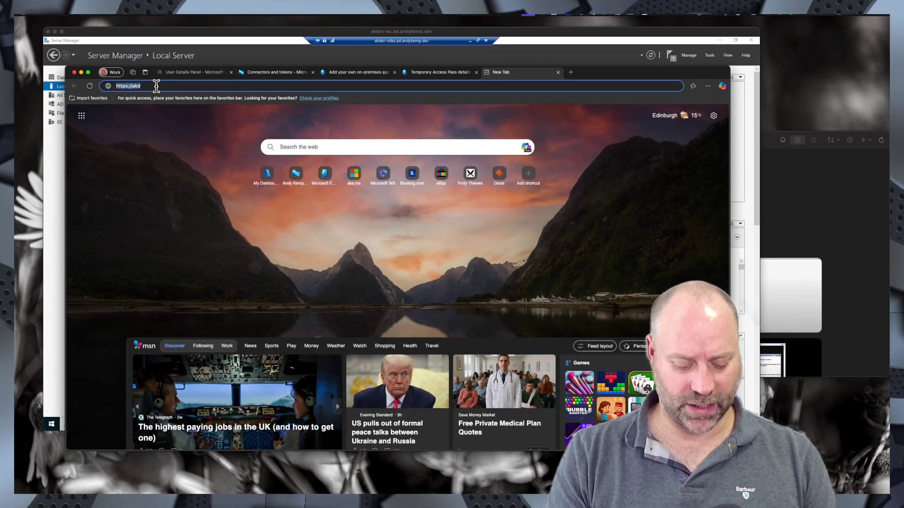
left_click(156, 86)
type("de")
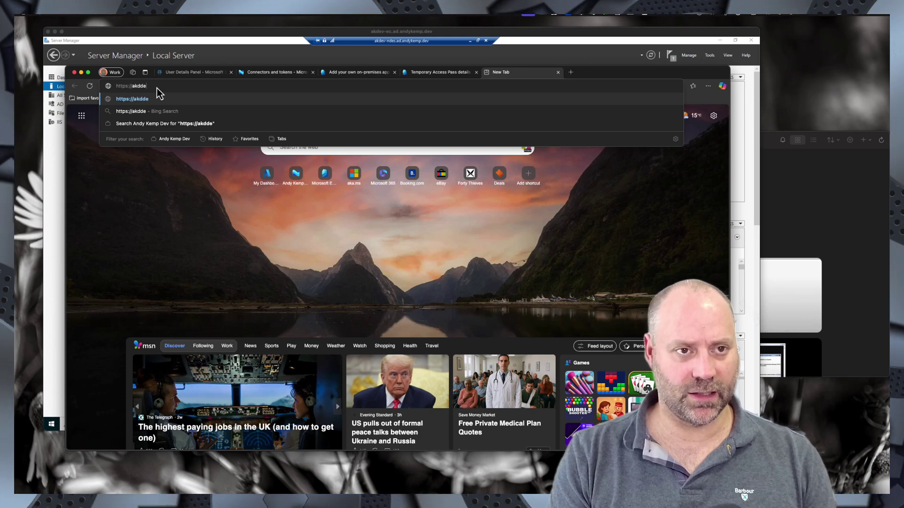
key("BackSpace")
type("e")
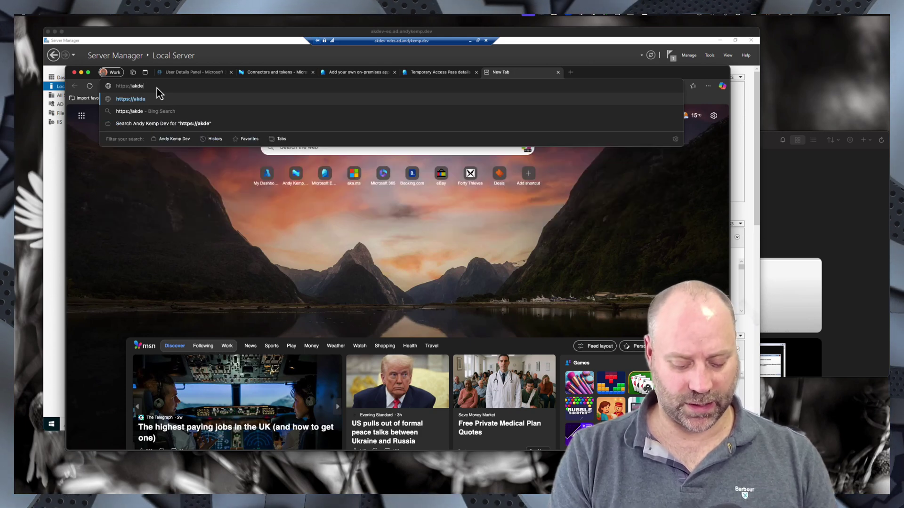
type("v-")
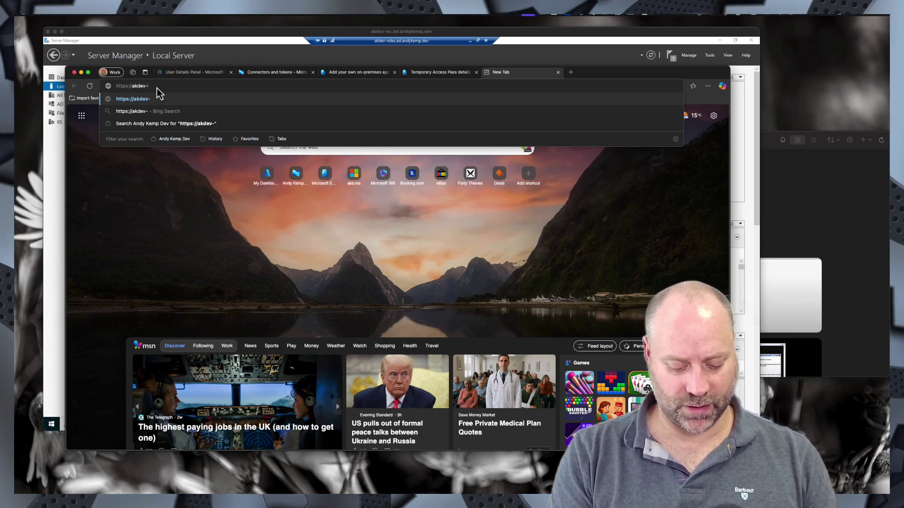
type("ndes.")
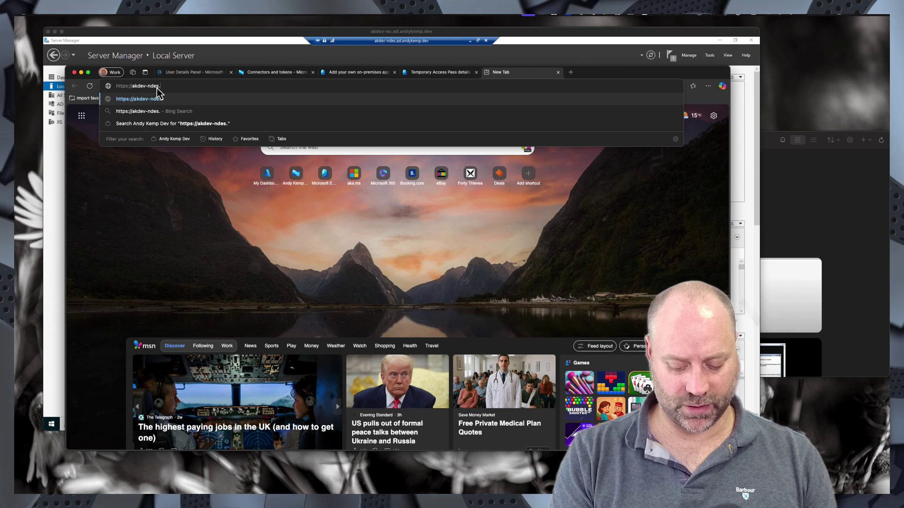
type("ad.and")
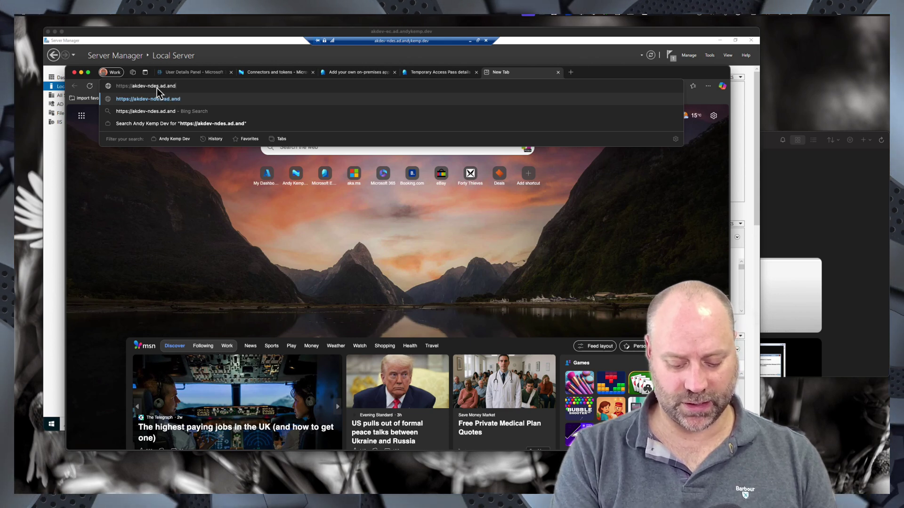
type("ykemp.dev/")
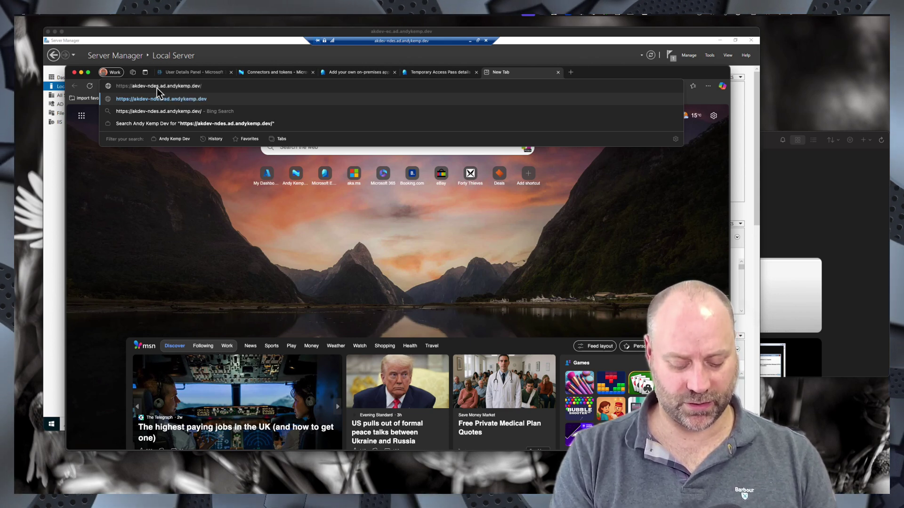
type("certsrv")
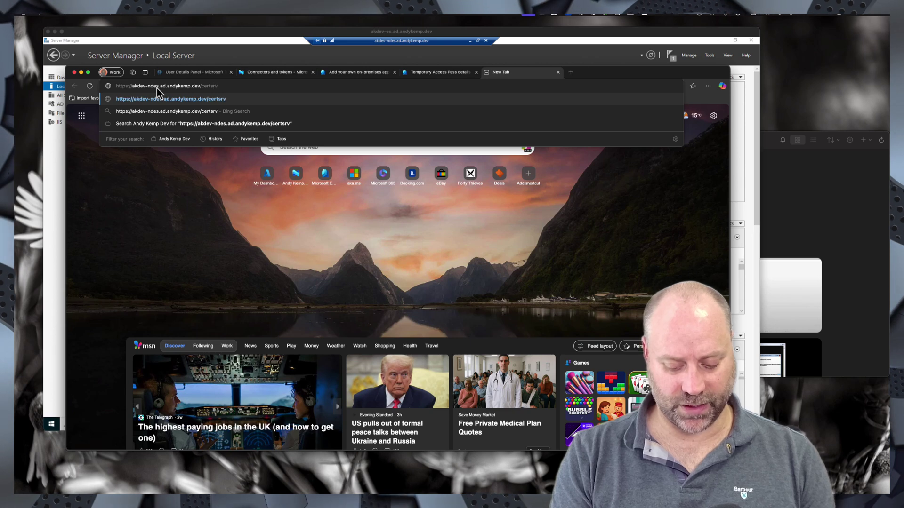
type("/msceip")
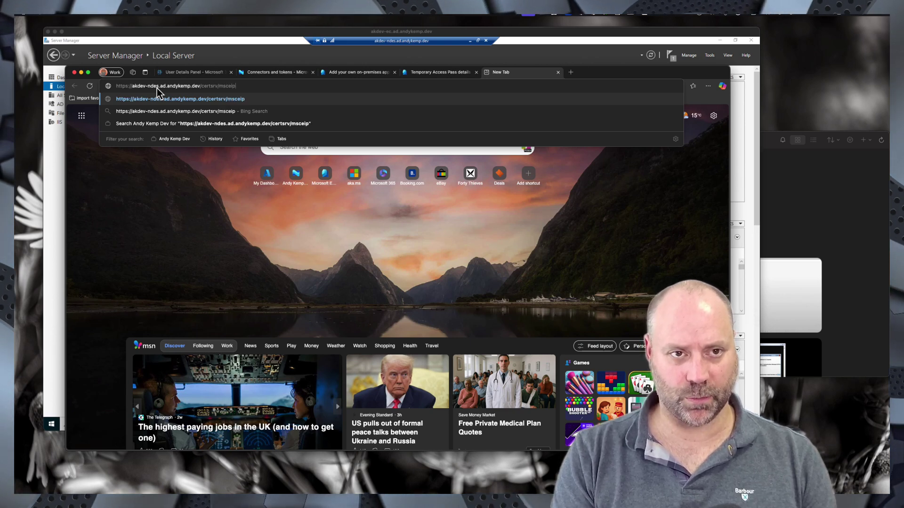
type("/")
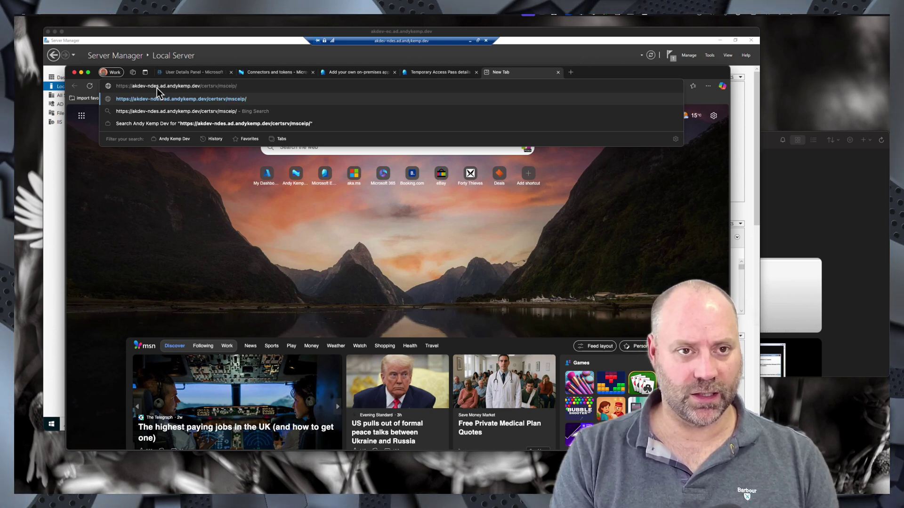
key("BackSpace")
key("BackSpace")
key("BackSpace")
type("p/")
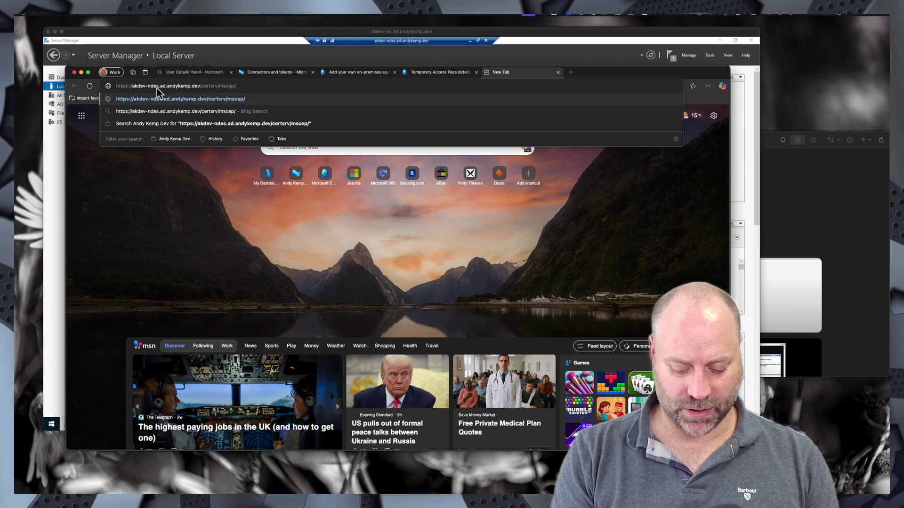
type("mscep.d")
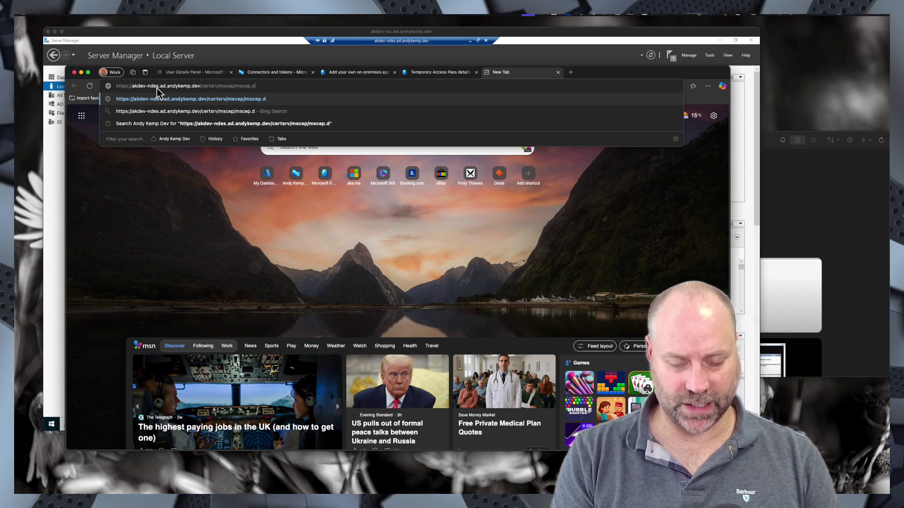
type("ll")
key("Return")
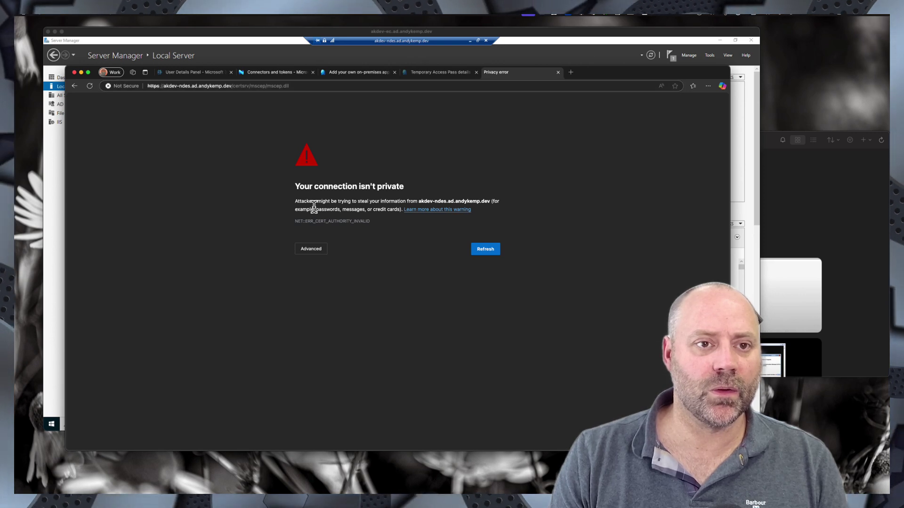
left_click(323, 252)
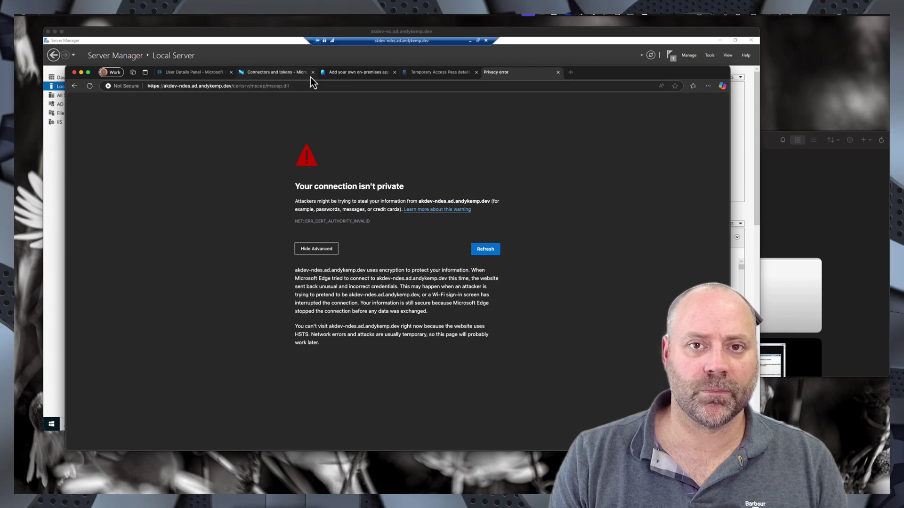
- Switch back to the NDES server's remote desktop session showing the akdev-ec share
left_click(468, 41)
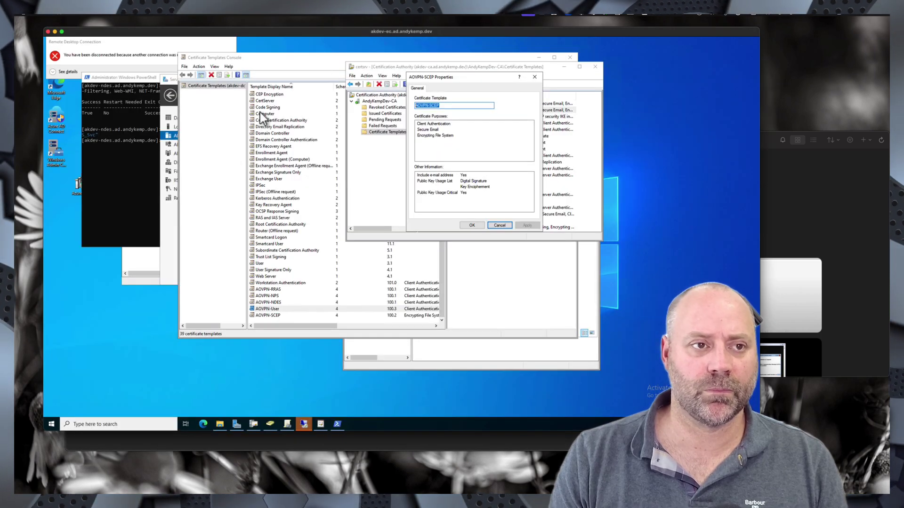
left_click(270, 422)
left_click(202, 424)
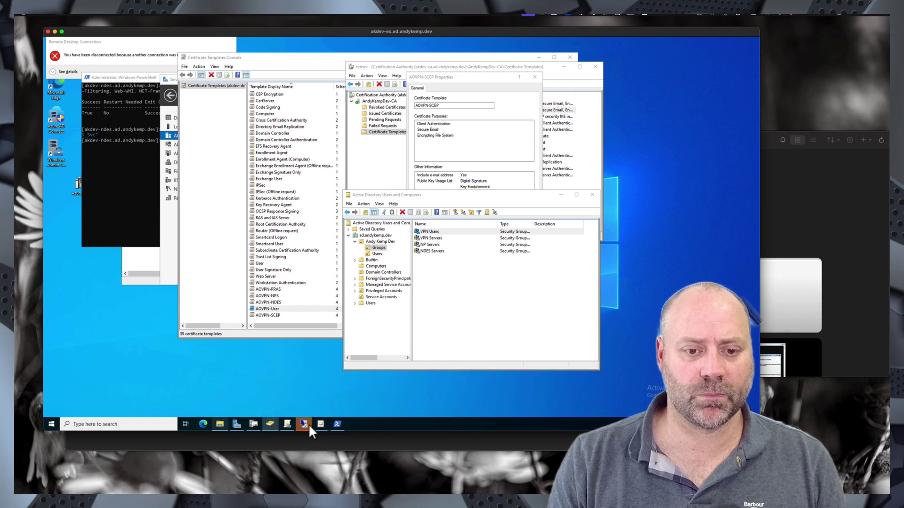
mouse_move(304, 424)
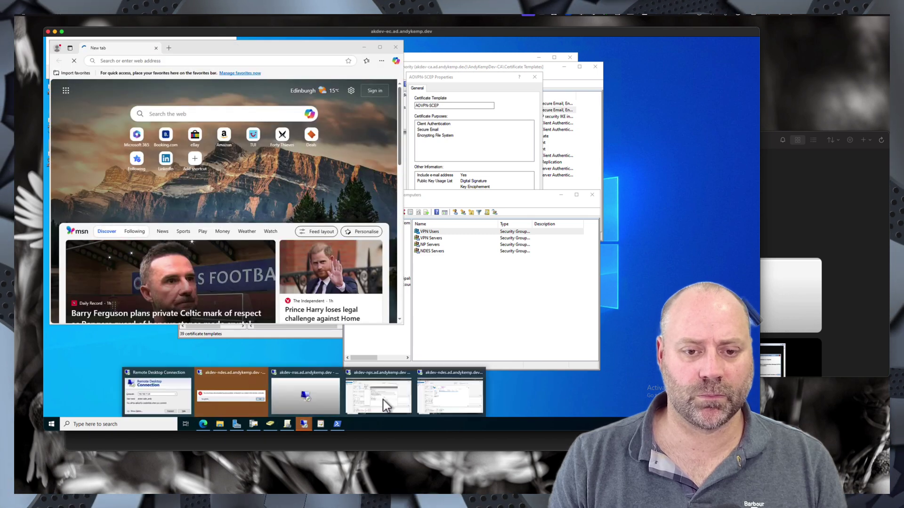
left_click(439, 400)
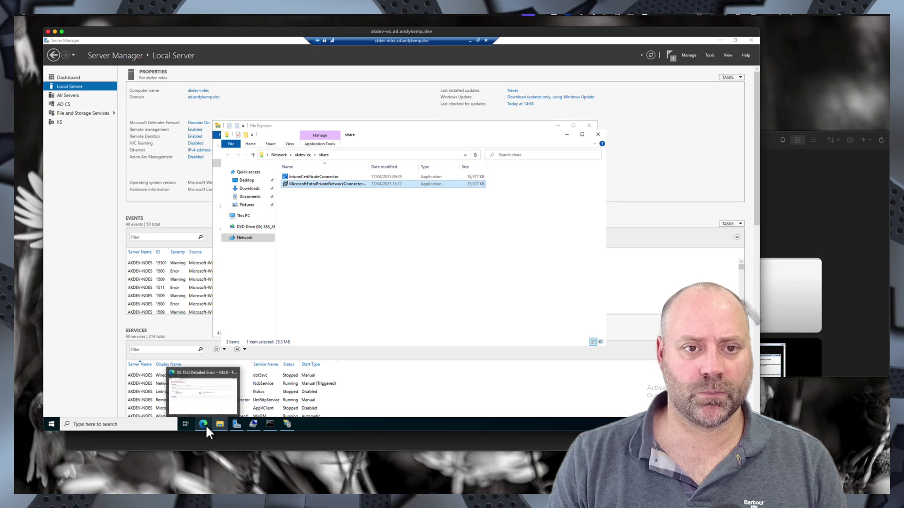
- Verify Default Web Site's https 443 binding uses the akdev-ndes certificate, then return to Edge
mouse_move(290, 425)
left_click(282, 376)
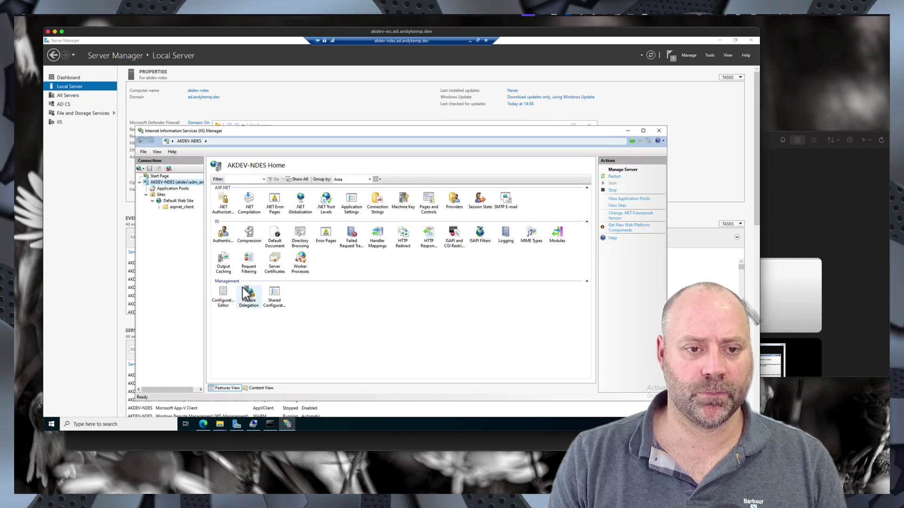
left_click(178, 207)
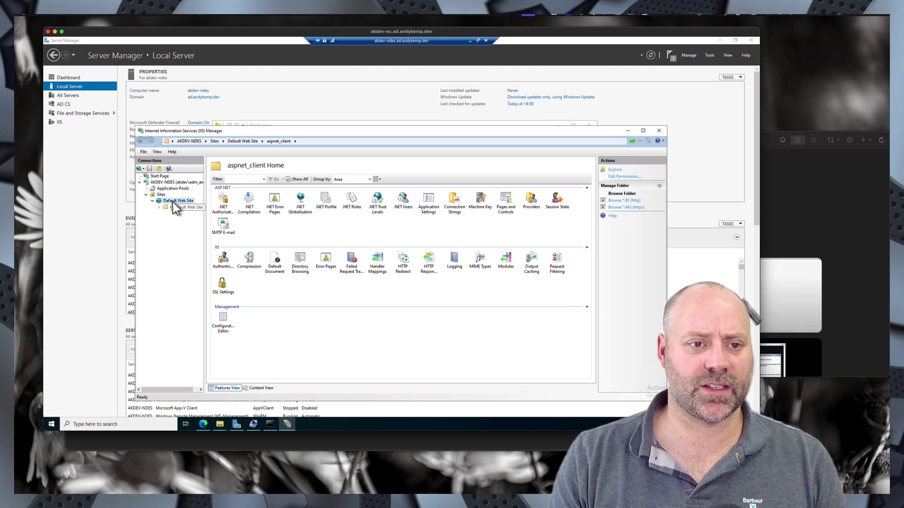
right_click(172, 203)
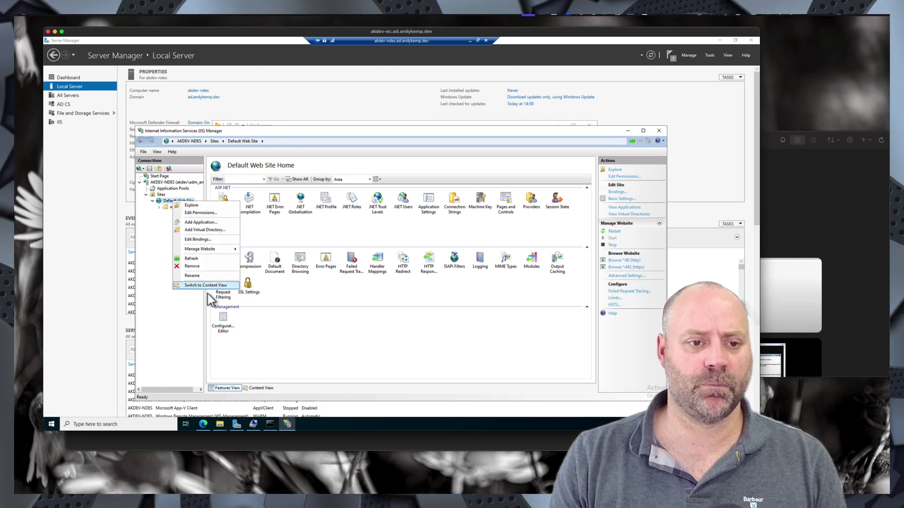
left_click(201, 240)
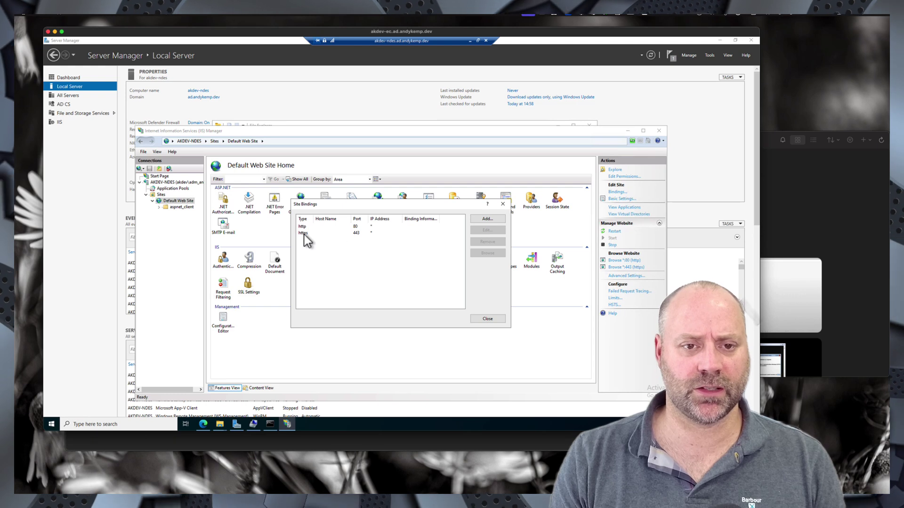
double_click(304, 236)
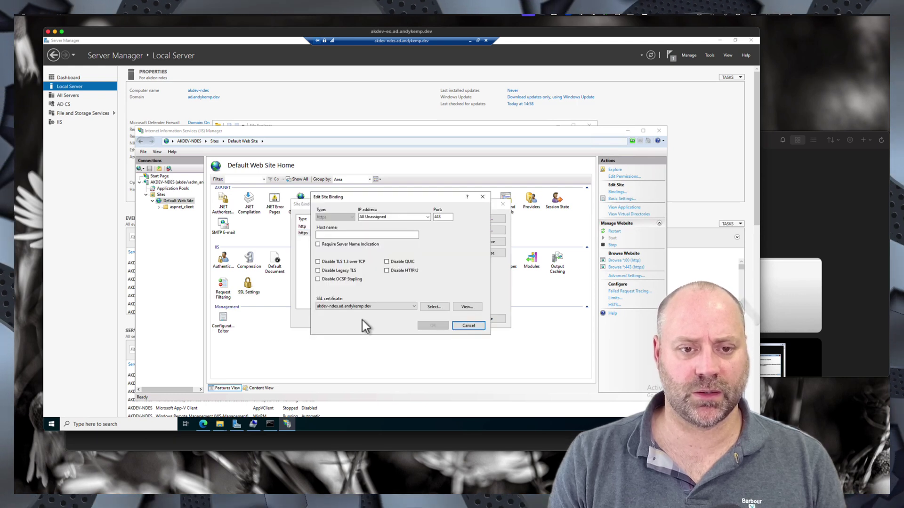
left_click(472, 326)
left_click(202, 424)
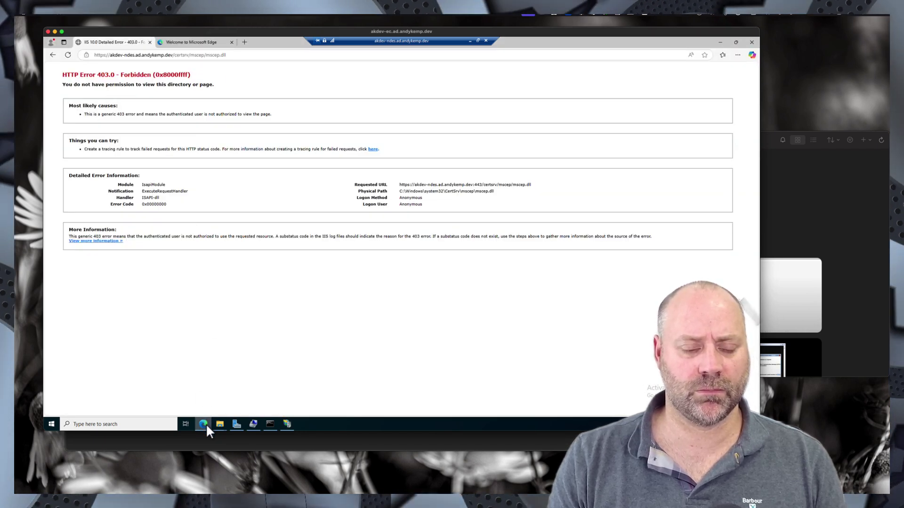
- Select the mscep.dll address in the server's Edge and move the Remote Desktop window aside
left_click(226, 55)
key("ctrl+c")
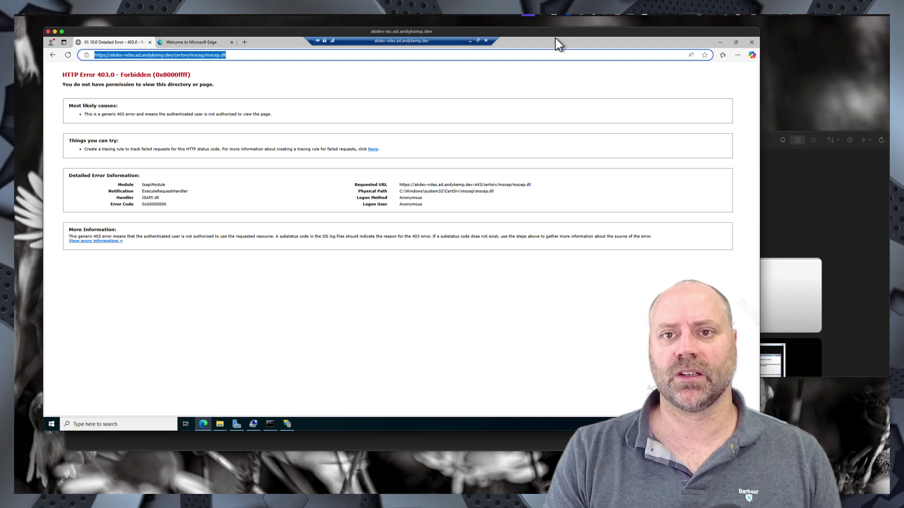
left_click_drag(541, 31, 562, 82)
- Paste the NDES mscep.dll address into Internal Url and append a trailing slash
left_click(600, 72)
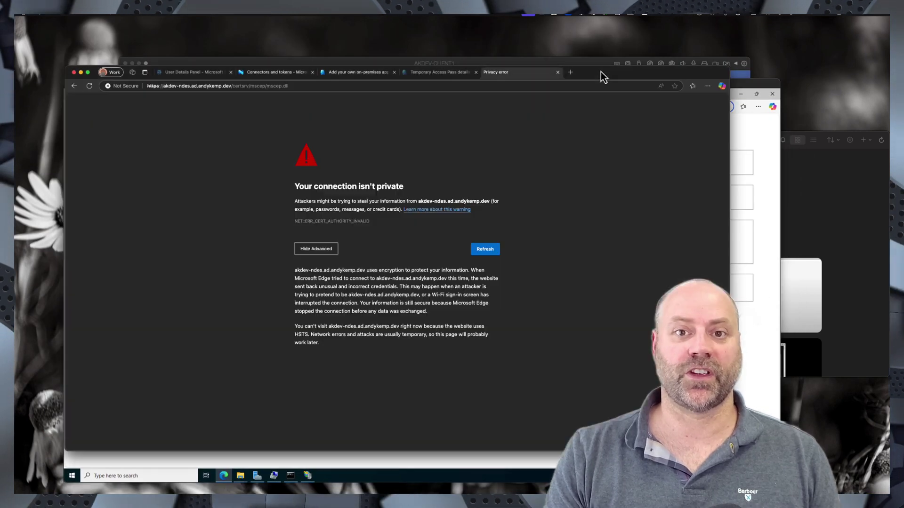
left_click(424, 72)
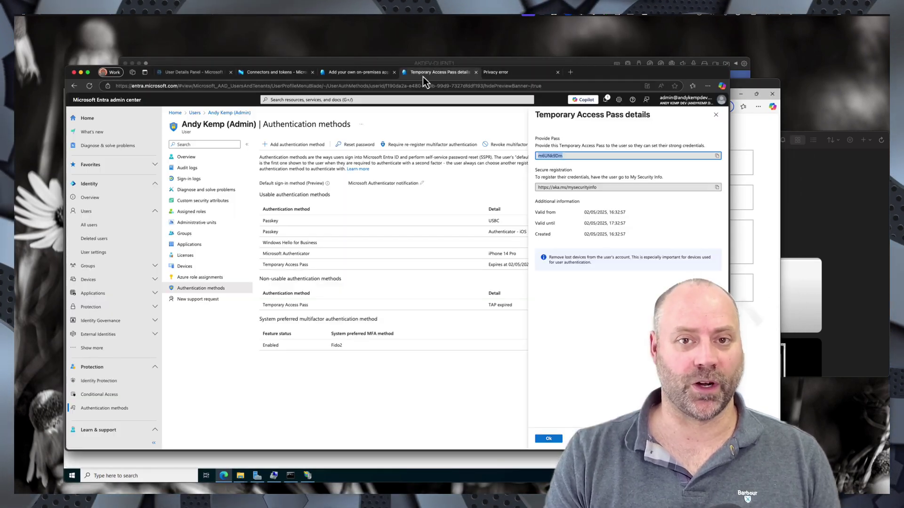
left_click(335, 75)
left_click(270, 253)
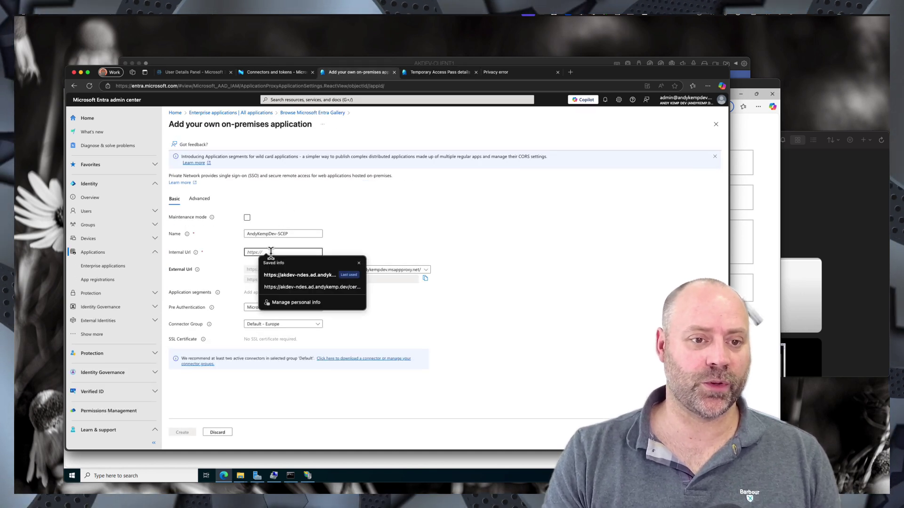
key("ctrl+v")
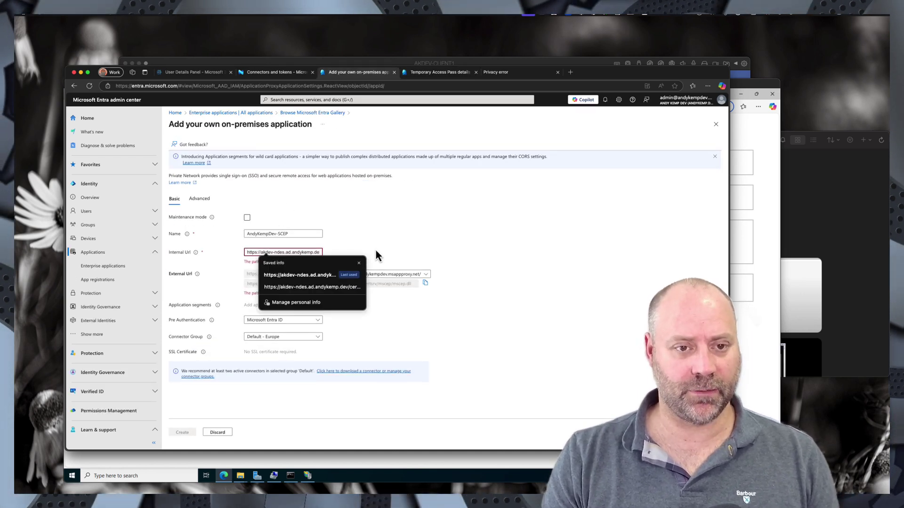
left_click(304, 253)
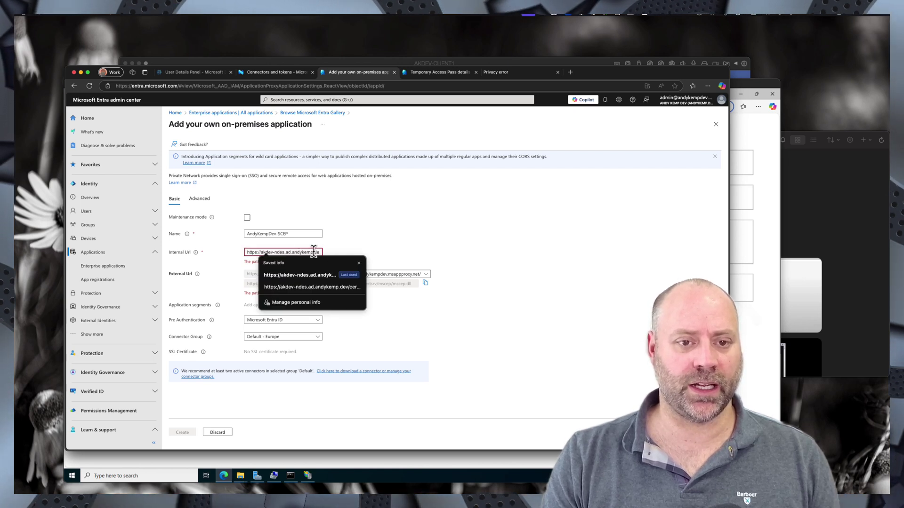
left_click(359, 265)
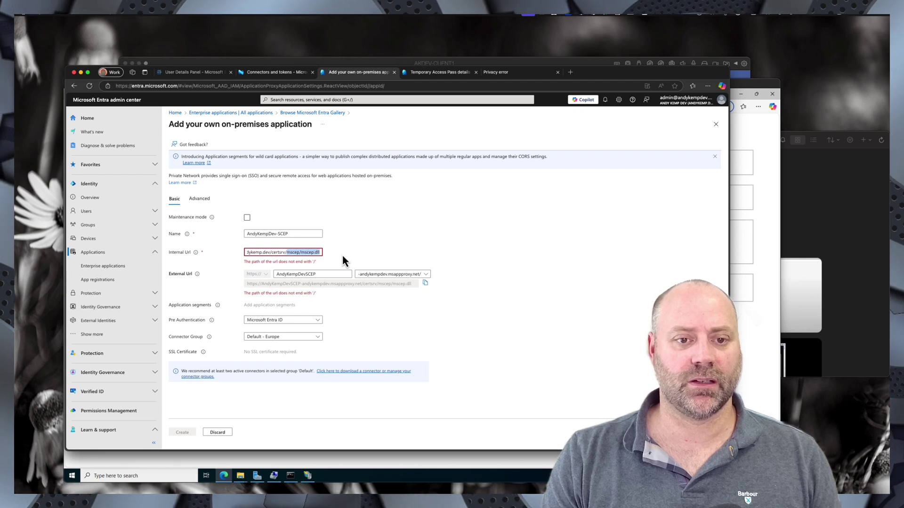
left_click(320, 251)
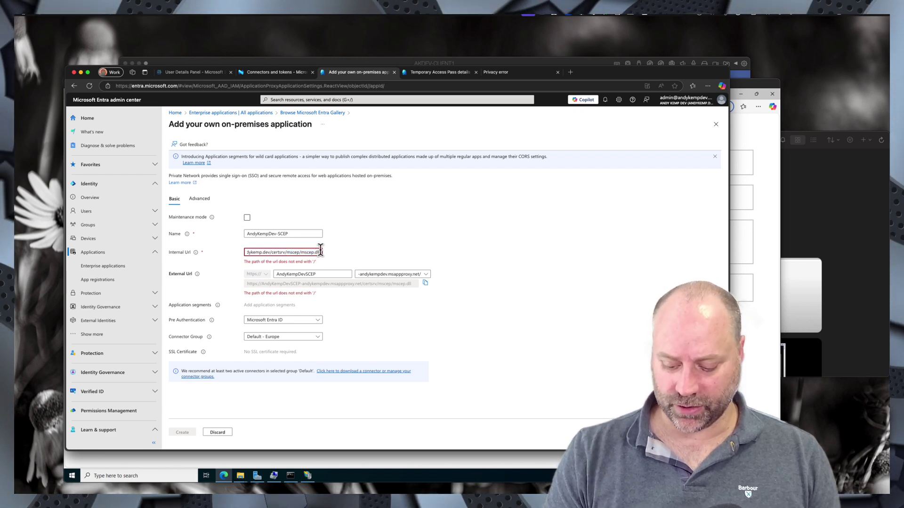
type("/")
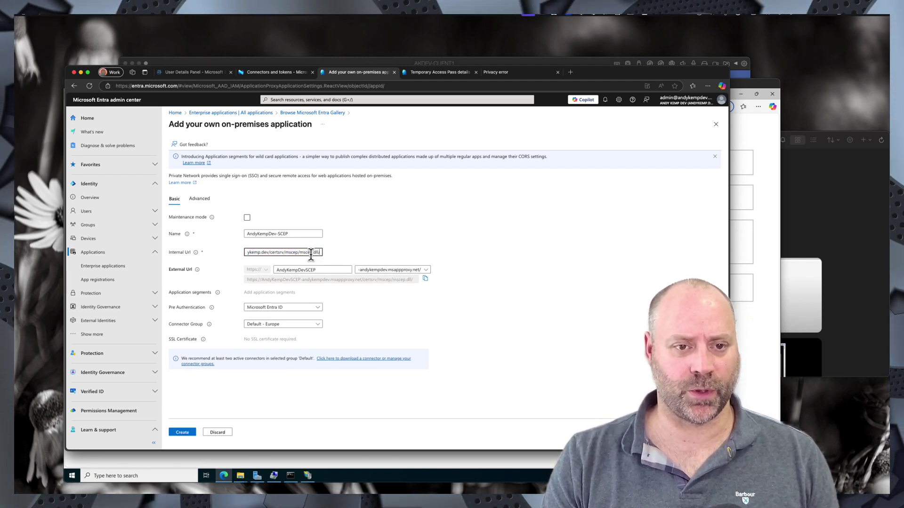
- Create the app with external prefix 'scep' on msappproxy.net and Passthrough pre-authentication, then select the privacy tab's address
left_click(336, 269)
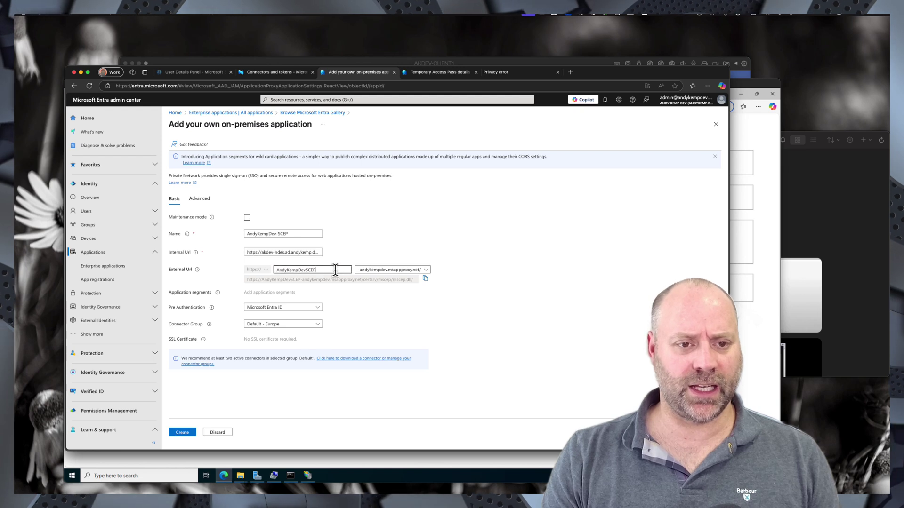
type("scep")
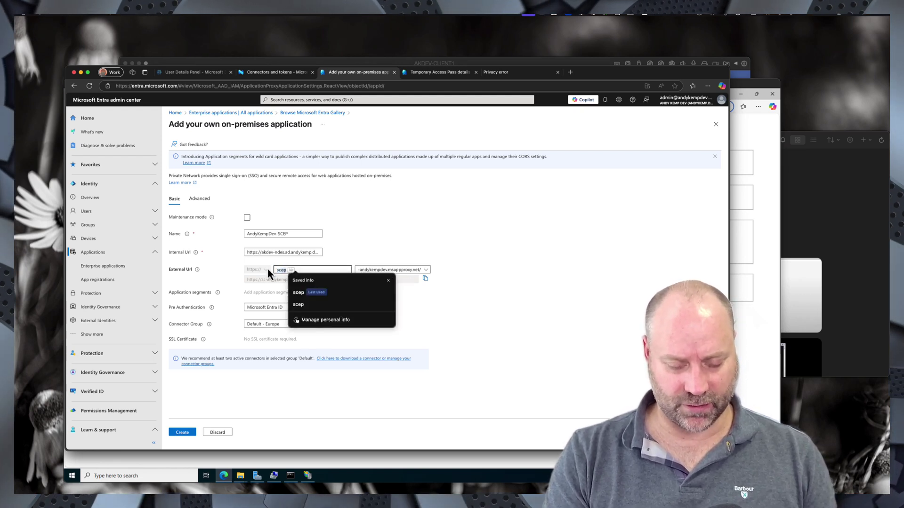
left_click(383, 270)
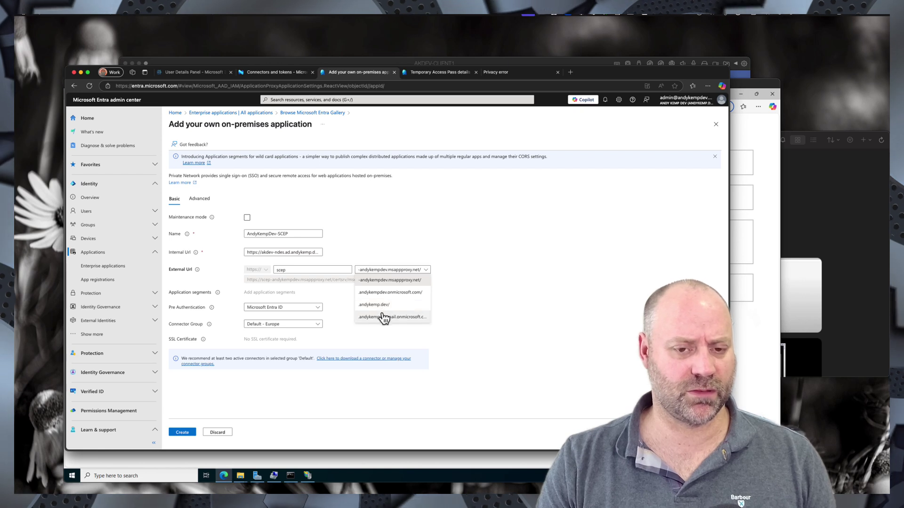
left_click(390, 281)
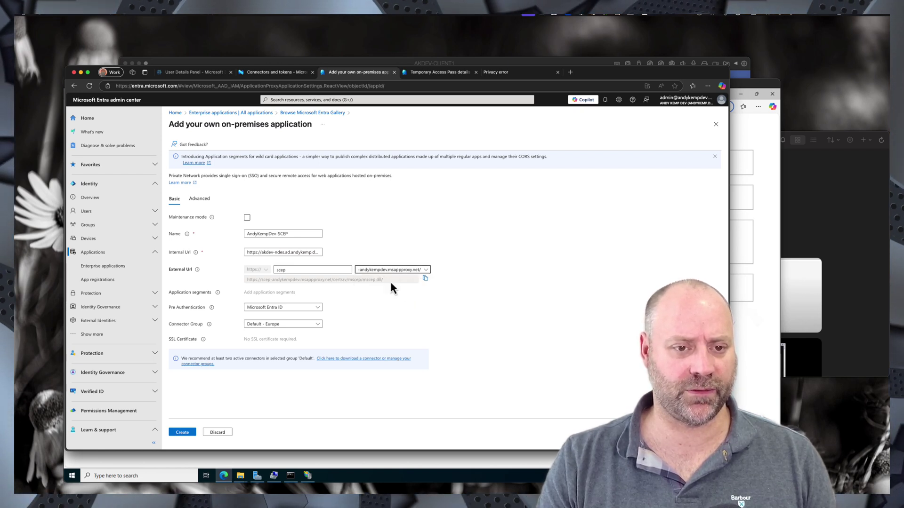
left_click(273, 311)
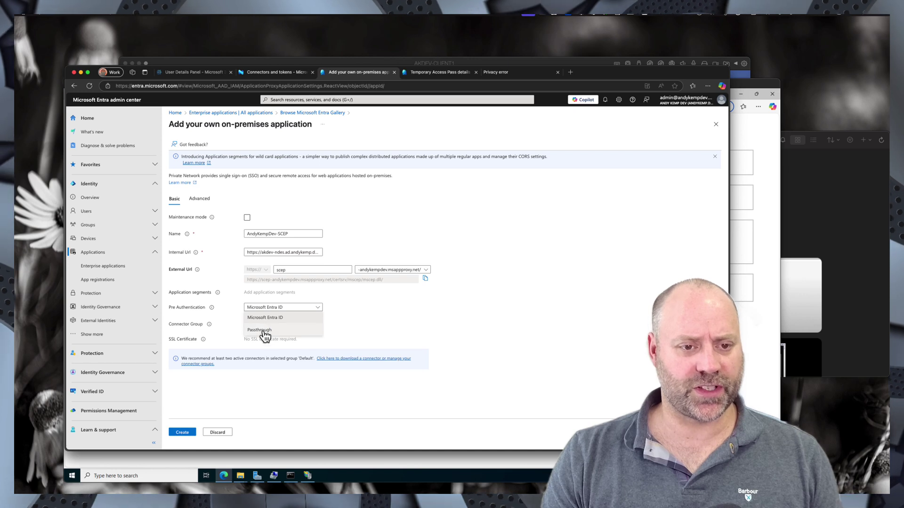
left_click(263, 332)
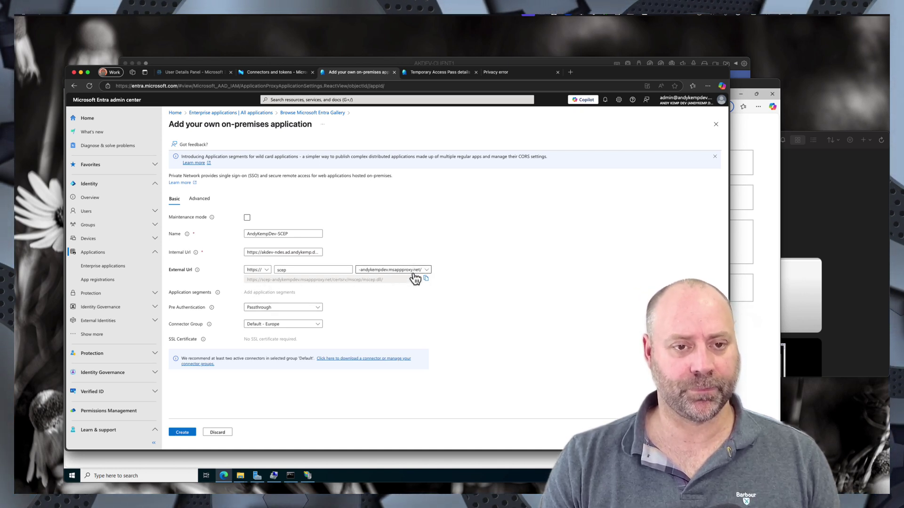
left_click(185, 433)
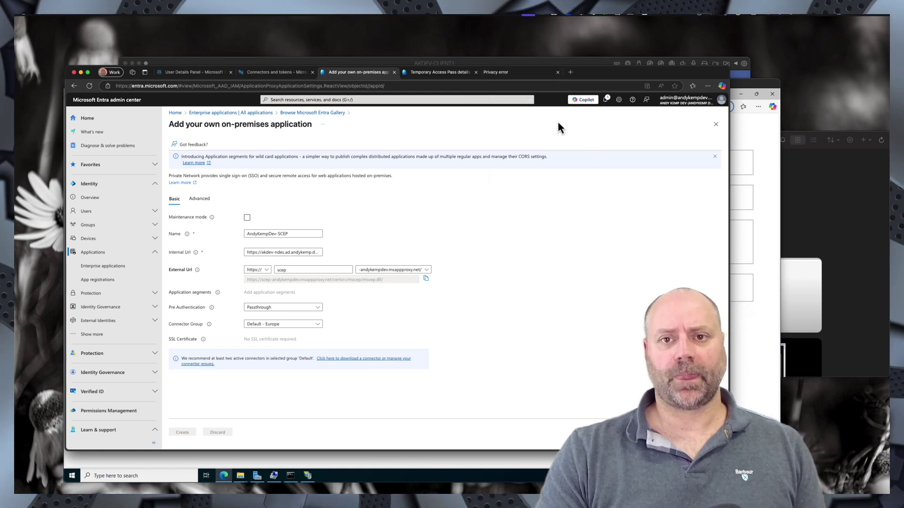
left_click(510, 74)
left_click(272, 87)
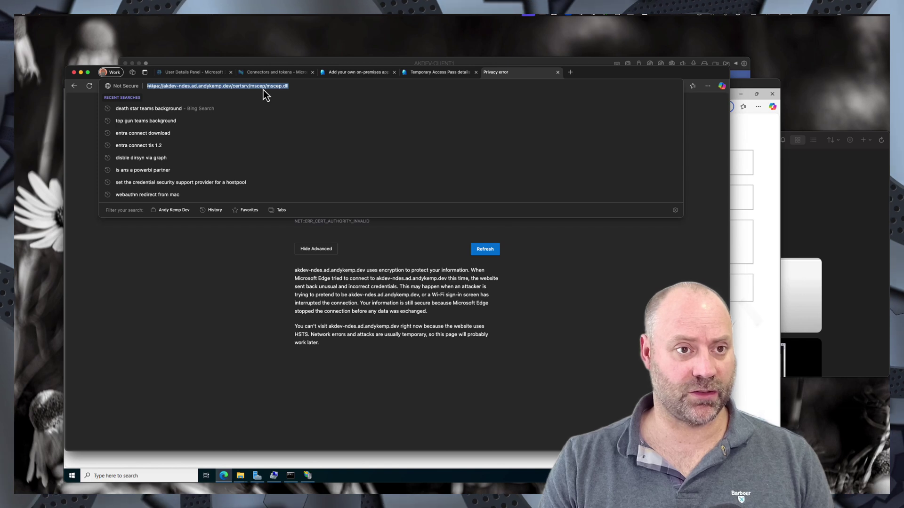
key("ctrl+v")
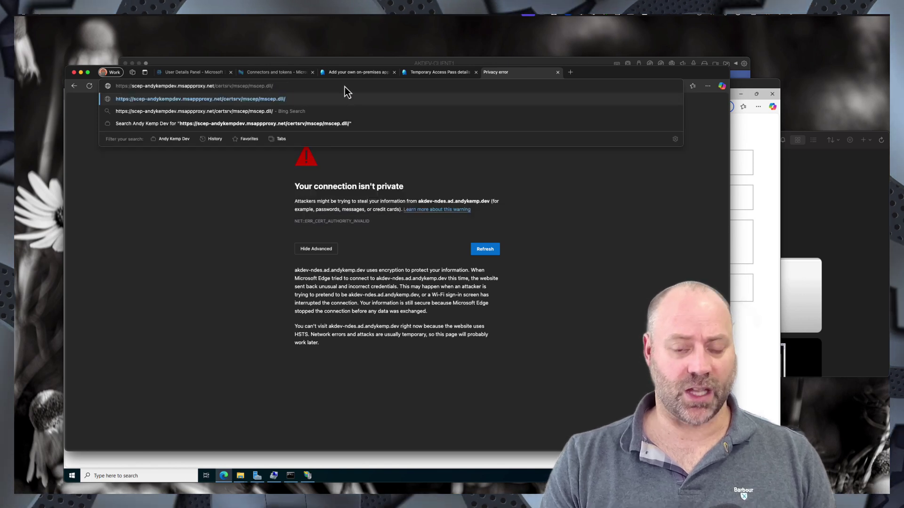
key("Return")
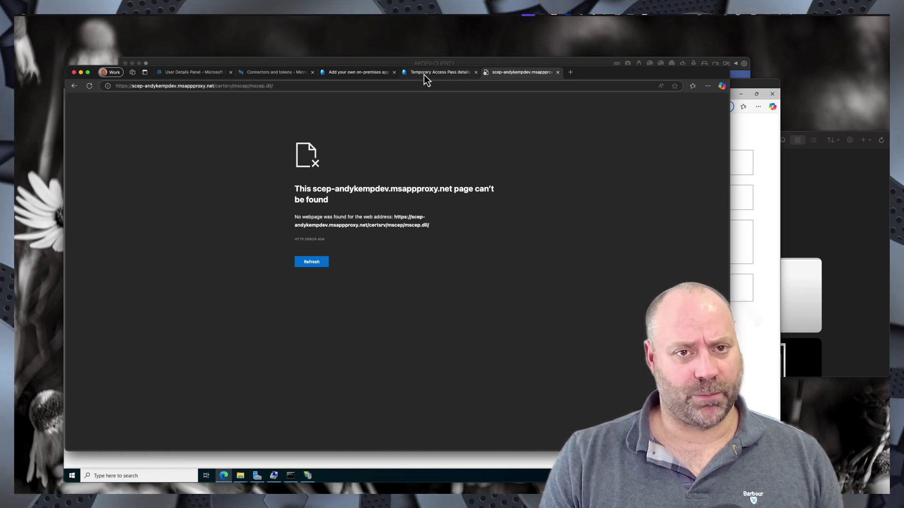
left_click(371, 76)
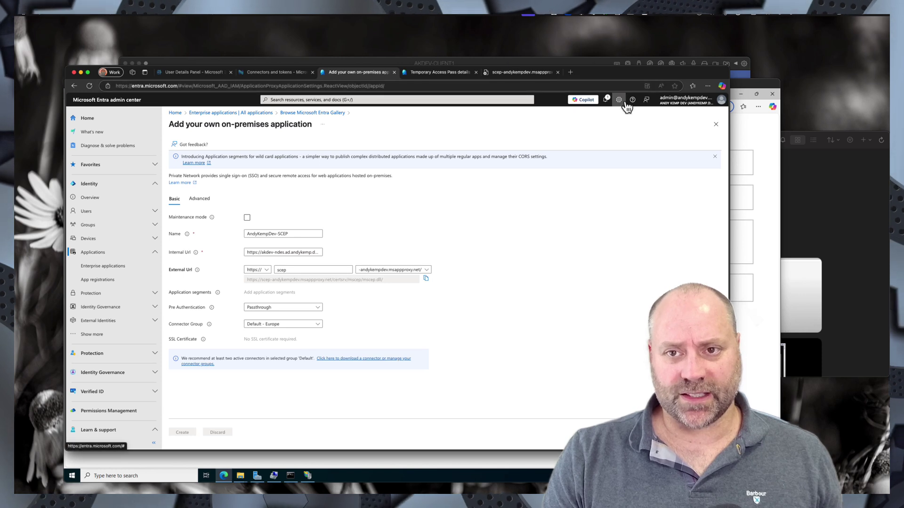
- Check the notifications for the Private Network settings update
left_click(606, 101)
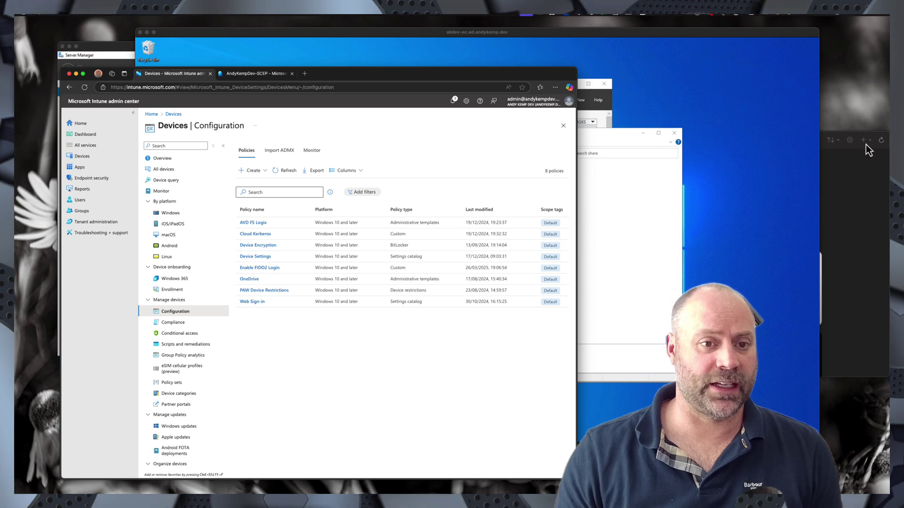
- Create a new Windows 10 and later configuration profile from the Trusted certificate template
left_click(261, 171)
left_click(259, 187)
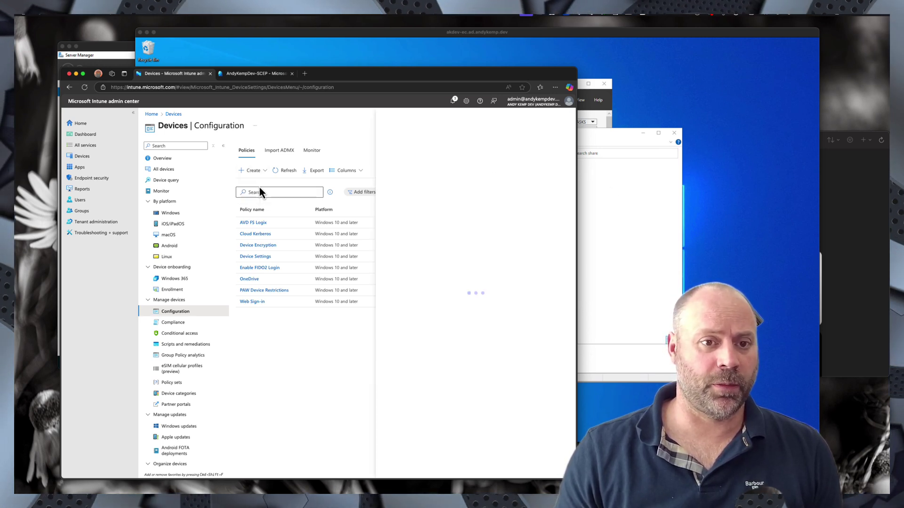
left_click(403, 149)
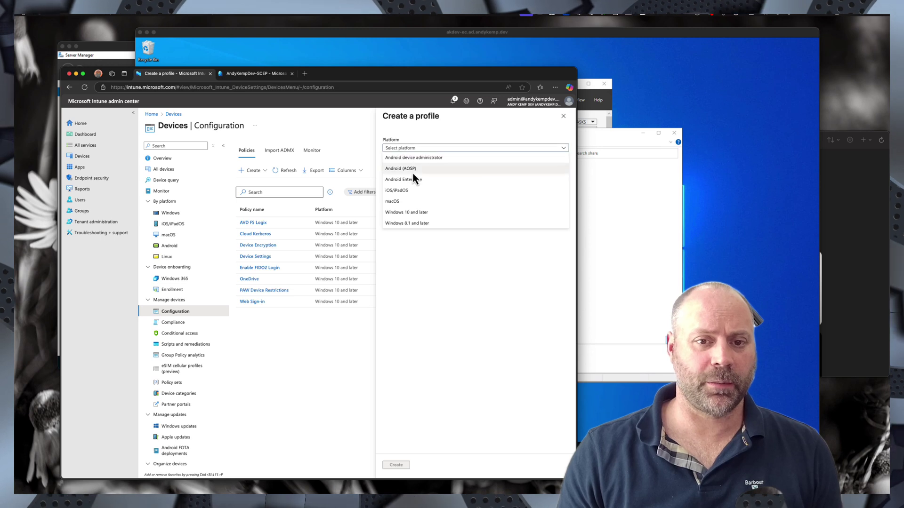
left_click(416, 213)
left_click(410, 167)
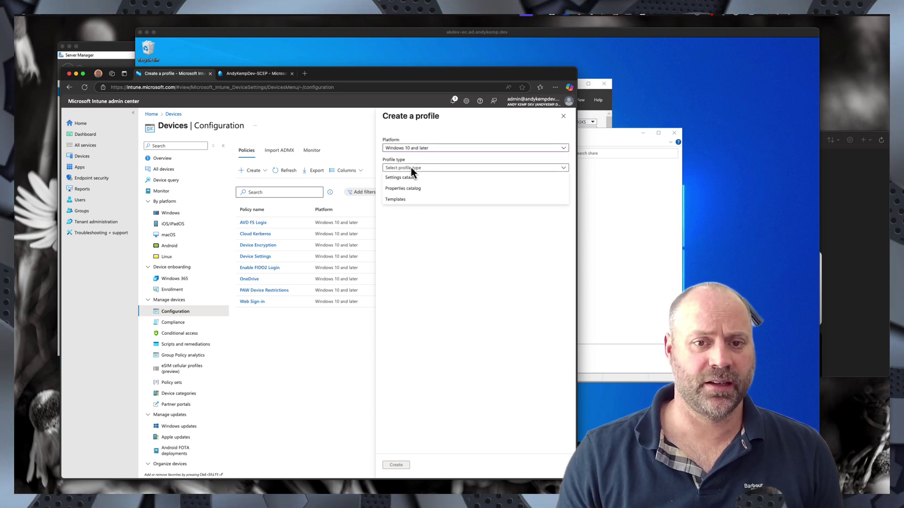
left_click(404, 199)
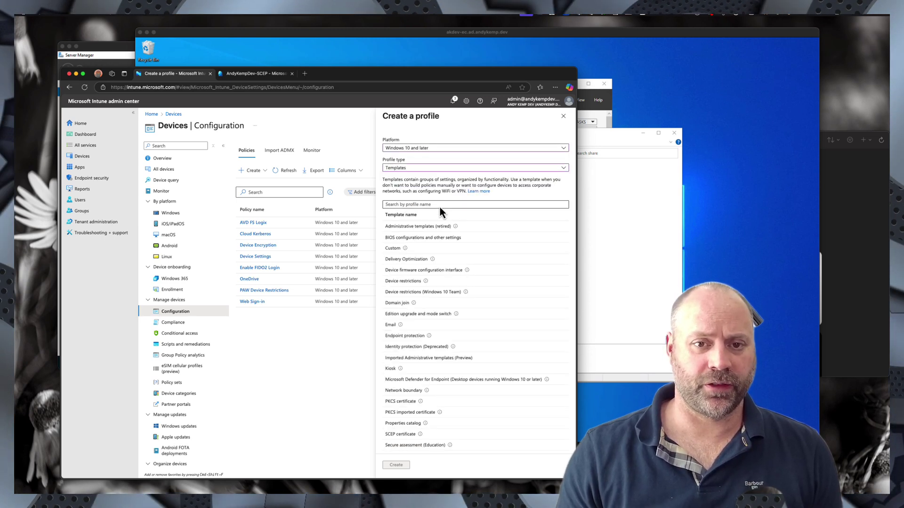
scroll(436, 369, "down", 3)
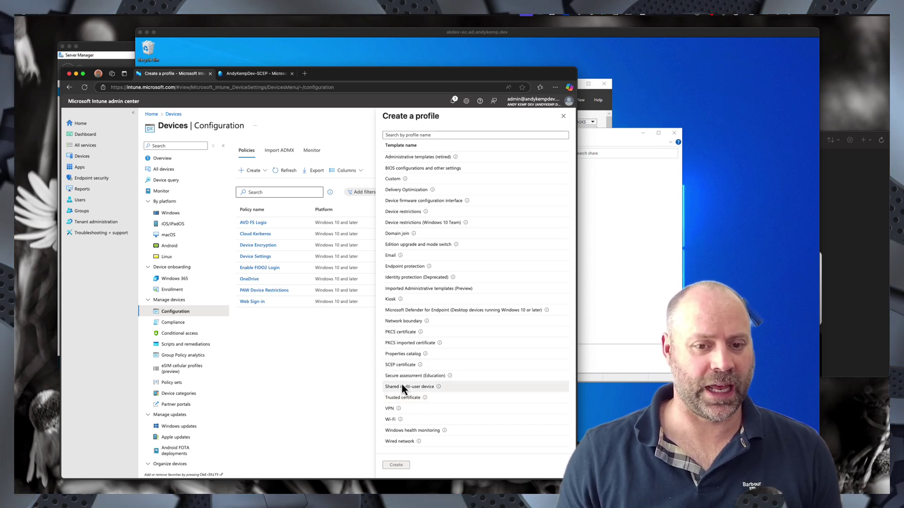
left_click(399, 399)
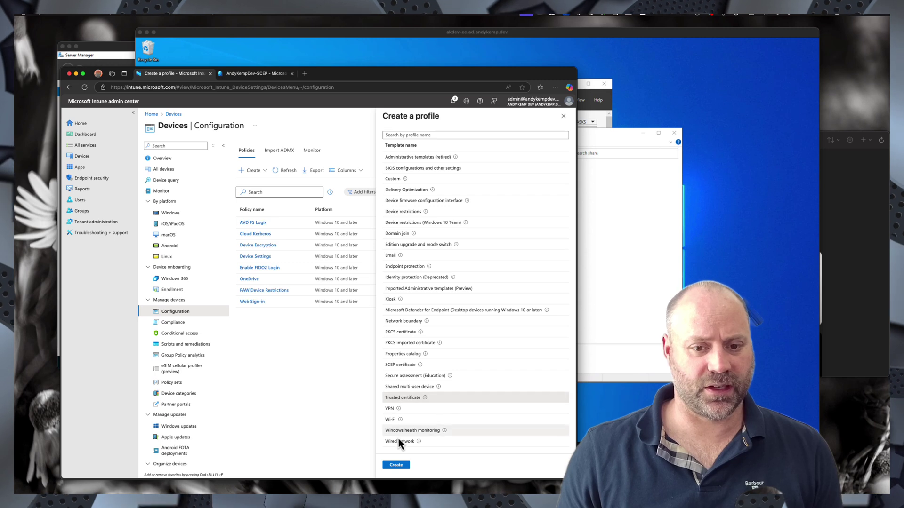
left_click(395, 465)
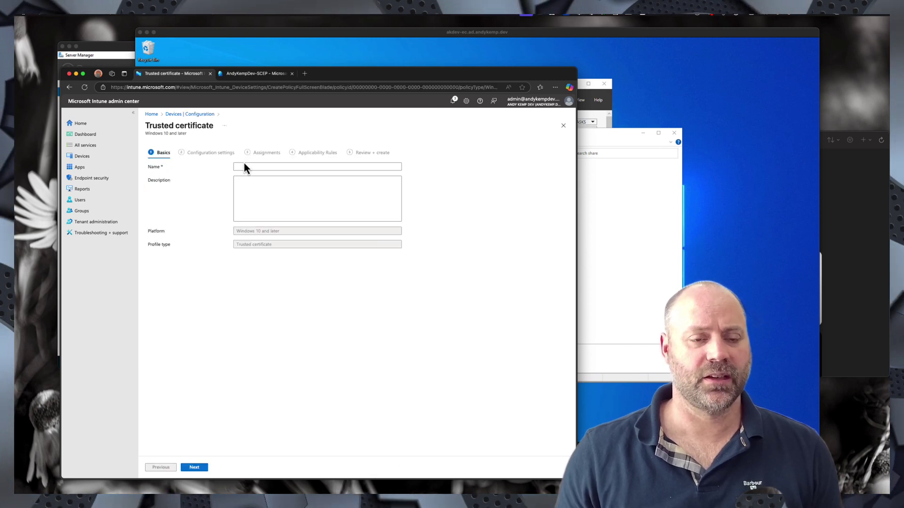
- Name the profile AndyKempDev-TrustedCA, advance to Configuration settings, and bring the server desktop forward
left_click(244, 165)
type("Andy")
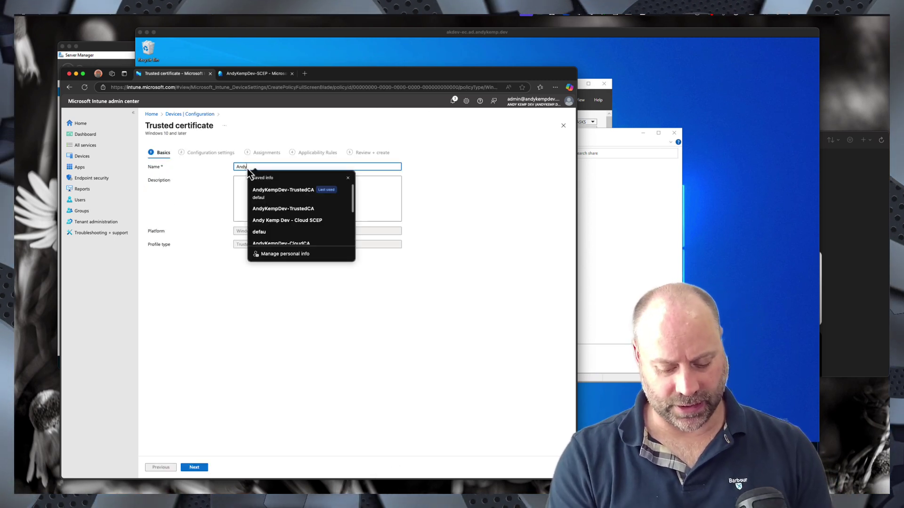
type("KempDev-")
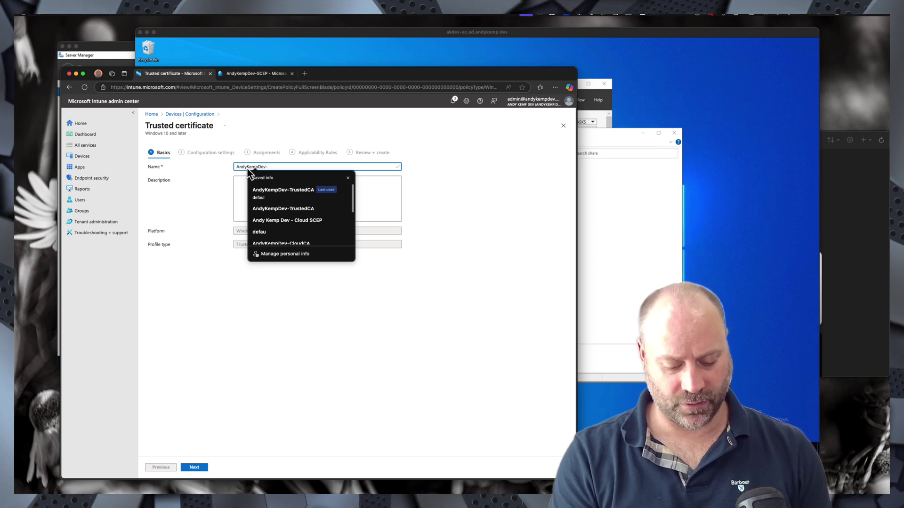
type("TrustedCA")
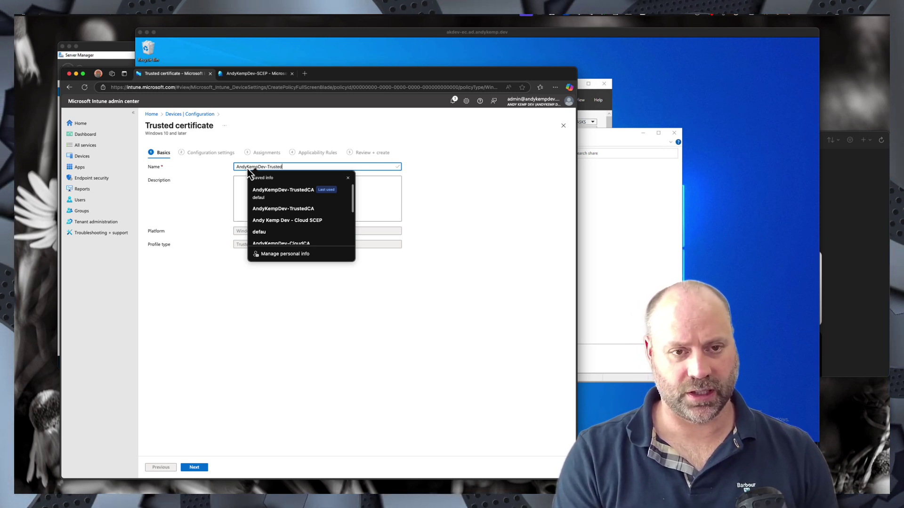
left_click(499, 217)
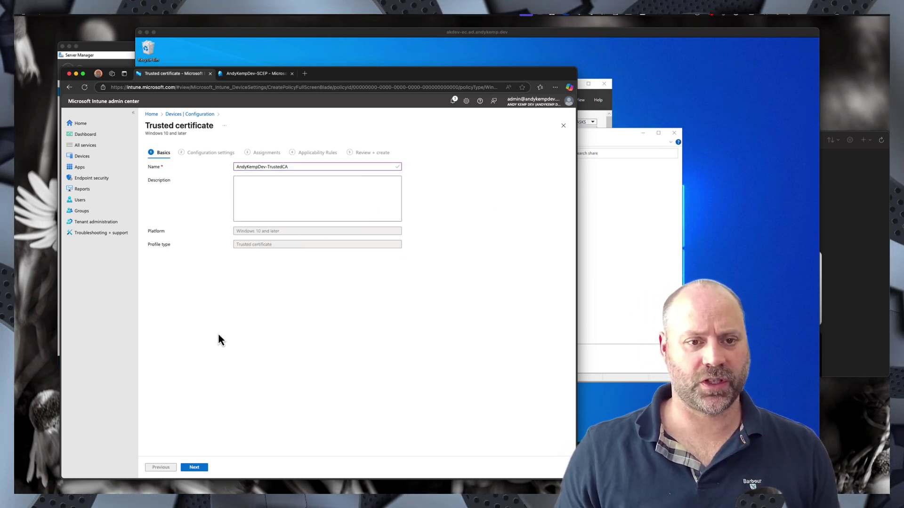
left_click(198, 468)
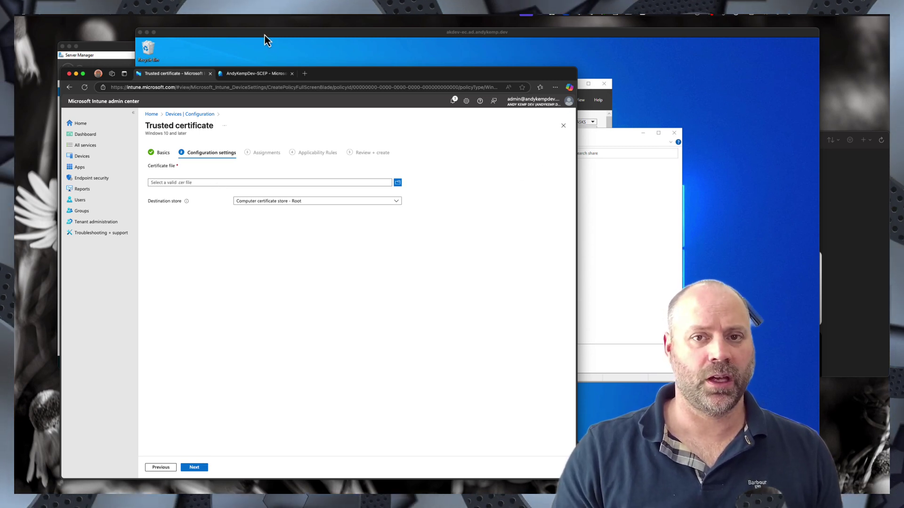
left_click(283, 35)
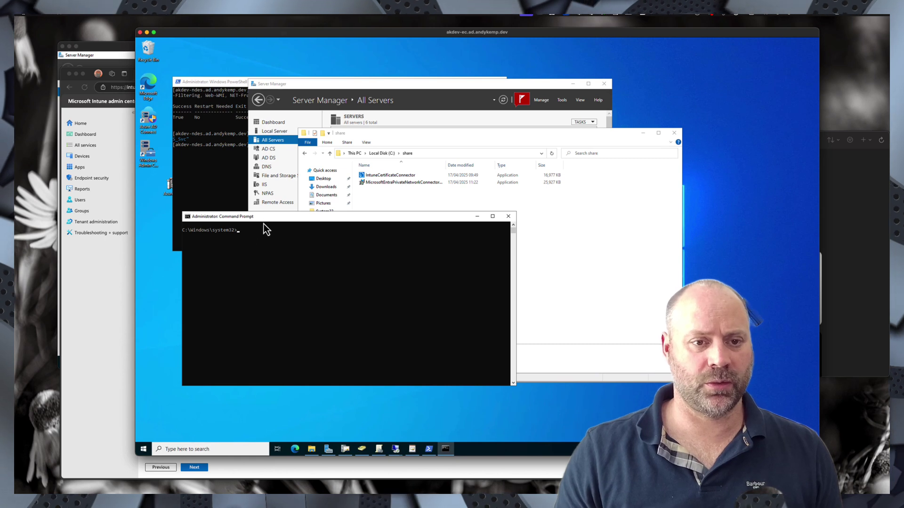
- Export the AndyKempDev-CA certificate with certutil to c:\share\TrustedRoot.cer and verify the file
left_click_drag(275, 215, 287, 155)
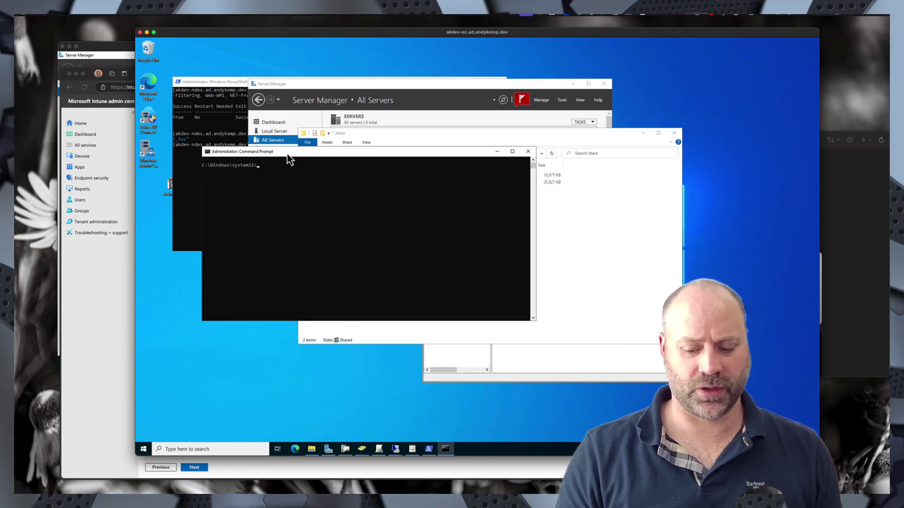
type("certutil -config \"akdev-ca.ad.andykemp.dev\\AndyKempDev-CA\" -ca.cert c:\\share\\TrustedRoot.cer")
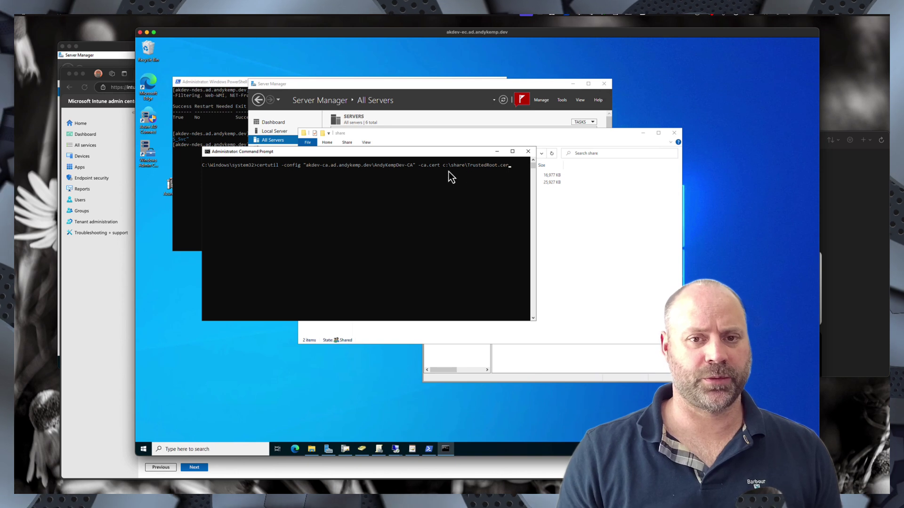
left_click(466, 132)
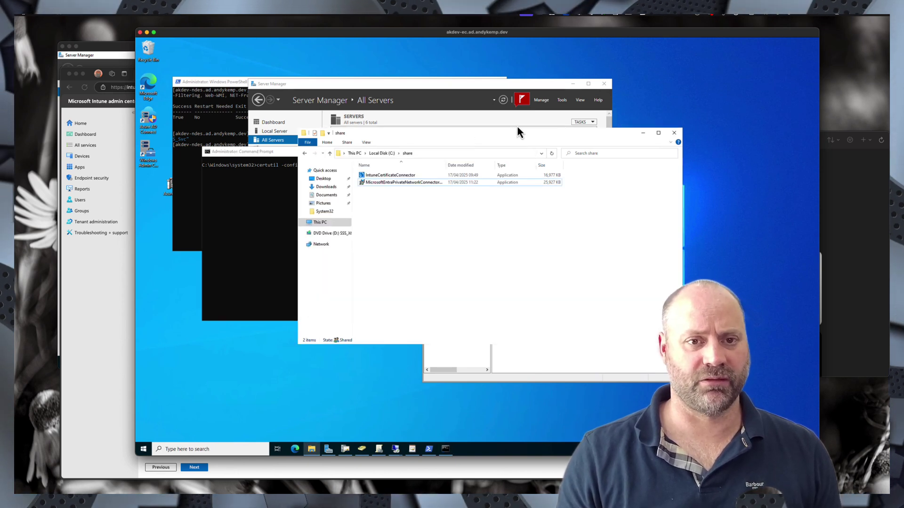
left_click_drag(542, 137, 633, 136)
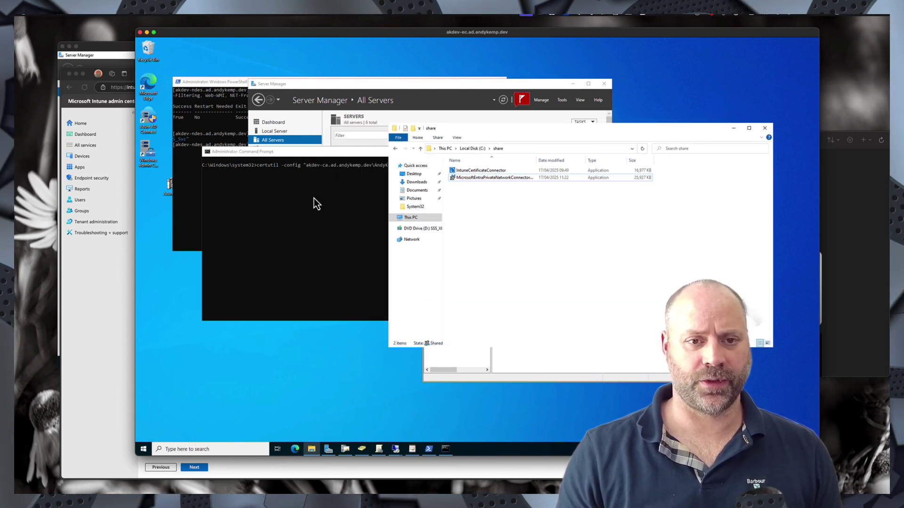
left_click(313, 199)
key("Return")
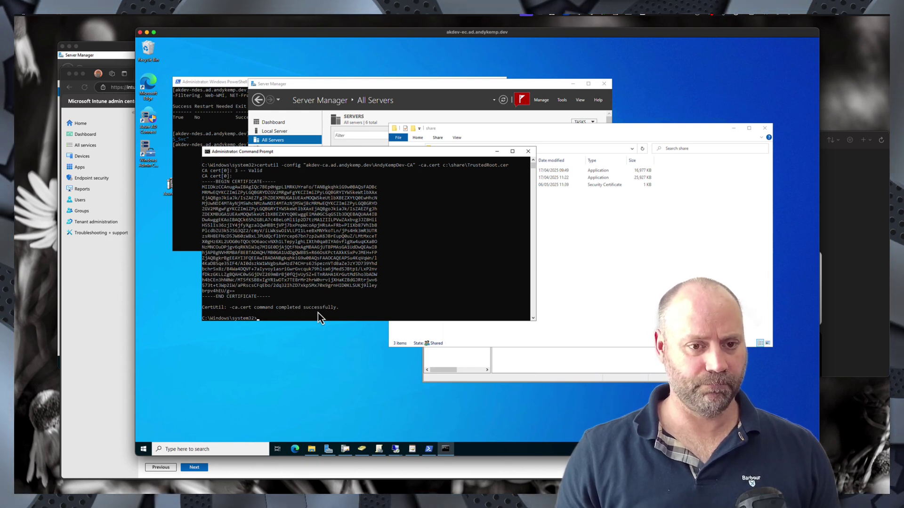
left_click(606, 235)
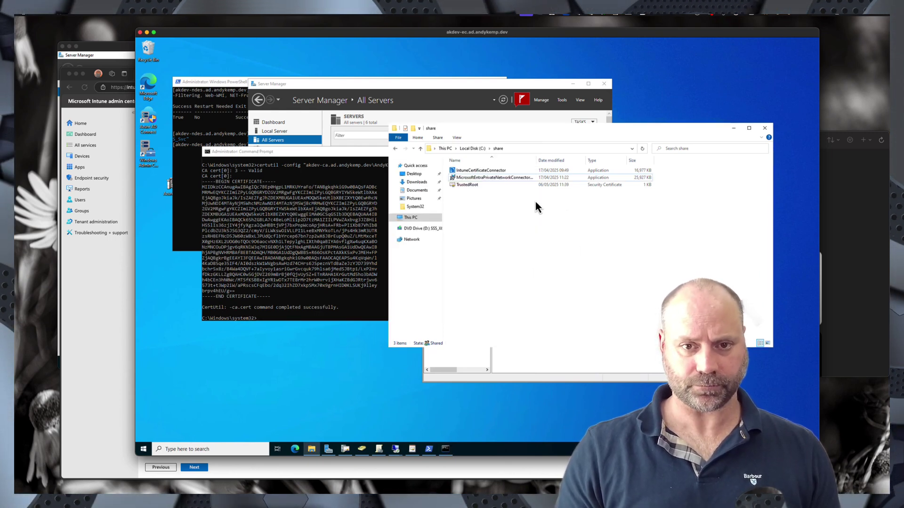
left_click(469, 186)
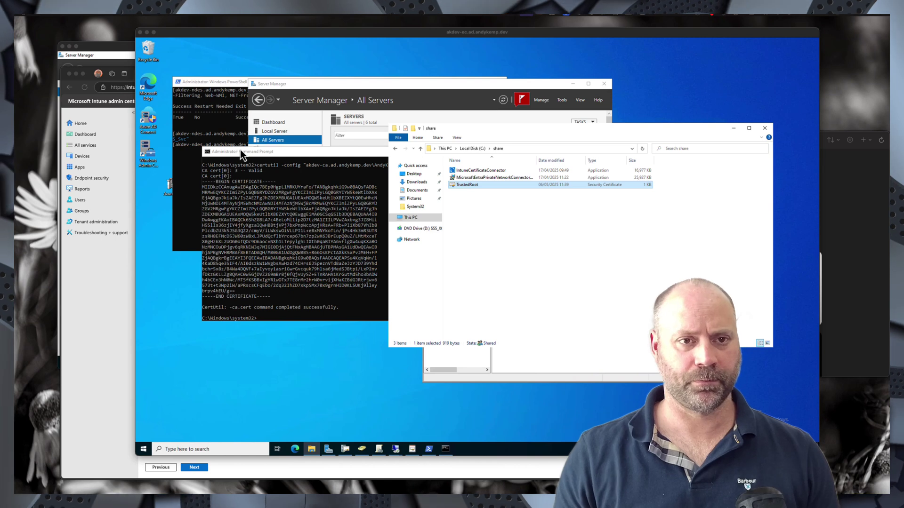
left_click(109, 358)
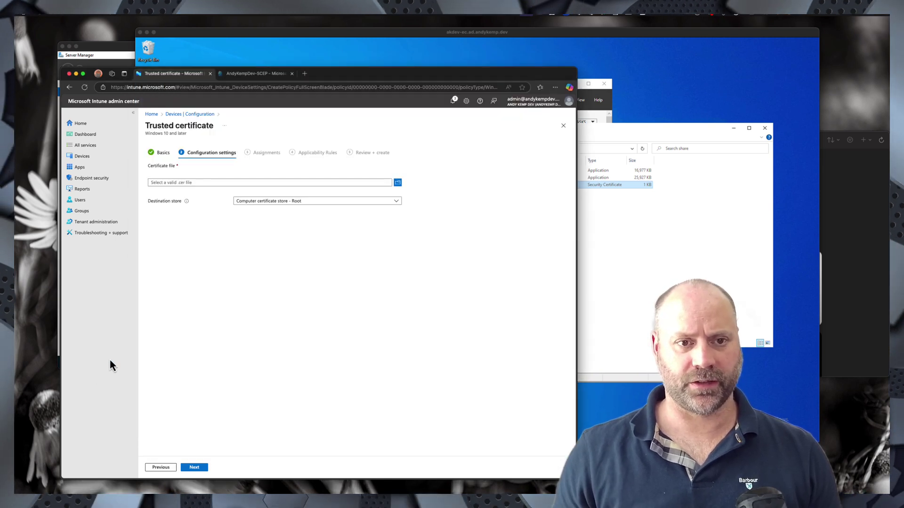
- Upload TrustedRoot.cer as the profile's trusted certificate file
left_click(397, 184)
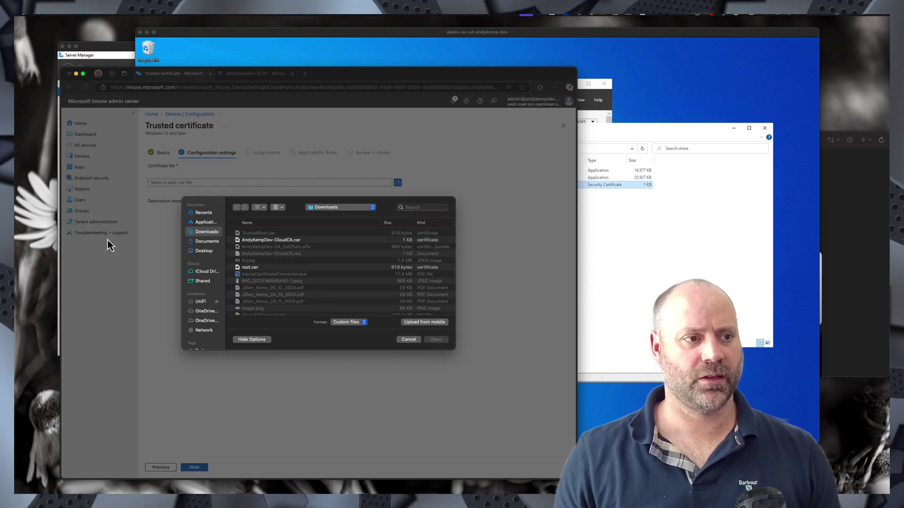
left_click(410, 339)
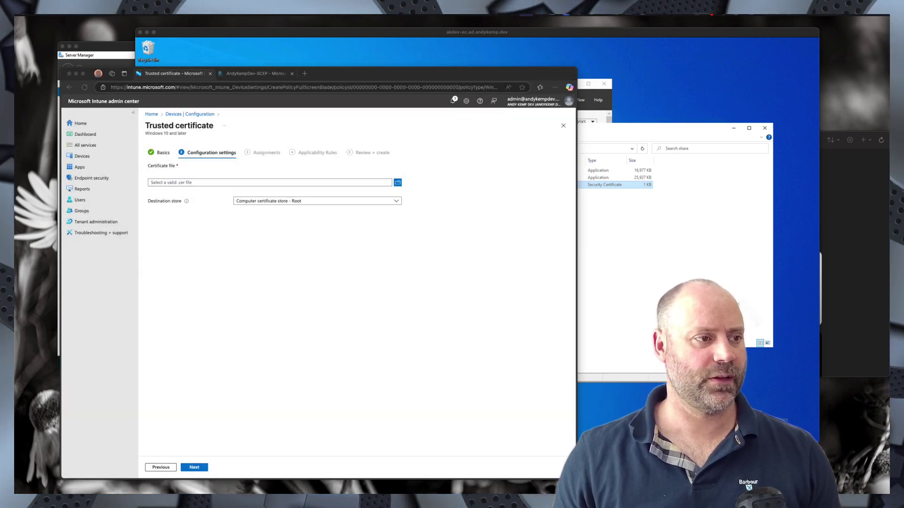
left_click(398, 183)
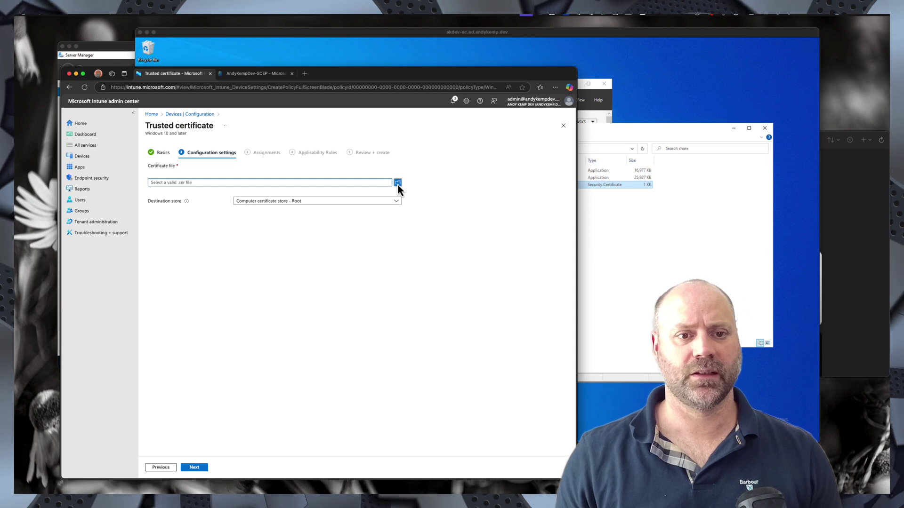
left_click(399, 185)
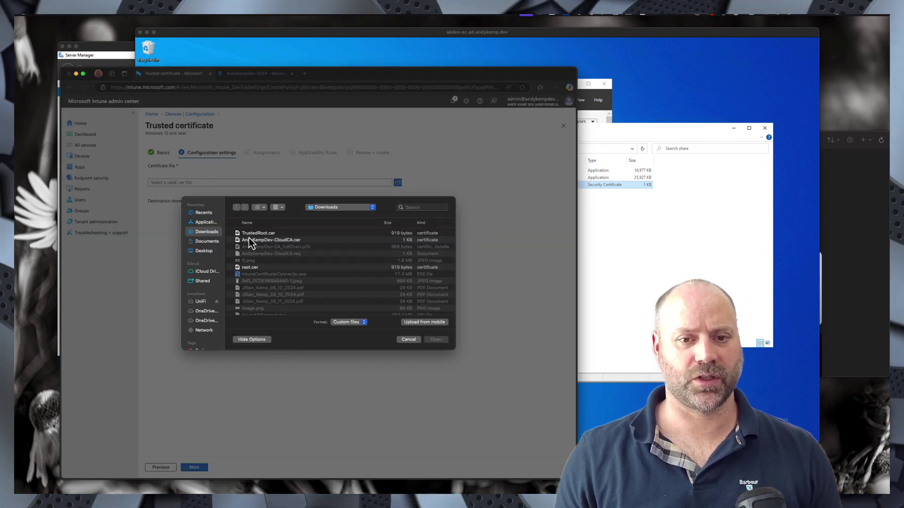
double_click(249, 239)
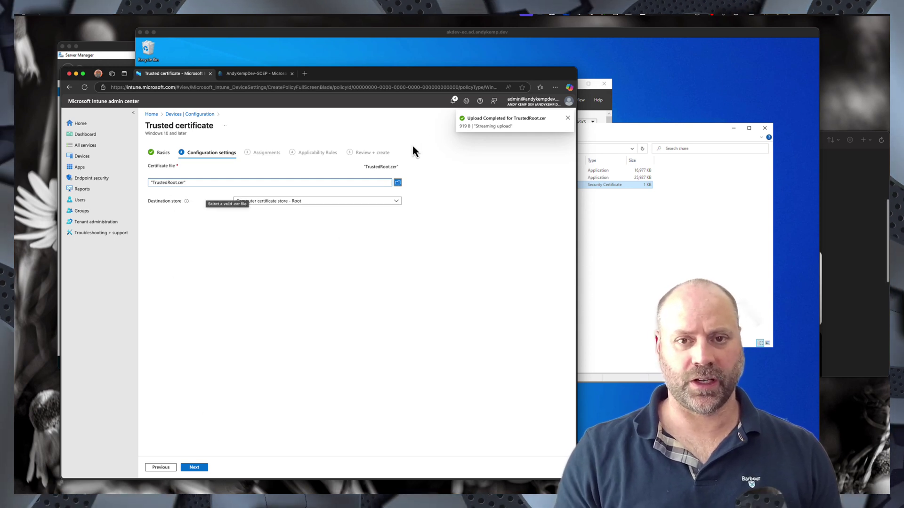
left_click(200, 470)
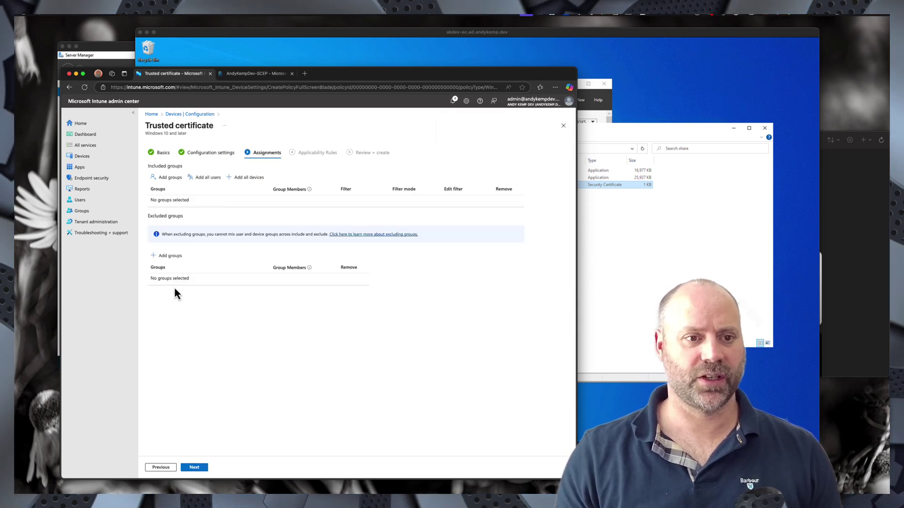
- Assign the profile to the _Device - Default group and create it
left_click(168, 181)
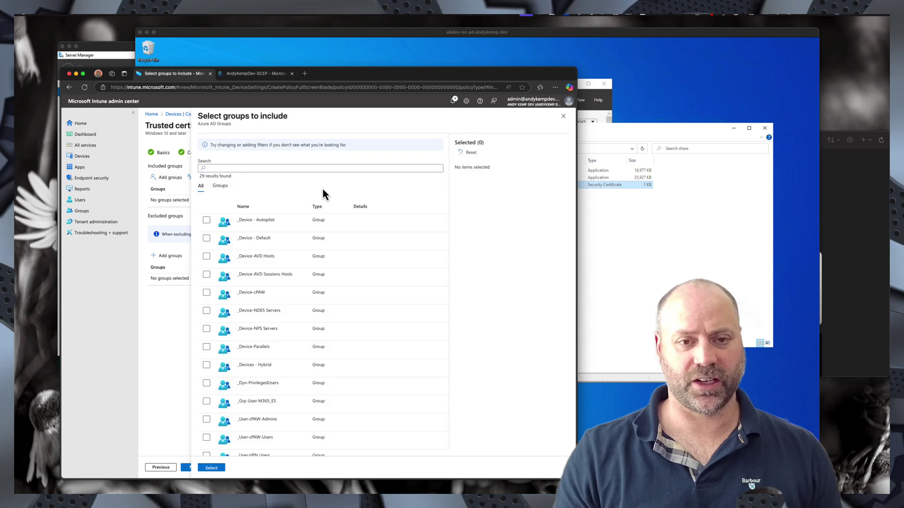
left_click(232, 169)
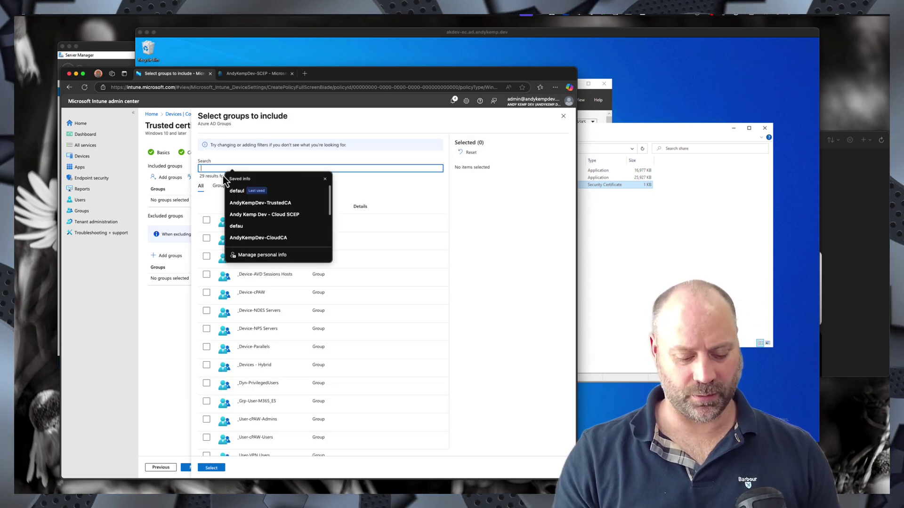
type("def")
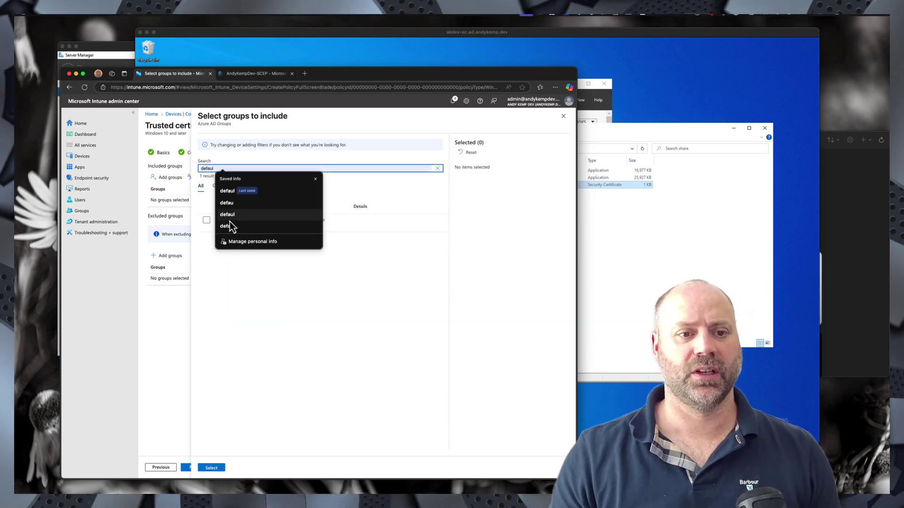
left_click(206, 221)
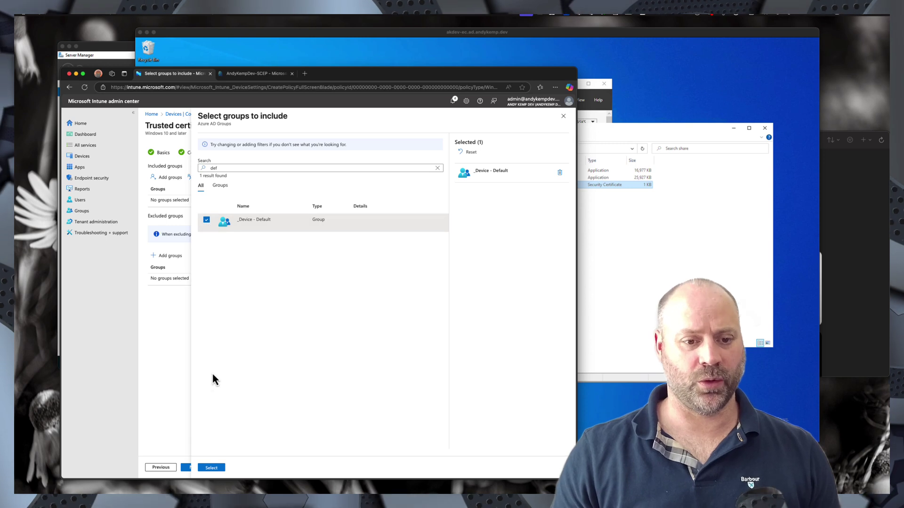
left_click(210, 468)
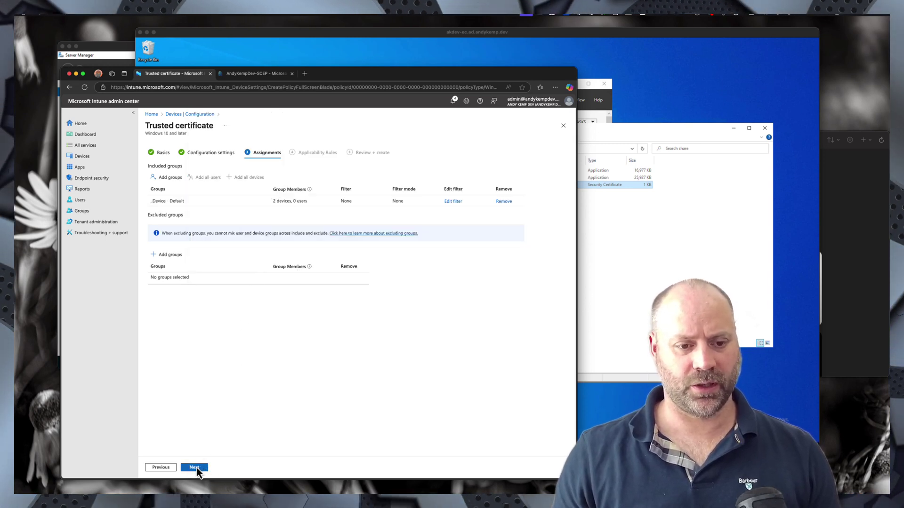
left_click(196, 468)
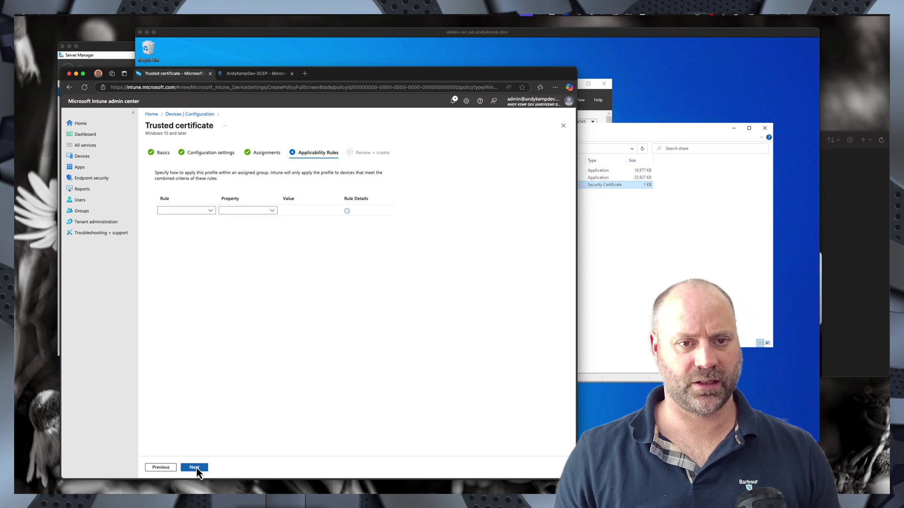
left_click(196, 468)
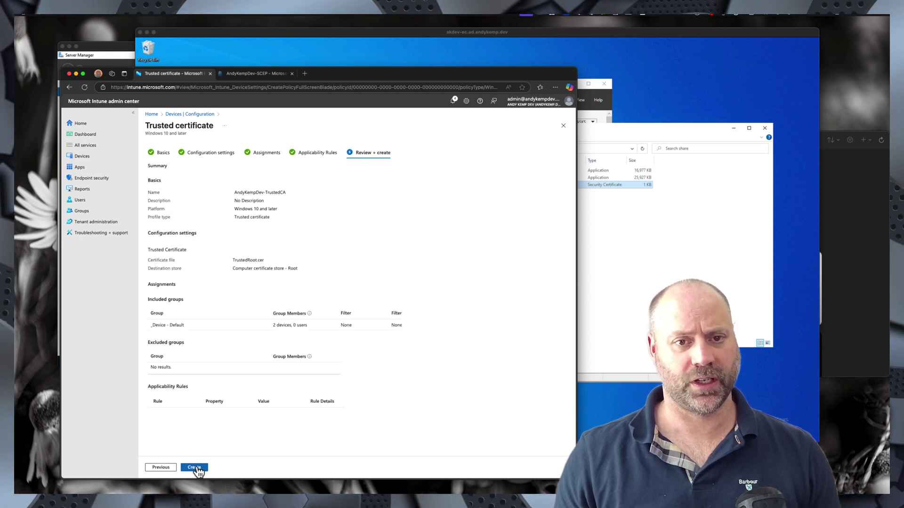
left_click(198, 468)
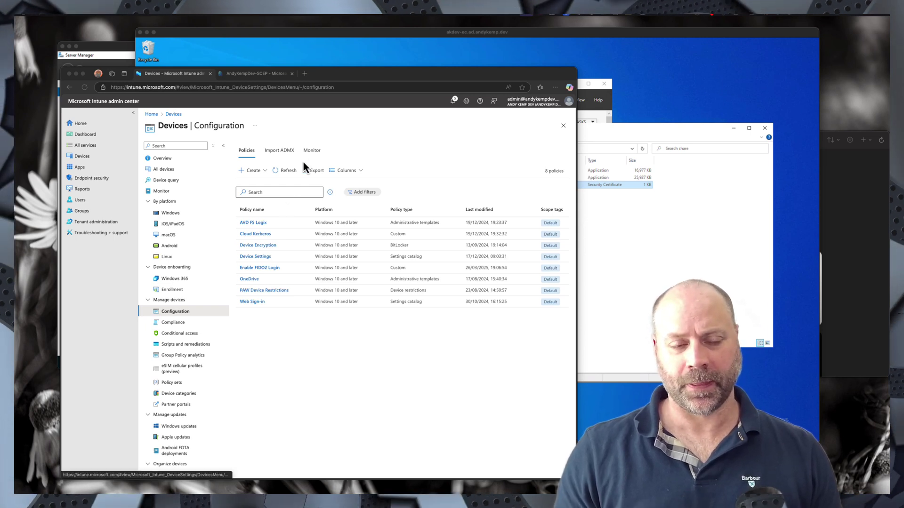
- Create a new Windows 10 and later configuration profile from the SCEP certificate template
left_click(265, 170)
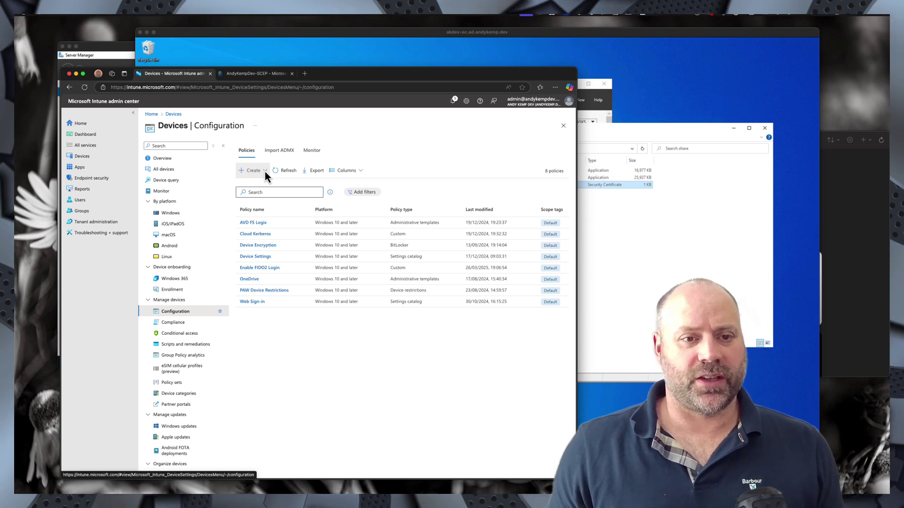
left_click(264, 171)
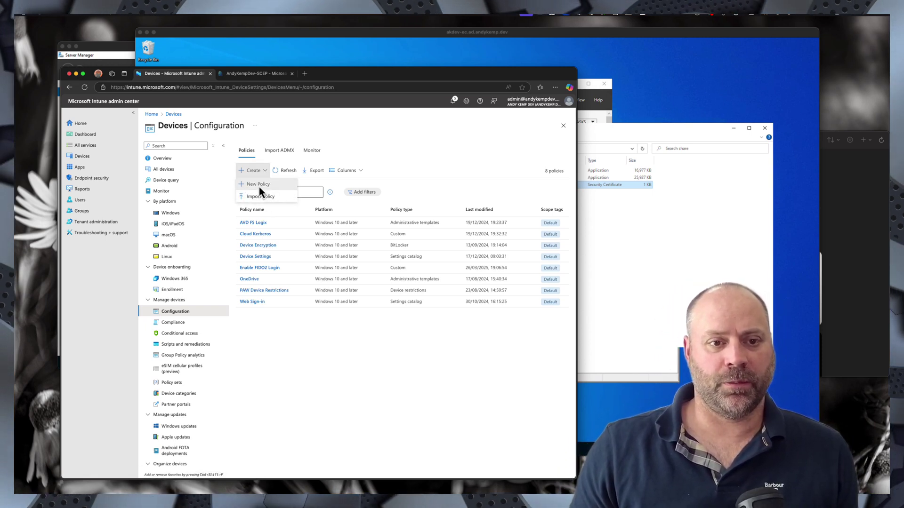
left_click(260, 186)
left_click(418, 149)
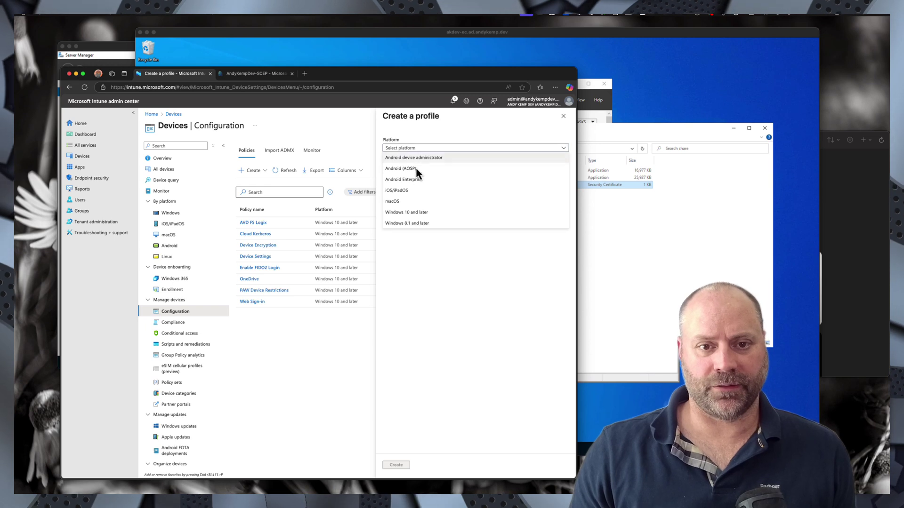
left_click(414, 213)
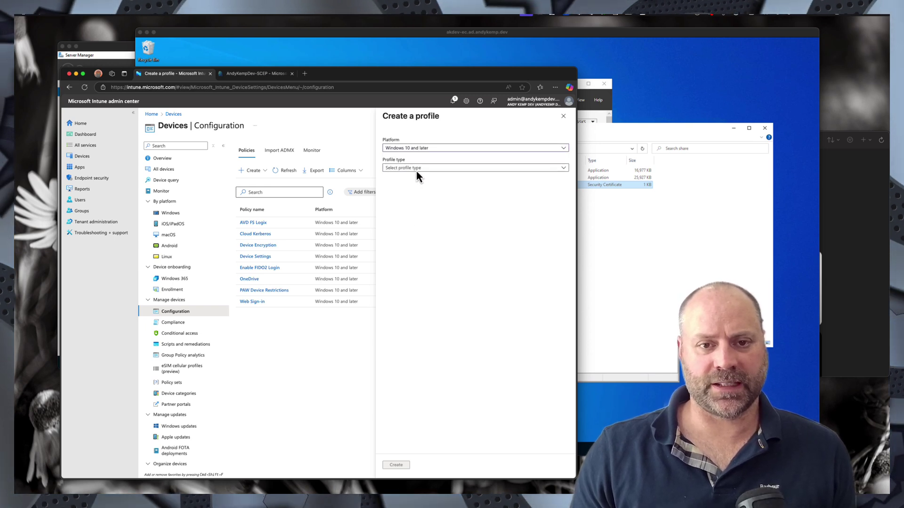
left_click(417, 168)
left_click(397, 200)
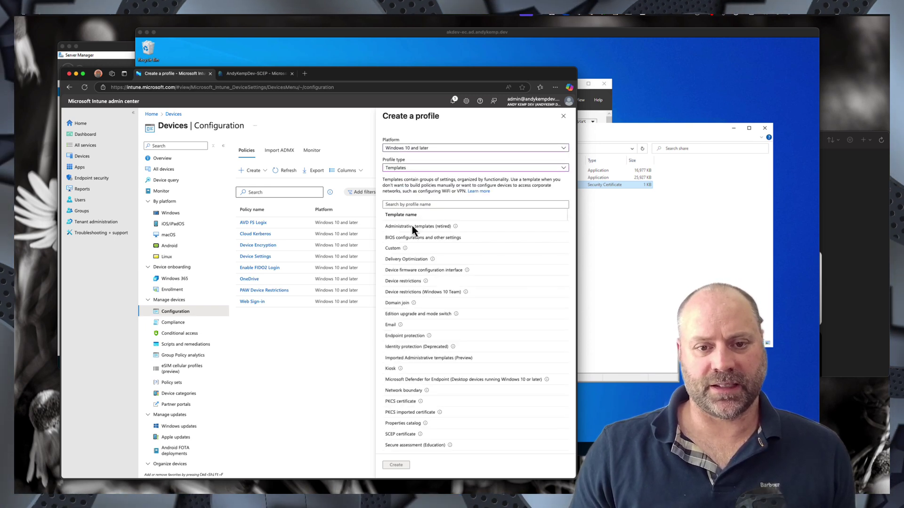
left_click(402, 434)
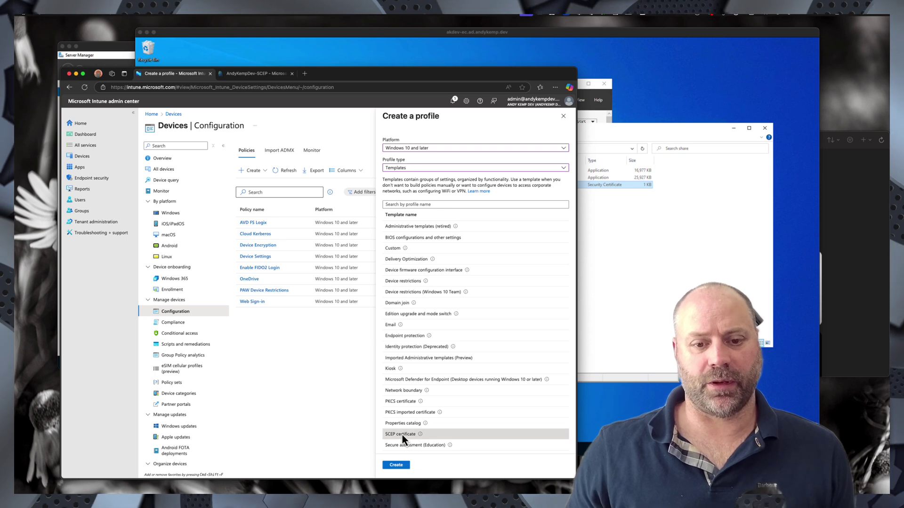
left_click(395, 466)
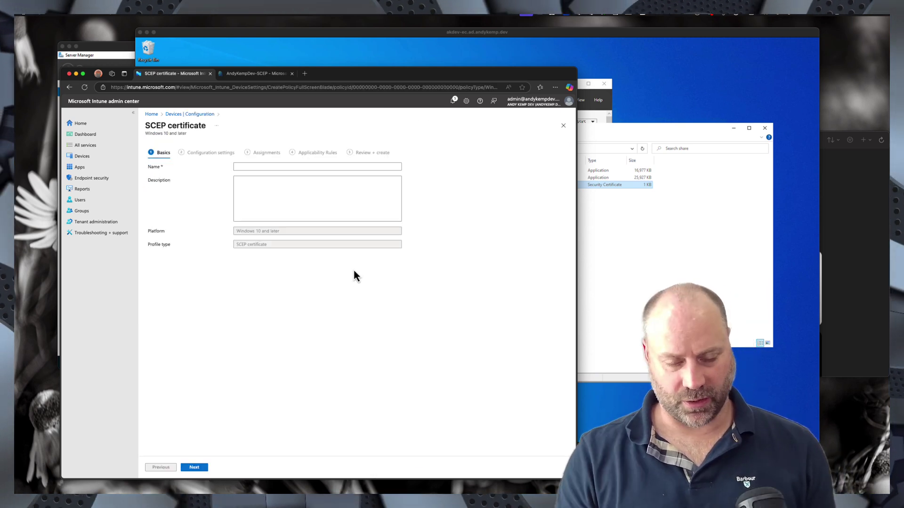
- Name the SCEP profile AndyKempDev-SCEP and advance to Configuration settings
left_click(271, 165)
type("A")
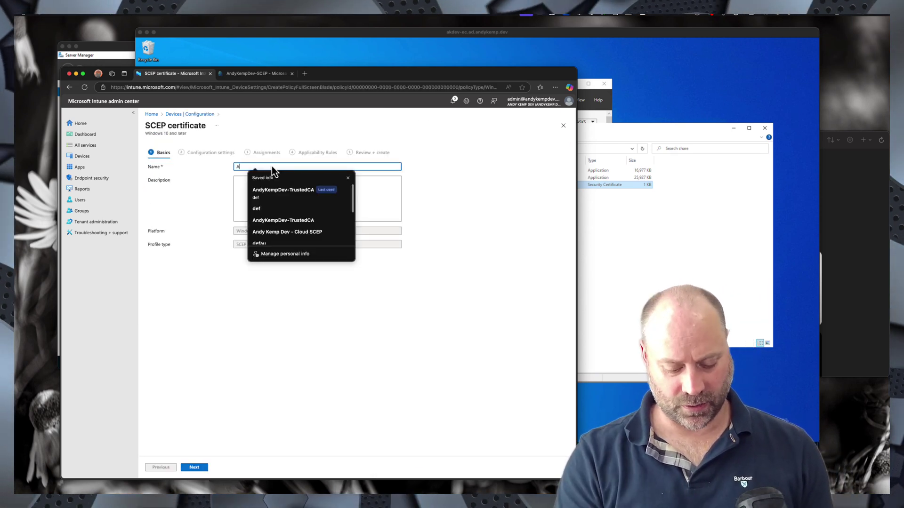
type("ndyKempDev-SCEP")
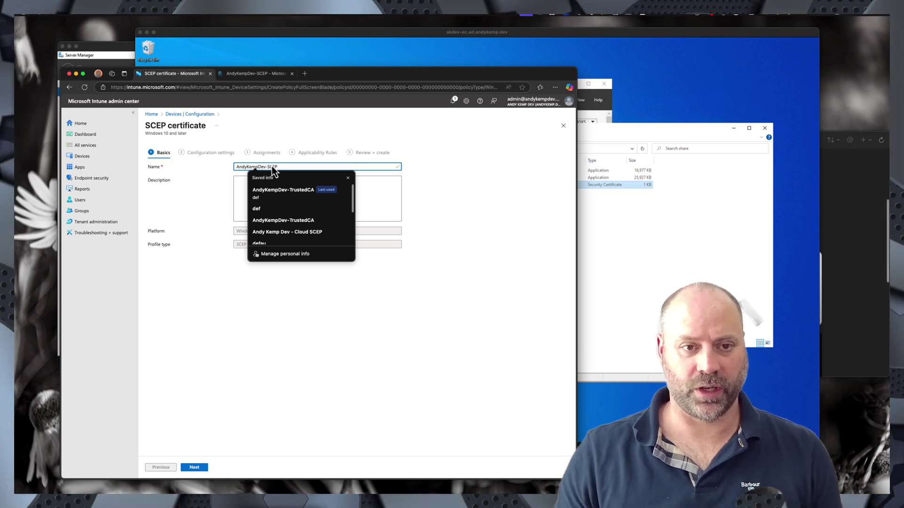
scroll(273, 188, "down", 1)
left_click(200, 469)
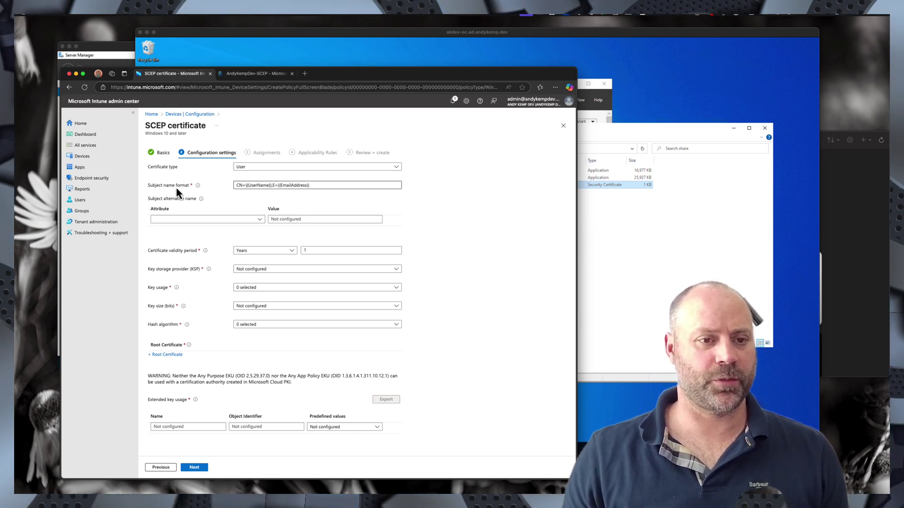
- Add a UPN subject alternative name with value {{UserPrincipalName}}
left_click(257, 219)
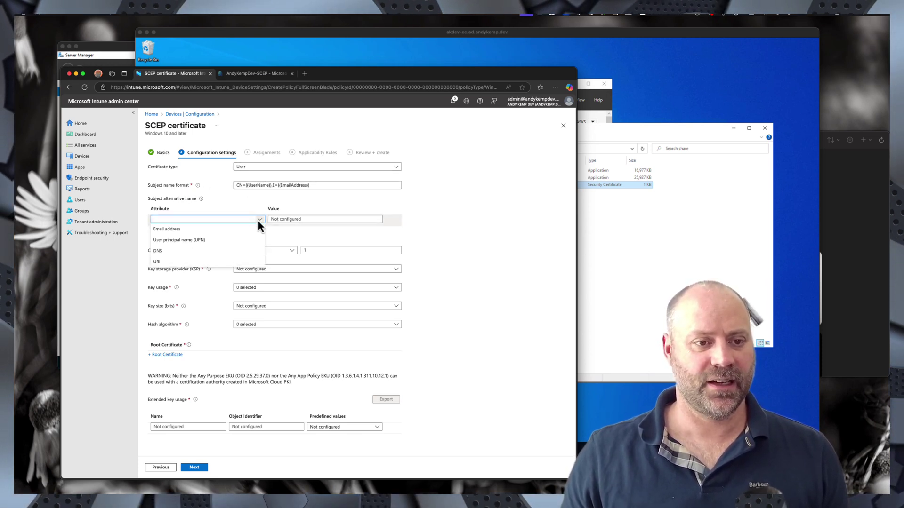
left_click(182, 242)
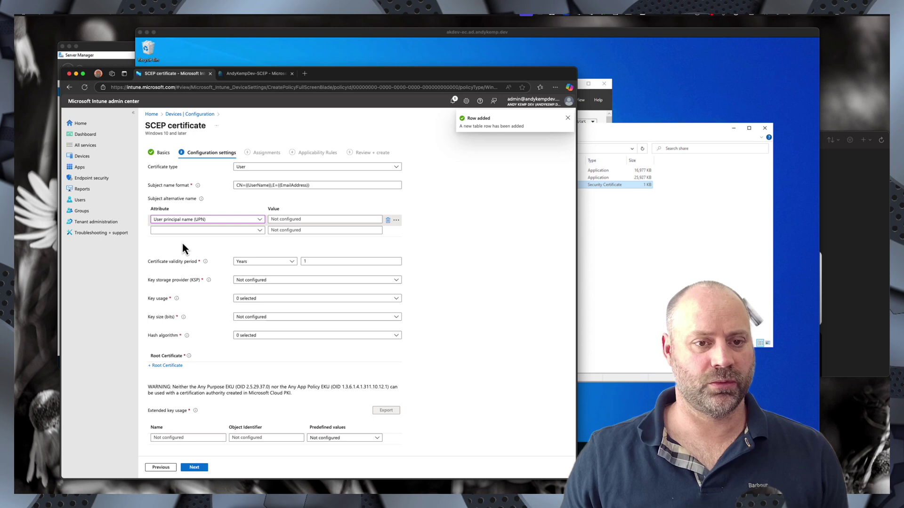
left_click(289, 219)
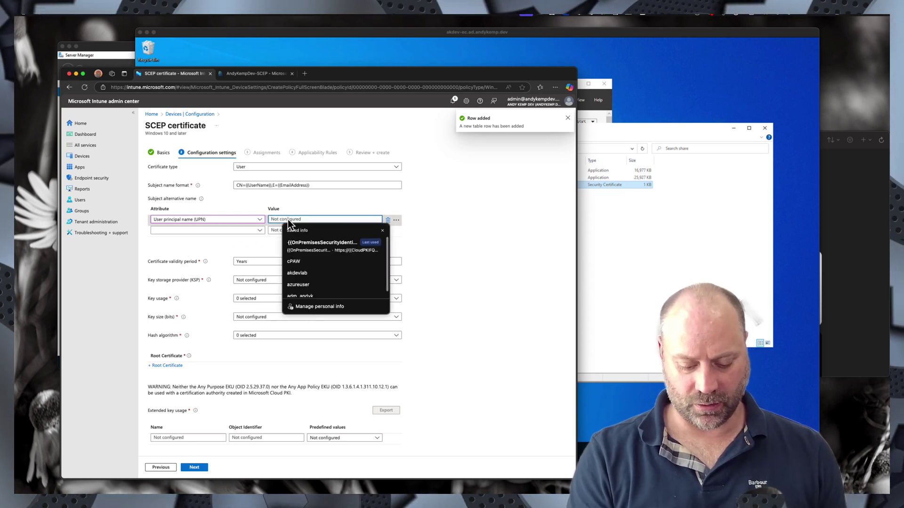
type("{{UserPr")
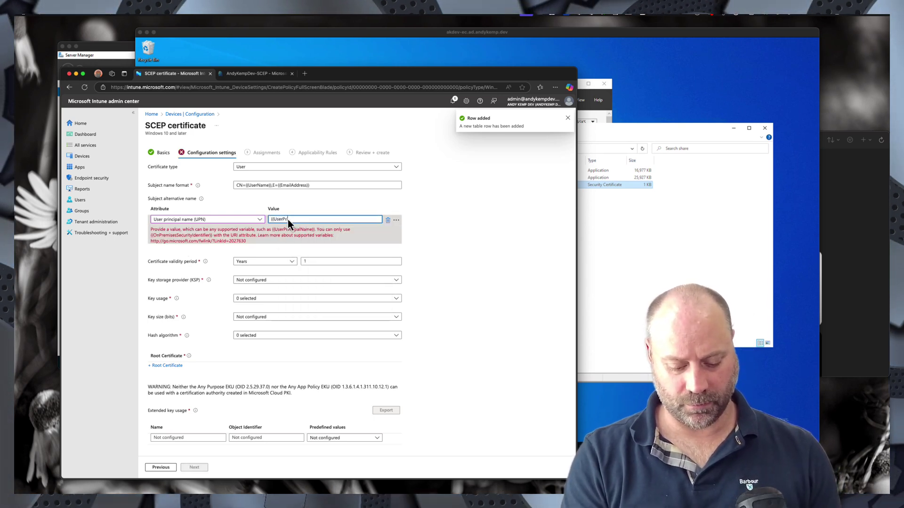
type("incipalName")
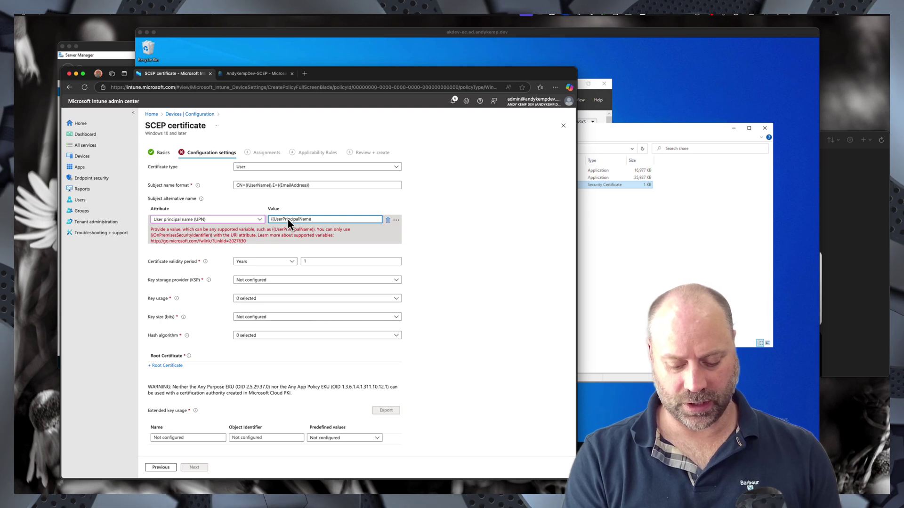
type("}}")
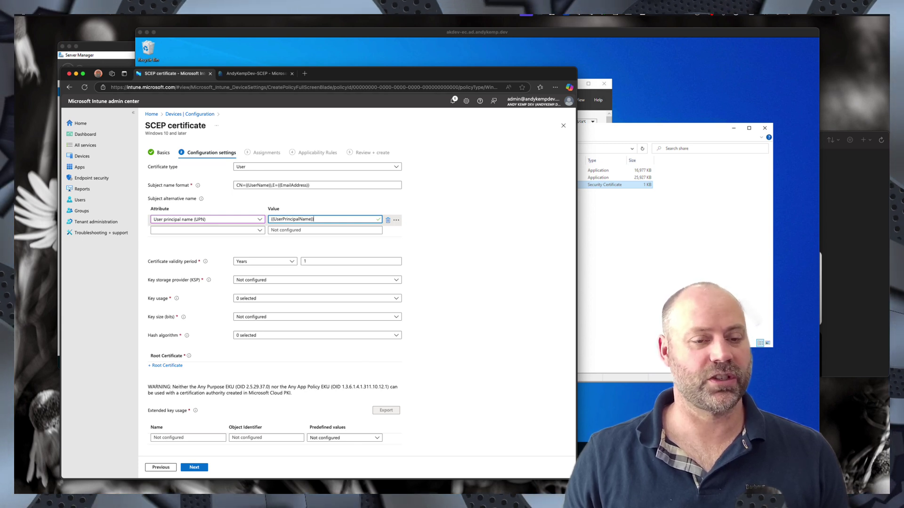
- Add a URI subject alternative name {{OnPremisesSecurityIdentifier}}, removing the stray extra row
left_click(173, 230)
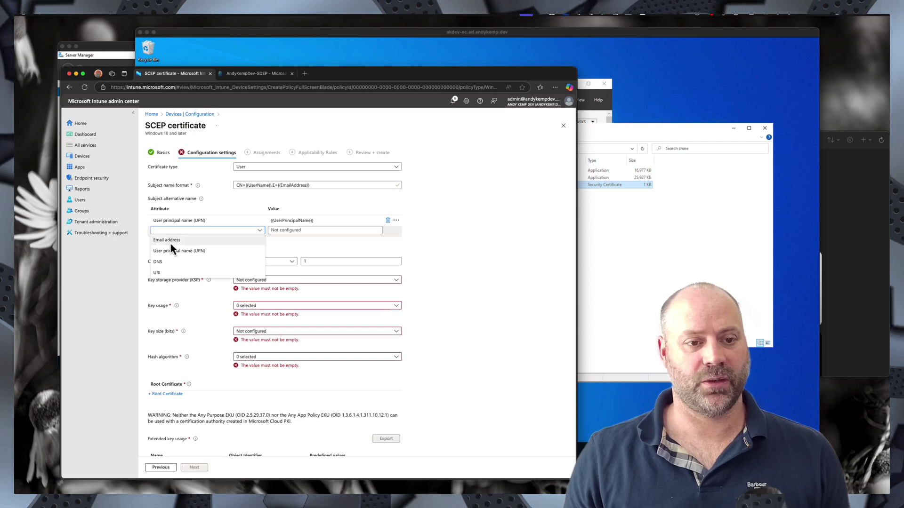
left_click(167, 272)
left_click(290, 242)
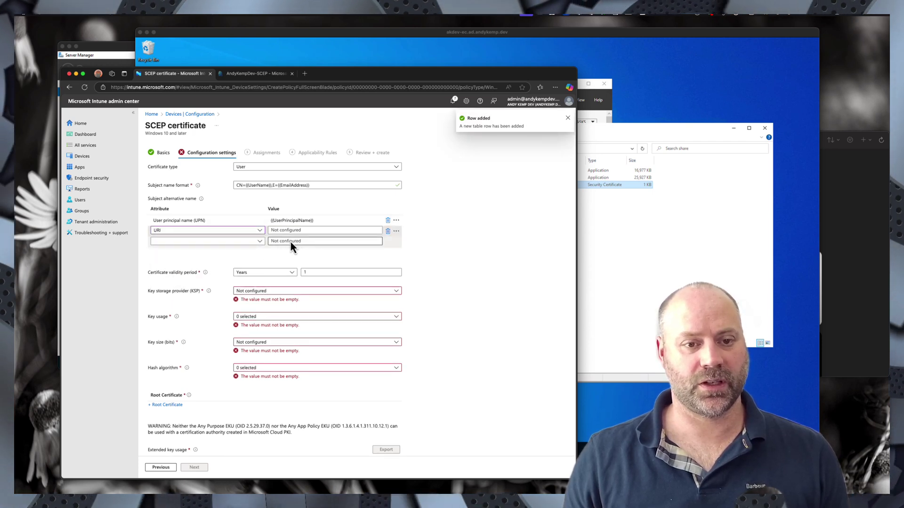
type("{{On")
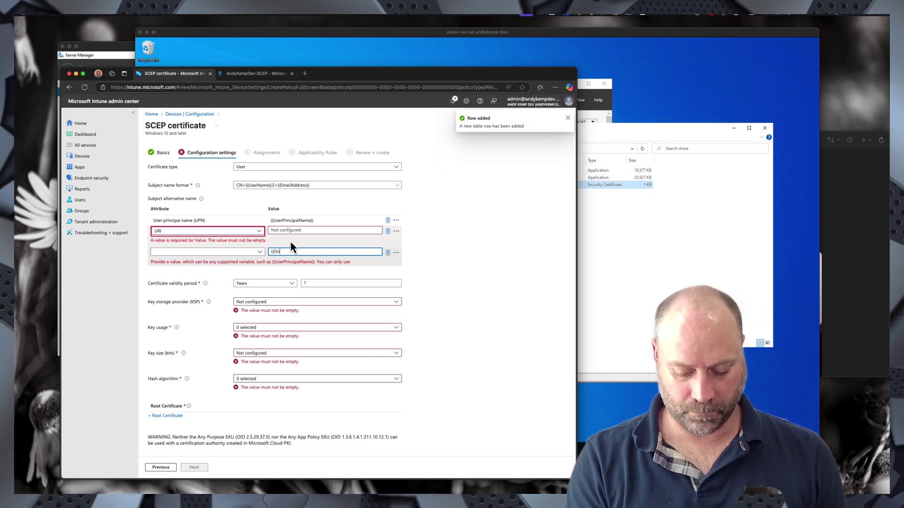
type("PremisesSecurityIdenti")
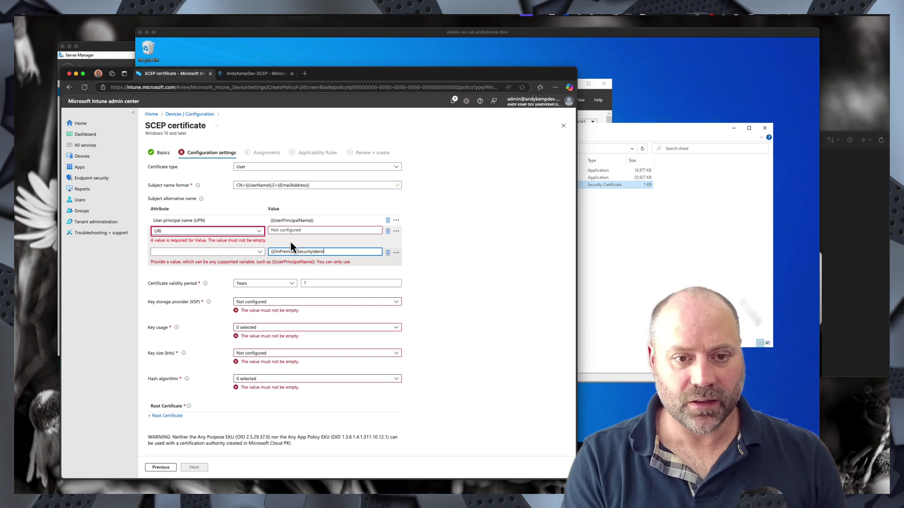
type("fier")
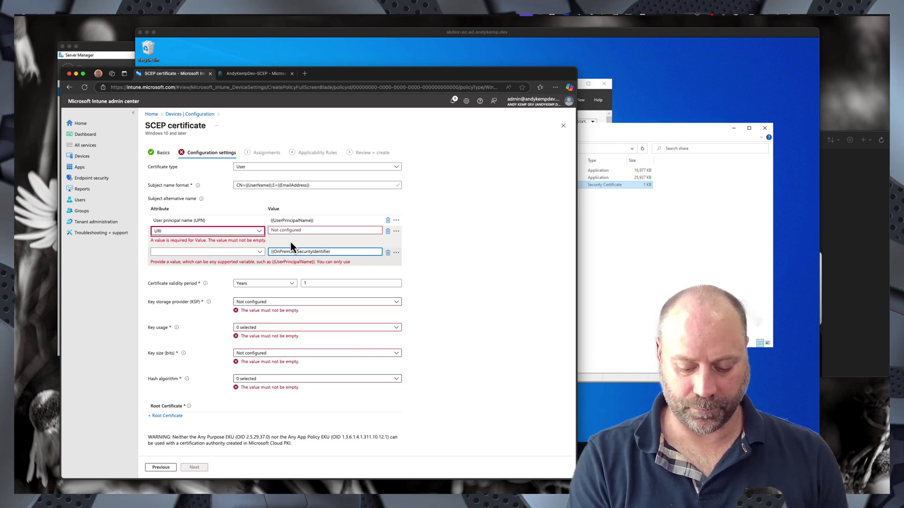
type("}}")
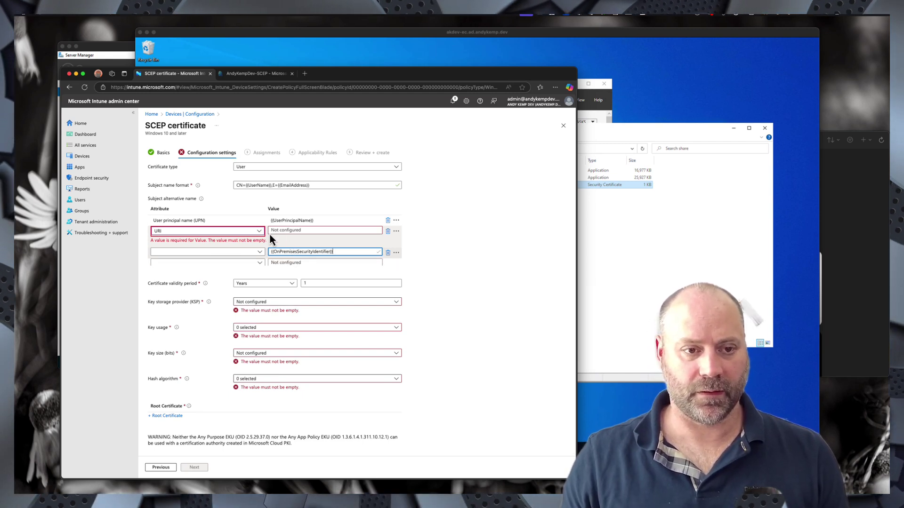
left_click(188, 252)
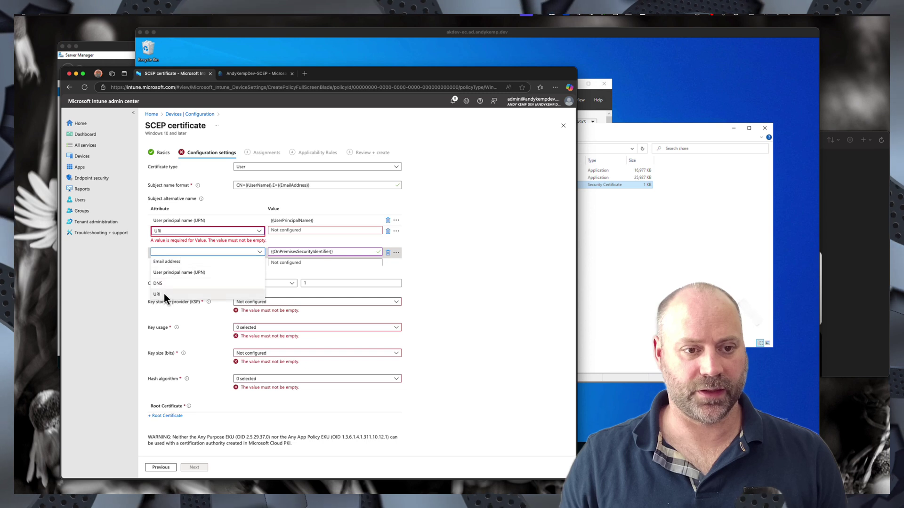
left_click_drag(352, 251, 254, 253)
key("ctrl+c")
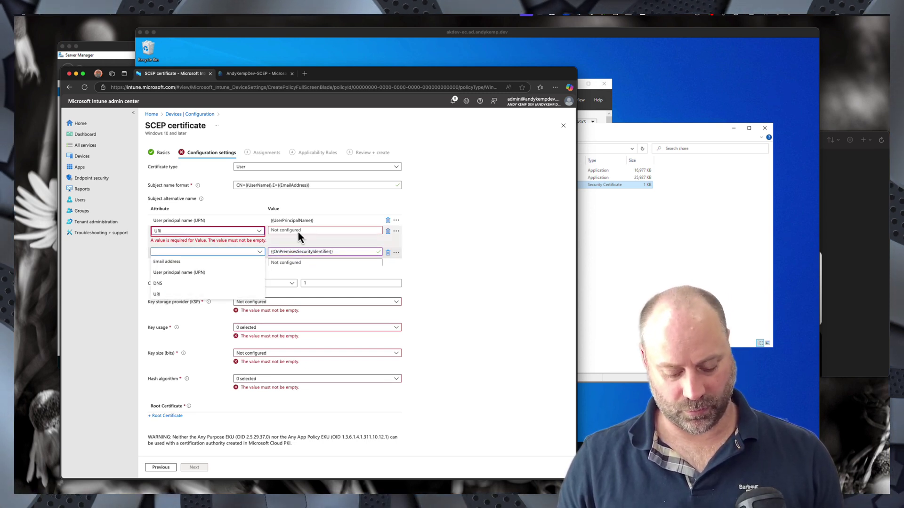
left_click_drag(353, 251, 256, 250)
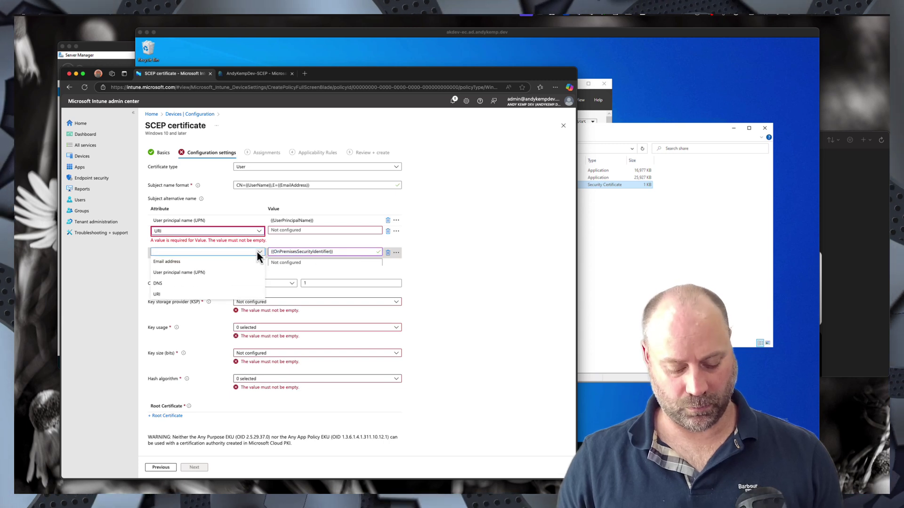
left_click(387, 253)
left_click(281, 226)
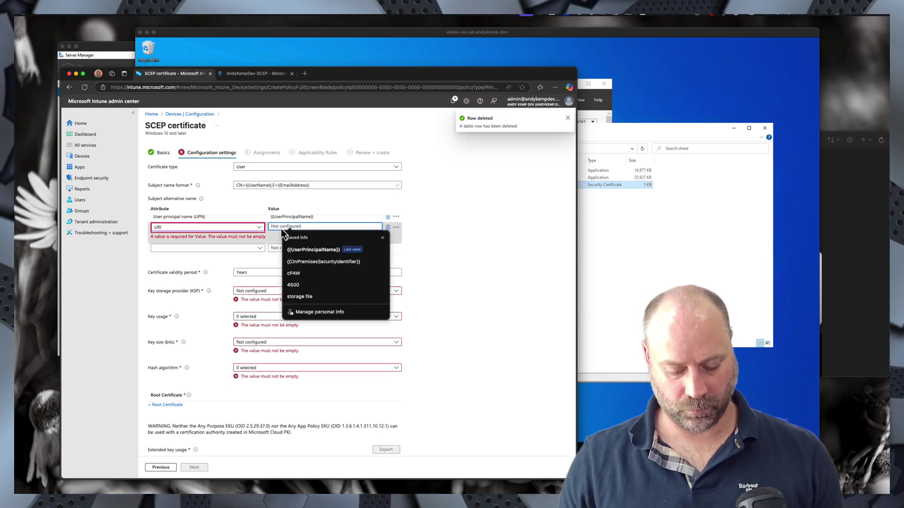
key("Escape")
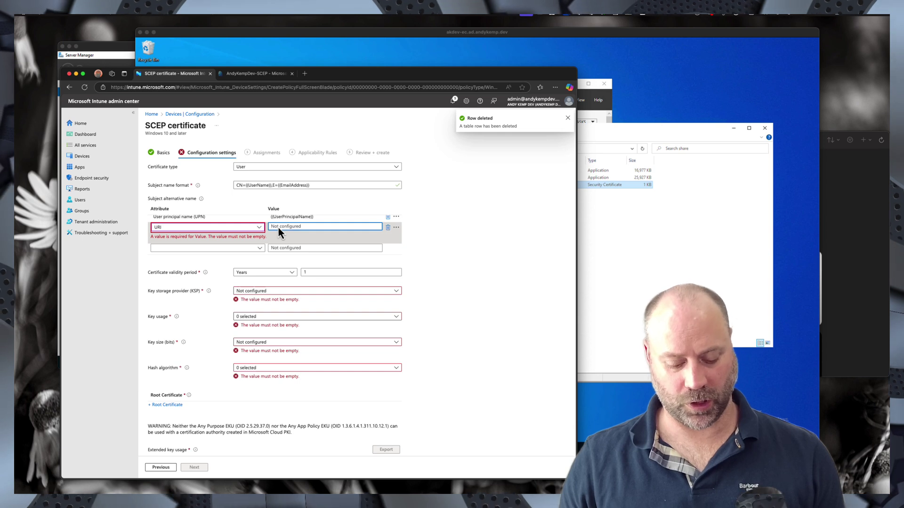
key("ctrl+v")
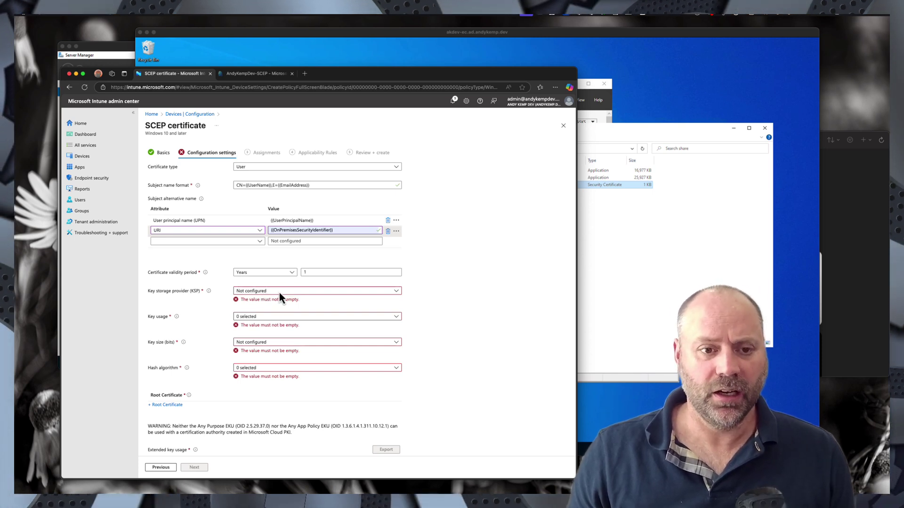
- Use TPM KSP with software fallback, Digital signature key usage, 2048-bit keys and SHA-2 hashing
left_click(279, 291)
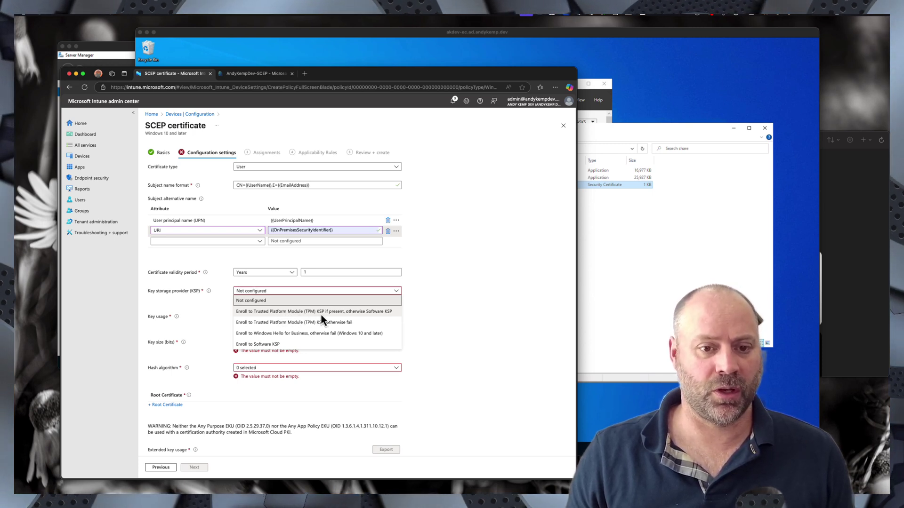
left_click(291, 315)
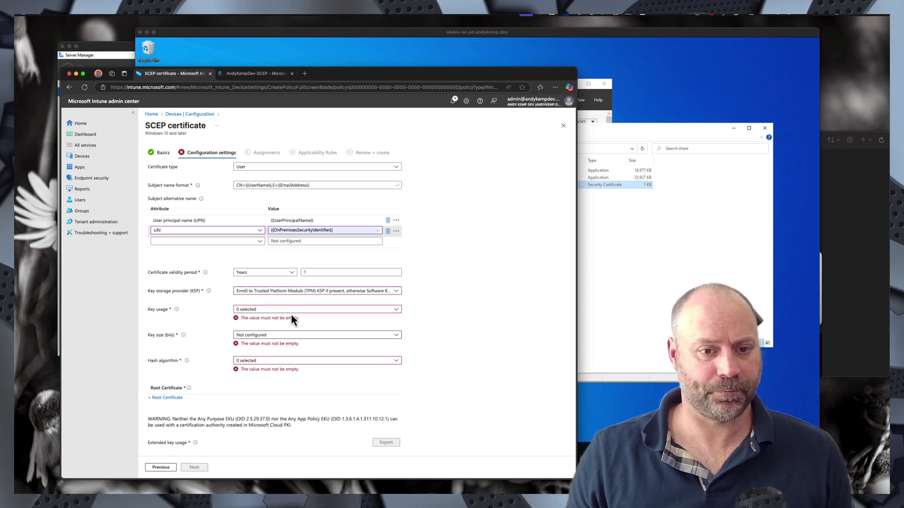
left_click(260, 312)
left_click(241, 320)
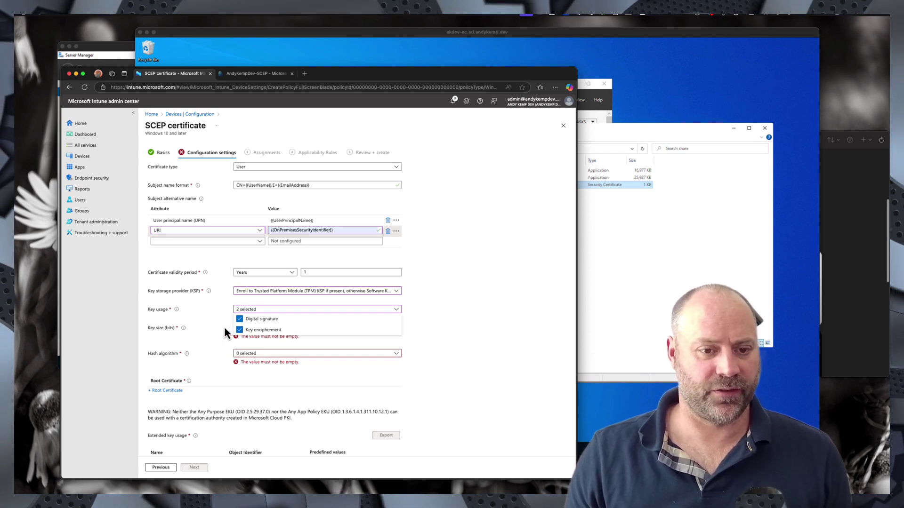
left_click(220, 325)
left_click(292, 329)
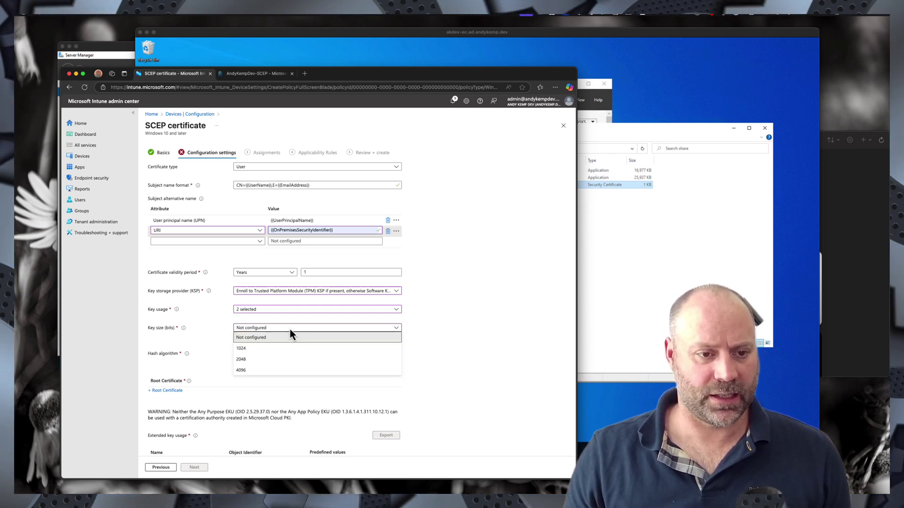
left_click(242, 360)
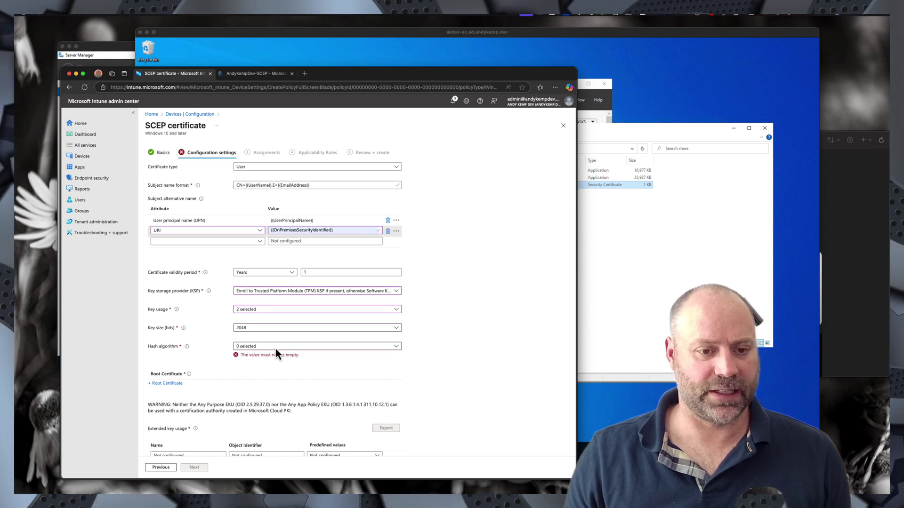
left_click(276, 349)
left_click(239, 366)
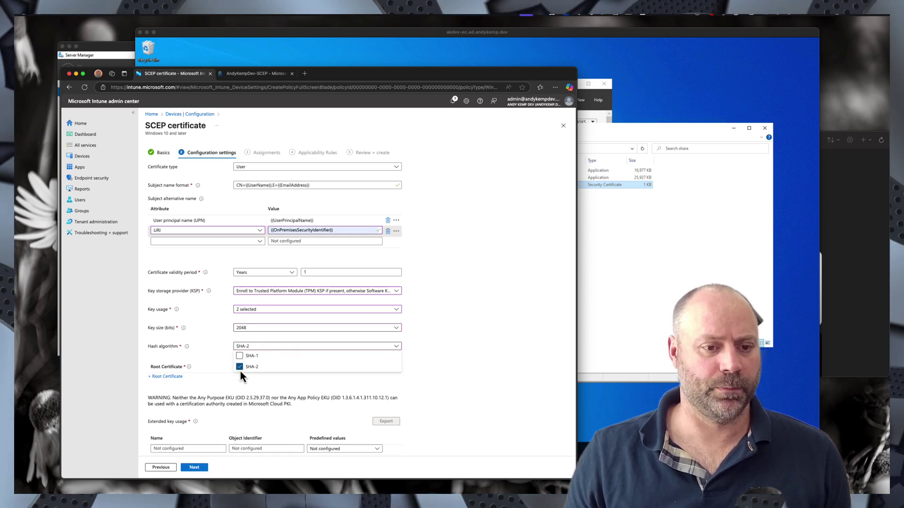
left_click(207, 359)
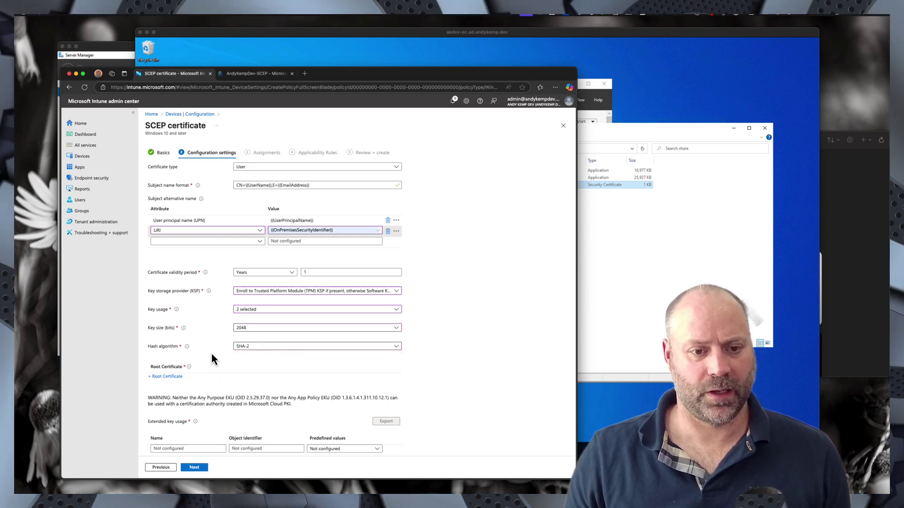
- Select AndyKempDev-TrustedCA as the SCEP profile's root certificate
left_click(168, 377)
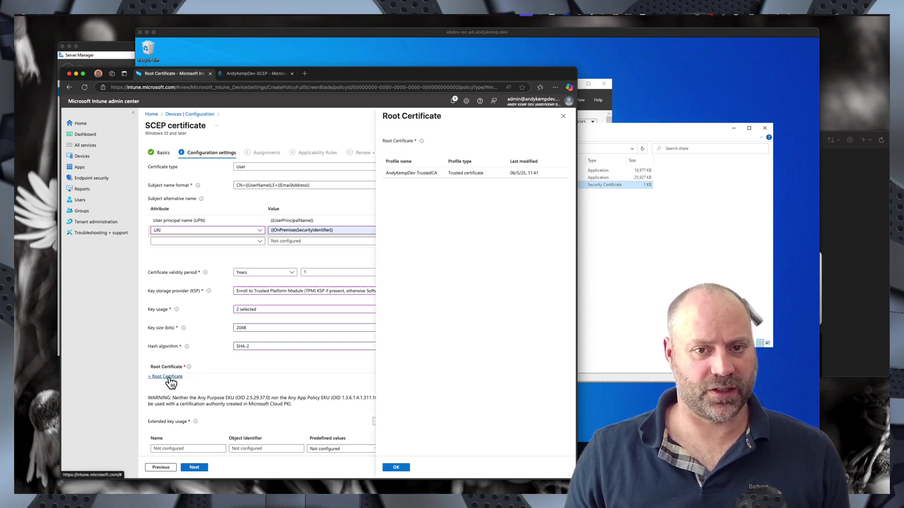
left_click(408, 175)
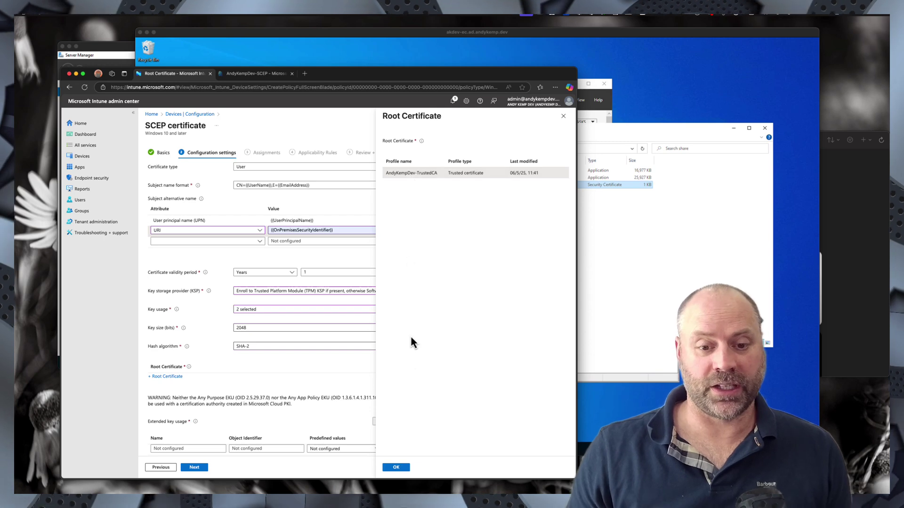
left_click(395, 467)
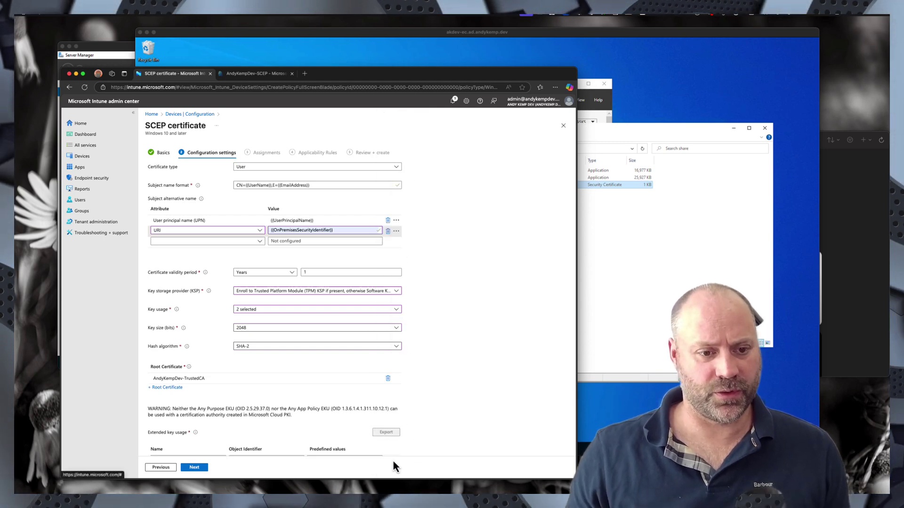
- Add Client Authentication as the extended key usage
scroll(266, 365, "down", 5)
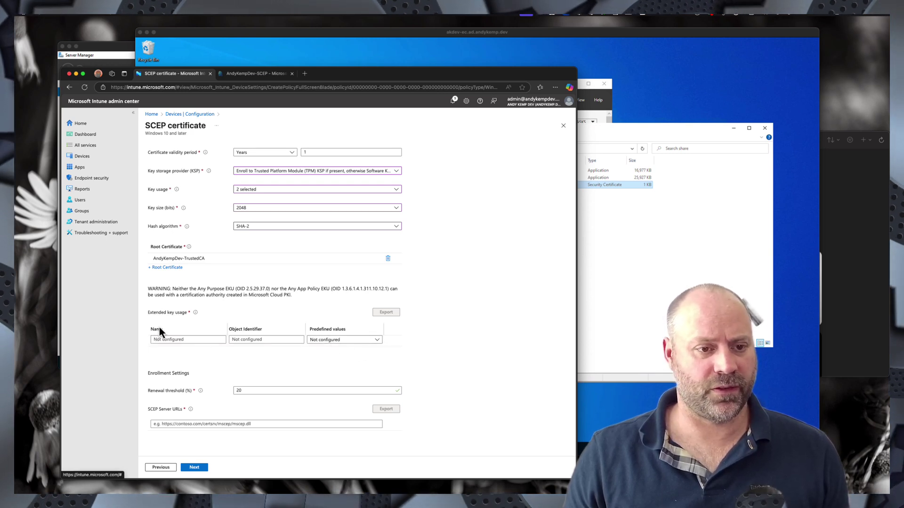
left_click(345, 340)
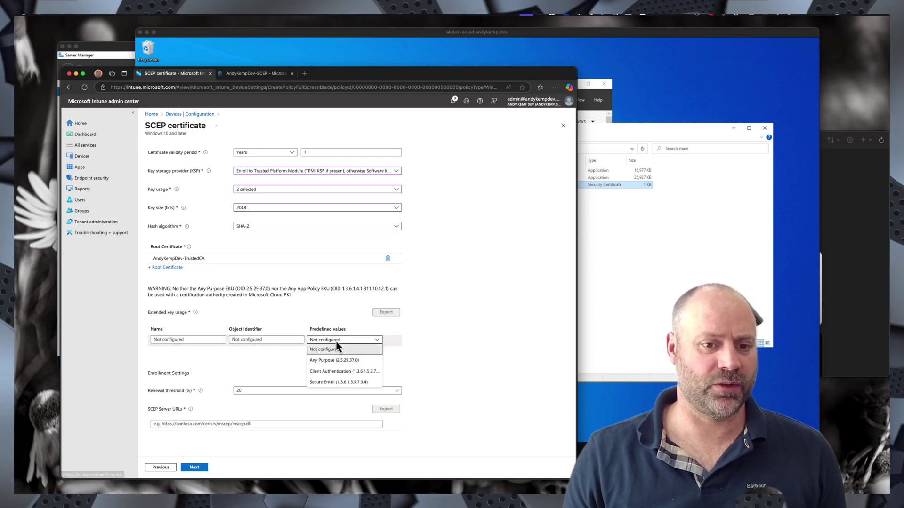
left_click(329, 373)
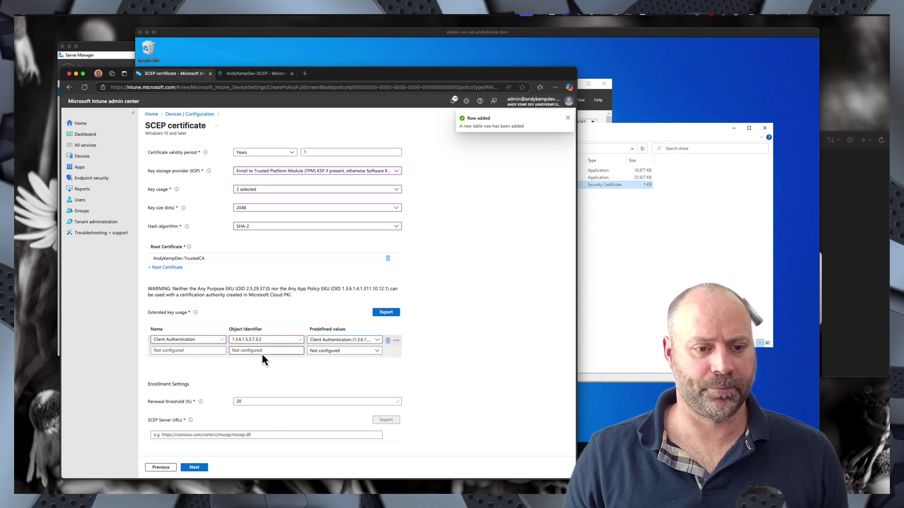
- Set the SCEP server URL to the app proxy's msappproxy.net external URL
scroll(261, 352, "down", 1)
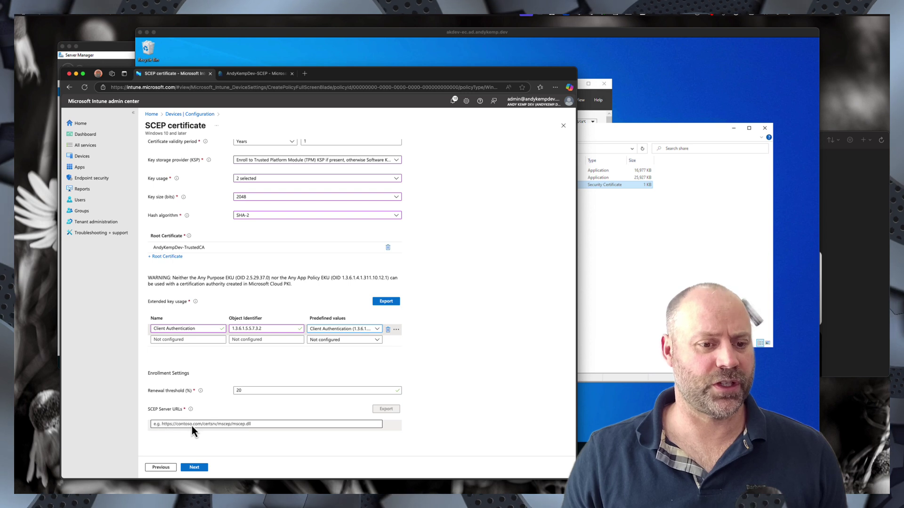
left_click(252, 75)
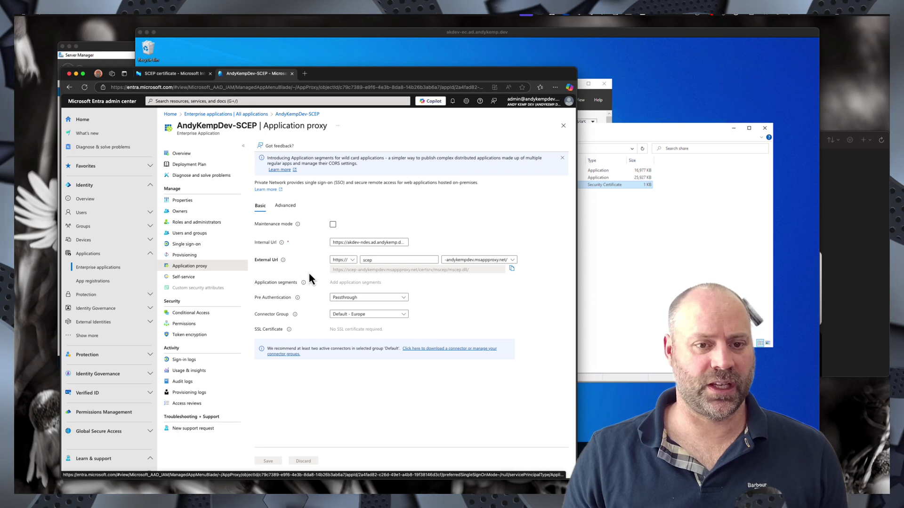
left_click(511, 268)
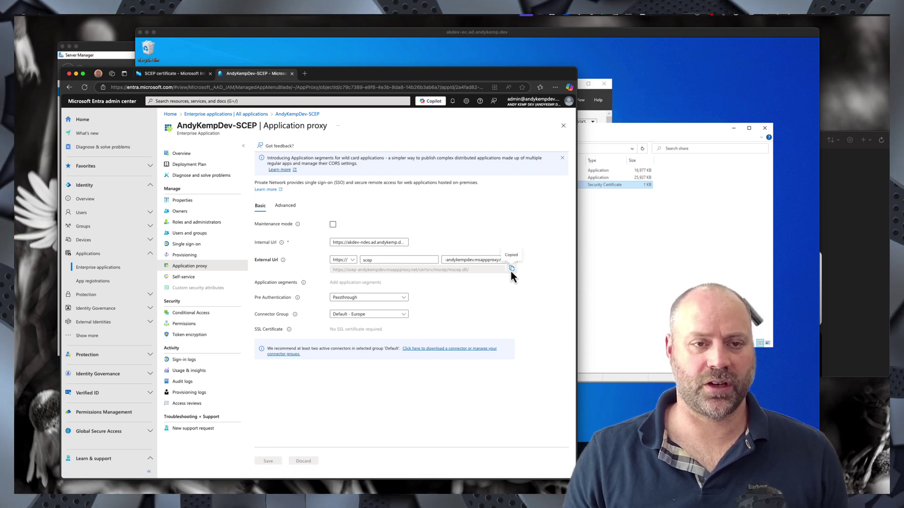
left_click(154, 75)
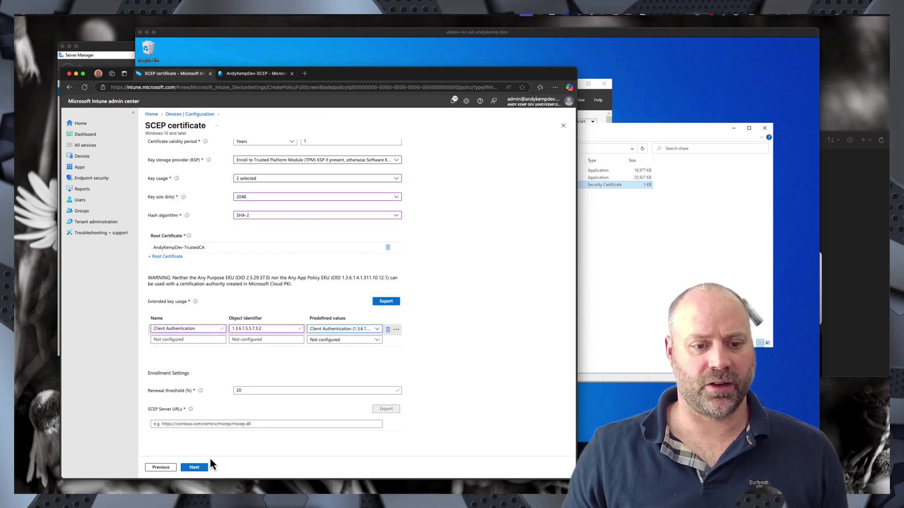
left_click(171, 425)
key("ctrl+v")
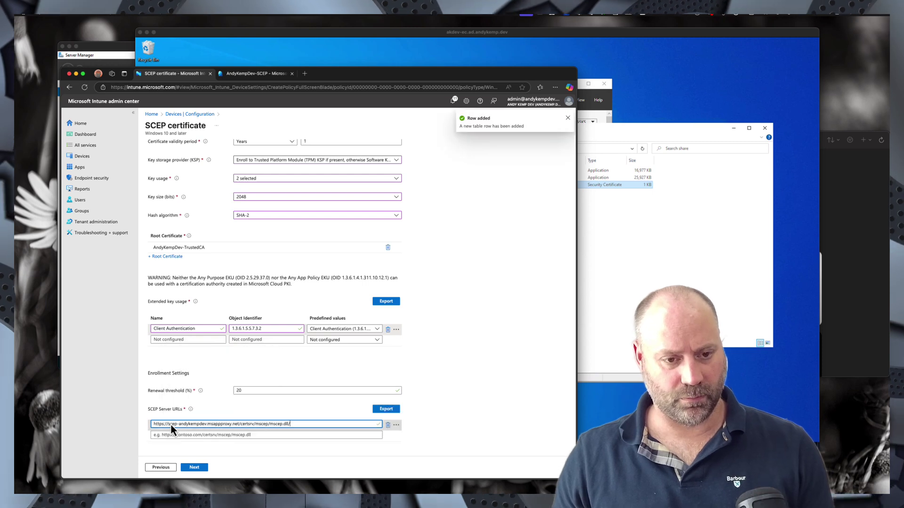
left_click(194, 467)
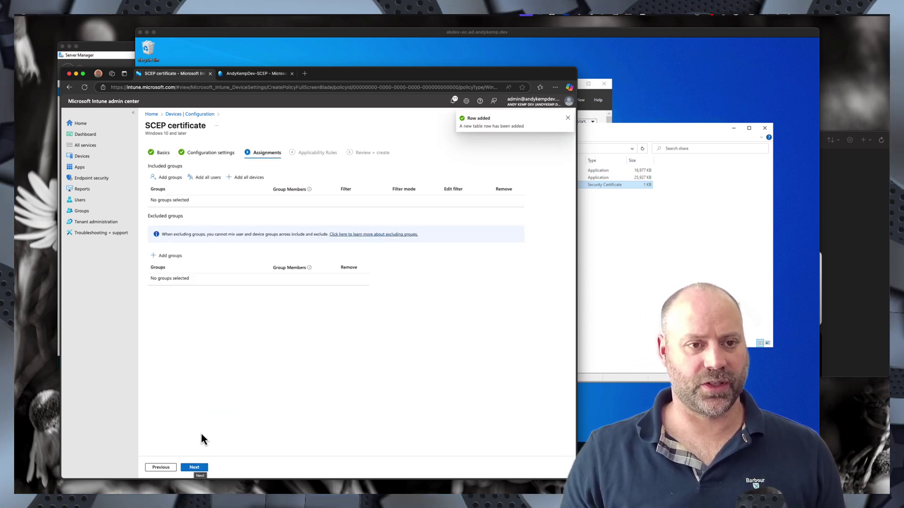
- Include the _Device - Default and VPN Users groups in the SCEP profile assignment
left_click(166, 180)
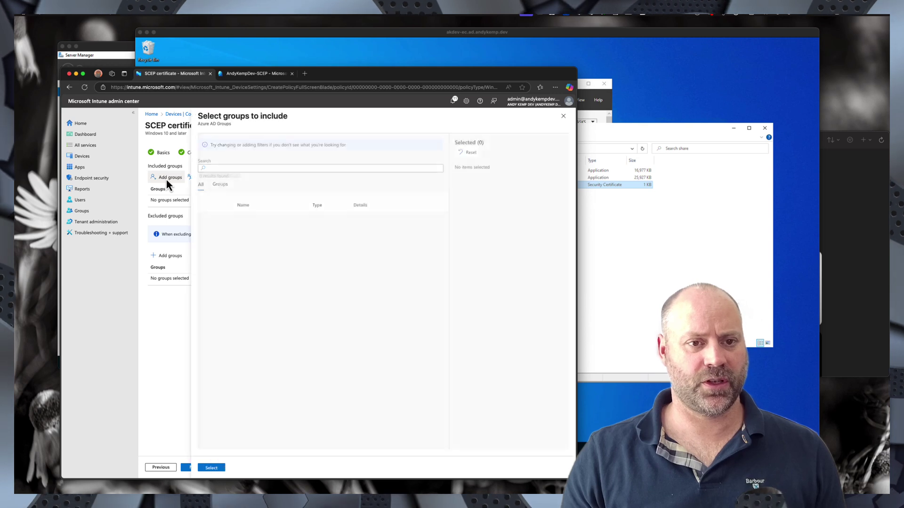
left_click(222, 168)
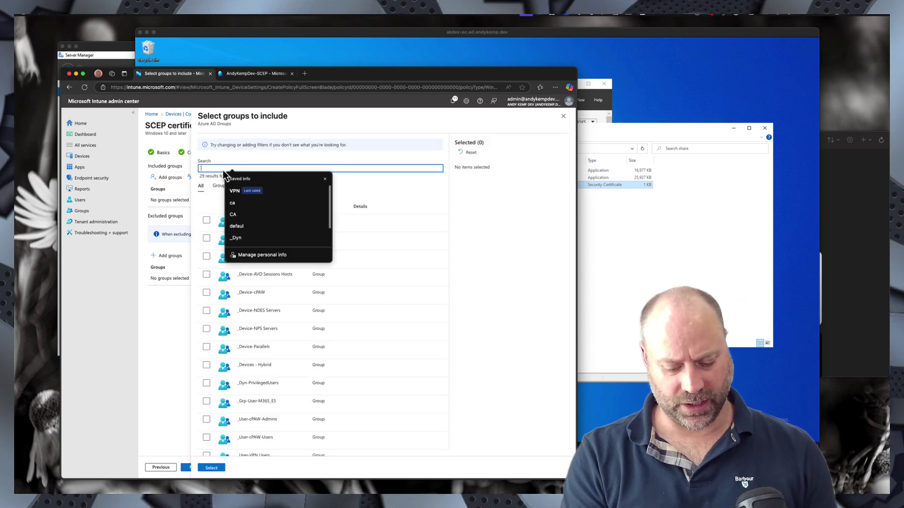
type("Def")
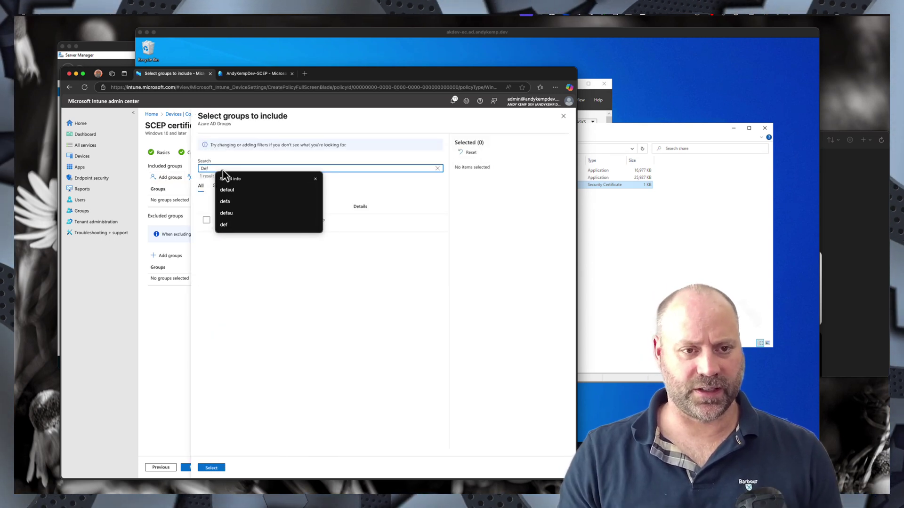
left_click(206, 220)
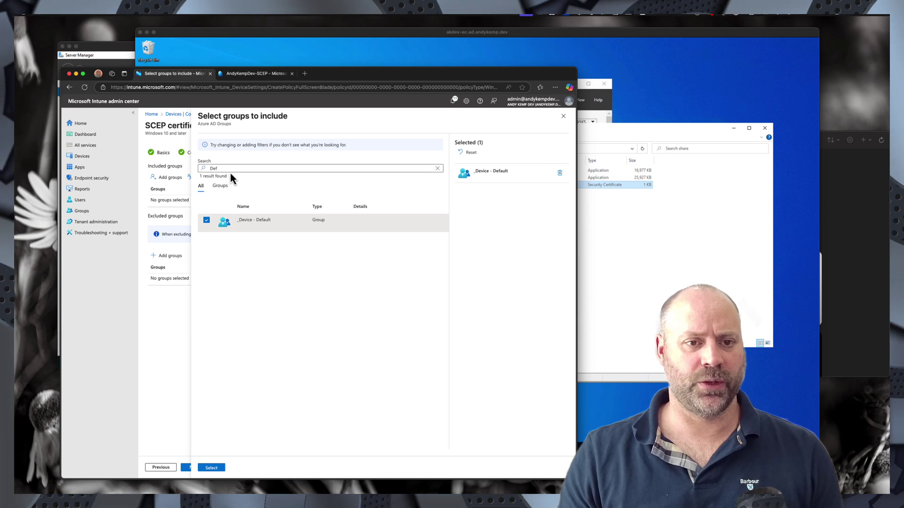
left_click_drag(230, 168, 196, 167)
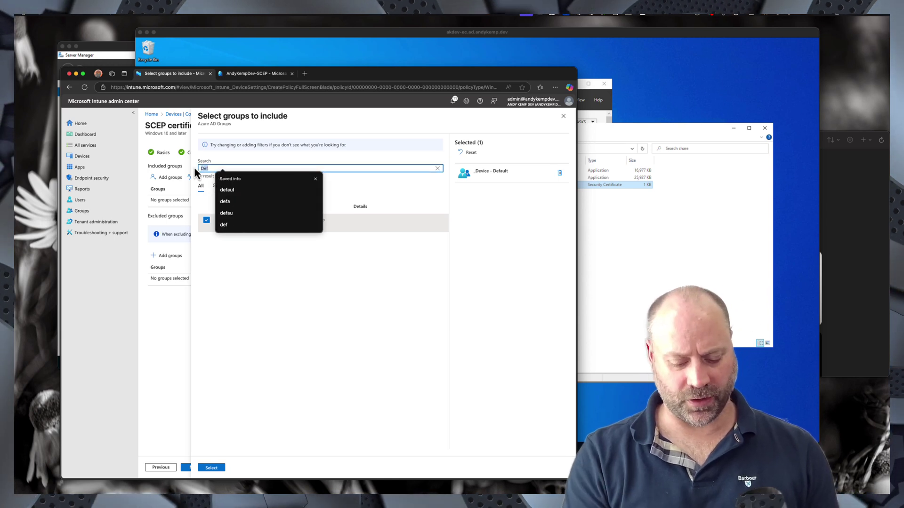
type("A")
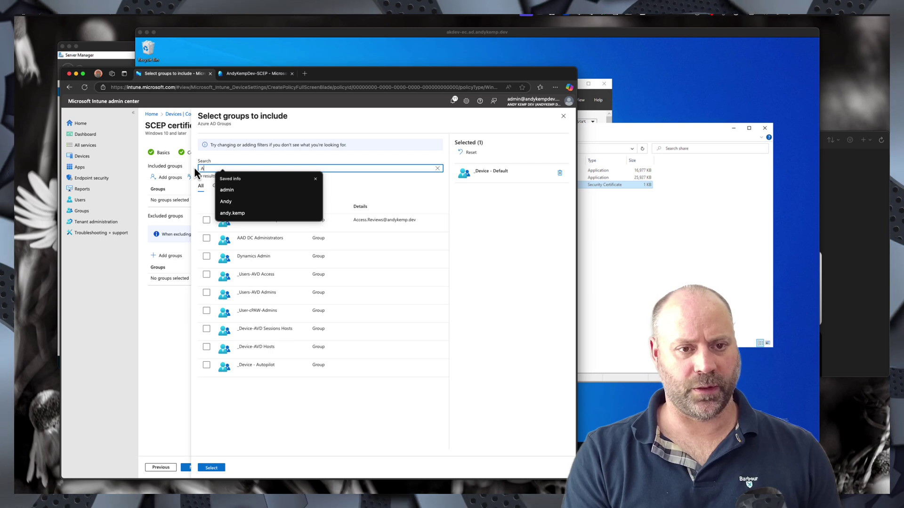
left_click(316, 179)
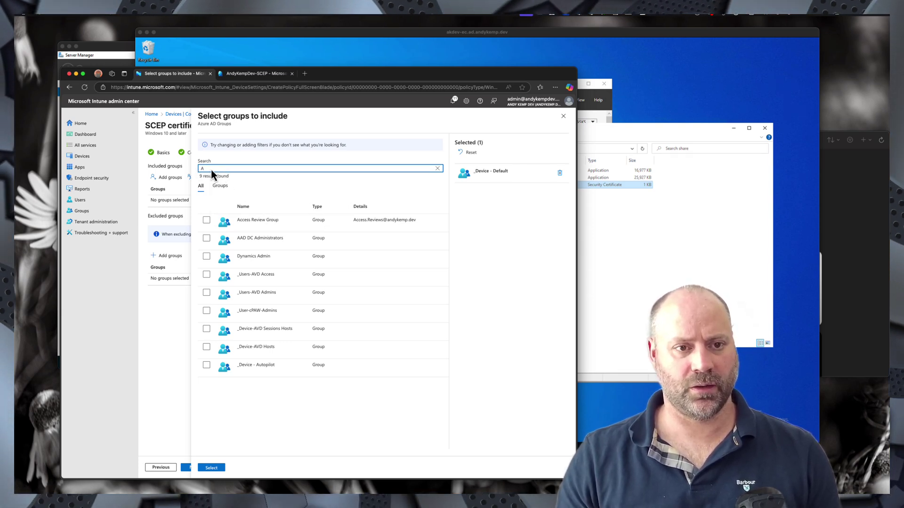
type("VPN")
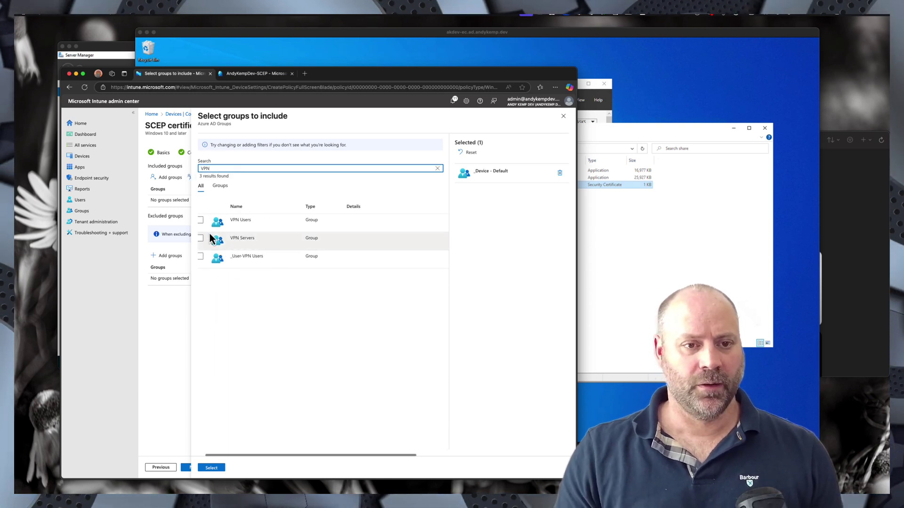
left_click(200, 220)
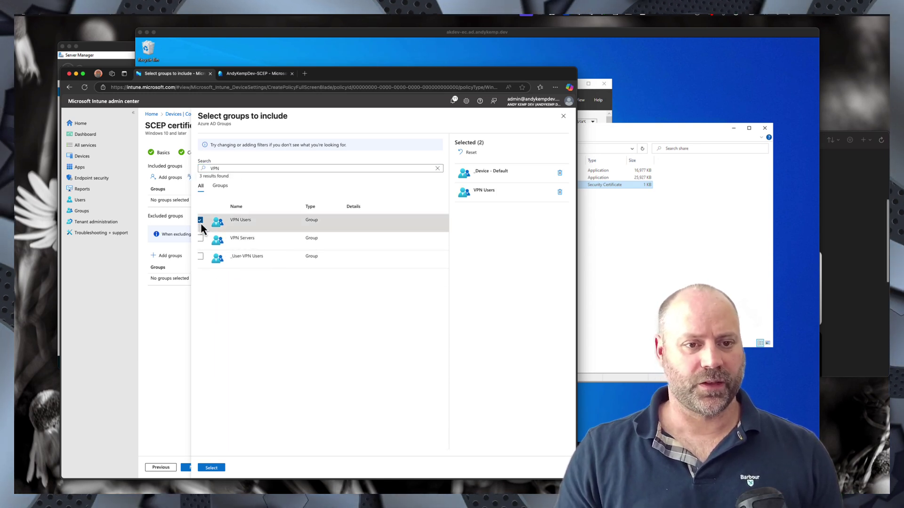
left_click(210, 469)
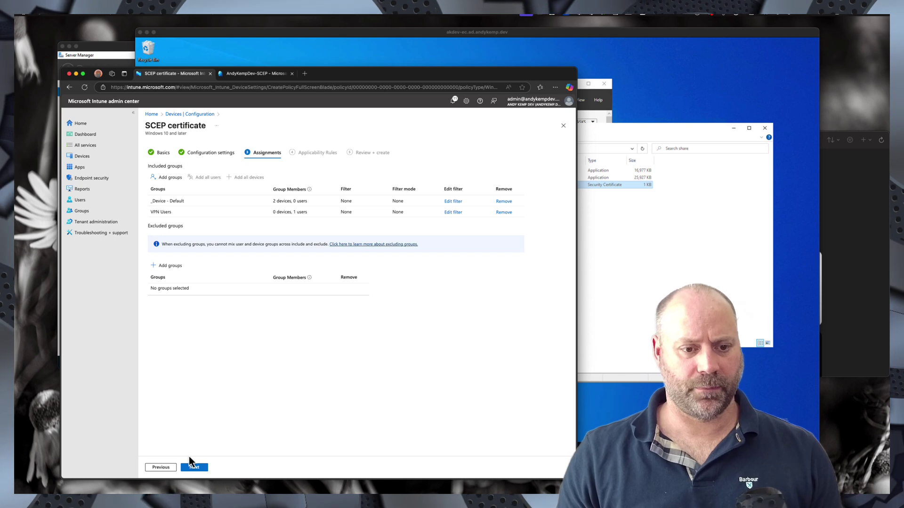
- Create the SCEP profile and refresh the policy list to show AndyKempDev-SCEP
left_click(196, 469)
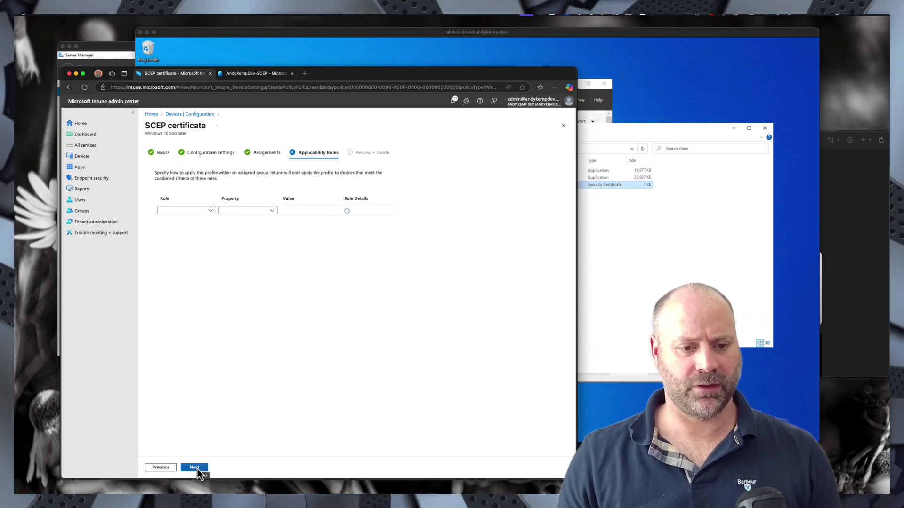
left_click(197, 469)
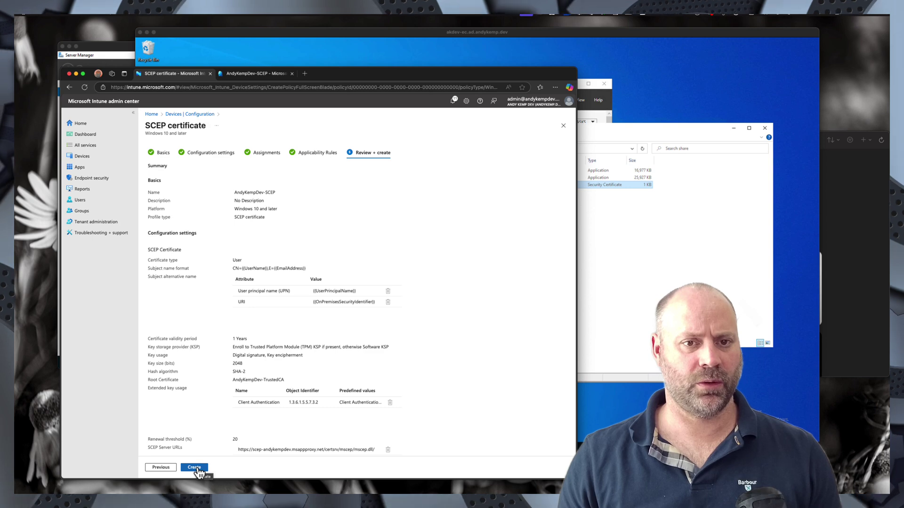
left_click(195, 468)
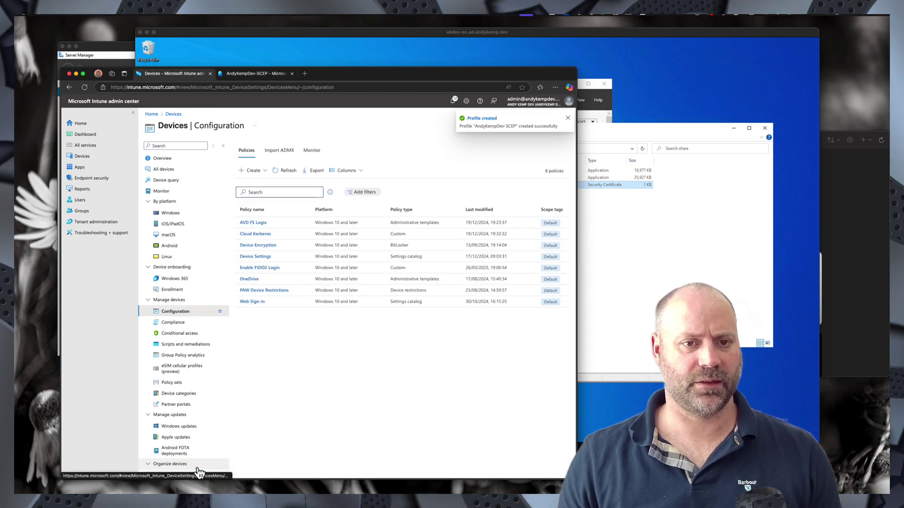
left_click(281, 171)
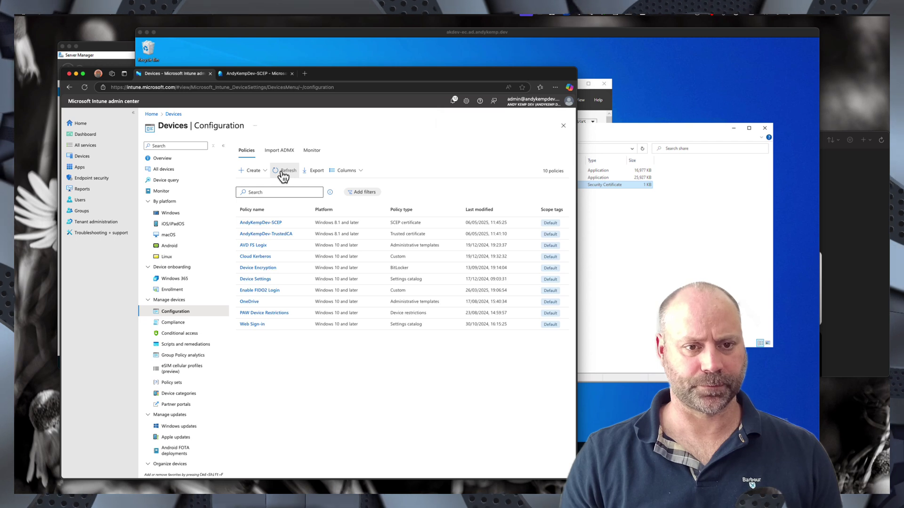
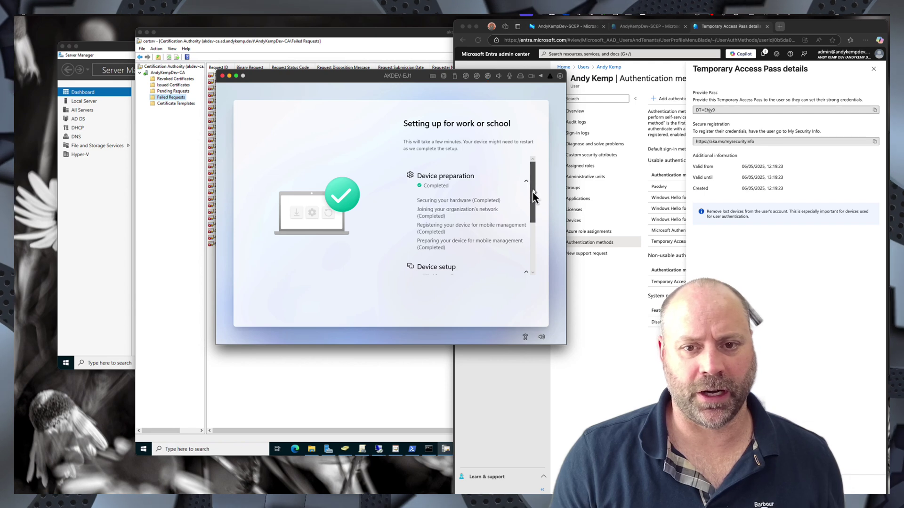
- Expand the Account setup progress details in Windows setup, then bring the Entra admin center forward
left_click_drag(533, 193, 535, 242)
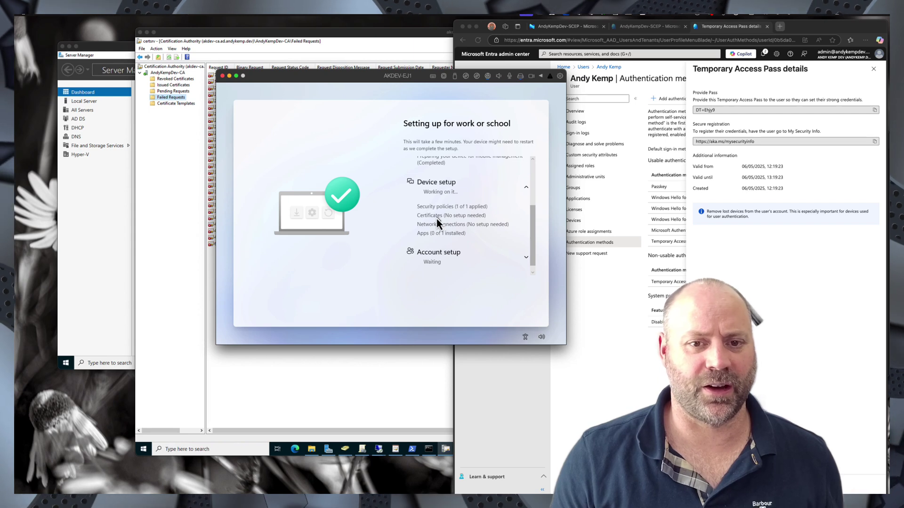
left_click_drag(530, 219, 532, 250)
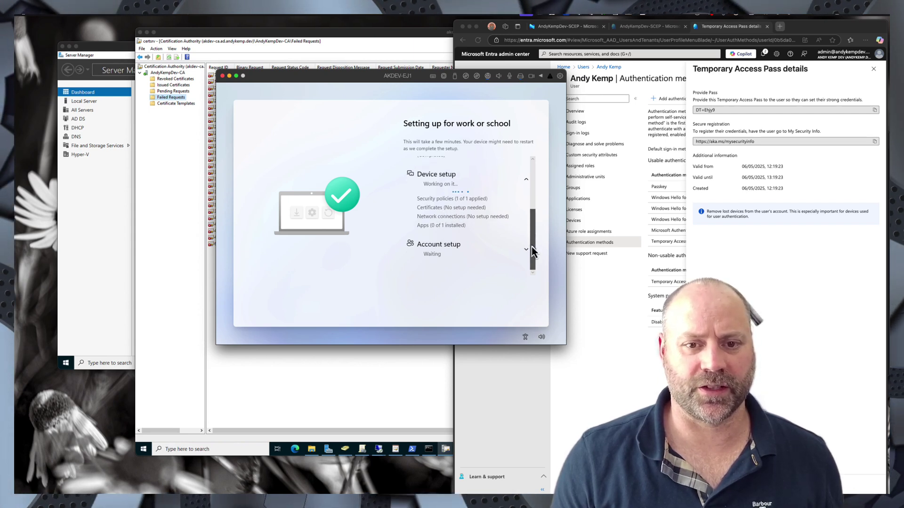
left_click(526, 249)
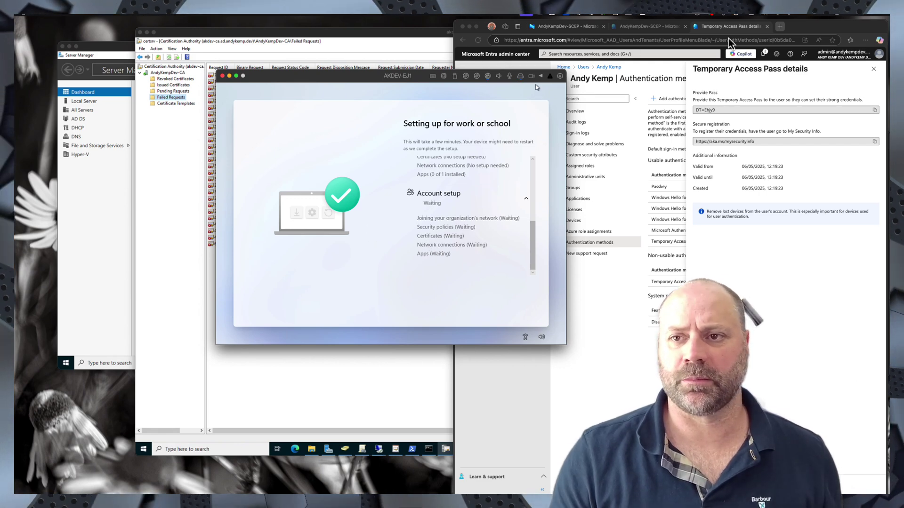
left_click_drag(815, 30, 625, 38)
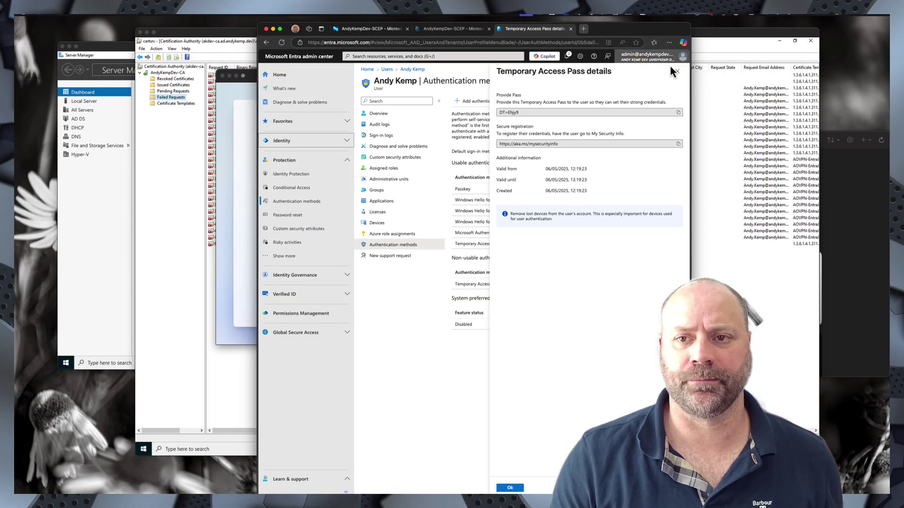
- Close the Temporary Access Pass details and switch to the AndyKempDev-SCEP profile's device status in Intune
left_click(677, 71)
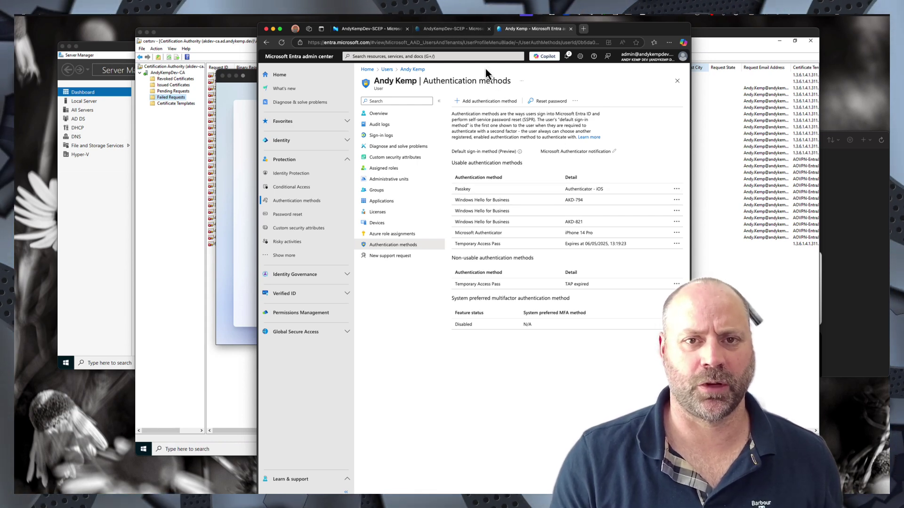
left_click(433, 31)
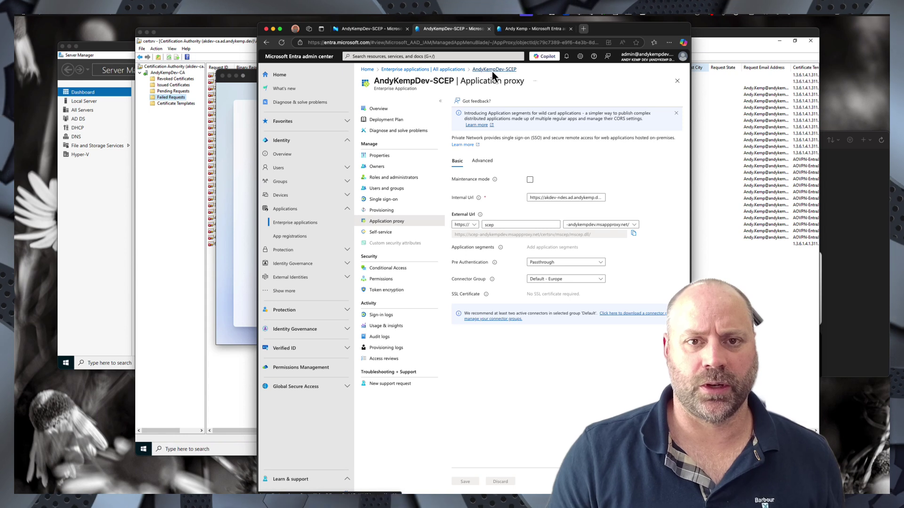
left_click(379, 29)
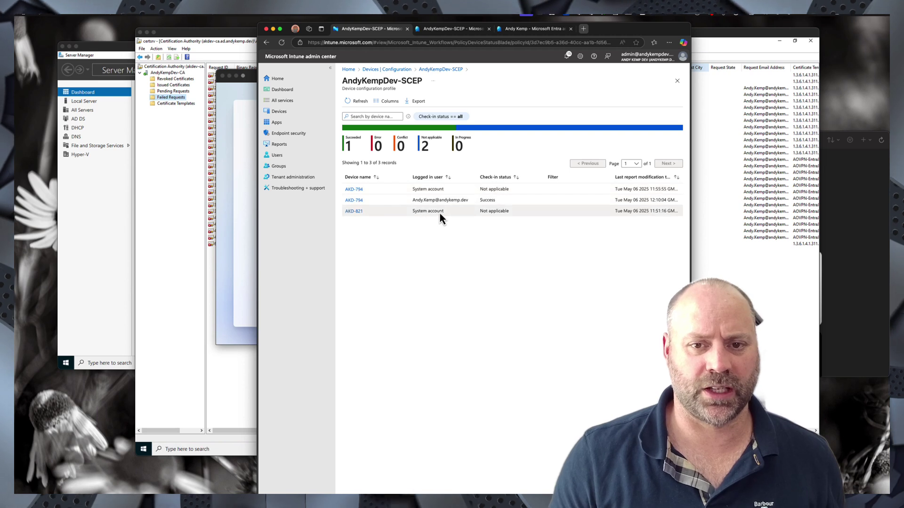
- Check AKD-794's settings status for the SCEP profile, then return to the configuration profiles list
left_click(358, 190)
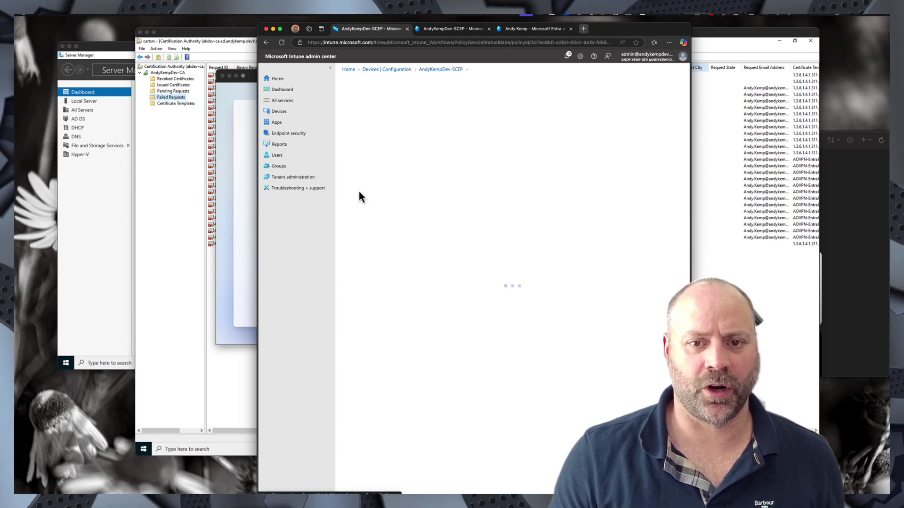
left_click(426, 69)
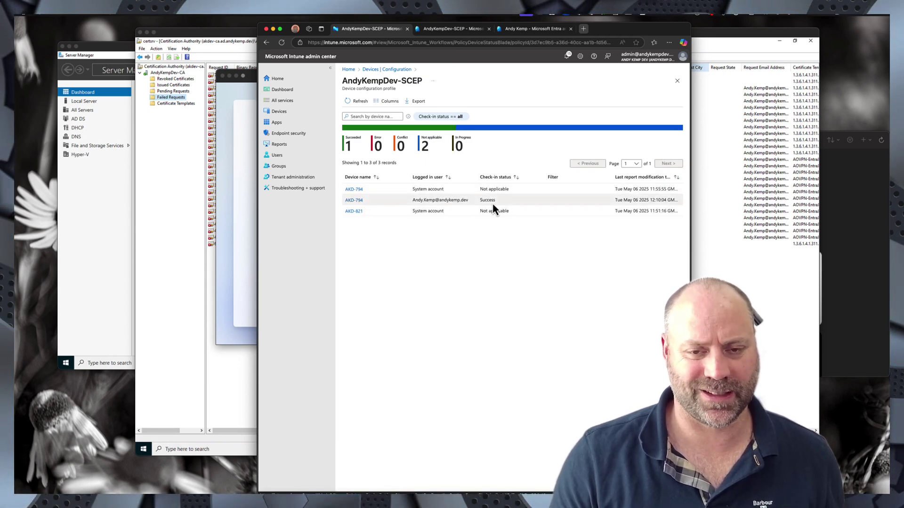
left_click(380, 71)
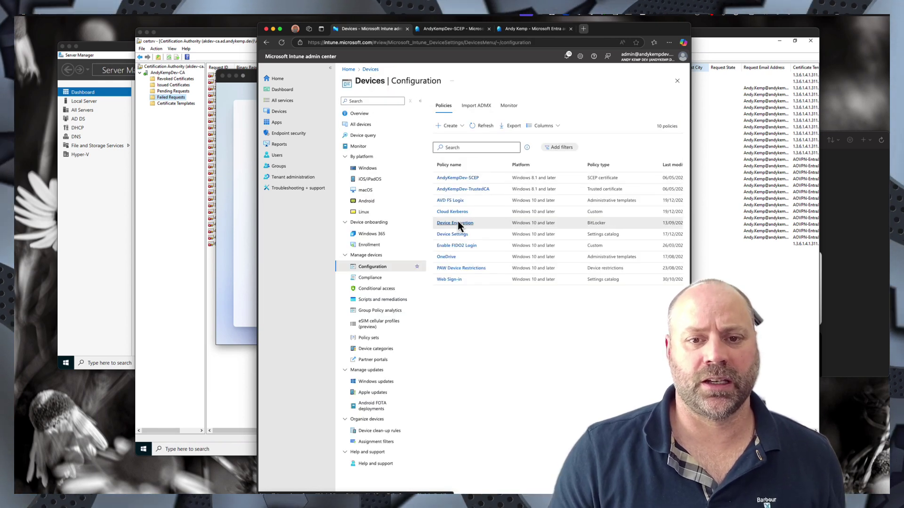
- View the AndyKempDev-TrustedCA report showing all 3 devices succeeded, then return to the setup VM
left_click(458, 190)
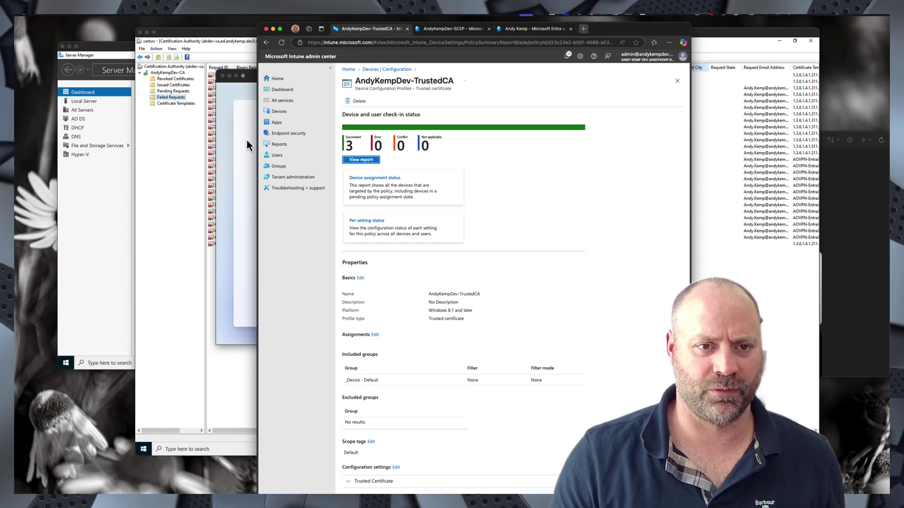
left_click(363, 161)
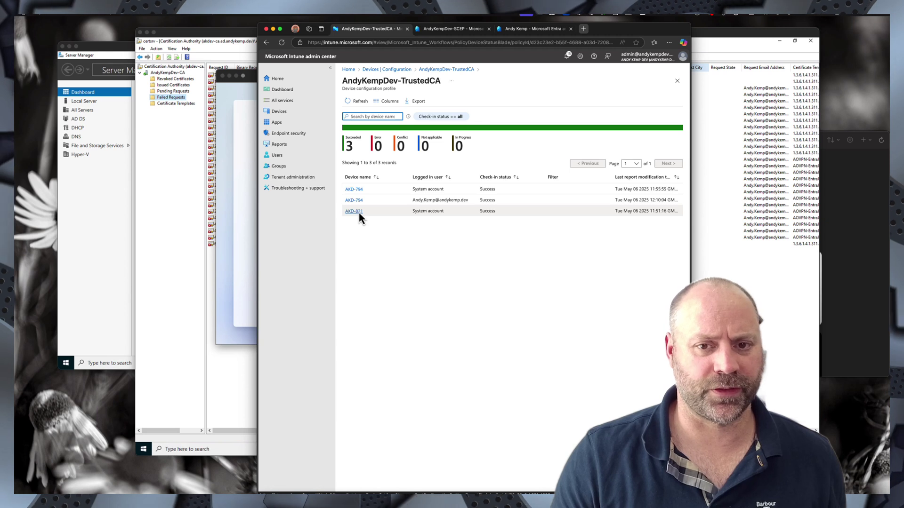
left_click(233, 95)
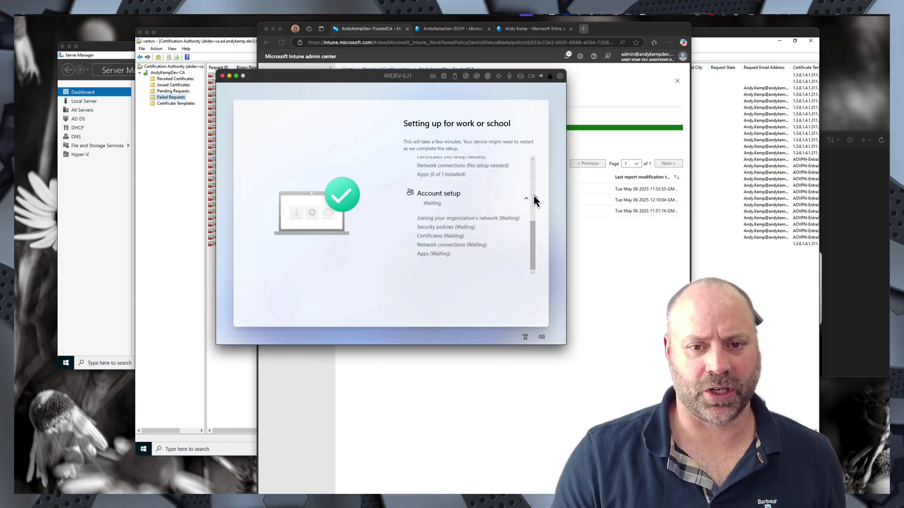
- Review the work or school setup status until device and account setup finish, then return to Intune
scroll(532, 195, "up", 5)
mouse_move(533, 197)
left_mouse_down()
mouse_move(533, 258)
mouse_move(529, 181)
left_mouse_up()
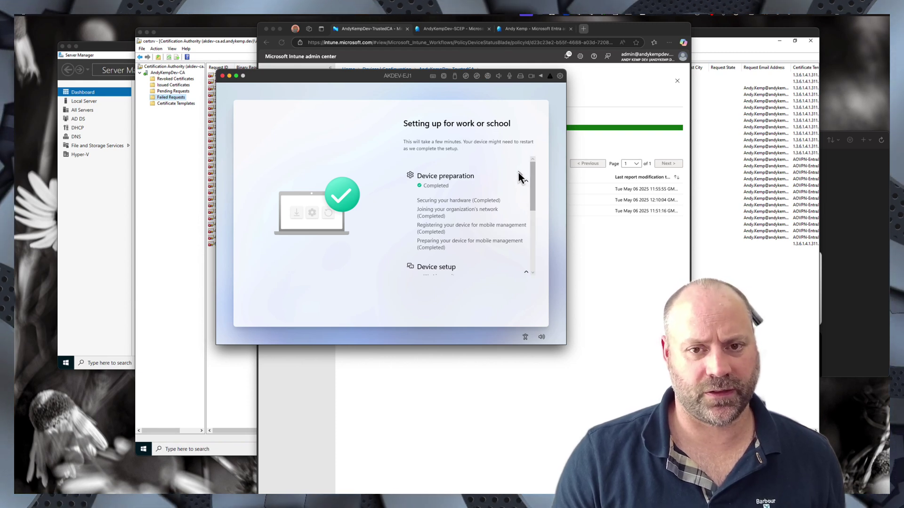
mouse_move(534, 186)
left_mouse_down()
mouse_move(533, 254)
mouse_move(533, 173)
left_mouse_up()
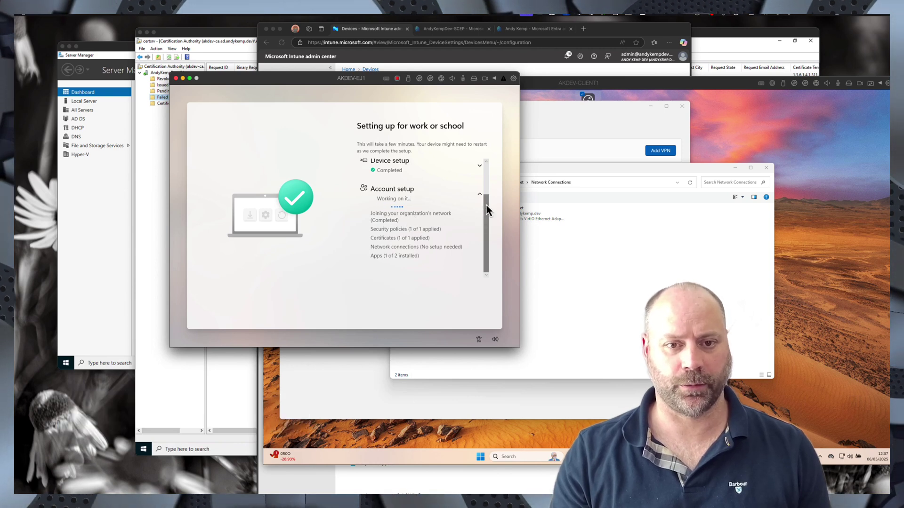
mouse_move(486, 210)
left_mouse_down()
mouse_move(486, 202)
mouse_move(486, 224)
left_mouse_up()
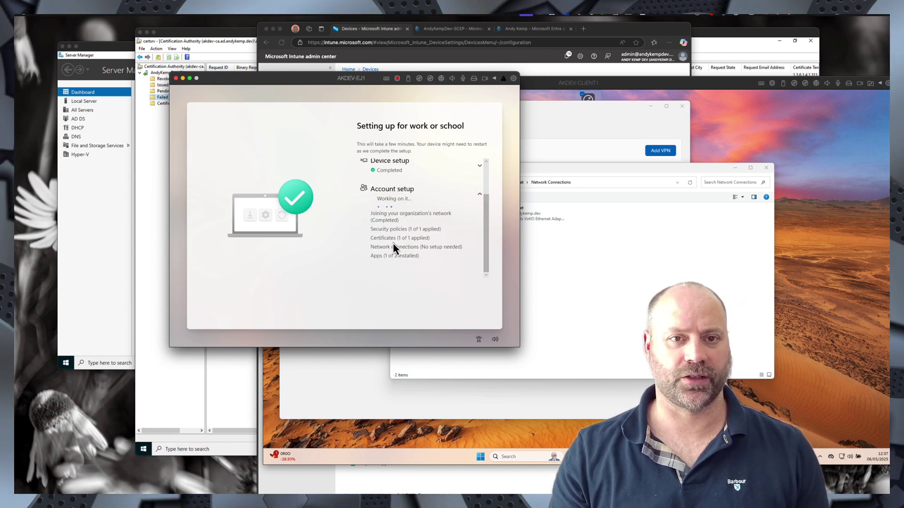
left_click(366, 32)
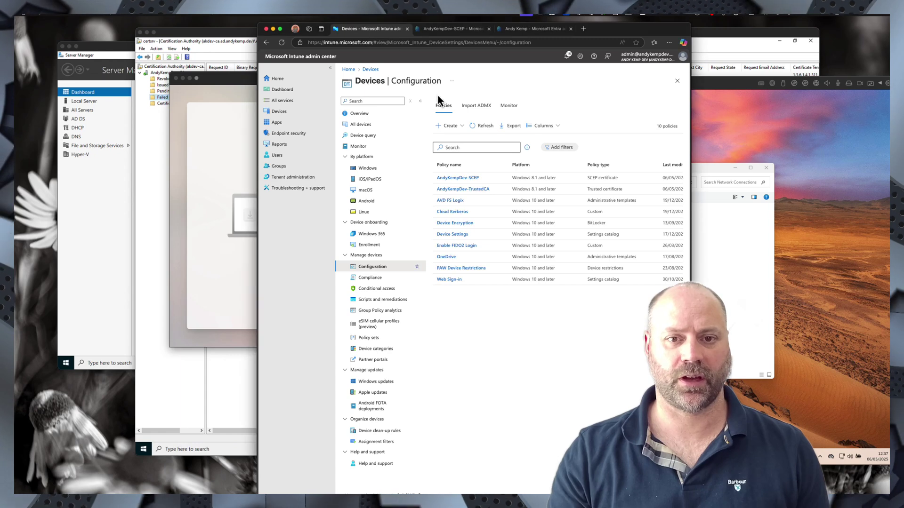
- Check the AndyKempDev-SCEP device report for AKD-917, then go back to the profiles list
left_click(459, 178)
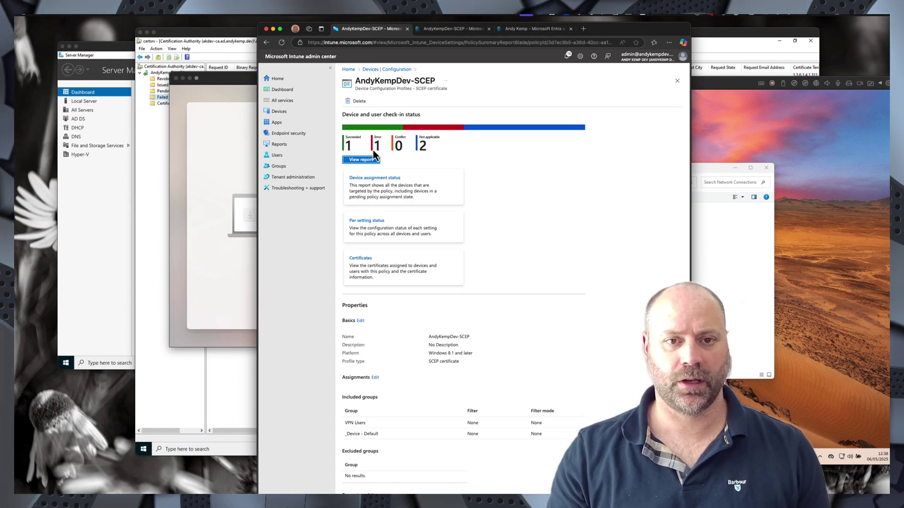
left_click(366, 160)
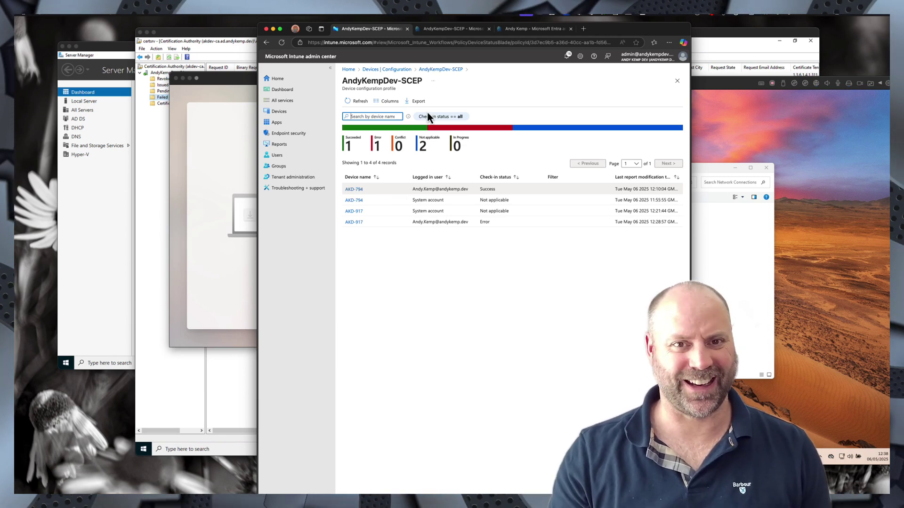
left_click(400, 70)
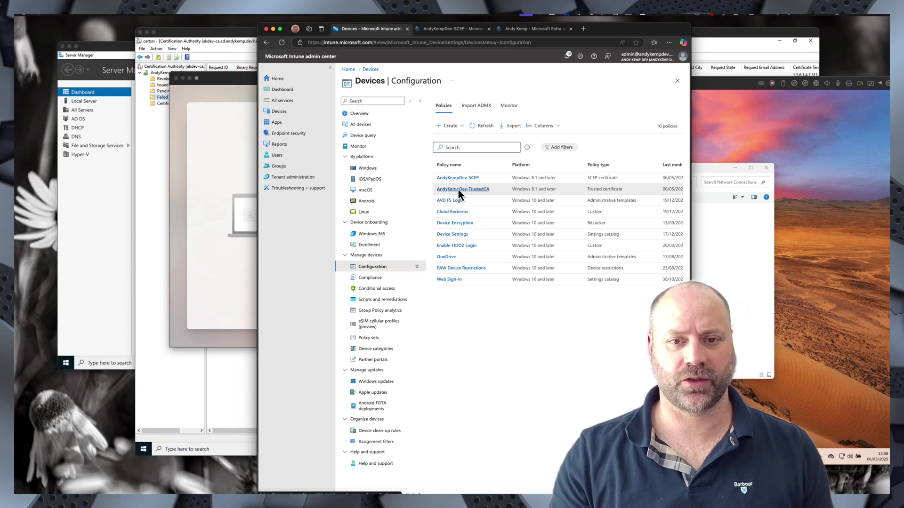
- Check the AndyKempDev-TrustedCA report showing 4 successful check-ins, then return to the VM
left_click(458, 191)
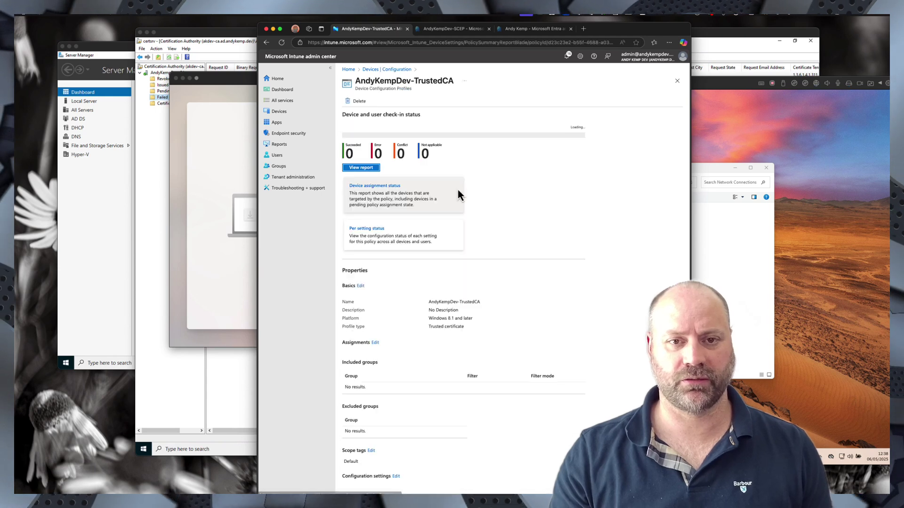
left_click(361, 159)
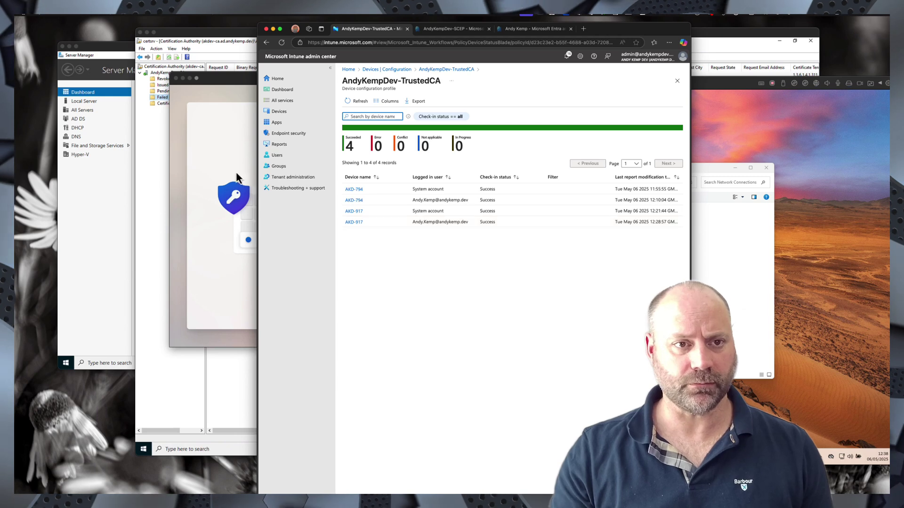
left_click(238, 86)
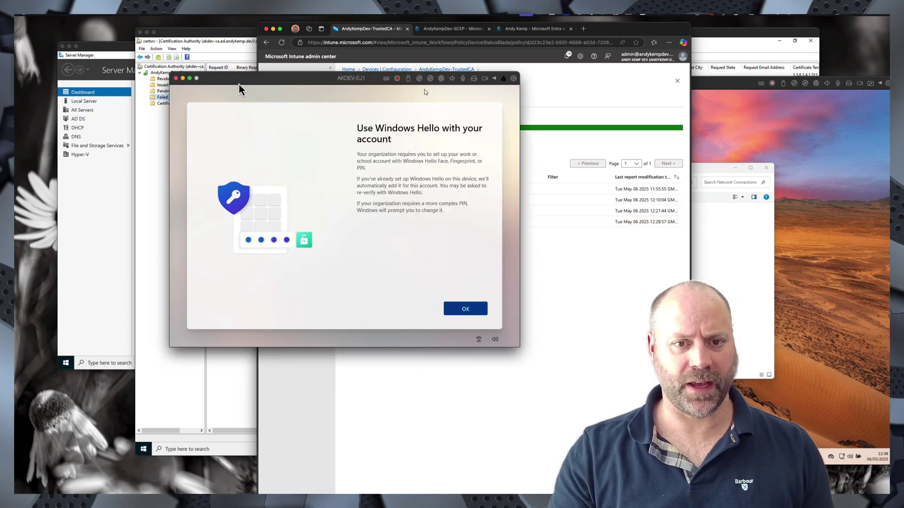
- Create and confirm a Windows Hello PIN, then finish setup to reach the desktop
left_click(463, 310)
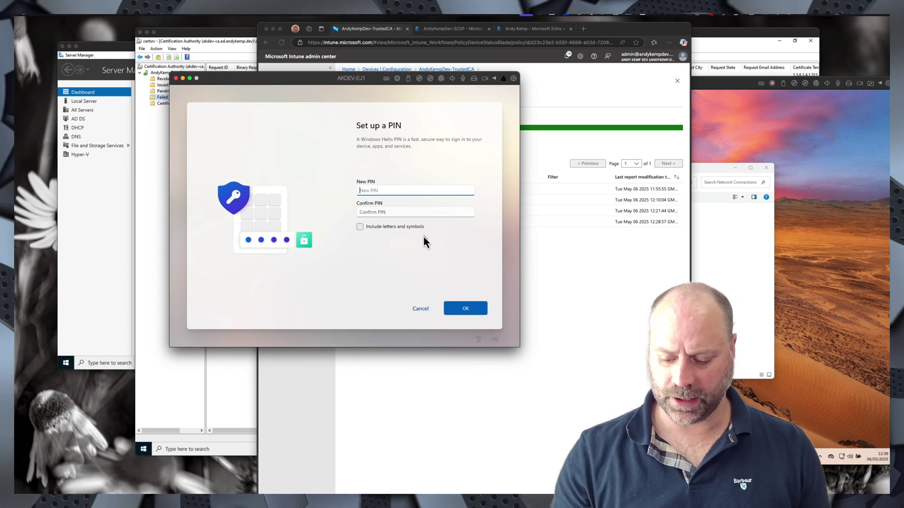
type("1234")
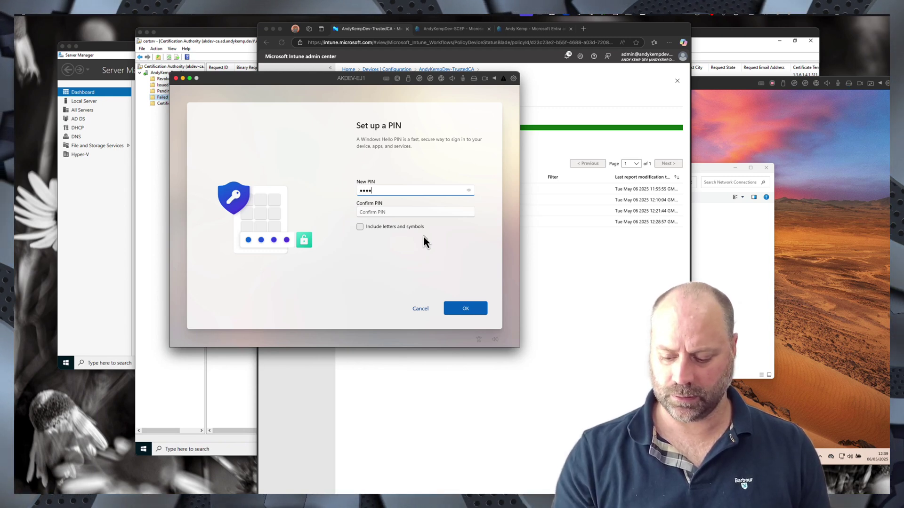
type("56")
key("Tab")
type("1234")
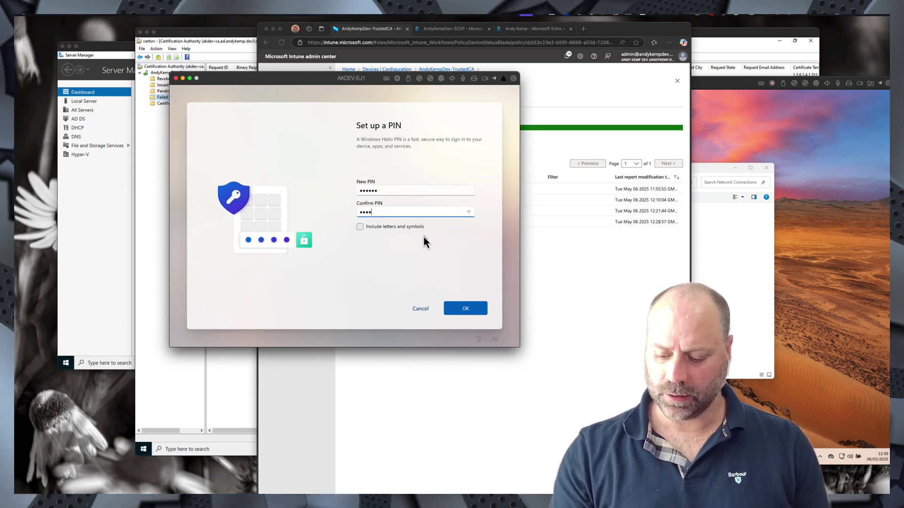
type("56")
key("Return")
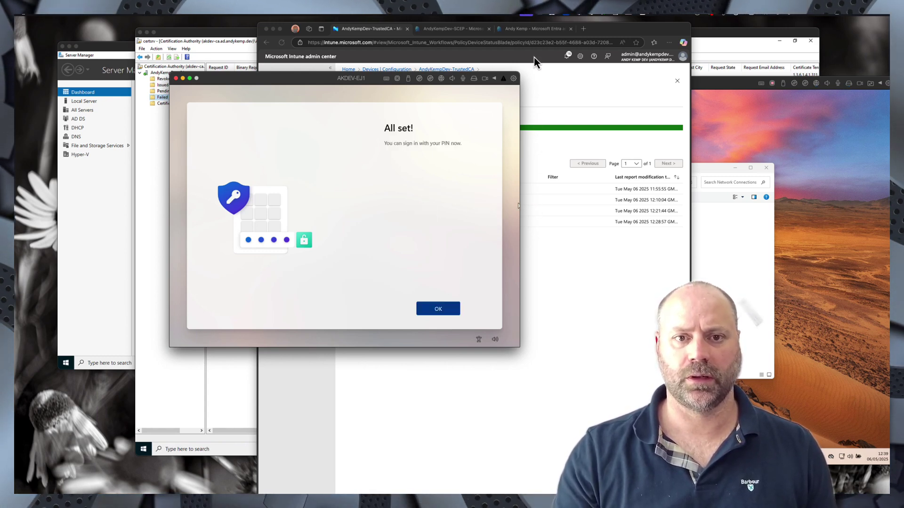
left_click(438, 309)
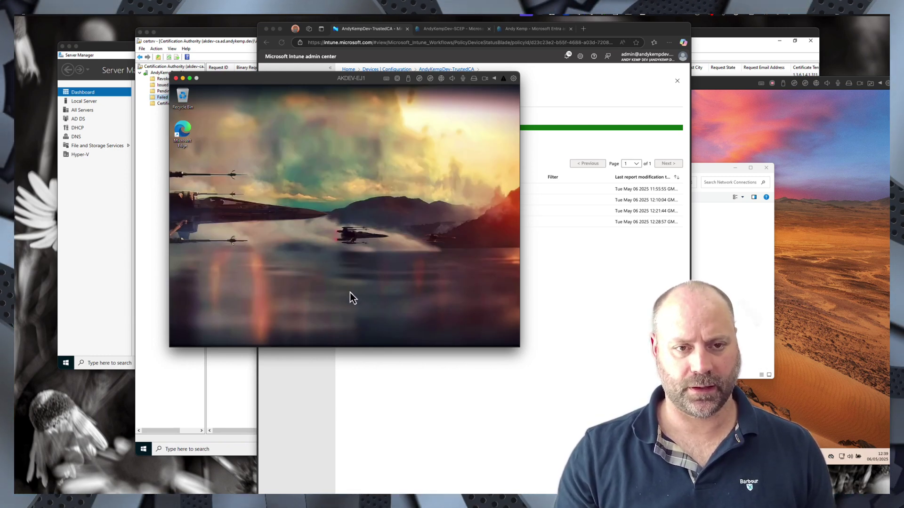
- Open user certificates and find the personal certificate issued by AndyKempDev-CA
key("super")
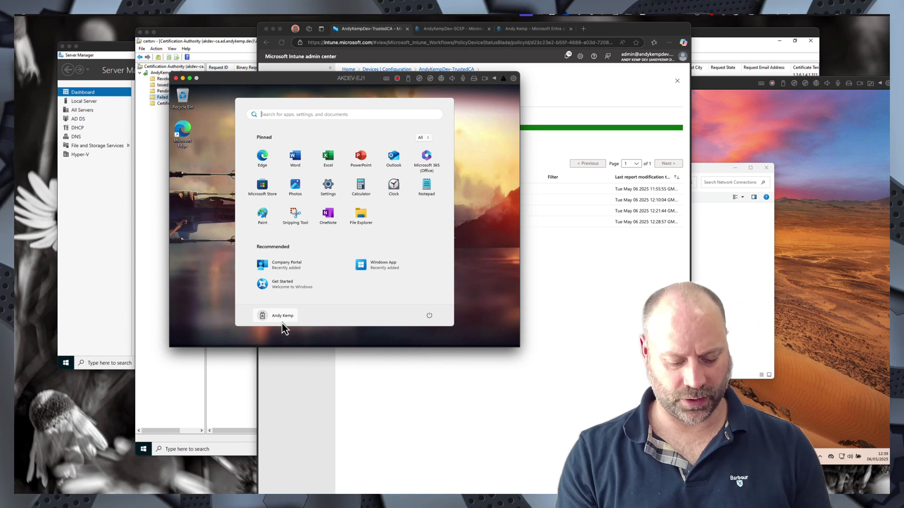
type("cert")
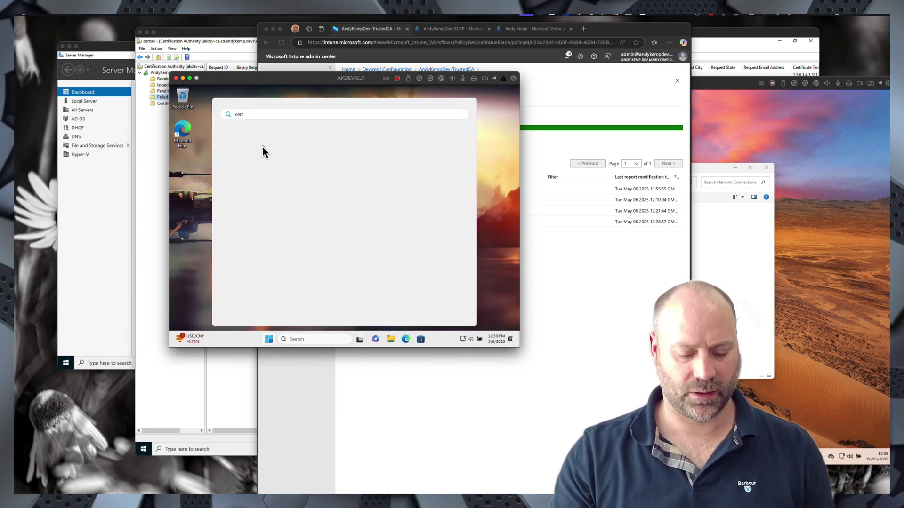
type("if")
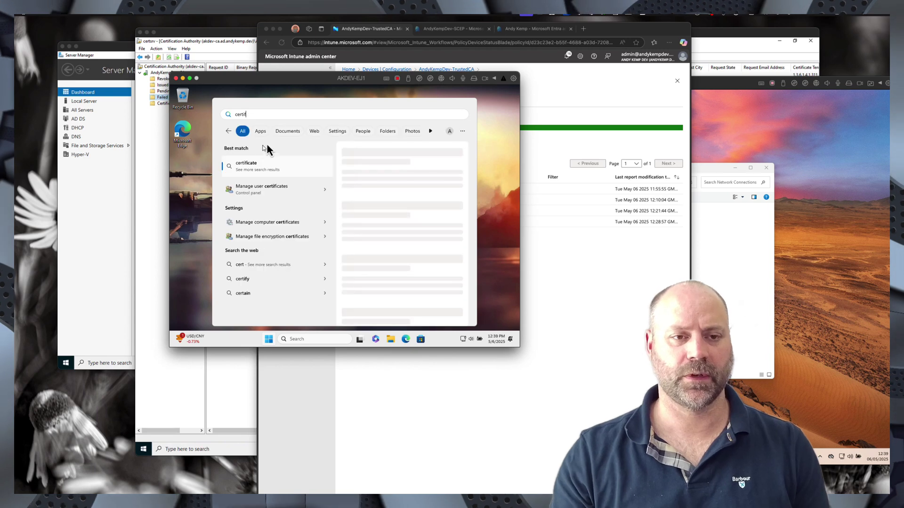
left_click(264, 170)
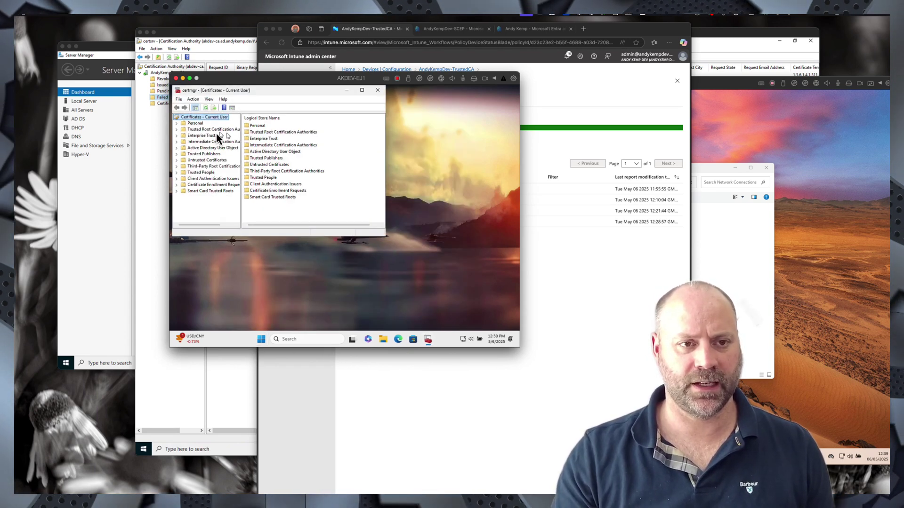
double_click(197, 125)
left_click(203, 131)
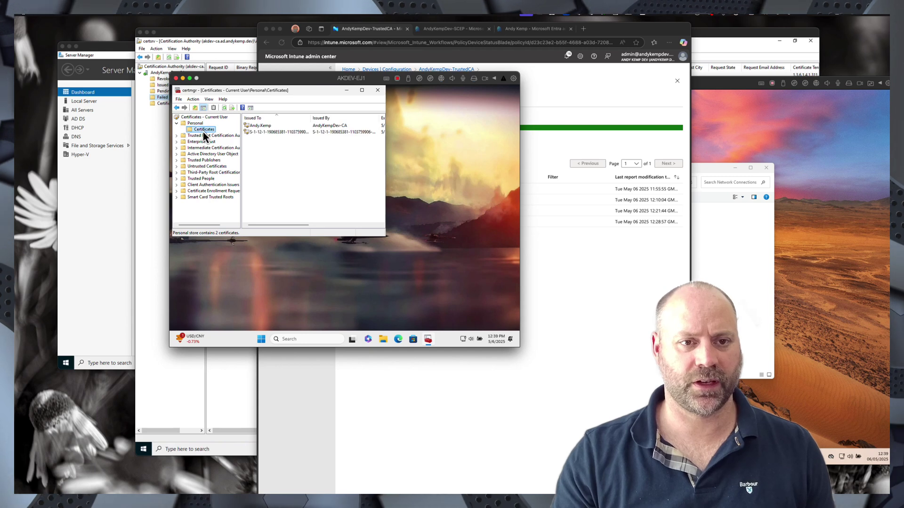
left_click(267, 126)
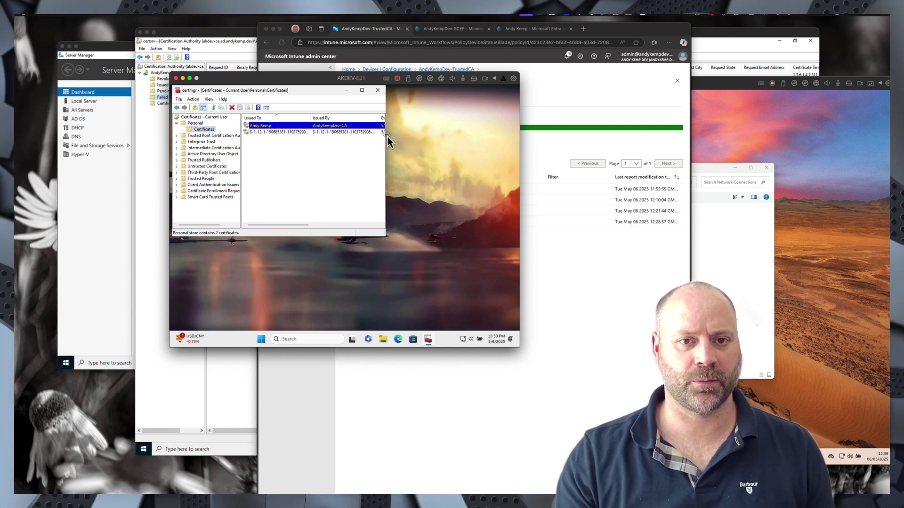
left_click_drag(386, 138, 480, 141)
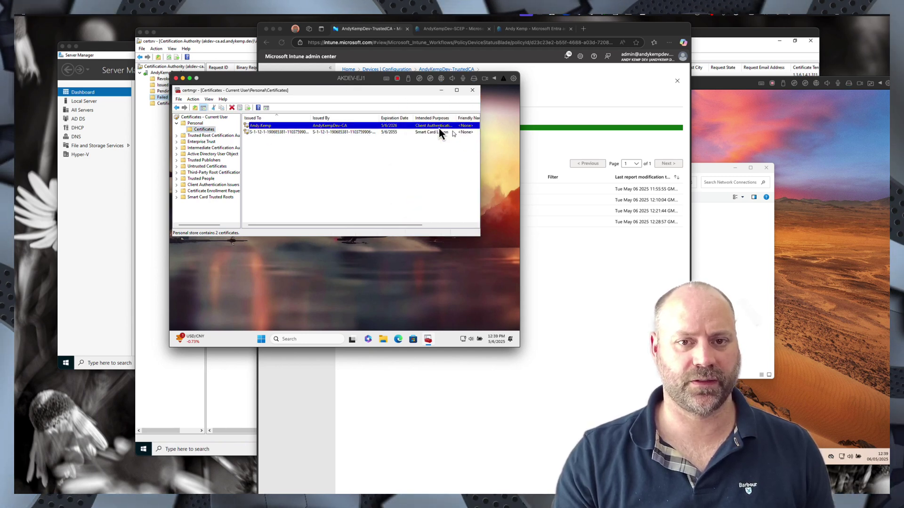
- Confirm AndyKempDev-CA is in Trusted Root Certification Authorities, then return to Intune
double_click(199, 136)
left_click(203, 141)
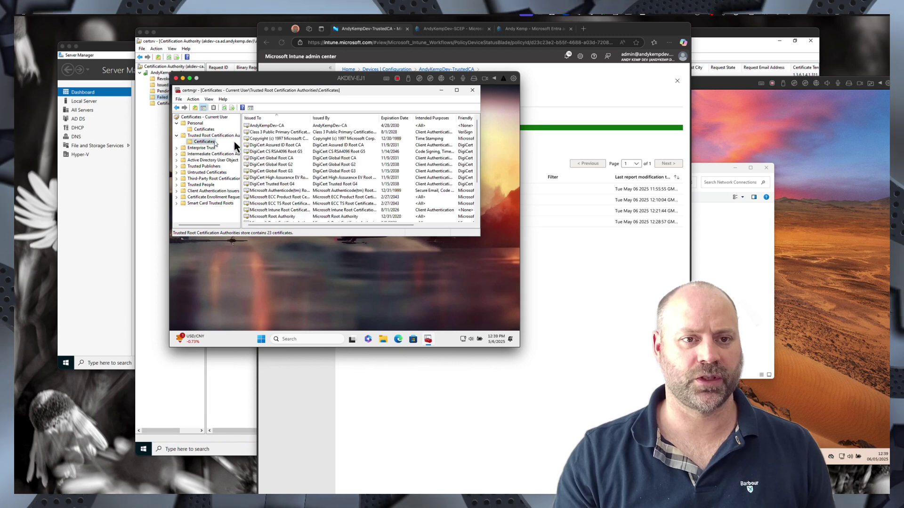
left_click(268, 127)
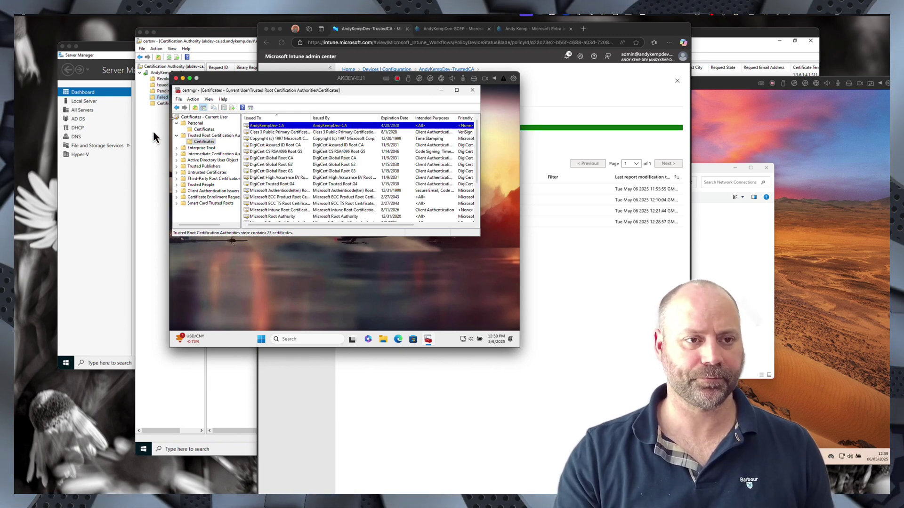
left_click(589, 299)
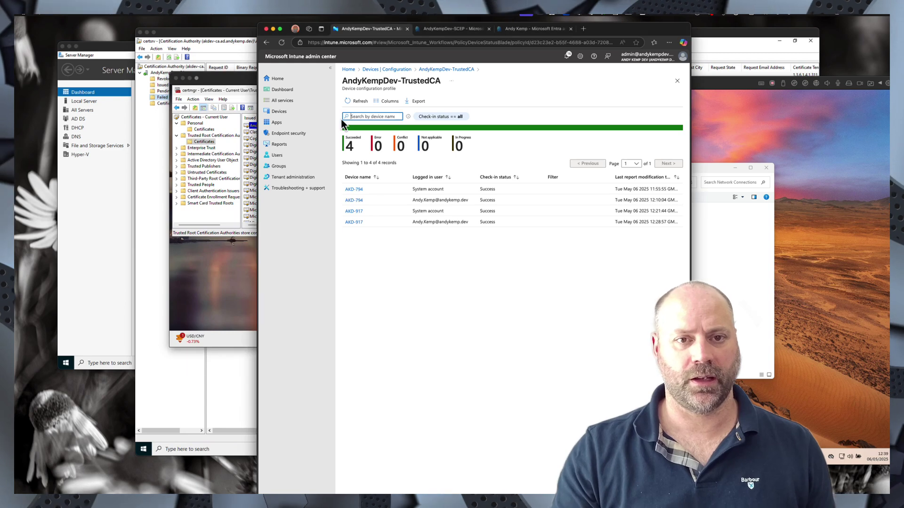
- Check the AndyKempDev-SCEP report (2 succeeded, 2 not applicable), then return to the configuration policies list
left_click(450, 69)
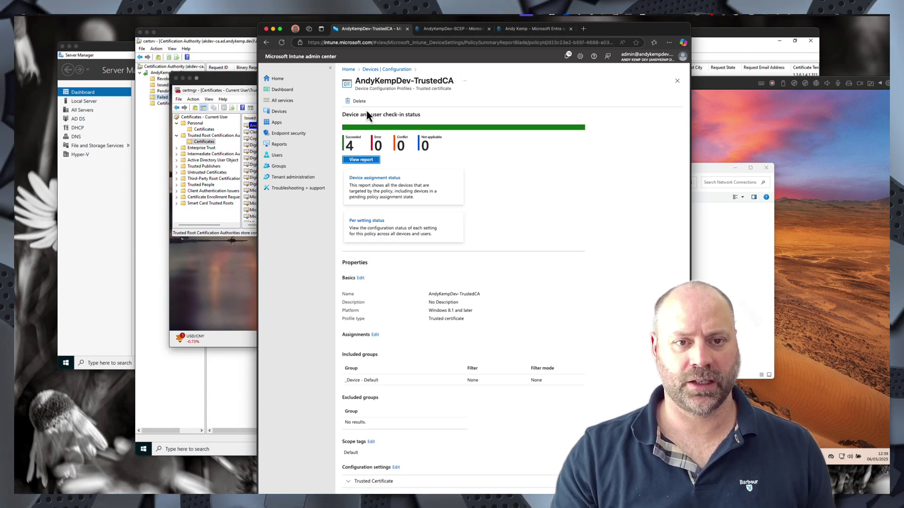
left_click(396, 70)
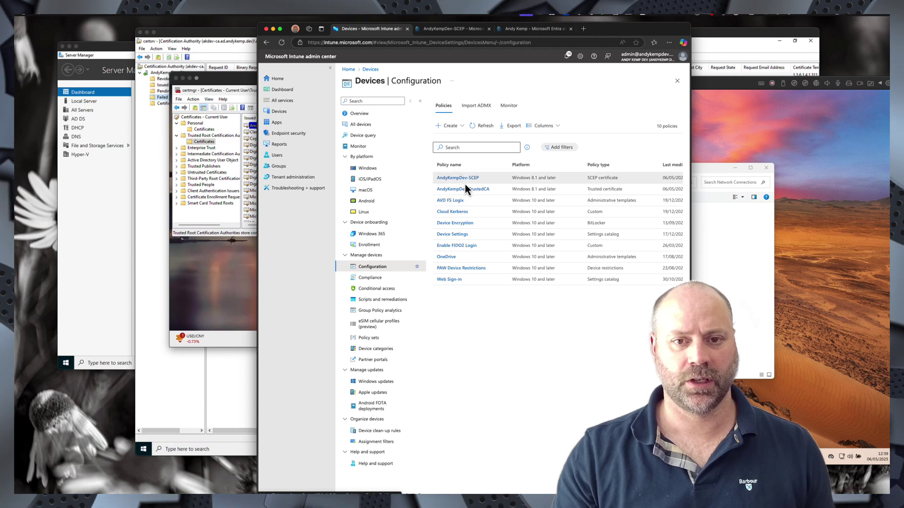
left_click(457, 178)
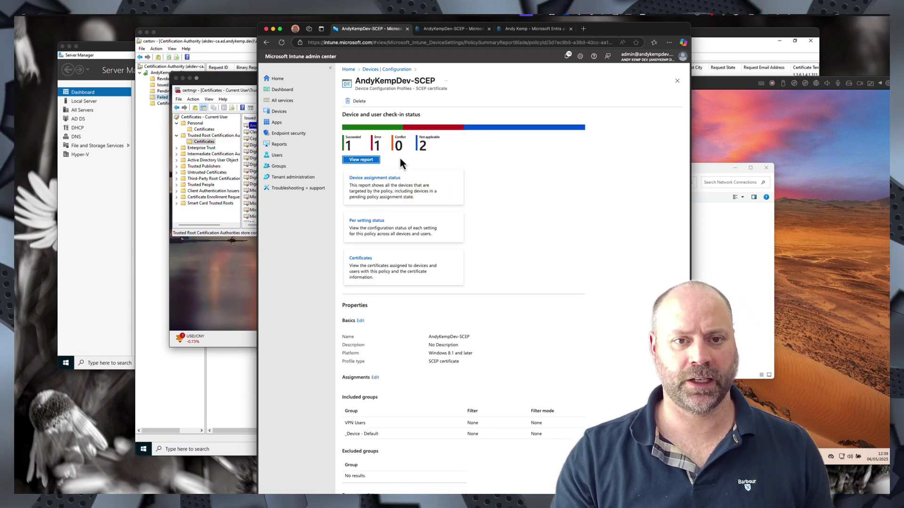
left_click(363, 159)
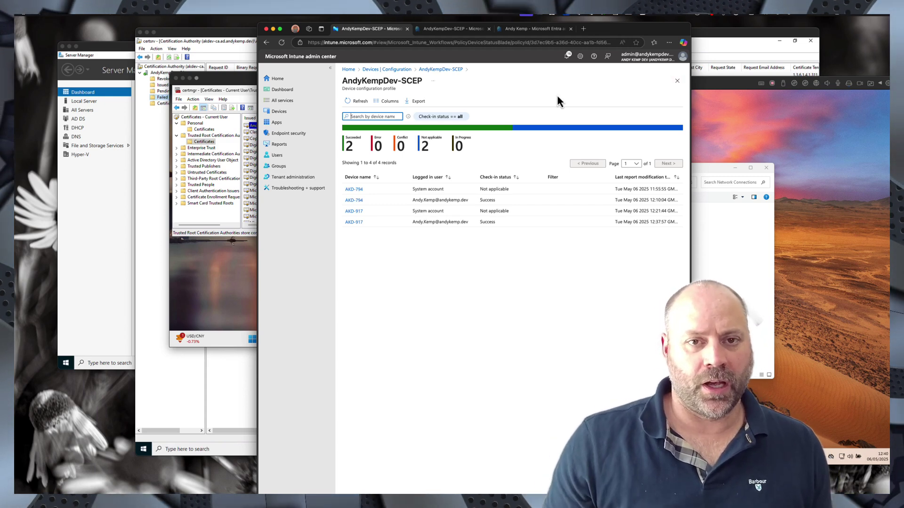
left_click(400, 70)
- Create a new Windows 10 and later configuration profile from the VPN template
left_click(451, 126)
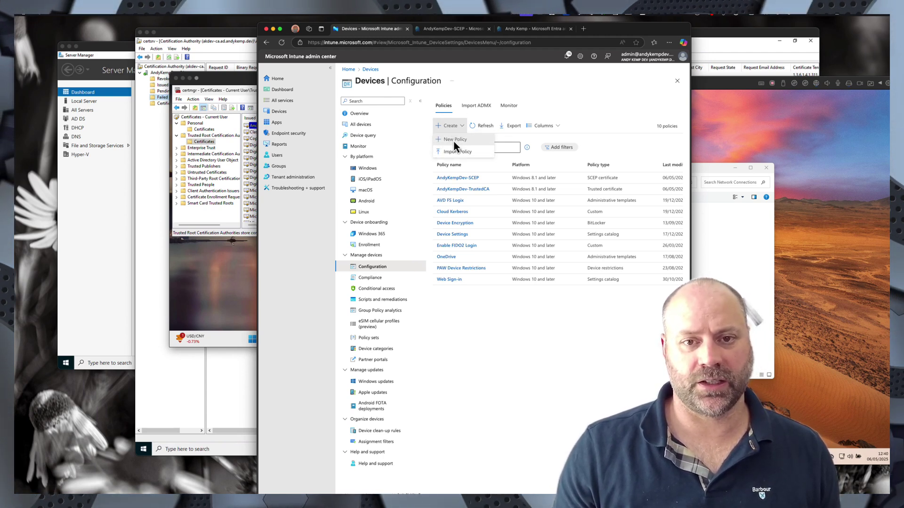
left_click(453, 140)
left_click(547, 103)
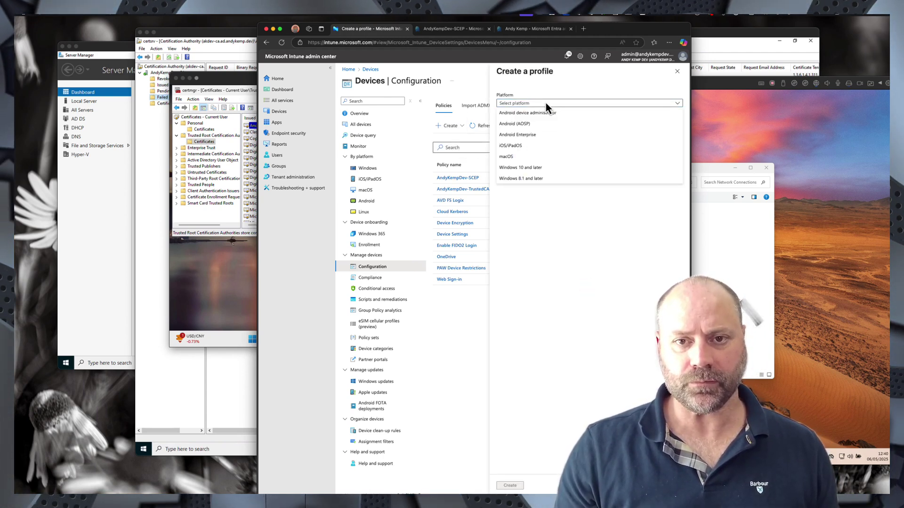
left_click(528, 167)
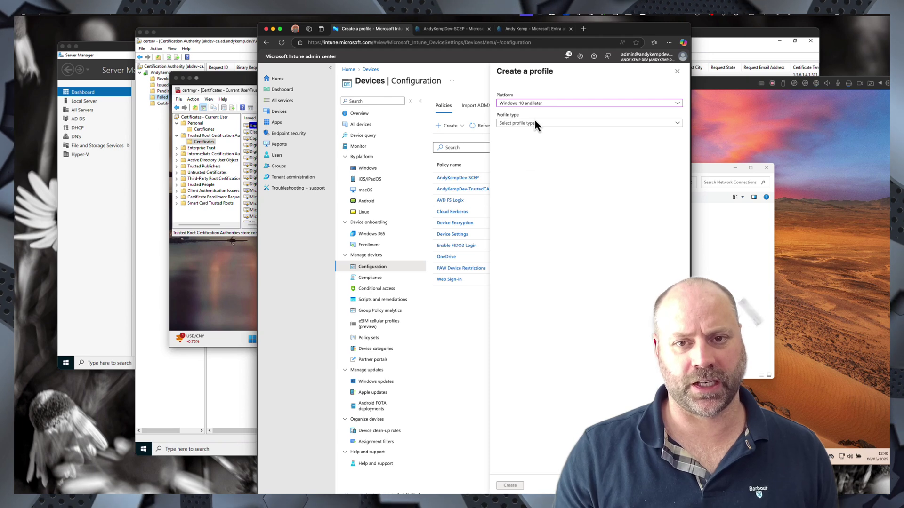
left_click(531, 124)
left_click(524, 156)
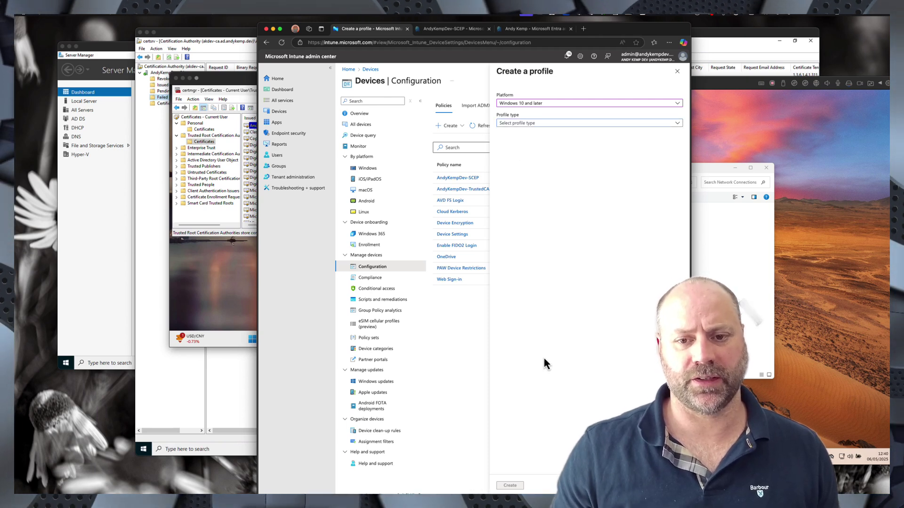
left_click(501, 432)
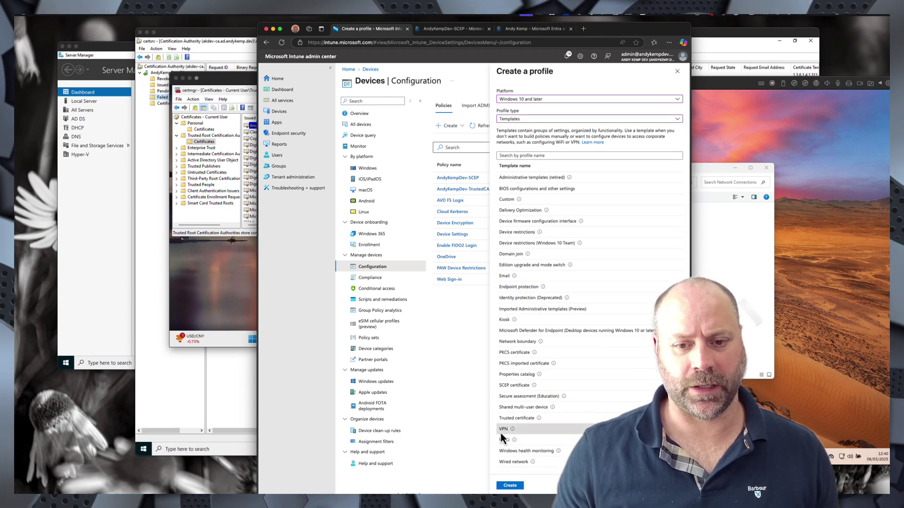
left_click(510, 485)
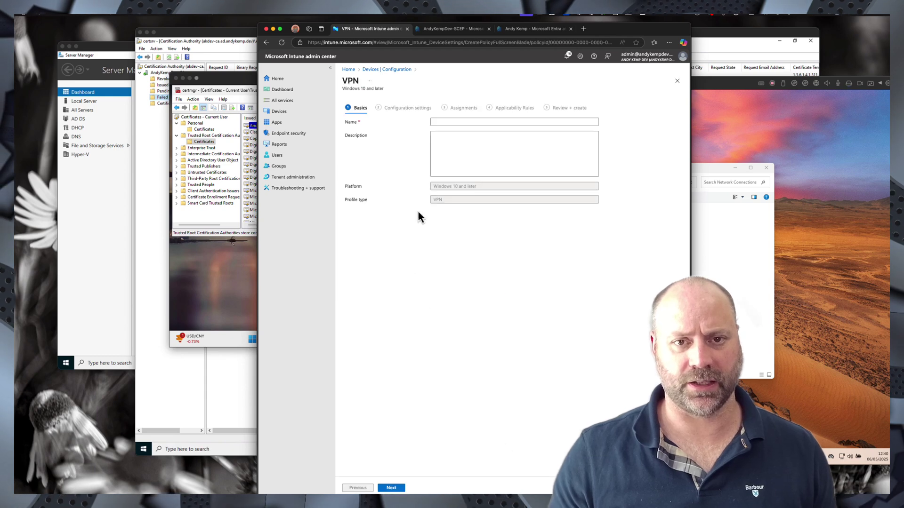
- Name the profile AndyKempDev-VPN Profile and continue to Configuration settings
left_click(446, 124)
type("Andy Kemp")
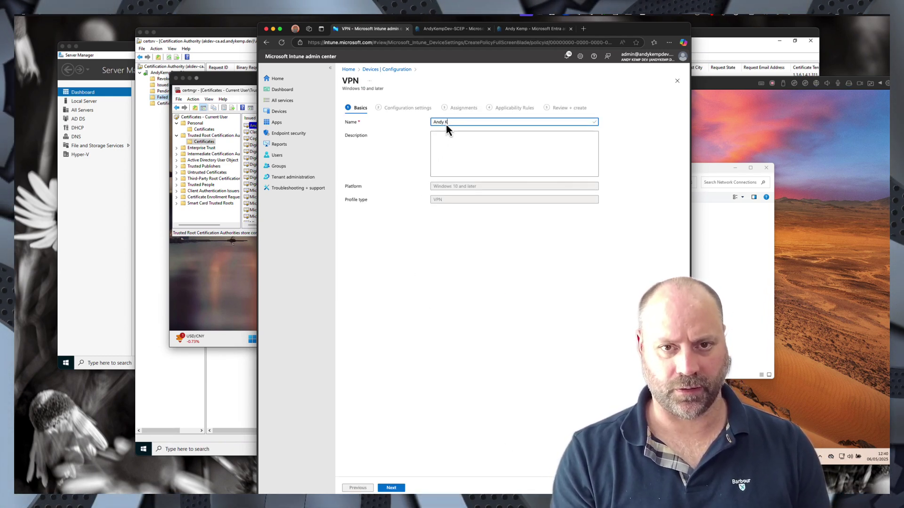
key("BackSpace")
key("BackSpace")
type("KempDev")
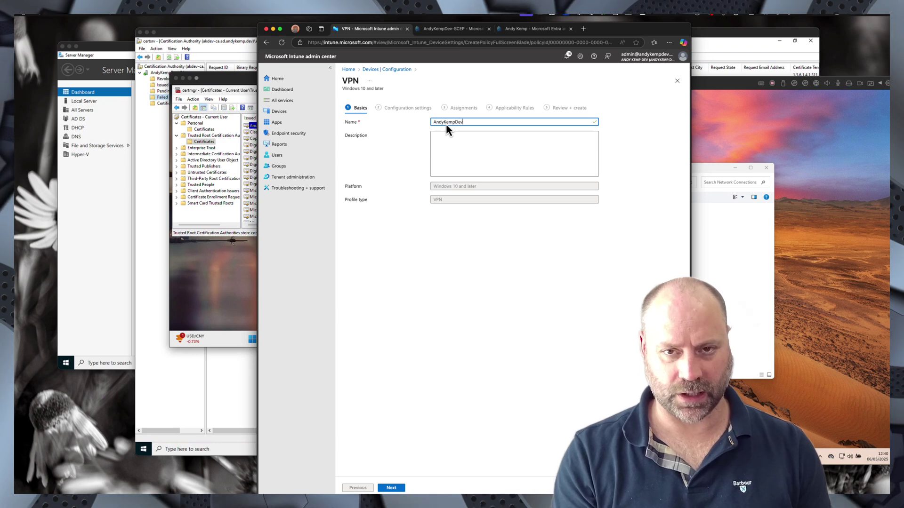
type("-VPN Profile")
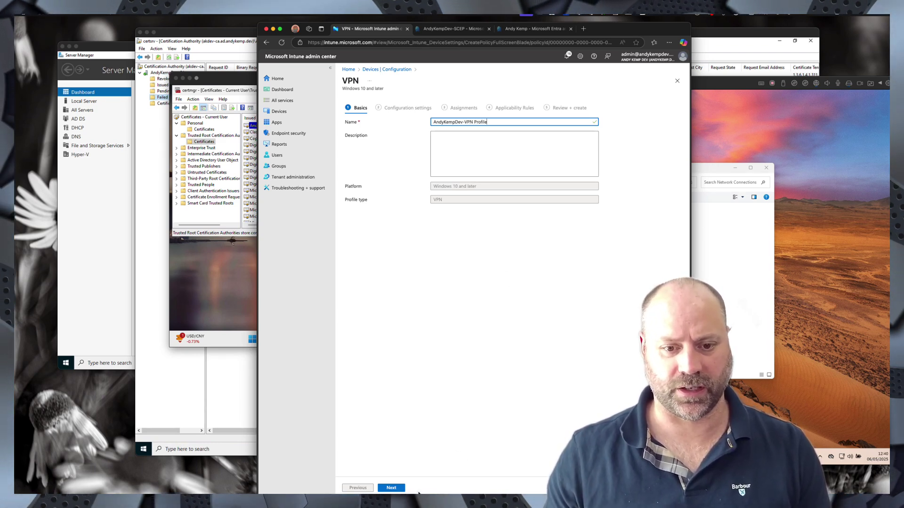
left_click(391, 488)
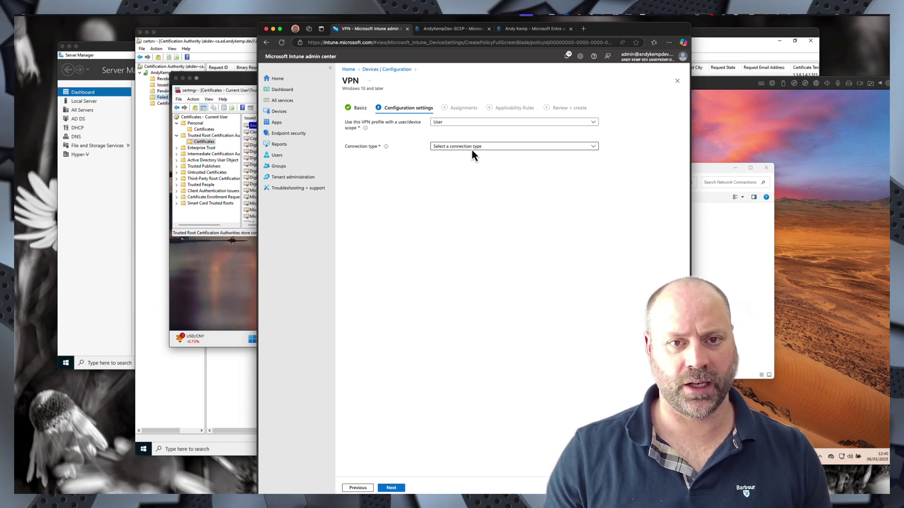
- Use IKEv2 as connection type and name the connection AndyKempDev - Always On VPN
left_click(471, 147)
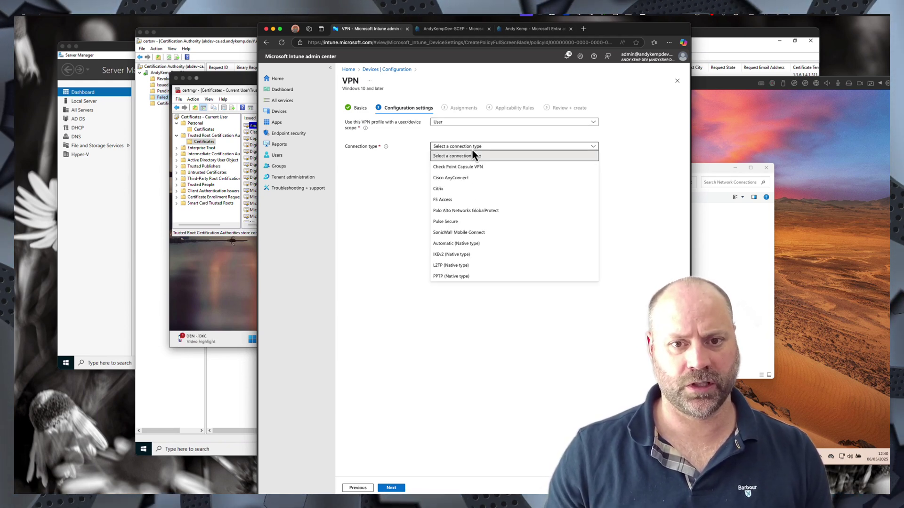
left_click(447, 256)
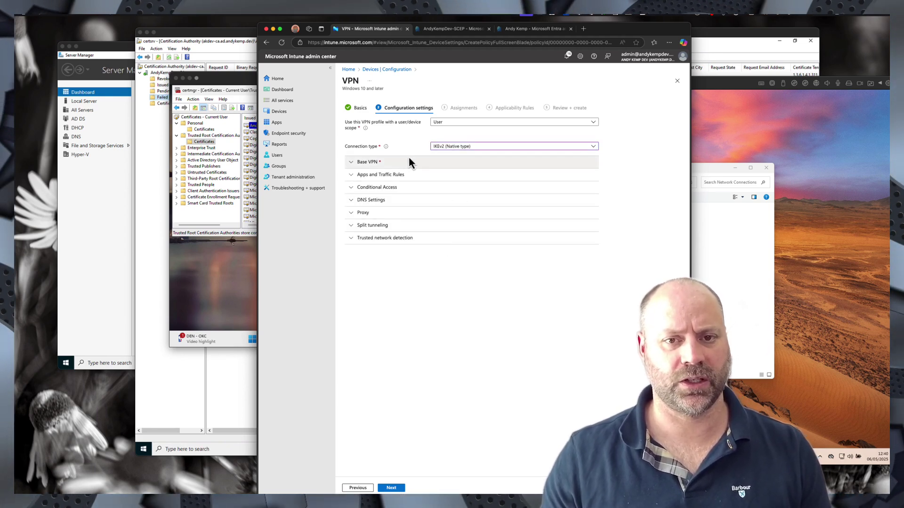
left_click(395, 163)
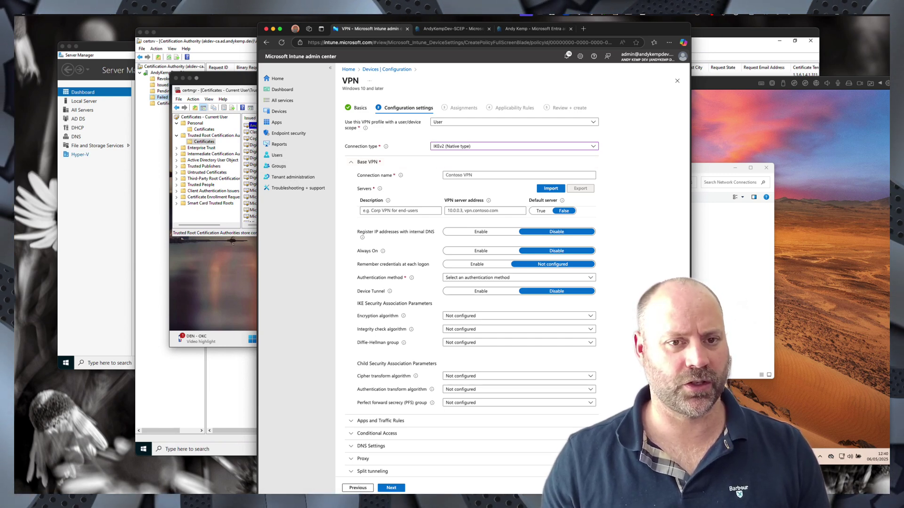
left_click(467, 176)
type("AndyKe")
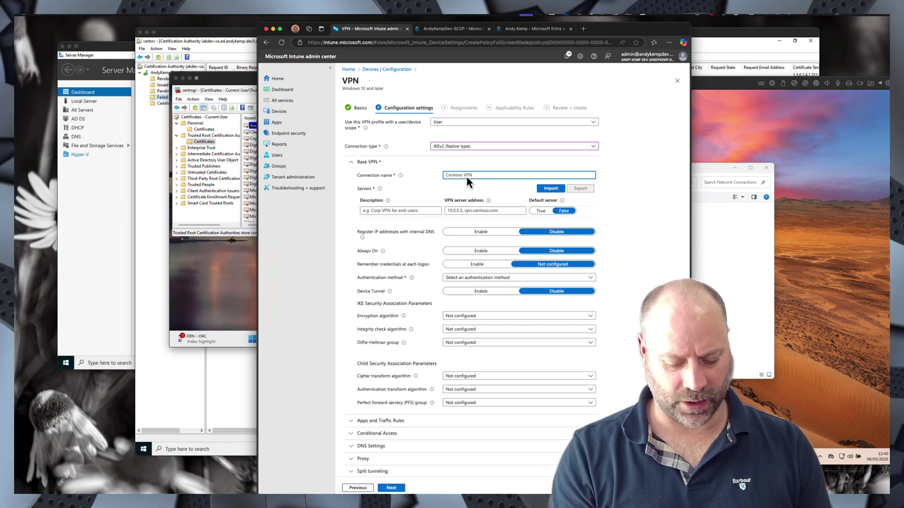
type("mpDev-")
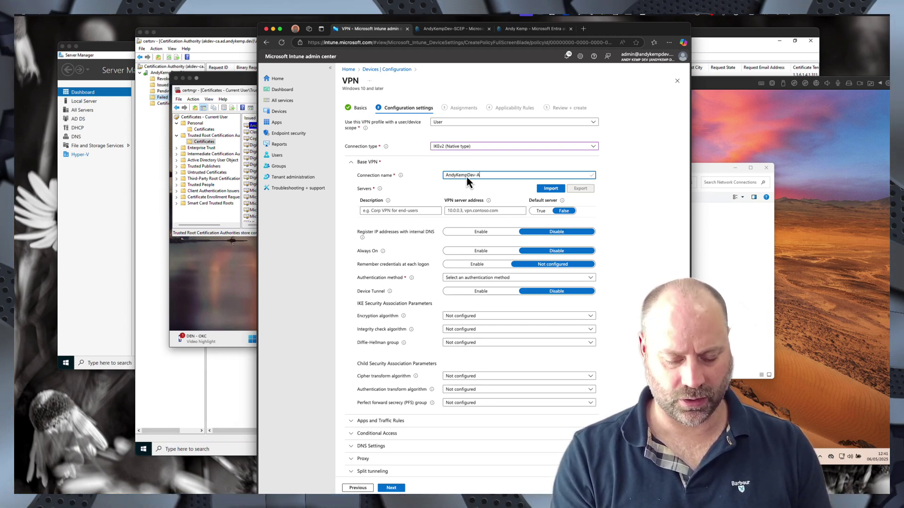
type("A")
key("BackSpace")
key("BackSpace")
type("- Always On V")
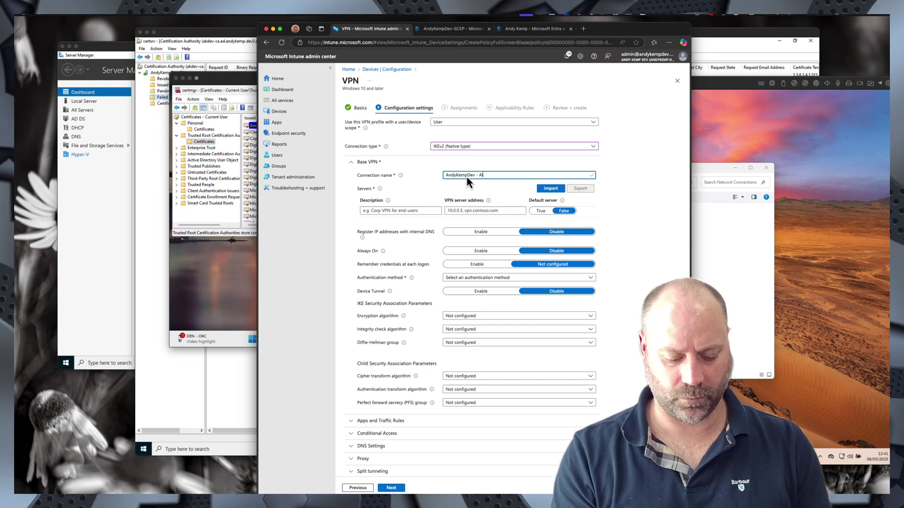
type("PN")
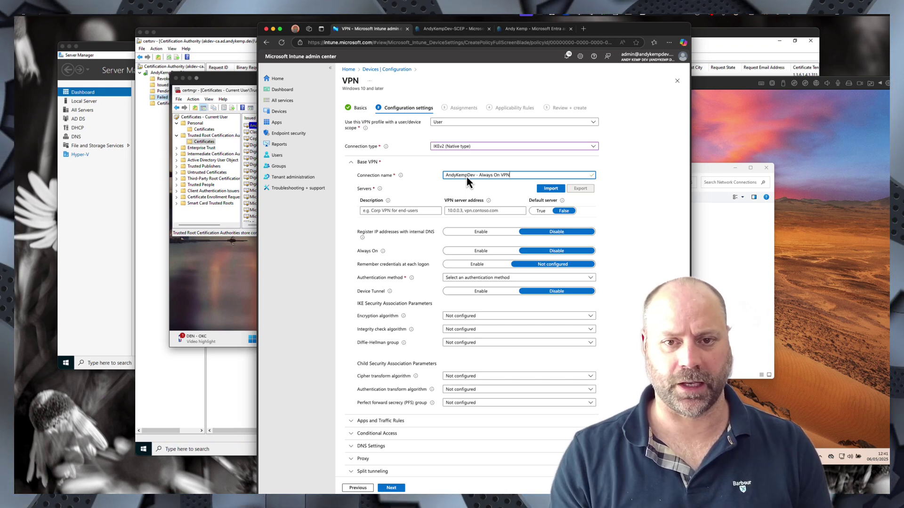
- Add a server named Default at vpn.andykemp.dev and make it the default server
left_click(384, 211)
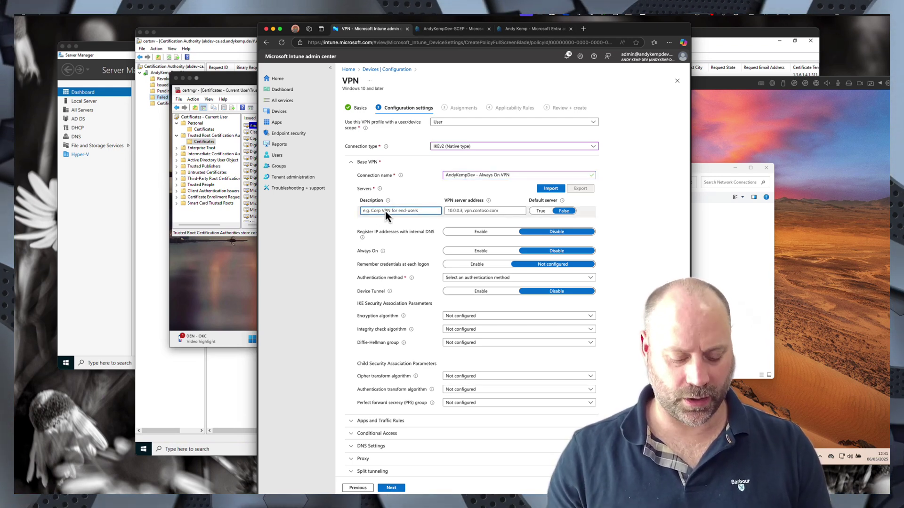
type("Default")
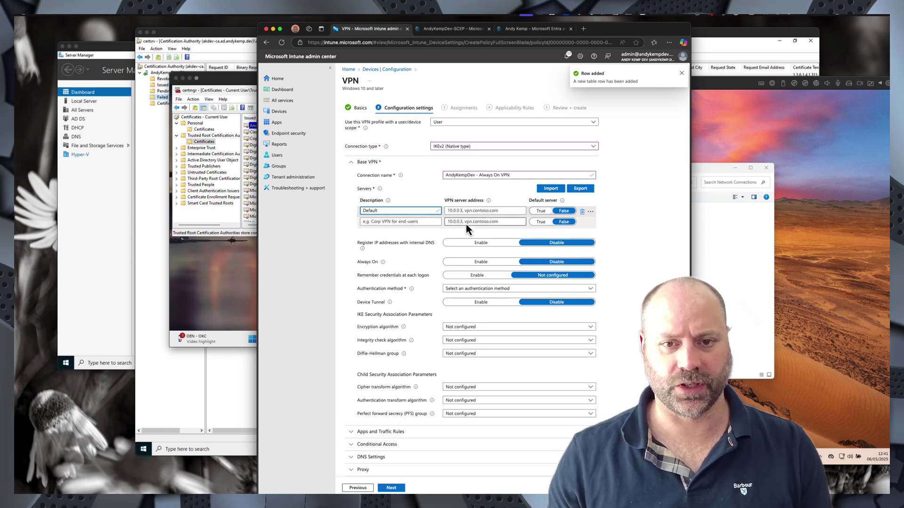
left_click(463, 212)
type("vp")
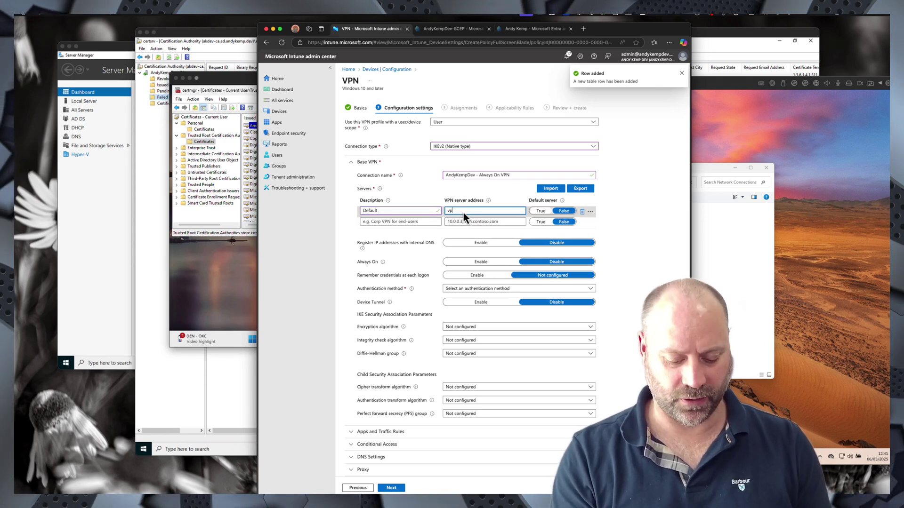
type("n.andyke")
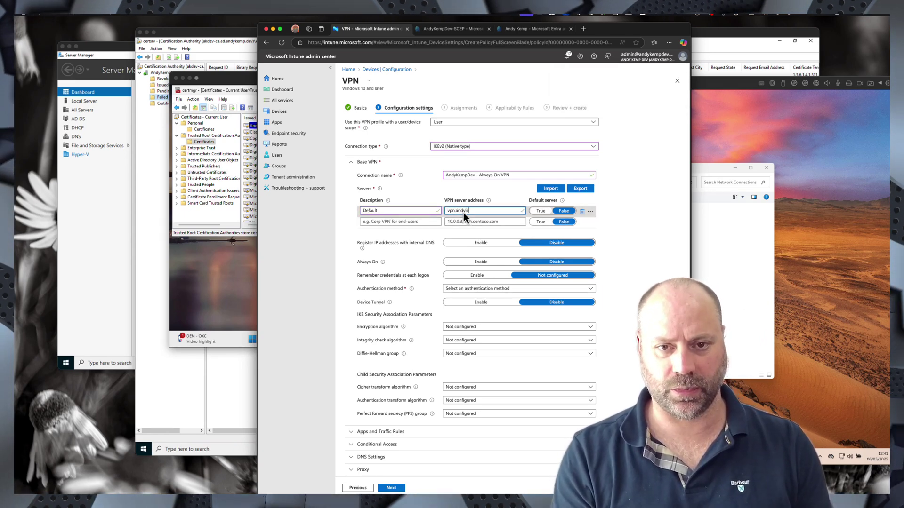
type("ke")
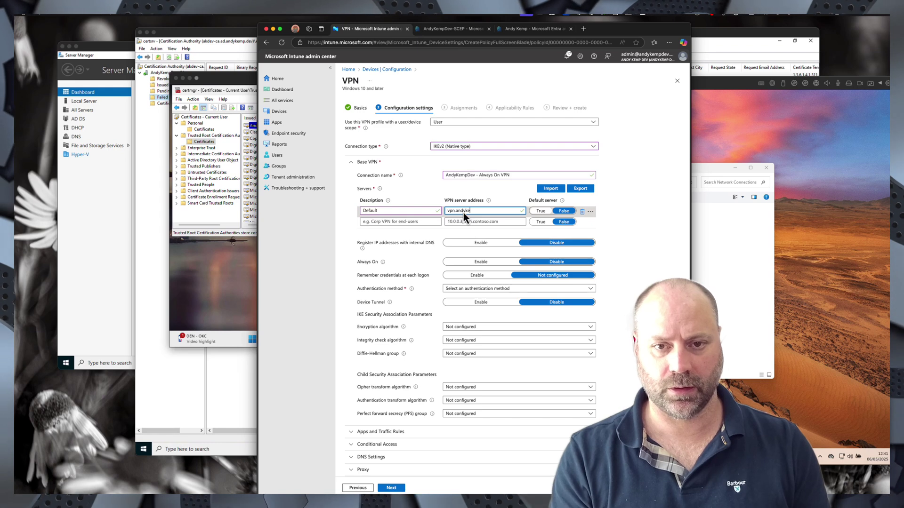
type("mp.dev")
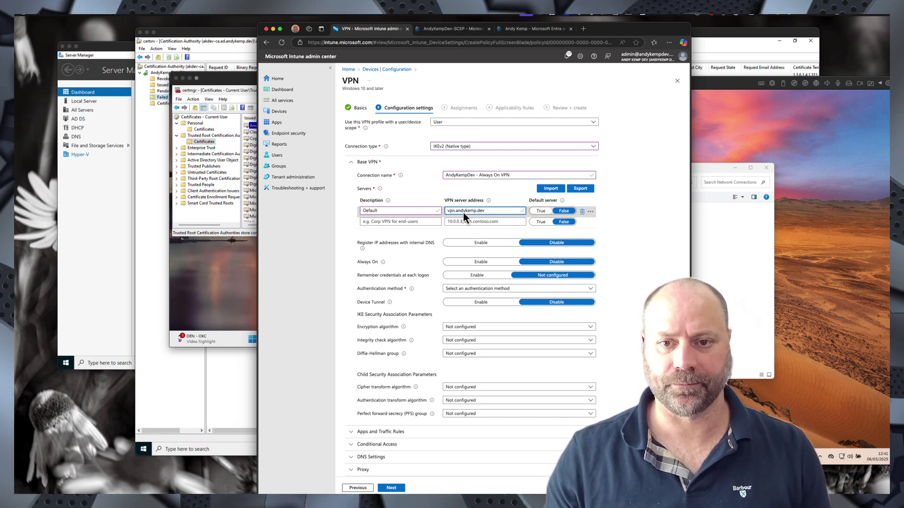
left_click(540, 212)
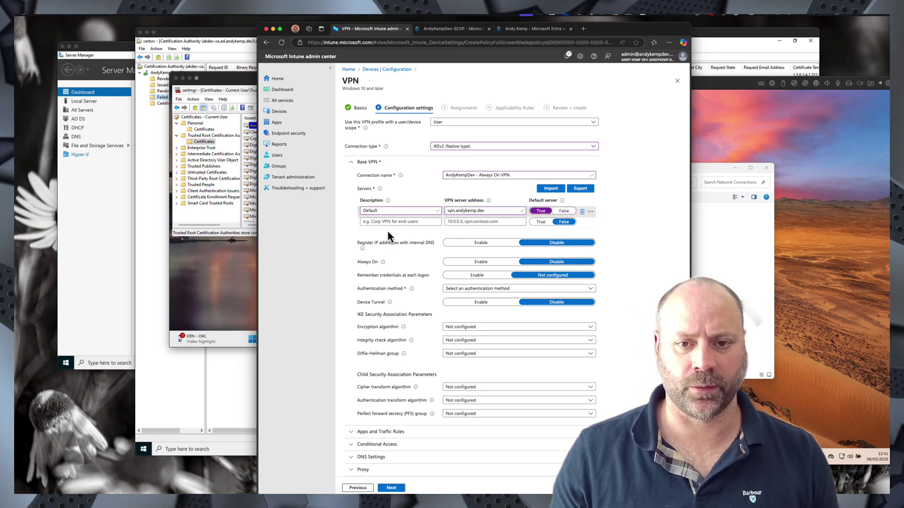
- Enable internal DNS registration and Always On, choose EAP authentication, and open the certificate list
left_click(477, 243)
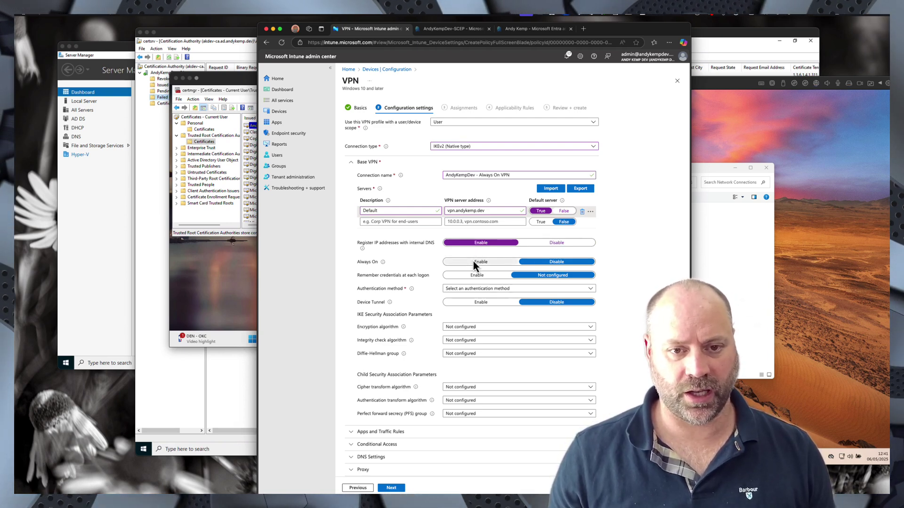
left_click(474, 264)
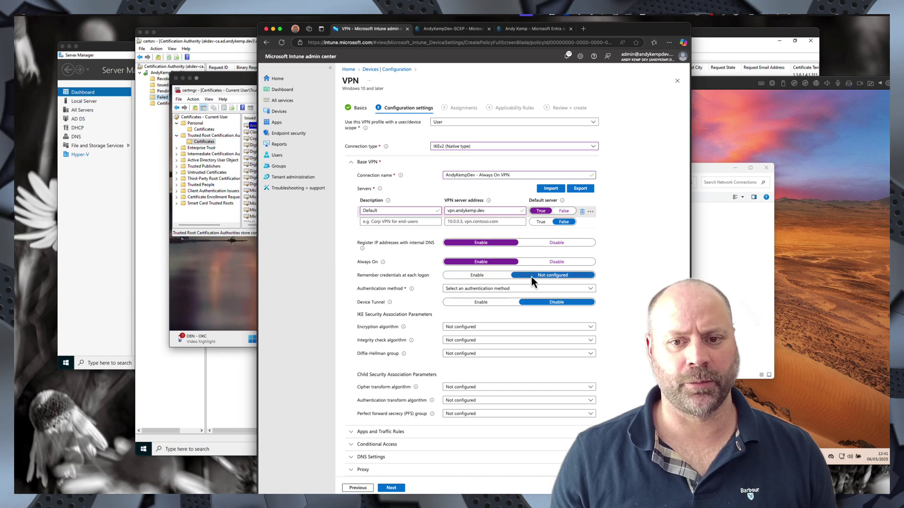
left_click(487, 290)
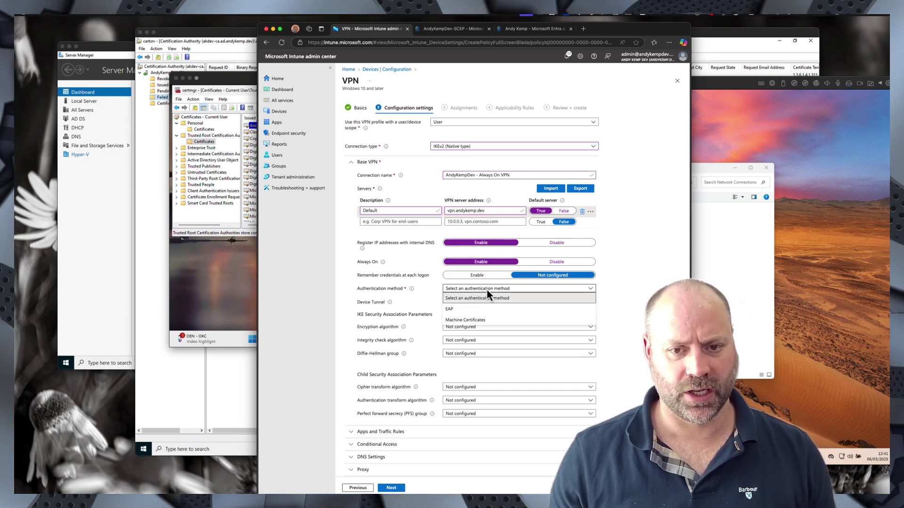
left_click(452, 312)
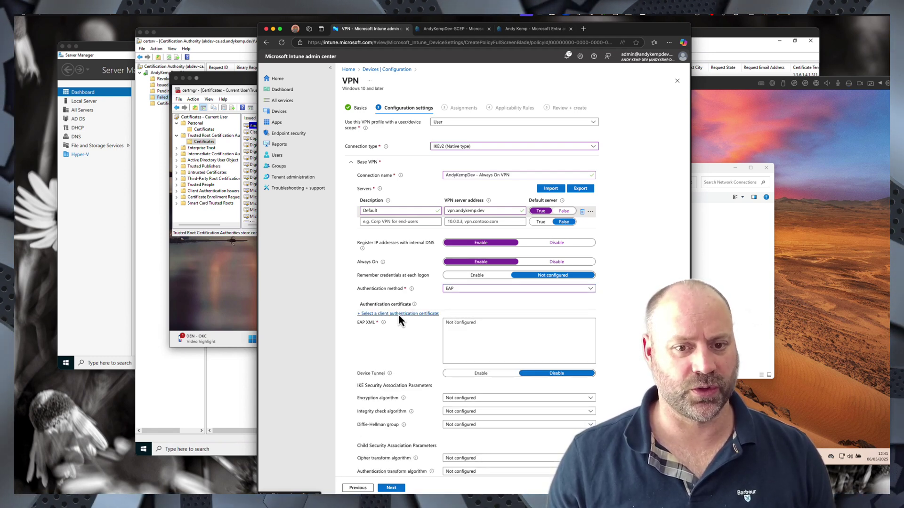
left_click(398, 315)
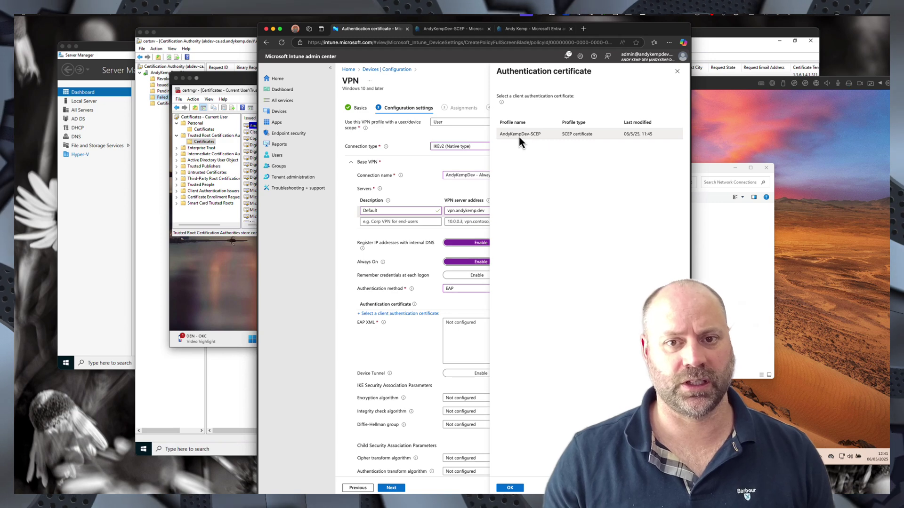
- Choose the AndyKempDev-SCEP certificate profile as the VPN's authentication certificate and confirm it
left_click(518, 135)
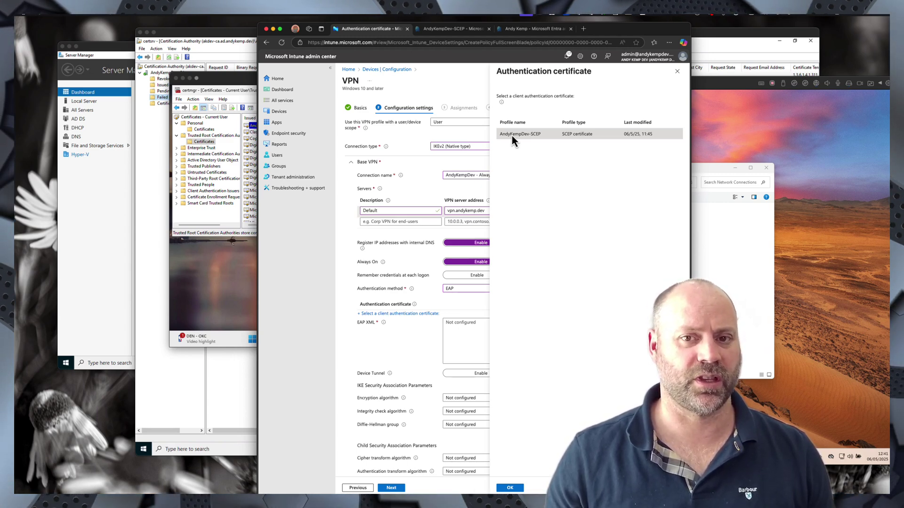
left_click(510, 488)
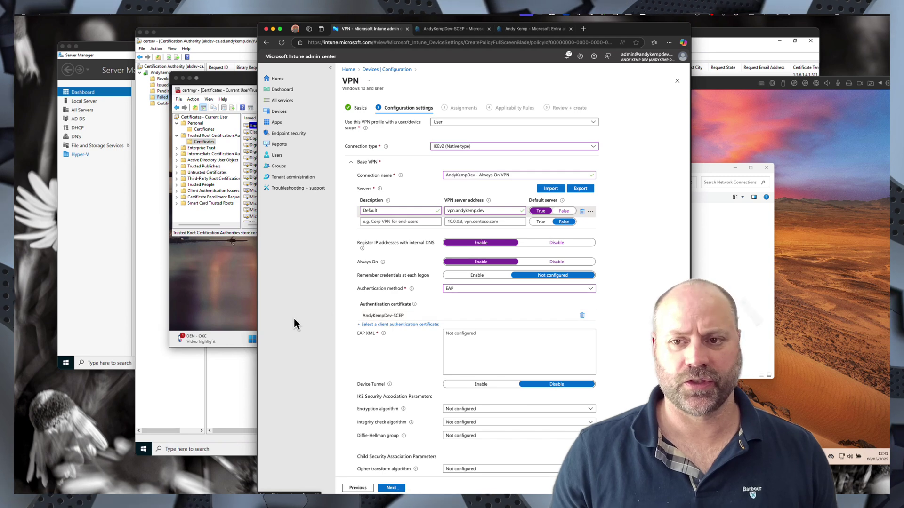
- Bring the AKDEV-CLIENT1 VM forward and open a PowerShell session in Terminal
left_click(725, 84)
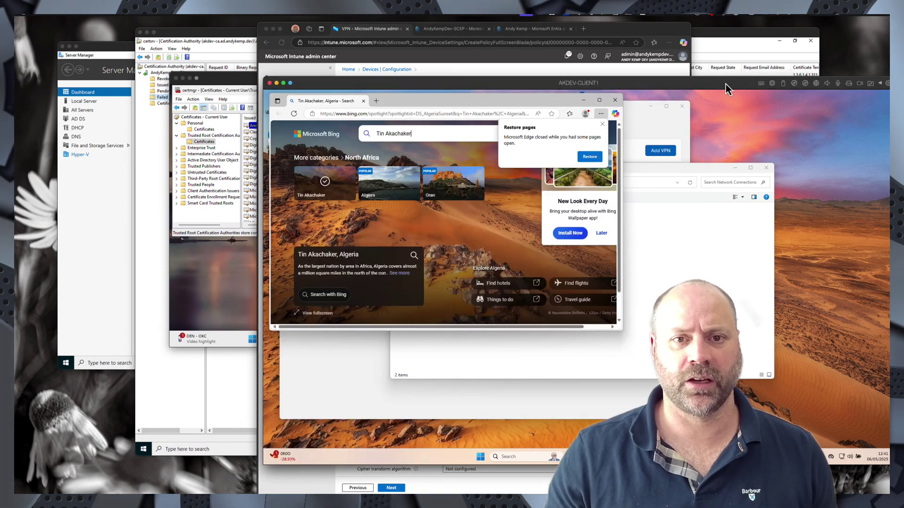
left_click_drag(725, 83, 629, 83)
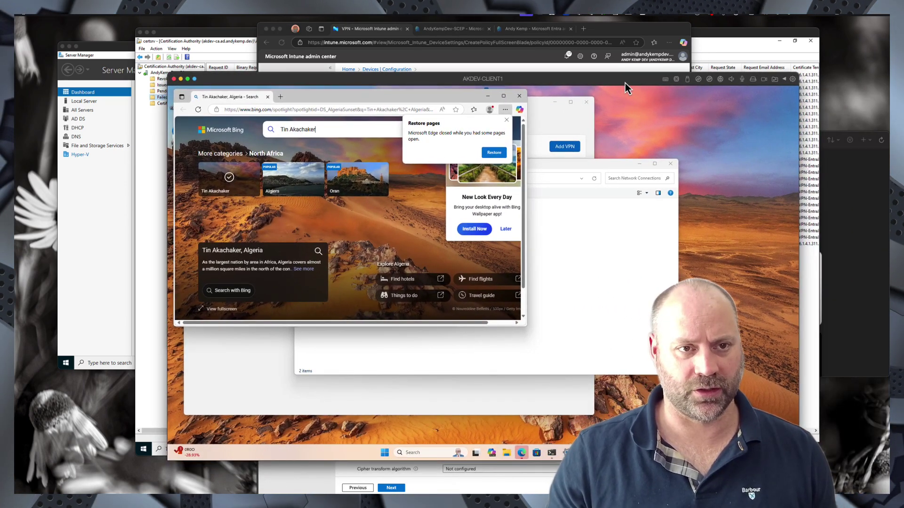
left_click(326, 131)
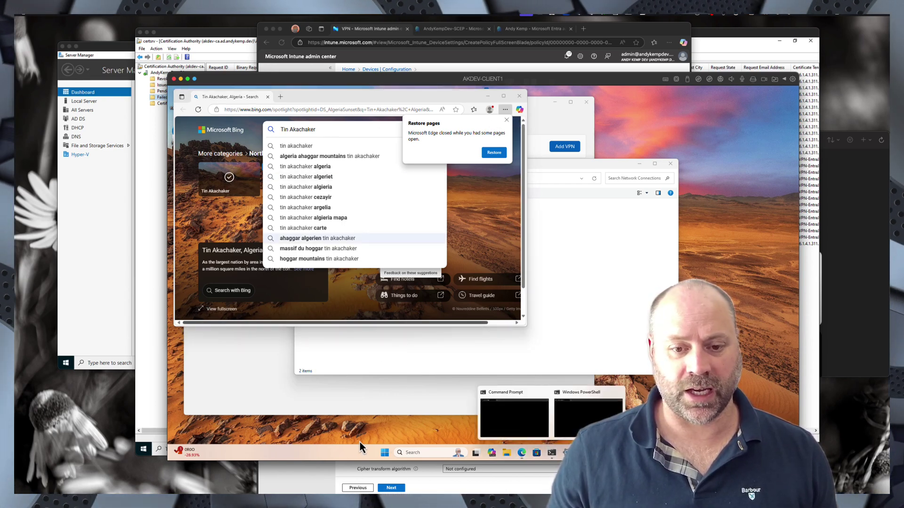
right_click(385, 453)
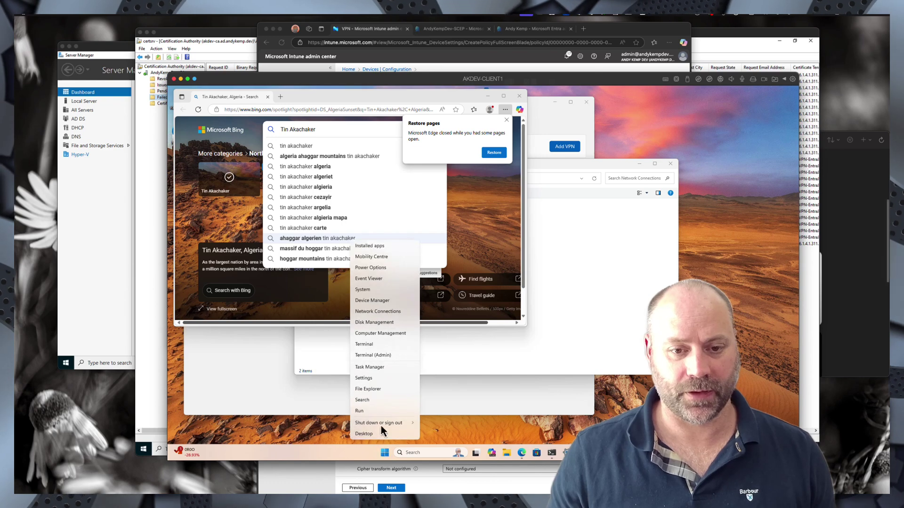
left_click(374, 346)
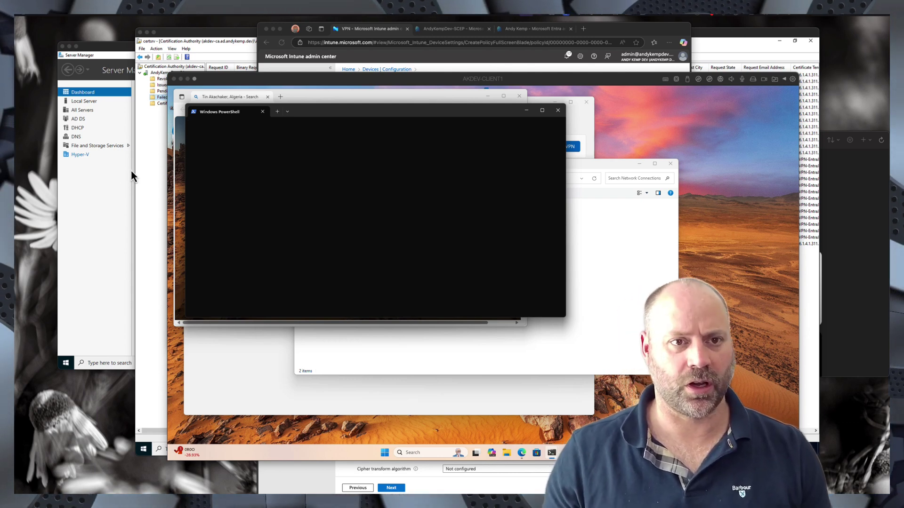
left_click(267, 152)
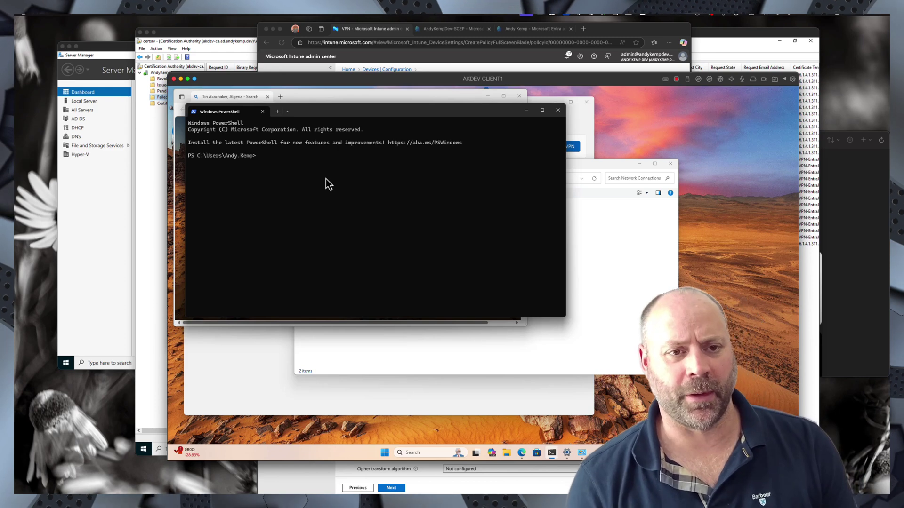
- Run Get-VpnConnection for AndyKempDev-Template to print its EAP XML, then copy that output
key("ctrl+v")
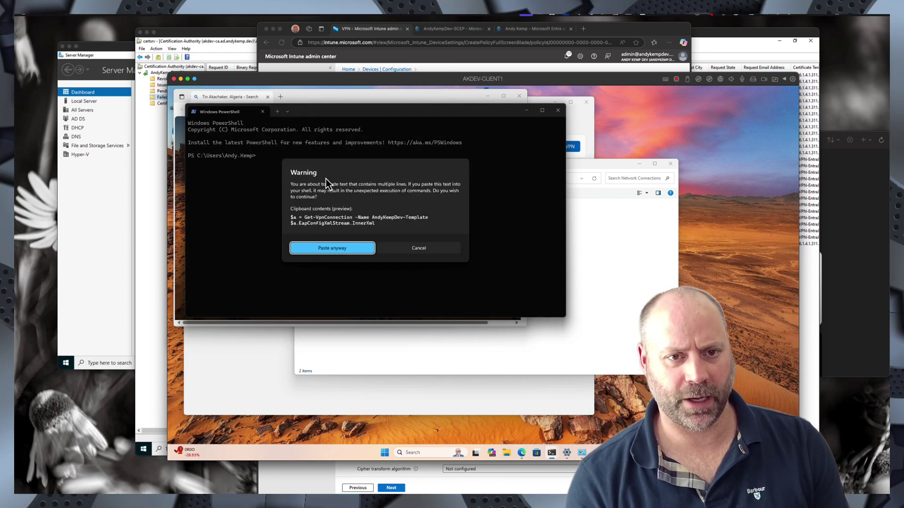
left_click(347, 249)
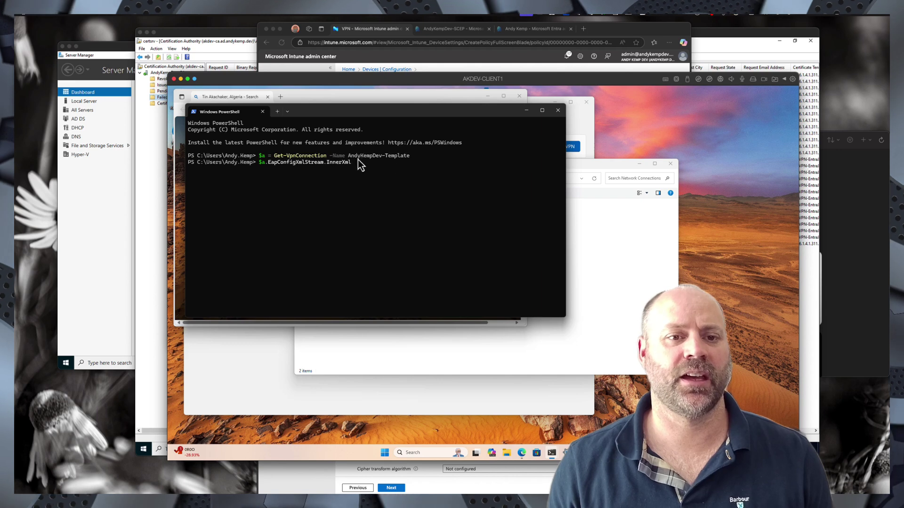
left_click(582, 172)
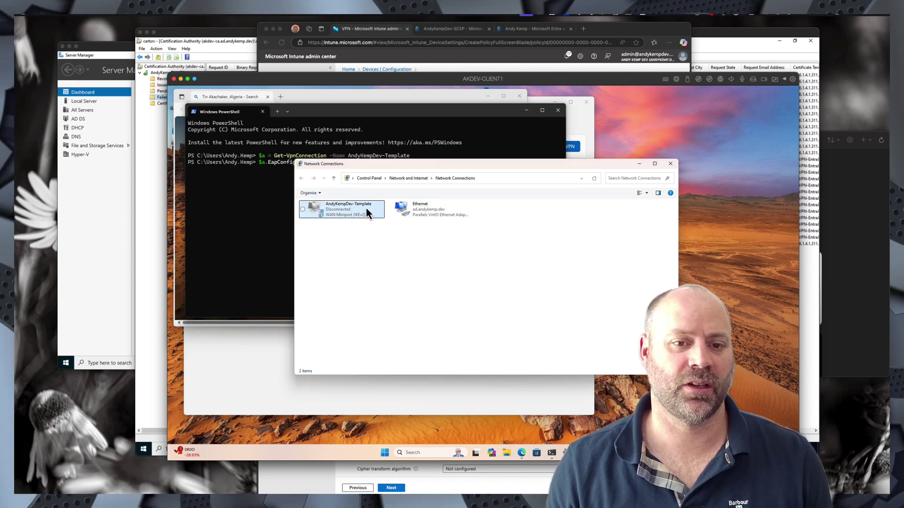
left_click(263, 216)
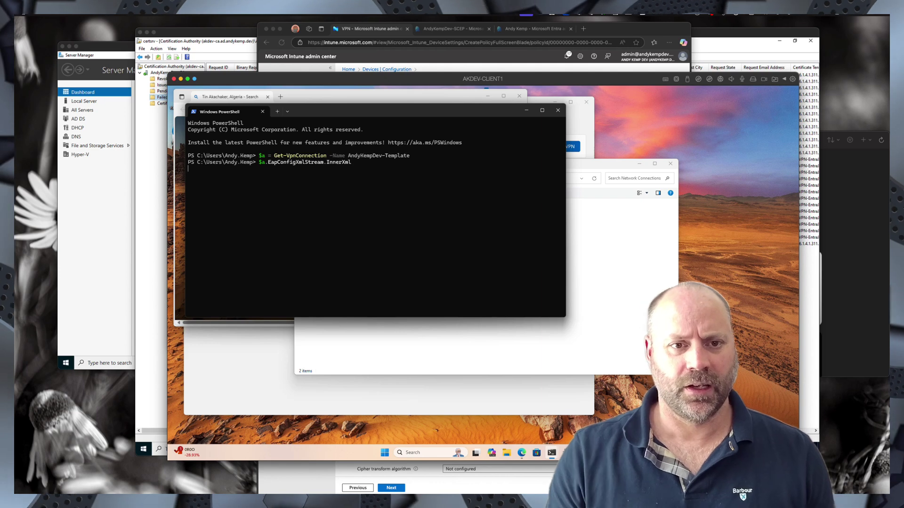
key("Return")
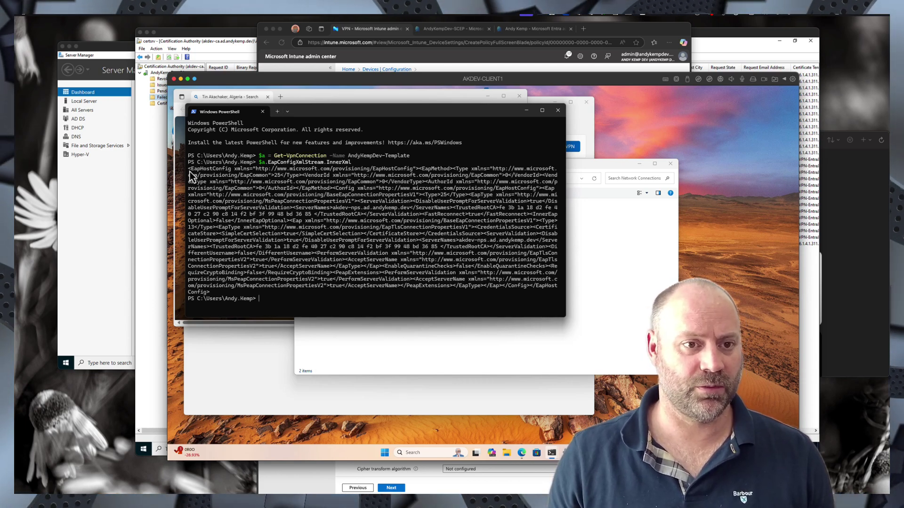
left_click_drag(189, 171, 250, 293)
right_click(250, 300)
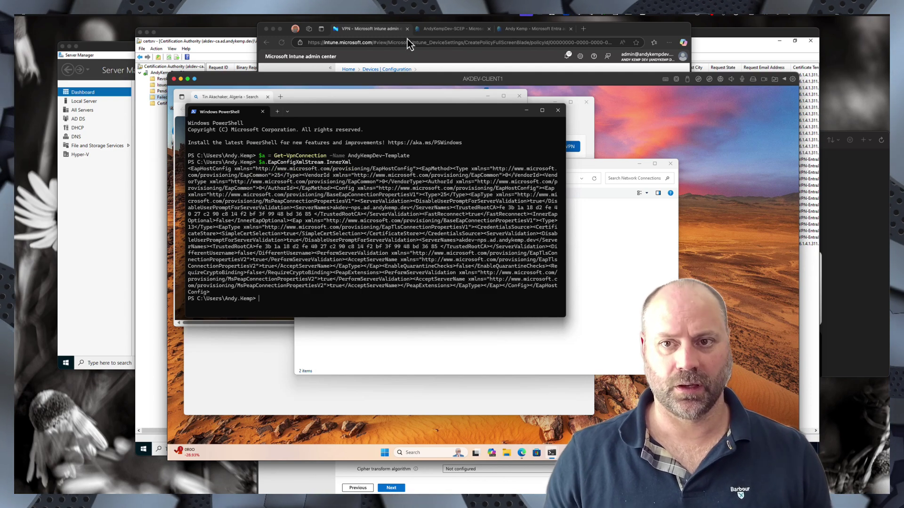
- Paste the copied EAP XML into the VPN profile's EAP XML setting
left_click(509, 69)
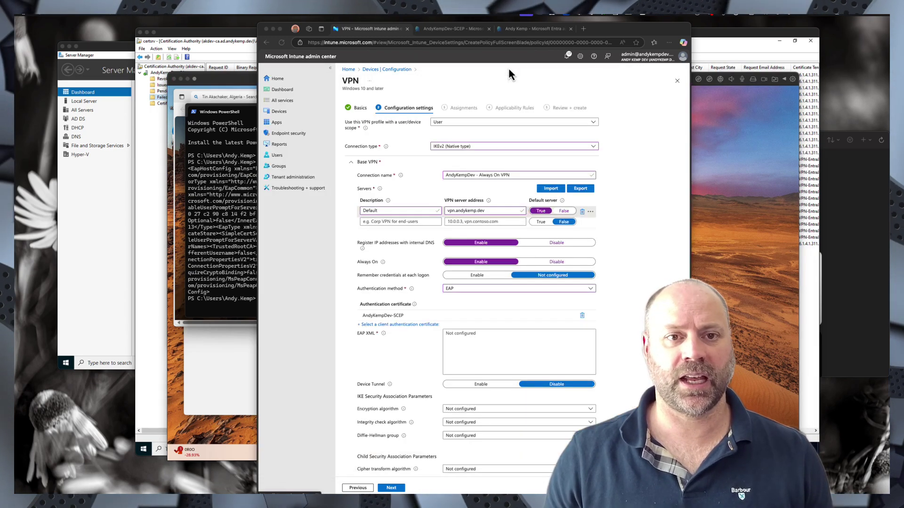
left_click(460, 337)
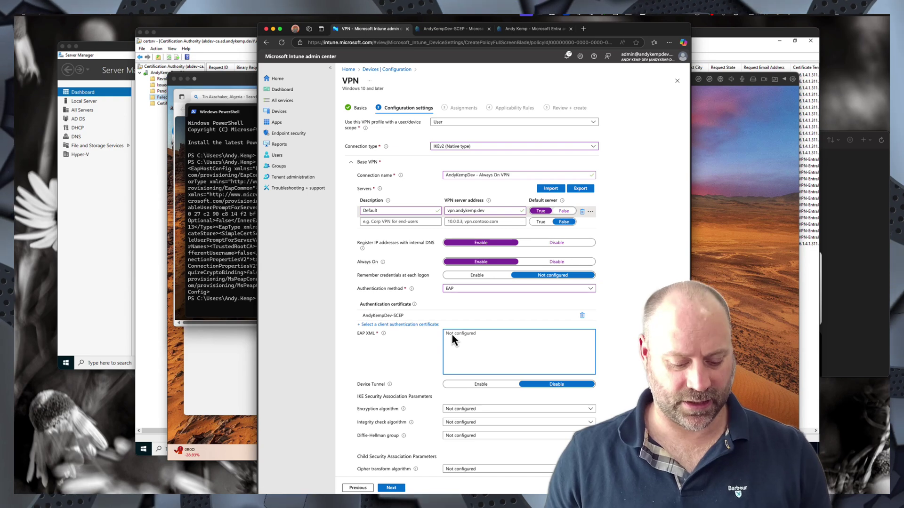
key("super+v")
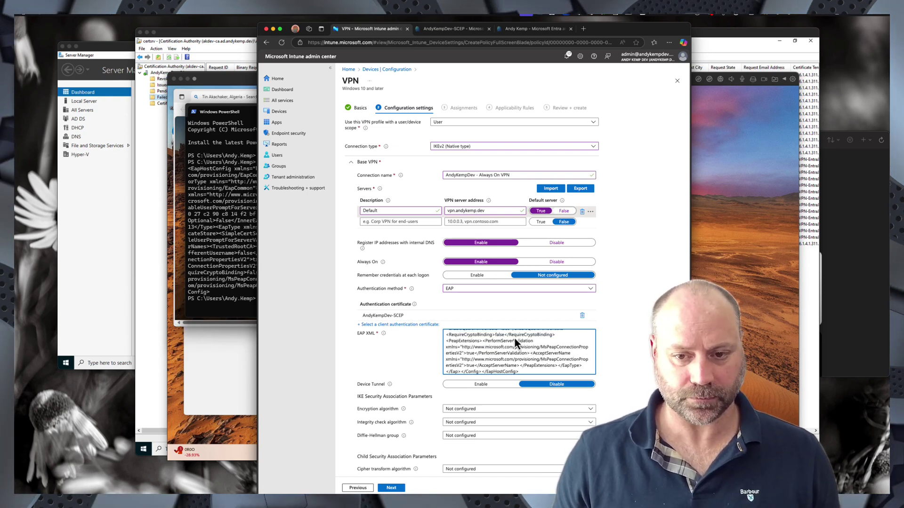
scroll(515, 338, "down", 1)
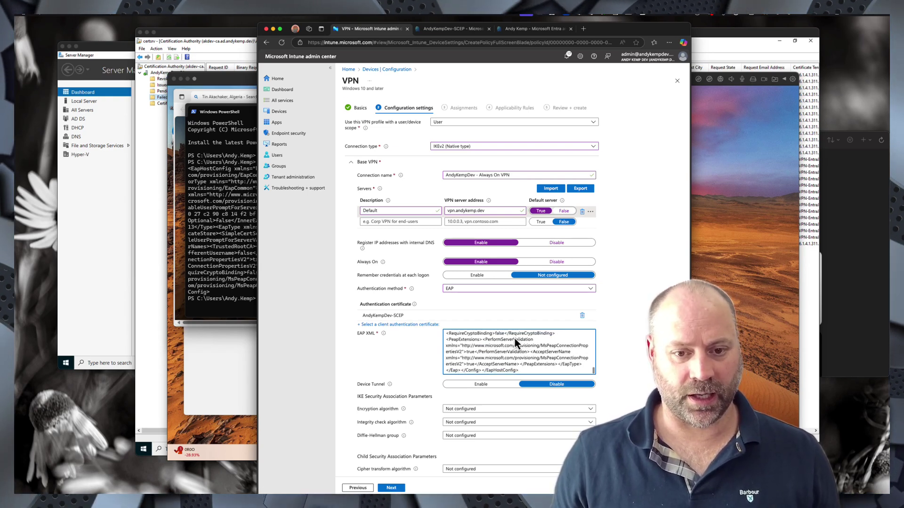
scroll(515, 338, "down", 3)
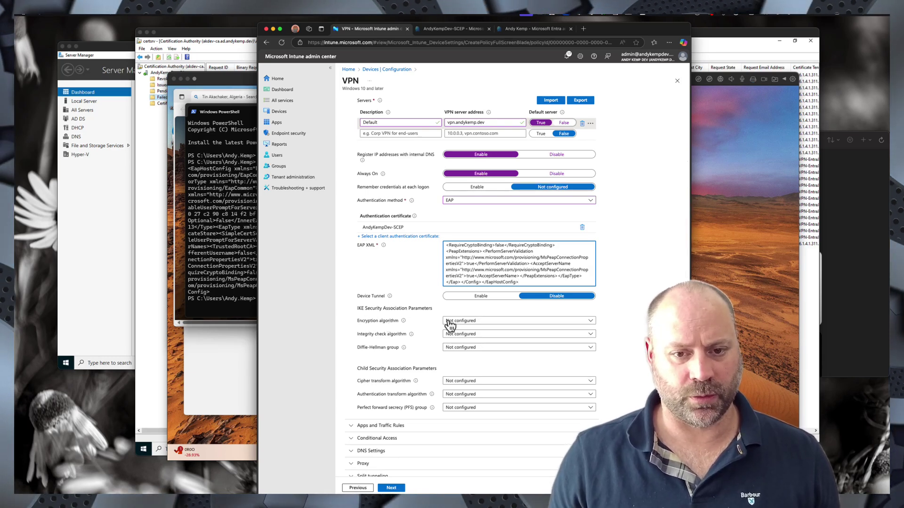
scroll(426, 363, "down", 2)
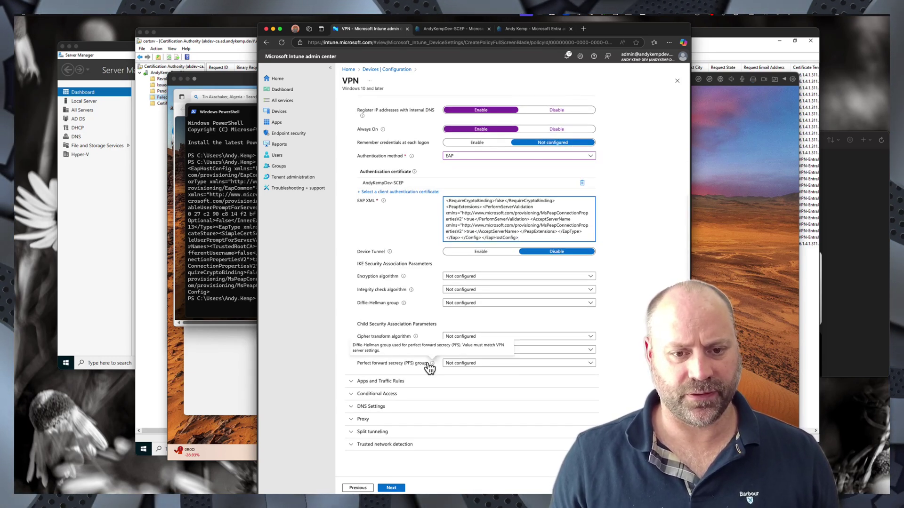
- Expand DNS Settings and add ad.andykemp.dev as the VPN DNS suffix
left_click(351, 407)
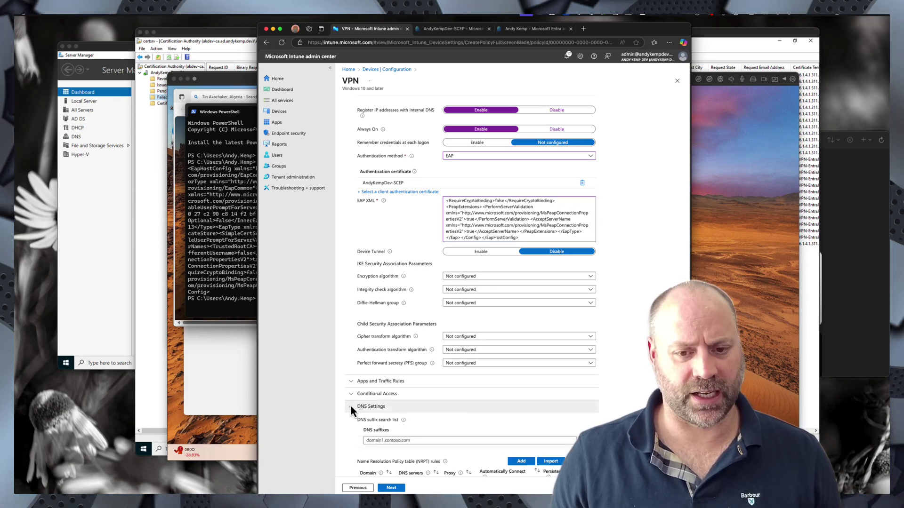
scroll(430, 406, "down", 1)
scroll(429, 404, "down", 1)
left_click(374, 370)
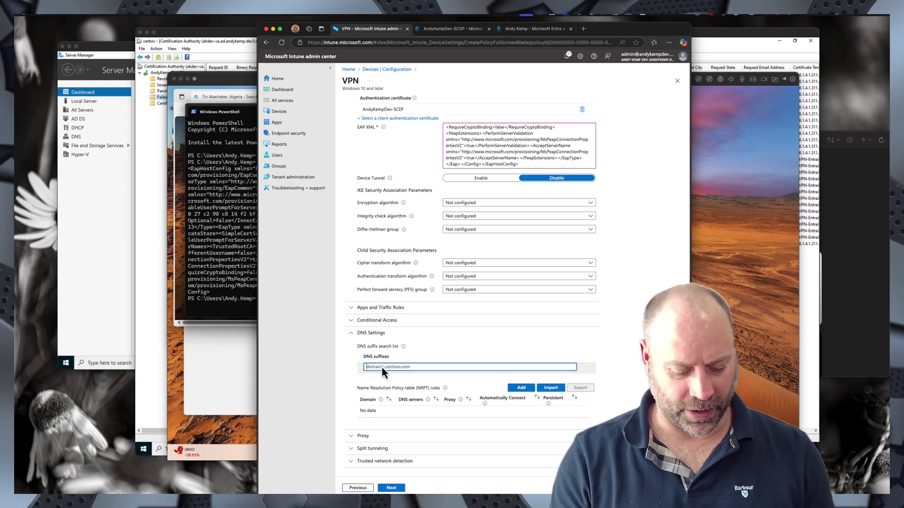
type("ad.andykemp.de")
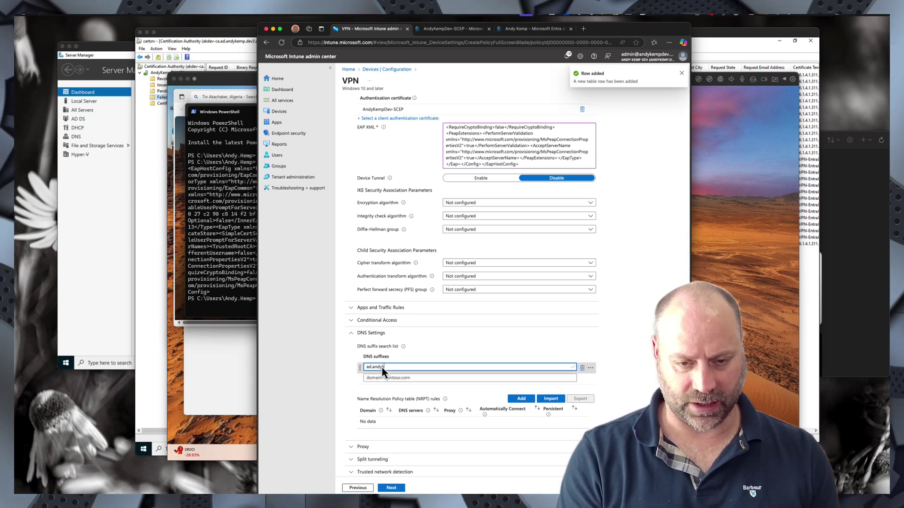
type("v")
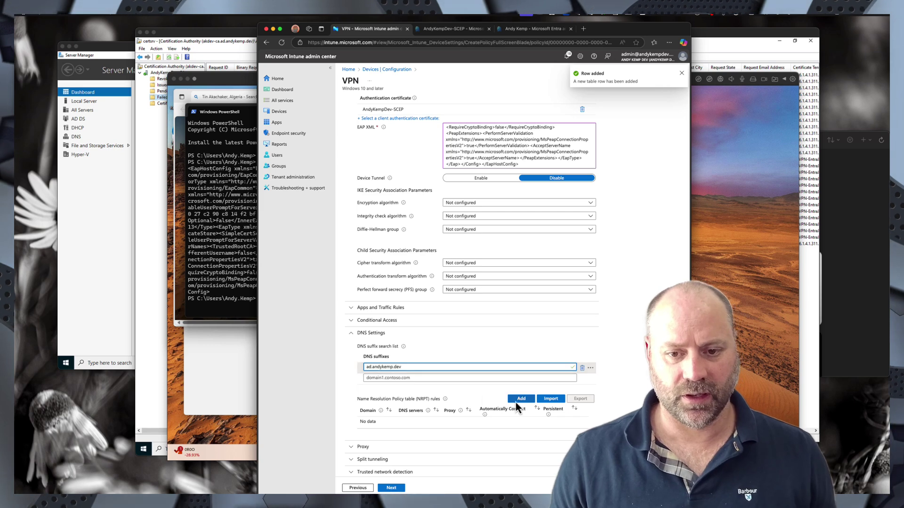
left_click(619, 379)
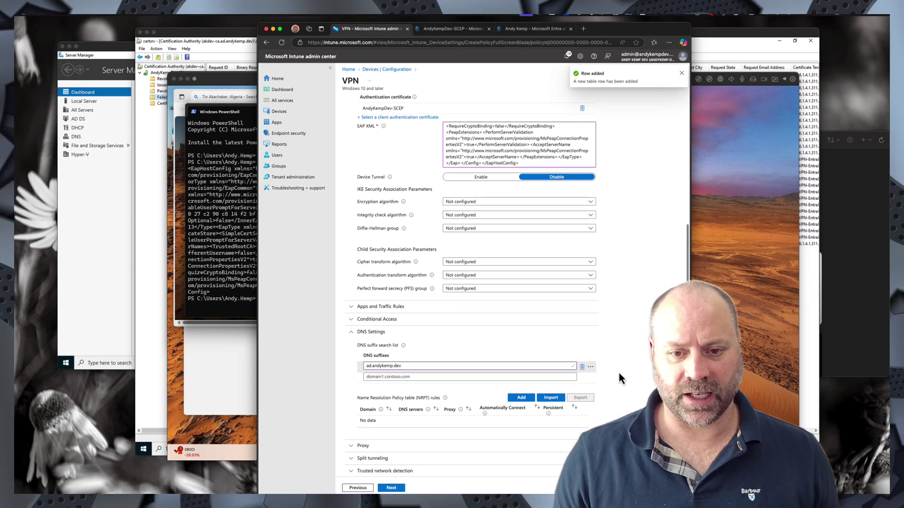
- Add an NRPT rule resolving ad.andykemp.dev through DNS server 192.168.11.4
left_click(521, 398)
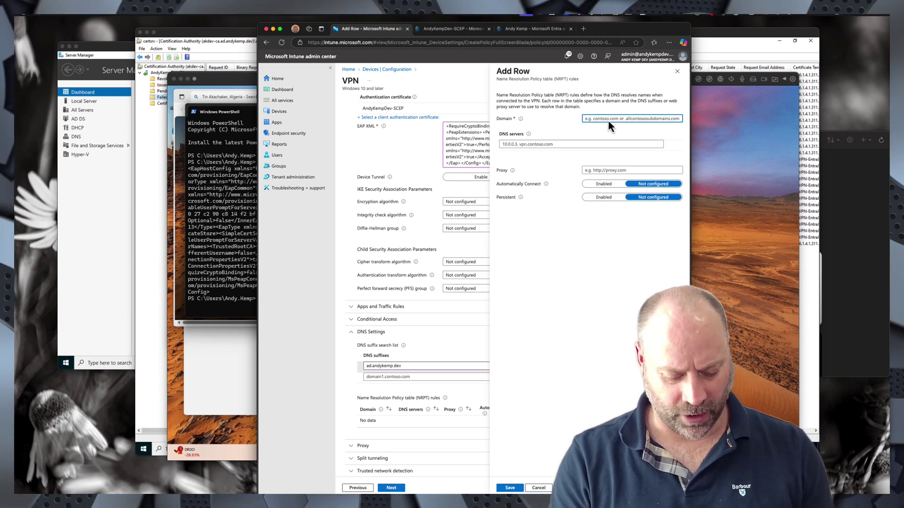
type("ad.andykemp.dev")
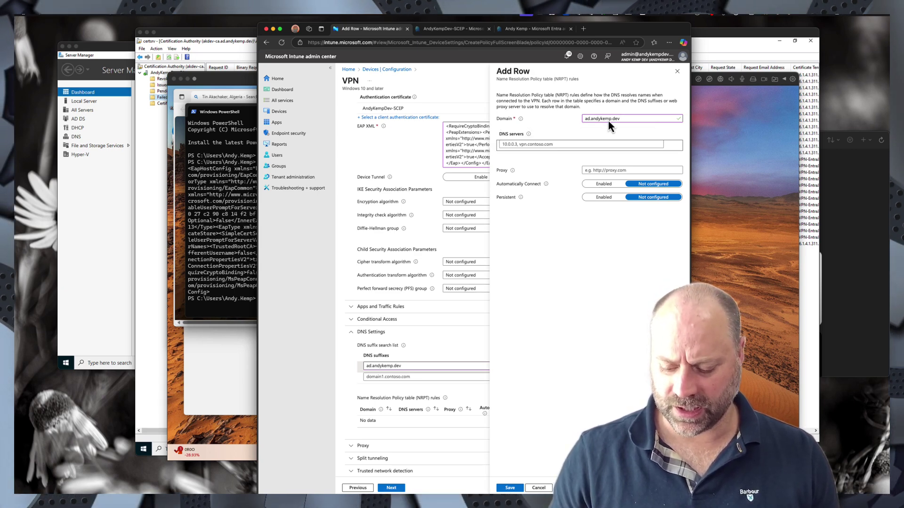
left_click(608, 120)
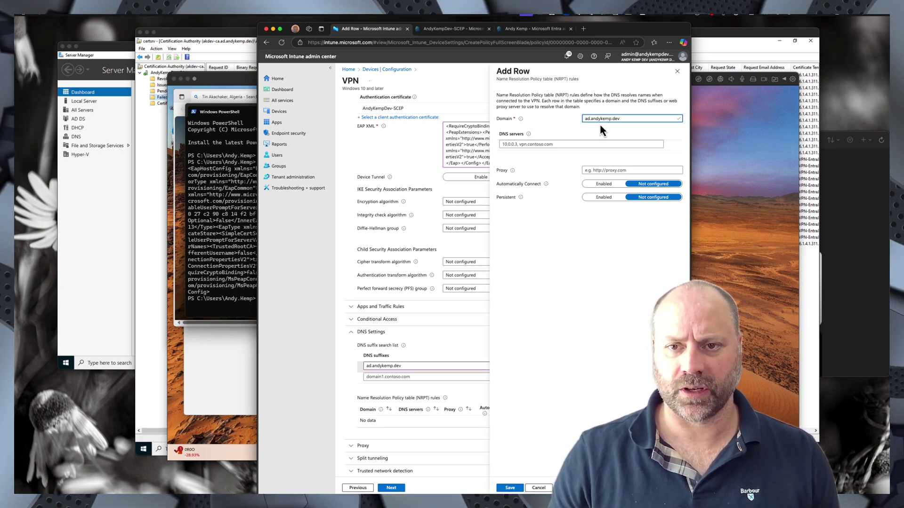
left_click(562, 144)
type("192.168")
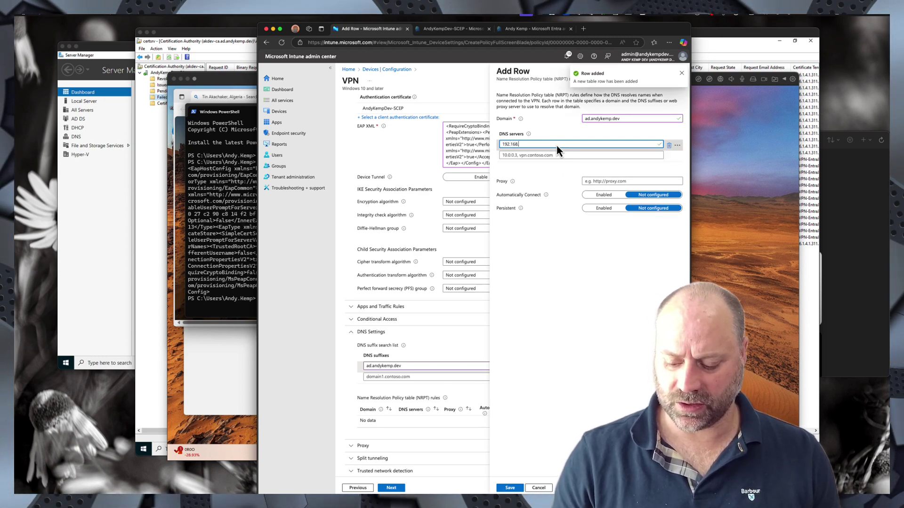
type(".11.4")
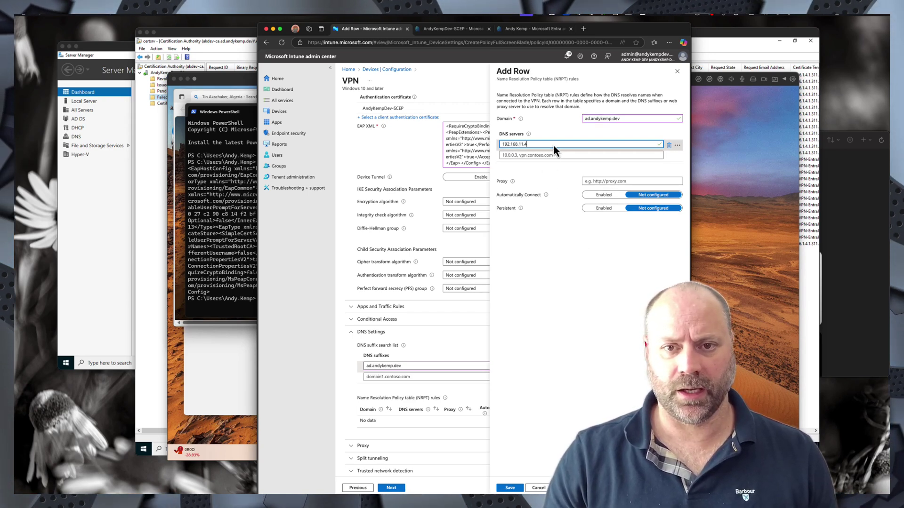
left_click(511, 488)
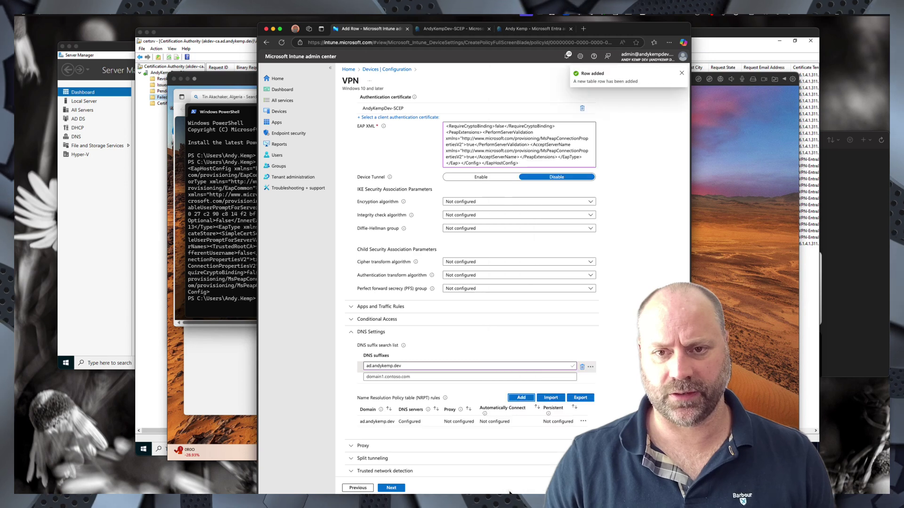
scroll(442, 410, "down", 1)
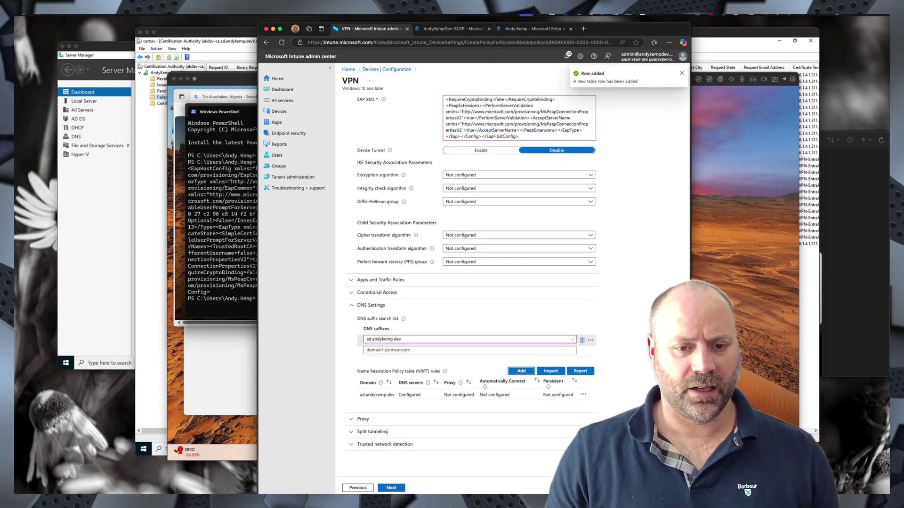
left_click(353, 432)
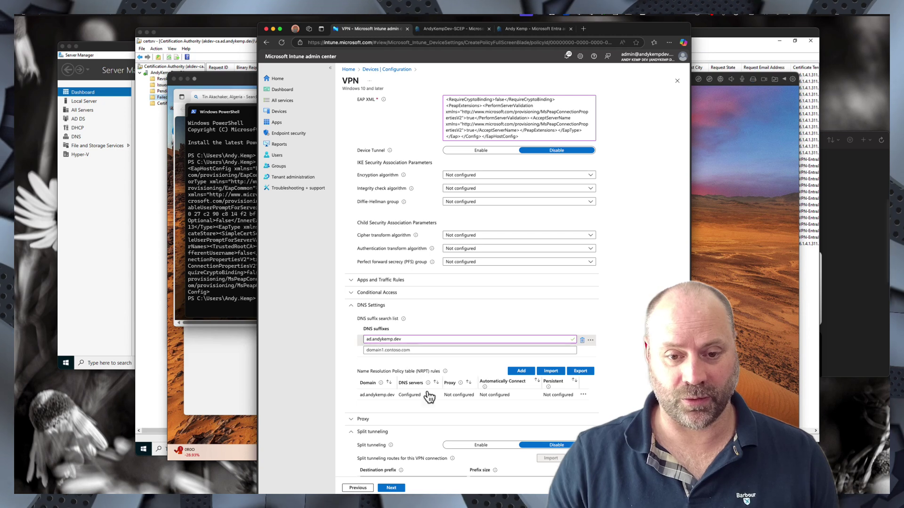
- Try entering split tunneling route 192.168.8.0 (and /20), then delete those route rows
scroll(427, 396, "down", 2)
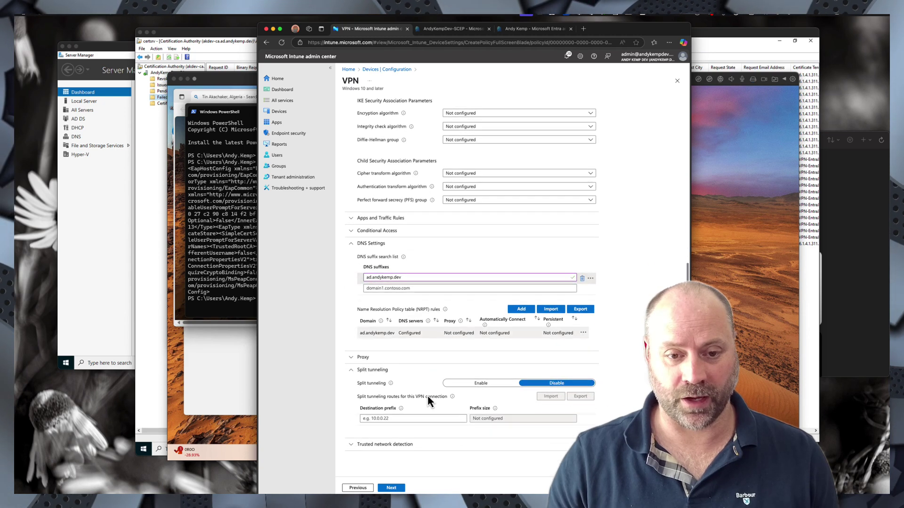
left_click(372, 420)
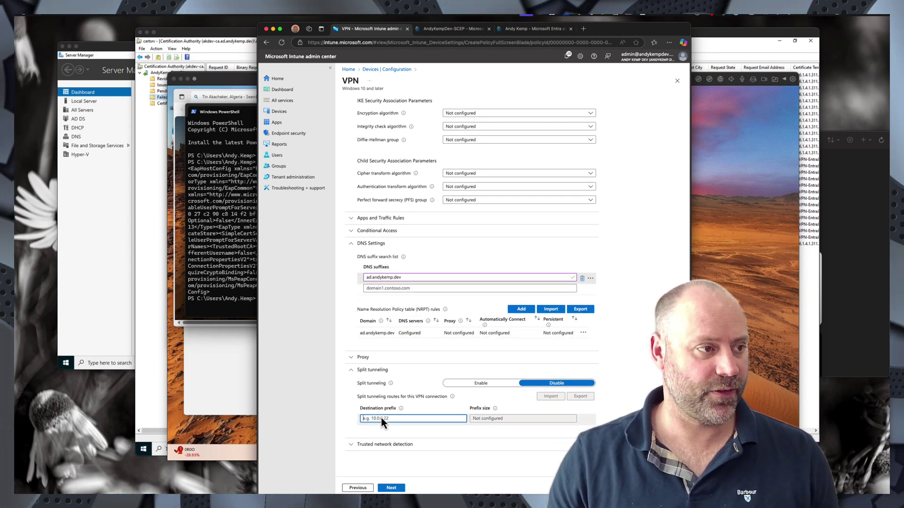
type("19.")
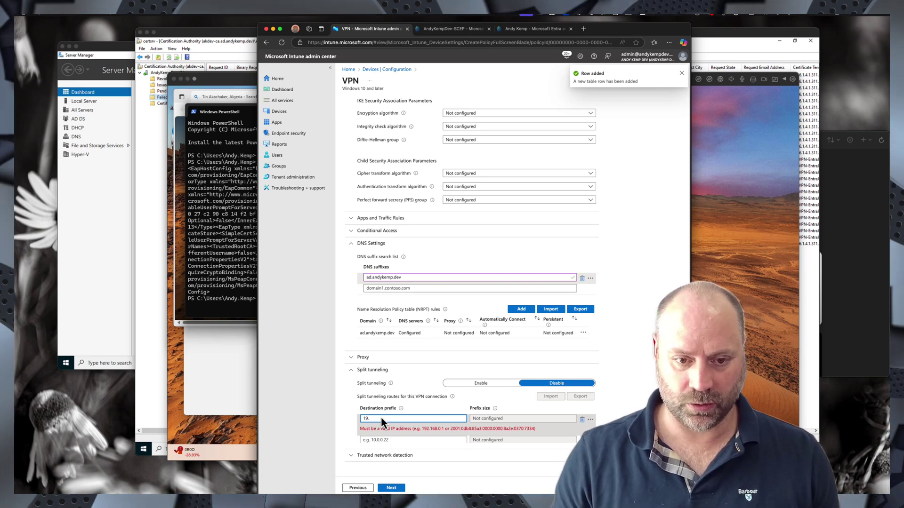
key("ctrl+super+space")
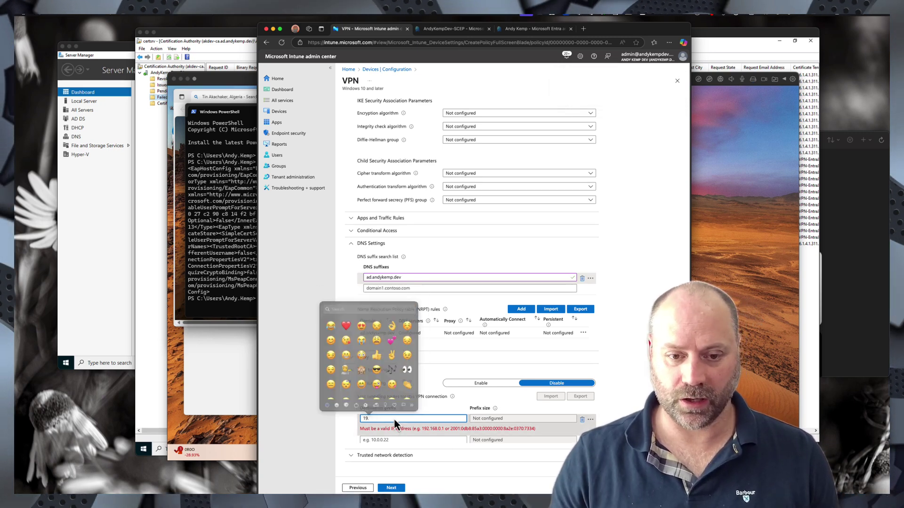
left_click(394, 418)
key("BackSpace")
type("2.168.")
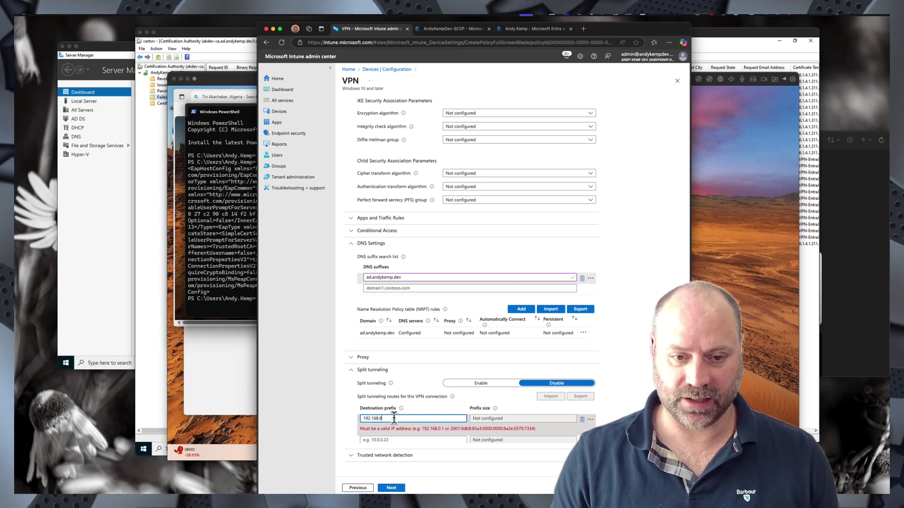
type("8.0")
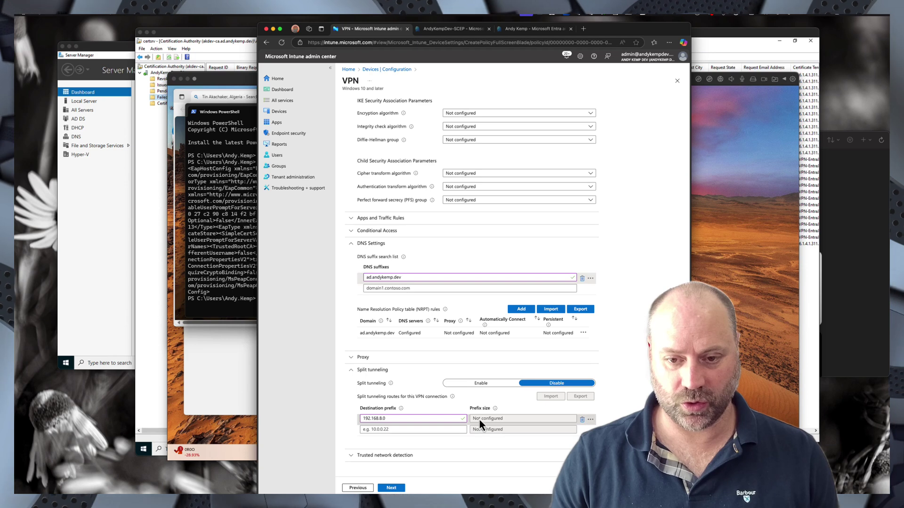
left_click(414, 418)
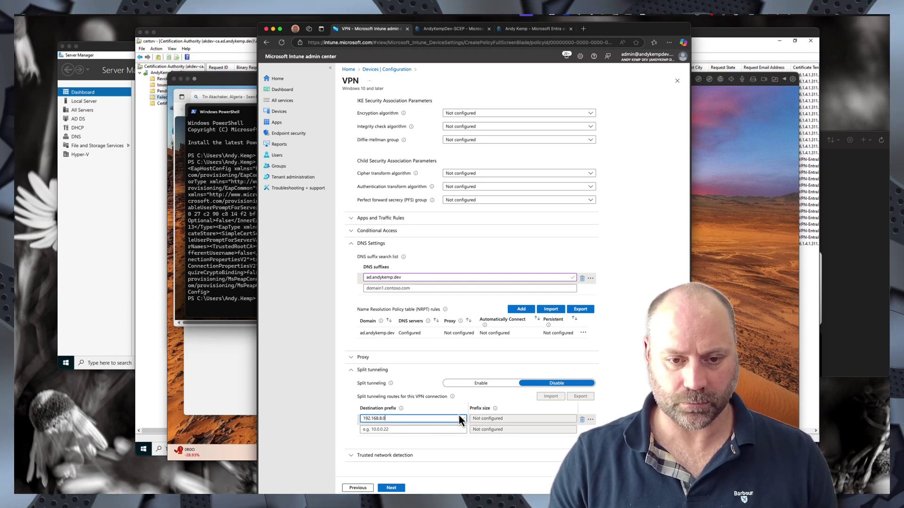
left_click(582, 420)
left_click(393, 419)
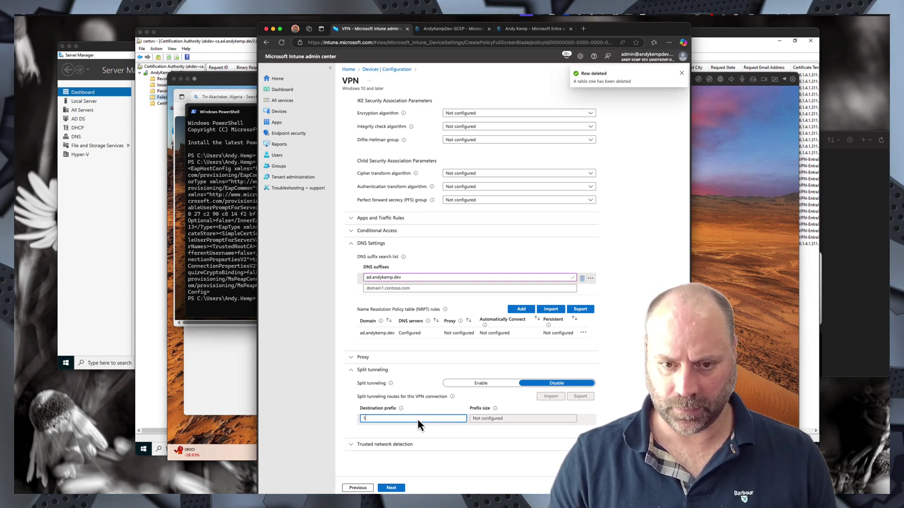
type("192")
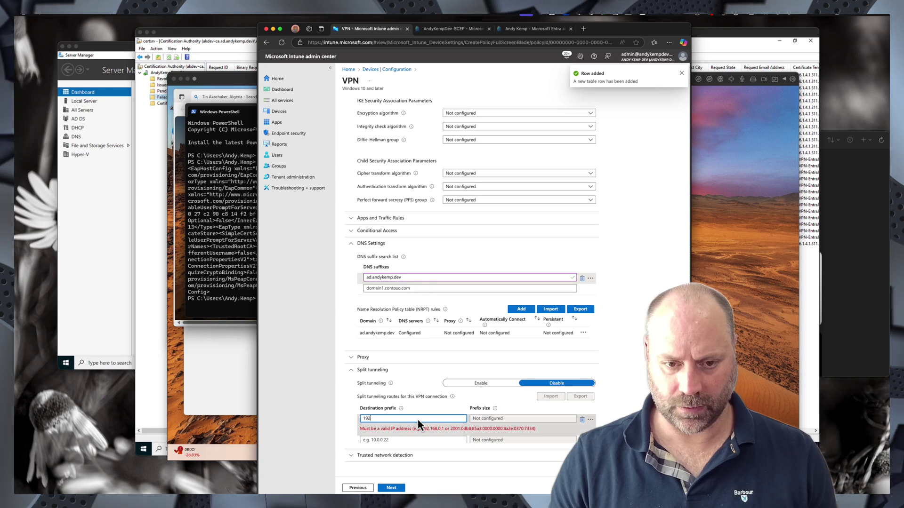
type(".168.8.2")
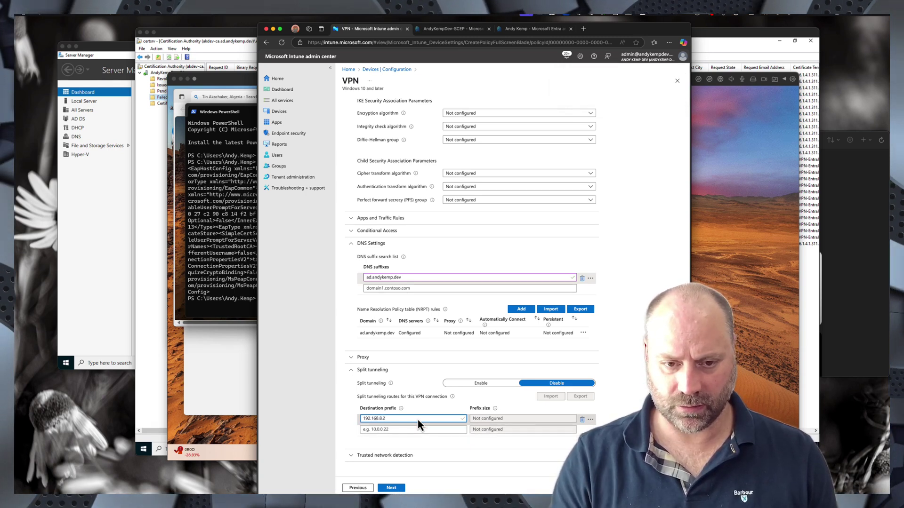
key("BackSpace")
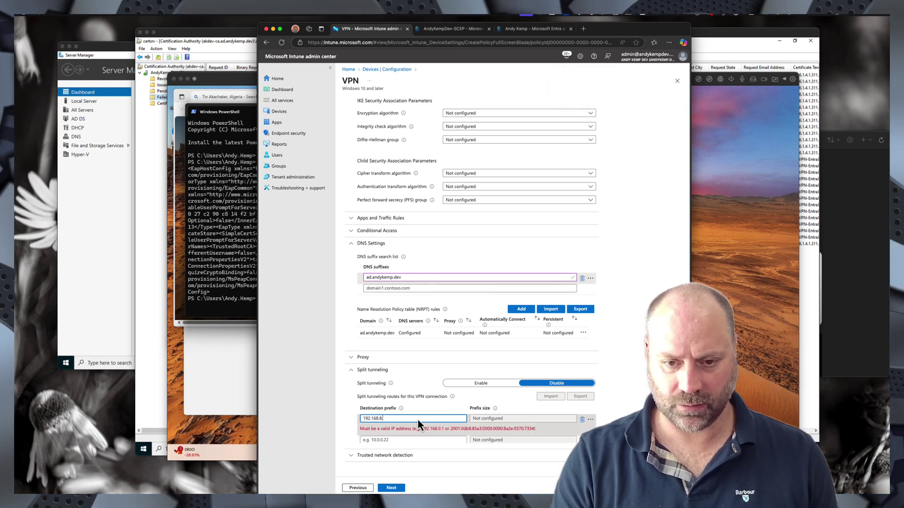
type("0")
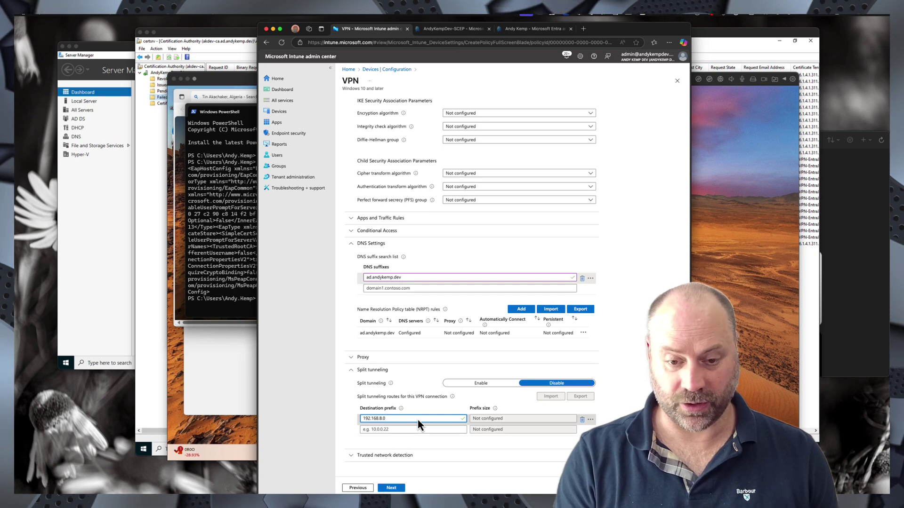
type("/20")
left_click(425, 429)
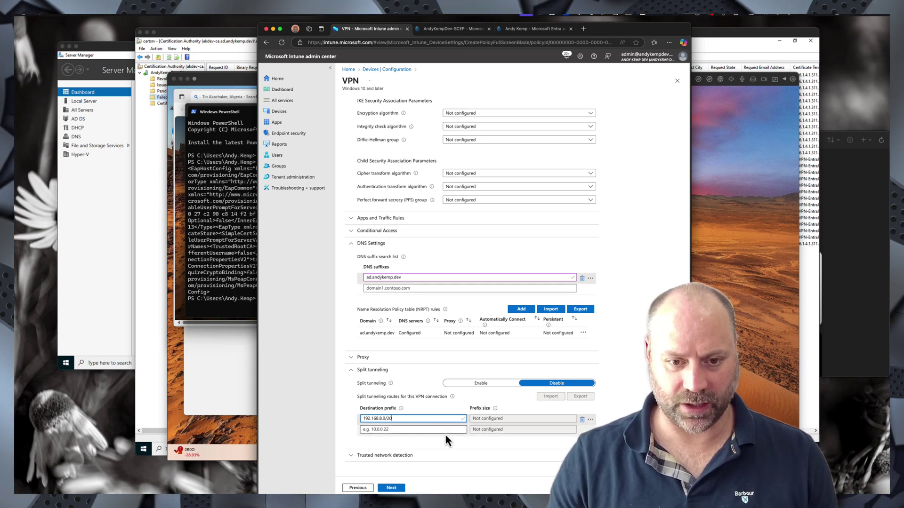
left_click(423, 421)
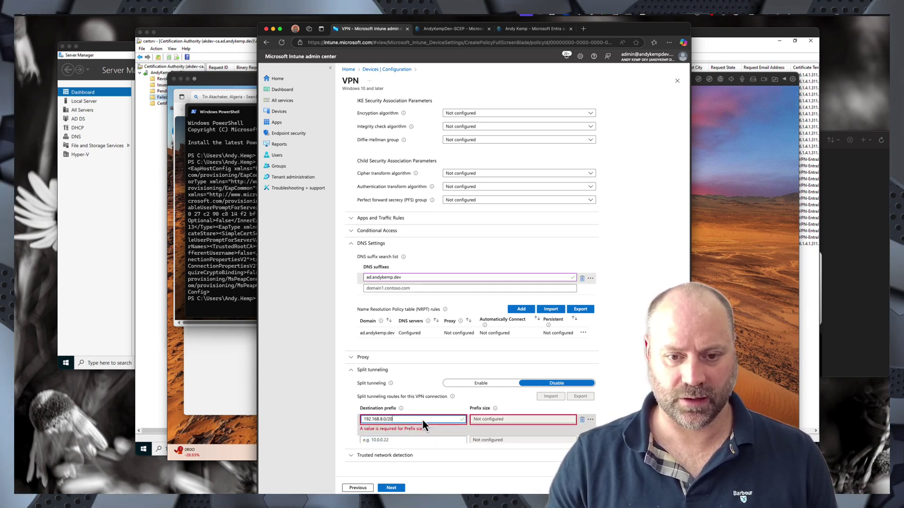
left_click(520, 419)
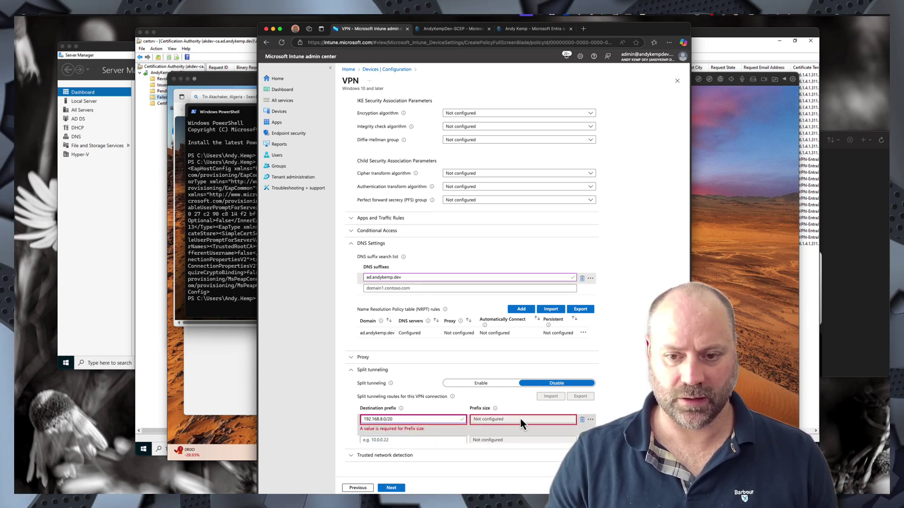
left_click(583, 419)
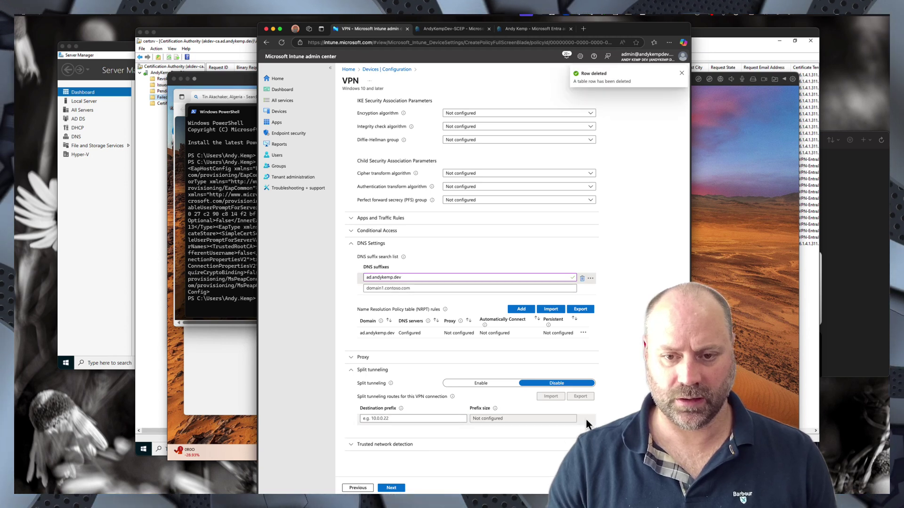
- Enable split tunneling with routes 192.168.8.0/22 and 192.168.144.0/20
left_click(481, 383)
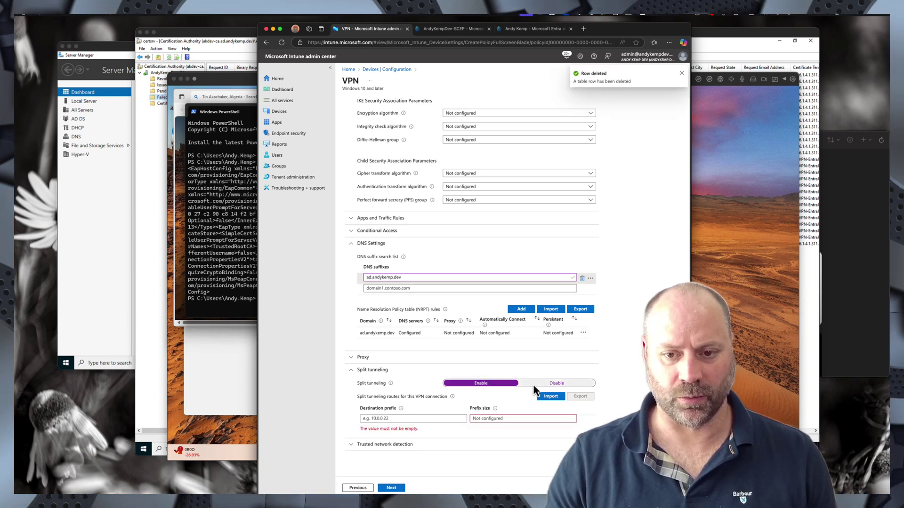
left_click(549, 384)
left_click(481, 383)
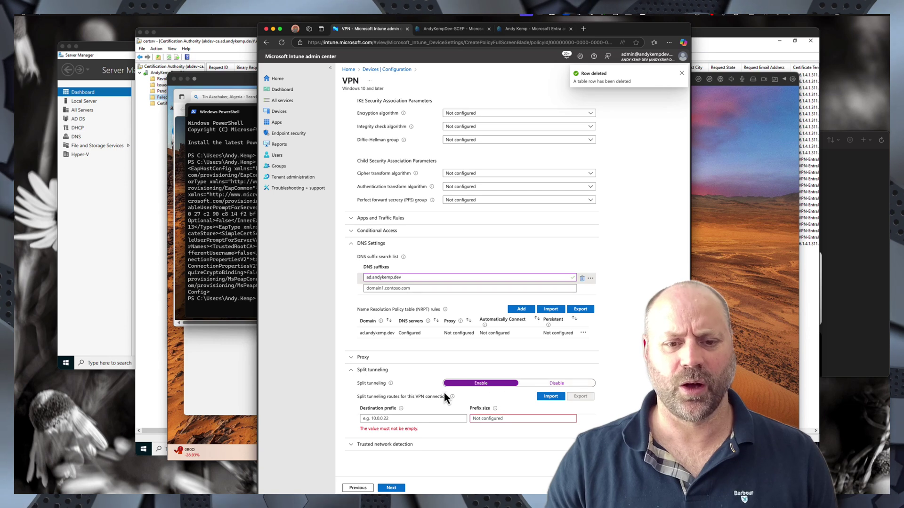
left_click(404, 418)
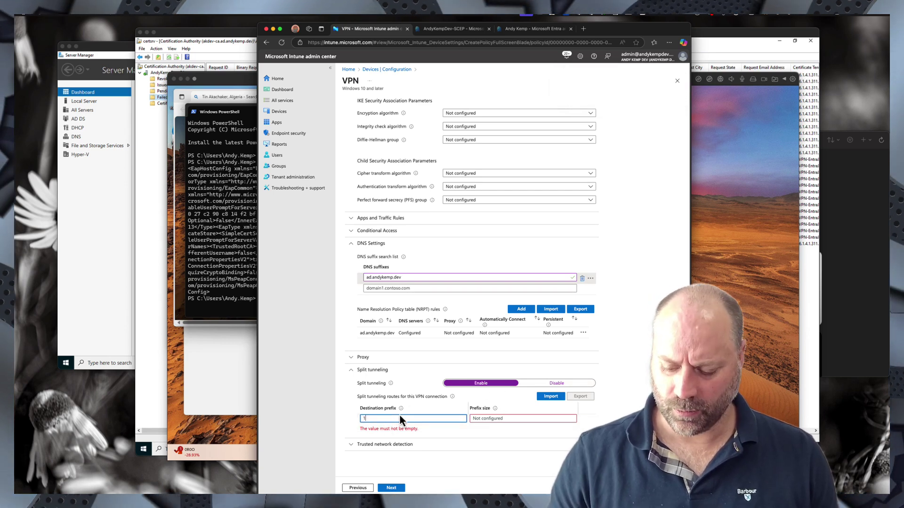
type("192.168")
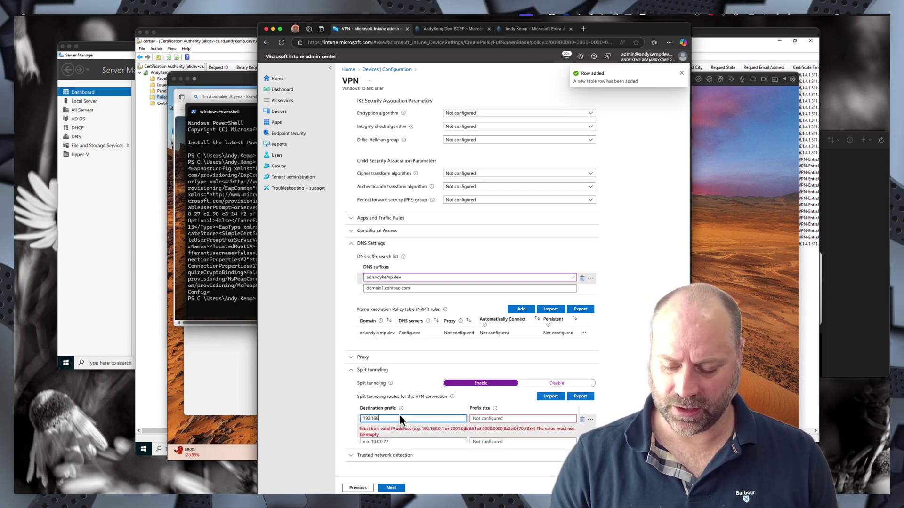
type(".8")
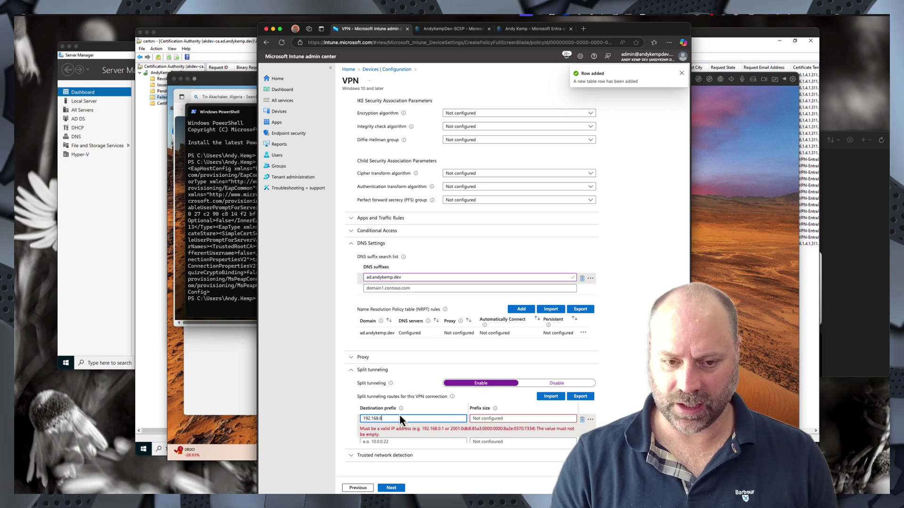
type(".")
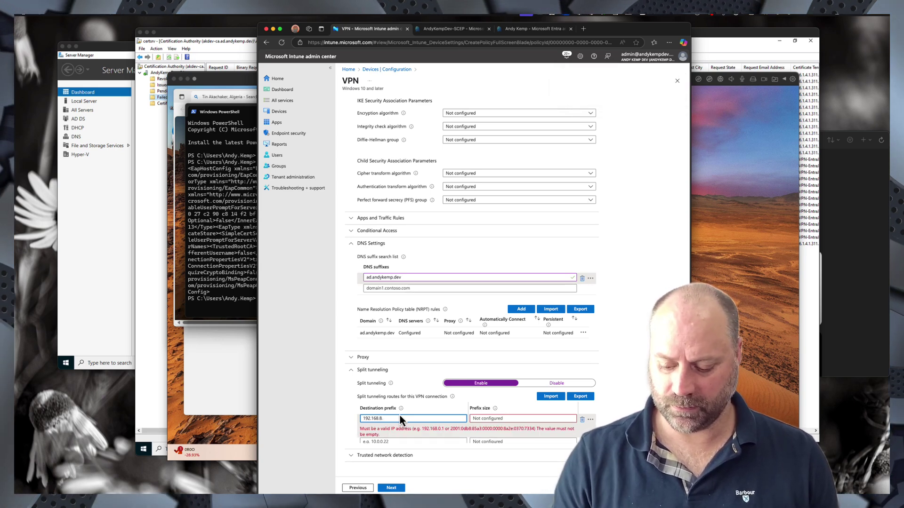
type("0")
key("Tab")
type("20")
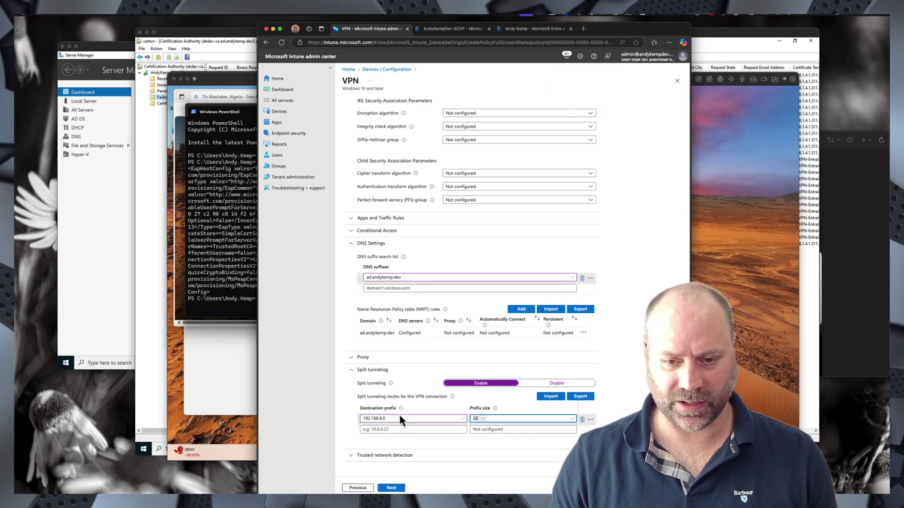
left_click(396, 430)
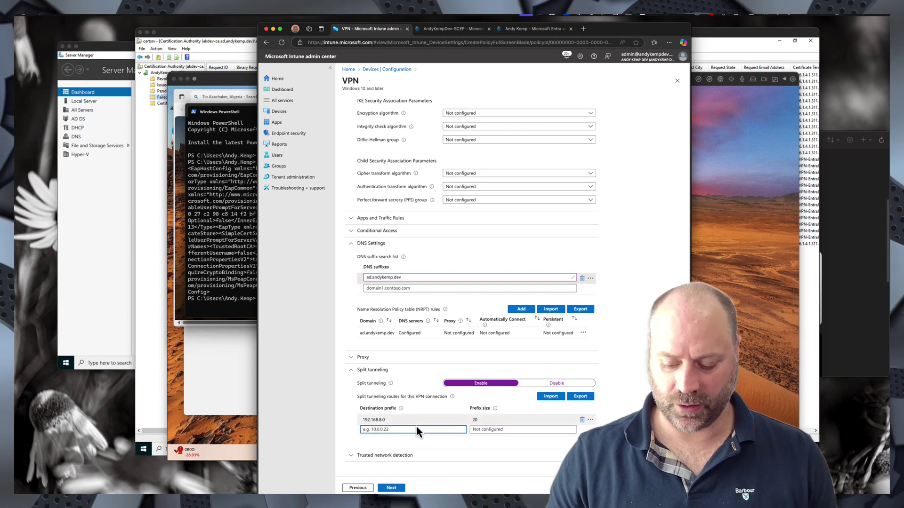
type("1921")
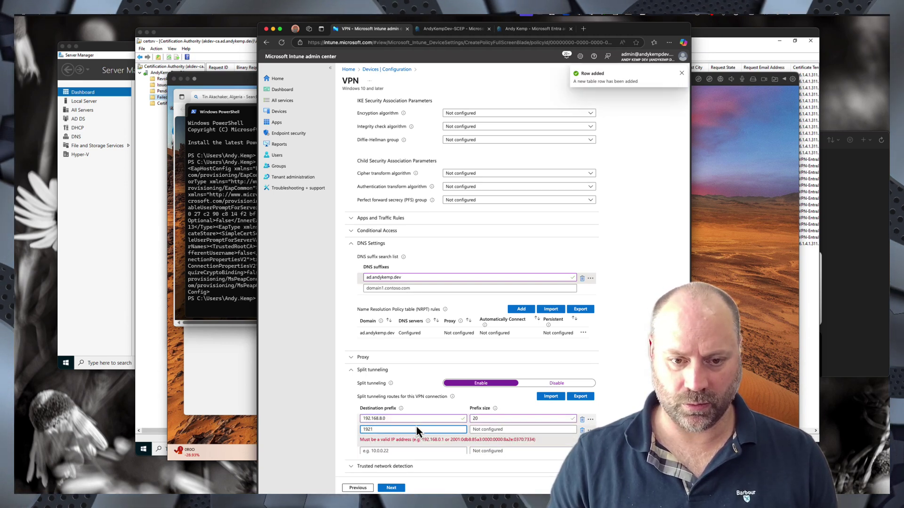
key("BackSpace")
type(".16")
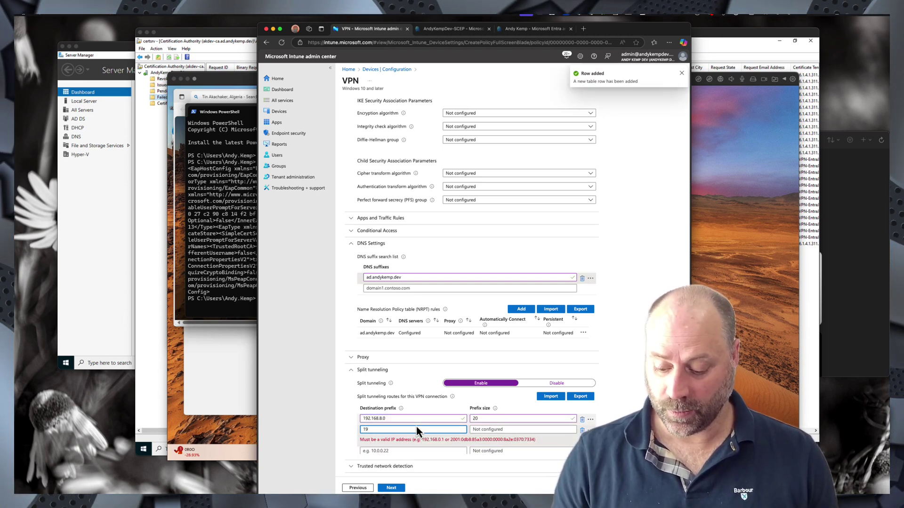
type("8.")
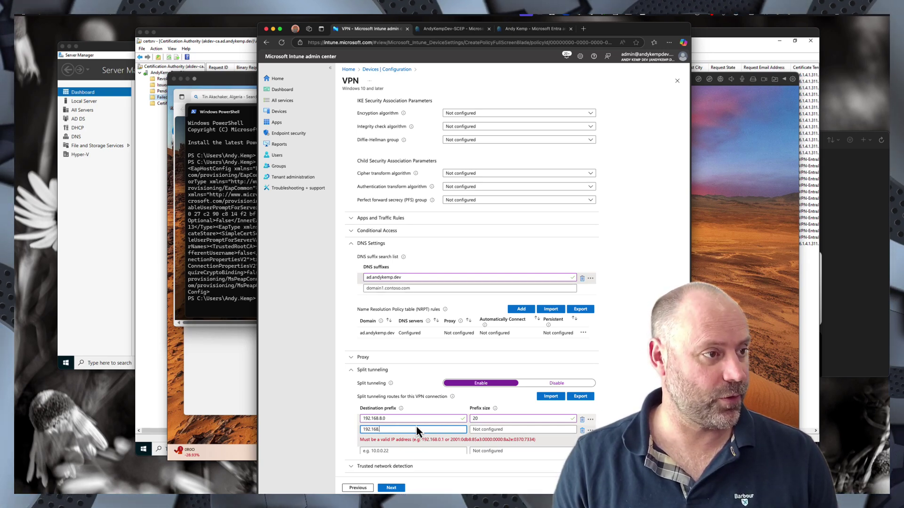
type("1")
type("44.0")
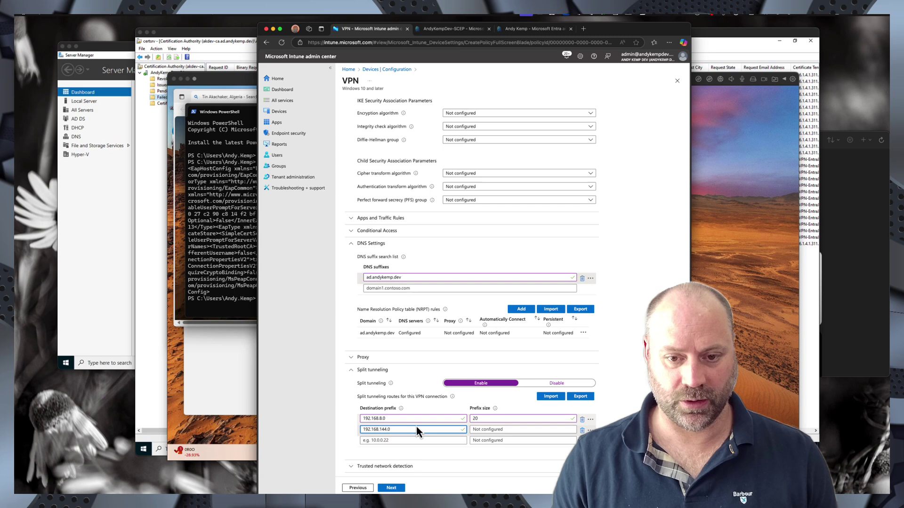
key("Tab")
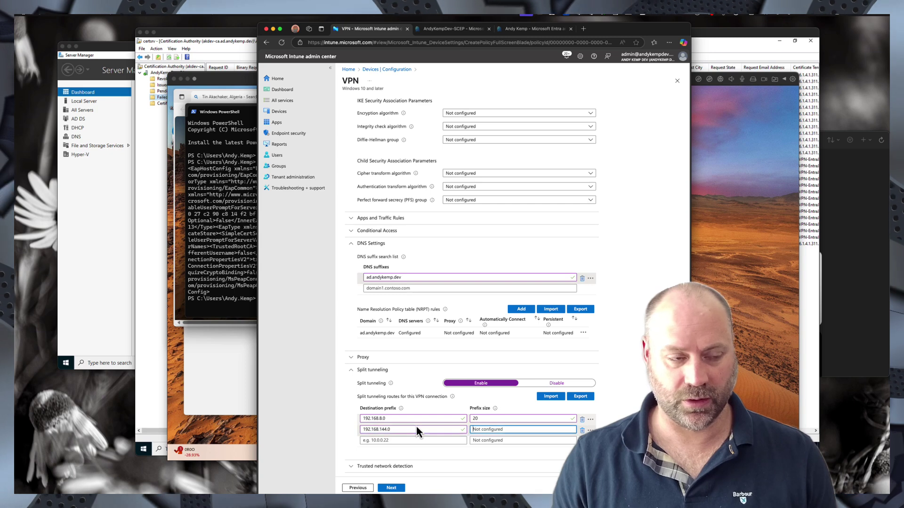
type("22")
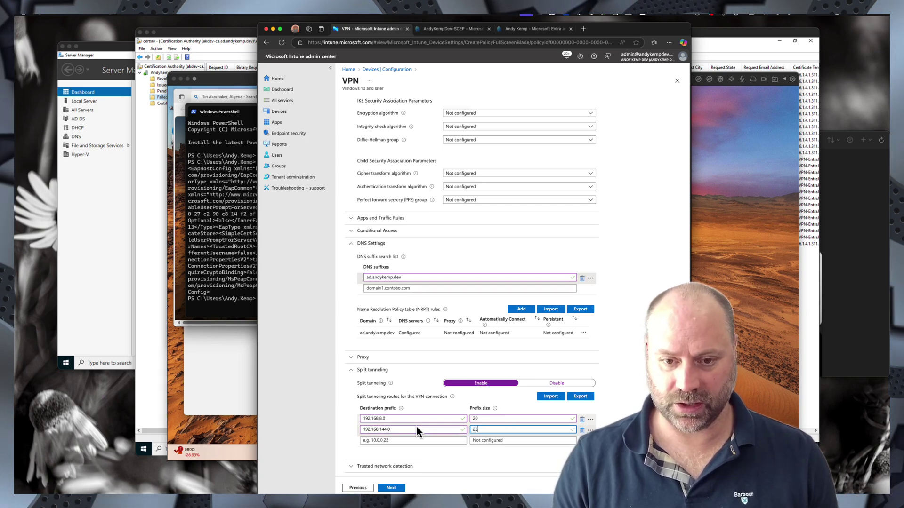
key("BackSpace")
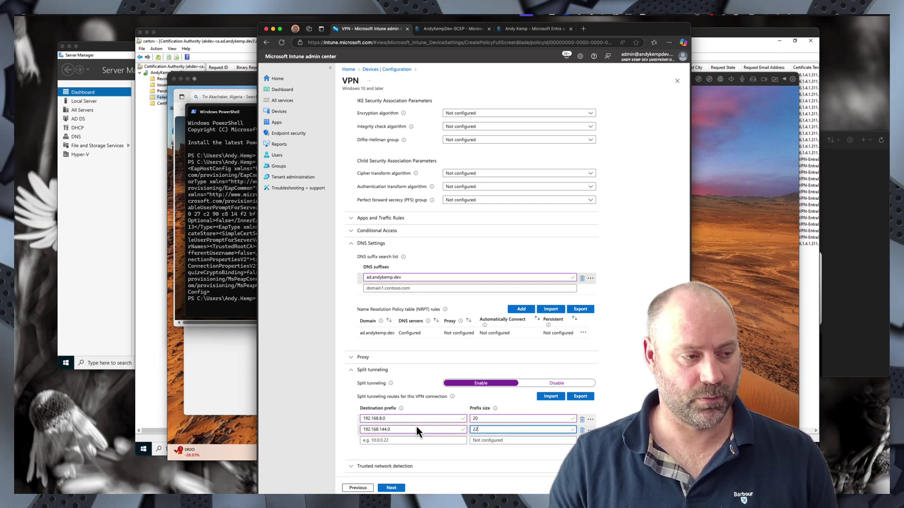
type("0")
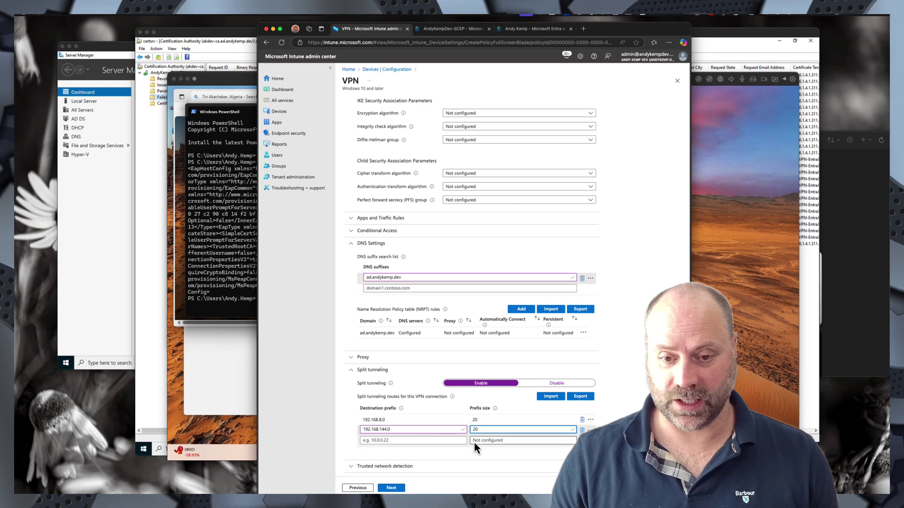
left_click(487, 418)
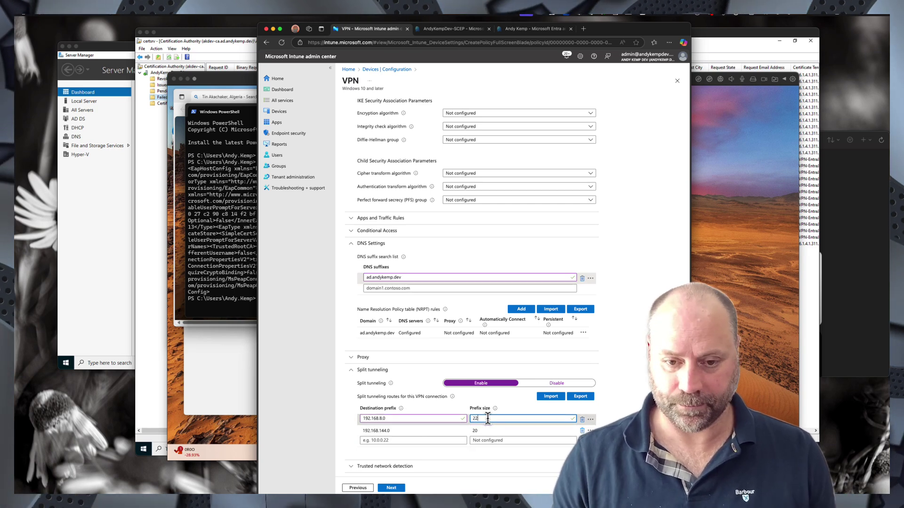
type("2")
scroll(484, 425, "down", 1)
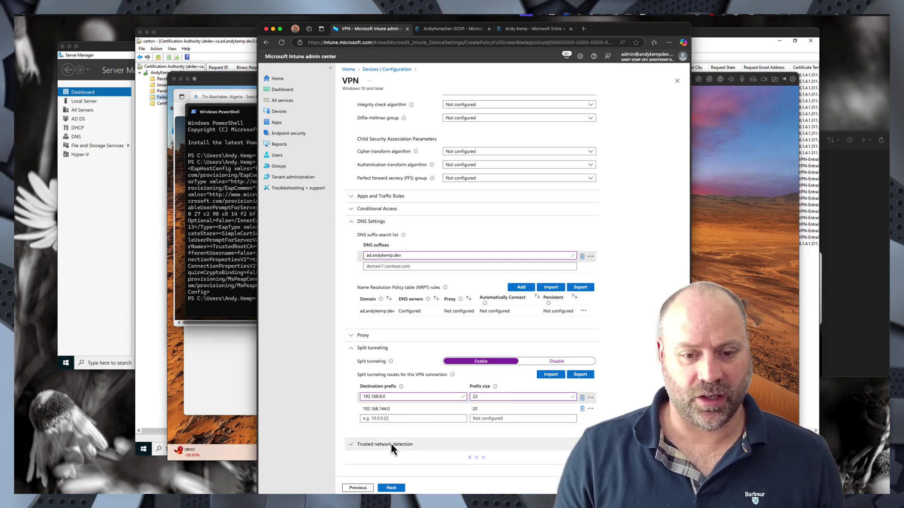
- Add ad.andykemp.dev as the trusted network detection DNS suffix
left_click(357, 446)
scroll(416, 433, "down", 1)
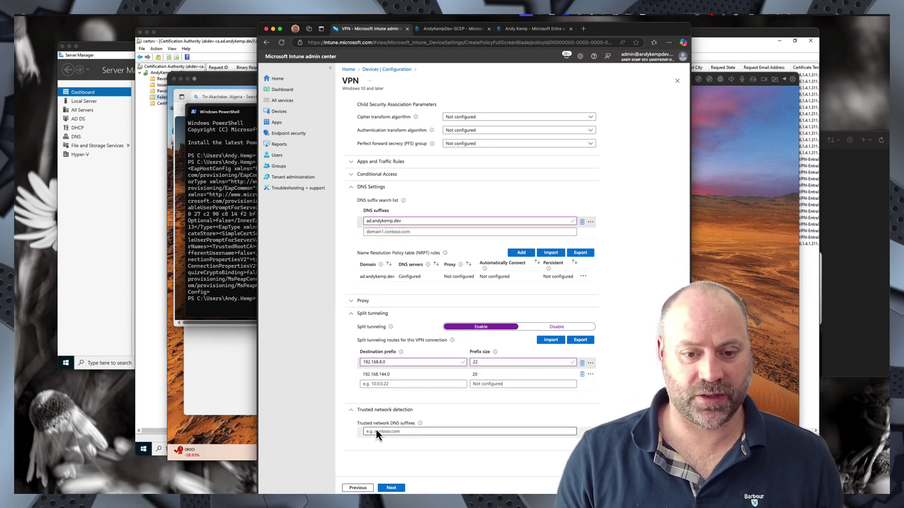
left_click(375, 431)
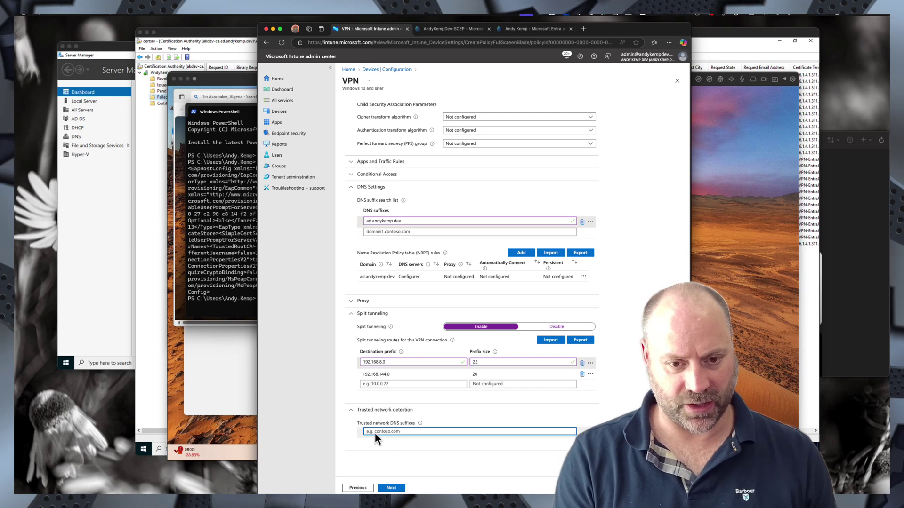
type("ad.")
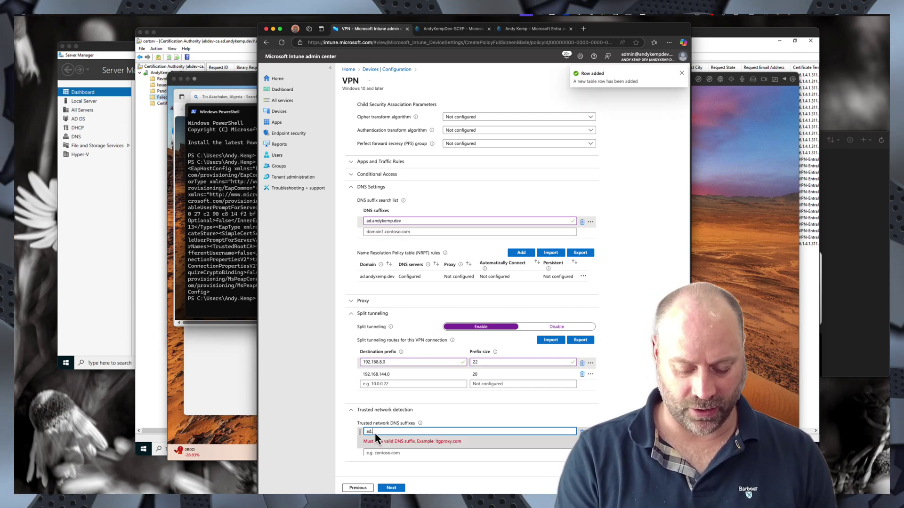
type("andykemp.dev")
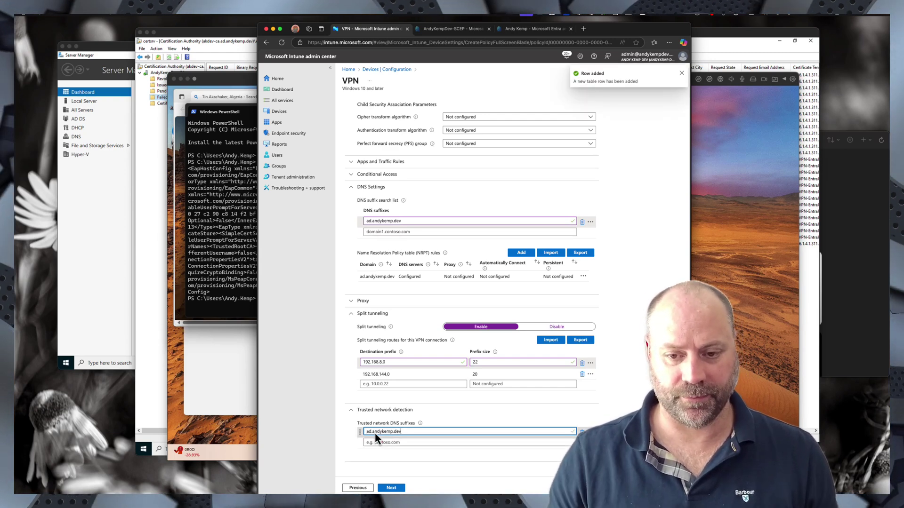
left_click(631, 432)
scroll(631, 433, "down", 1)
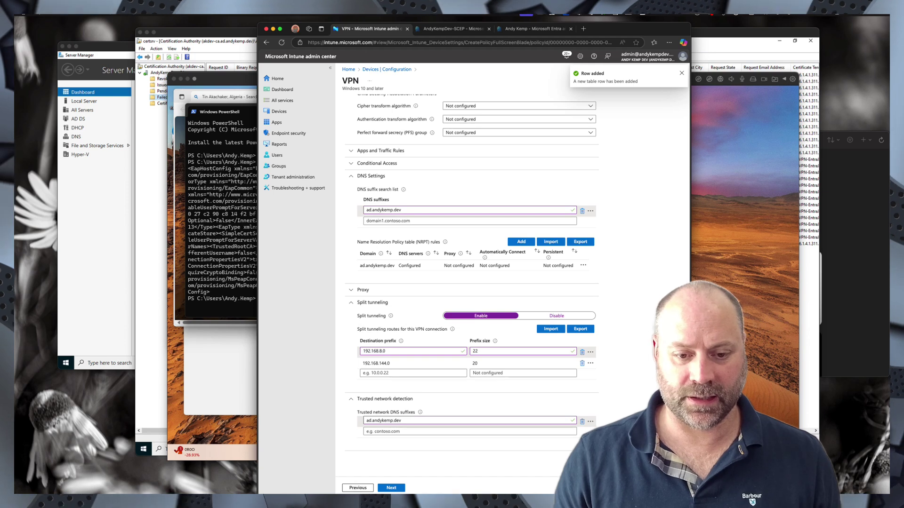
- Include the _Device - Default and VPN Users groups in the profile's assignments
left_click(391, 487)
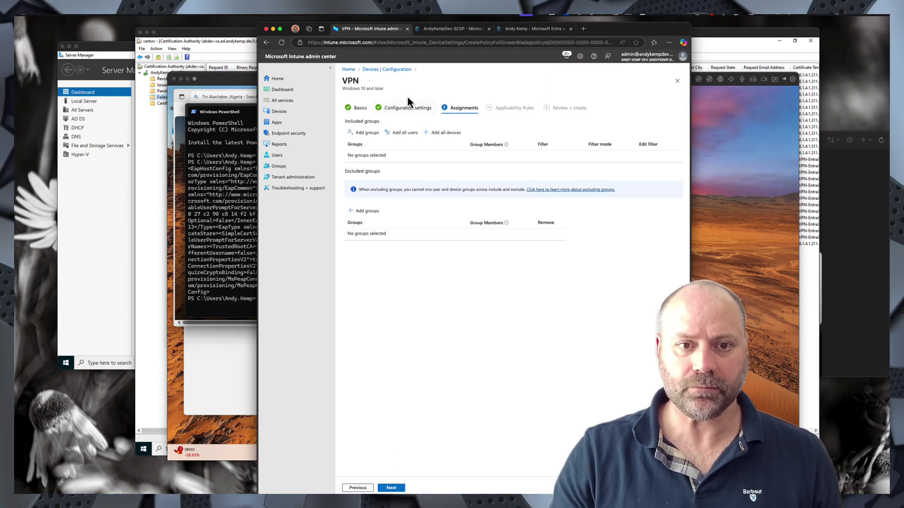
left_click(365, 133)
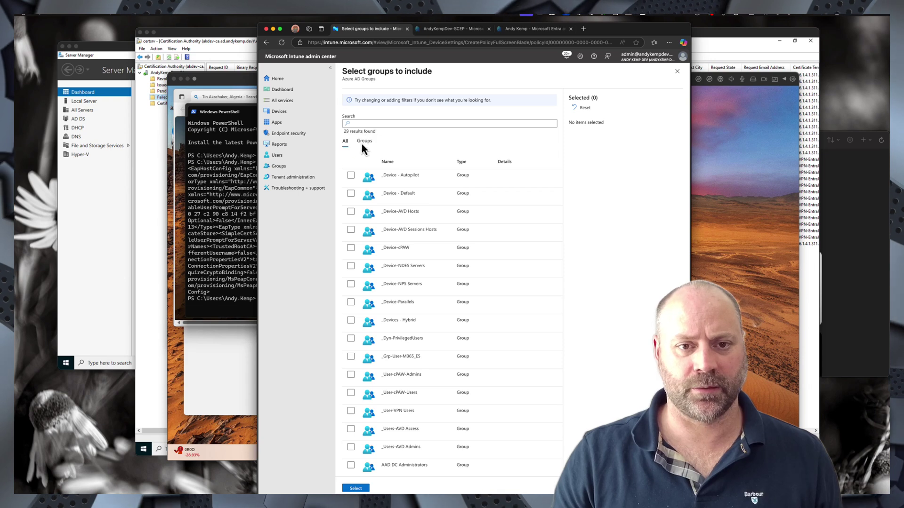
left_click(357, 123)
type("def")
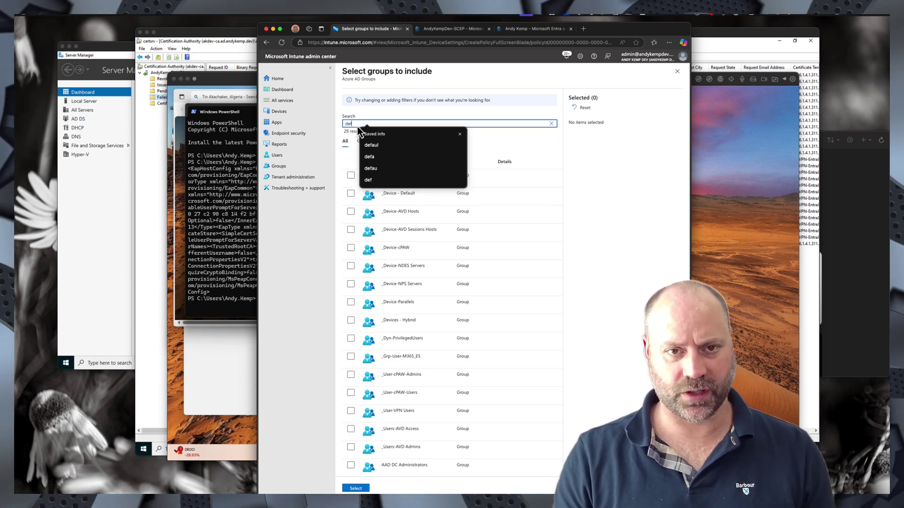
left_click(351, 175)
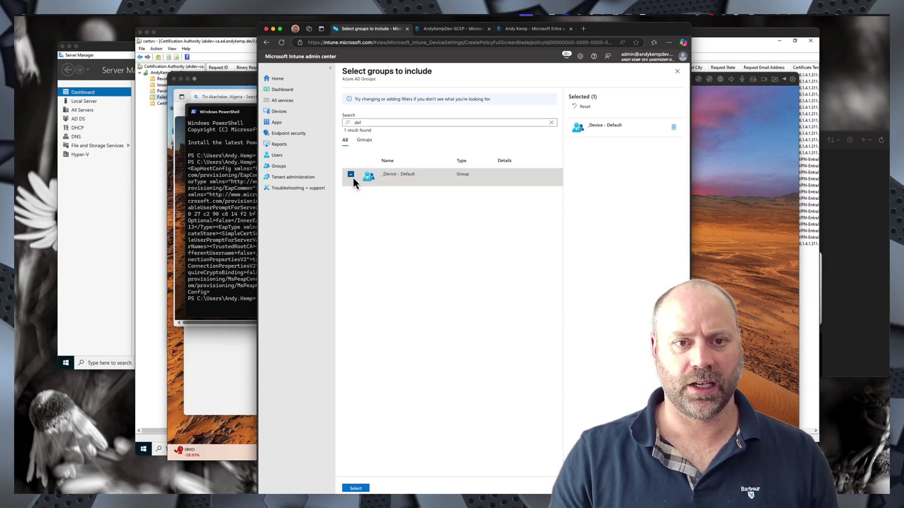
left_click(360, 124)
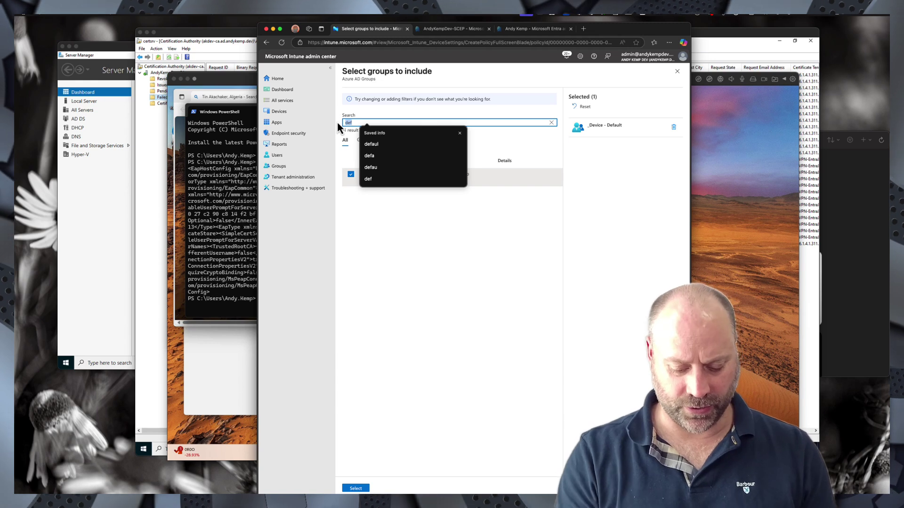
type("vpn")
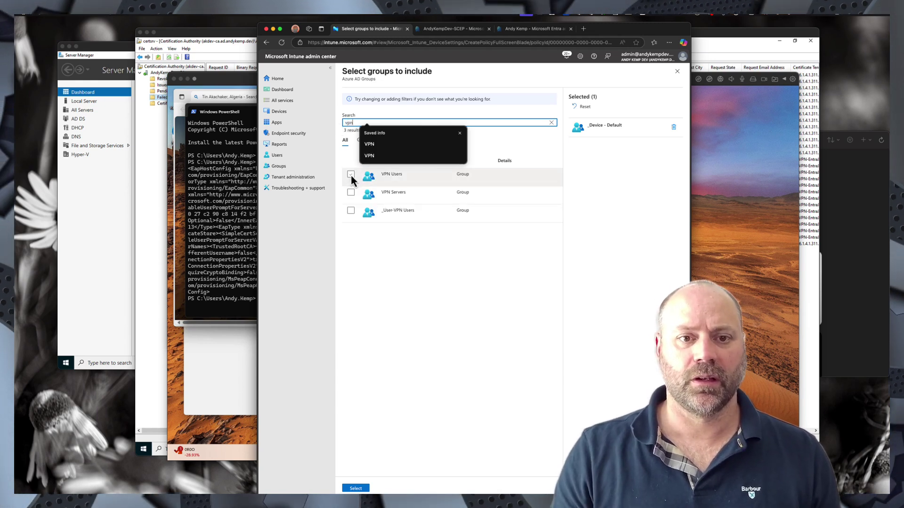
left_click(350, 174)
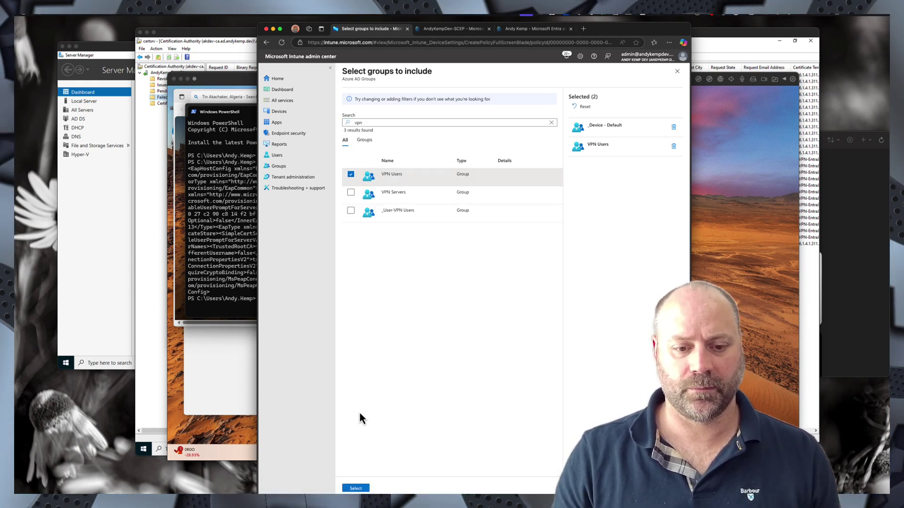
left_click(357, 488)
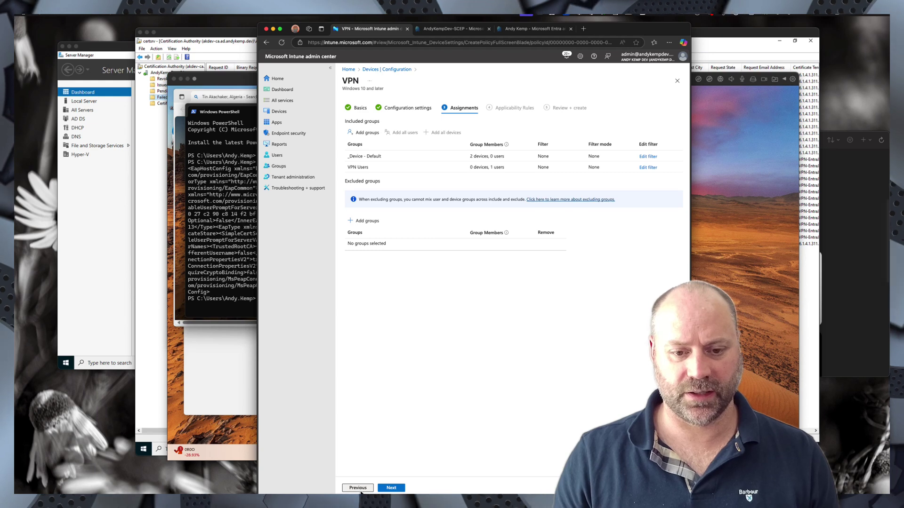
- Pass applicability rules, review and create AndyKempDev-VPN Profile, then refresh the policy list
left_click(388, 489)
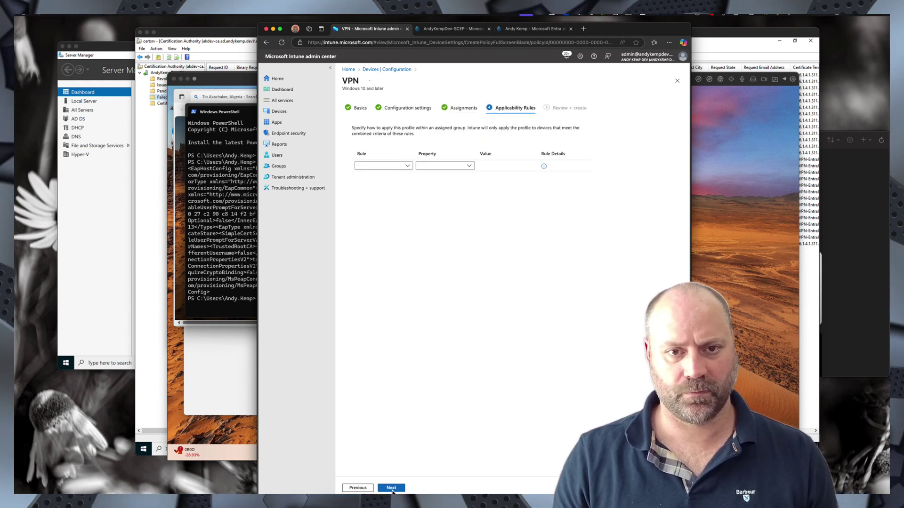
left_click(391, 488)
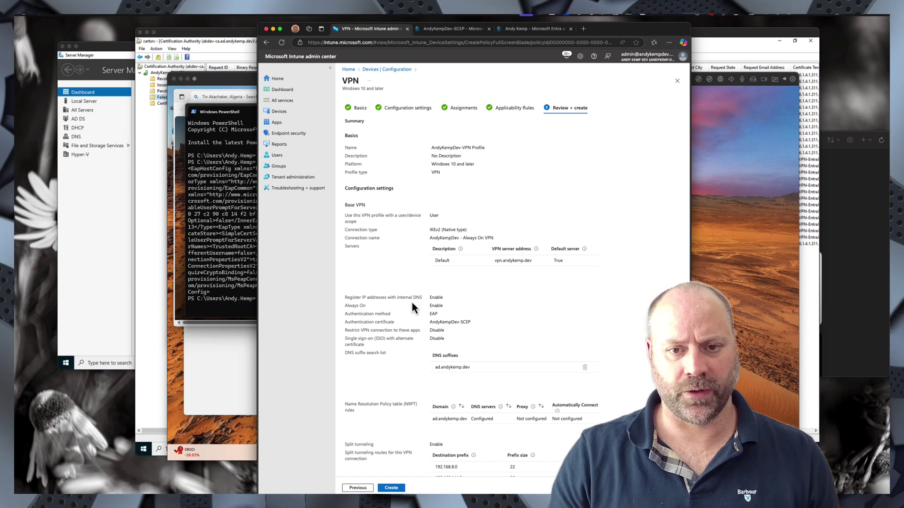
scroll(412, 306, "down", 5)
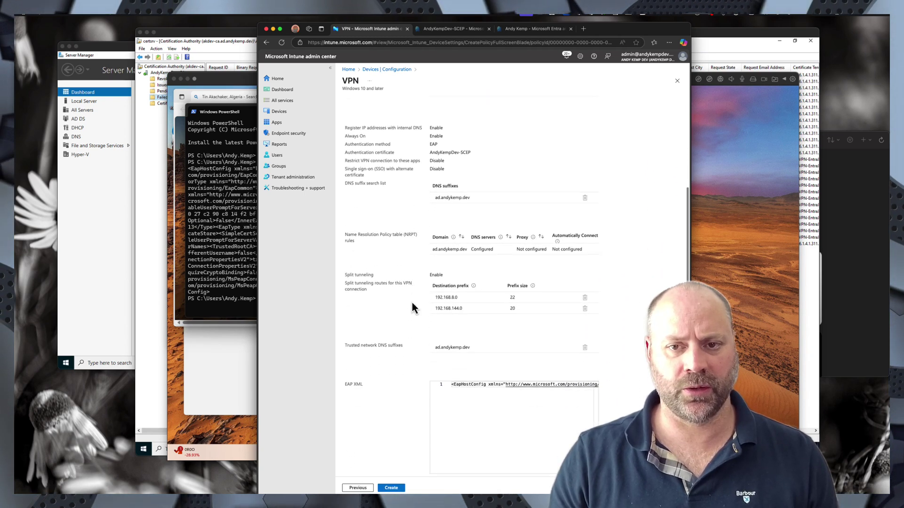
scroll(412, 307, "down", 5)
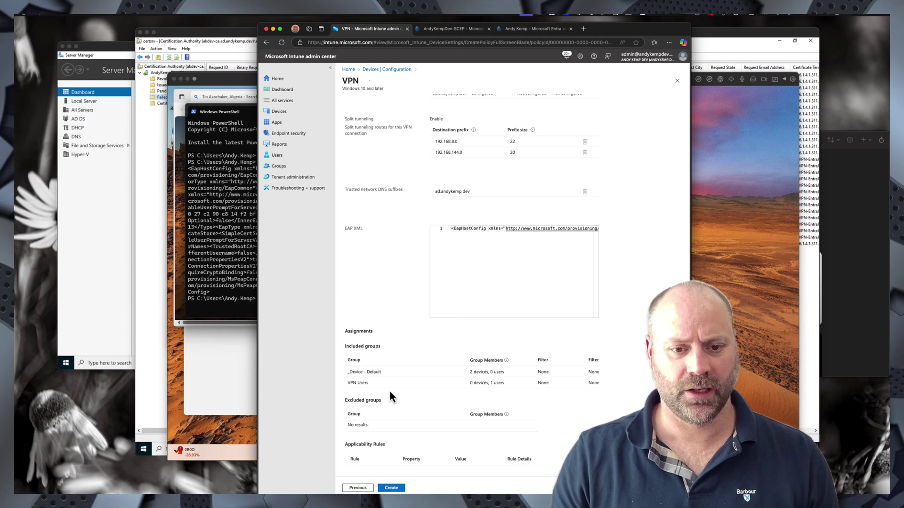
left_click(391, 488)
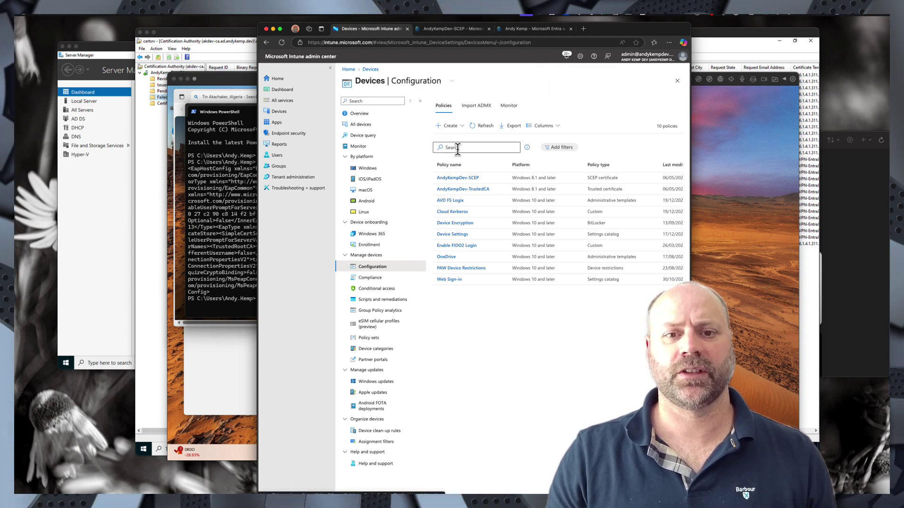
left_click(479, 126)
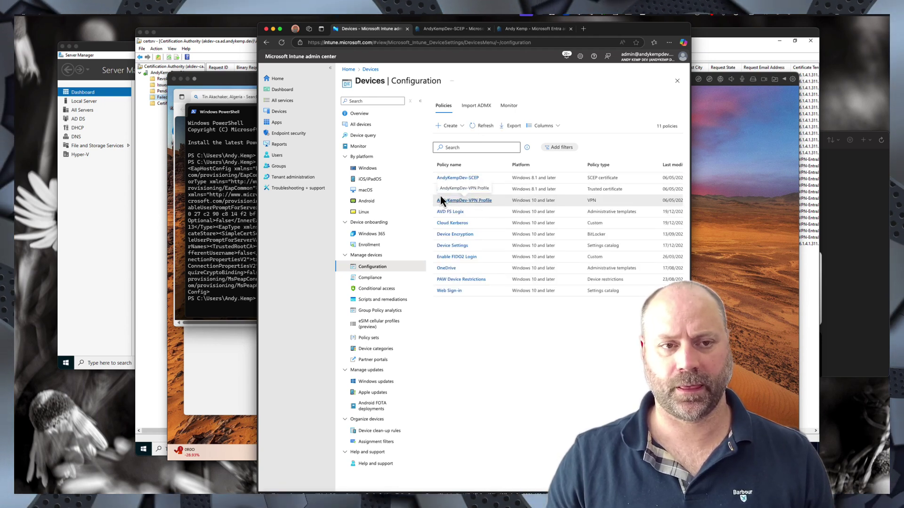
left_click(222, 175)
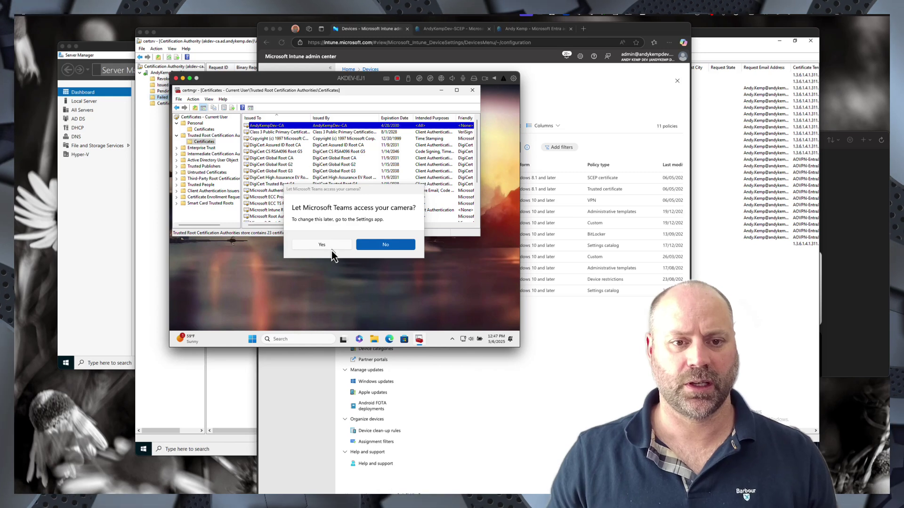
- Dismiss the Teams camera and microphone prompts and open the work account's Info under Access work or school
left_click(329, 247)
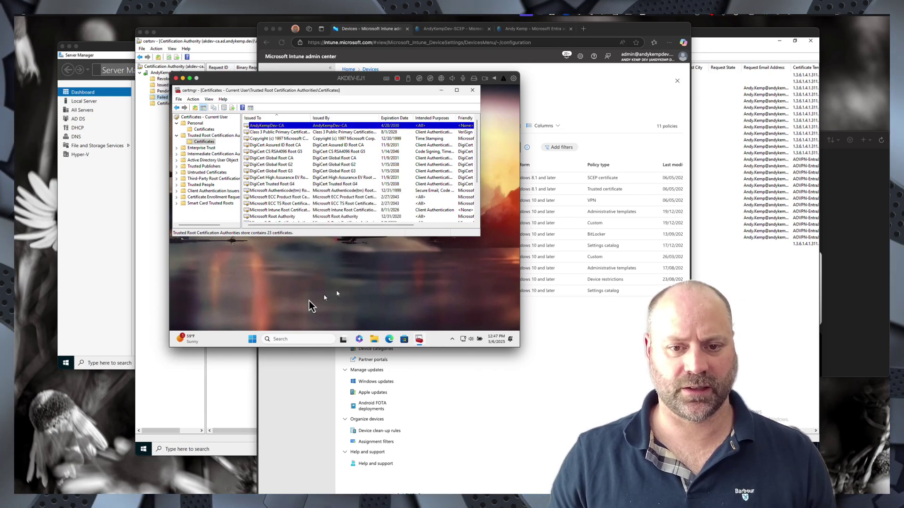
left_click(252, 342)
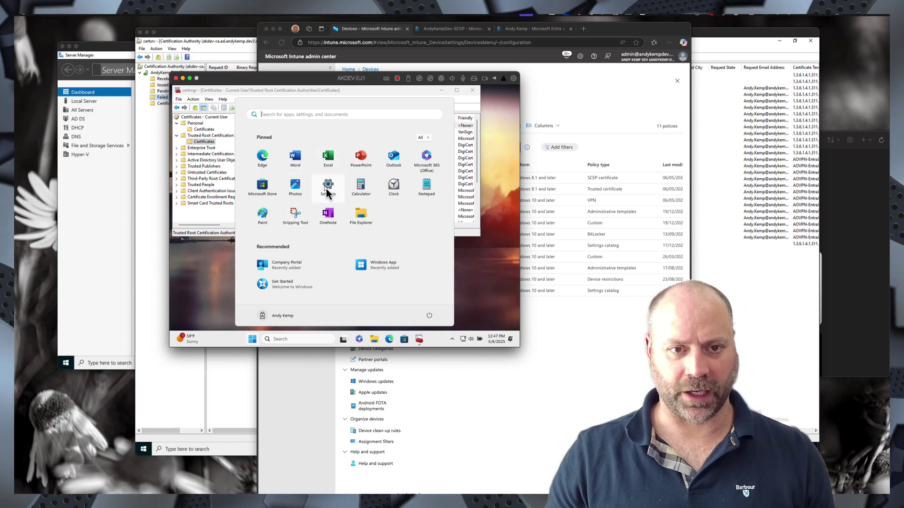
left_click(328, 189)
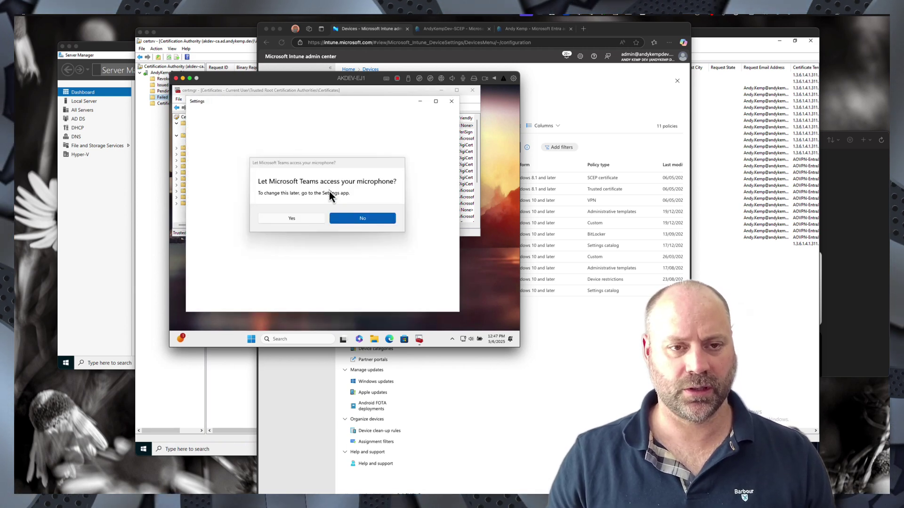
left_click(301, 219)
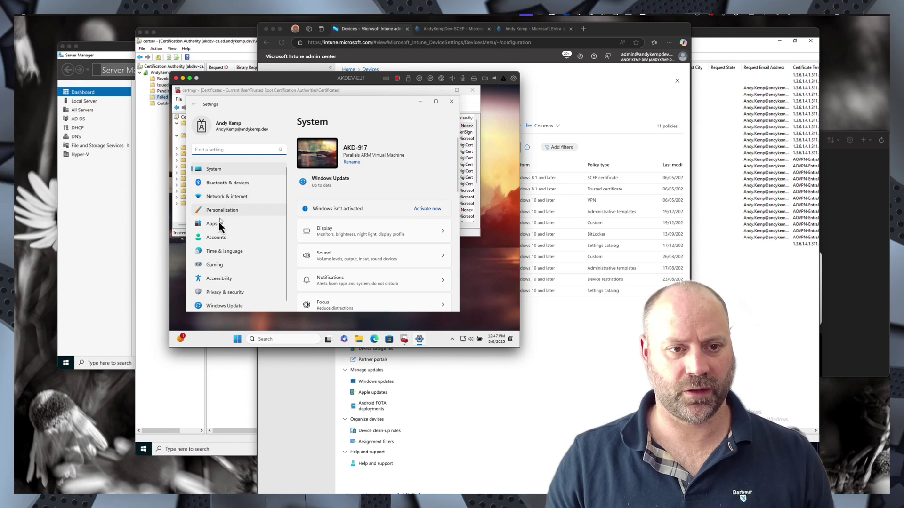
left_click(213, 238)
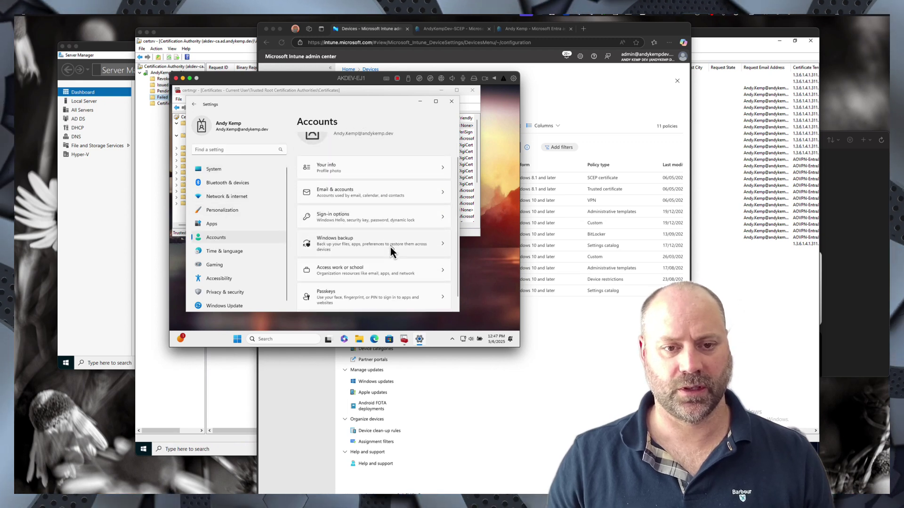
scroll(381, 252, "down", 1)
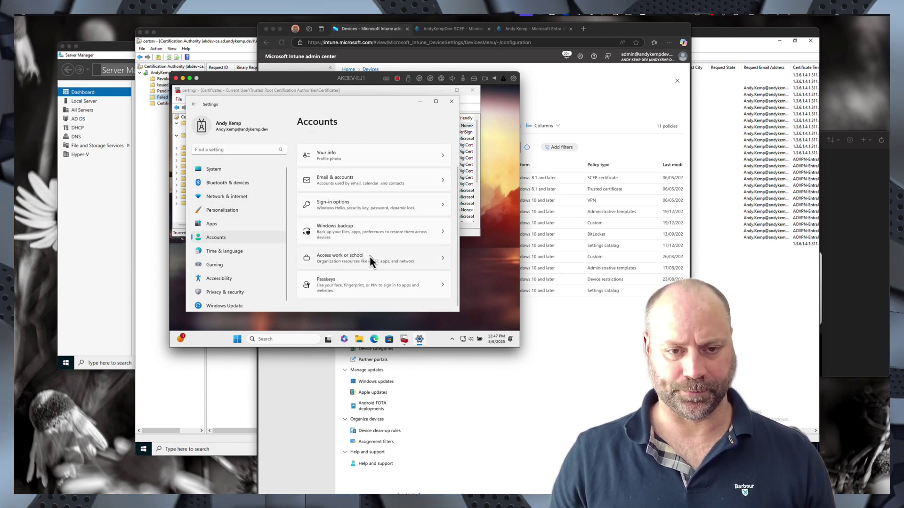
left_click(366, 266)
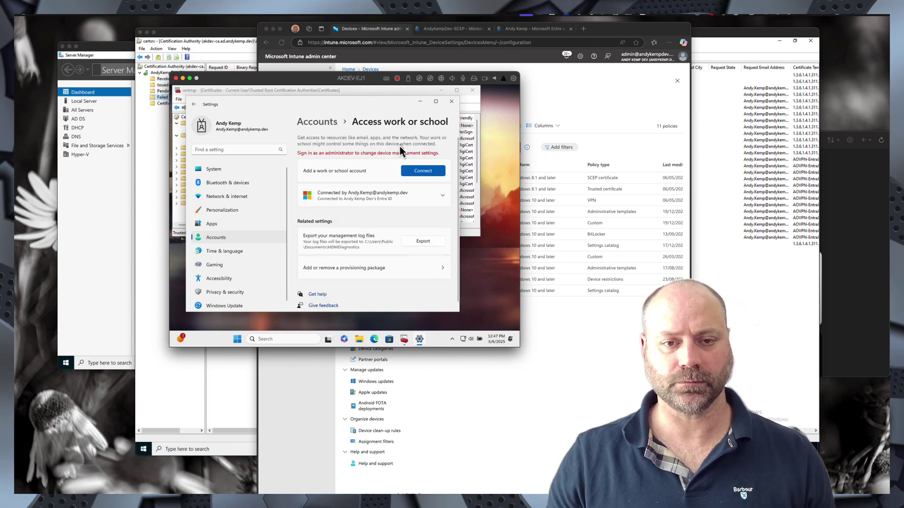
left_click(441, 196)
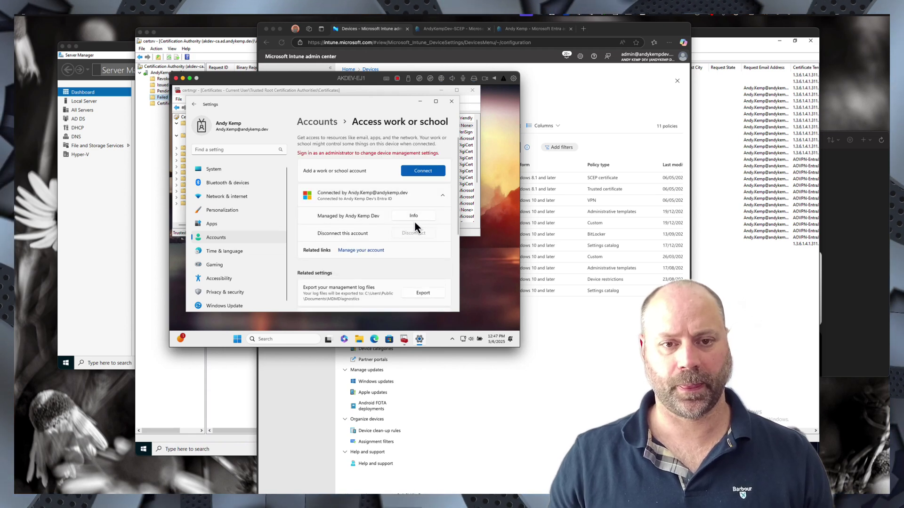
left_click(412, 216)
scroll(405, 226, "down", 5)
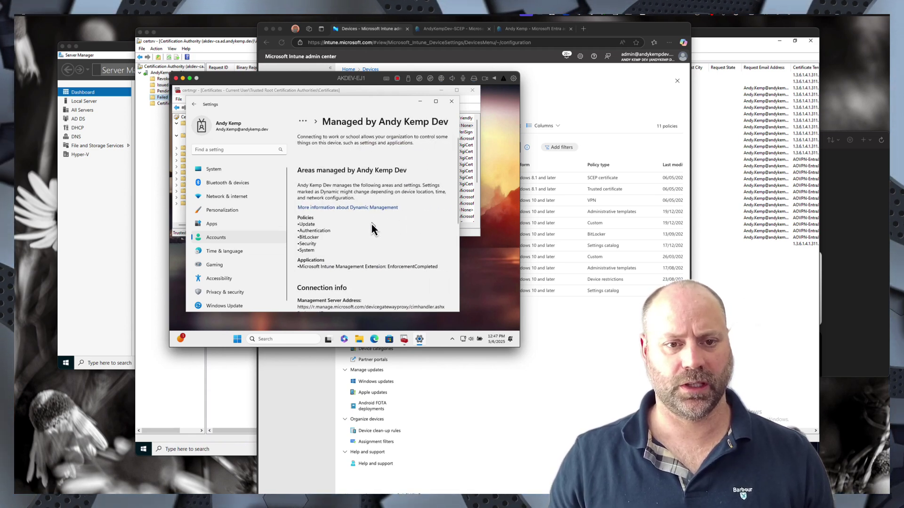
- Sync the device with Intune and check the VPN status in Quick Settings
left_click(313, 246)
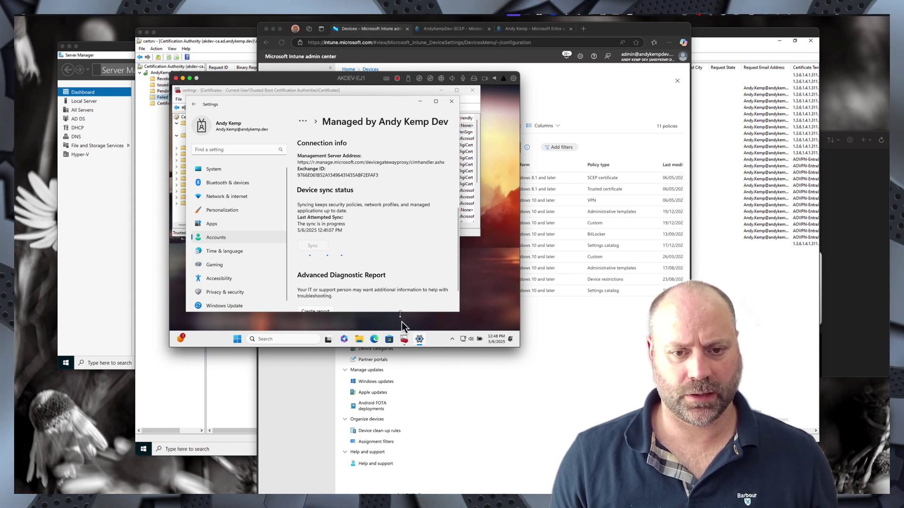
left_click(476, 340)
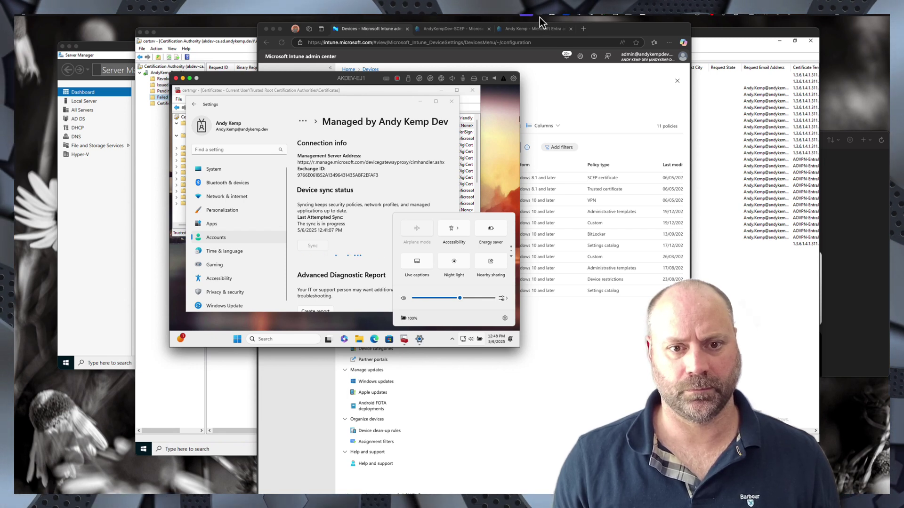
left_click(367, 242)
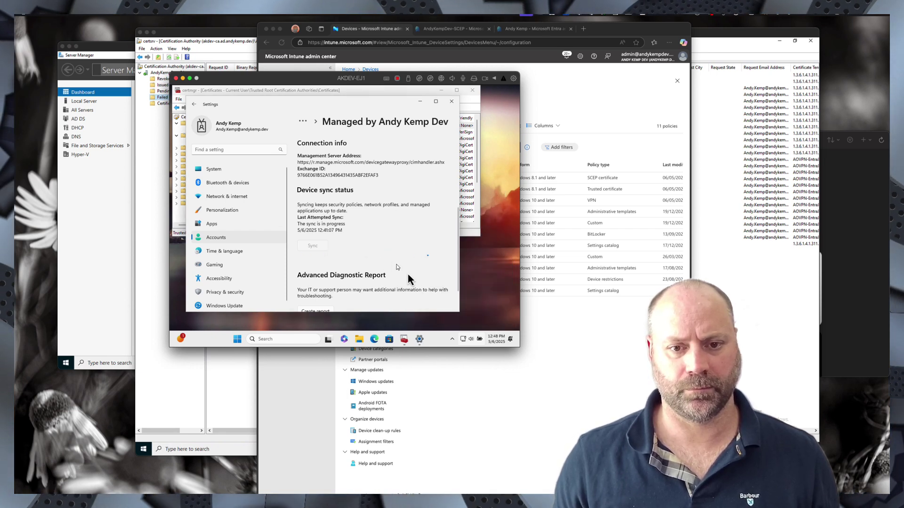
left_click(472, 339)
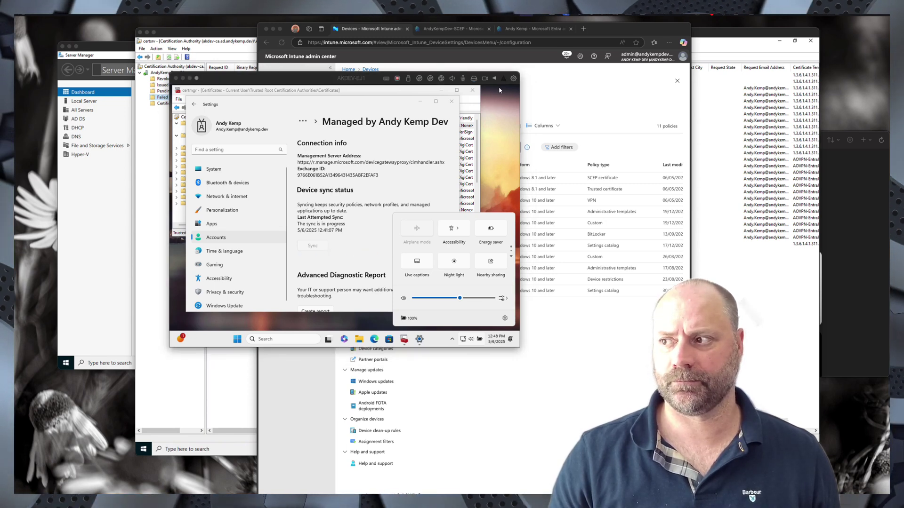
key("super+Tab")
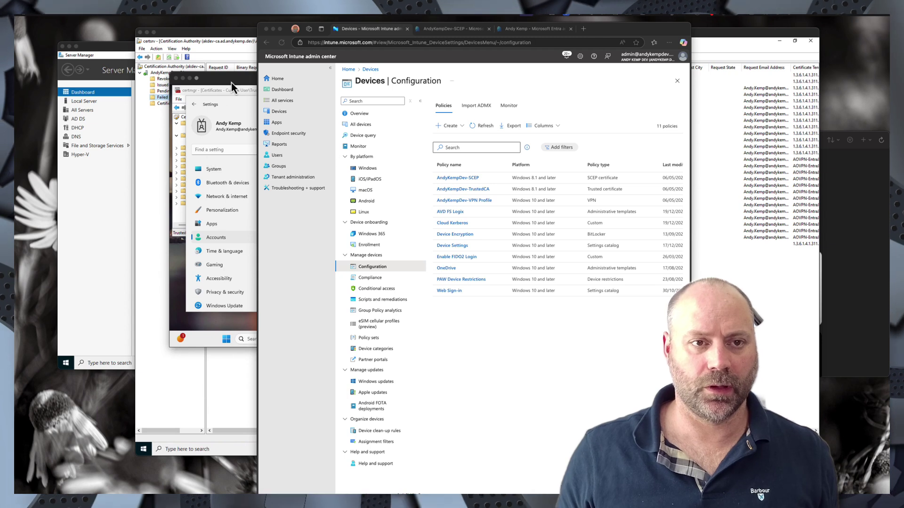
- Check that Quick Settings shows the VPN Connected, then load bing.com in Edge after its first-run welcome
left_click(230, 83)
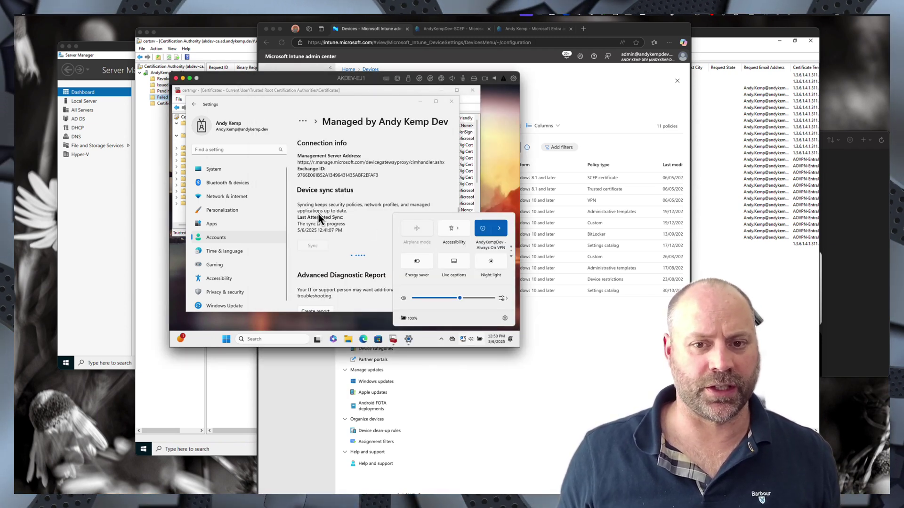
left_click(499, 230)
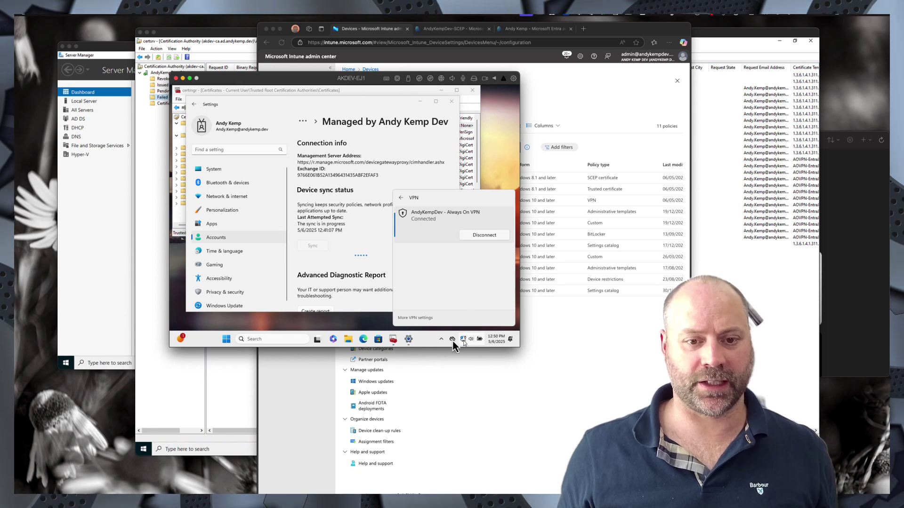
left_click(364, 340)
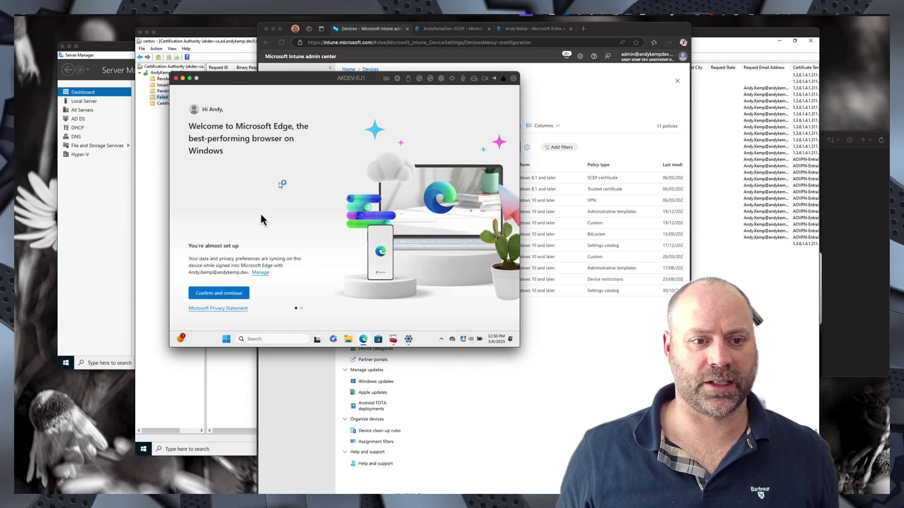
left_click(233, 293)
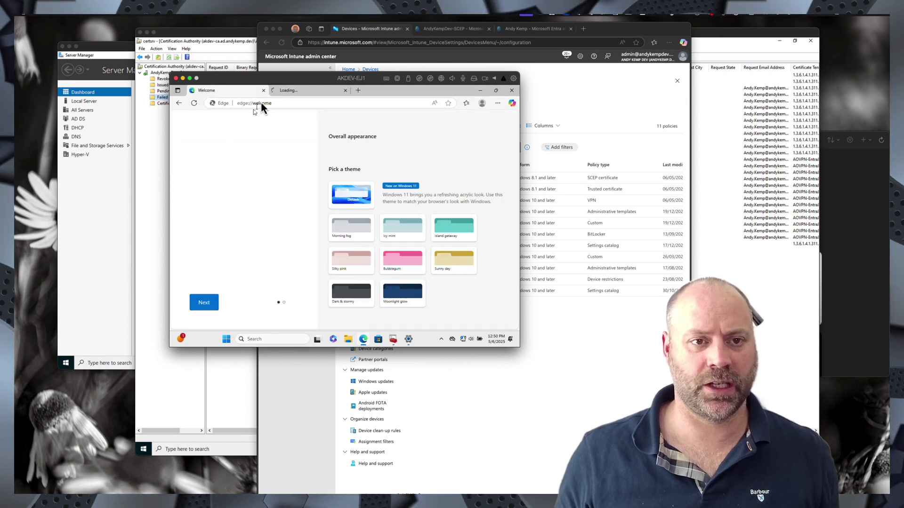
left_click(266, 103)
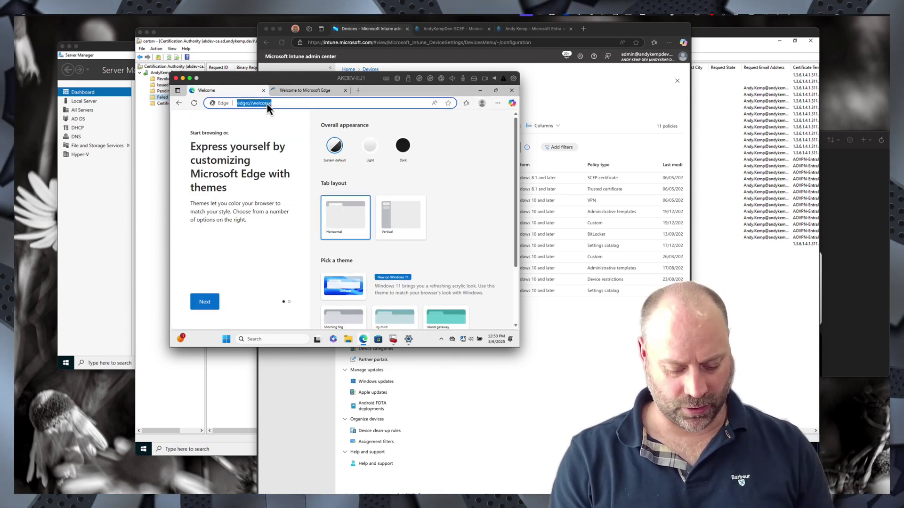
type("bing.com")
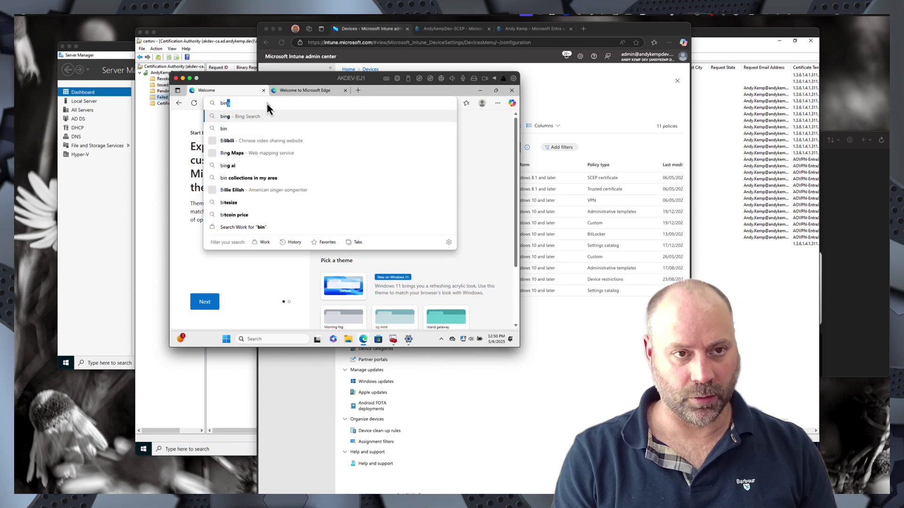
key("Return")
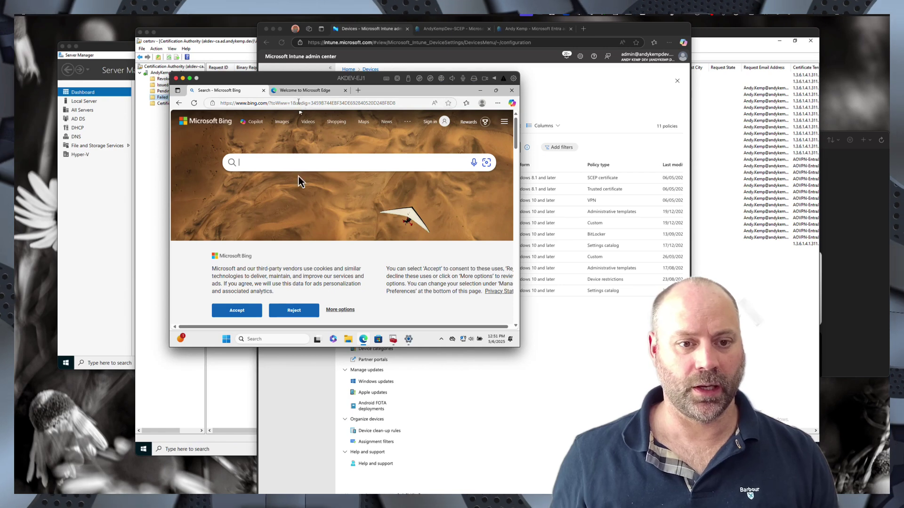
- Start a Windows search on the VM, cancel it, and bring up the Start menu
left_click(269, 339)
type("d")
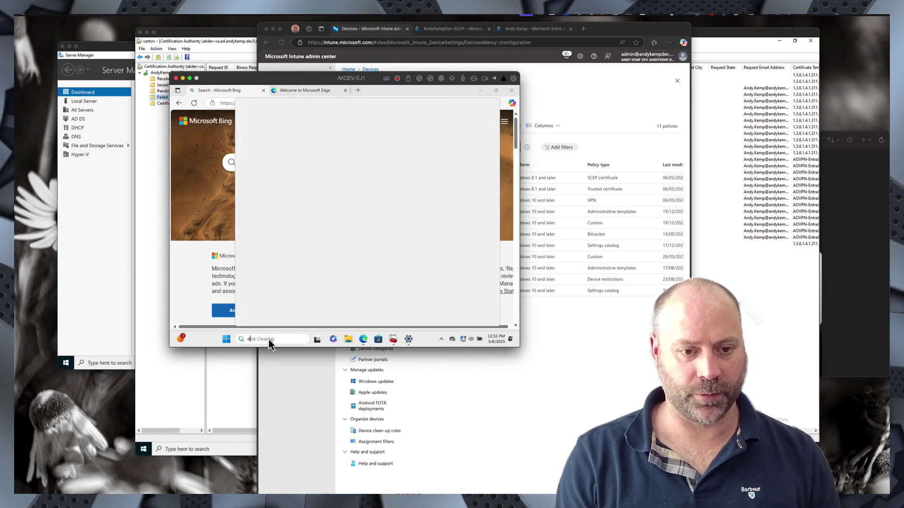
key("Return")
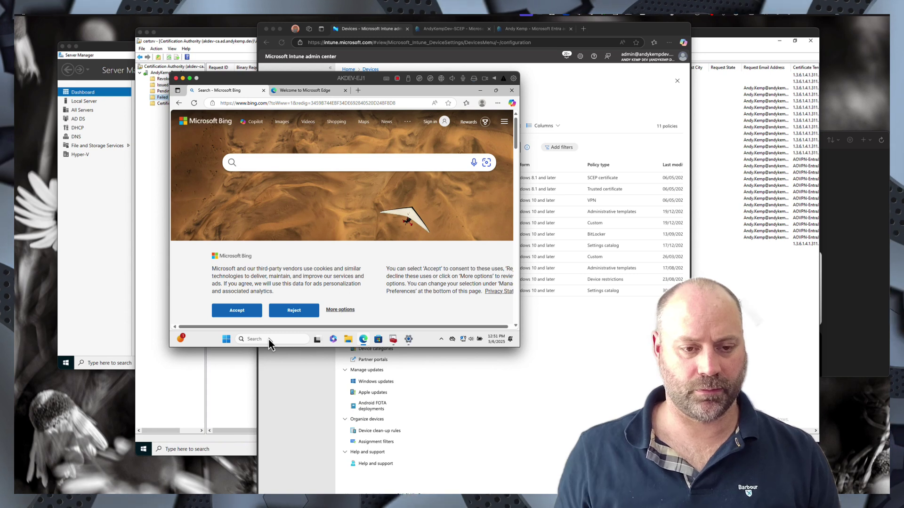
left_click(272, 339)
left_click(273, 339)
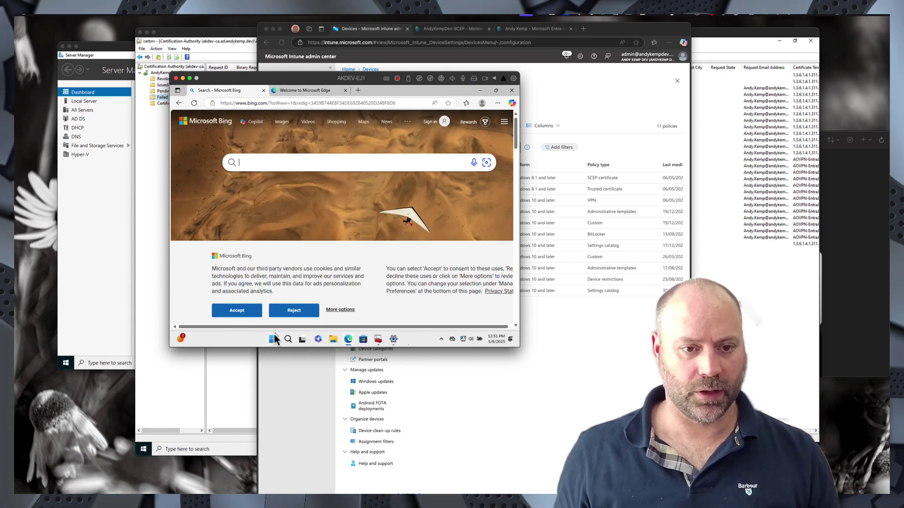
- Launch Command Prompt maximized and ping ad.andykemp.dev, which fails to resolve
left_click(273, 339)
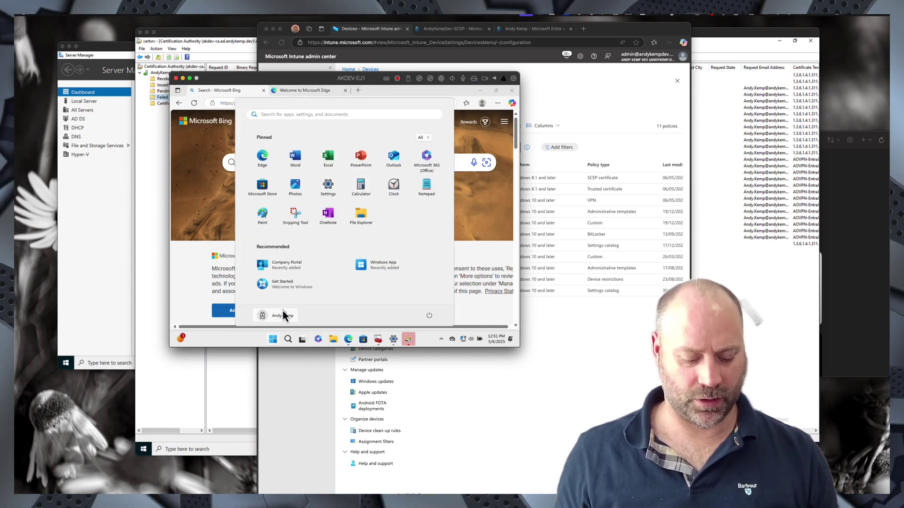
type("cmd")
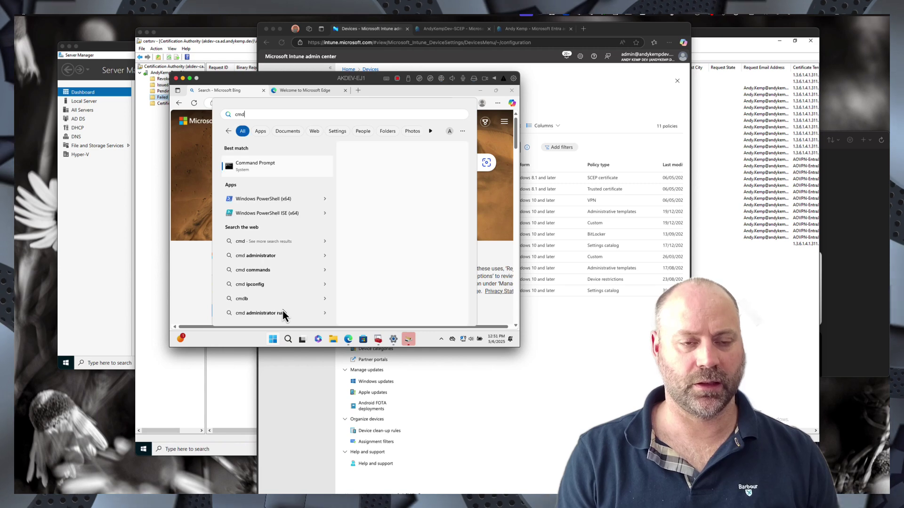
key("Return")
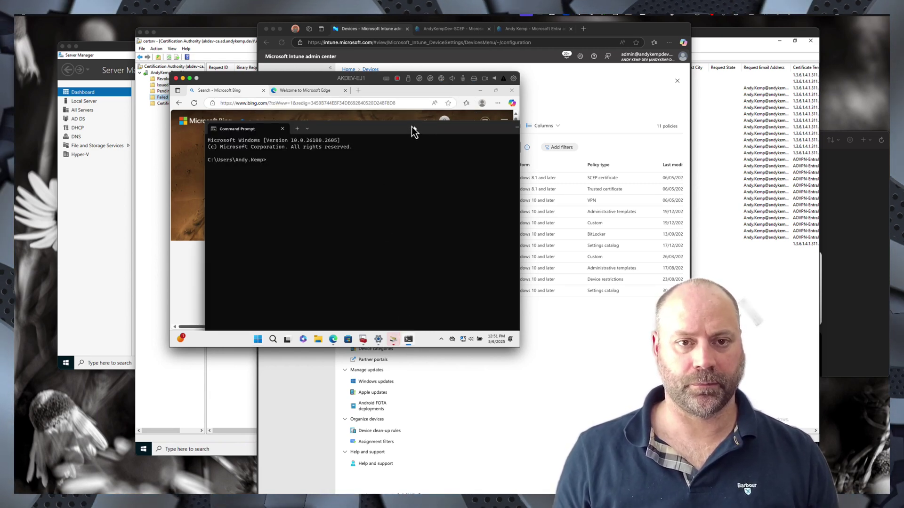
double_click(412, 126)
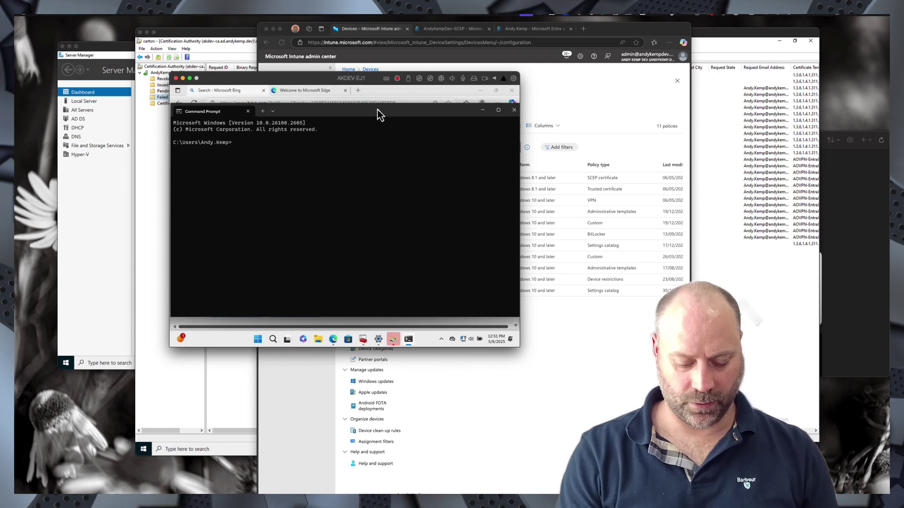
type("ping ad.")
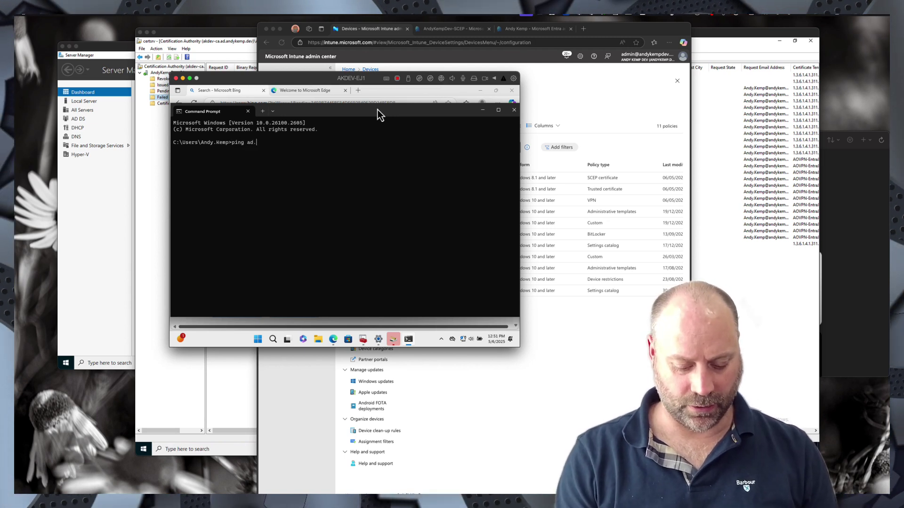
type("andykemp.de")
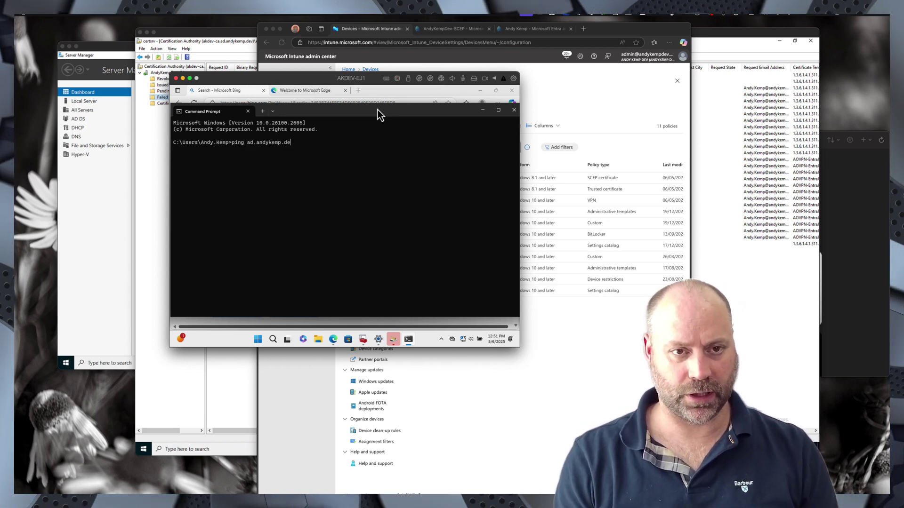
type("v")
key("Return")
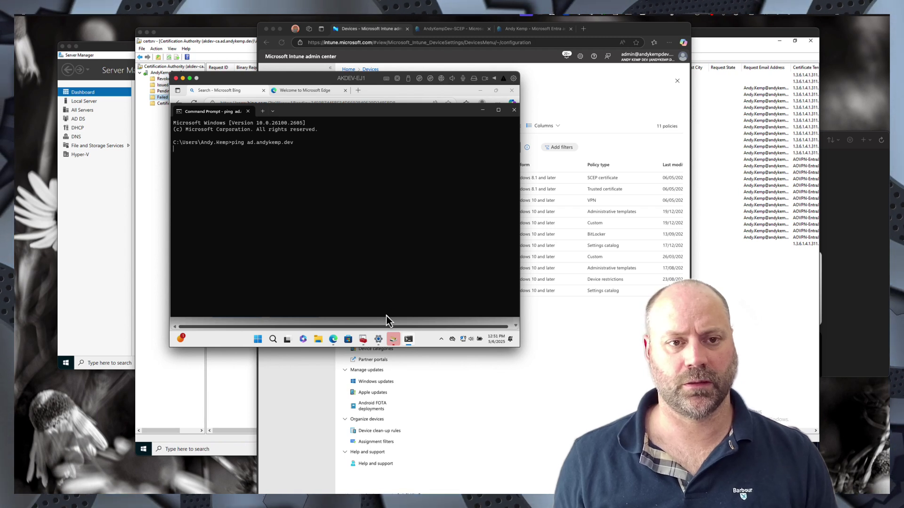
key("Return")
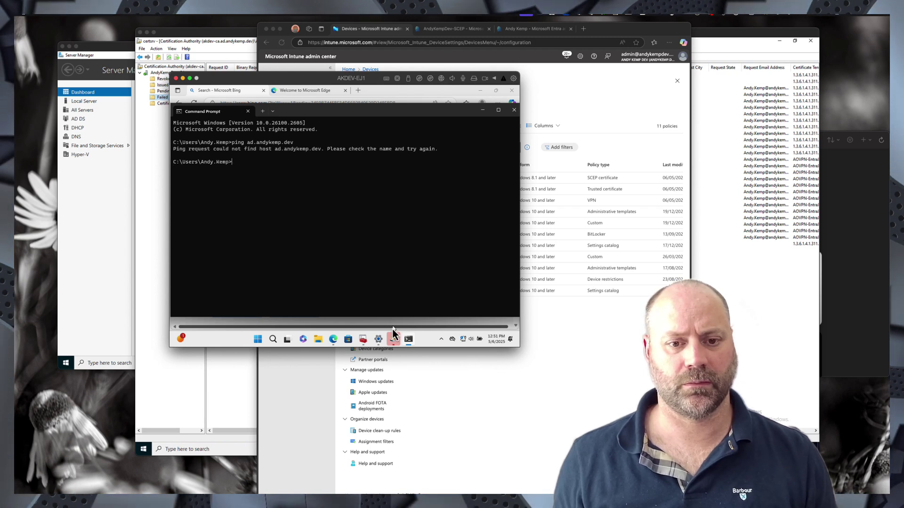
- Dismiss the disk cleanup dialog, then ping 192.168.11.4 and stop it after it times out
left_click(393, 339)
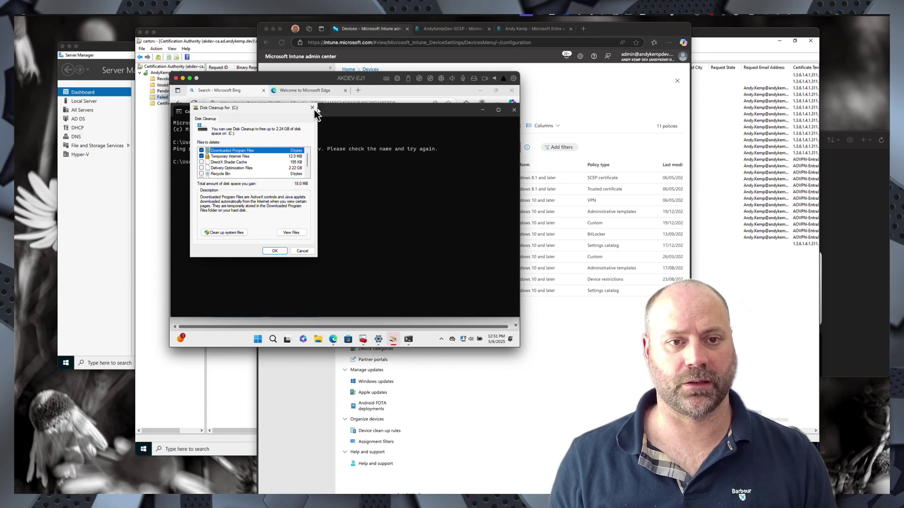
left_click(312, 108)
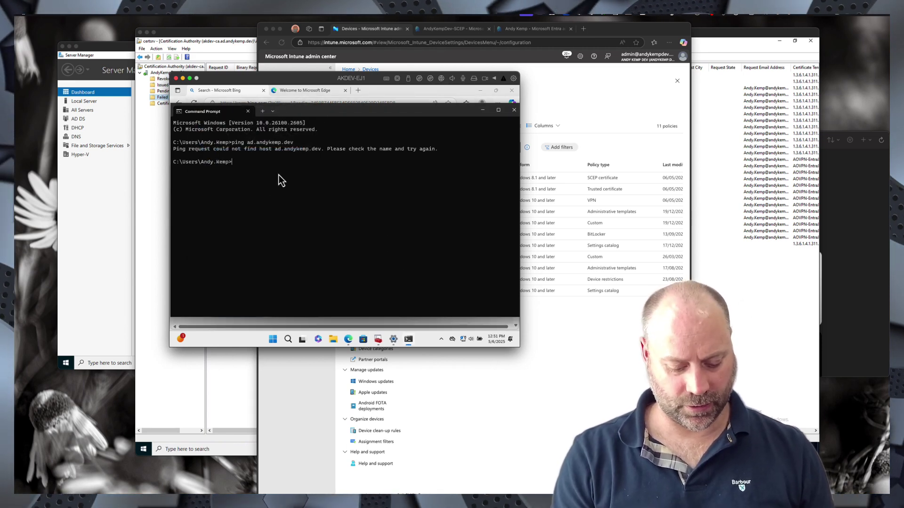
type("ping")
type("ad.andykemp.dev")
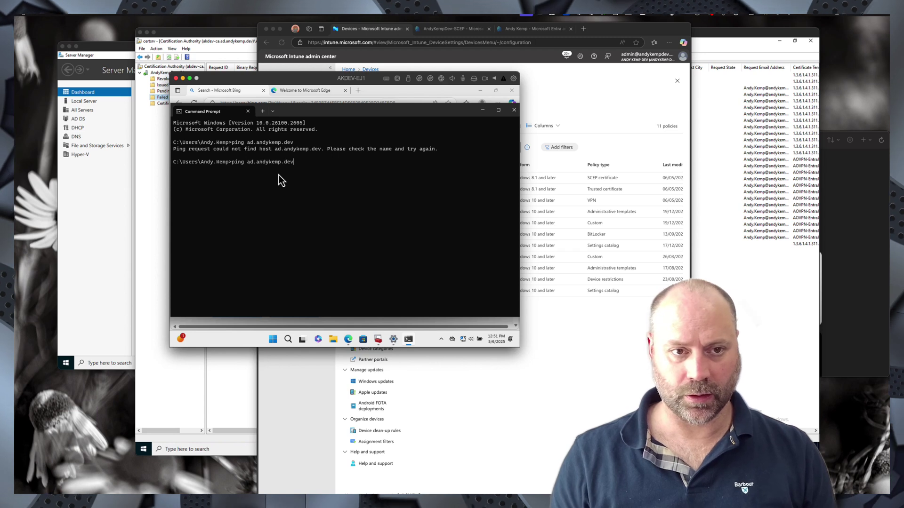
key("BackSpace")
key("BackSpace")
key("BackSpace")
key("BackSpace")
key("BackSpace")
key("BackSpace")
key("BackSpace")
key("BackSpace")
key("BackSpace")
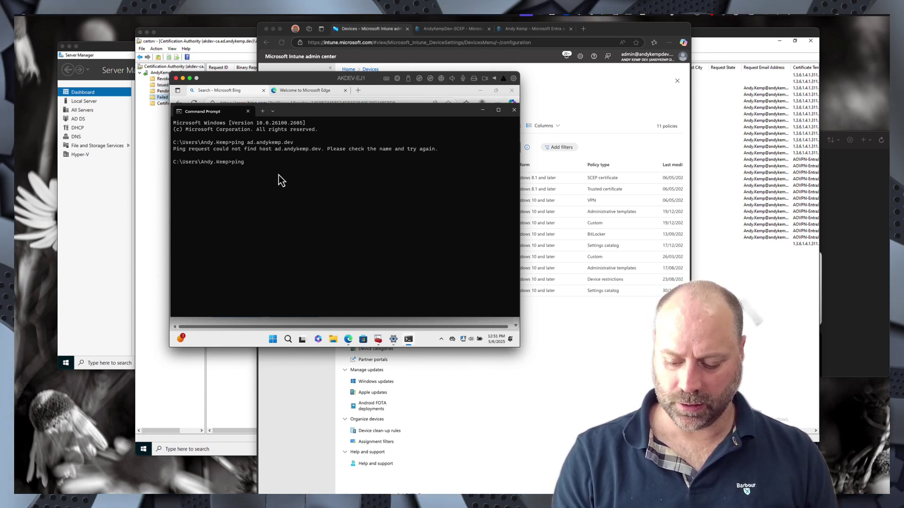
type("192.168.")
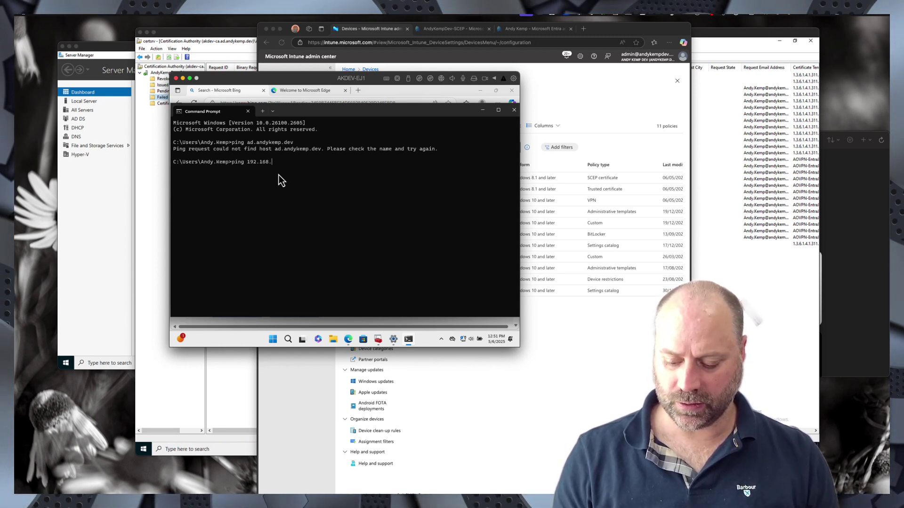
type("11.")
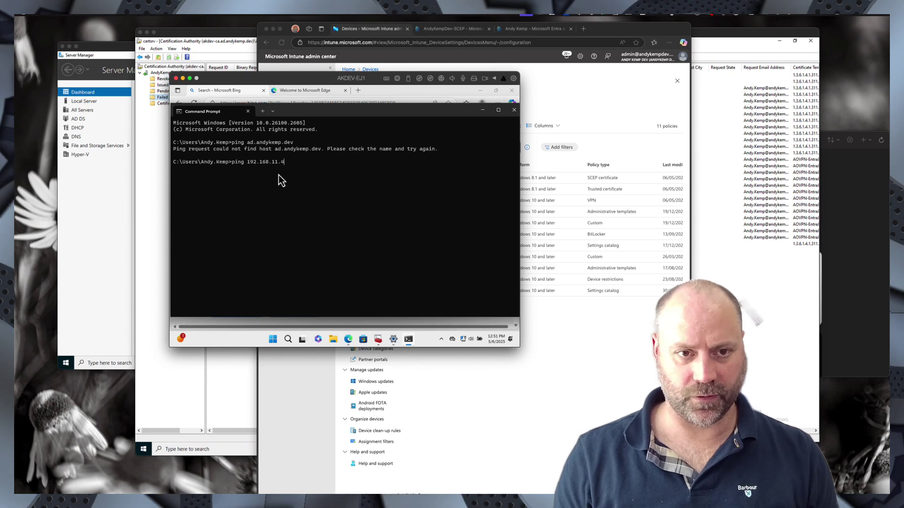
type("4")
key("Return")
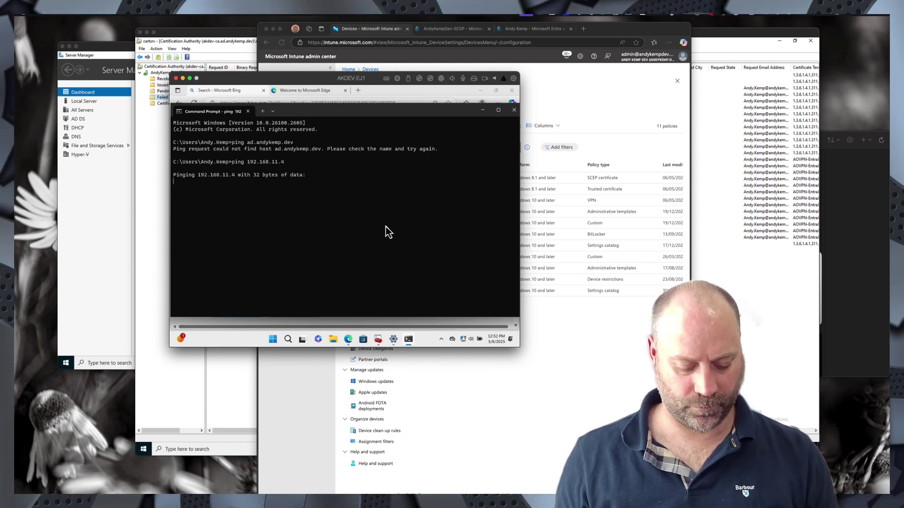
key("ctrl+c")
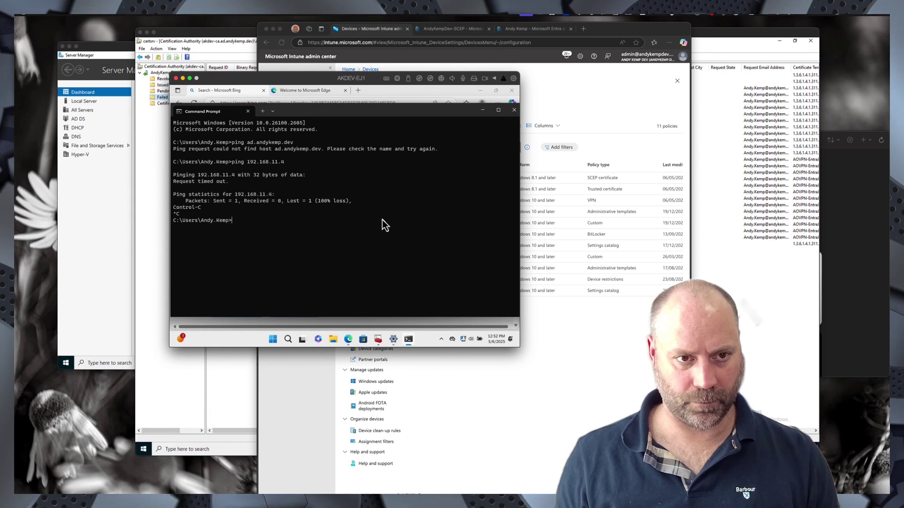
- Launch mstsc, try connecting to 192.168.150.5, and cancel at the credentials prompt
left_click(273, 343)
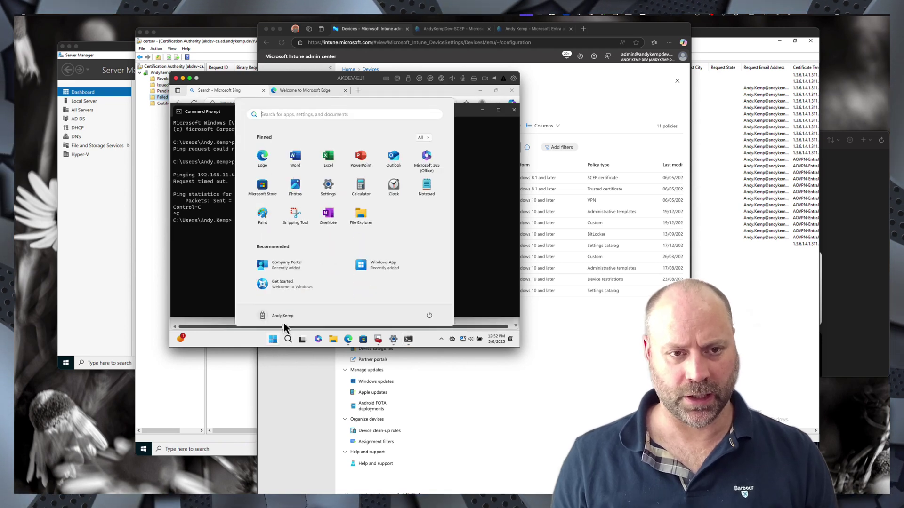
type("mstsc")
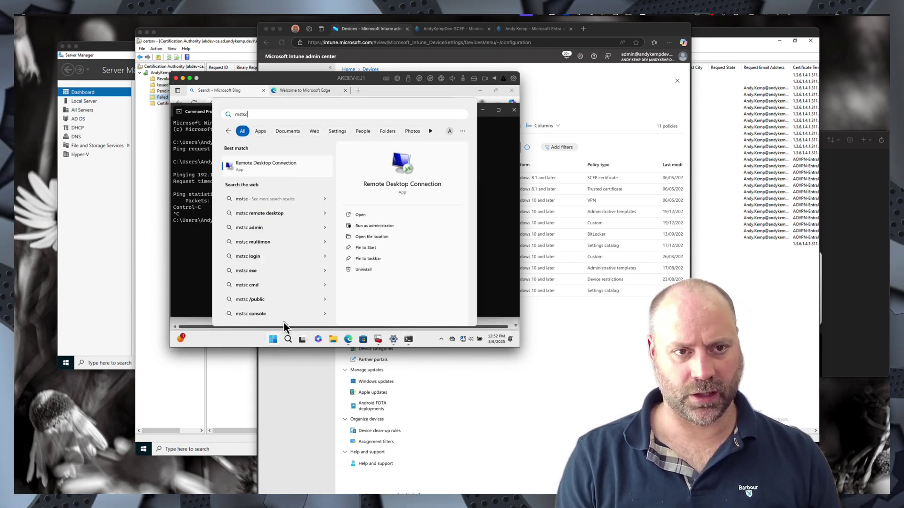
key("Return")
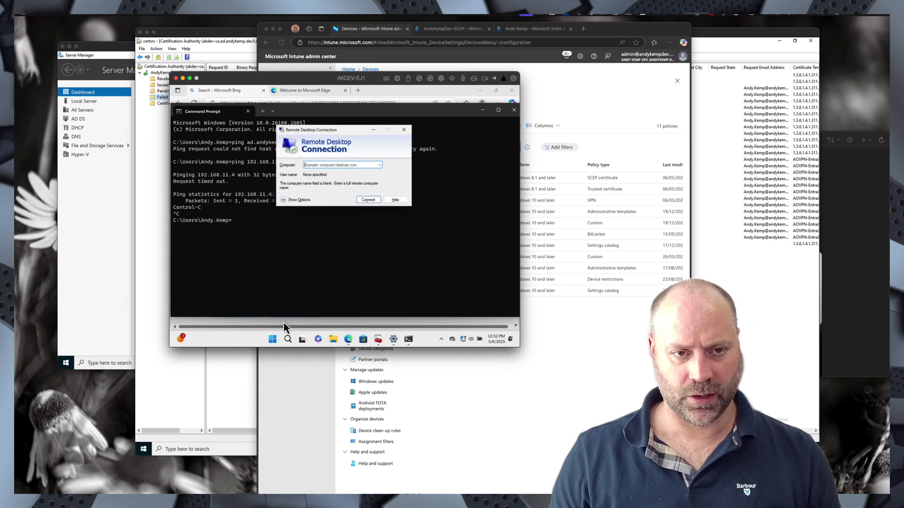
type("192")
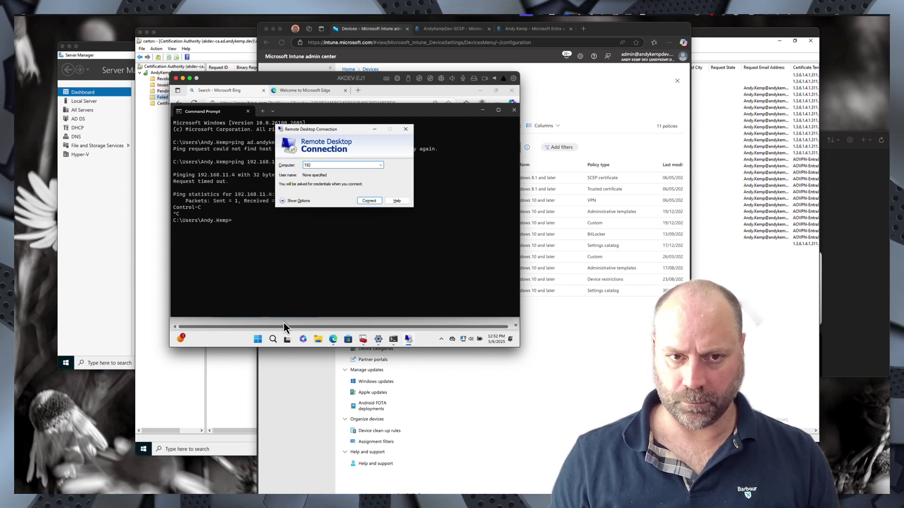
type(".168")
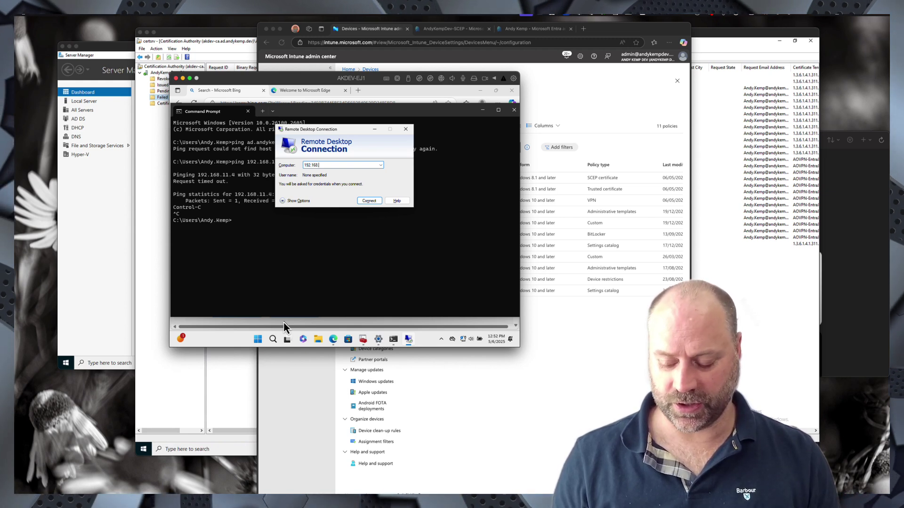
type("150.5")
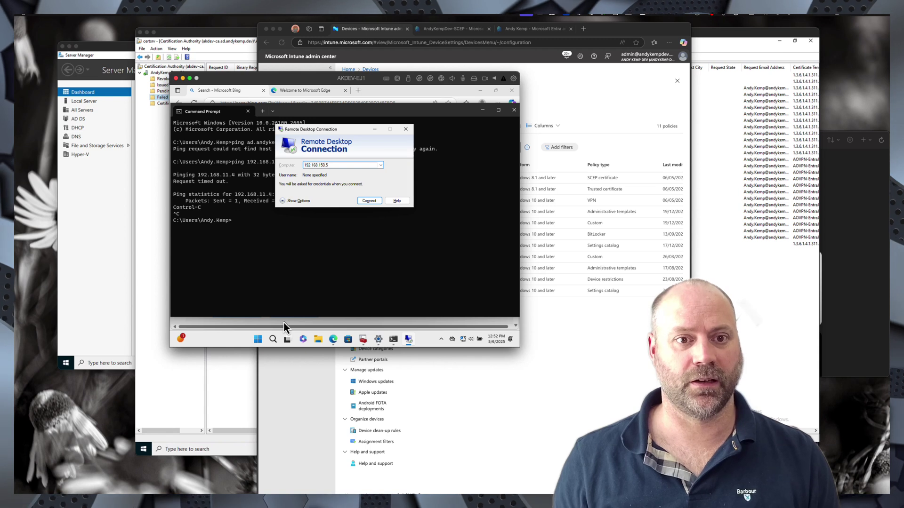
key("Return")
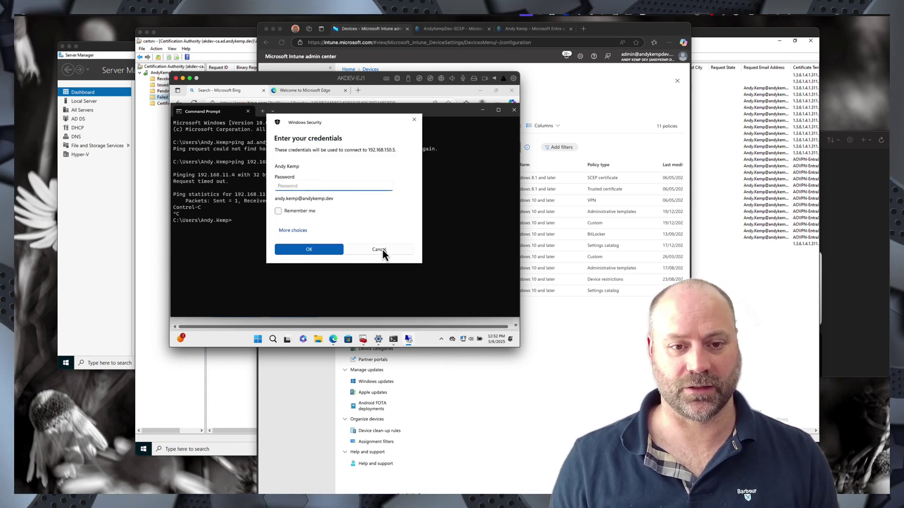
left_click(383, 250)
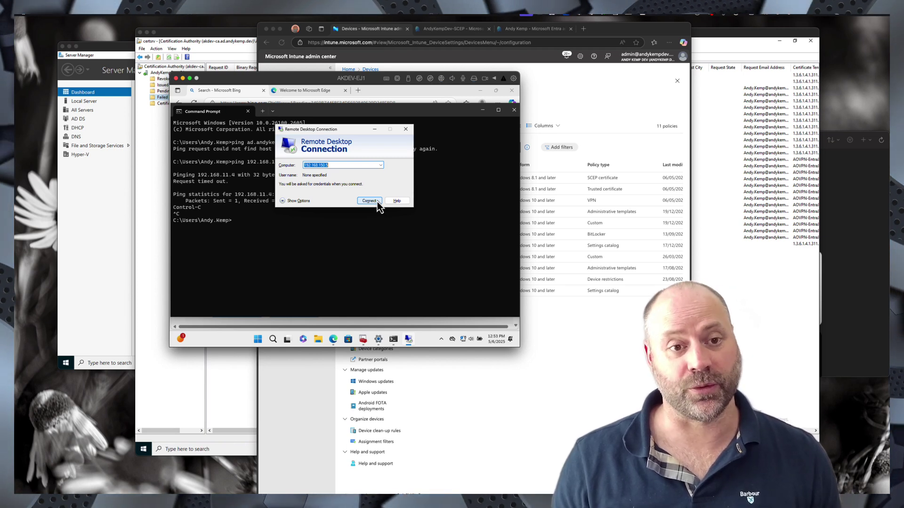
- Inspect the Personal client authentication certificate and the Trusted Root store with AndyKempDev-CA, then return to Intune
left_click(363, 343)
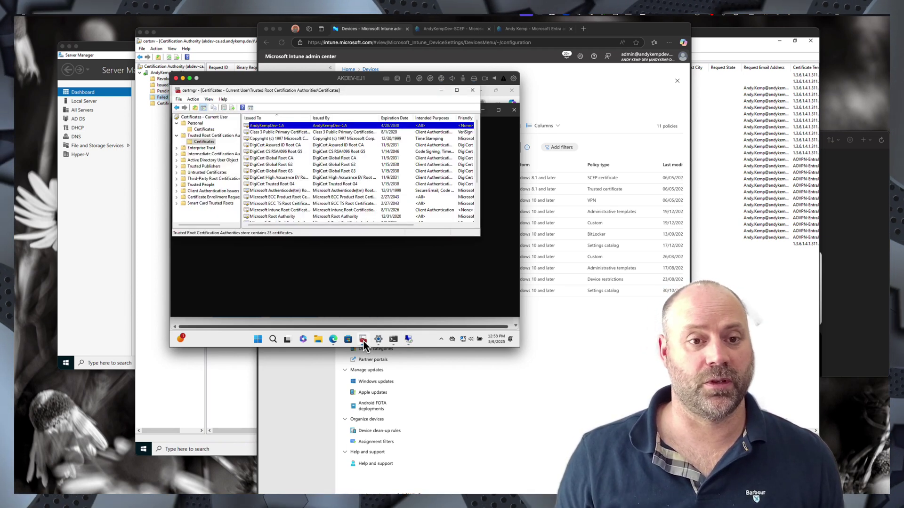
left_click(203, 129)
left_click(266, 127)
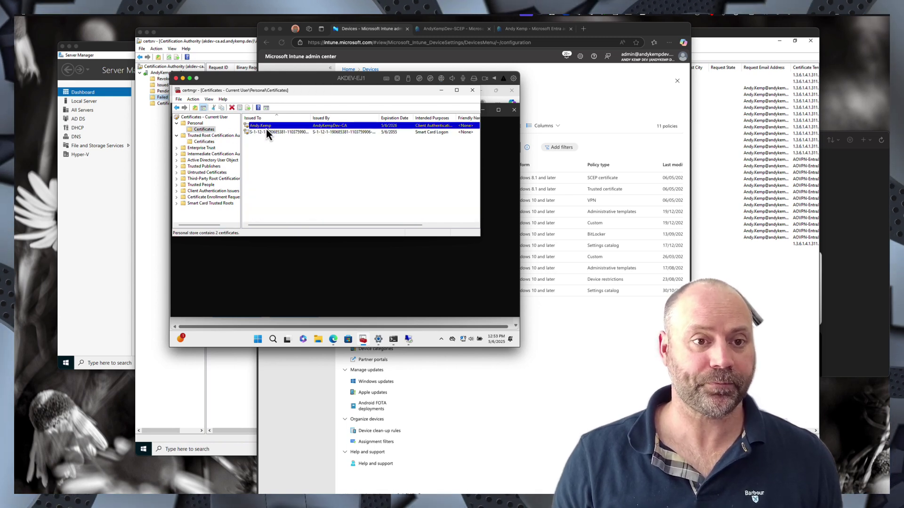
left_click(201, 143)
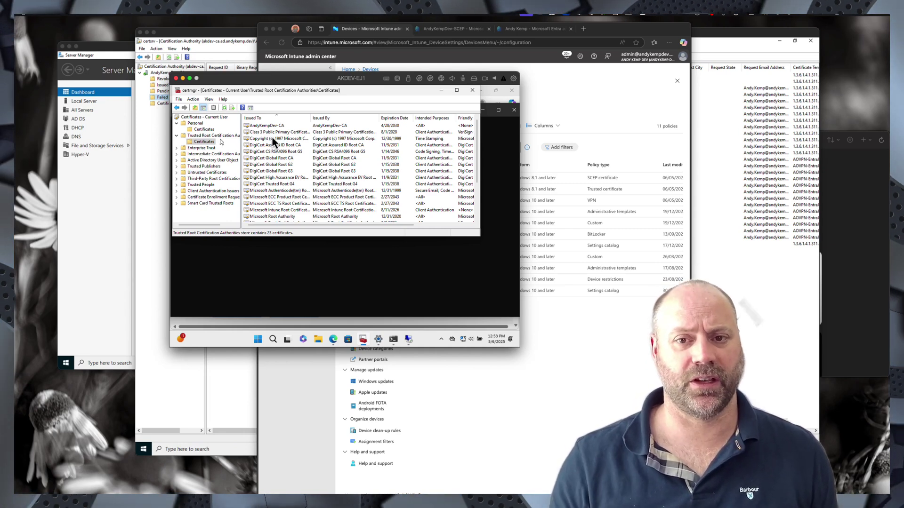
left_click(476, 419)
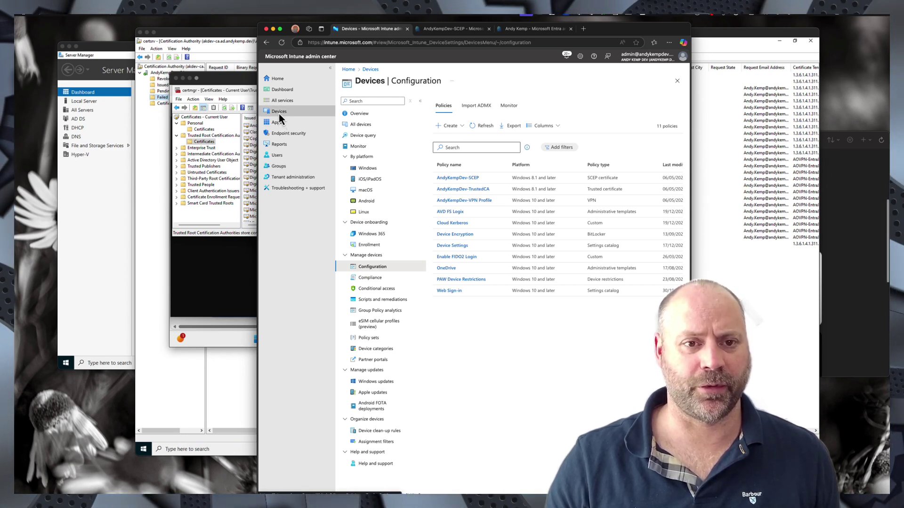
- Go to Tenant administration > Cloud PKI, start a new certification authority, and focus its Name field
left_click(291, 179)
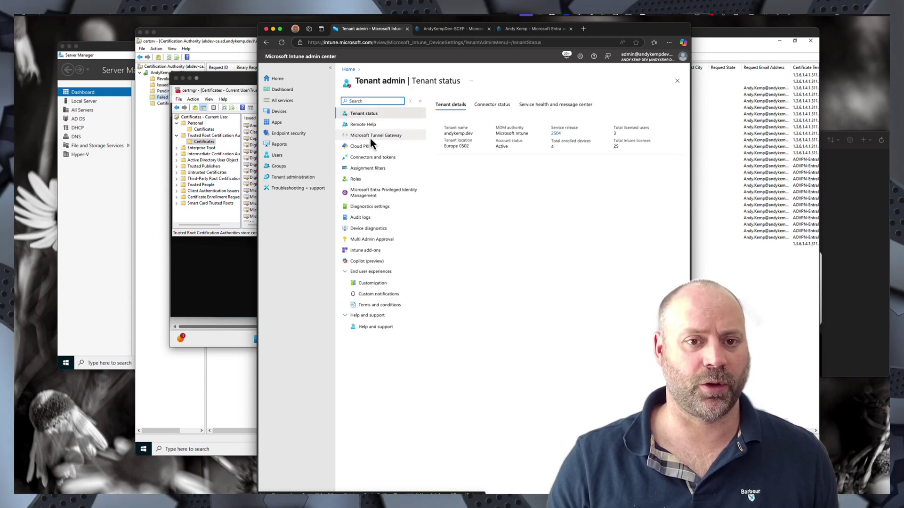
left_click(360, 148)
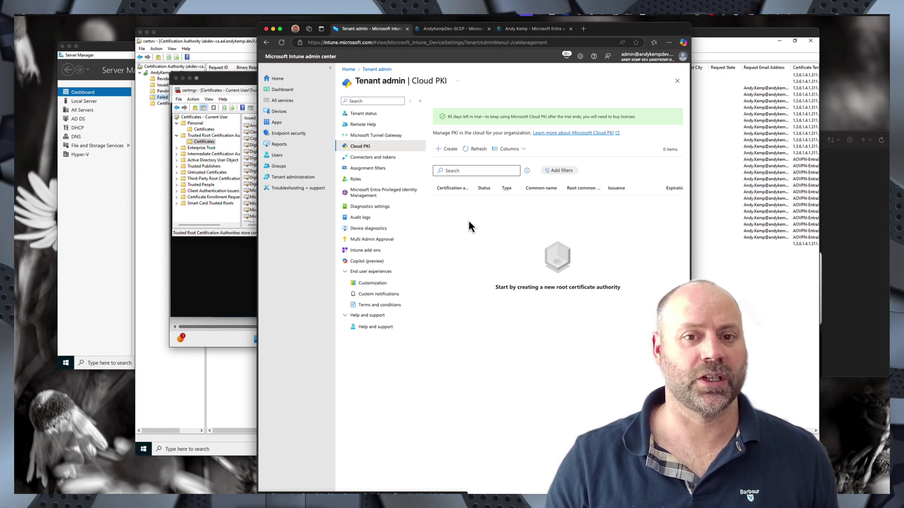
left_click(446, 150)
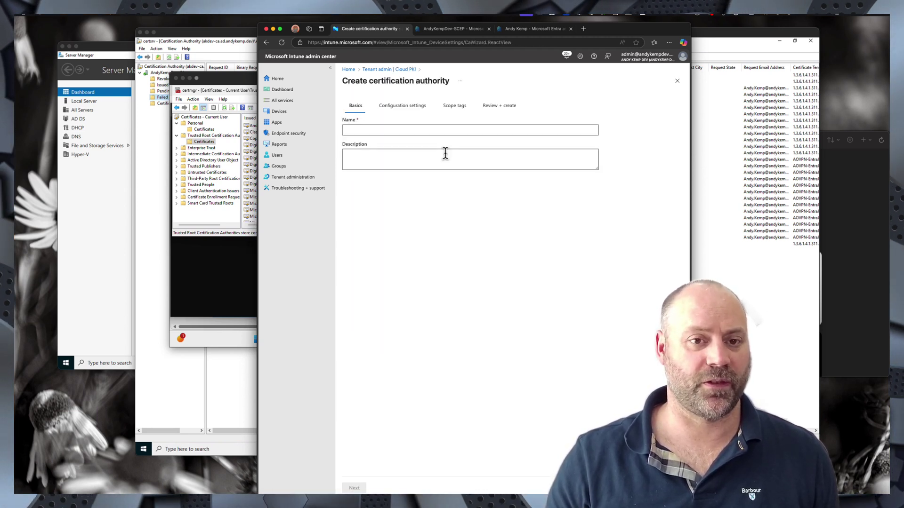
left_click(590, 130)
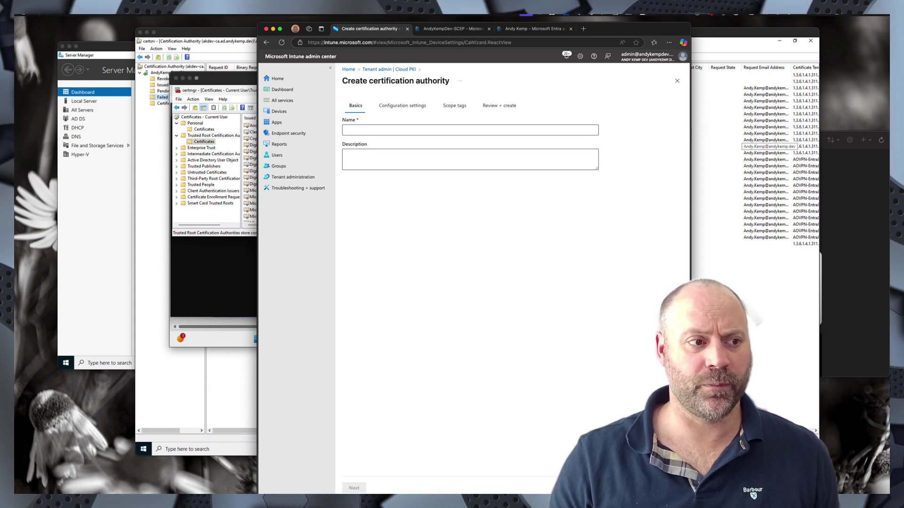